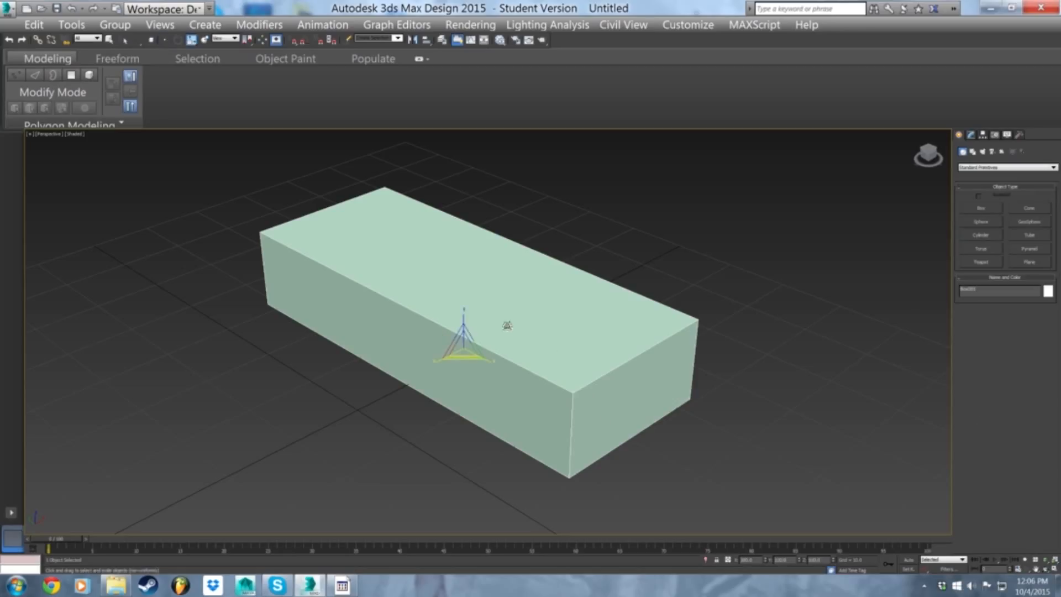
click(980, 208)
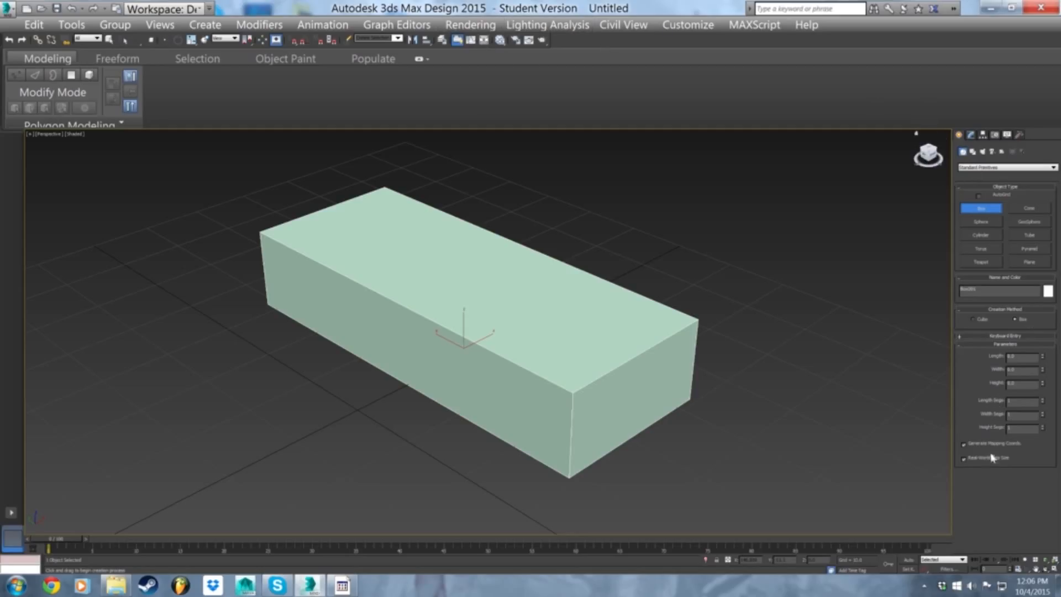
key(q)
key(w)
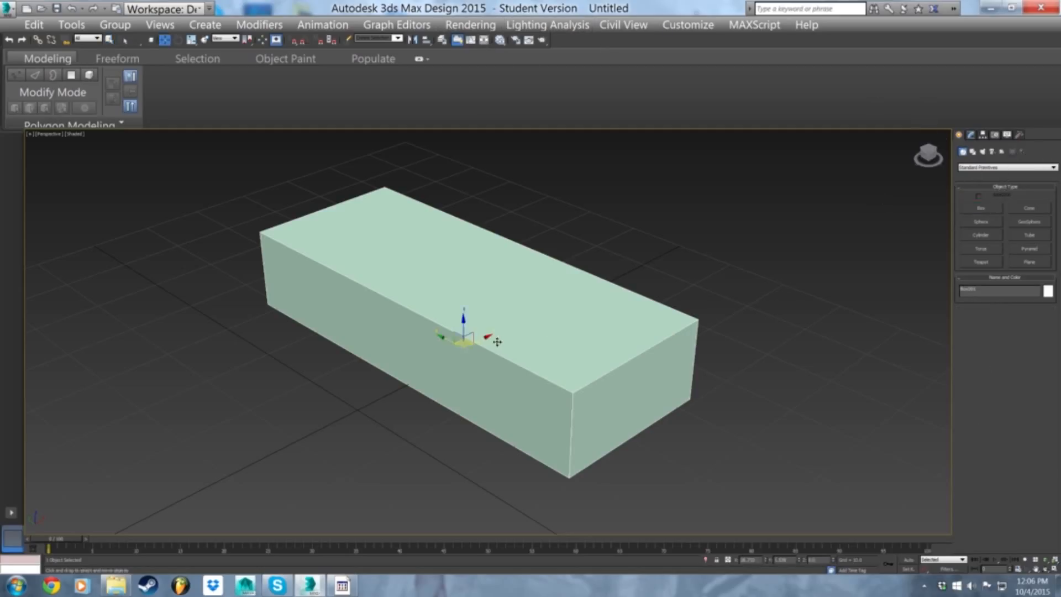
- Scale the box down in height to a thin slab, then scale it along its length into a long, narrow strip
key(r)
drag(463, 334, 552, 329)
key(r)
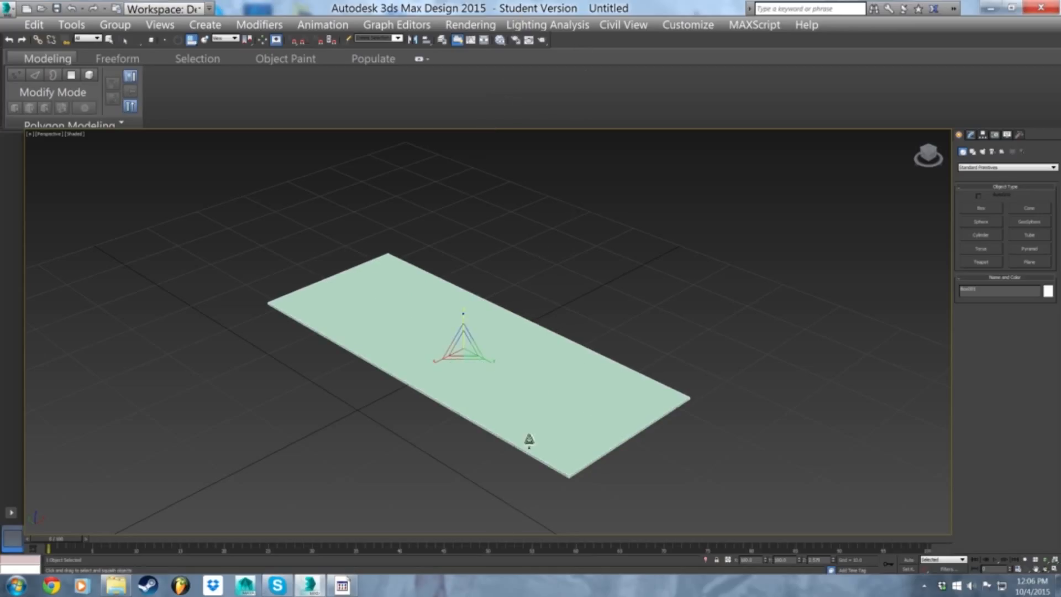
drag(488, 360, 501, 402)
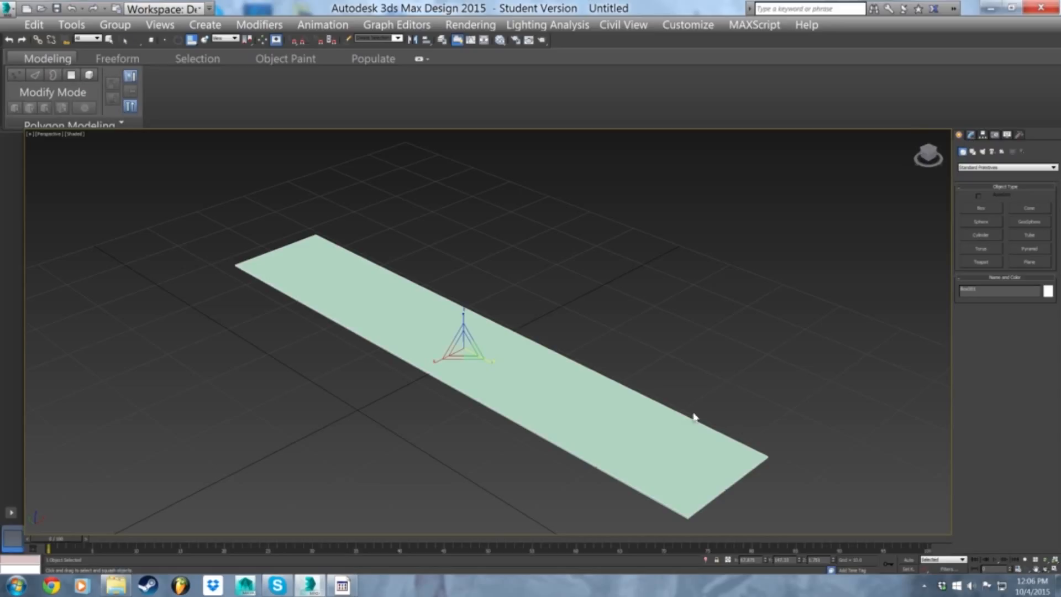
key(w)
key(r)
key(e)
key(w)
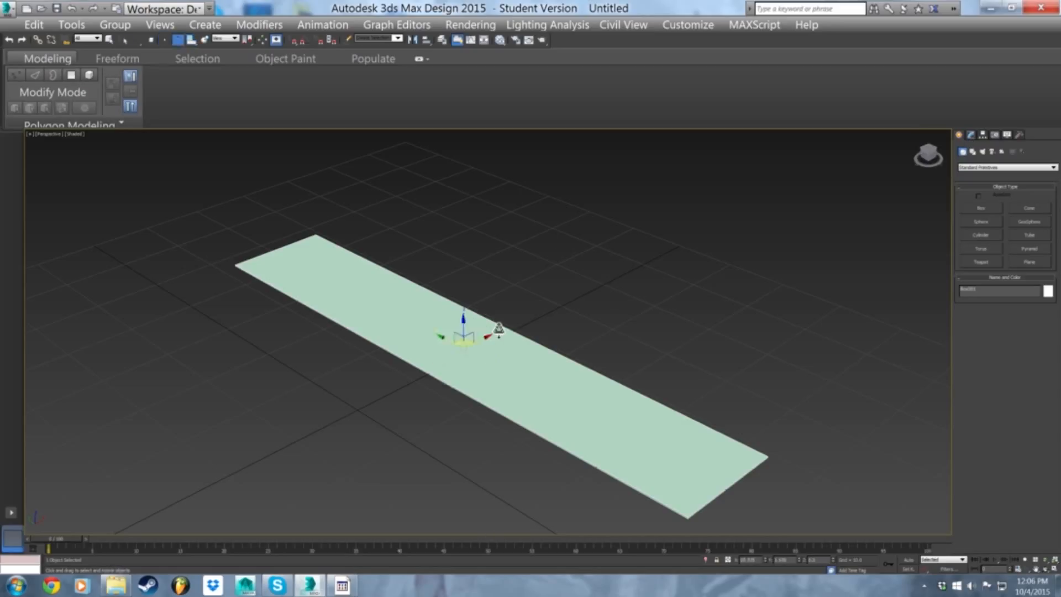
key(e)
key(r)
key(q)
key(w)
key(e)
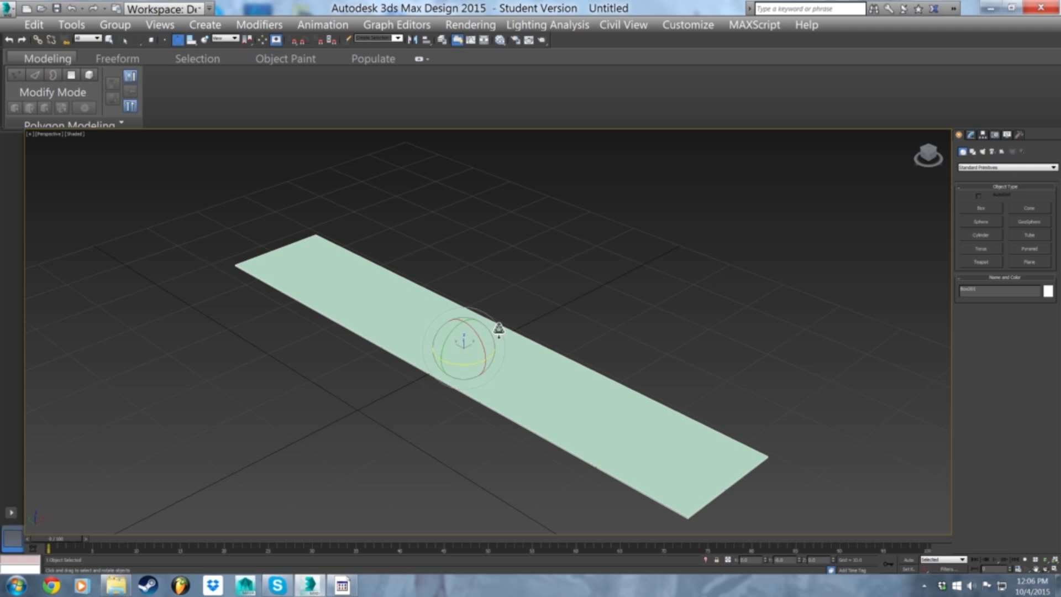
key(r)
key(w)
click(679, 231)
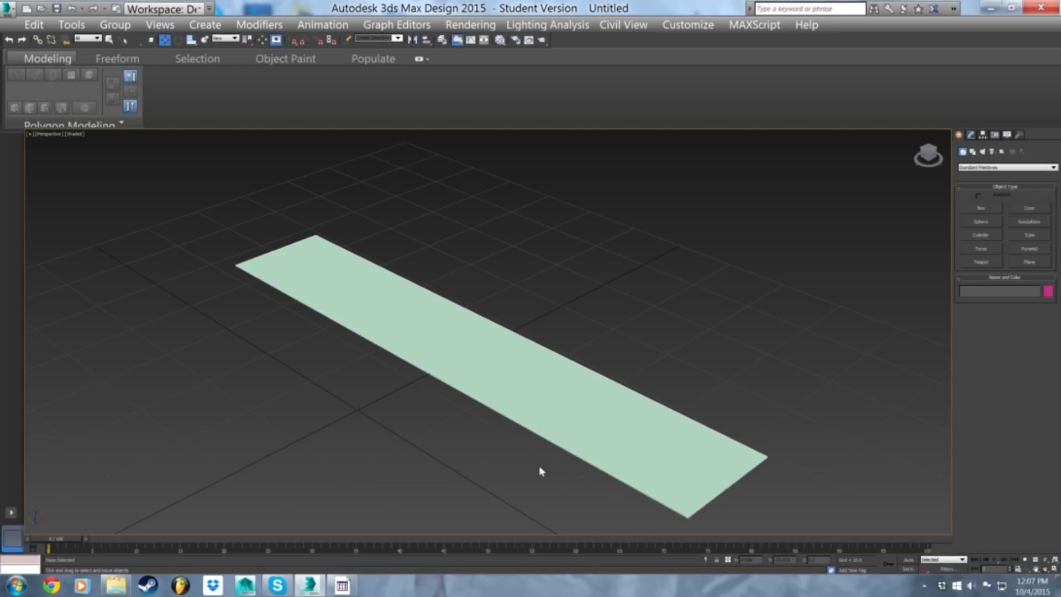
click(564, 424)
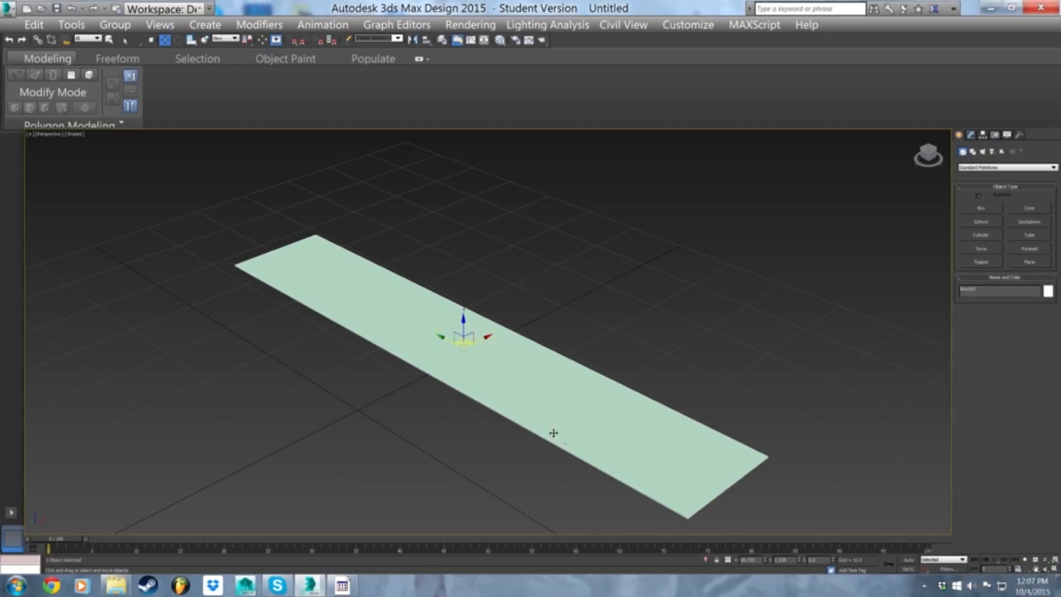
- Align the perspective view to look straight down on the strip and create a camera from that view
scroll(489, 378, down, 6)
scroll(494, 374, up, 6)
alt+middle_drag(561, 380, 603, 423)
scroll(586, 392, down, 2)
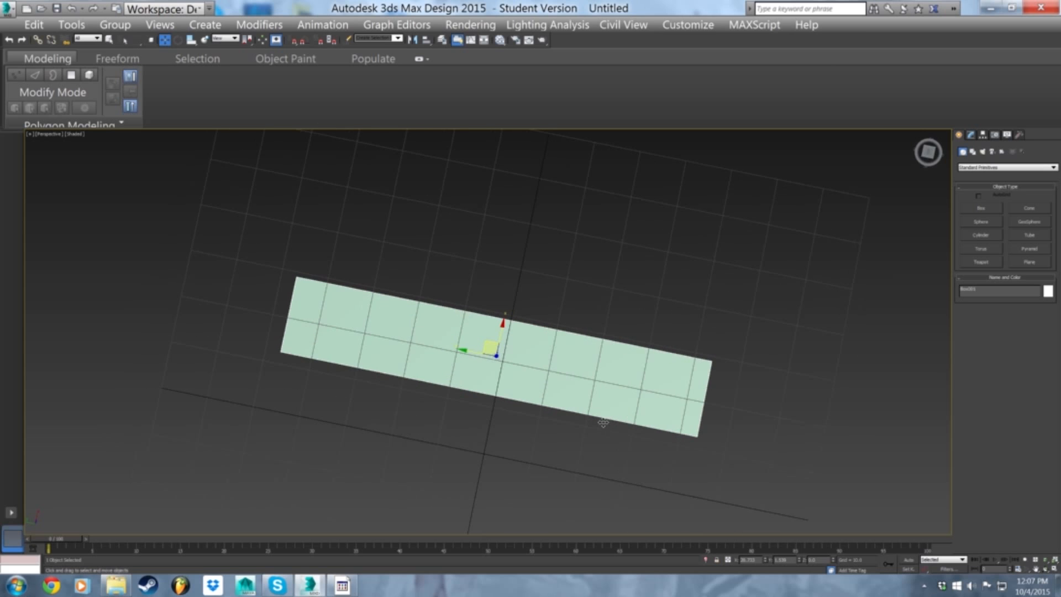
click(932, 157)
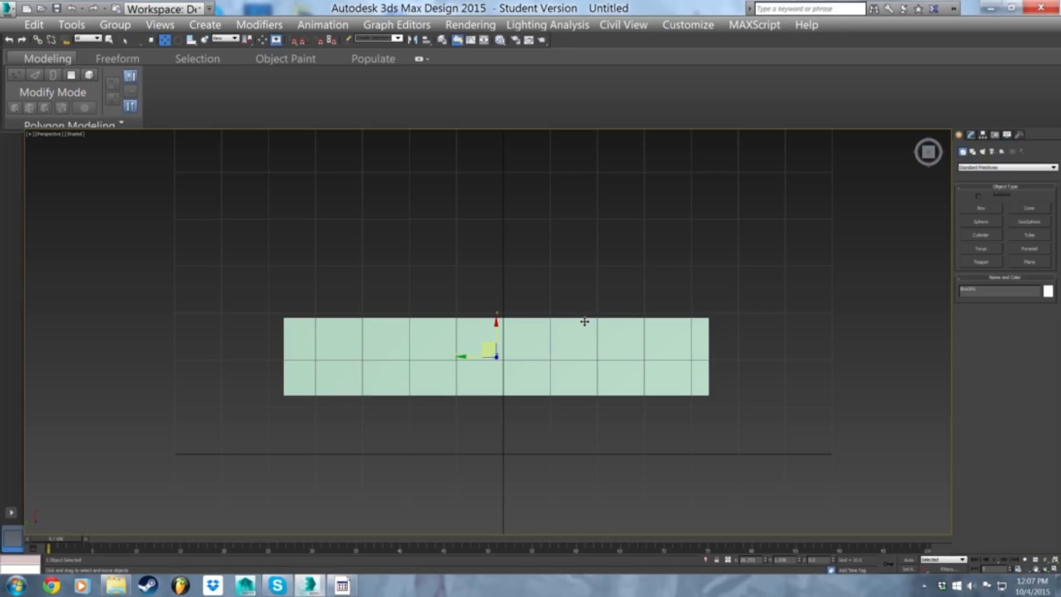
key(ctrl+c)
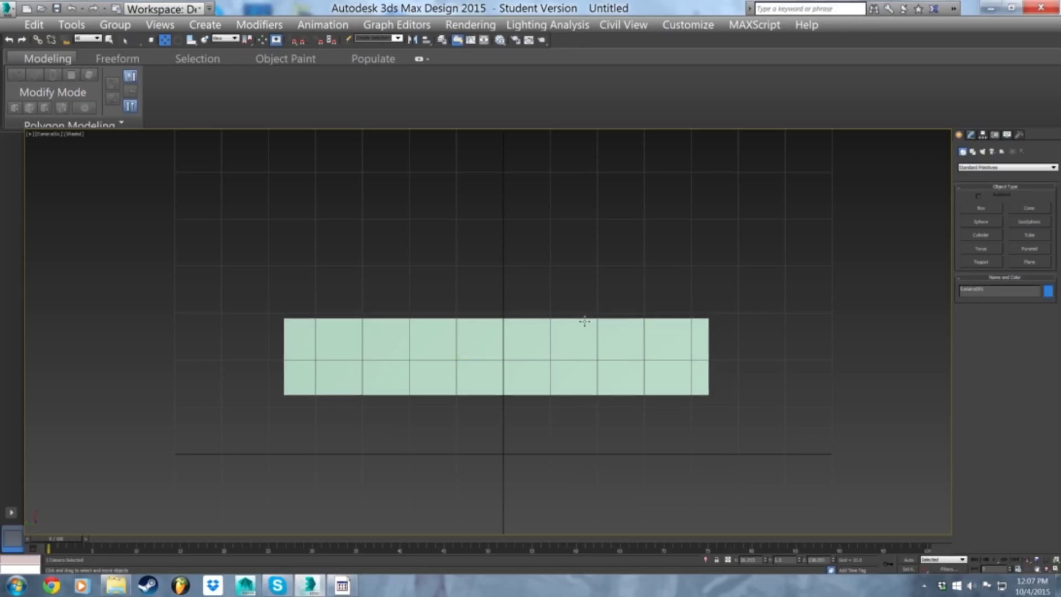
- Compare the perspective view with the camera view and examine where the new camera sits above the strip
key(p)
click(585, 321)
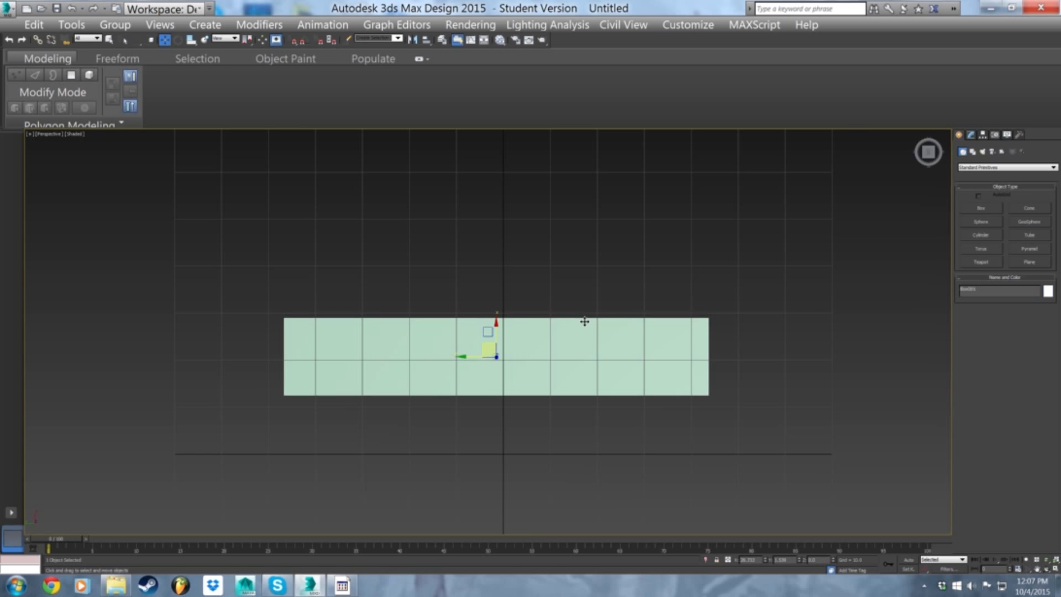
scroll(585, 322, down, 4)
click(655, 274)
alt+middle_drag(655, 274, 511, 243)
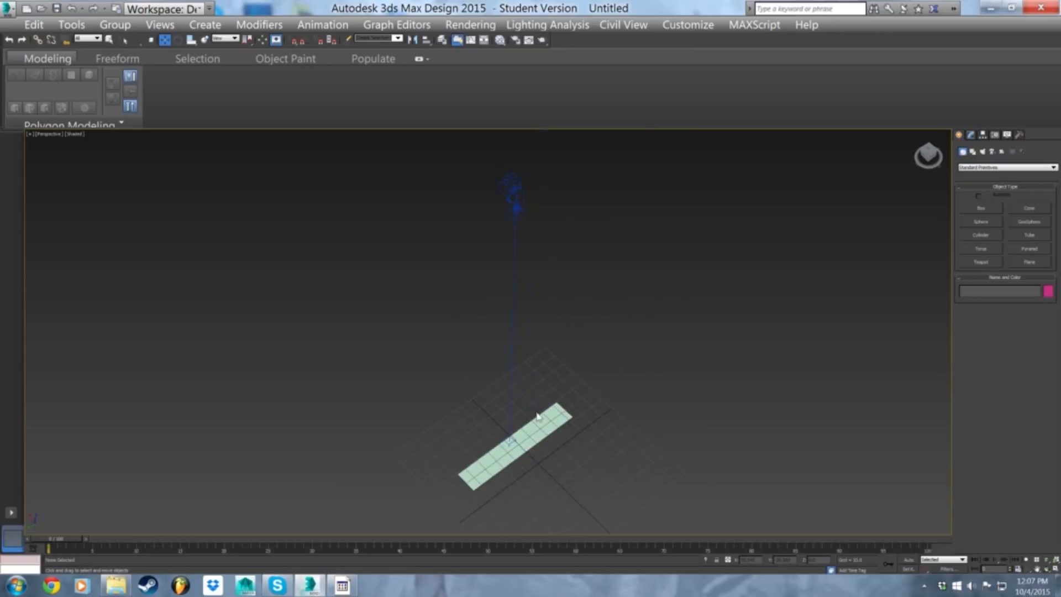
key(c)
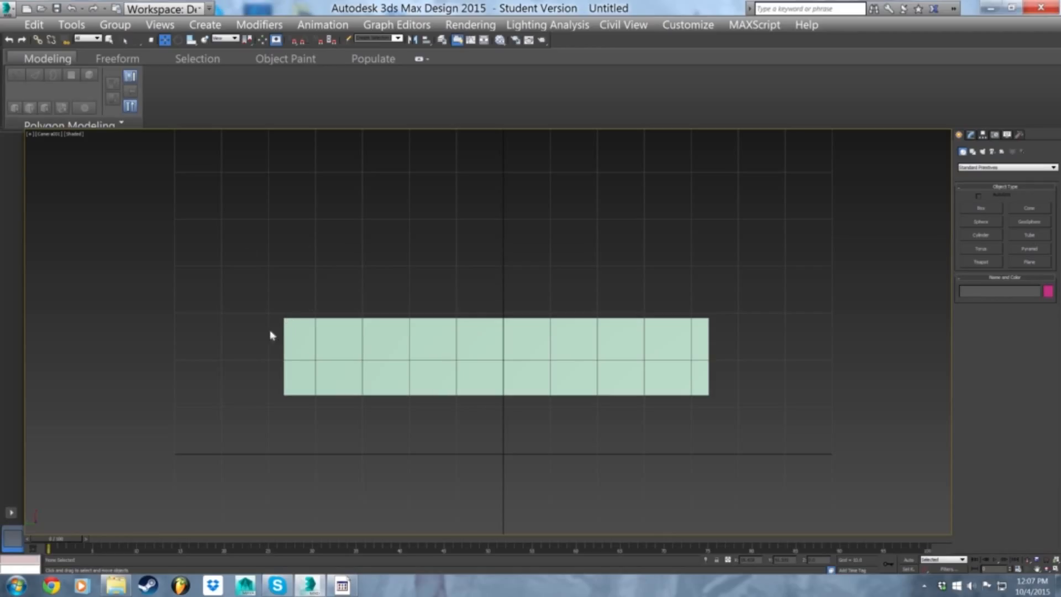
key(p)
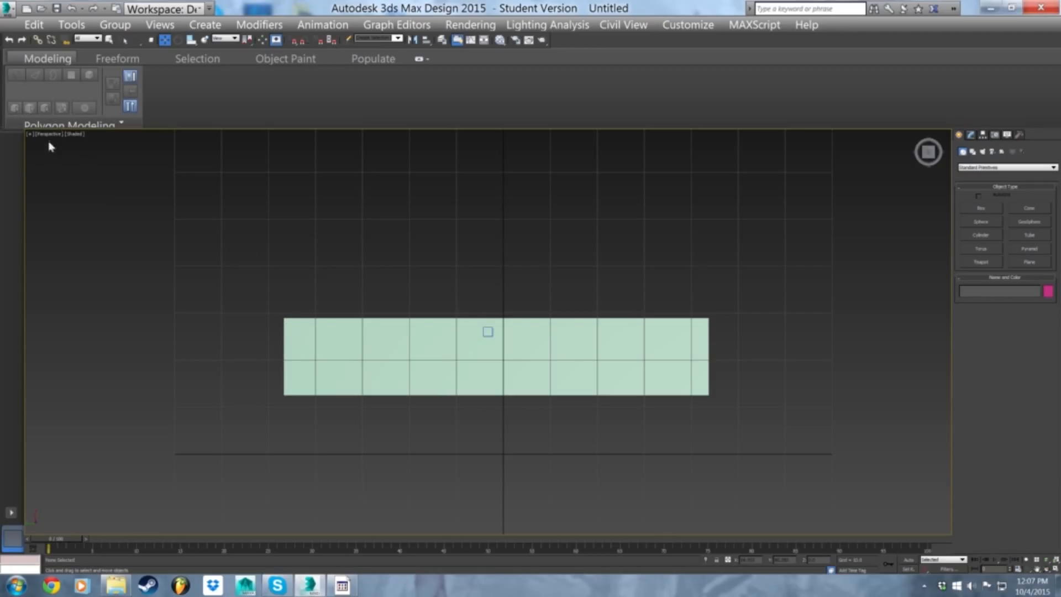
- Move the camera above the strip slightly sideways in the perspective view and look through it
alt+middle_drag(163, 227, 523, 201)
click(522, 201)
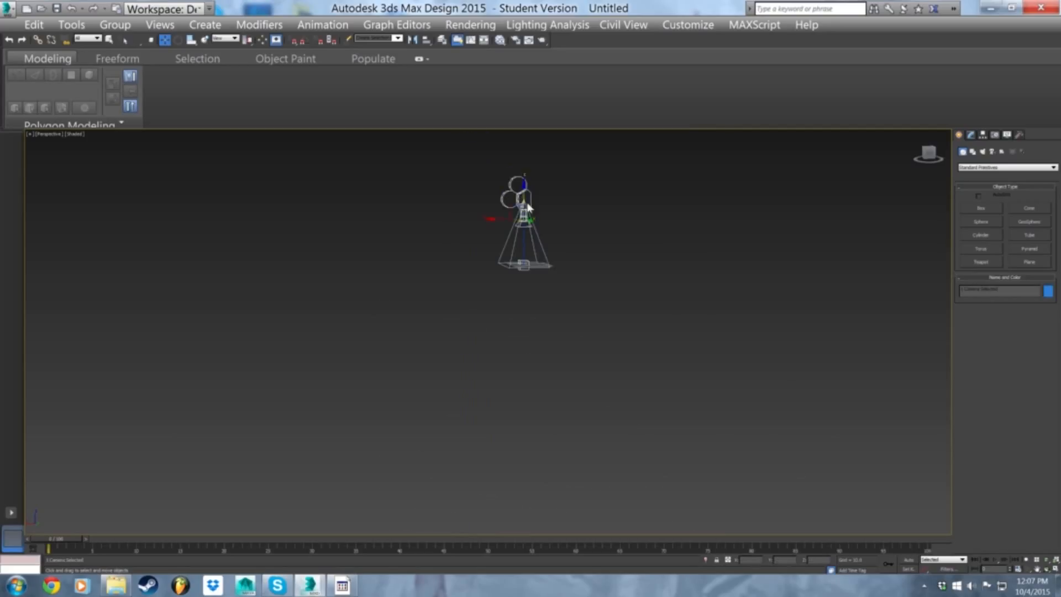
click(587, 223)
click(516, 200)
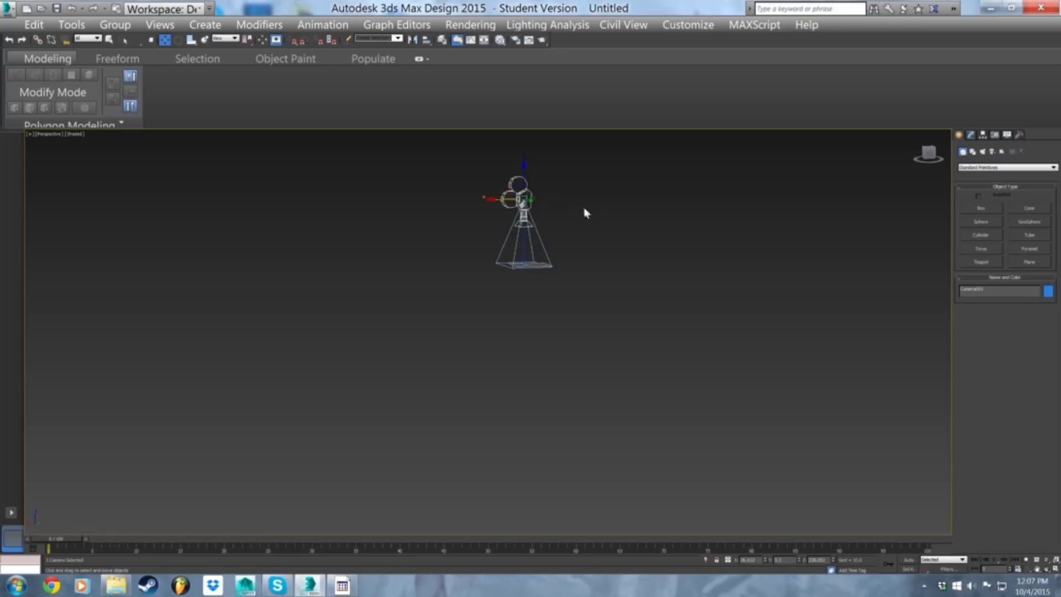
scroll(555, 206, up, 3)
drag(406, 187, 453, 180)
key(c)
- Select the strip and convert it to an Editable Poly in the perspective view
click(487, 352)
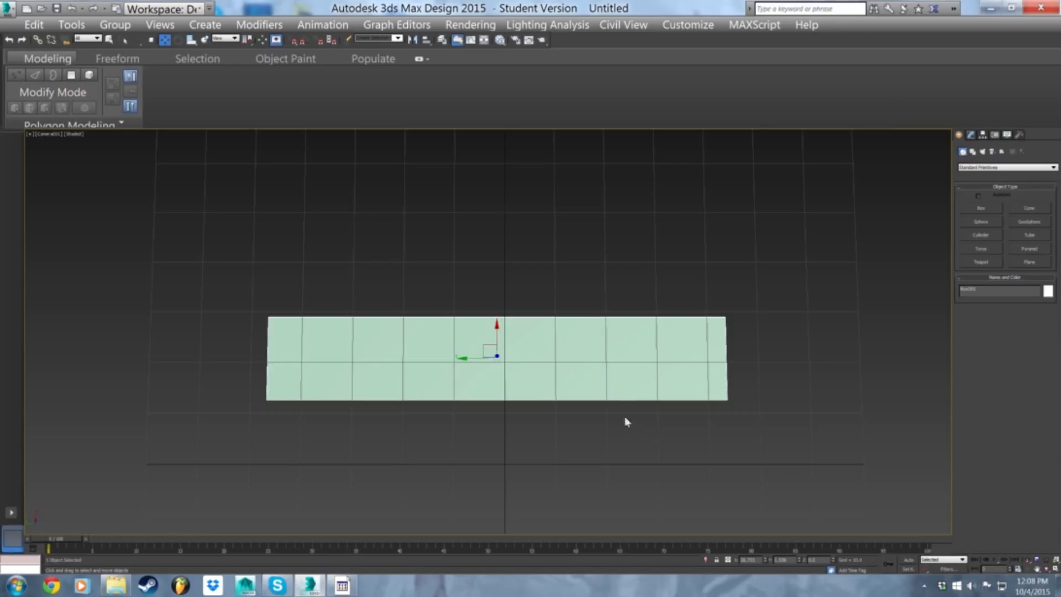
key(p)
click(635, 425)
click(616, 359)
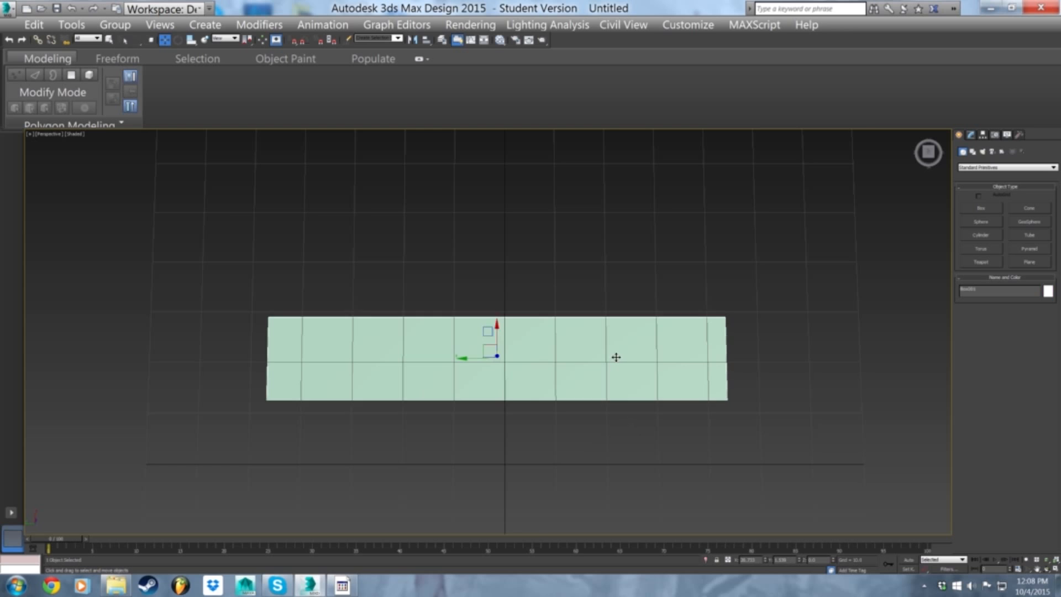
scroll(605, 360, down, 4)
scroll(576, 335, up, 4)
middle_drag(501, 365, 572, 260)
scroll(575, 343, down, 2)
scroll(475, 377, down, 2)
scroll(509, 379, up, 2)
right_click(587, 369)
mouse_move(615, 487)
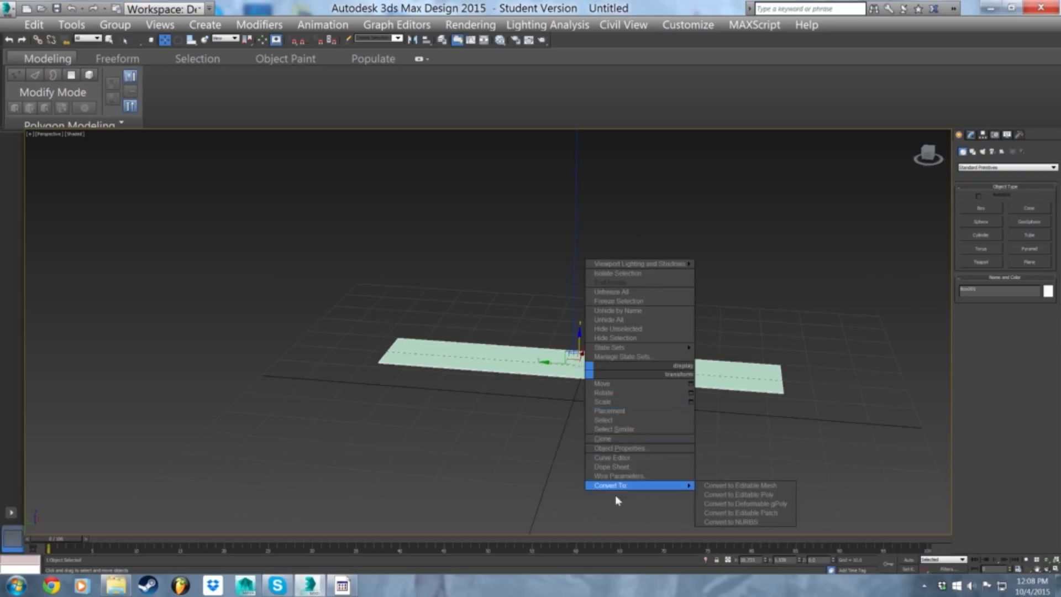
click(739, 495)
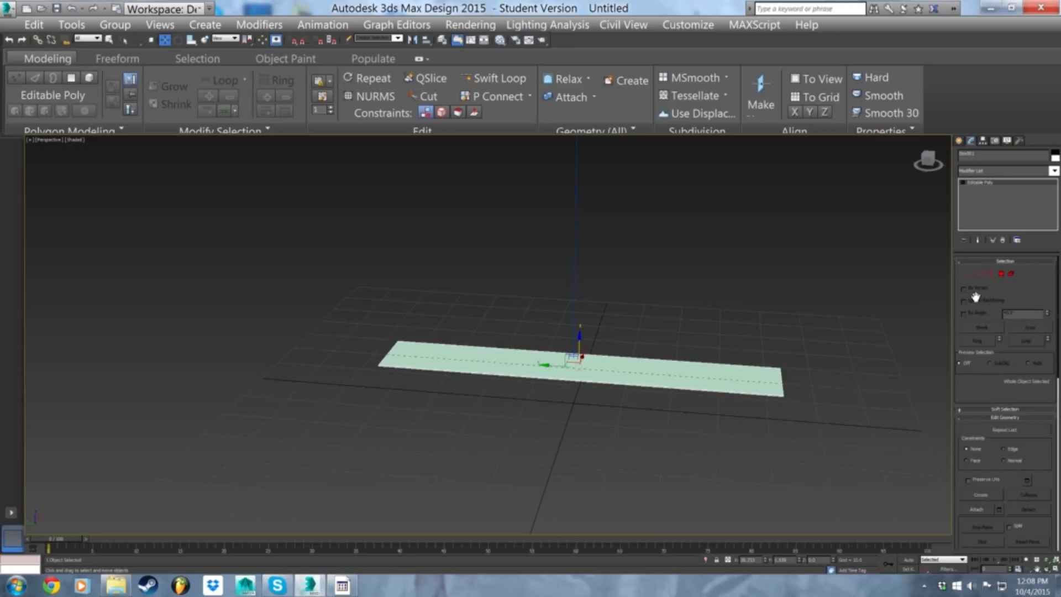
- Select the strip's long edges at edge level and connect them with 14 segments across its width
click(982, 275)
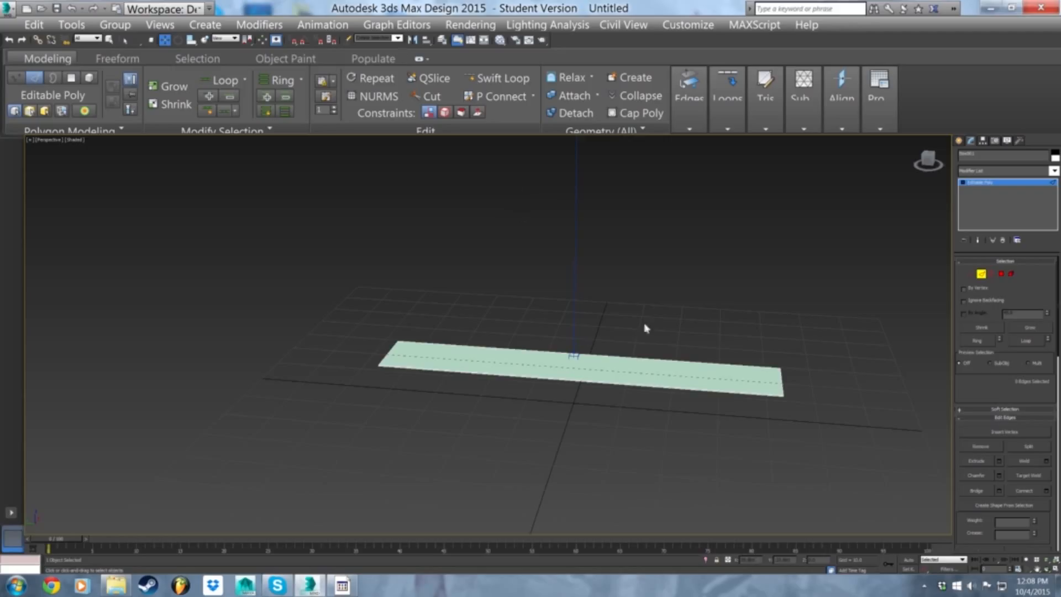
drag(571, 306, 572, 585)
alt+middle_drag(605, 432, 655, 460)
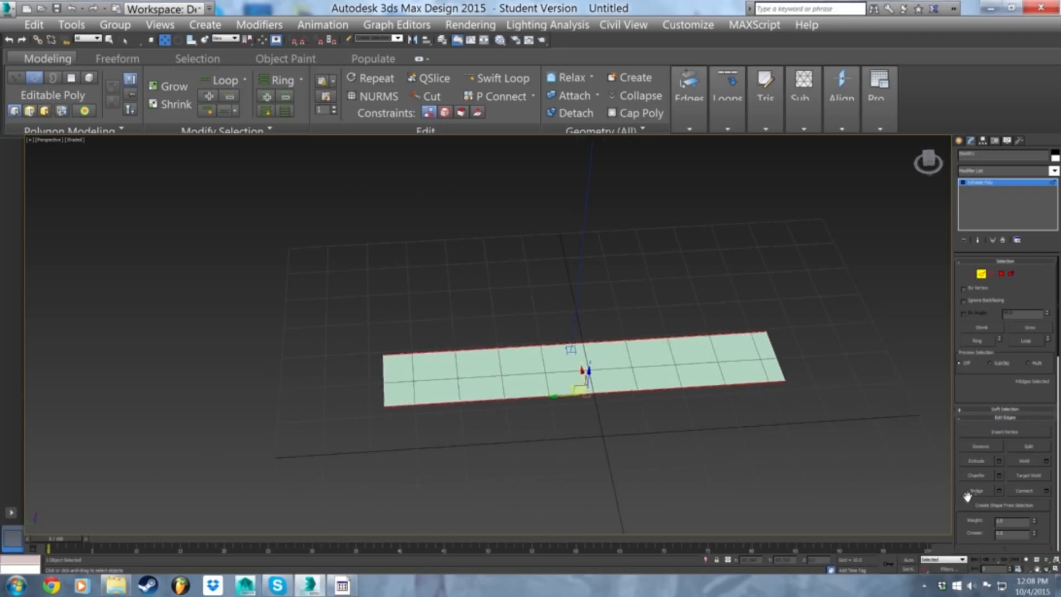
click(1046, 491)
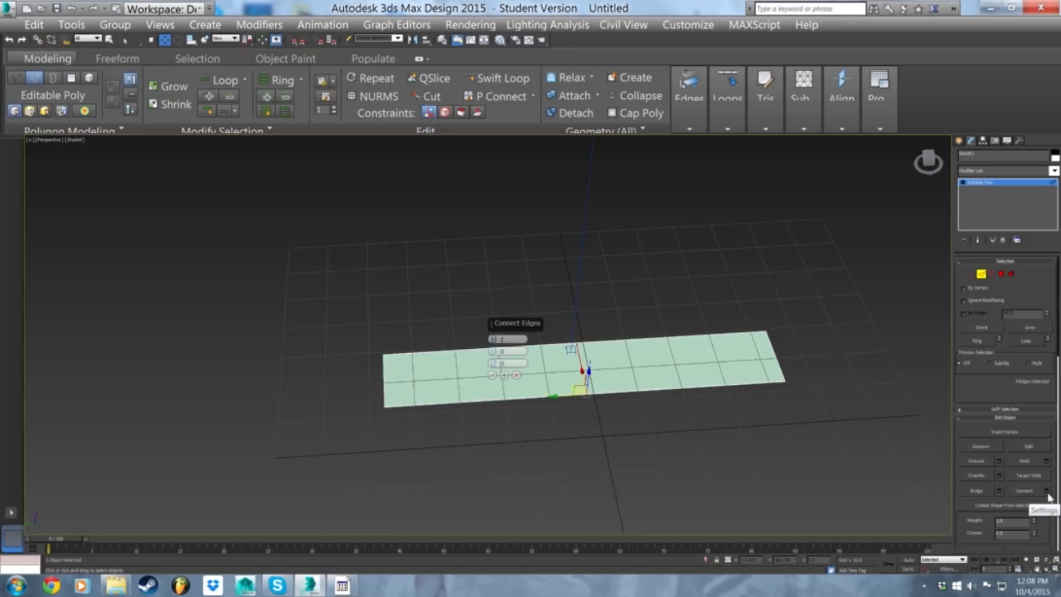
drag(493, 339, 504, 315)
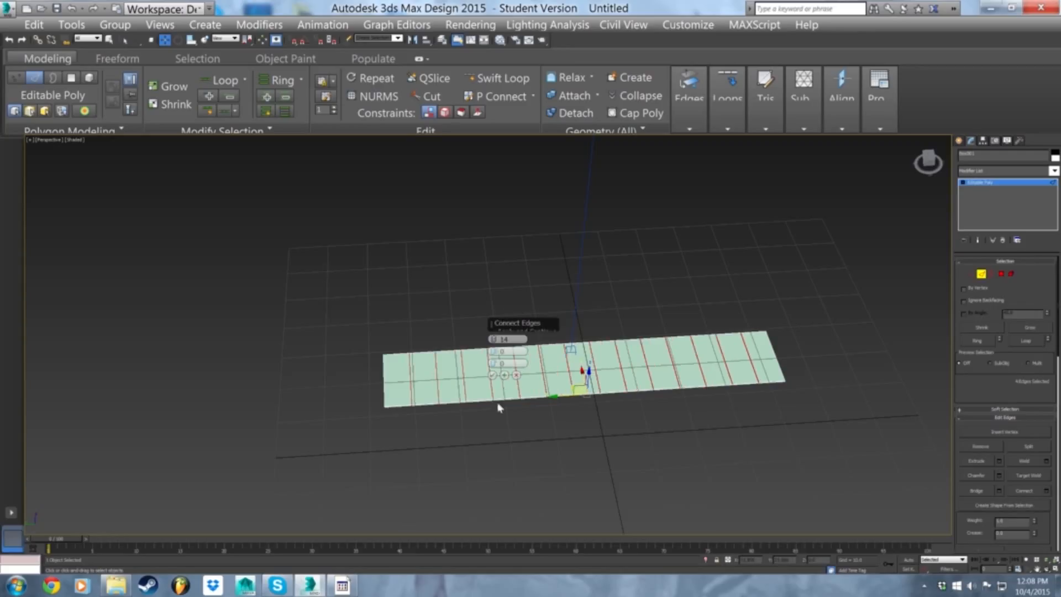
click(492, 375)
- Try smoothing the segmented strip with NURMS and with a TurboSmooth modifier, removing each one again
alt+middle_drag(555, 345, 554, 371)
scroll(555, 371, up, 3)
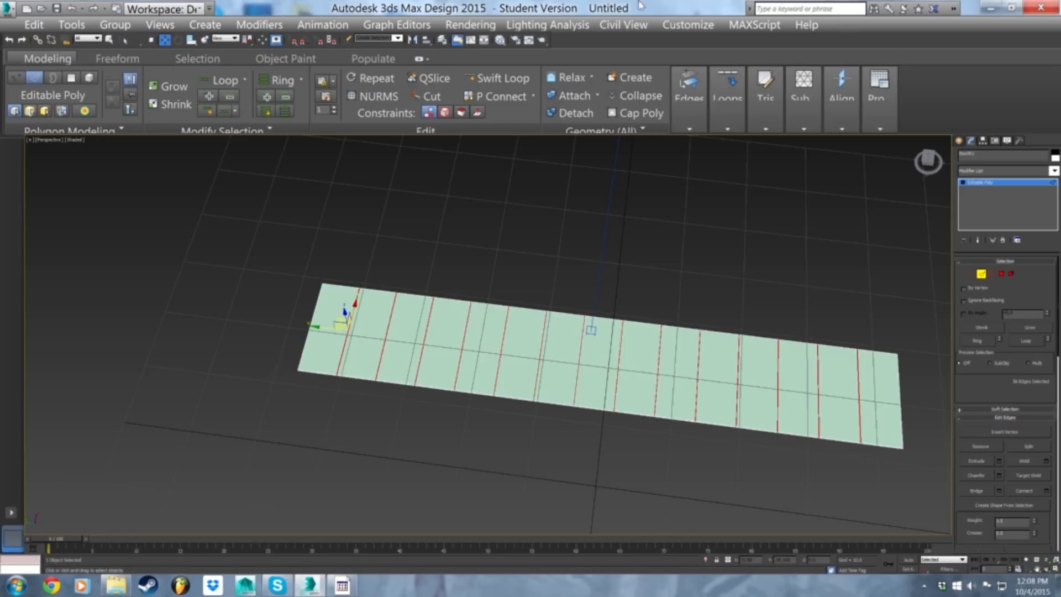
click(370, 97)
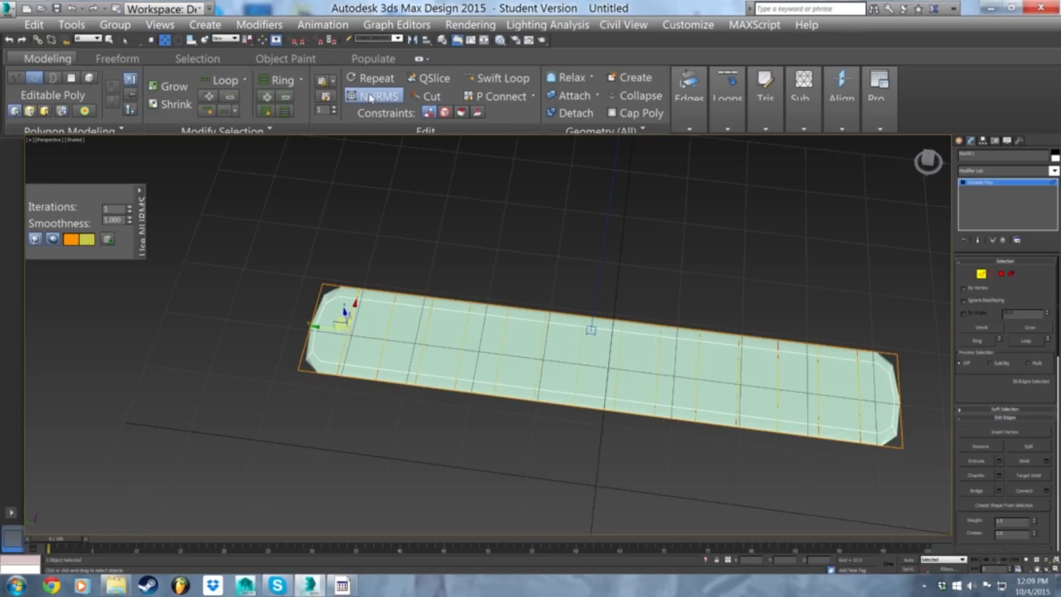
click(370, 97)
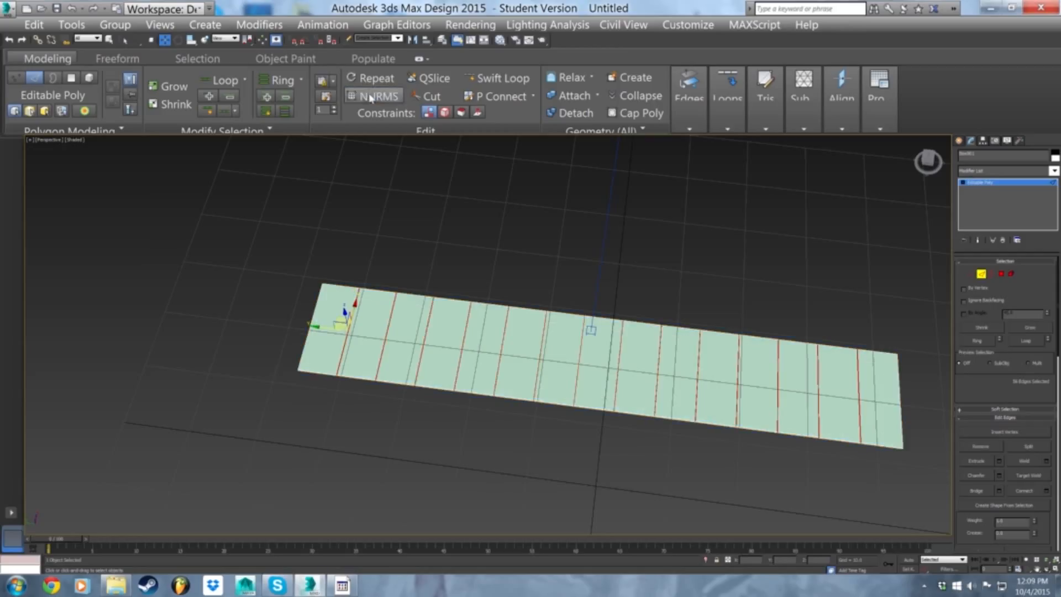
click(1005, 171)
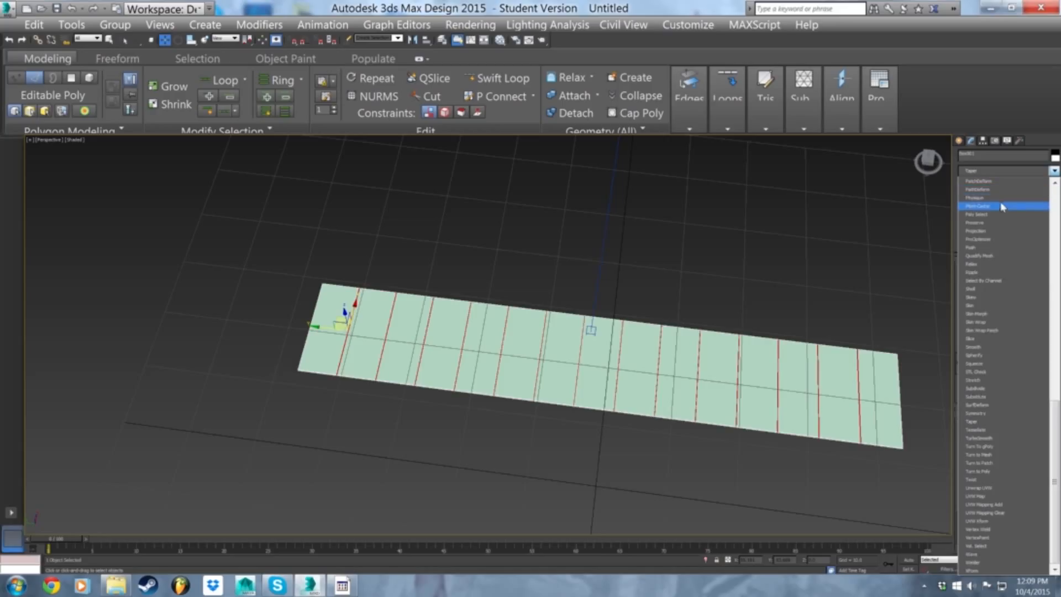
click(979, 439)
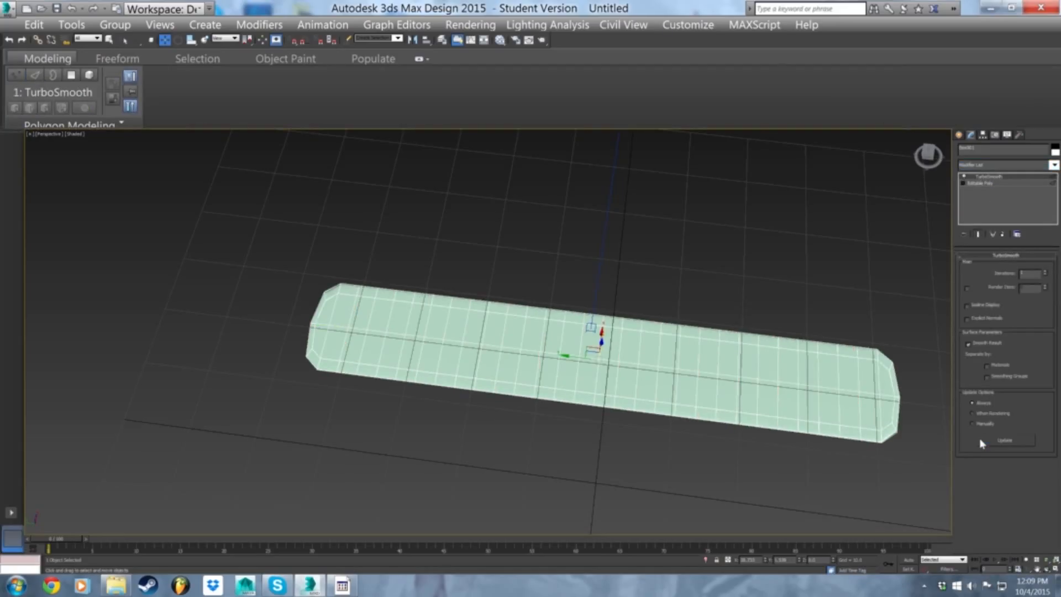
key(ctrl+z)
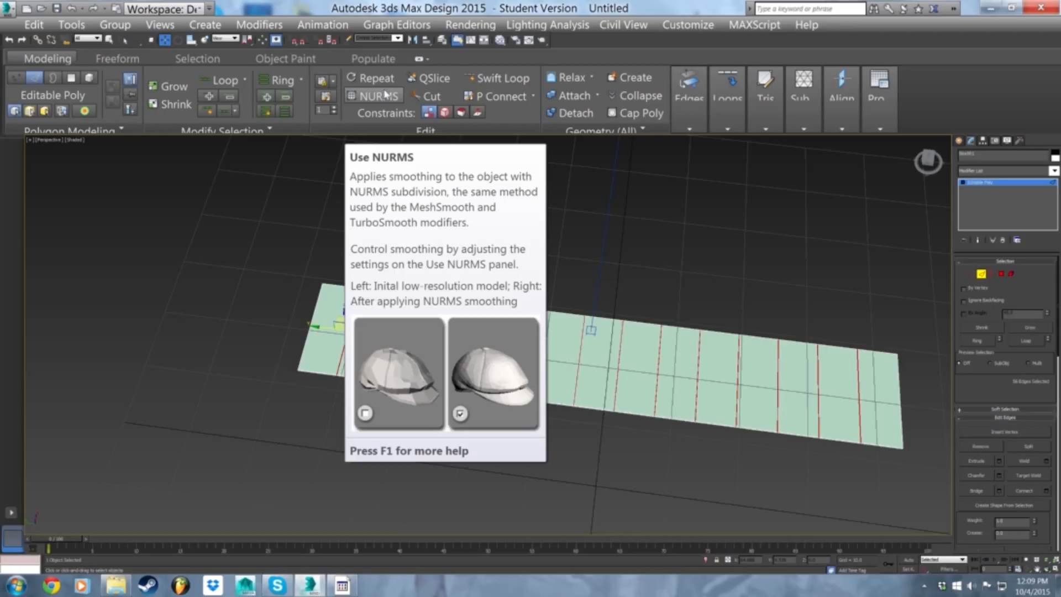
alt+middle_drag(662, 243, 691, 233)
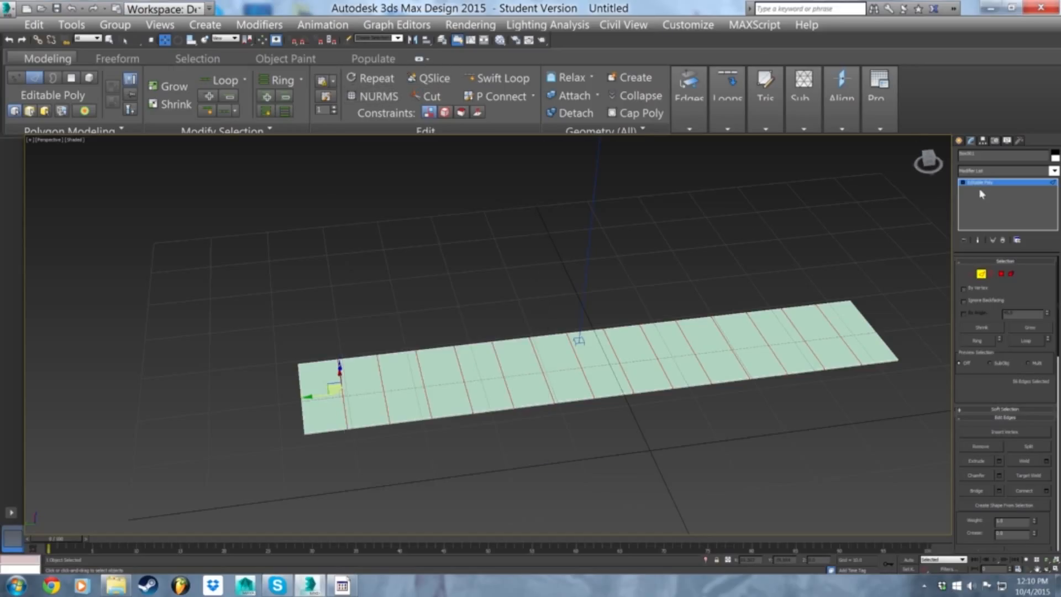
click(983, 170)
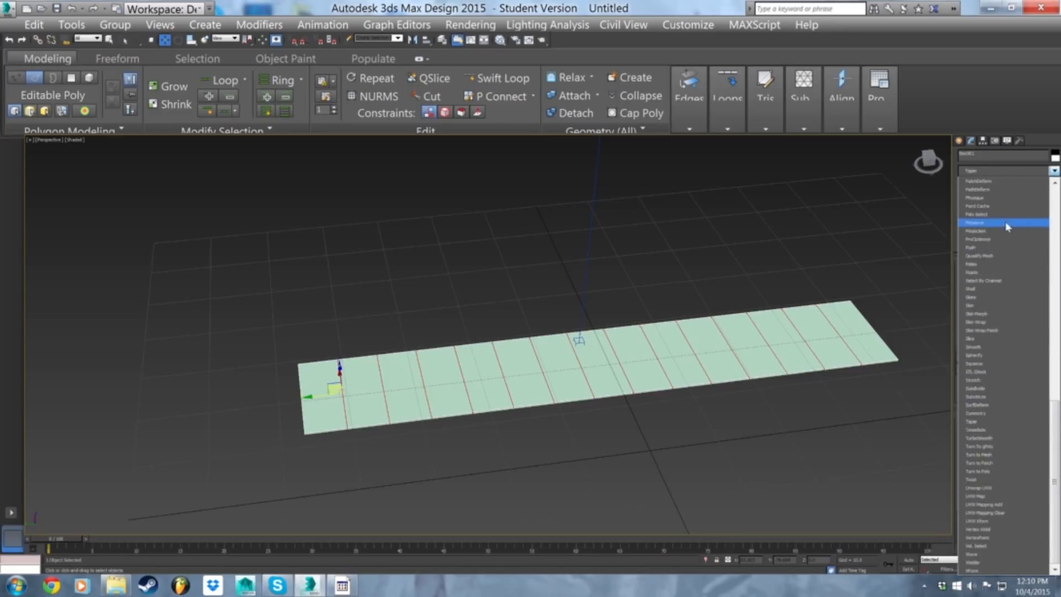
click(747, 240)
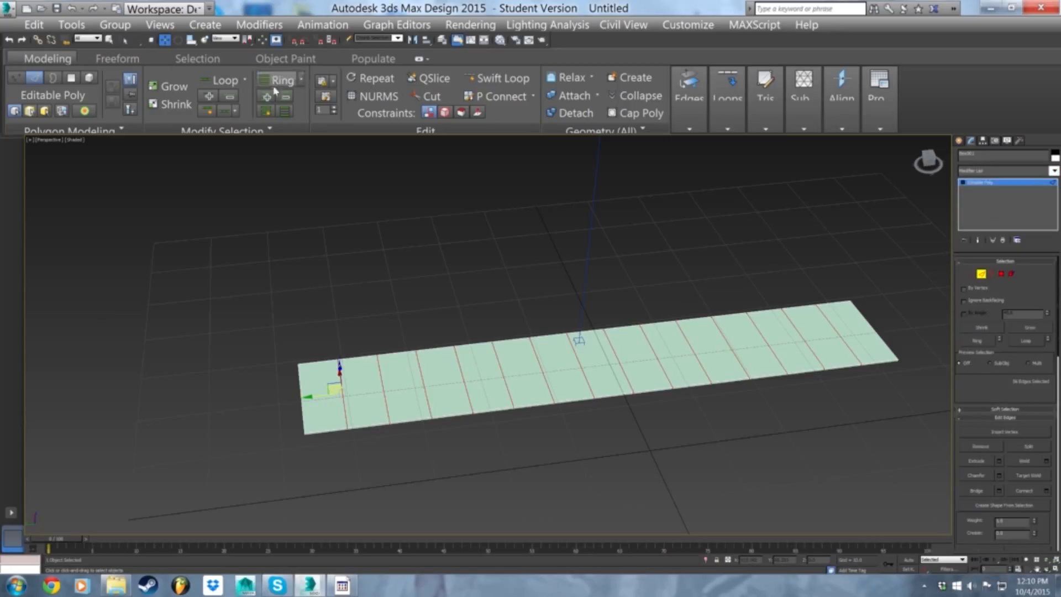
click(709, 377)
alt+middle_drag(665, 383, 725, 334)
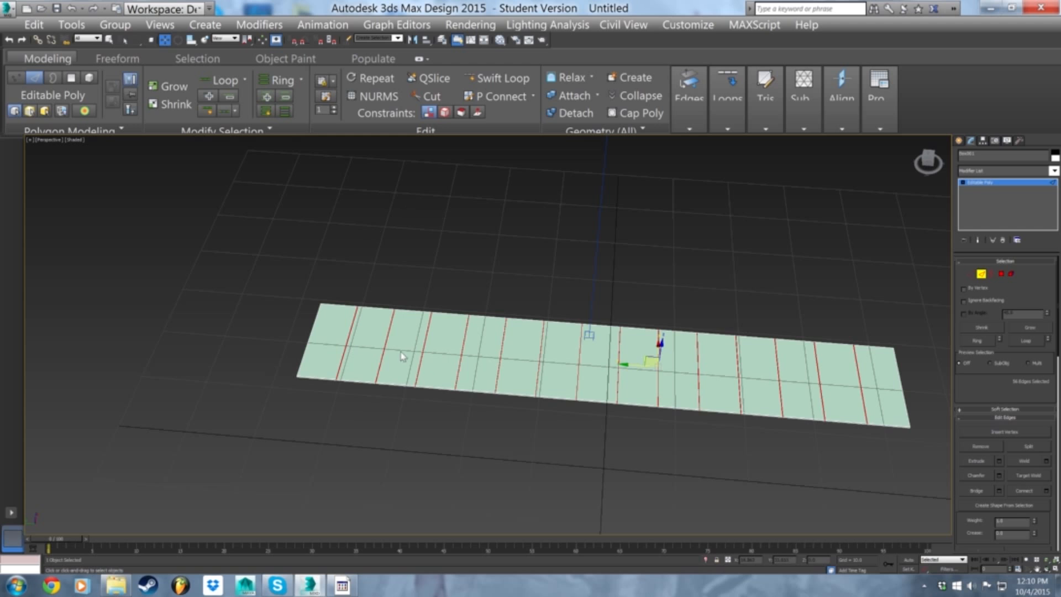
- Switch the strip to vertex level and select the row of vertices across its middle
click(971, 274)
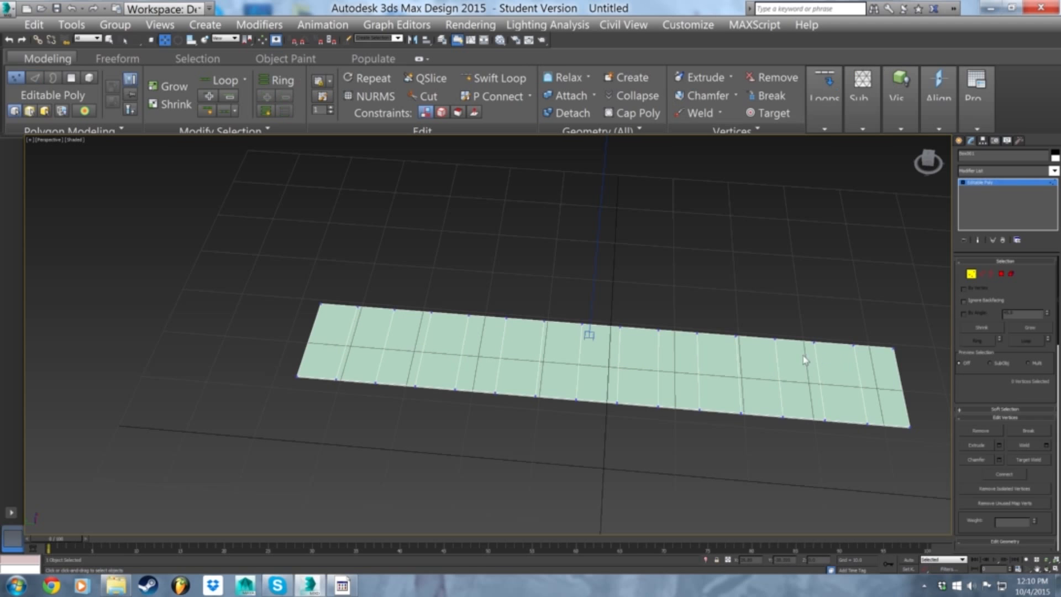
alt+middle_drag(706, 322, 702, 355)
alt+middle_drag(713, 291, 580, 276)
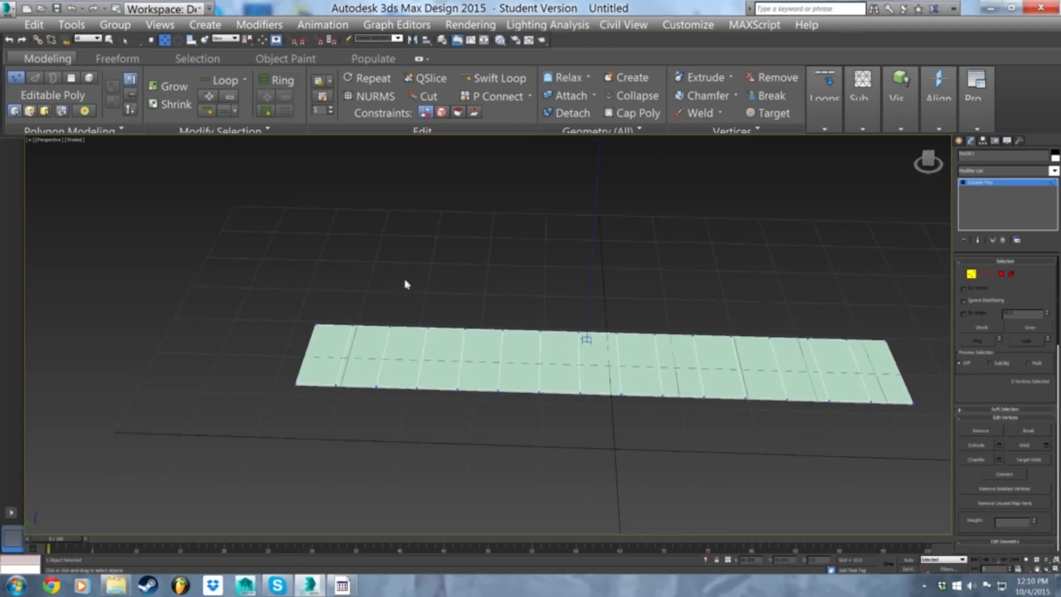
alt+middle_drag(405, 284, 425, 298)
drag(339, 412, 338, 412)
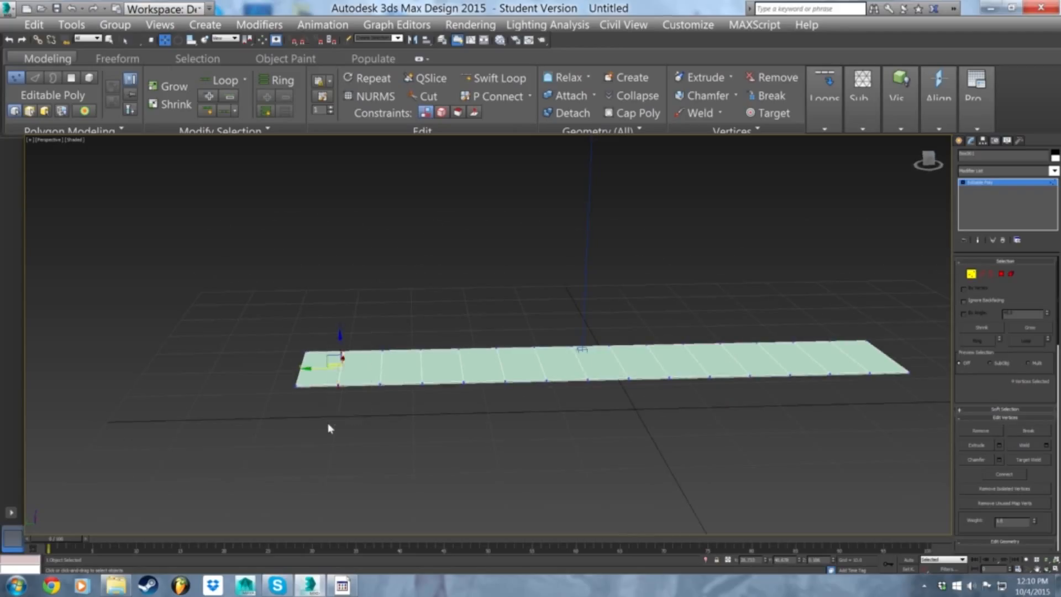
drag(604, 296, 562, 419)
key(b)
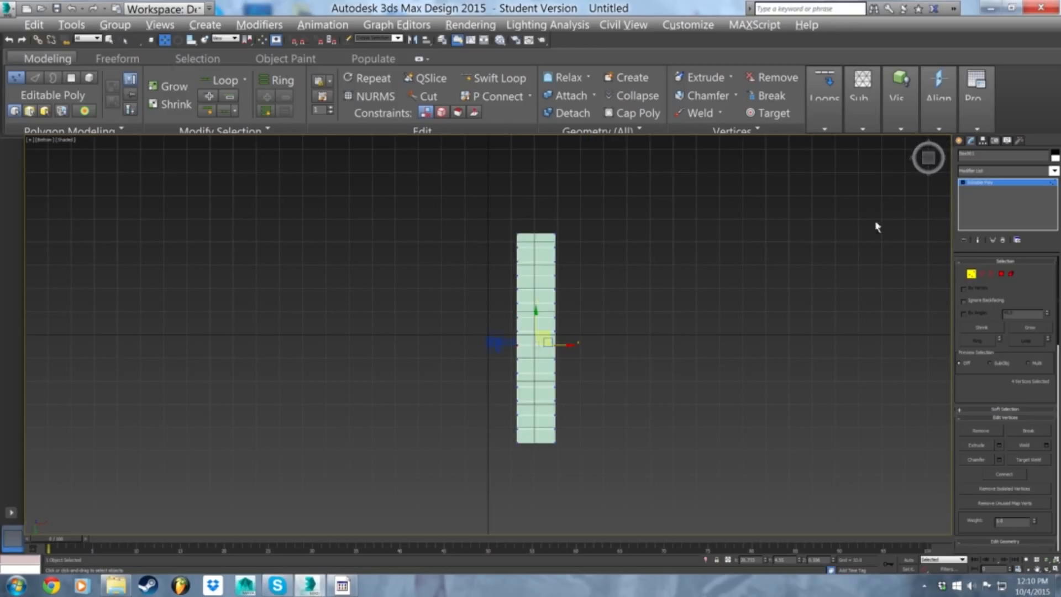
key(alt)
click(50, 142)
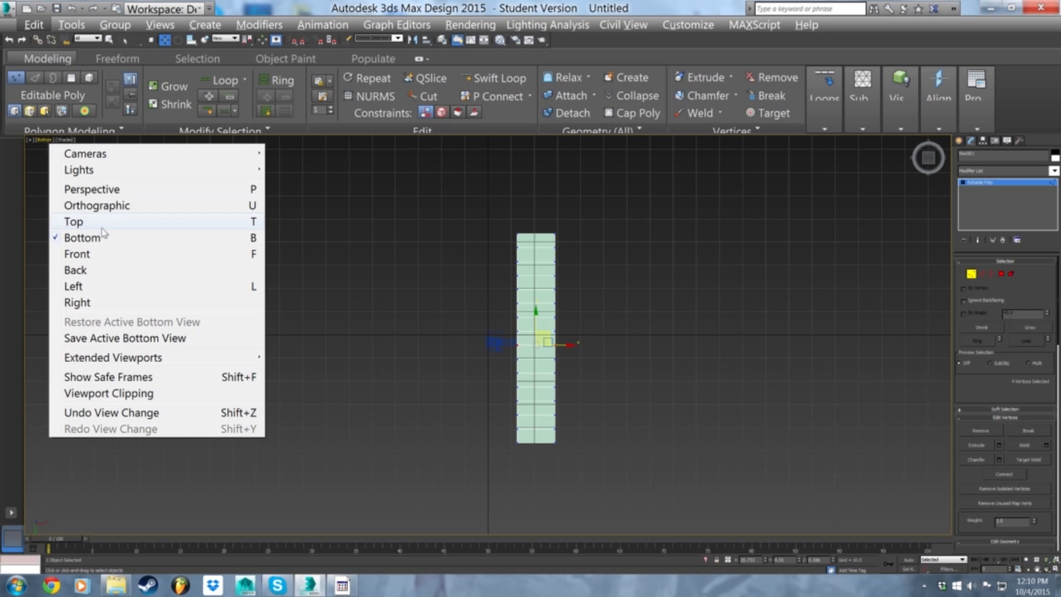
click(92, 189)
- Try soft selection on the middle vertices with its settings expanded, and undo it
alt+middle_drag(717, 335, 581, 291)
scroll(582, 292, up, 6)
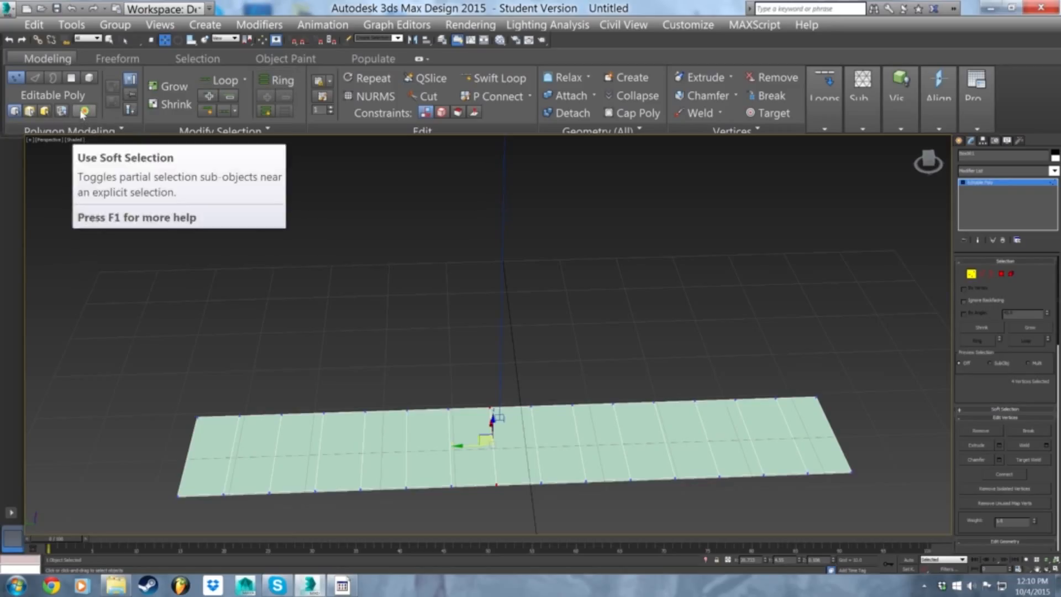
click(82, 111)
alt+middle_drag(495, 308, 475, 227)
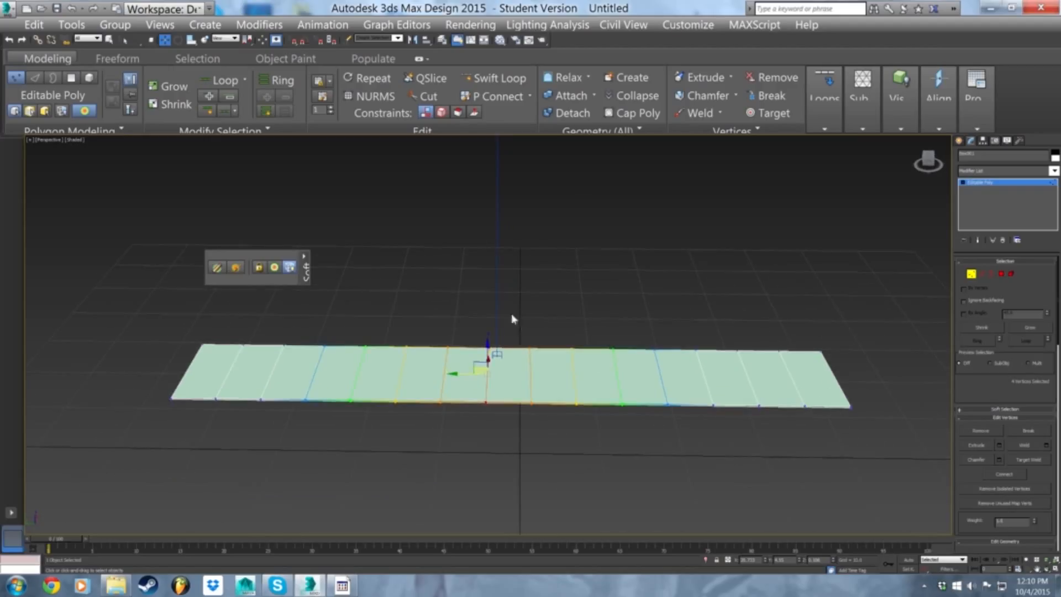
click(305, 260)
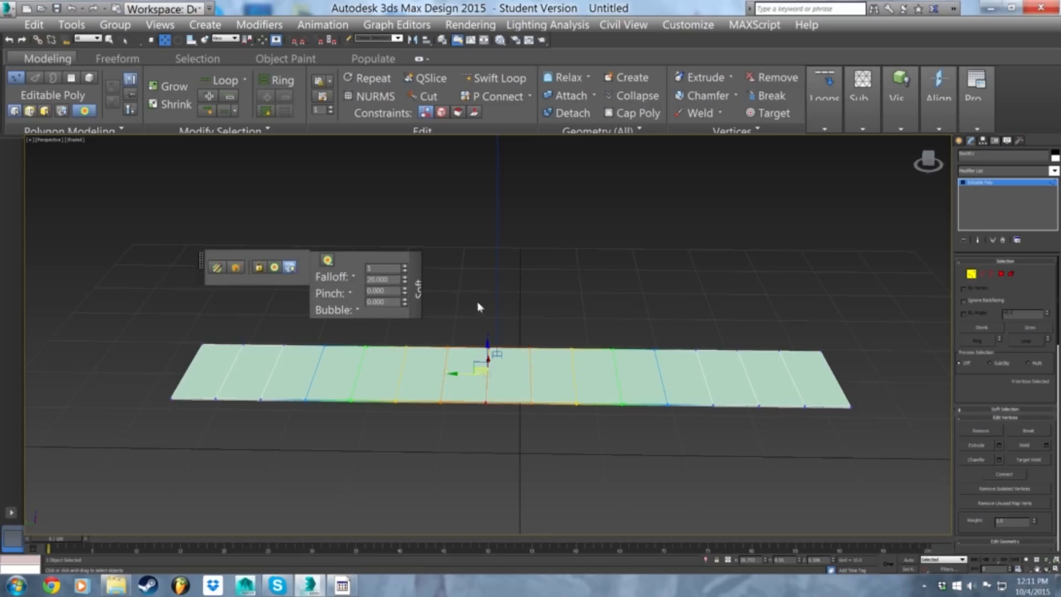
middle_drag(546, 350, 558, 356)
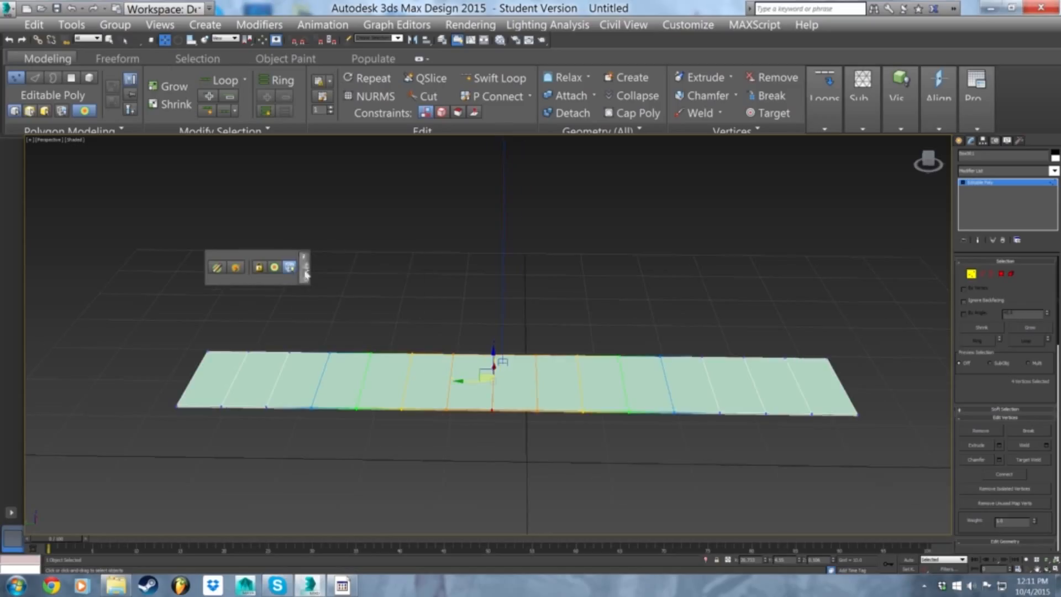
mouse_move(408, 267)
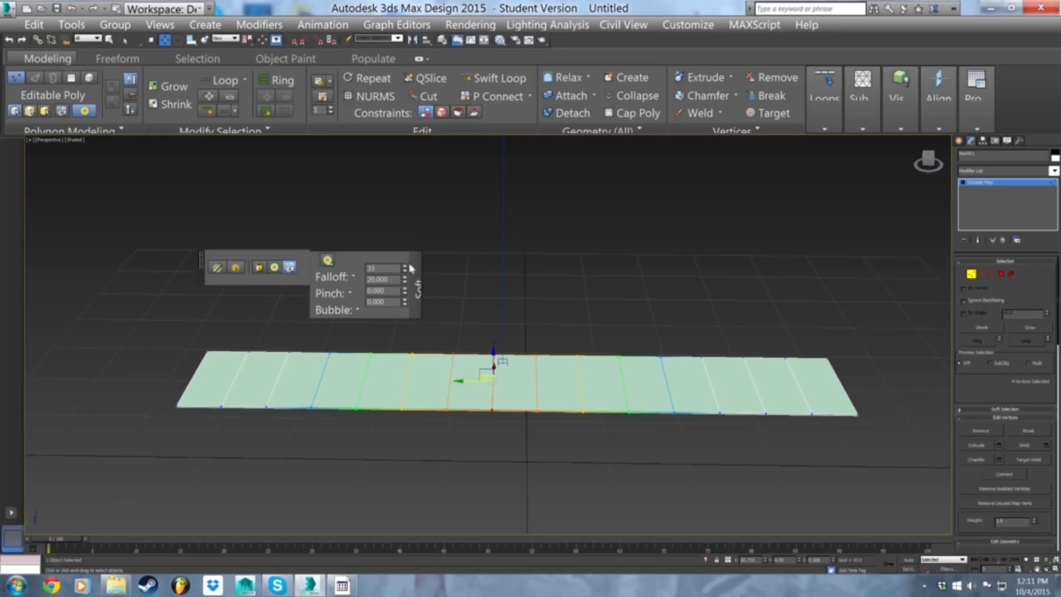
key(ctrl+z)
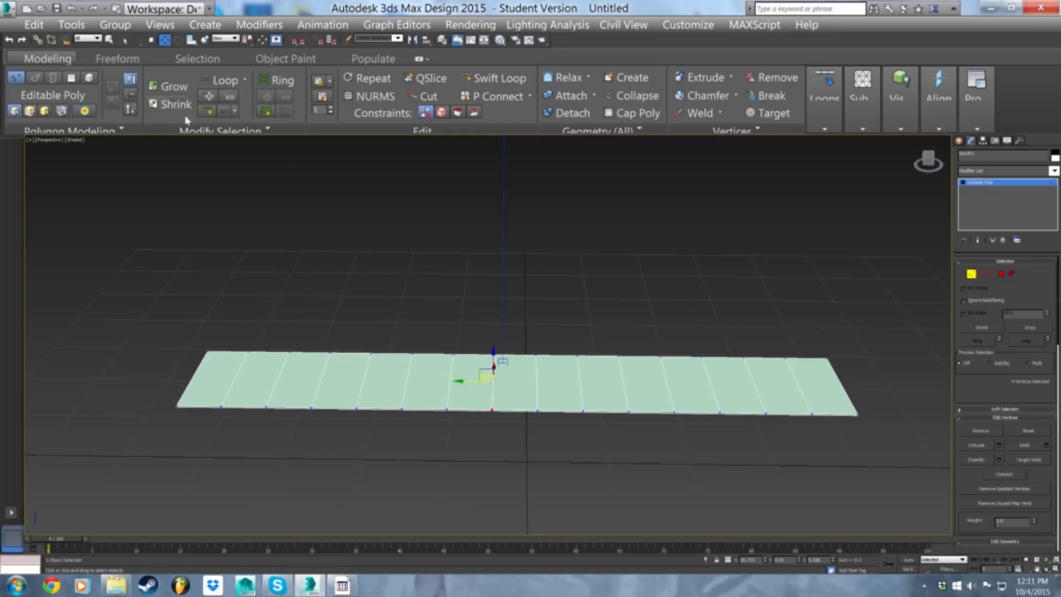
- Turn on soft selection for the middle vertices and raise the falloff to about 30.3
click(85, 111)
mouse_move(289, 267)
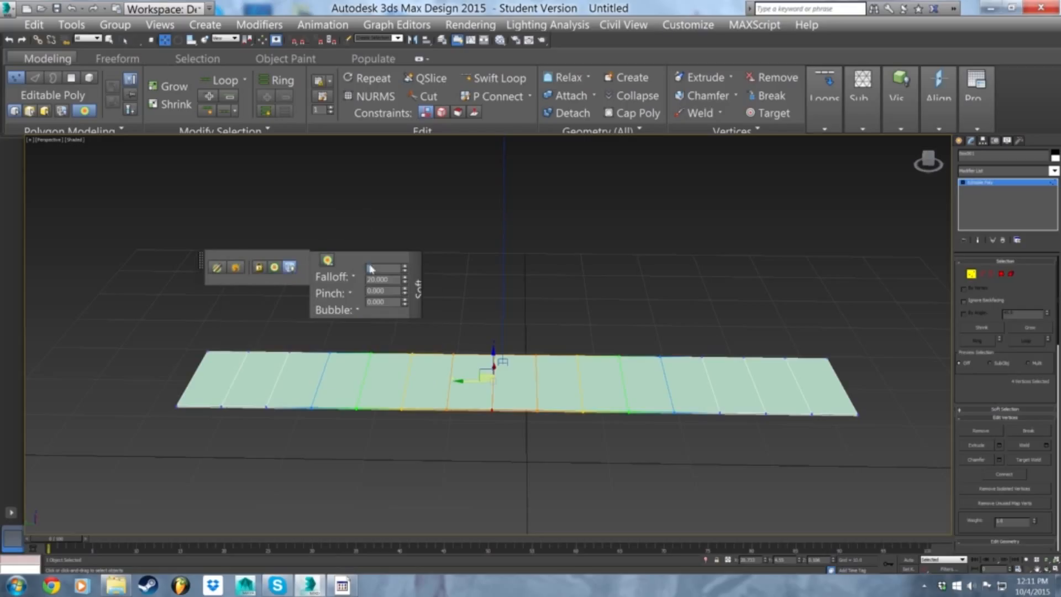
drag(405, 280, 403, 246)
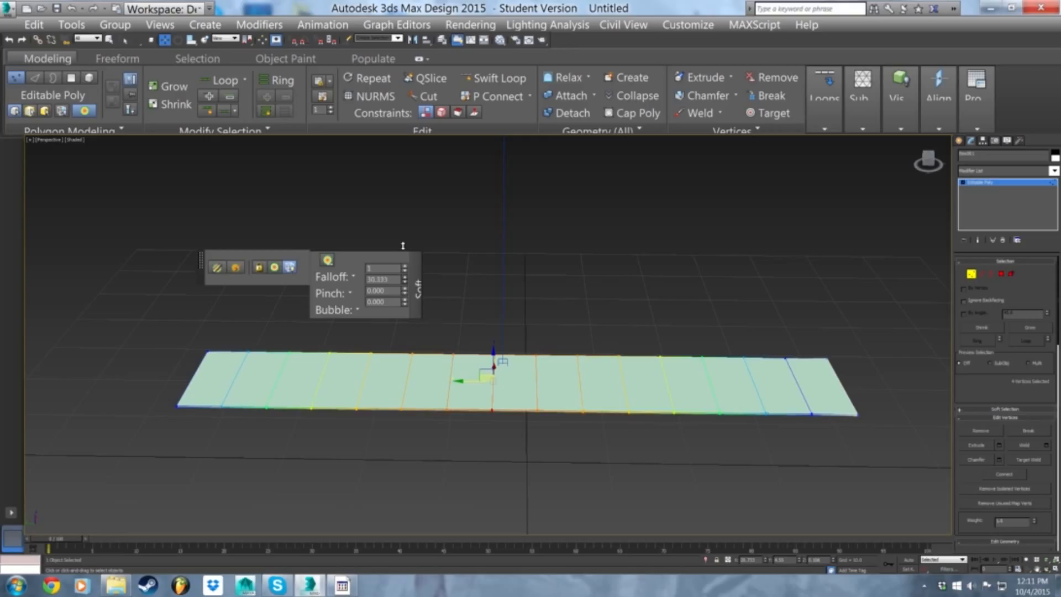
drag(494, 354, 514, 346)
- Select the vertices at one end of the strip and raise them so that half curves upward
drag(851, 483, 851, 481)
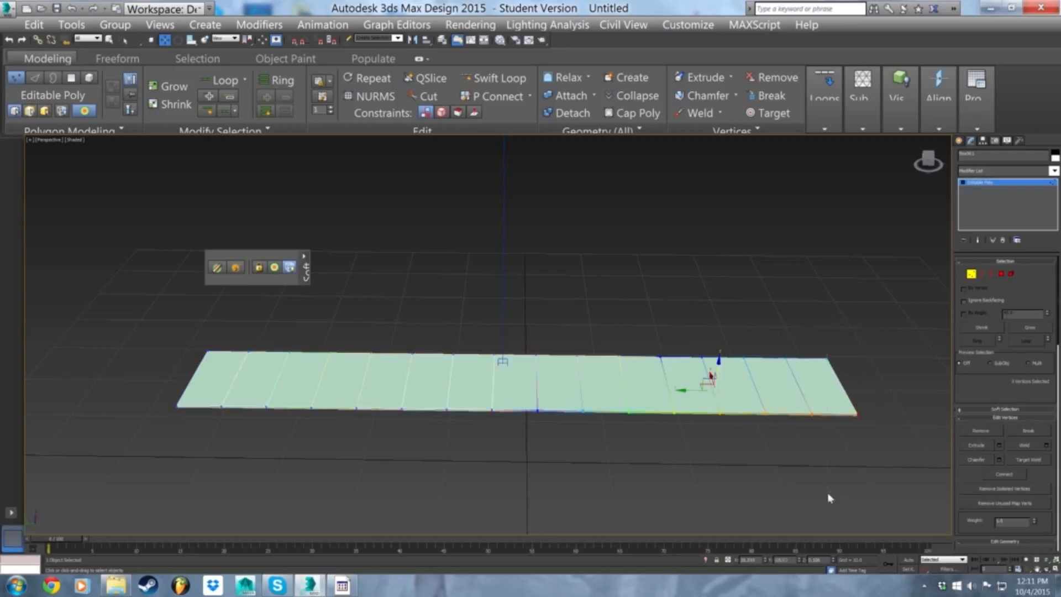
alt+middle_drag(867, 366, 827, 442)
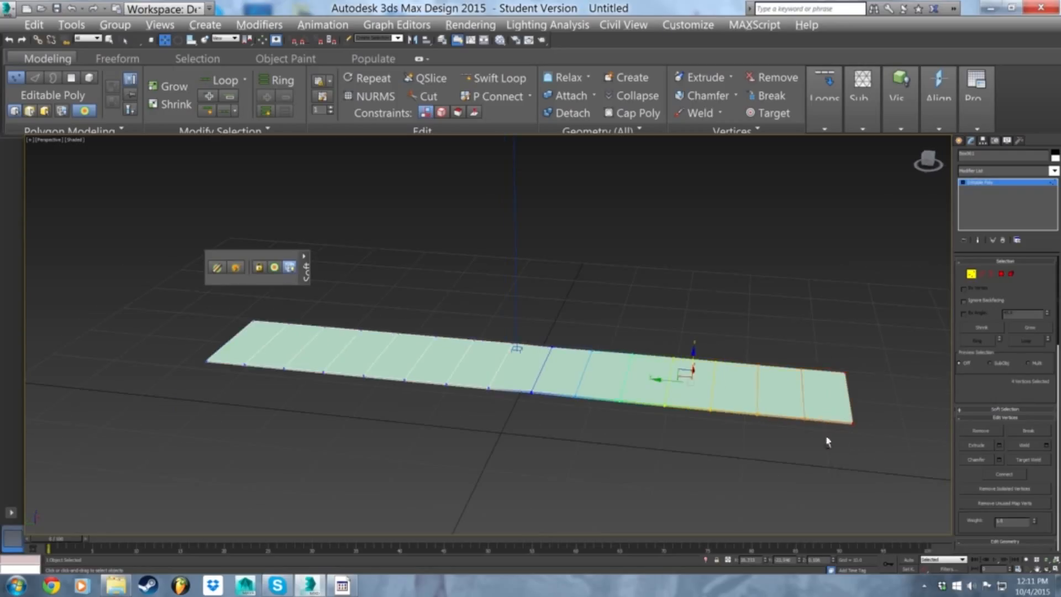
drag(689, 360, 695, 302)
alt+middle_drag(560, 326, 571, 332)
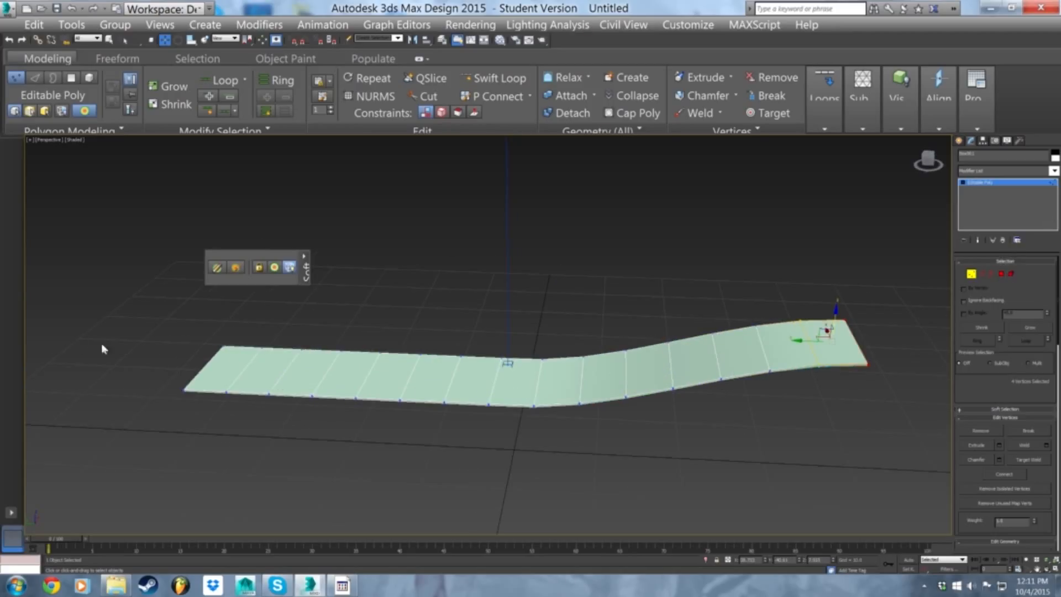
- Try rotating all vertices of the strip's flat half, and undo the rotation
drag(644, 495, 555, 478)
key(e)
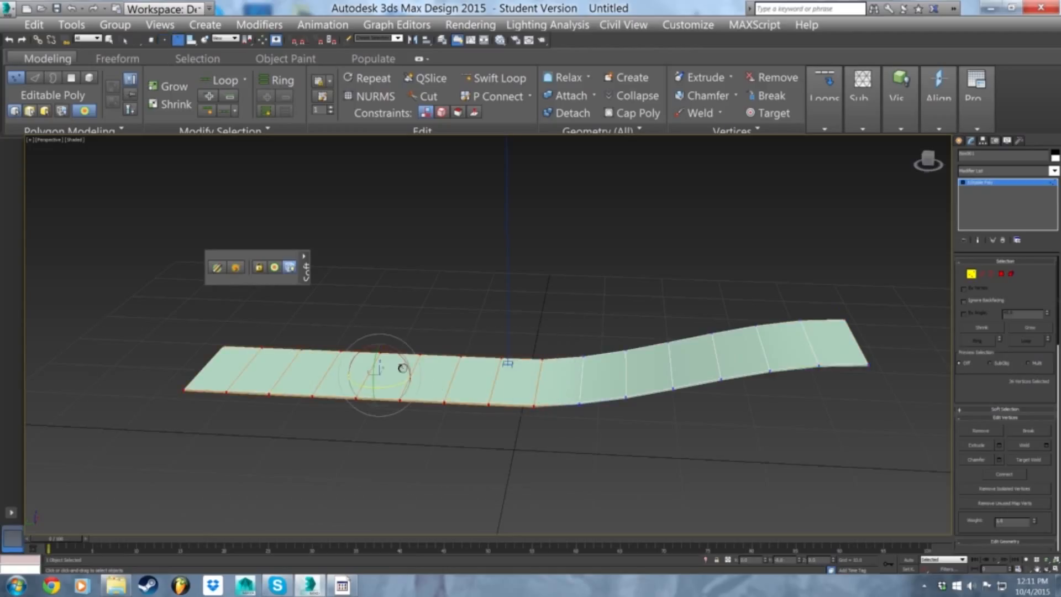
drag(372, 372, 379, 352)
key(ctrl+z)
- Select vertices around the strip's middle bend and rotate them with soft selection to tilt the neighbouring segments
click(550, 330)
drag(550, 333, 531, 457)
alt+middle_drag(549, 413, 565, 426)
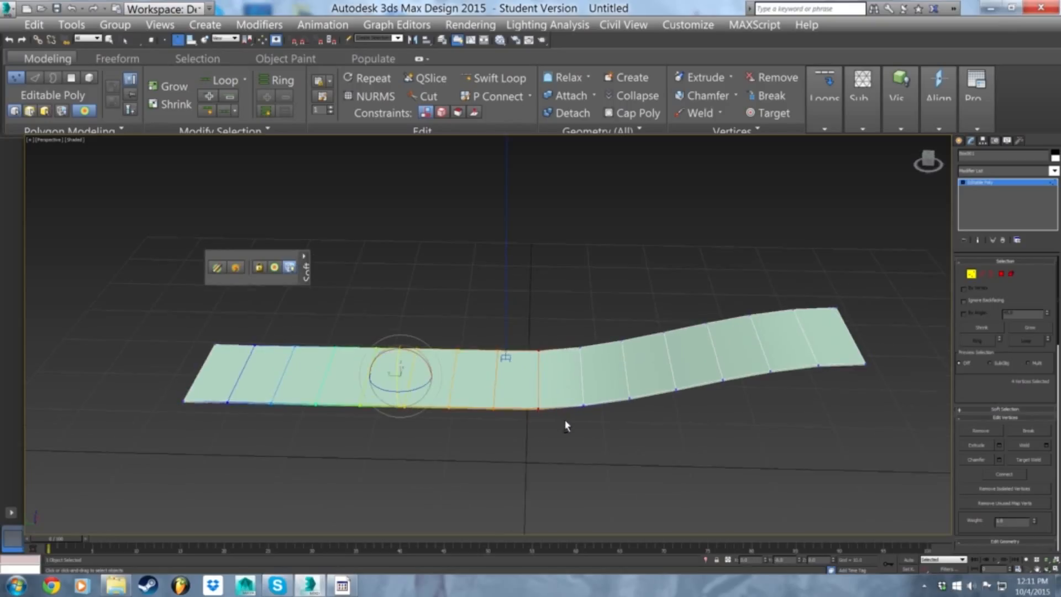
mouse_move(396, 371)
mouse_down()
mouse_move(400, 355)
mouse_move(401, 365)
mouse_up()
click(586, 365)
drag(582, 342, 560, 366)
drag(501, 398, 512, 379)
alt+middle_drag(628, 367, 673, 334)
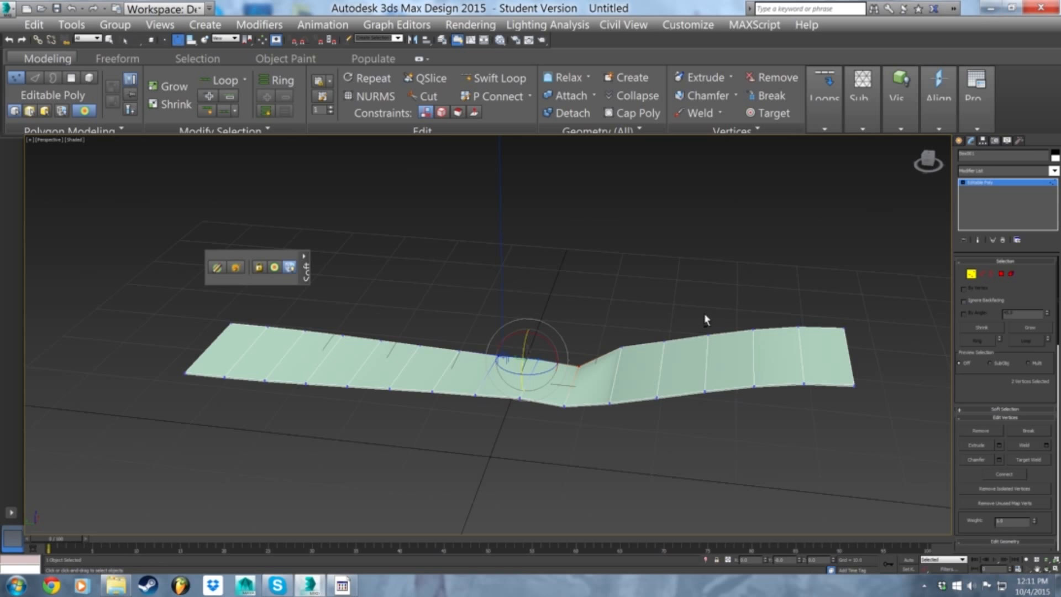
- Select the strip's central vertices, rotate them to twist the surface, and move them upward
drag(577, 435, 398, 471)
drag(485, 387, 498, 370)
key(w)
alt+middle_drag(544, 388, 558, 302)
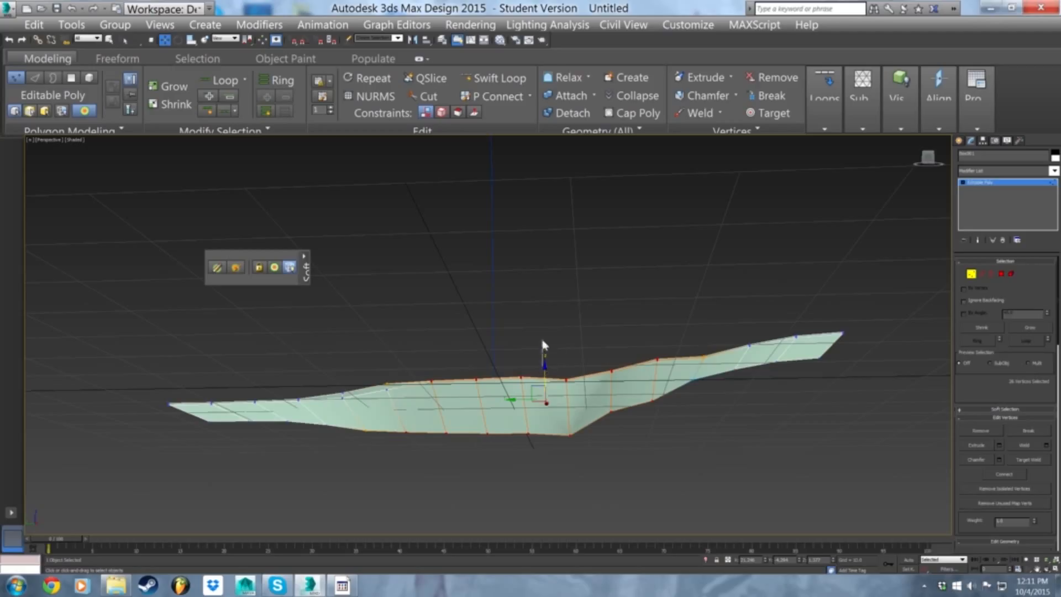
drag(543, 364, 546, 358)
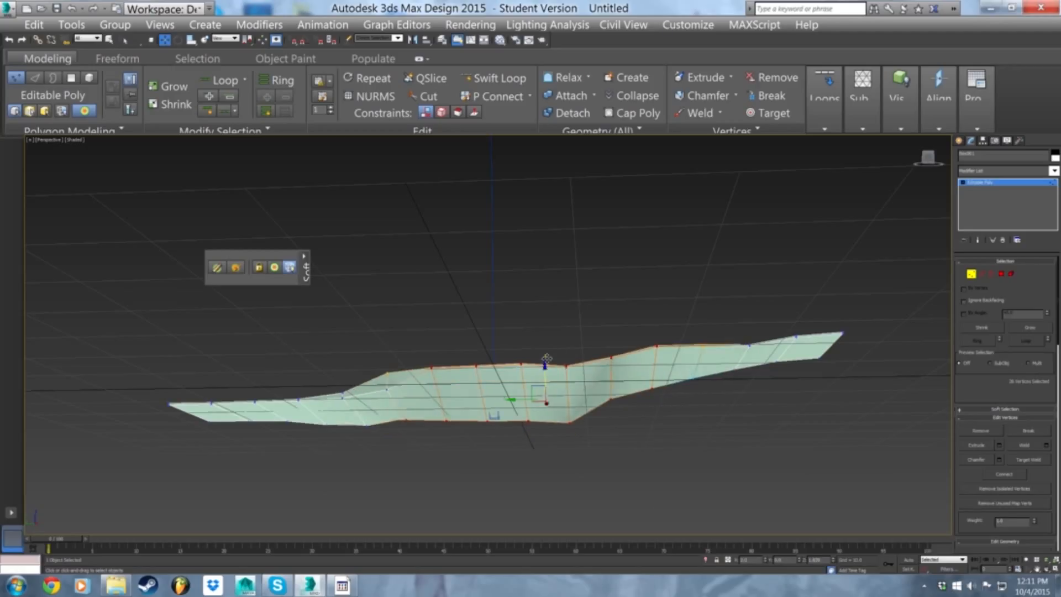
alt+middle_drag(547, 359, 545, 383)
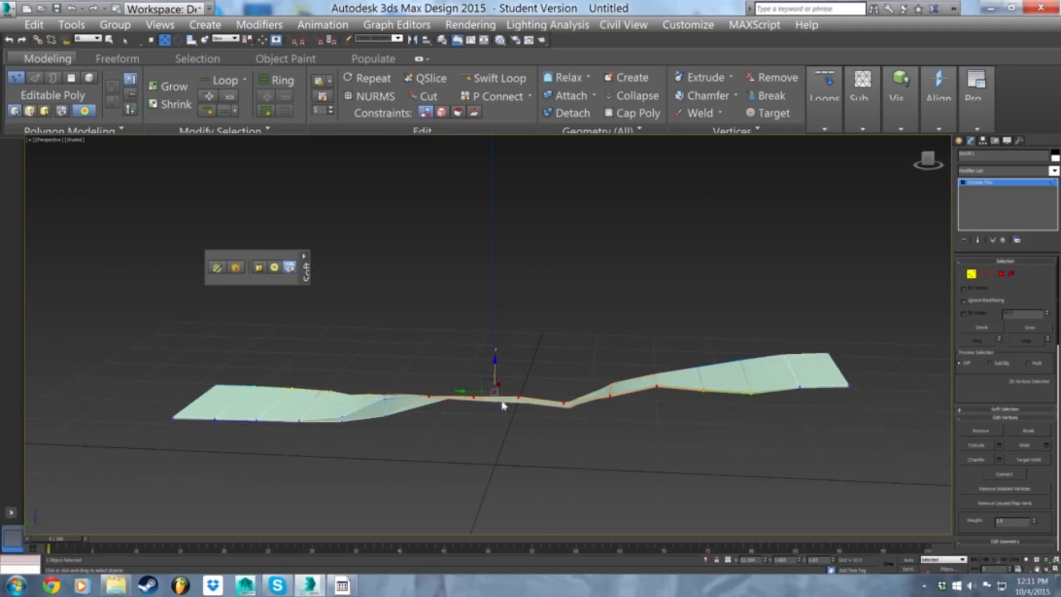
- Select a single vertex at the low bend in the strip's flat half and raise it slightly
click(386, 417)
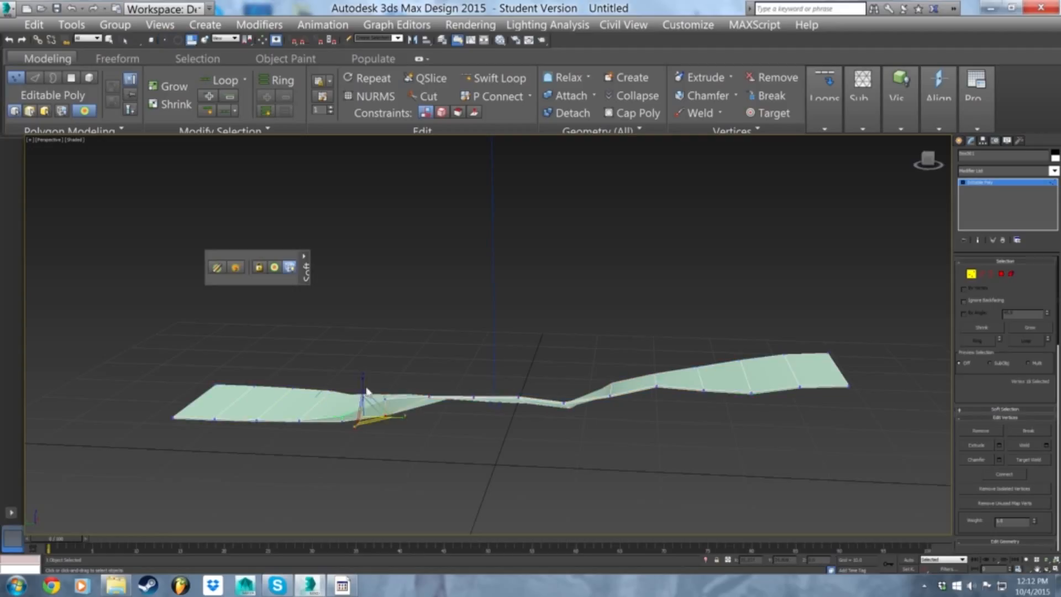
click(368, 397)
key(w)
drag(364, 388, 364, 379)
- Select successive rows of vertices on the raised half and rotate them to twist that side
alt+middle_drag(684, 381, 636, 354)
drag(636, 354, 595, 429)
key(e)
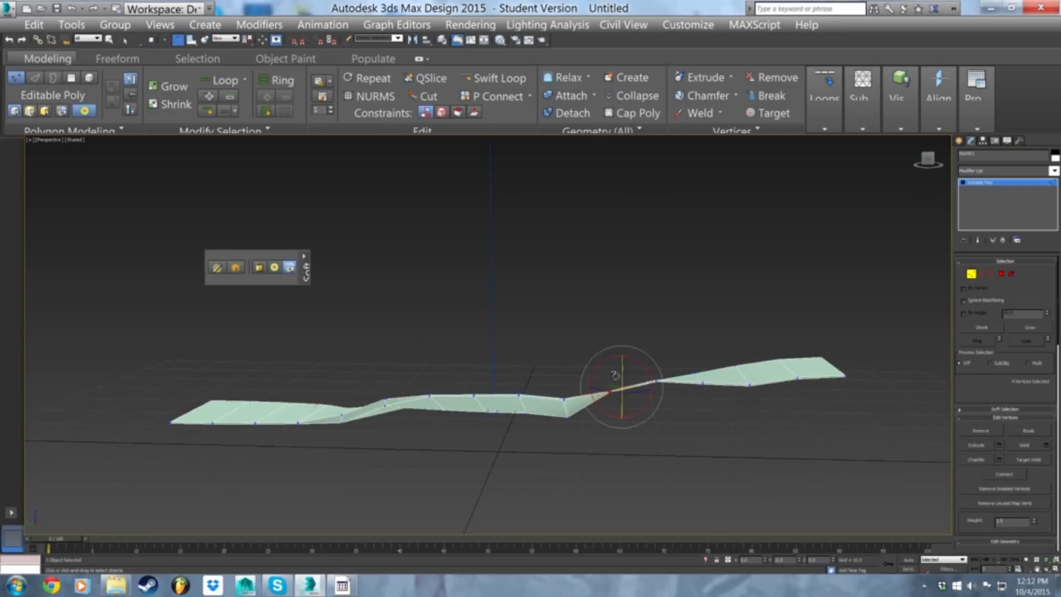
drag(680, 356, 680, 396)
drag(723, 399, 680, 366)
alt+middle_drag(778, 371, 767, 364)
drag(763, 352, 734, 415)
drag(731, 367, 736, 355)
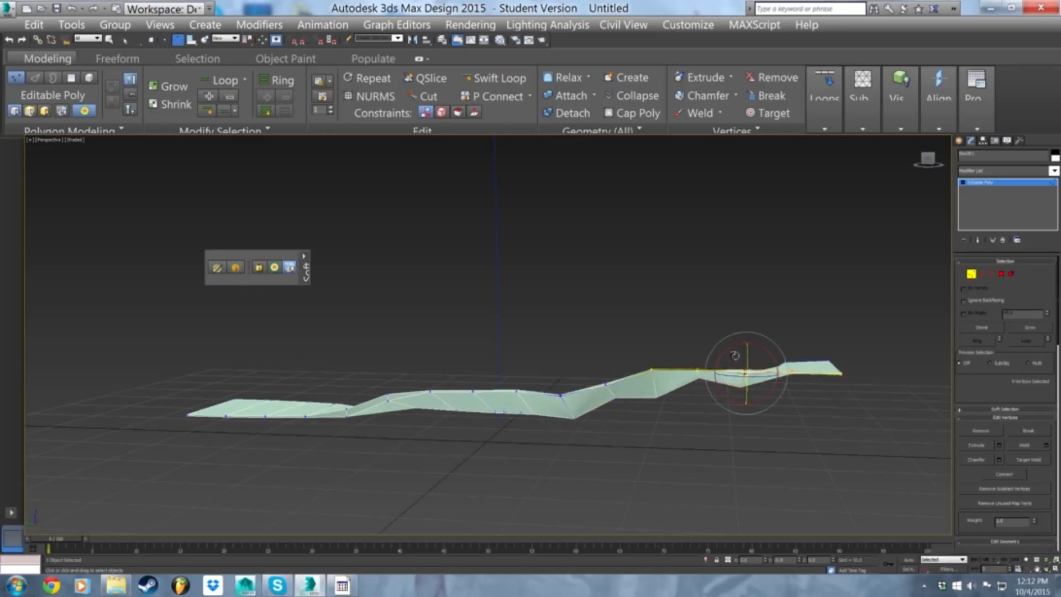
- Turn off soft selection and select the vertex pair at the deep dip along the strip's edge
mouse_move(799, 378)
alt+middle_down()
mouse_move(801, 398)
mouse_move(810, 387)
alt+middle_up()
click(775, 367)
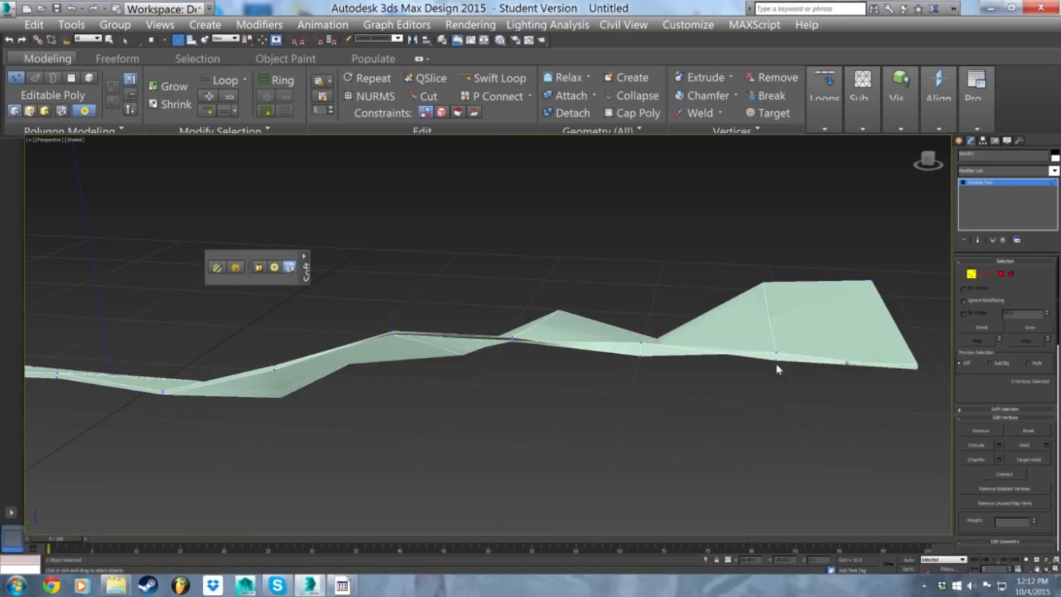
click(642, 344)
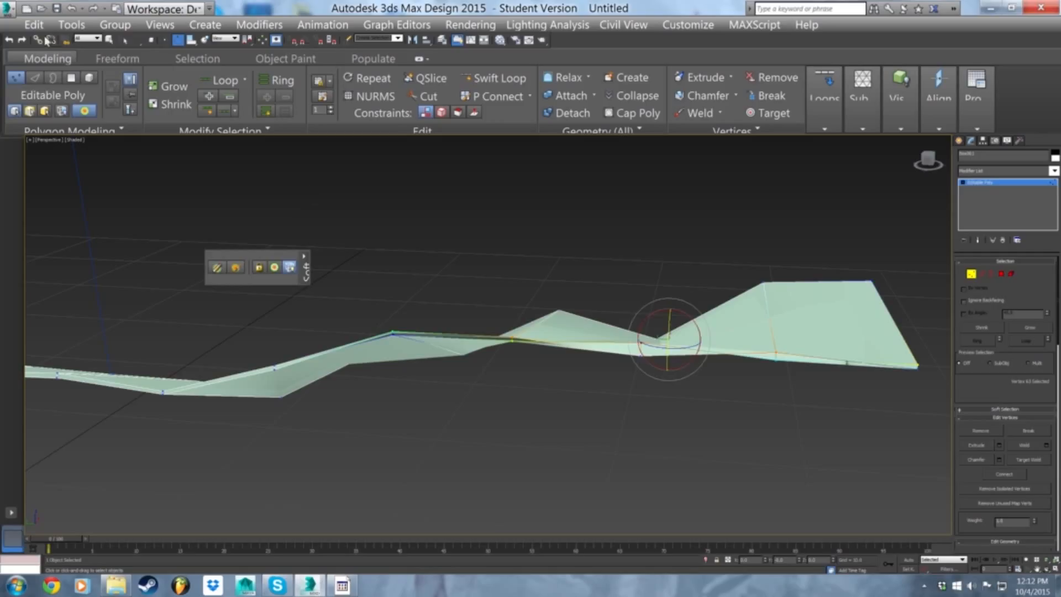
key(w)
drag(650, 328, 536, 344)
alt+middle_drag(502, 348, 664, 245)
drag(639, 266, 605, 358)
alt+middle_drag(605, 358, 493, 315)
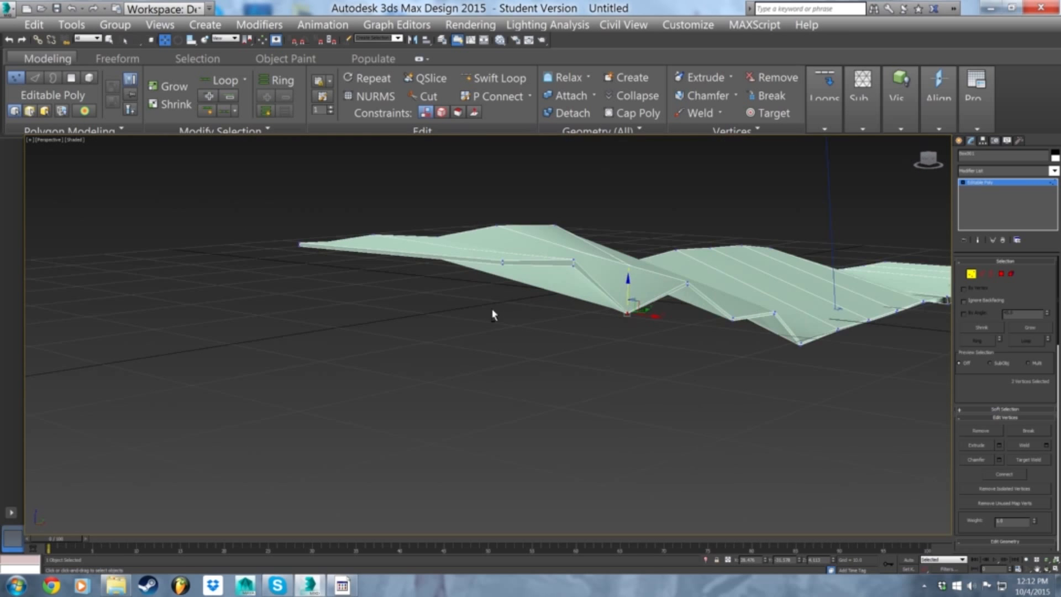
- Move individual vertices vertically at the peaks and dips along the strip's edge to even it out
click(689, 281)
drag(686, 255, 686, 293)
click(774, 313)
drag(776, 281, 733, 292)
click(732, 321)
click(573, 261)
drag(573, 229, 575, 248)
- Select further vertex pairs along the strip's long edge and raise each of them slightly
alt+middle_drag(622, 263, 464, 265)
click(457, 284)
drag(456, 253, 456, 245)
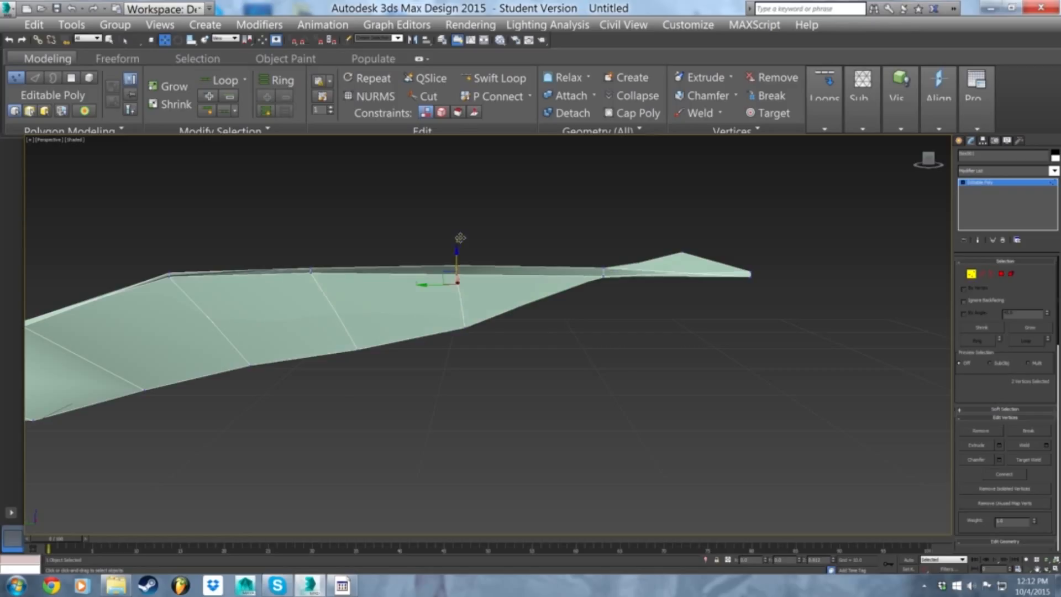
alt+middle_drag(322, 279, 503, 299)
drag(325, 352, 325, 351)
drag(352, 307, 363, 286)
drag(510, 263, 465, 322)
drag(500, 265, 501, 258)
- Raise the single edge vertex at the bend where the strip levels out
mouse_move(463, 299)
alt+middle_down()
mouse_move(462, 279)
mouse_move(470, 290)
alt+middle_up()
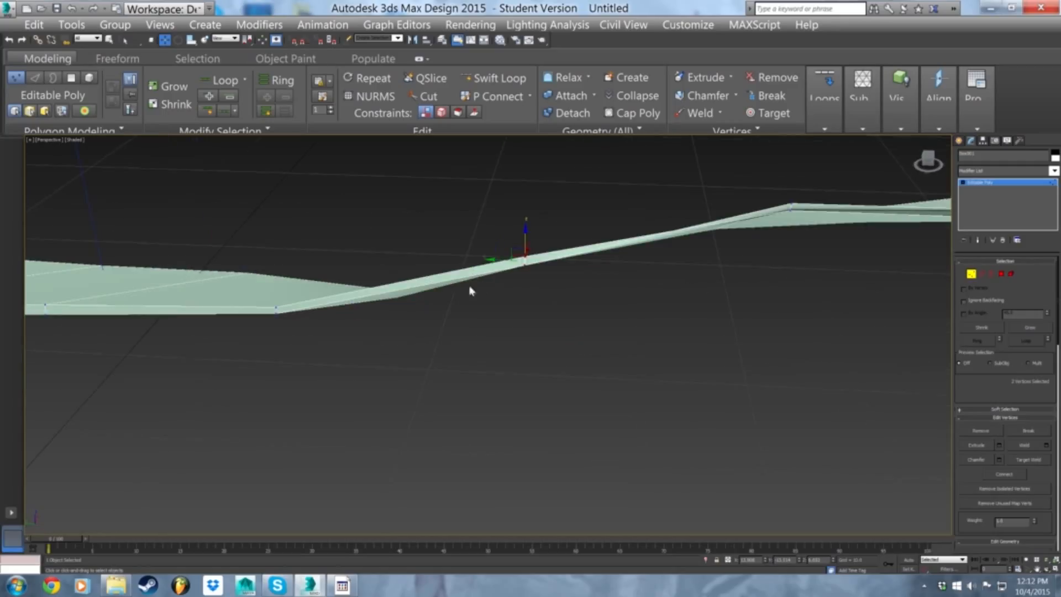
alt+middle_drag(783, 211, 785, 223)
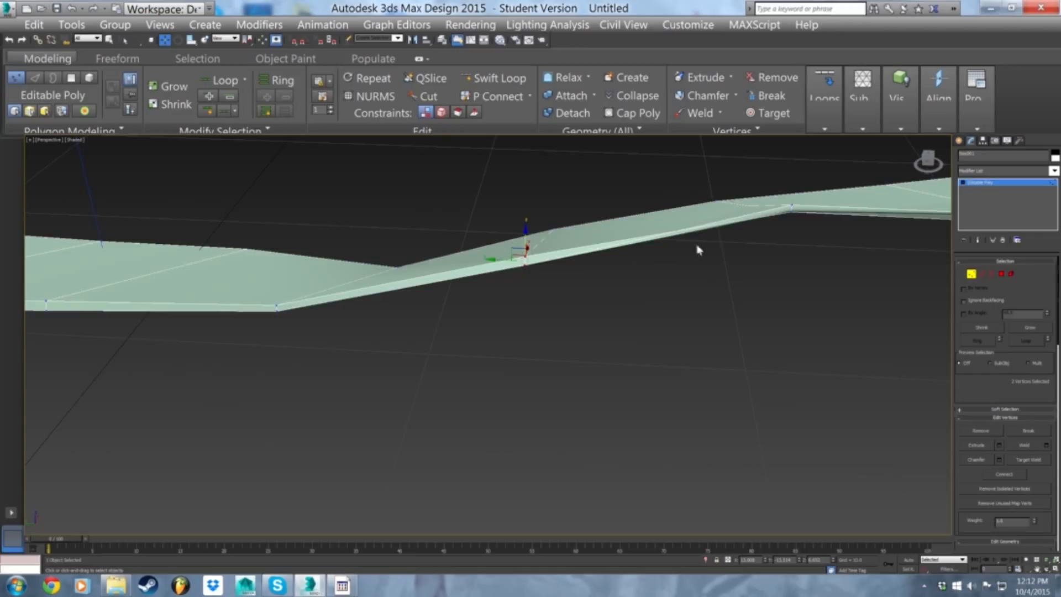
click(525, 265)
middle_drag(792, 214, 609, 273)
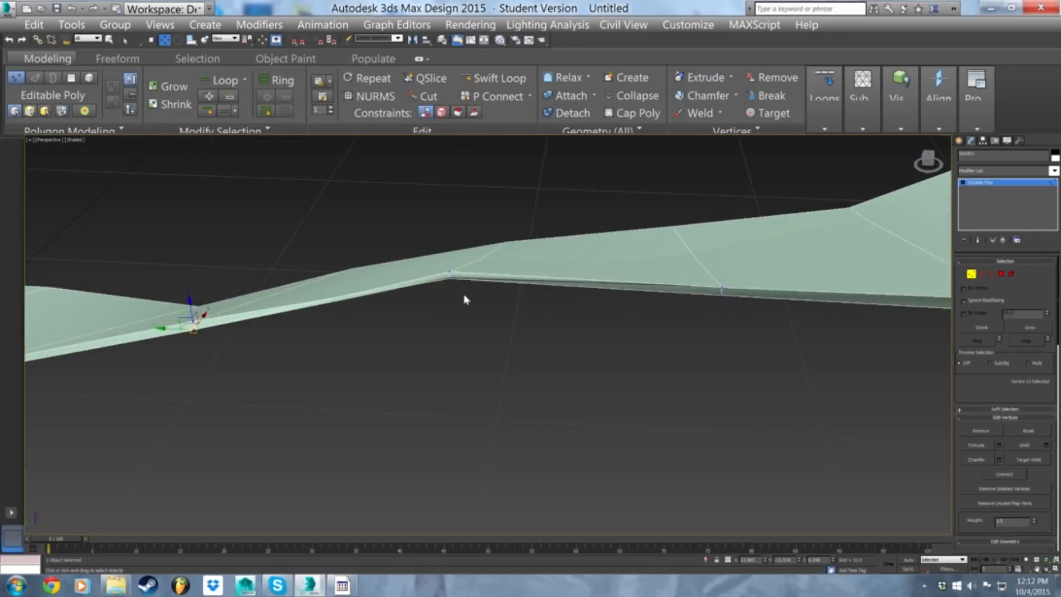
click(448, 273)
drag(450, 252, 457, 231)
- Raise the next edge vertex beyond the bend toward the strip's end
middle_drag(720, 315, 534, 322)
click(442, 298)
click(444, 283)
click(443, 289)
drag(444, 278, 443, 265)
- Raise single vertices at the last two segment lines before the strip's end to even the edge thickness
middle_drag(643, 302, 465, 310)
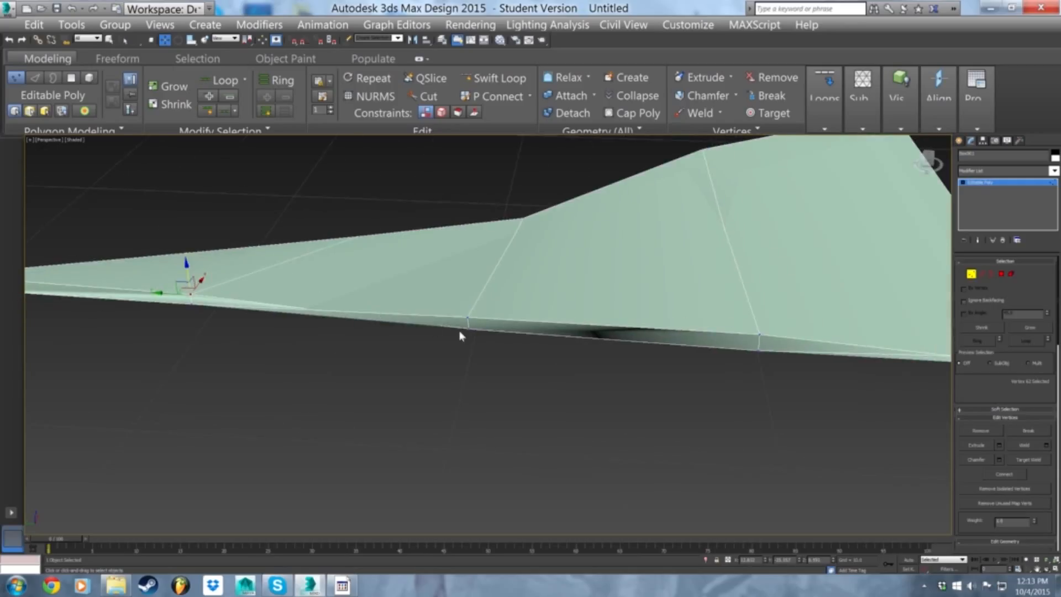
click(470, 326)
click(469, 325)
drag(468, 303, 473, 274)
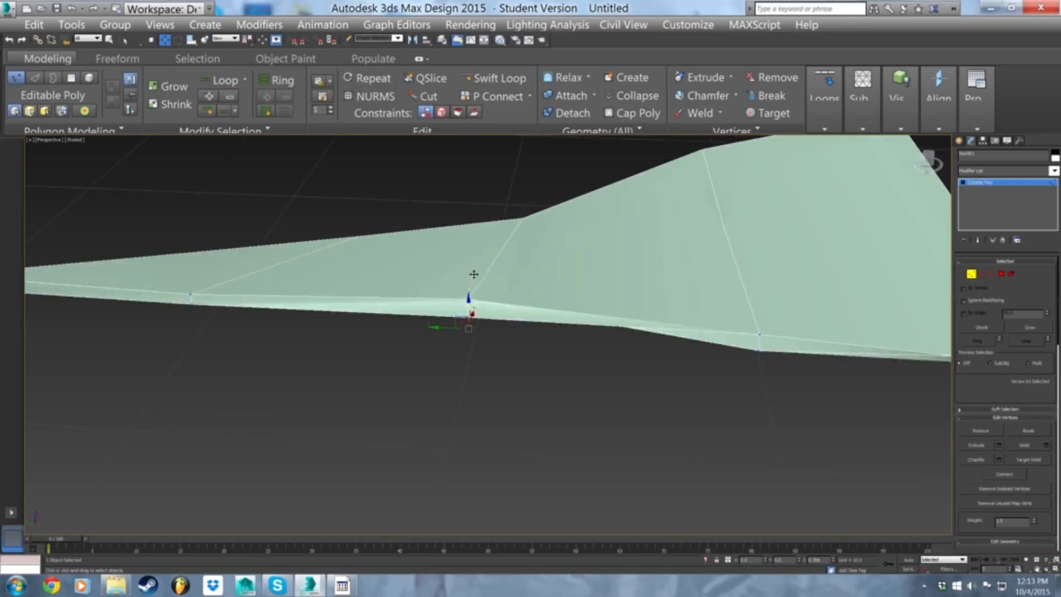
click(758, 349)
click(763, 323)
click(758, 349)
drag(762, 328, 765, 303)
alt+middle_drag(878, 330, 761, 412)
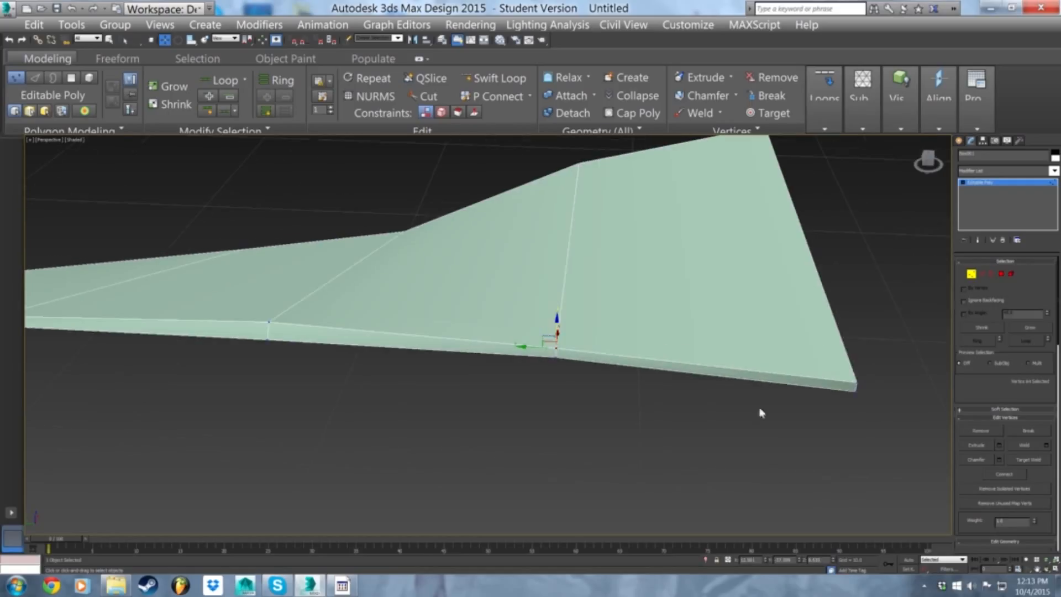
- Raise the edge vertex pair at the lowest point of the strip's middle bend slightly
click(856, 389)
scroll(624, 397, down, 1)
middle_drag(624, 397, 824, 368)
scroll(823, 369, down, 1)
scroll(641, 367, up, 1)
middle_drag(583, 367, 835, 333)
scroll(641, 367, down, 1)
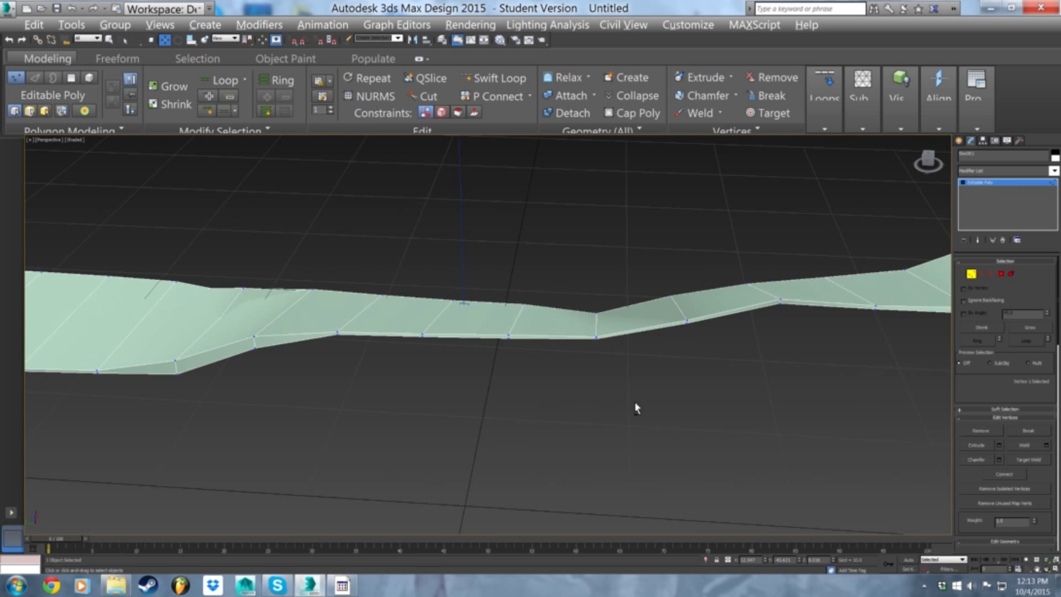
drag(608, 330, 588, 345)
alt+middle_drag(606, 362, 603, 338)
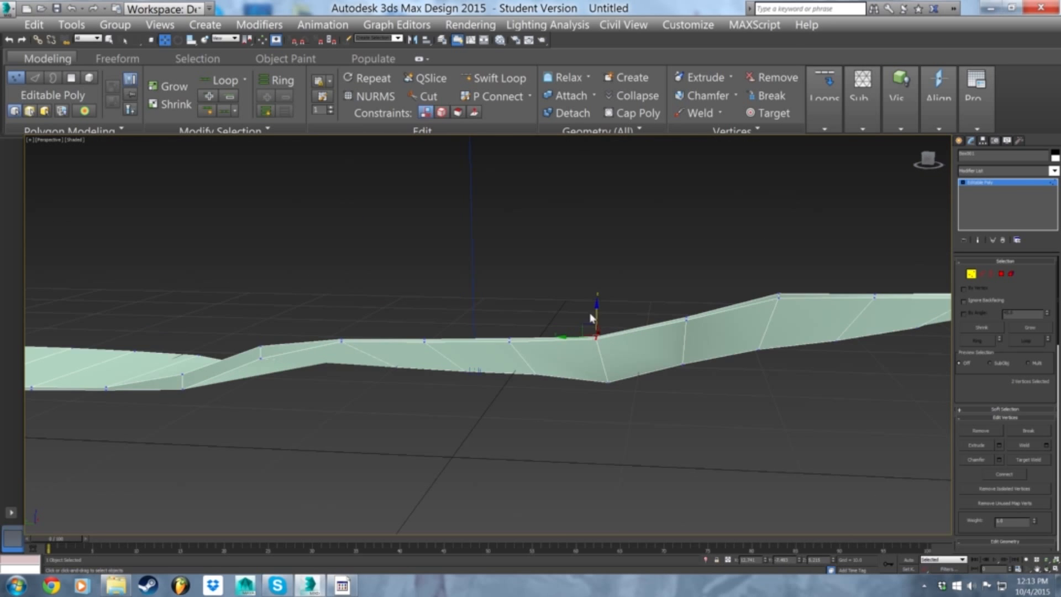
middle_drag(322, 400, 480, 395)
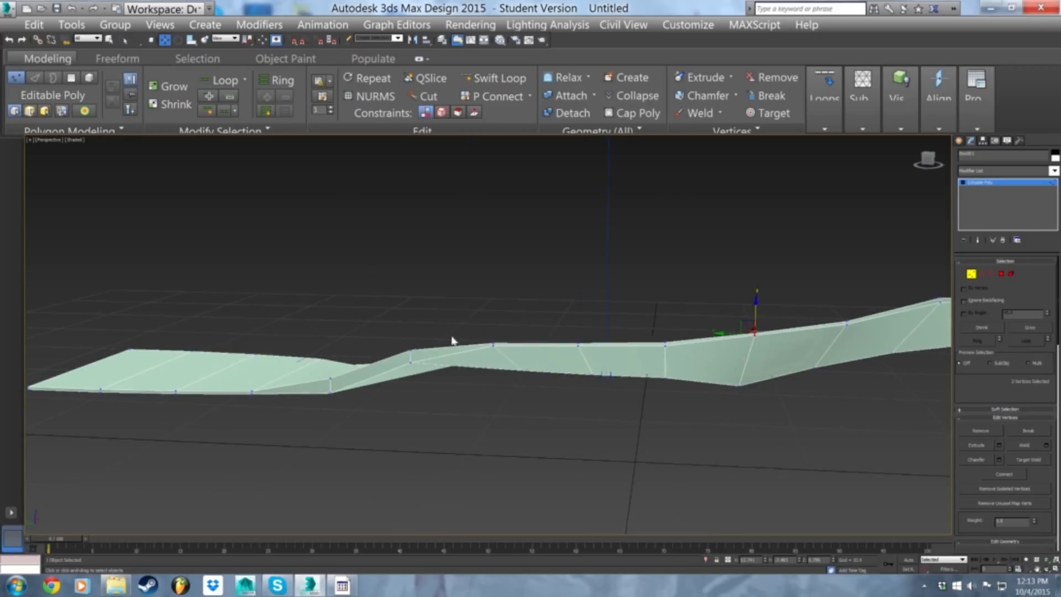
- Adjust the edge vertices along the bend beside the flat end to even out the long edge's curve
click(417, 358)
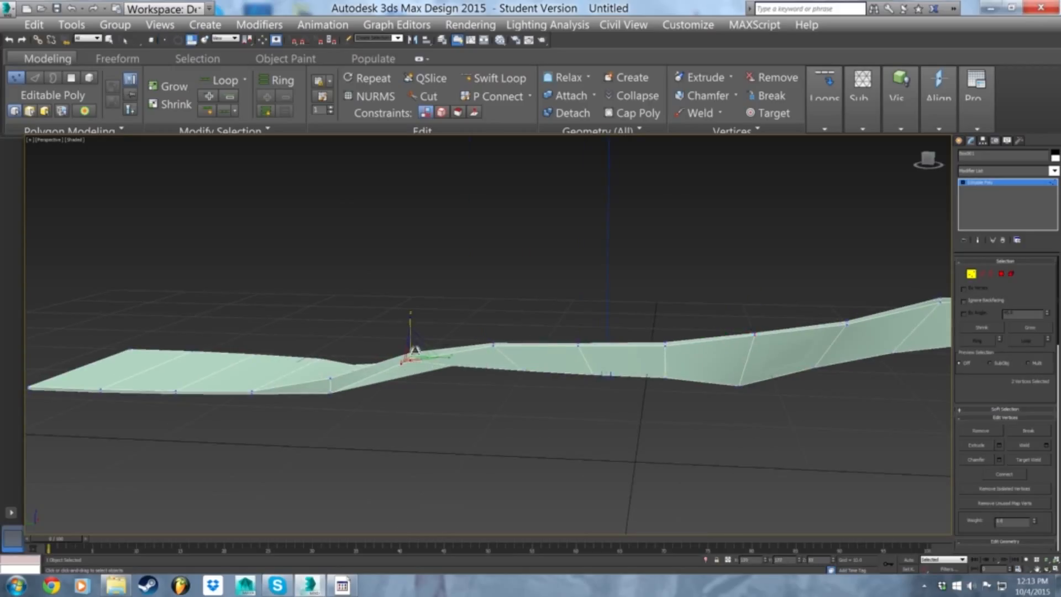
key(w)
ctrl+click(497, 346)
drag(450, 323, 326, 361)
click(332, 392)
middle_drag(279, 400, 314, 416)
- Delete the polygons of the strip's flat end section up to the start of the bend
click(1001, 274)
alt+middle_drag(298, 348, 374, 350)
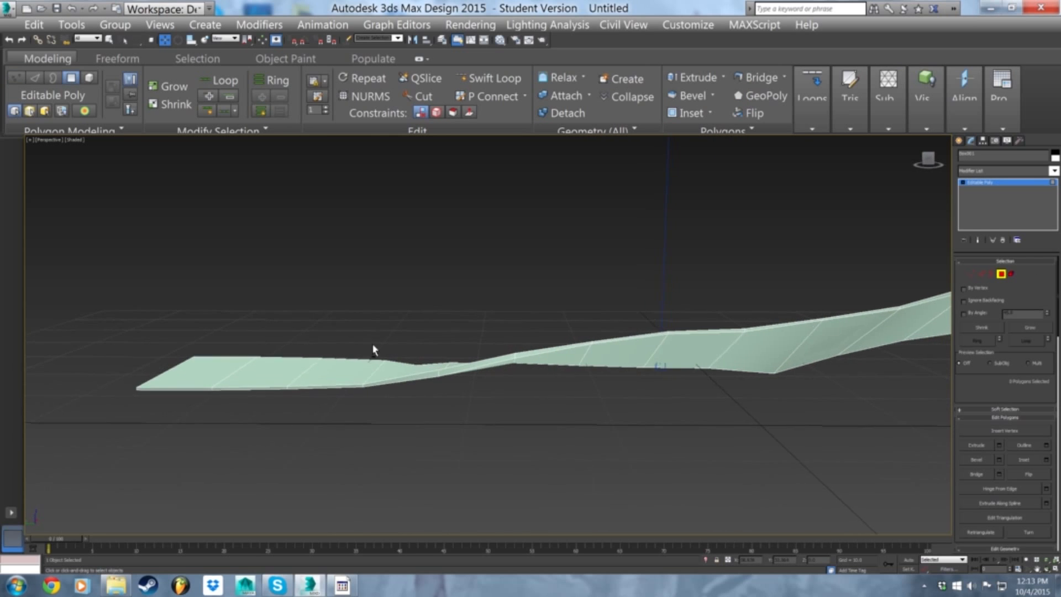
drag(374, 350, 86, 500)
key(Delete)
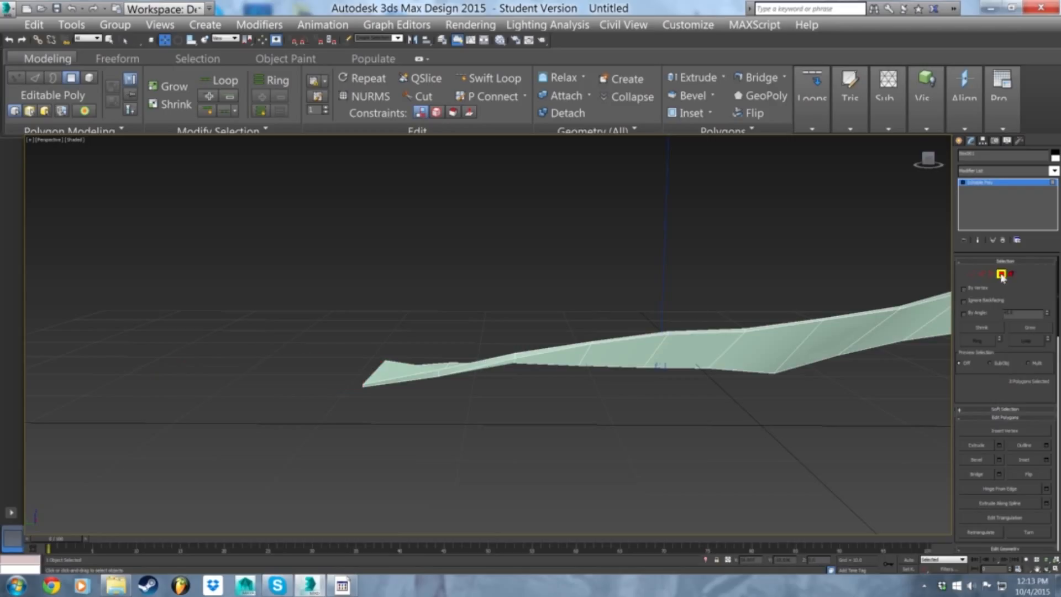
- Cap the open border at the strip's cut end
click(1001, 275)
click(991, 274)
click(375, 366)
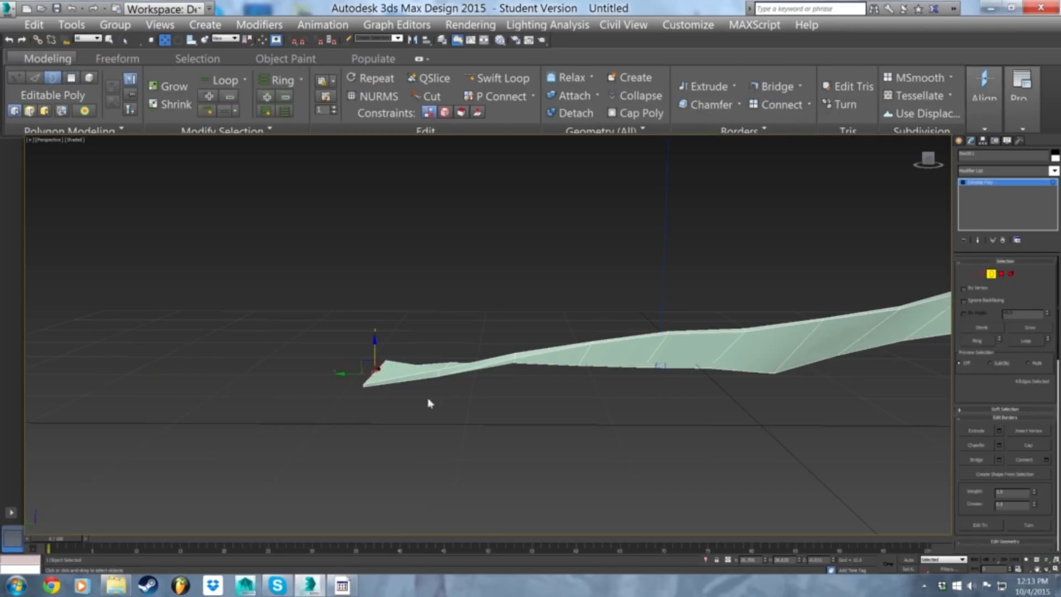
click(1016, 445)
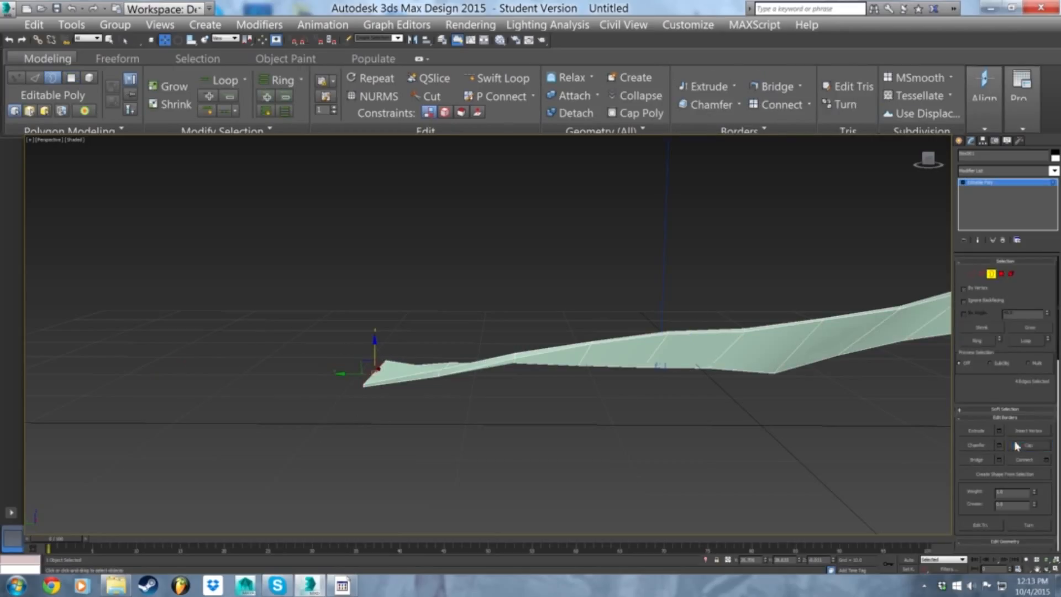
click(992, 274)
click(992, 274)
- Adjust the height of the single edge vertex near the capped end with soft selection off
alt+middle_drag(202, 476, 319, 451)
alt+middle_drag(407, 386, 897, 214)
click(972, 273)
alt+middle_drag(940, 289, 418, 366)
click(438, 367)
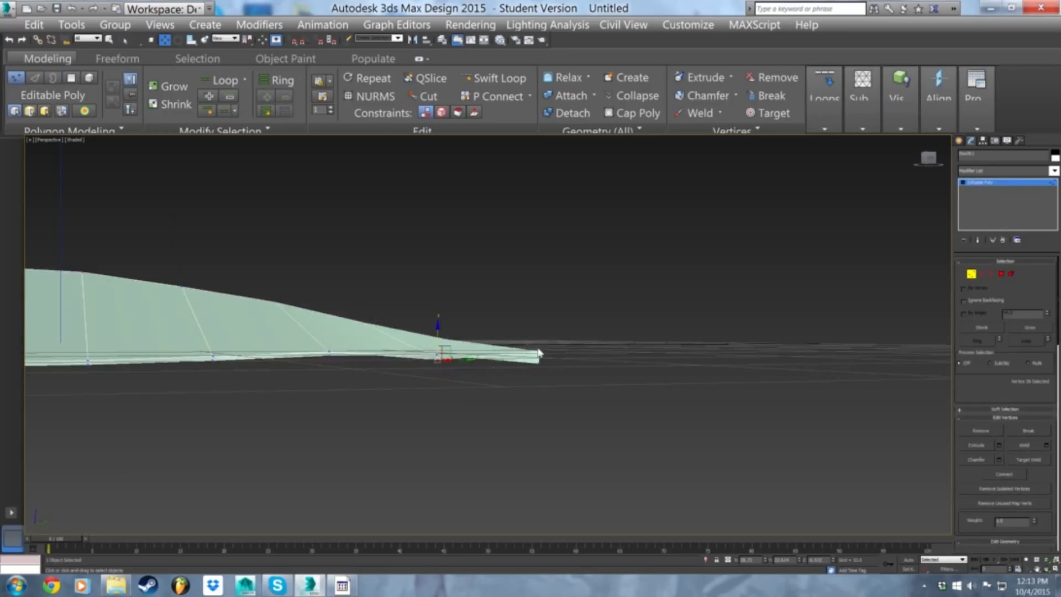
alt+middle_drag(545, 348, 512, 362)
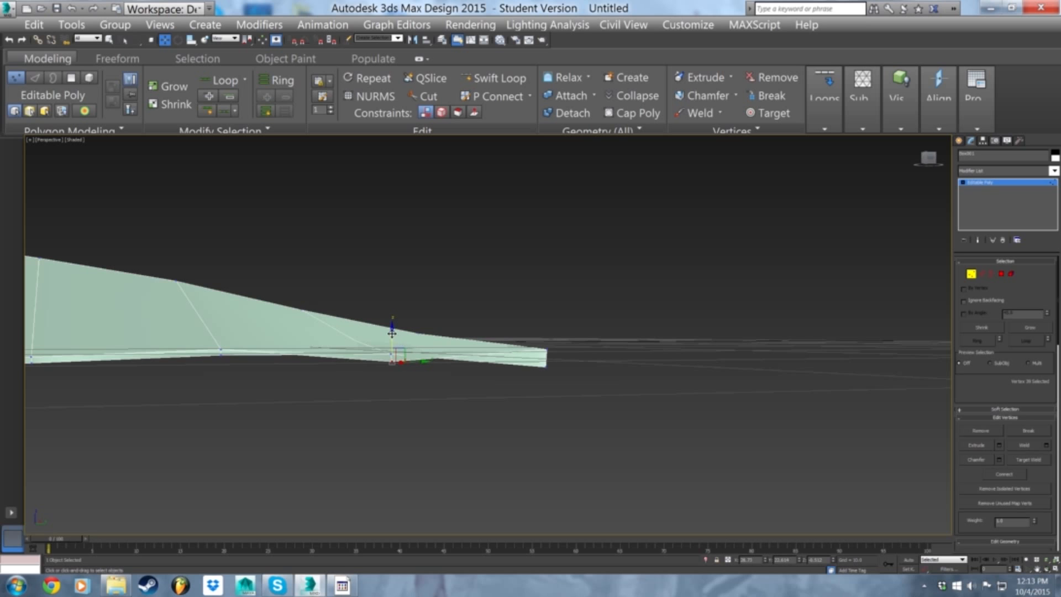
alt+middle_drag(393, 326, 552, 372)
click(84, 111)
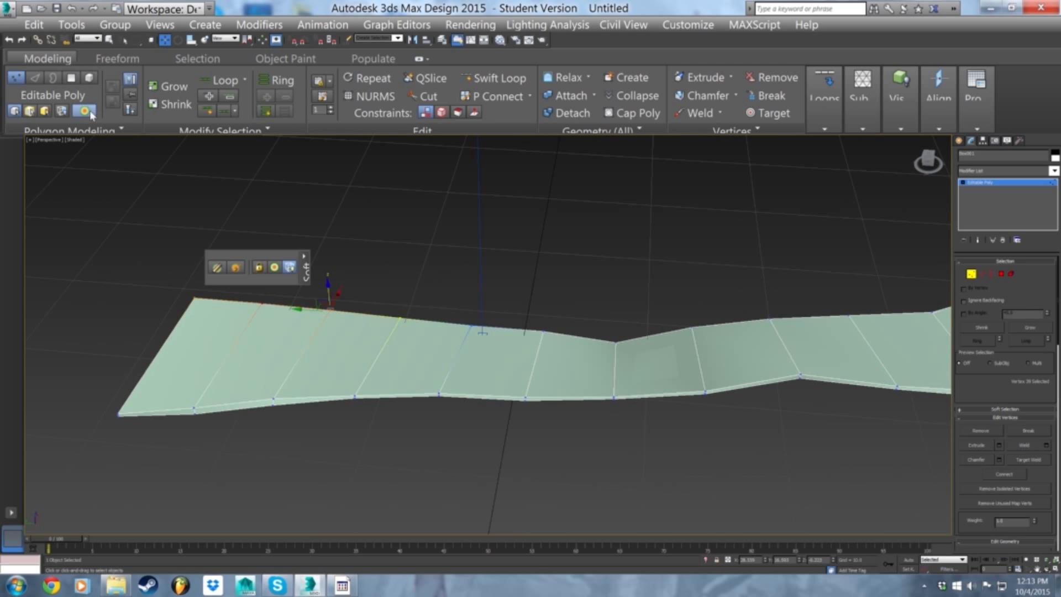
click(84, 111)
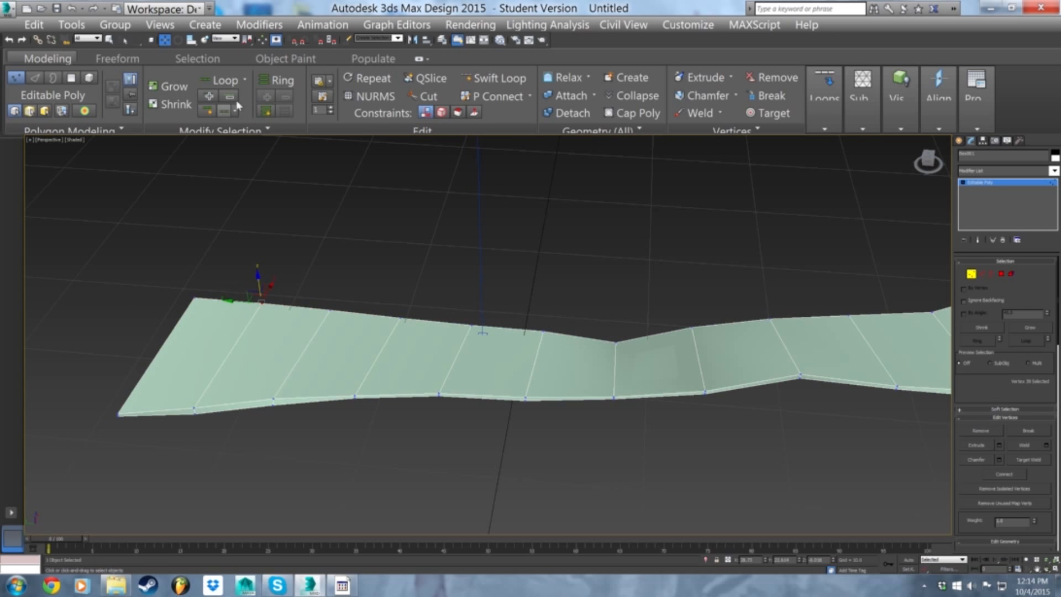
- Turn on NURMS smoothing for the strip and leave vertex editing
click(392, 98)
alt+middle_drag(486, 354, 609, 314)
scroll(580, 310, down, 3)
scroll(534, 334, up, 3)
scroll(436, 334, down, 3)
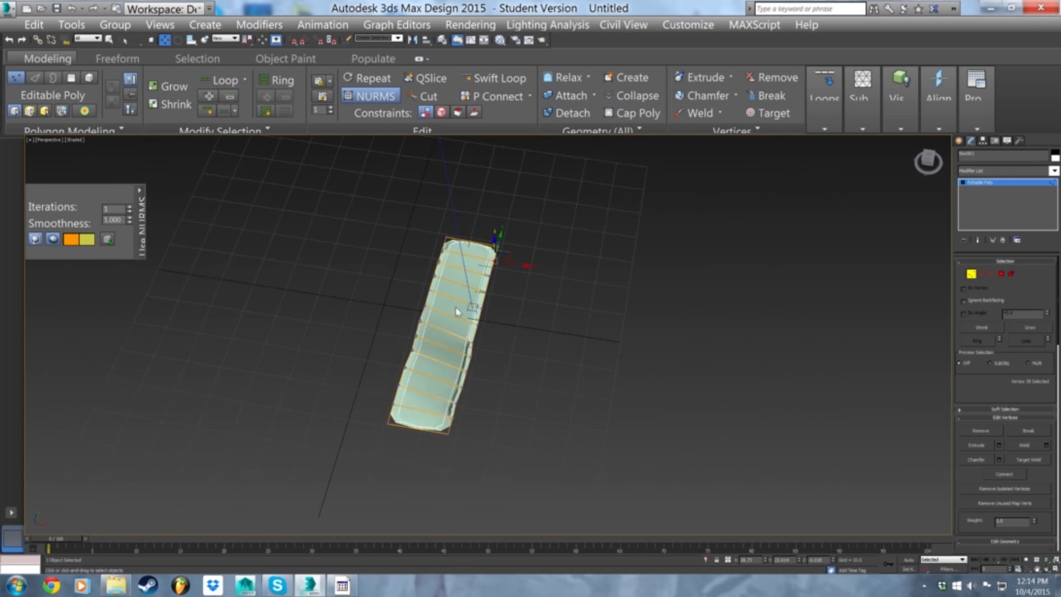
scroll(466, 296, up, 5)
scroll(400, 332, down, 5)
alt+middle_drag(431, 403, 487, 354)
click(971, 274)
alt+middle_drag(542, 326, 578, 330)
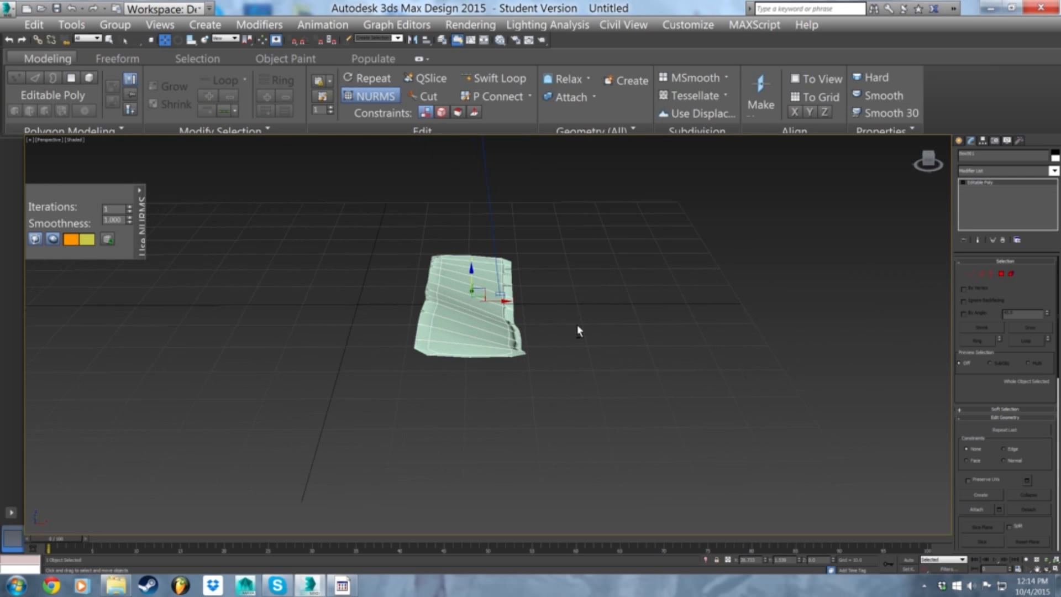
- Raise the four vertices at the strip's middle bend slightly
click(971, 275)
alt+middle_drag(819, 296, 632, 334)
scroll(632, 334, up, 4)
drag(537, 446, 538, 445)
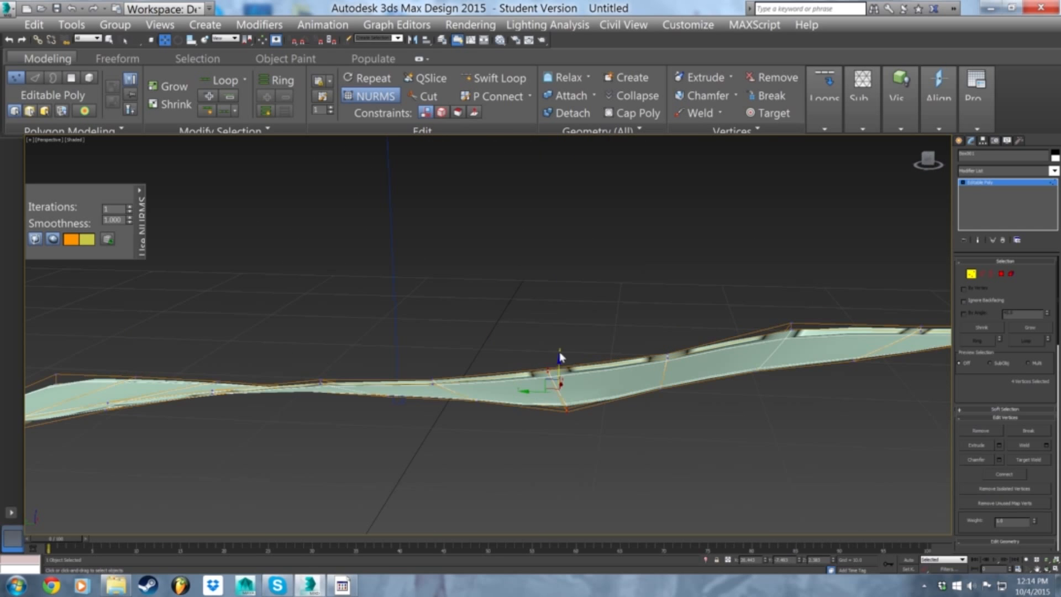
mouse_move(559, 362)
mouse_down()
mouse_move(555, 341)
mouse_move(559, 354)
mouse_up()
click(971, 276)
- Connect the ring of crosswise edges with 2 segments and a pinch of 94 to add loops along both long edges
alt+middle_drag(719, 326, 602, 351)
scroll(624, 295, down, 5)
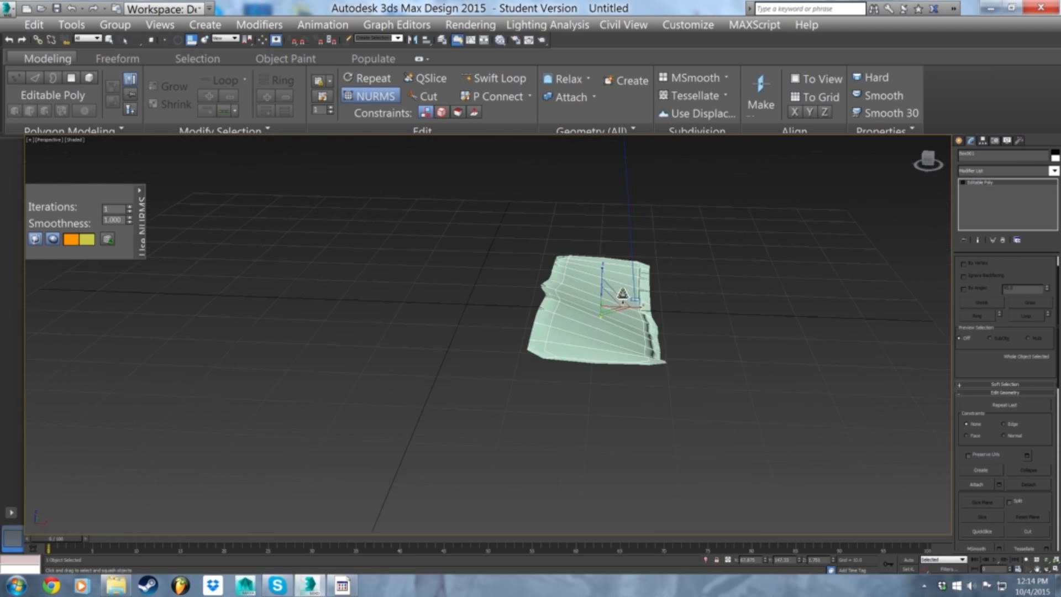
click(985, 175)
click(986, 175)
scroll(1056, 356, up, 2)
click(981, 273)
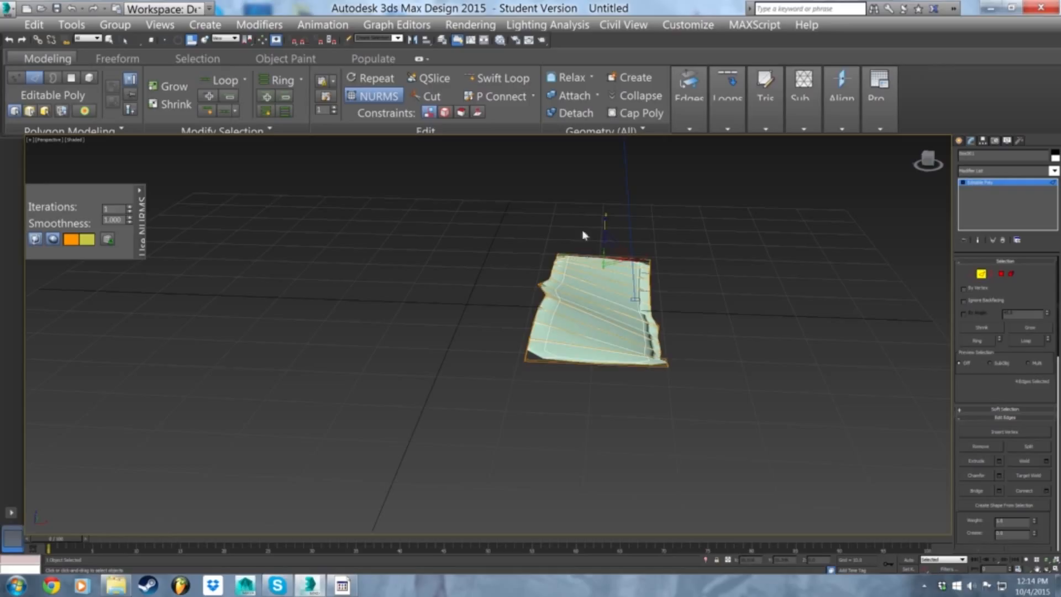
key(alt+r)
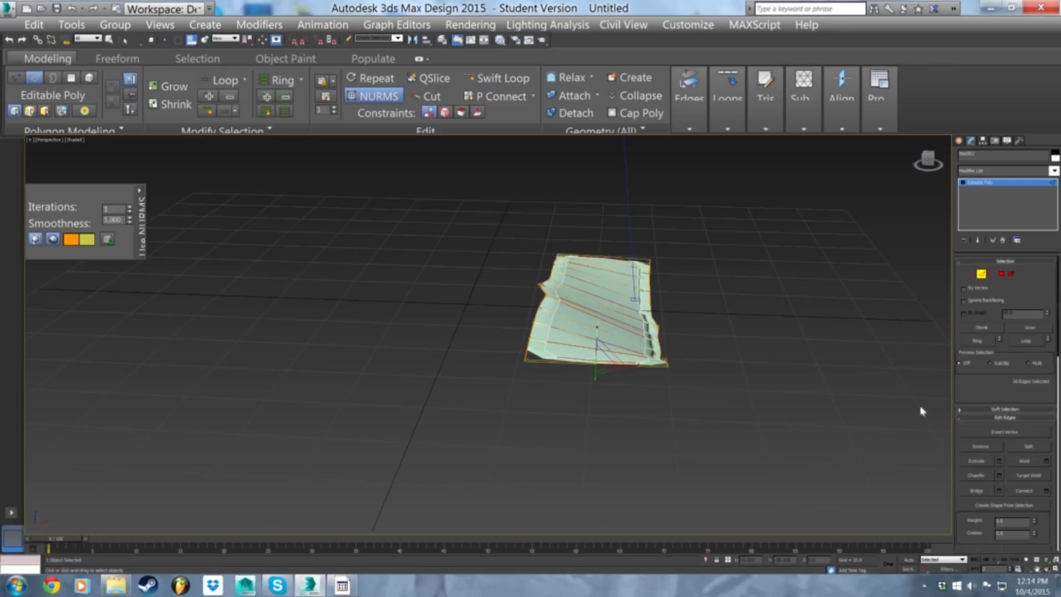
click(1046, 492)
key(Return)
drag(494, 354, 498, 562)
drag(507, 158, 525, 200)
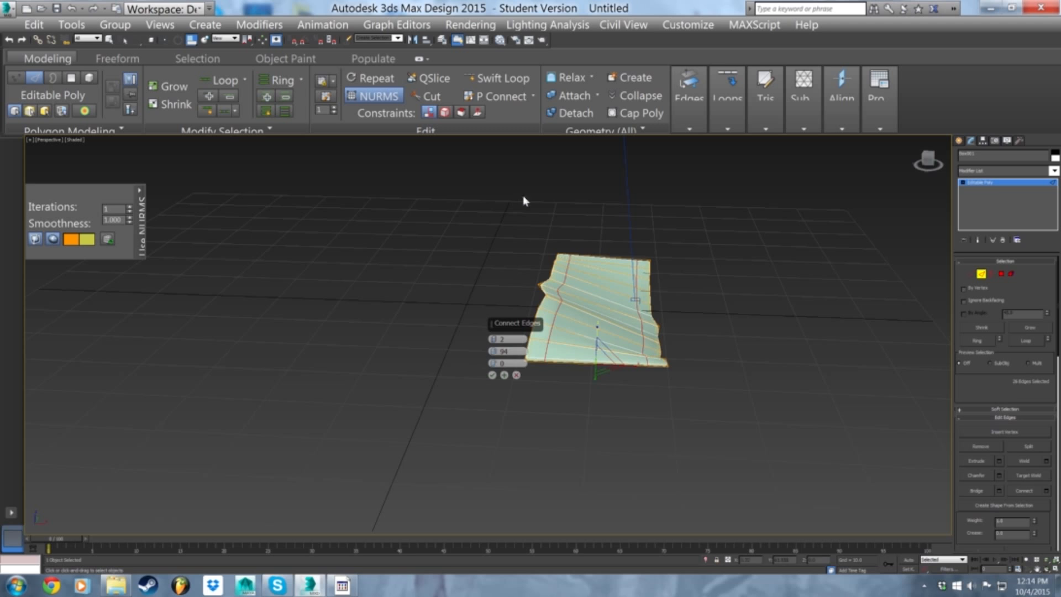
click(492, 375)
click(982, 276)
- Examine the smoothed strip without its selection highlight, and select it again
click(730, 331)
alt+middle_drag(555, 343, 671, 399)
alt+middle_drag(634, 278, 639, 265)
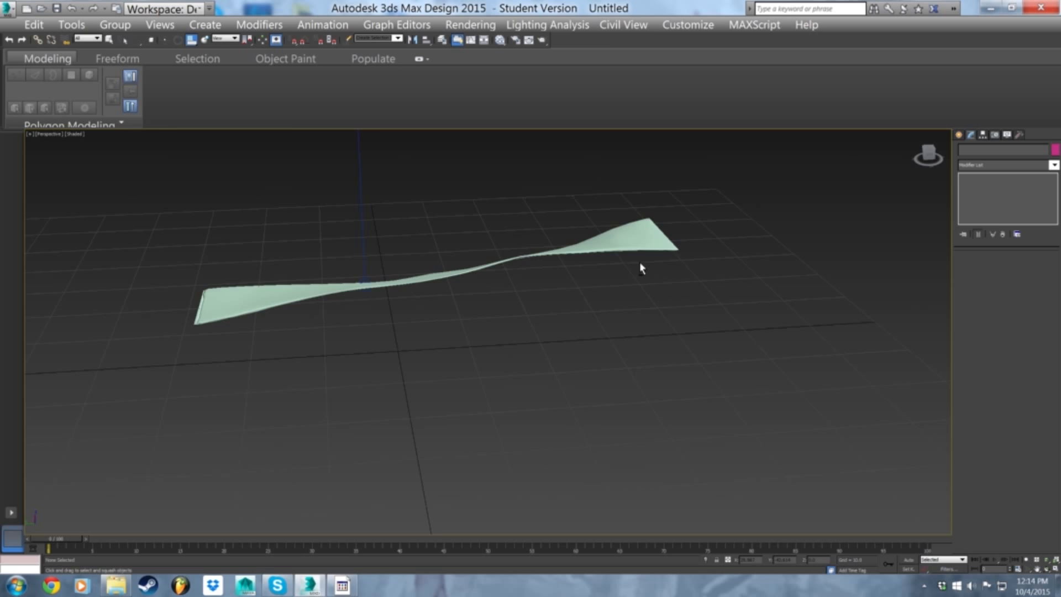
click(552, 250)
alt+middle_drag(552, 250, 627, 336)
scroll(487, 289, up, 3)
alt+middle_drag(487, 288, 589, 294)
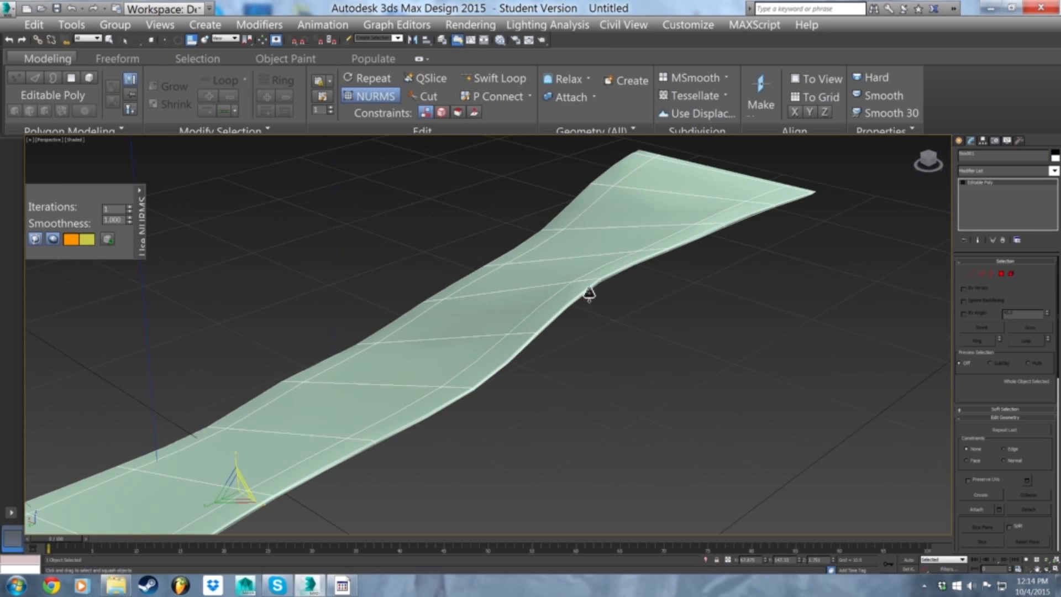
- Adjust the vertices at the middle bend where the long edge bulges, and leave vertex editing
click(964, 274)
scroll(674, 363, up, 3)
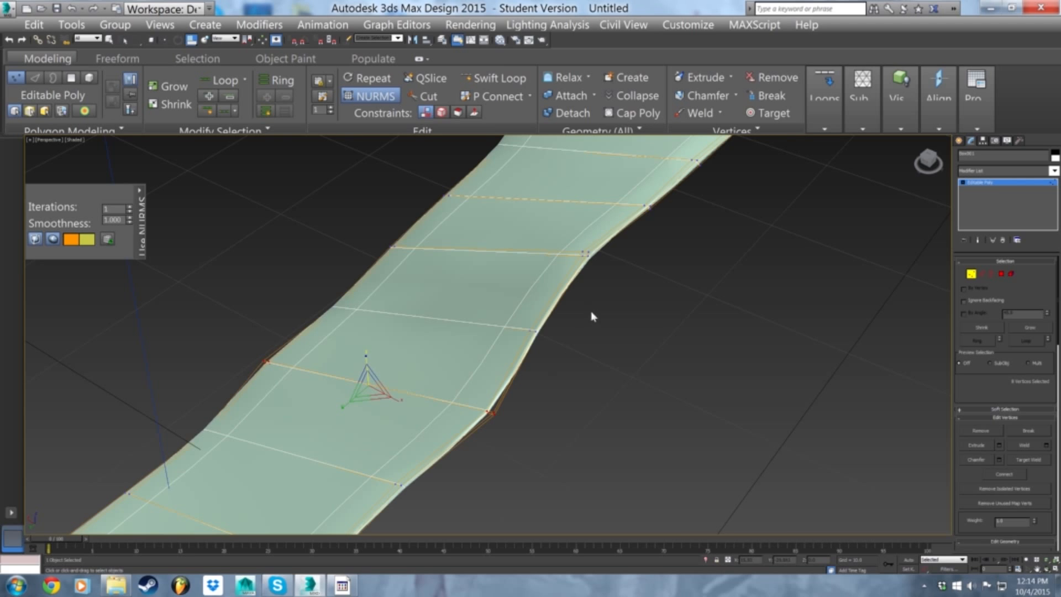
drag(475, 463, 464, 467)
alt+middle_drag(516, 391, 469, 359)
key(w)
alt+middle_drag(510, 340, 873, 334)
click(970, 275)
alt+middle_drag(671, 316, 524, 364)
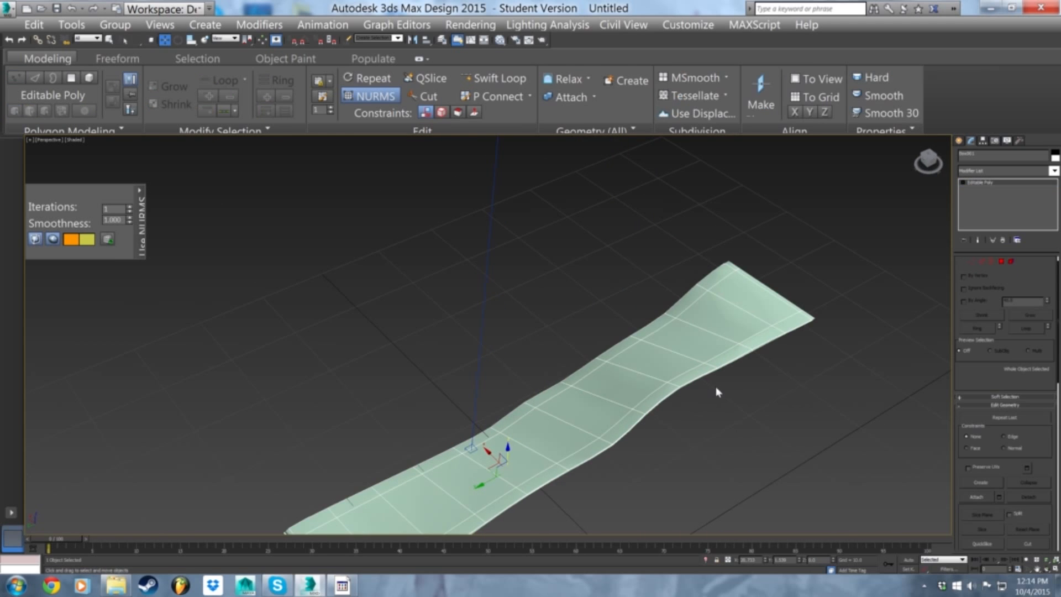
- Try scaling the whole strip vertically, and undo the scaling
click(717, 389)
alt+middle_drag(718, 389, 528, 391)
scroll(663, 422, down, 6)
scroll(649, 420, up, 2)
scroll(601, 351, up, 4)
click(602, 374)
key(r)
drag(378, 439, 376, 467)
key(ctrl+z)
- Return to vertex editing with the Move tool, enable soft selection and open its falloff settings
middle_drag(483, 422, 596, 296)
scroll(414, 373, down, 5)
key(e)
scroll(414, 372, up, 3)
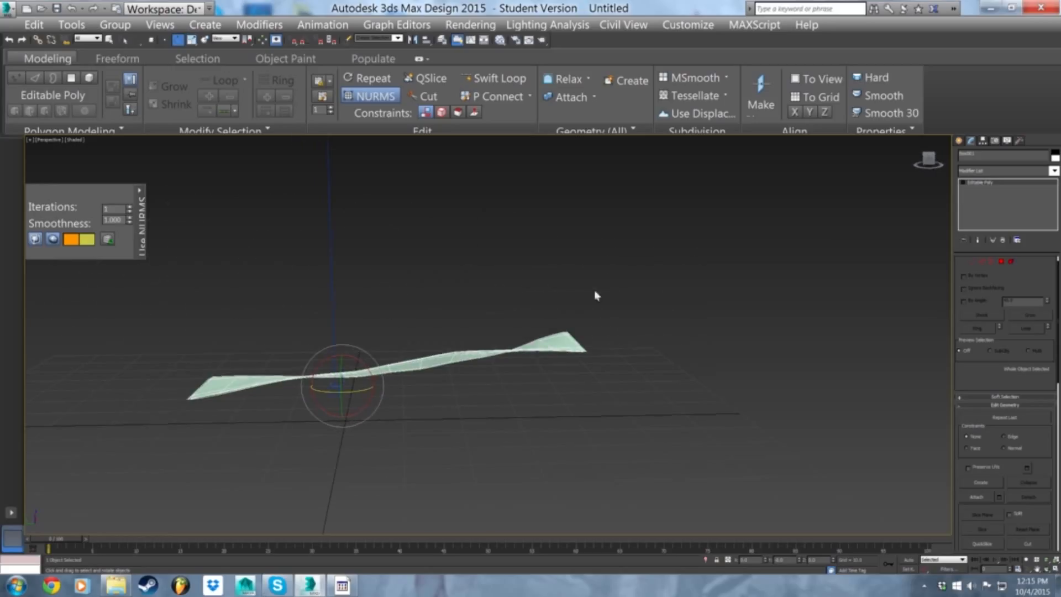
click(975, 262)
drag(378, 428, 367, 423)
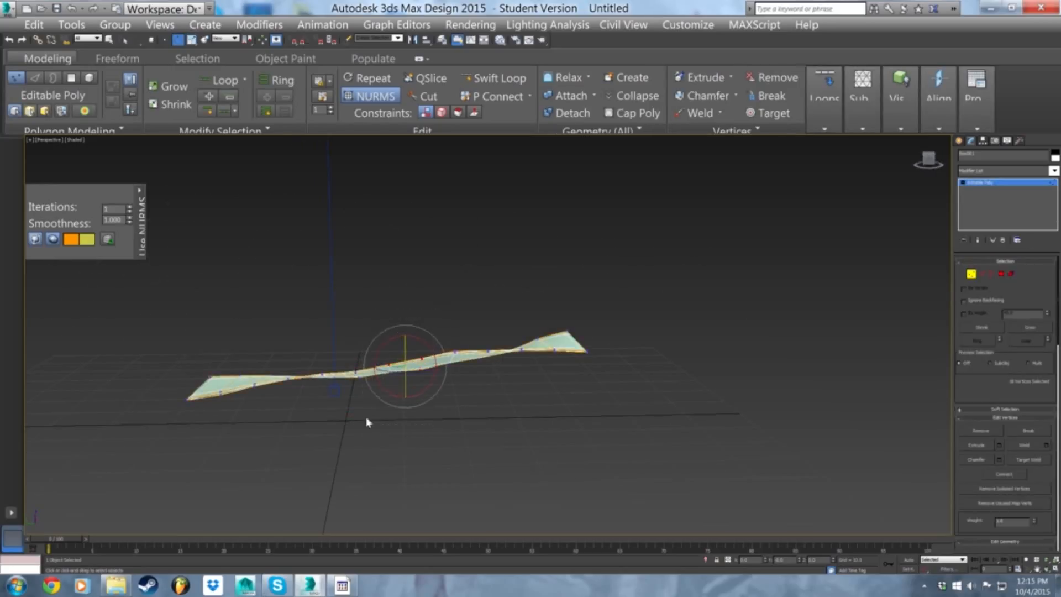
key(w)
click(85, 111)
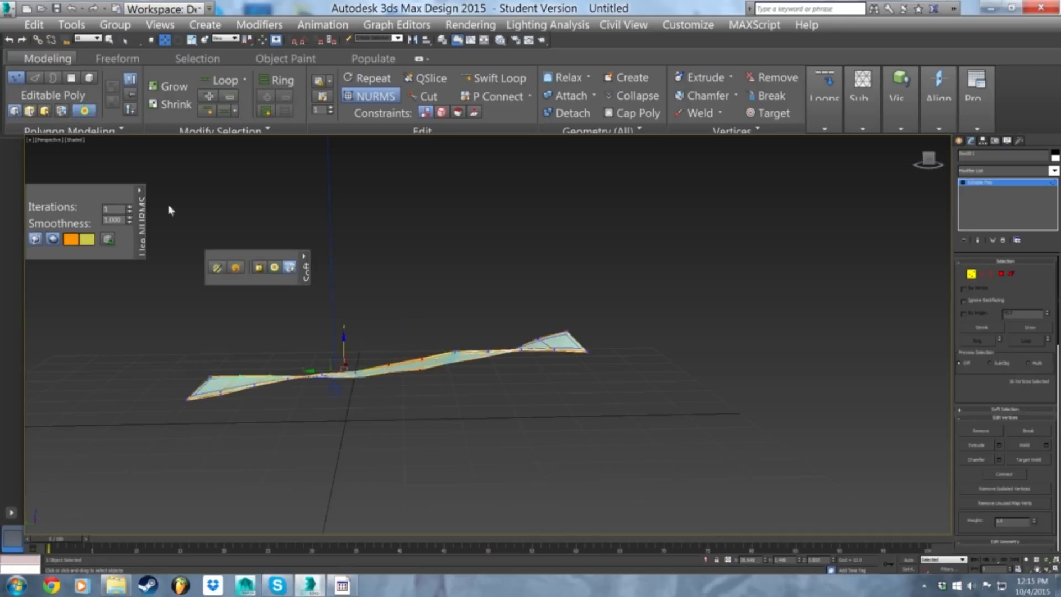
click(303, 256)
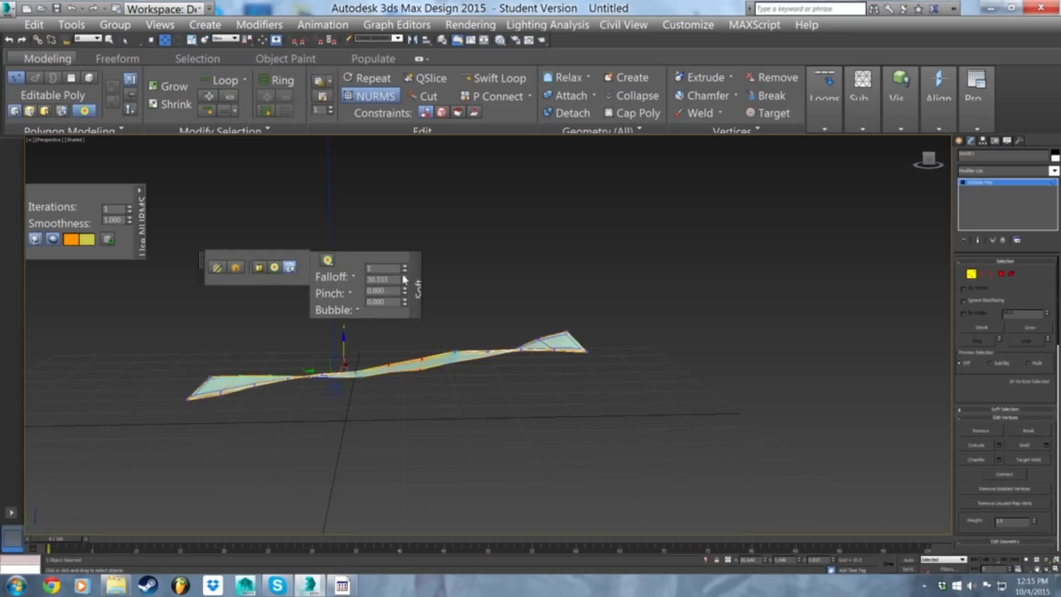
- Try raising the middle vertex row with soft selection, undo the lift and clear the selection
drag(404, 326, 372, 414)
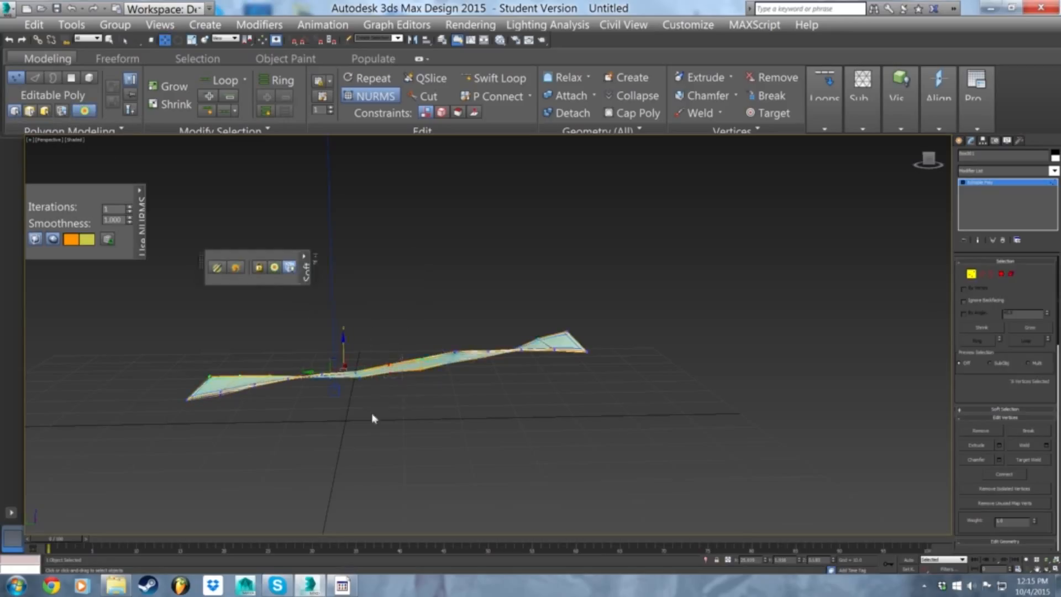
drag(344, 345, 351, 303)
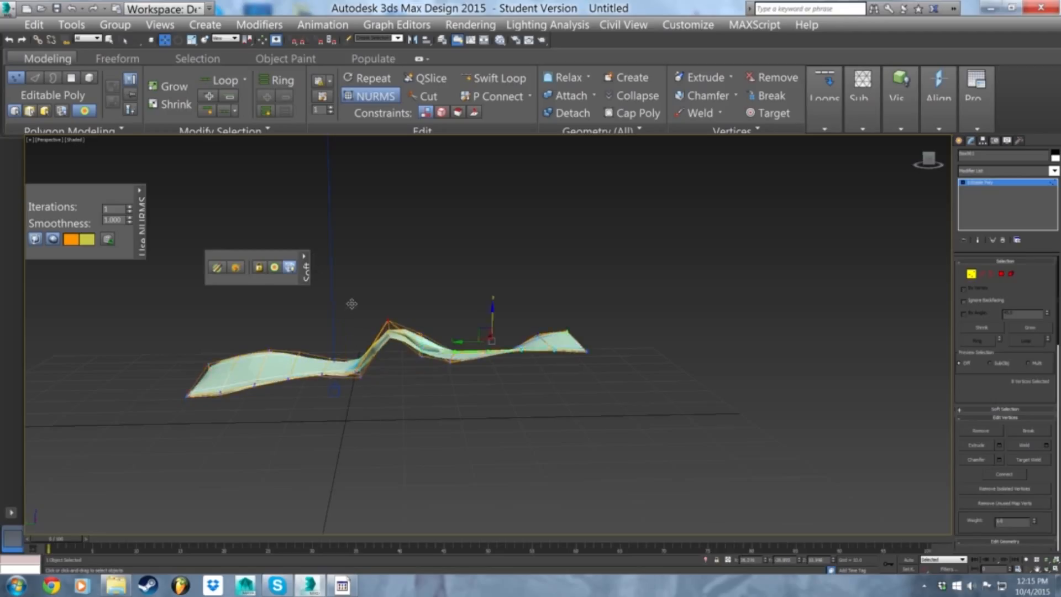
key(z)
key(ctrl+z)
middle_drag(387, 323, 525, 310)
click(541, 308)
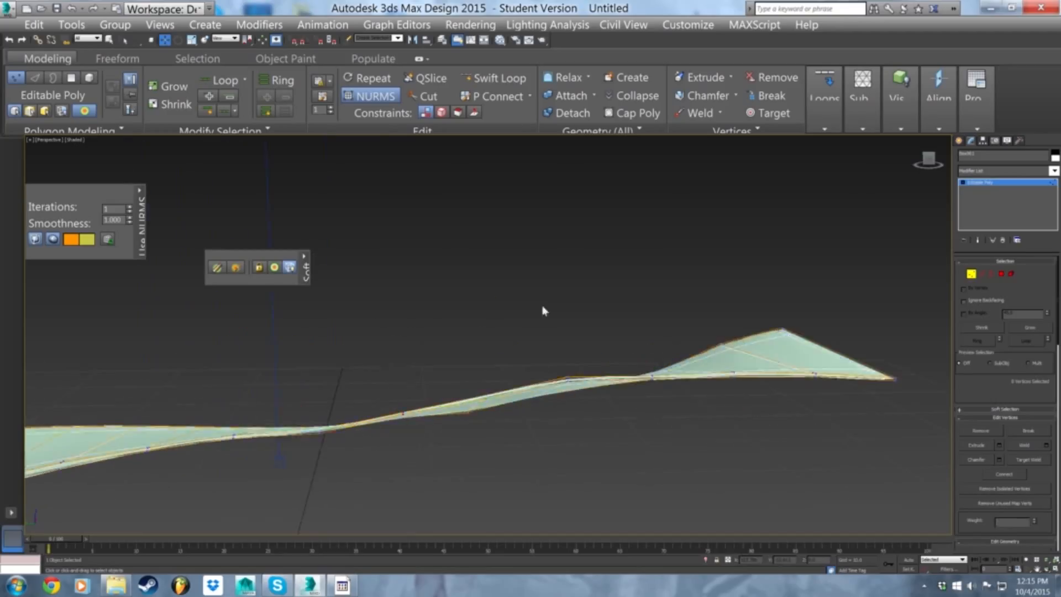
- Select the vertex row at the middle bend and remove its far-edge vertices from the selection
scroll(476, 325, down, 4)
drag(420, 402, 419, 402)
alt+middle_drag(432, 376, 457, 356)
scroll(438, 399, up, 3)
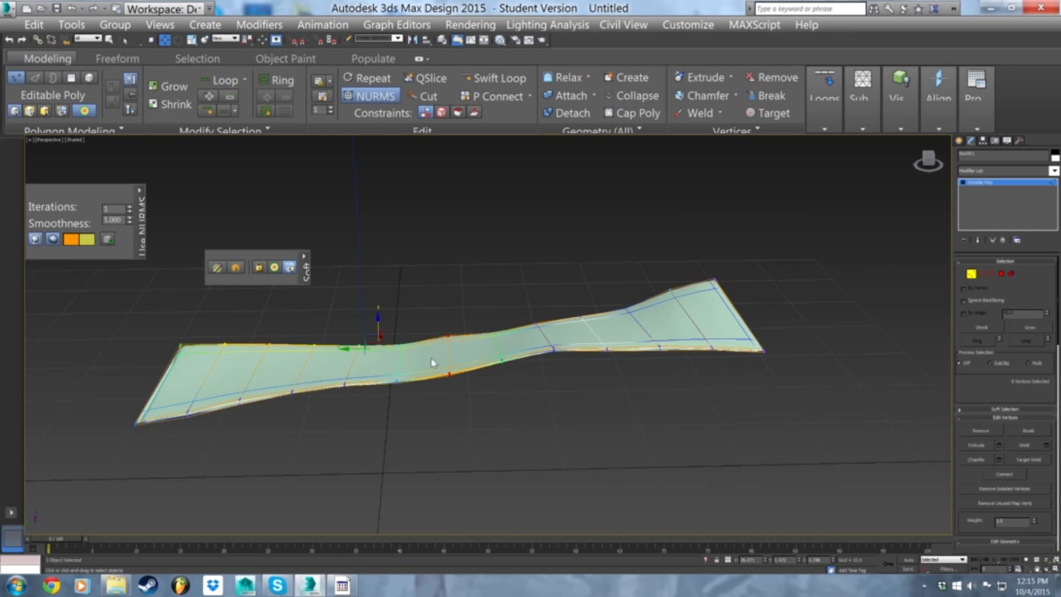
alt+drag(464, 319, 433, 350)
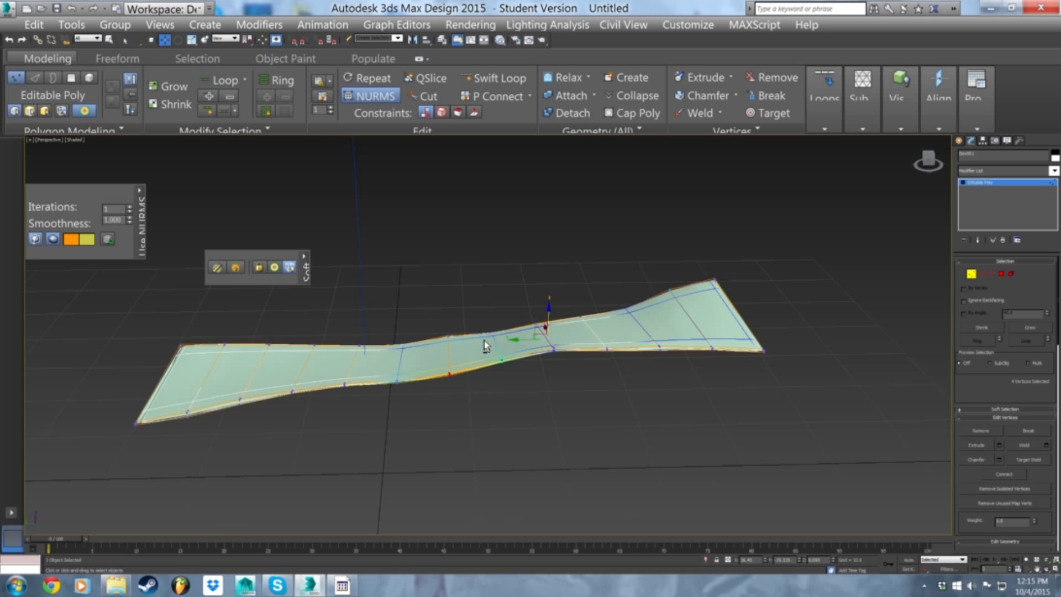
- Raise the near-edge vertices at the strip's middle bend with soft selection active
scroll(486, 333, up, 5)
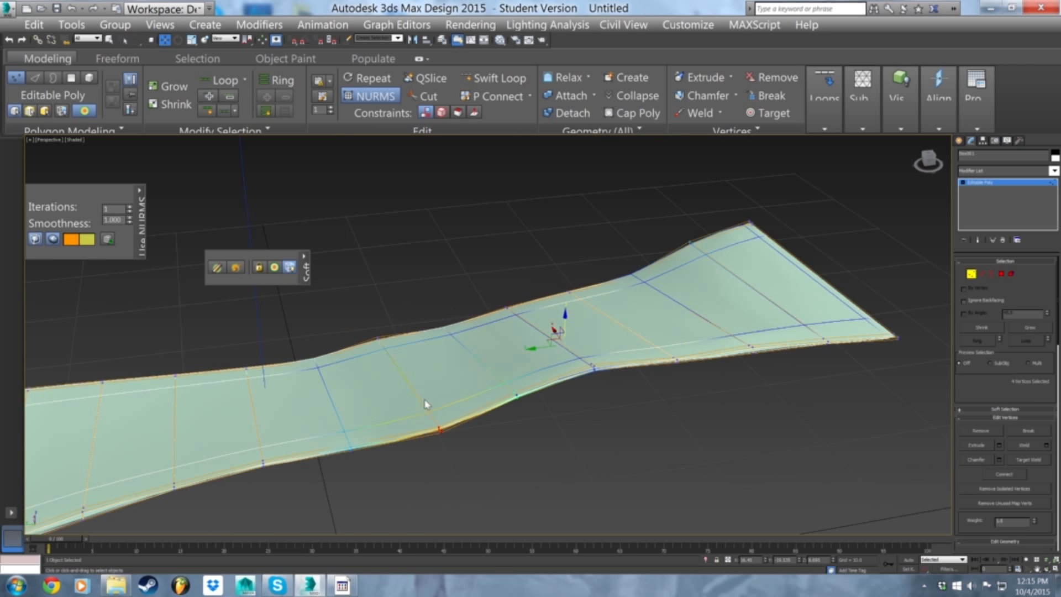
alt+middle_drag(557, 419, 467, 383)
alt+middle_drag(478, 317, 410, 418)
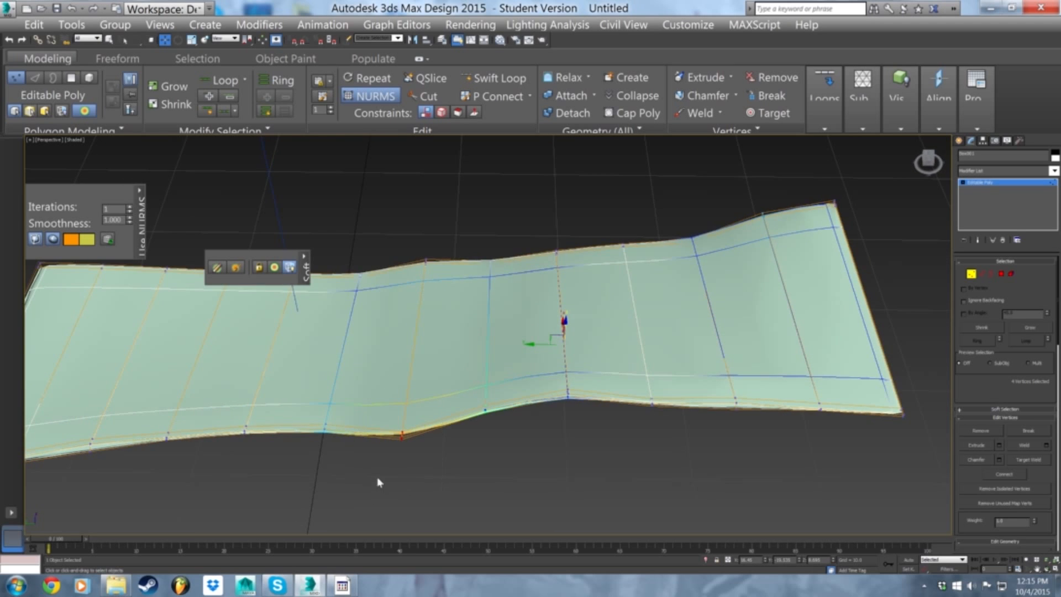
alt+middle_drag(369, 493, 409, 417)
alt+middle_drag(434, 360, 428, 393)
drag(349, 468, 350, 450)
drag(391, 380, 439, 367)
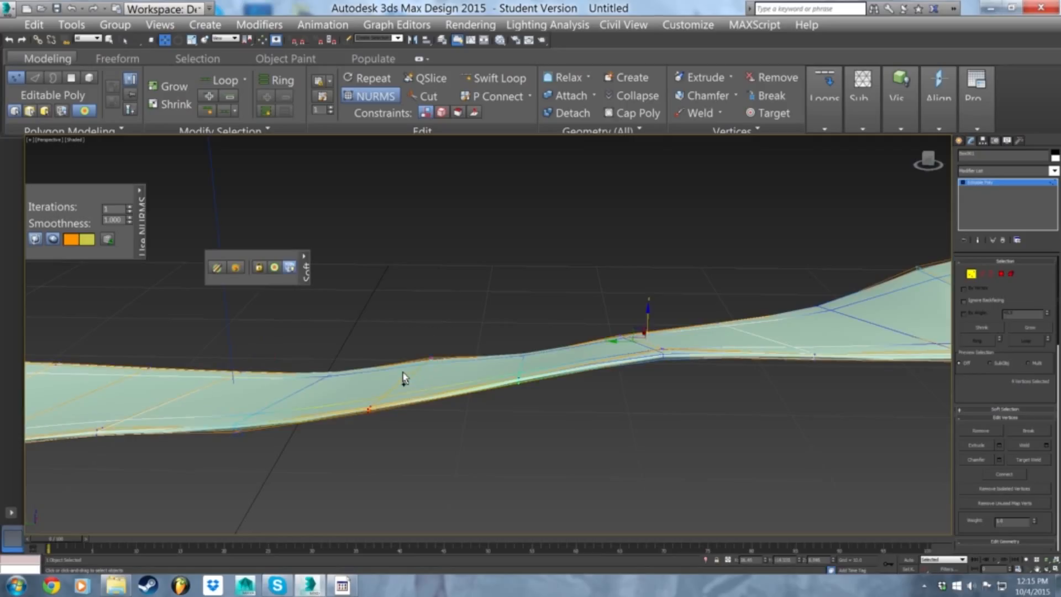
drag(648, 309, 660, 270)
scroll(656, 279, down, 4)
alt+middle_drag(656, 280, 656, 265)
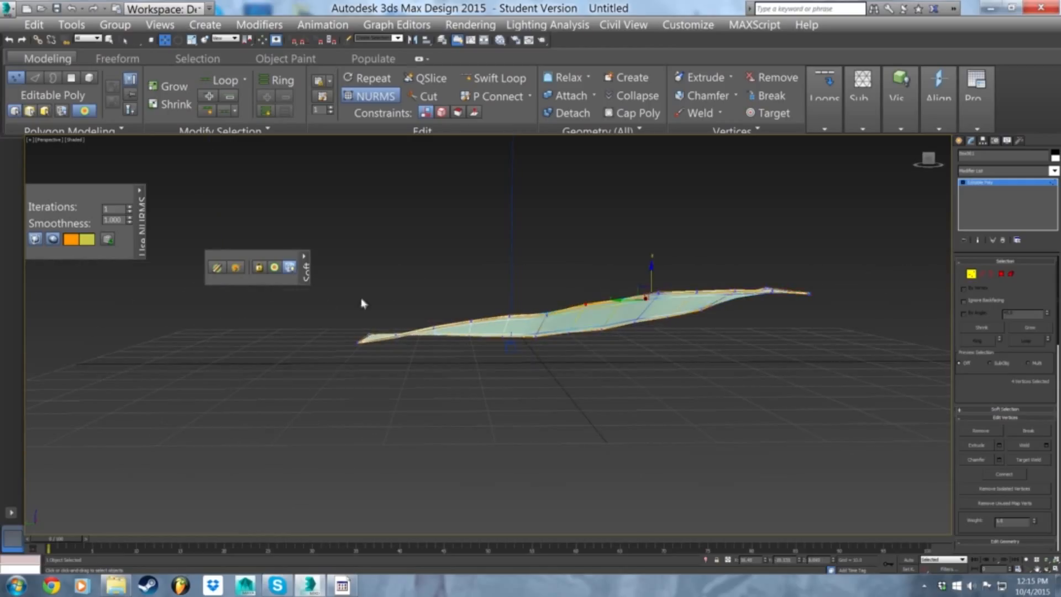
- Widen the soft-selection falloff and lift the near-edge vertices at the middle bend slightly further
click(304, 256)
drag(410, 271, 475, 290)
mouse_move(665, 272)
mouse_down()
mouse_move(664, 246)
mouse_move(667, 266)
mouse_up()
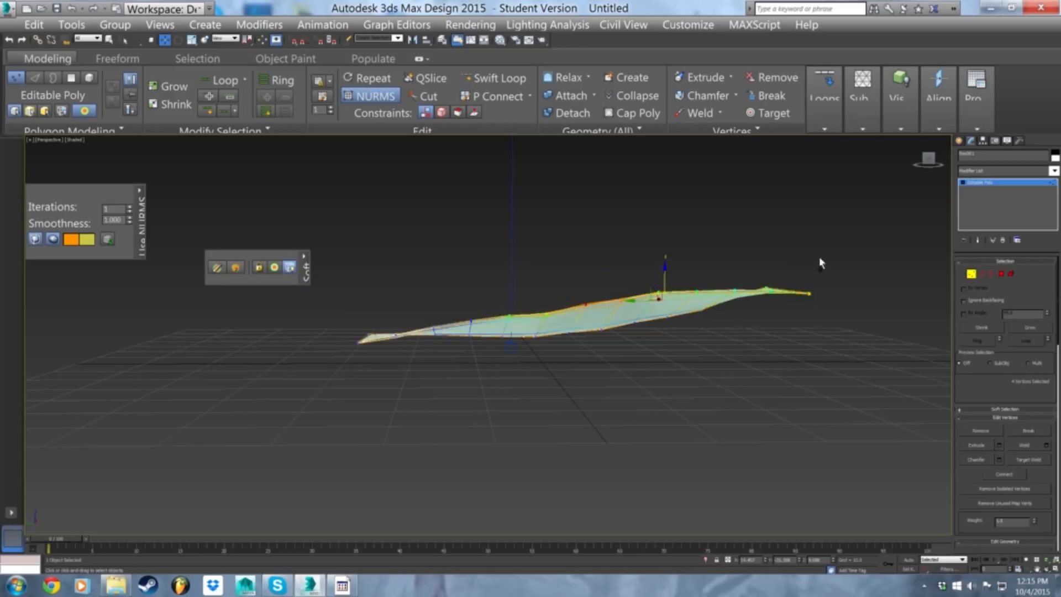
drag(666, 391, 665, 391)
key(ctrl+z)
drag(813, 253, 664, 377)
drag(756, 319, 618, 407)
drag(666, 270, 666, 264)
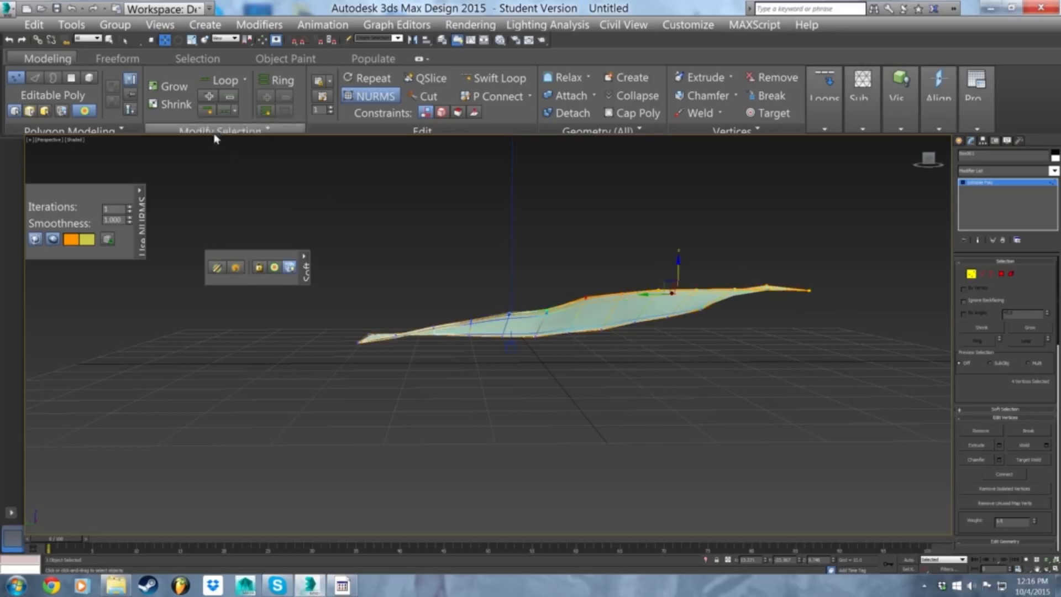
- Turn off soft selection and lower the edge vertices closest to the strip's raised end to straighten that edge
click(84, 112)
alt+middle_drag(576, 232, 549, 266)
click(706, 398)
alt+middle_drag(706, 398, 520, 330)
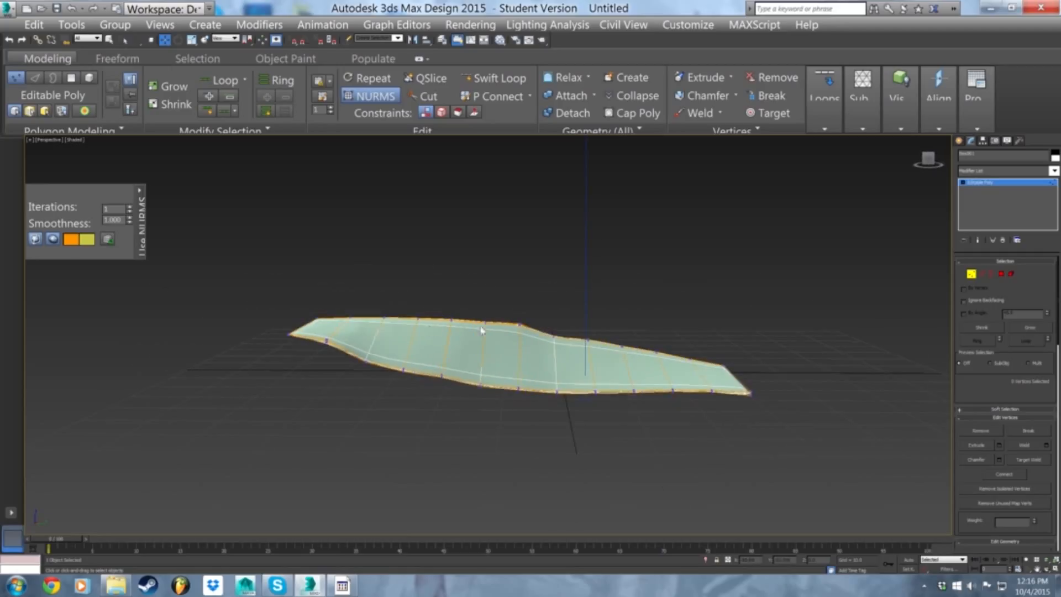
drag(338, 350, 317, 331)
click(84, 112)
click(84, 112)
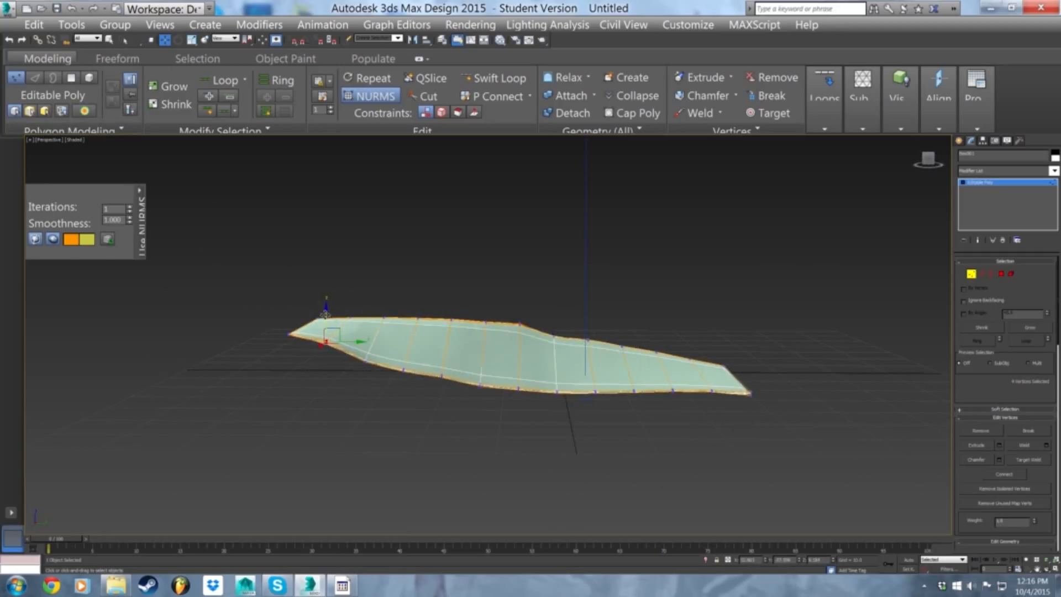
drag(326, 311, 326, 318)
- Smooth the kink along the strip's long edge by adjusting the heights of the vertices around it
click(520, 326)
drag(518, 296, 523, 301)
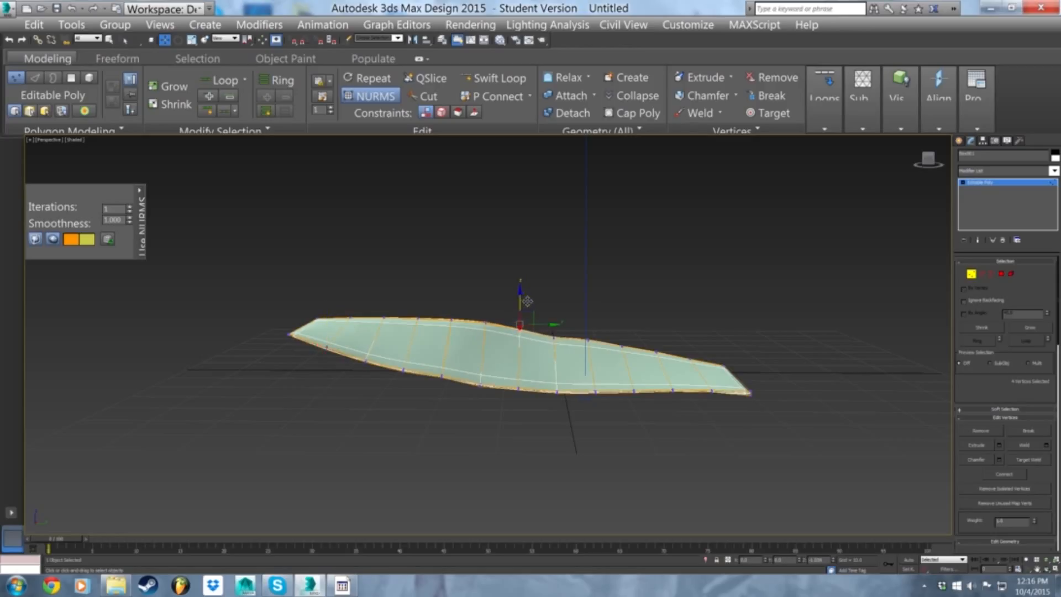
click(553, 339)
alt+middle_drag(504, 323, 607, 356)
drag(605, 333, 578, 350)
alt+middle_drag(580, 351, 583, 311)
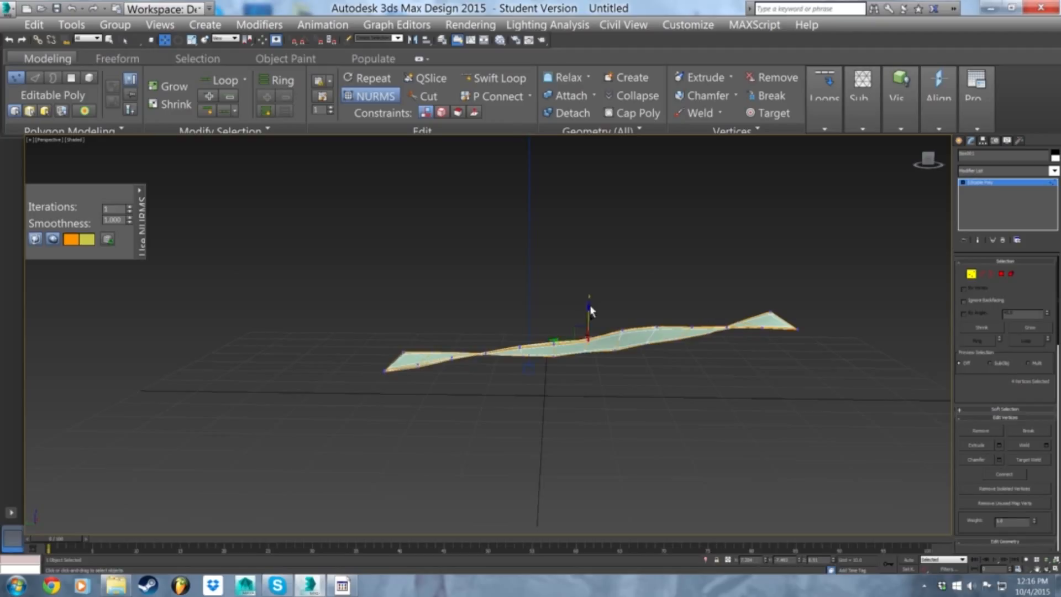
drag(580, 345, 591, 305)
- Fine-tune the edge vertices near the strip's bend and return to object level
click(971, 274)
alt+middle_drag(663, 271, 535, 373)
click(971, 273)
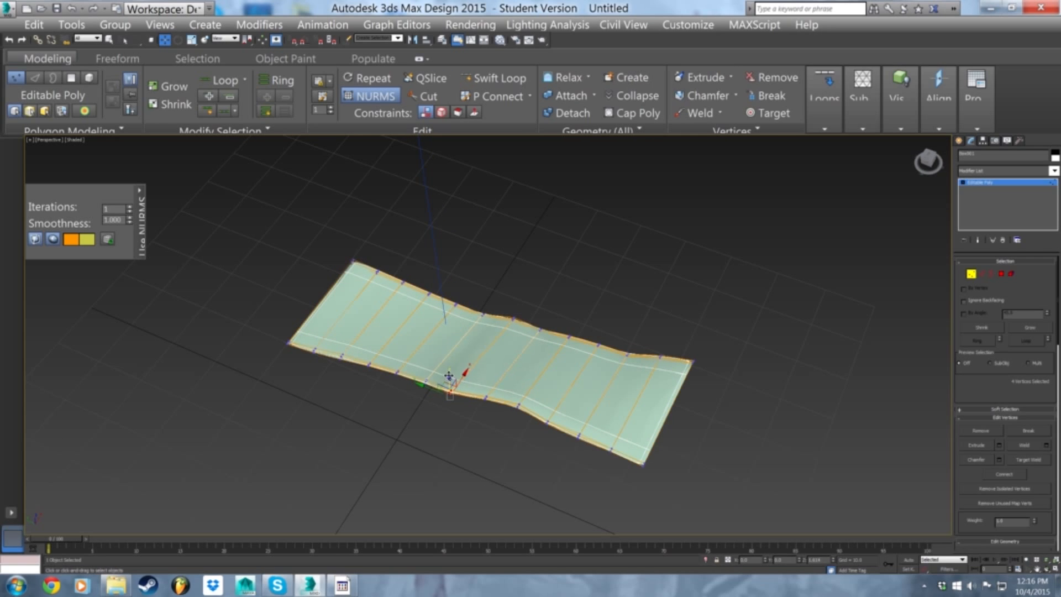
alt+middle_drag(448, 376, 505, 317)
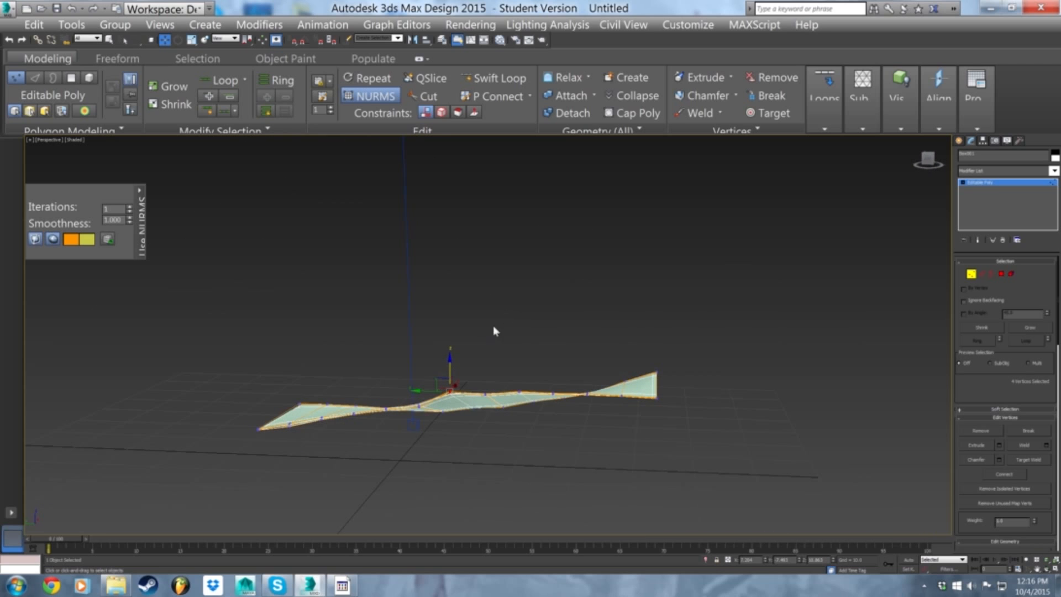
alt+middle_drag(470, 402, 595, 403)
click(594, 409)
drag(632, 410, 624, 410)
click(643, 405)
click(970, 274)
alt+middle_drag(638, 362, 556, 279)
scroll(555, 279, down, 4)
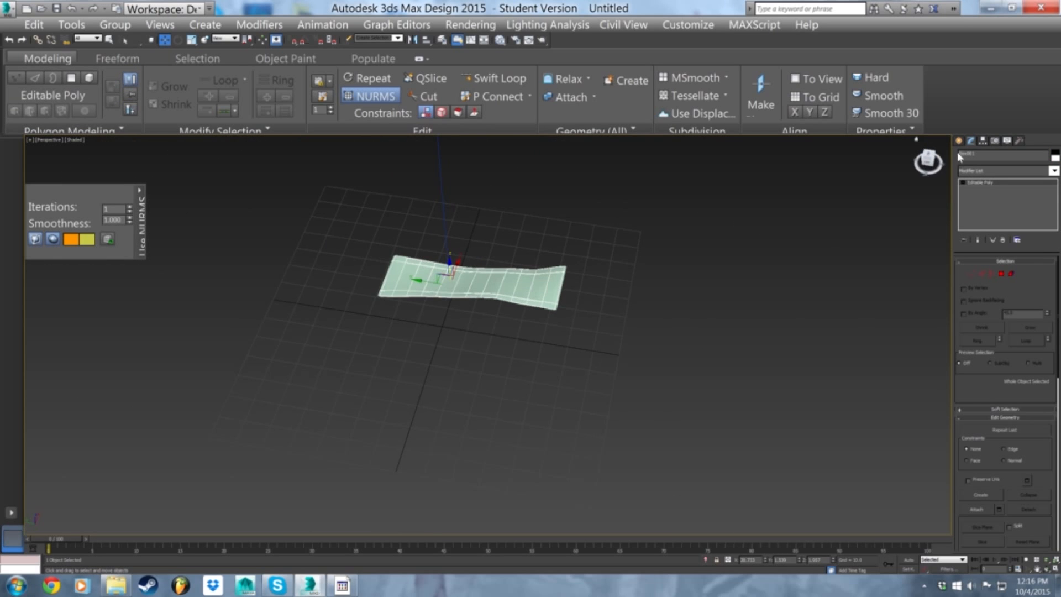
- Move only the strip's pivot lengthwise to a point just beyond its end
click(983, 141)
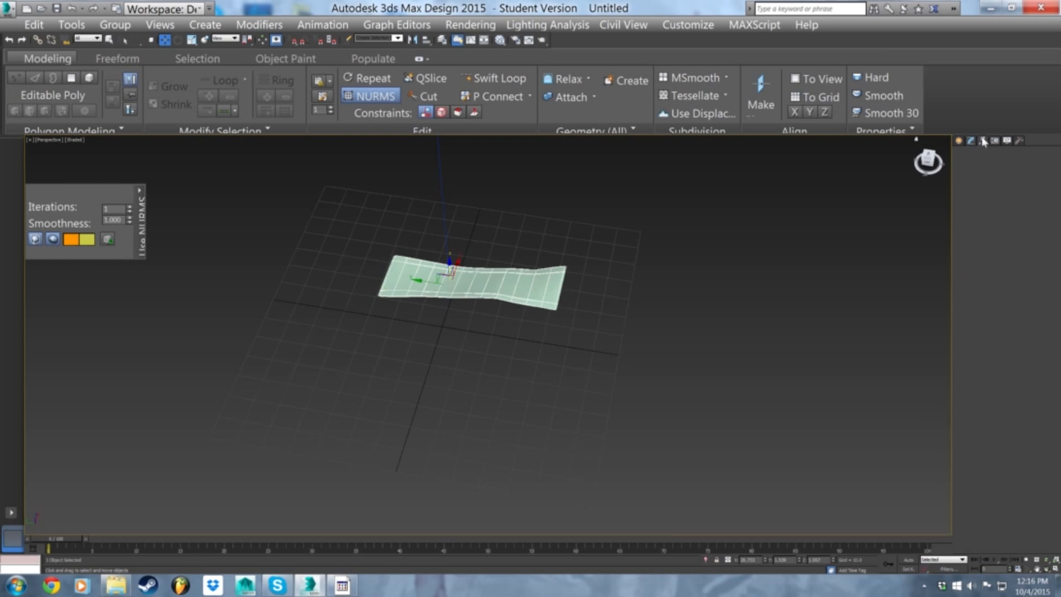
click(1012, 214)
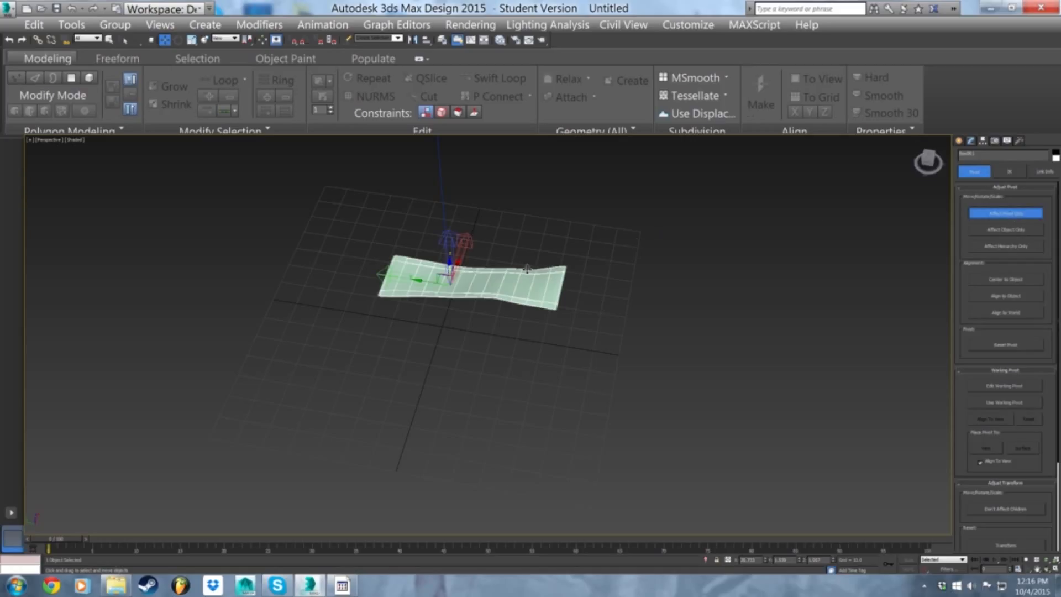
drag(415, 282, 543, 310)
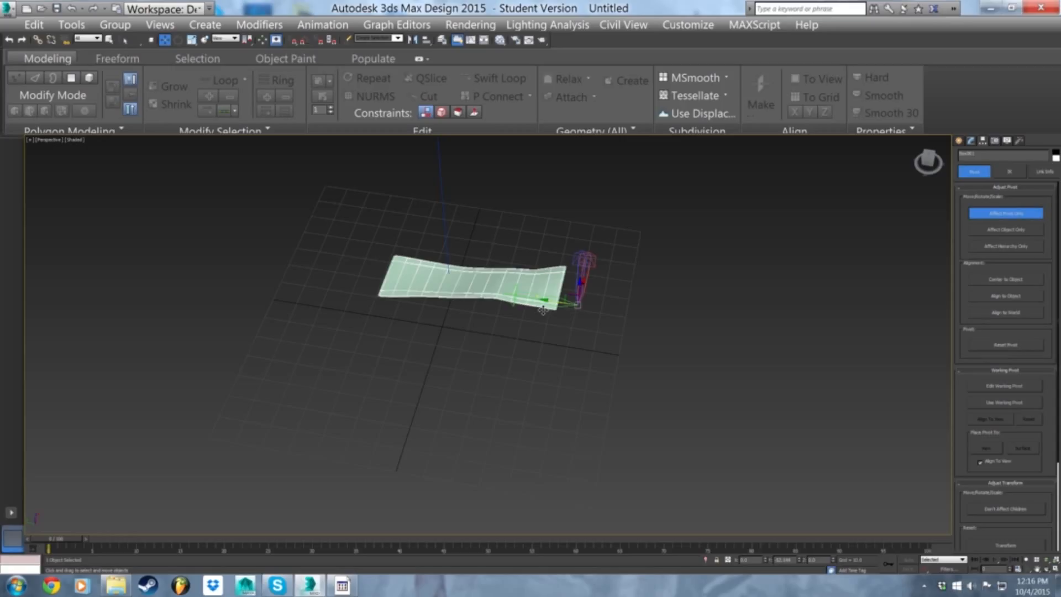
click(978, 215)
key(e)
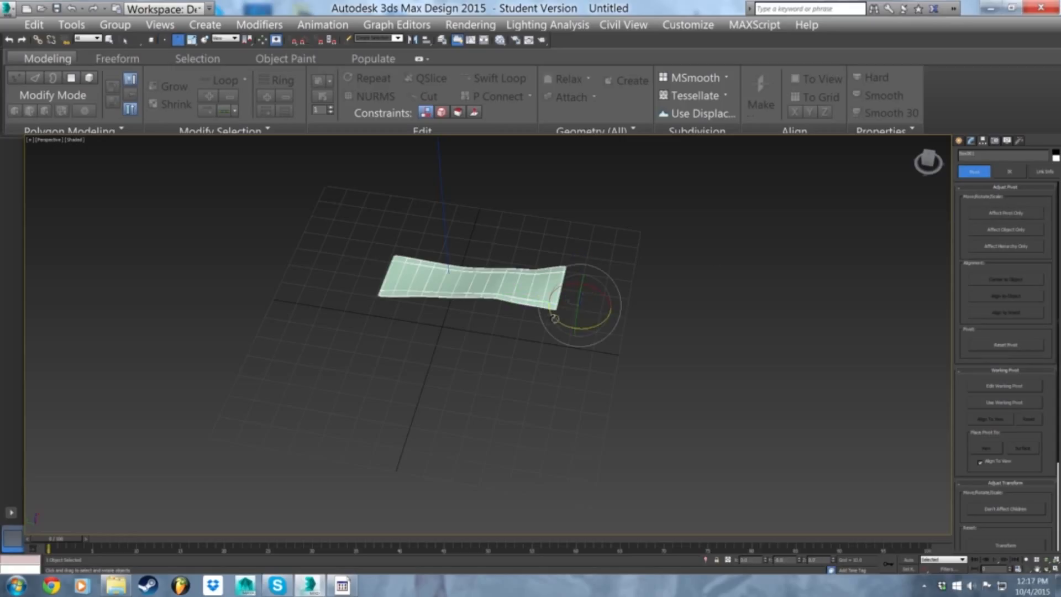
mouse_move(558, 320)
shift+mouse_down()
mouse_move(611, 346)
mouse_move(596, 334)
mouse_move(595, 343)
shift+mouse_up()
click(580, 348)
key(z)
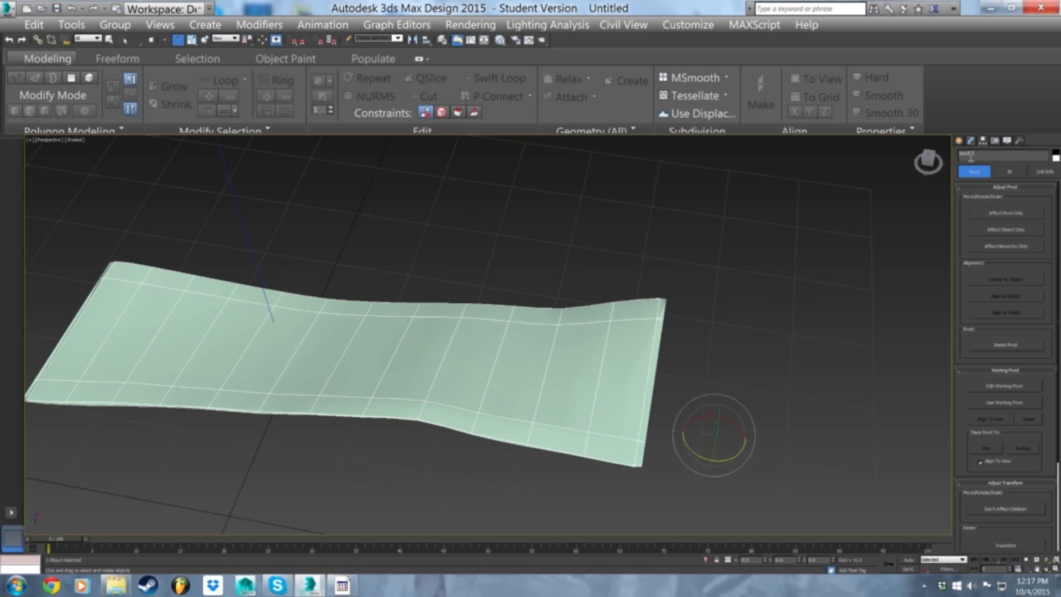
- Scale down the vertices at the strip's pivot end with soft selection to taper it, then leave vertex editing
click(959, 141)
click(972, 142)
click(971, 272)
alt+middle_drag(688, 340, 727, 324)
drag(697, 207, 615, 524)
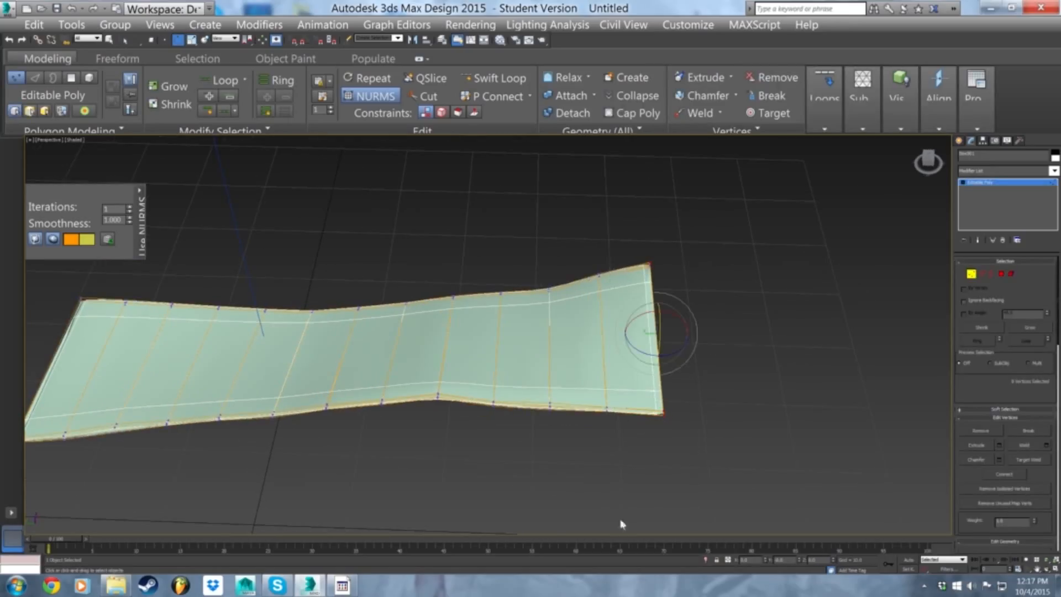
click(83, 112)
key(w)
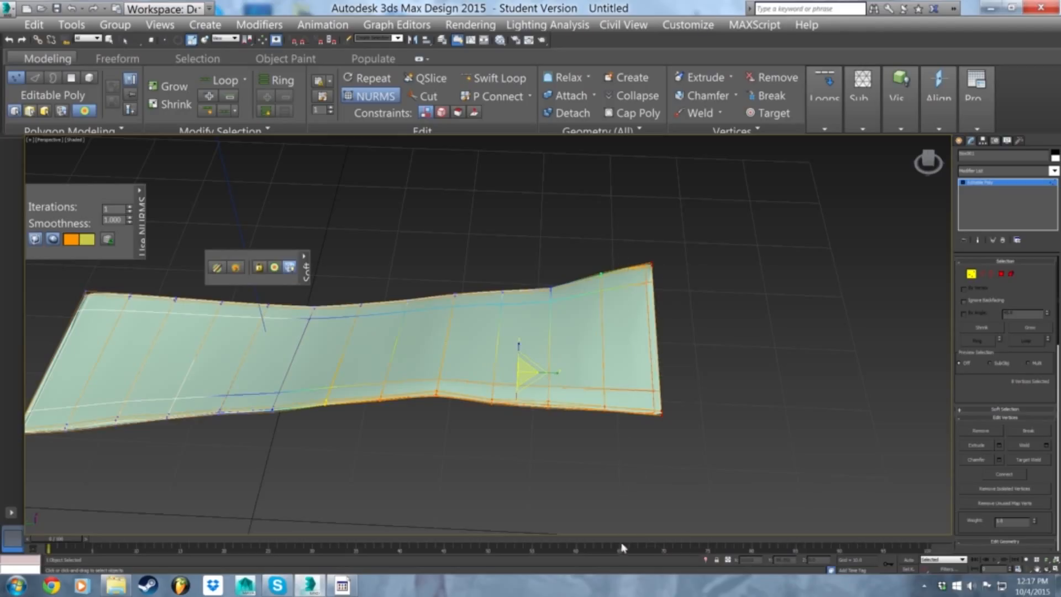
drag(524, 372, 515, 367)
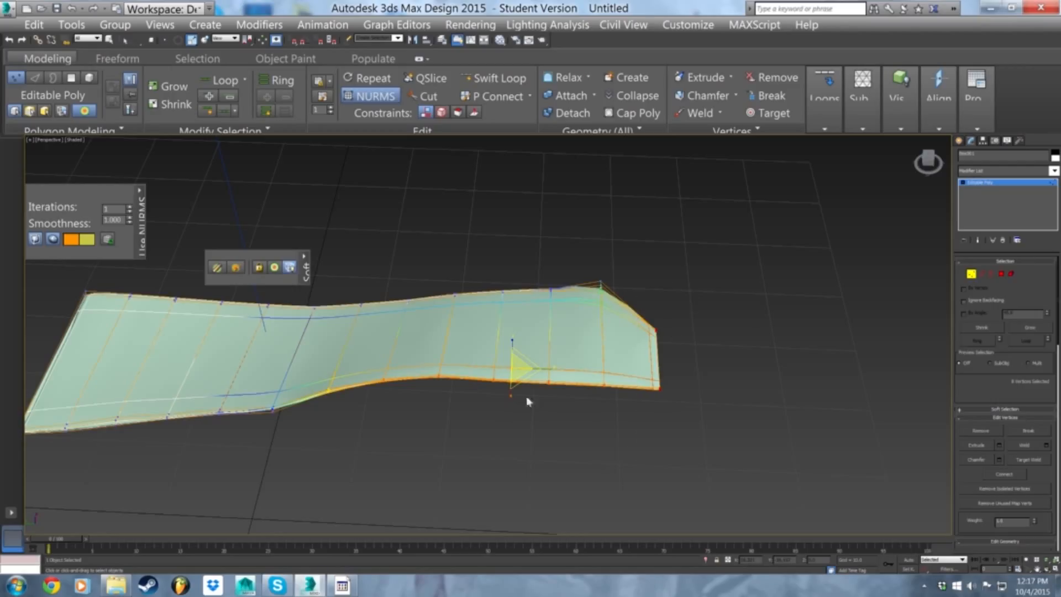
click(985, 142)
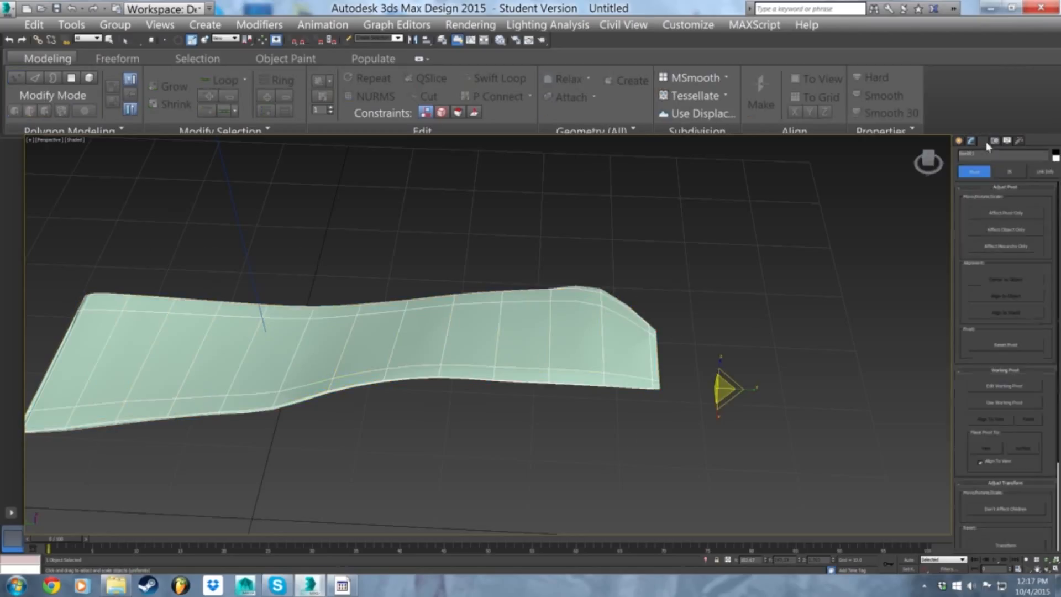
key(e)
scroll(652, 391, down, 3)
mouse_move(668, 390)
shift+mouse_down()
mouse_move(719, 435)
mouse_move(675, 389)
shift+mouse_up()
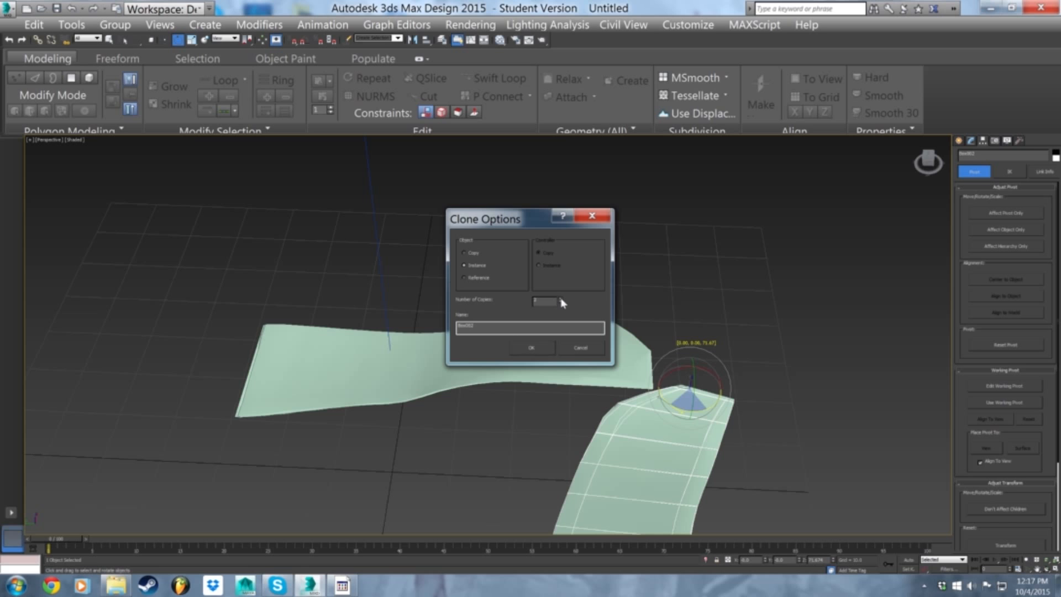
click(595, 352)
- Move only the strip's pivot back to about the middle of its length
mouse_move(608, 354)
alt+middle_down()
mouse_move(720, 320)
mouse_move(588, 340)
alt+middle_up()
click(992, 214)
key(w)
drag(652, 431, 434, 381)
click(981, 217)
- Rotate the strip slightly about its lengthwise axis to give it a tilt
key(e)
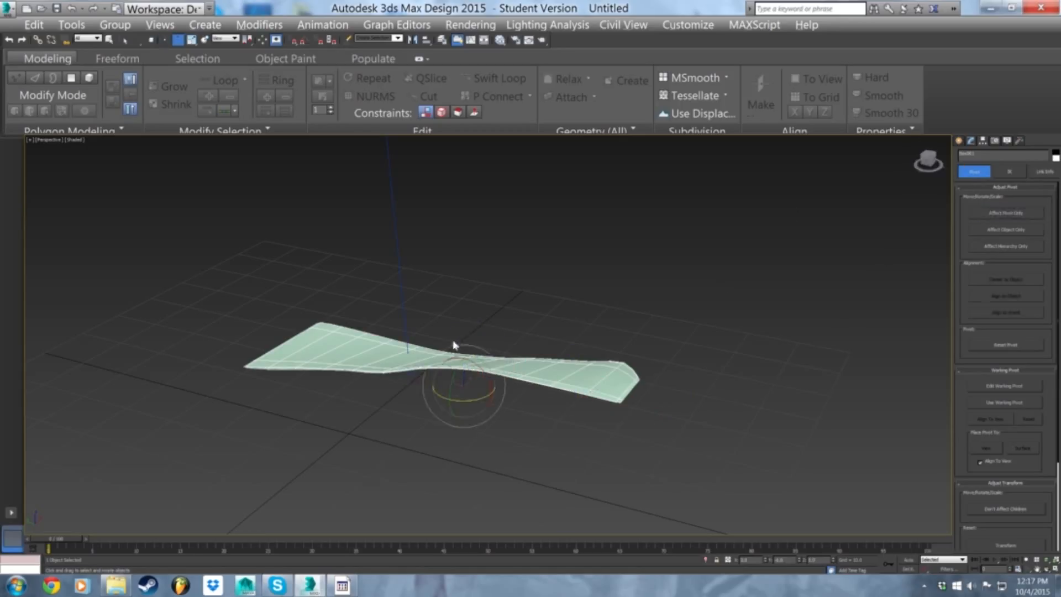
alt+middle_drag(455, 346, 390, 337)
drag(438, 365, 450, 361)
alt+middle_drag(451, 361, 517, 420)
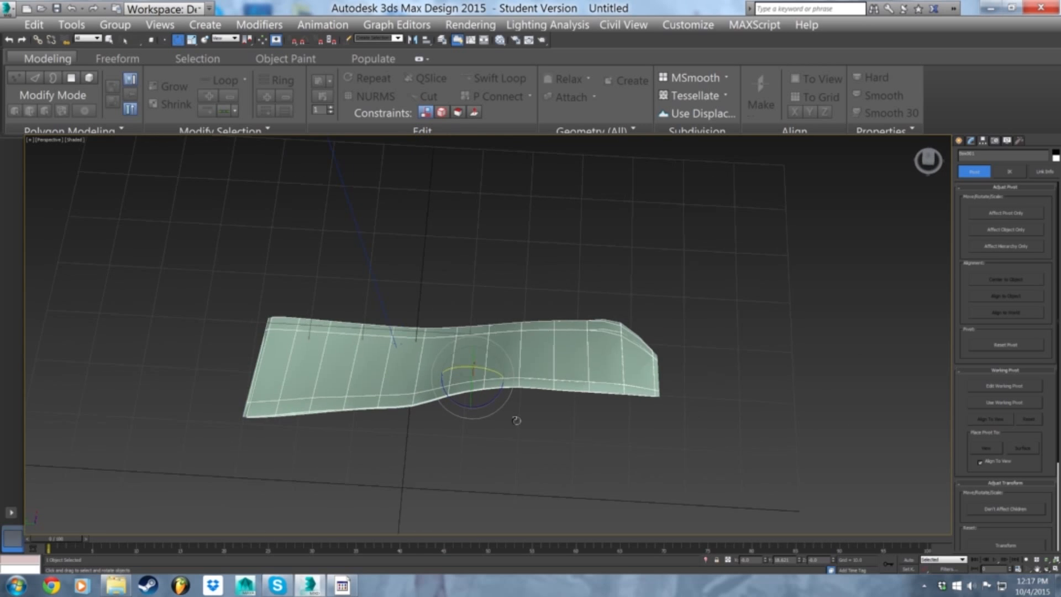
- Move only the strip's pivot out beyond its tapered end
click(999, 214)
key(w)
drag(445, 376, 709, 357)
click(1020, 214)
- Try to clone the strip as several instances spaced about 19 degrees apart around the pivot, and undo the cloning
alt+middle_drag(672, 289, 632, 330)
key(e)
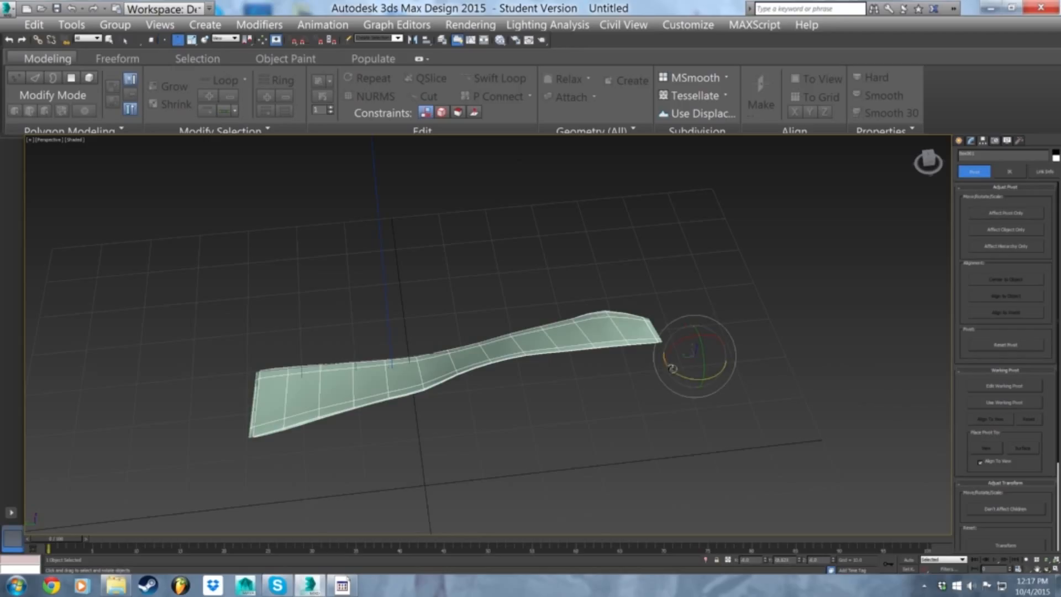
mouse_move(677, 370)
shift+mouse_down()
mouse_move(714, 389)
mouse_move(685, 385)
shift+mouse_up()
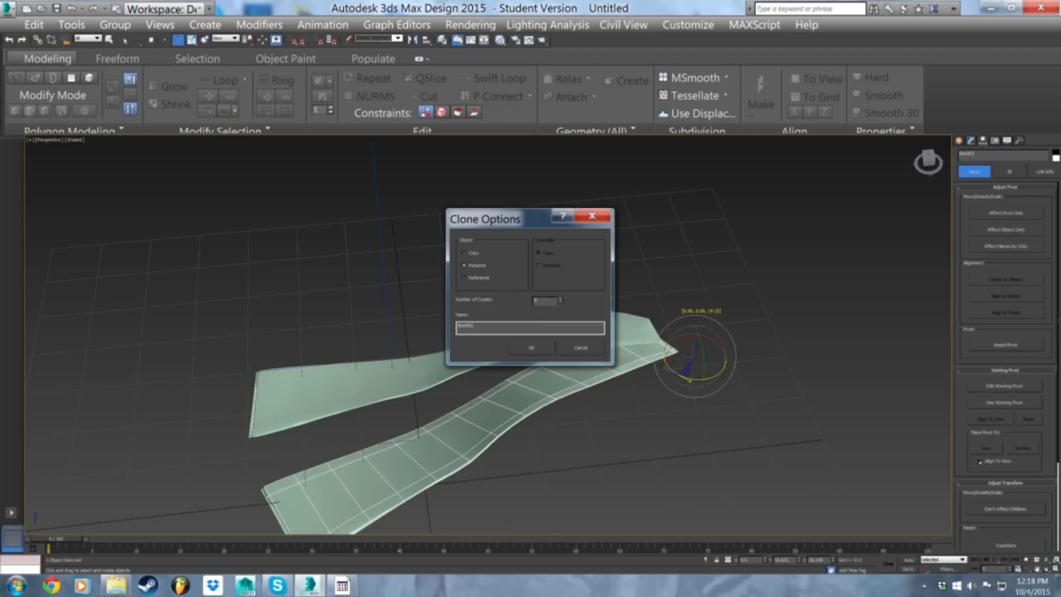
click(536, 351)
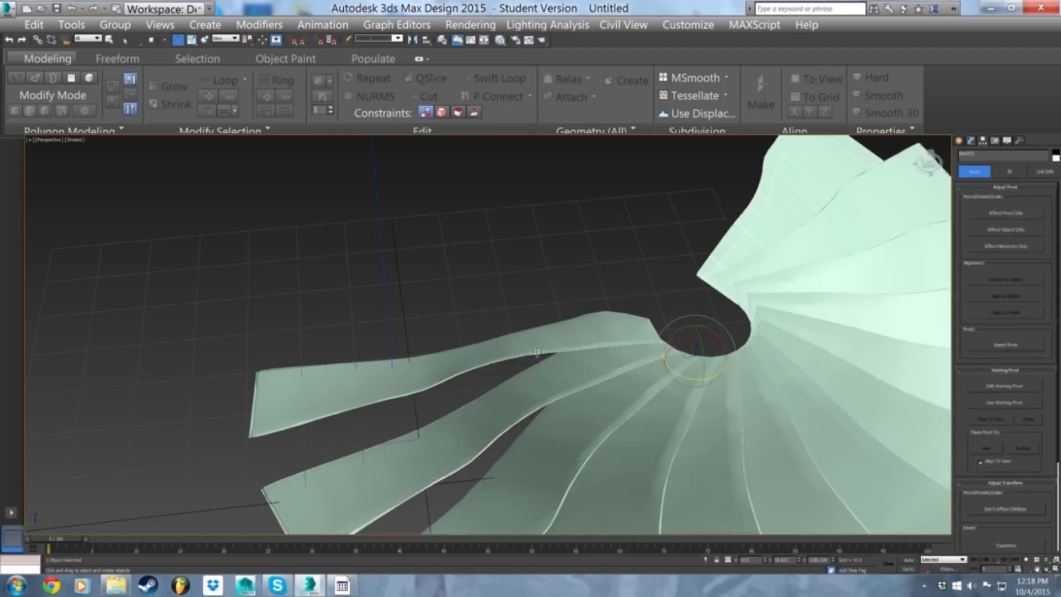
key(ctrl+z)
- Clone the strip as instances rotated at a wider spacing around the pivot to form a full ring of blades
mouse_move(684, 371)
shift+mouse_down()
mouse_move(702, 386)
mouse_move(681, 386)
shift+mouse_up()
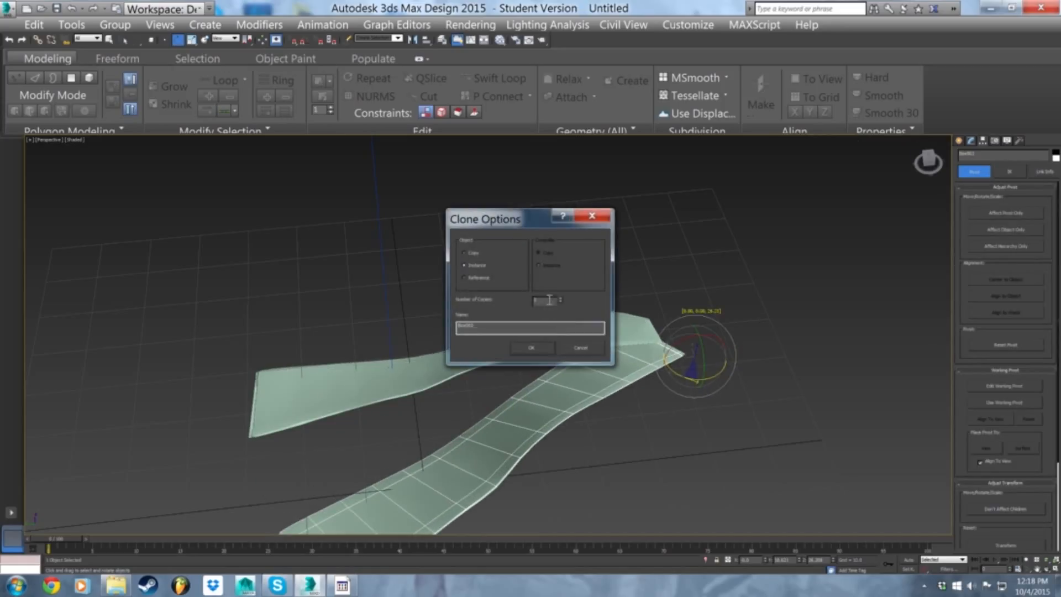
click(525, 347)
mouse_move(546, 357)
alt+middle_down()
mouse_move(592, 360)
mouse_move(604, 267)
mouse_move(592, 260)
mouse_move(617, 285)
alt+middle_up()
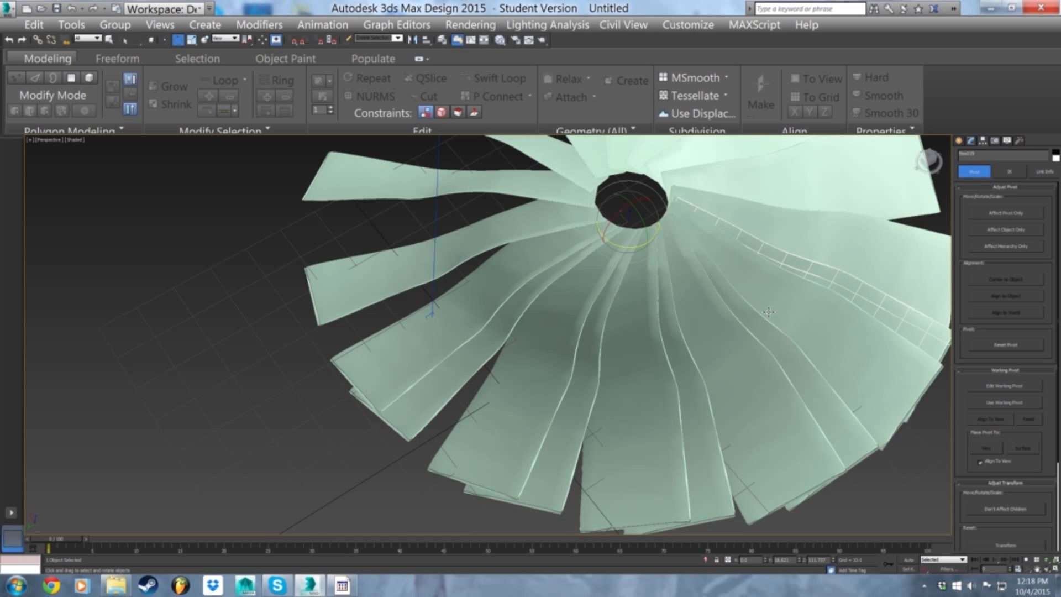
- Delete the surplus blades that overlap others in the ring
key(Delete)
click(778, 344)
key(Delete)
click(687, 366)
key(Delete)
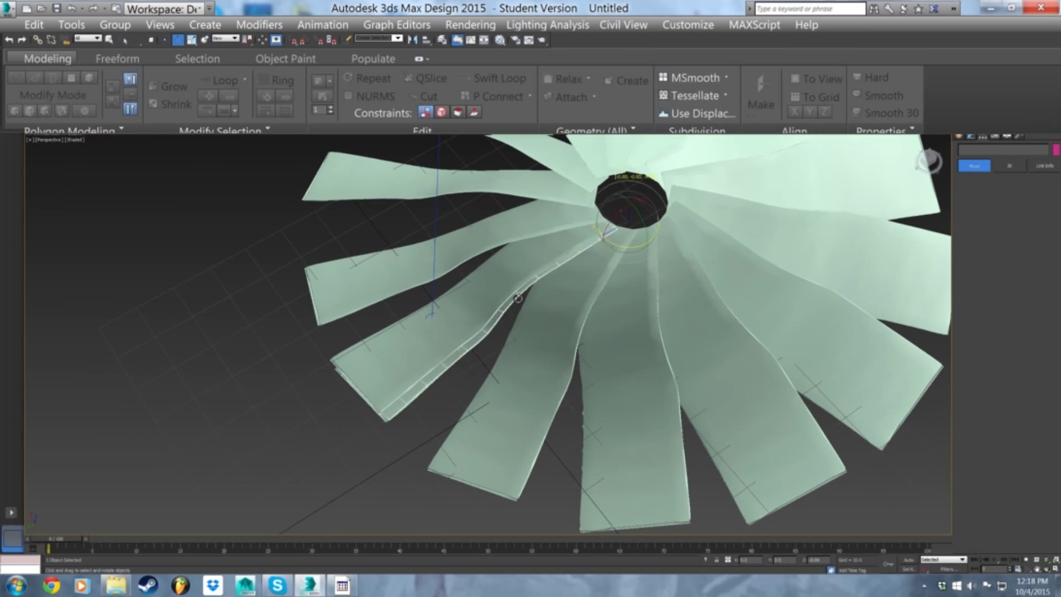
- Clone the whole ring of blades rotated slightly to fill the gaps, and shift the new ring a little vertically
scroll(591, 301, down, 5)
mouse_move(658, 295)
alt+middle_down()
mouse_move(644, 308)
mouse_move(658, 313)
alt+middle_up()
scroll(657, 314, up, 4)
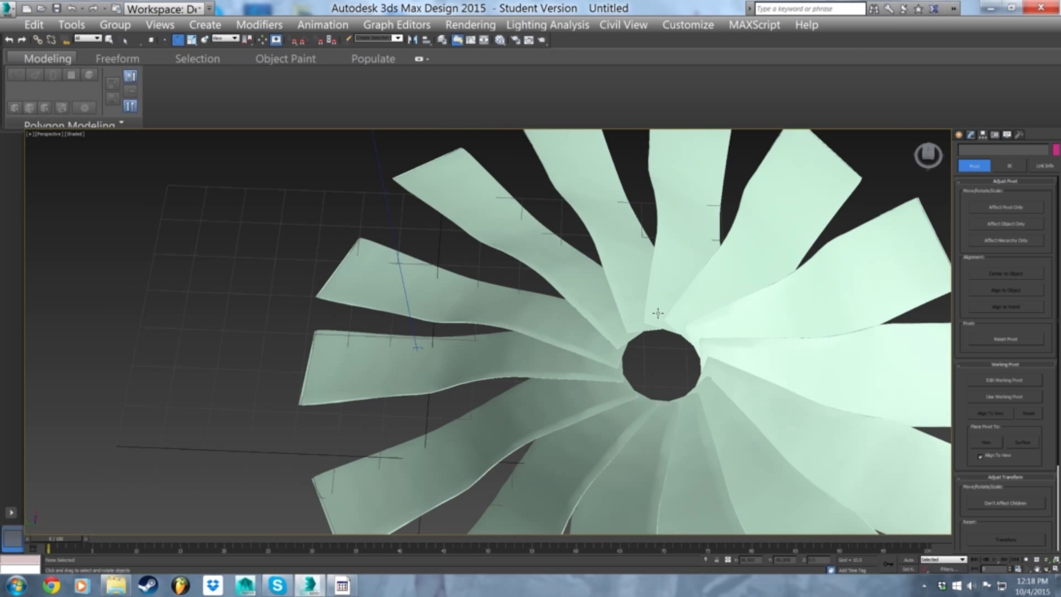
scroll(716, 297, down, 3)
drag(898, 170, 572, 417)
drag(606, 324, 618, 328)
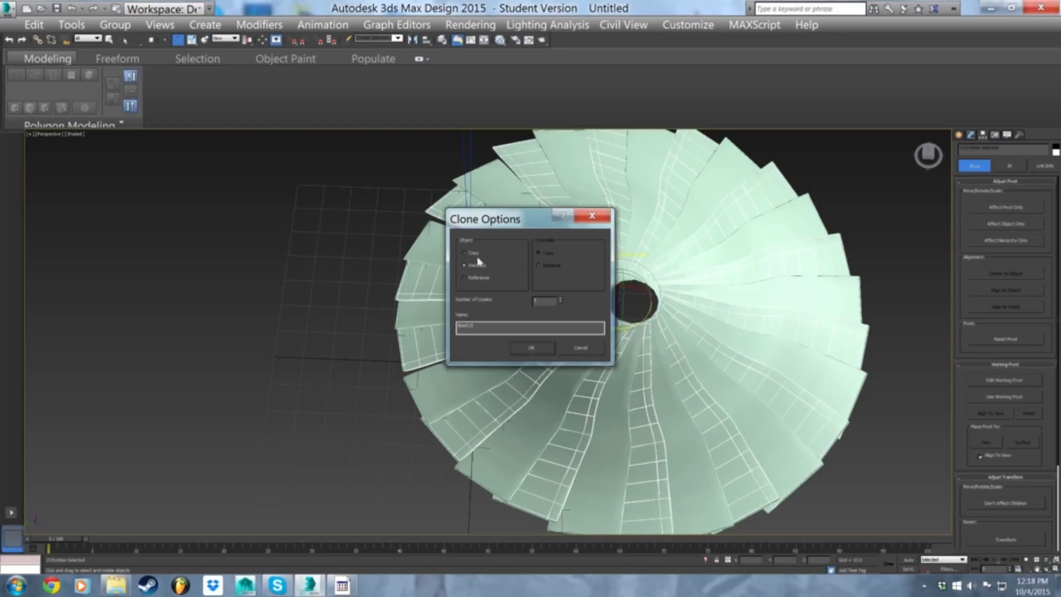
click(534, 349)
key(w)
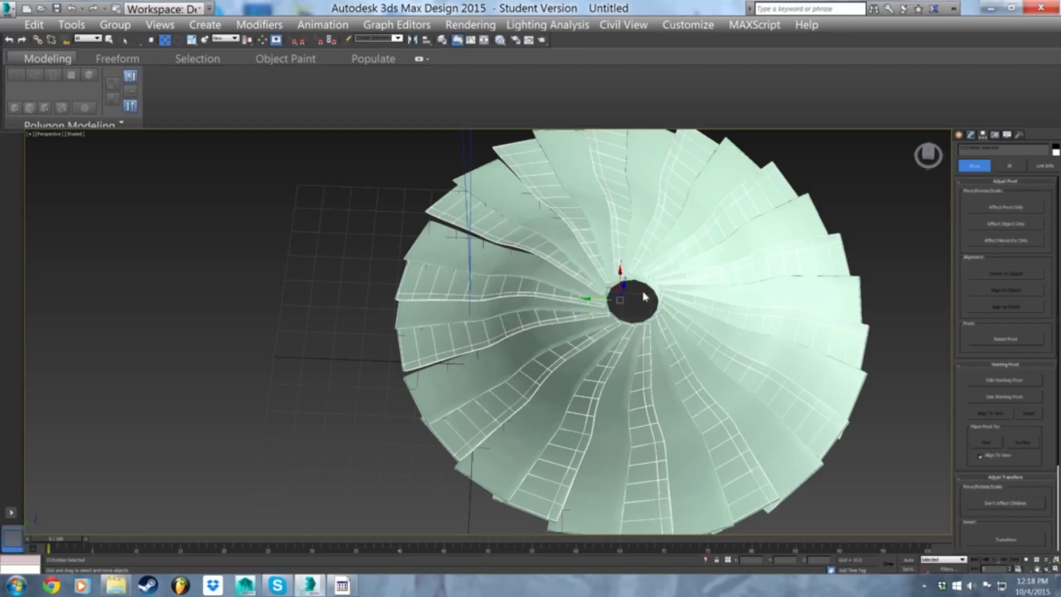
drag(622, 287, 627, 291)
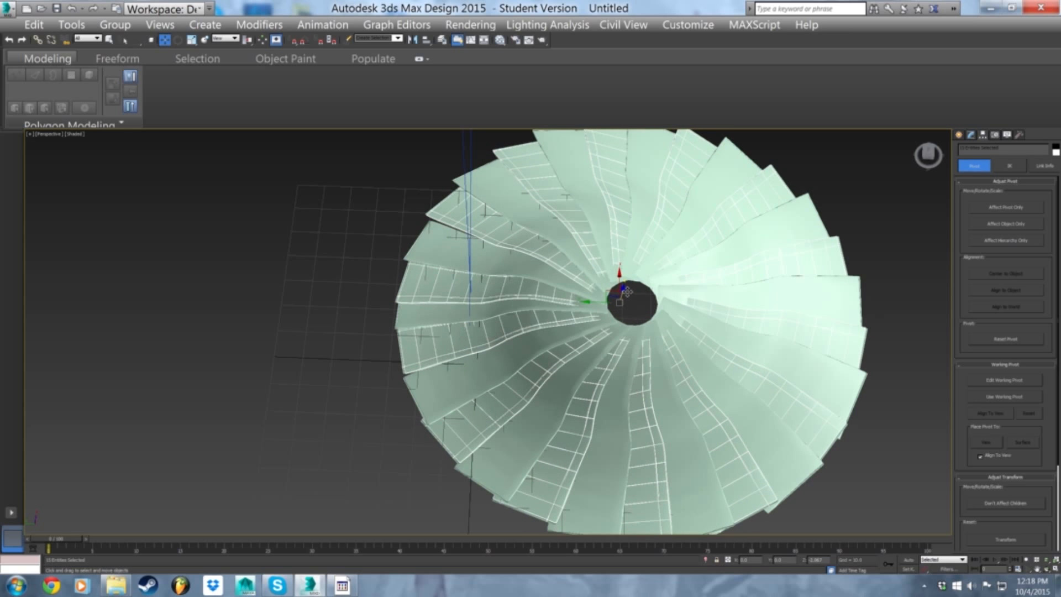
- Compare the fan through the Camera001 and Camera002 views, finishing on Camera001
mouse_move(628, 296)
alt+middle_down()
mouse_move(644, 257)
mouse_move(629, 299)
alt+middle_up()
key(c)
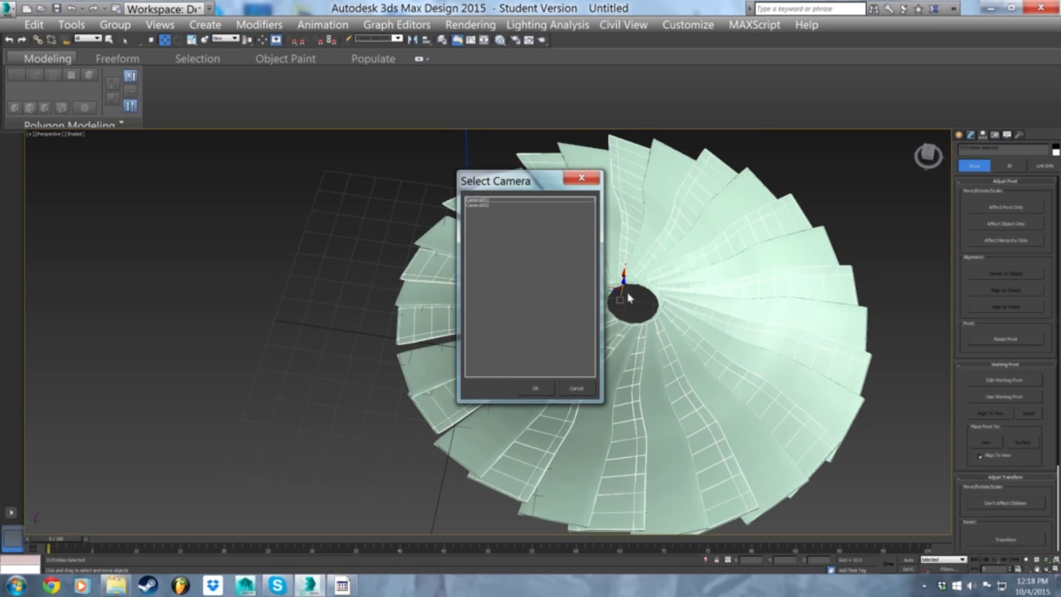
double_click(491, 201)
key(c)
click(493, 206)
double_click(494, 207)
key(c)
double_click(498, 200)
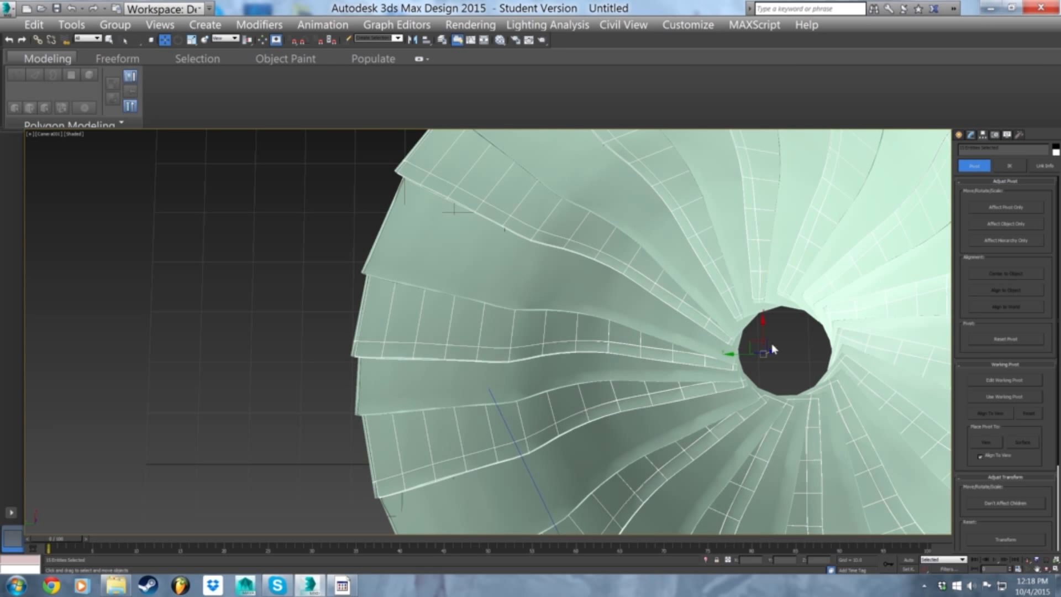
- Select both blade rings and move them sideways until the central hole is near the middle of the camera view
drag(882, 226, 575, 508)
drag(733, 357, 495, 359)
click(565, 375)
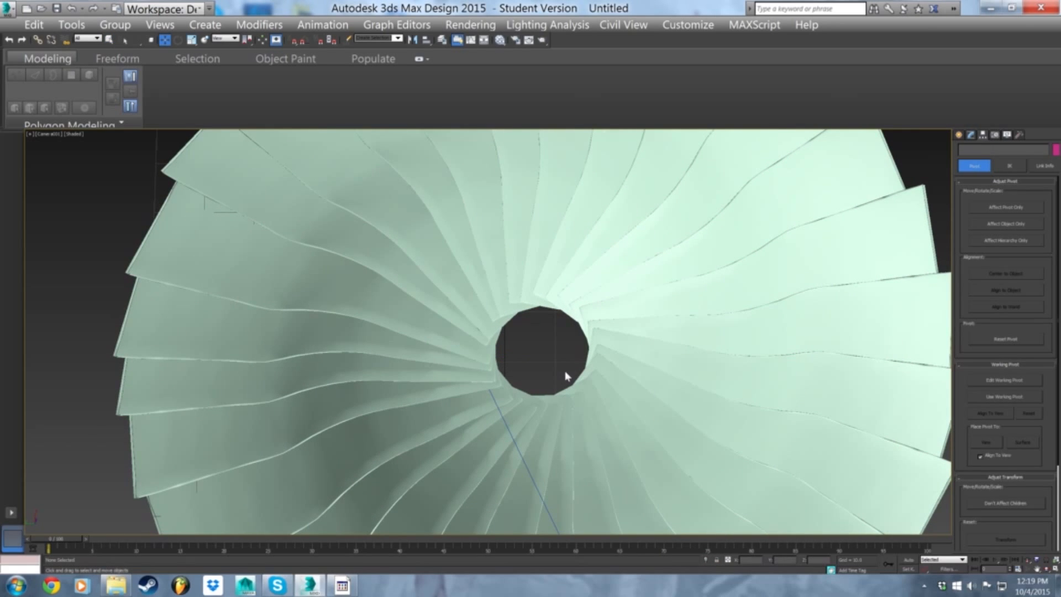
- Select all the blades of both rings and scale them up so the fan fills the camera view, then deselect
click(596, 338)
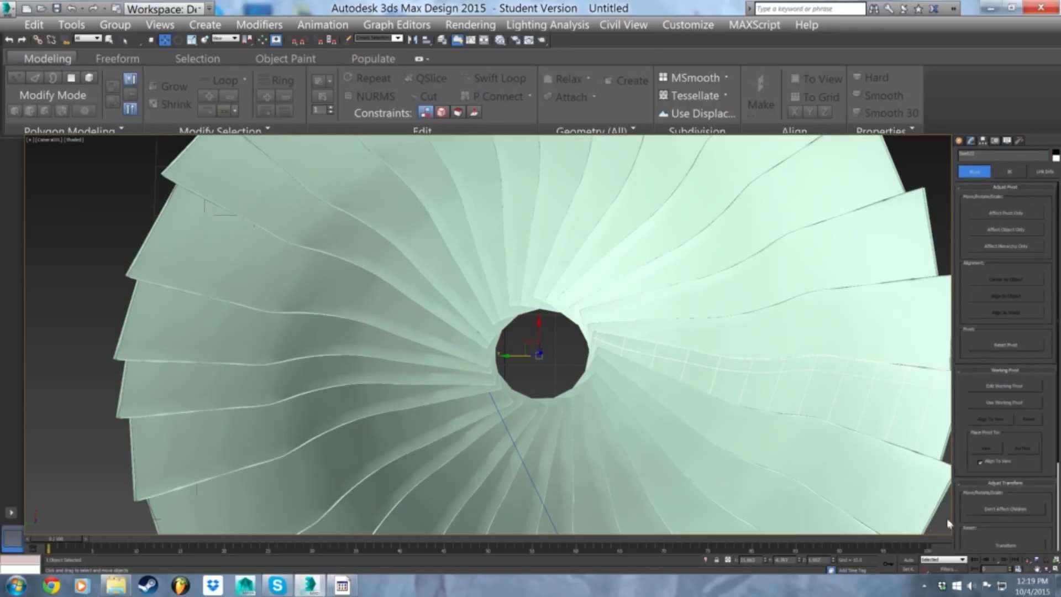
drag(208, 256, 207, 255)
key(r)
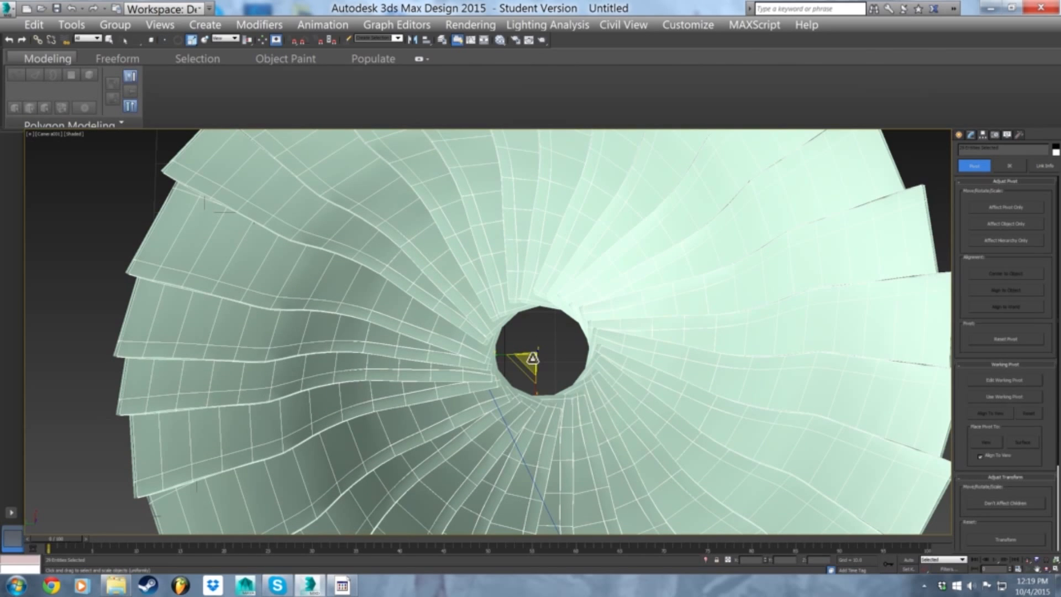
scroll(568, 395, up, 5)
drag(683, 241, 660, 336)
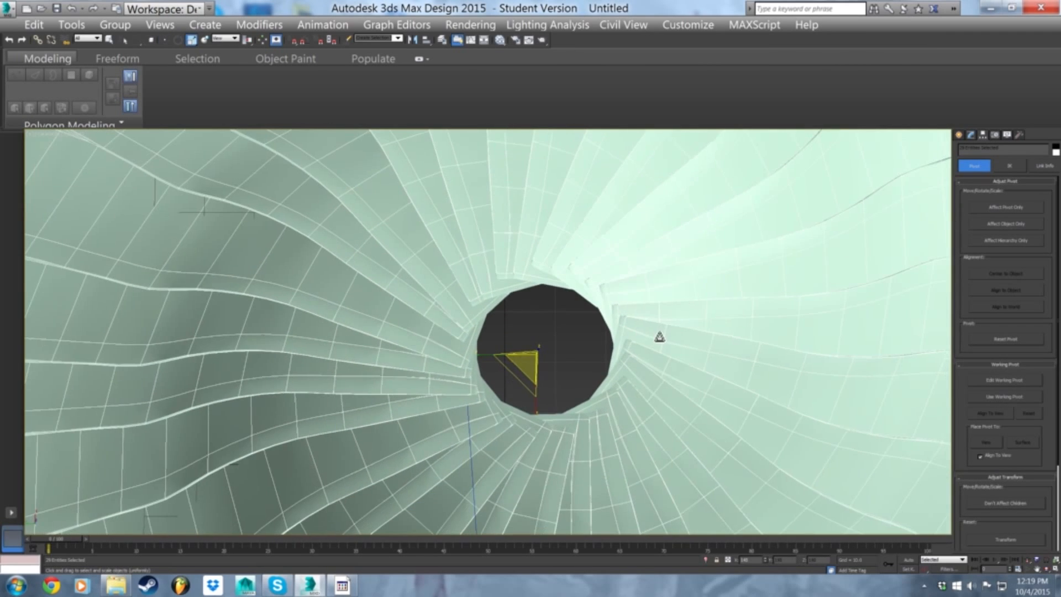
click(575, 363)
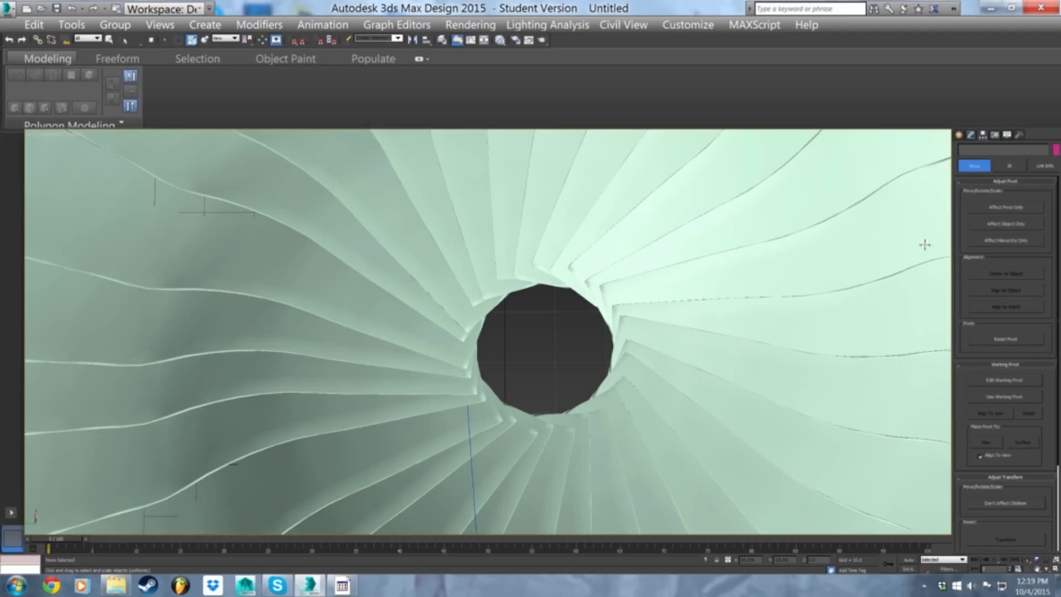
- Create a sphere that nearly fills the fan's central hole and move it to the hole's centre
click(960, 135)
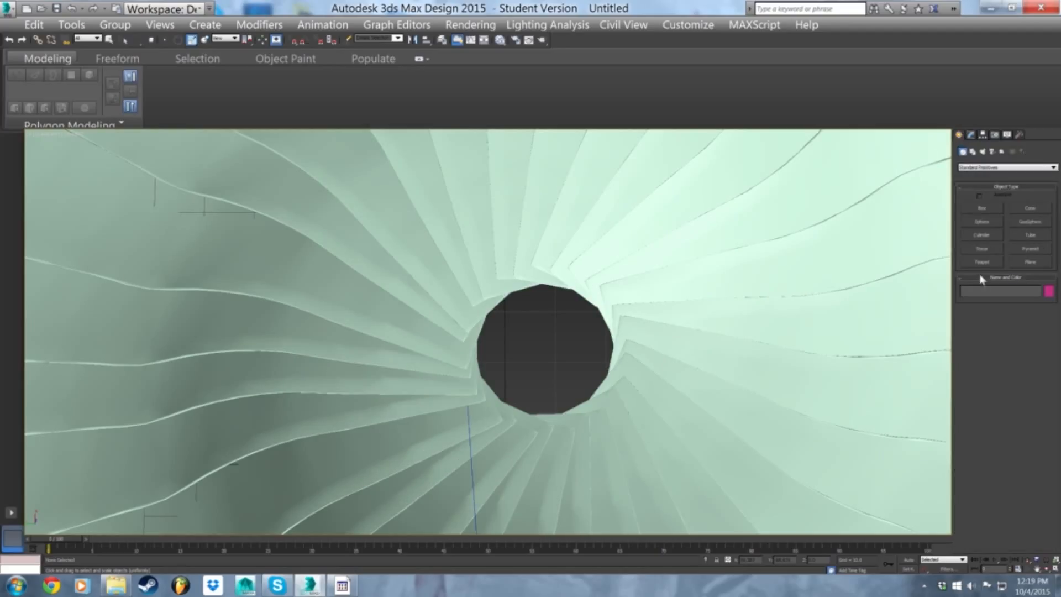
click(986, 235)
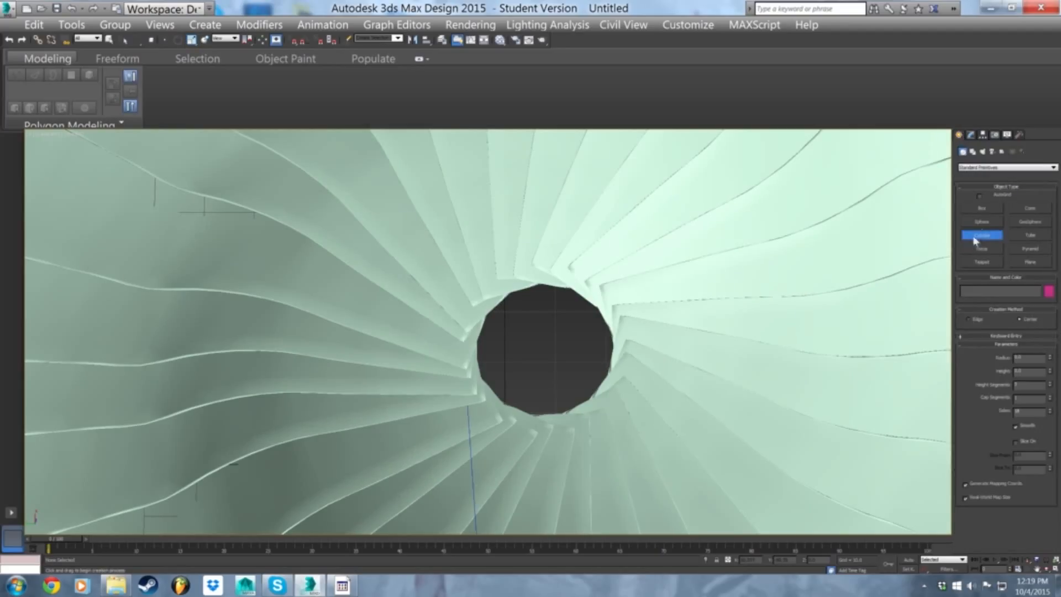
click(982, 222)
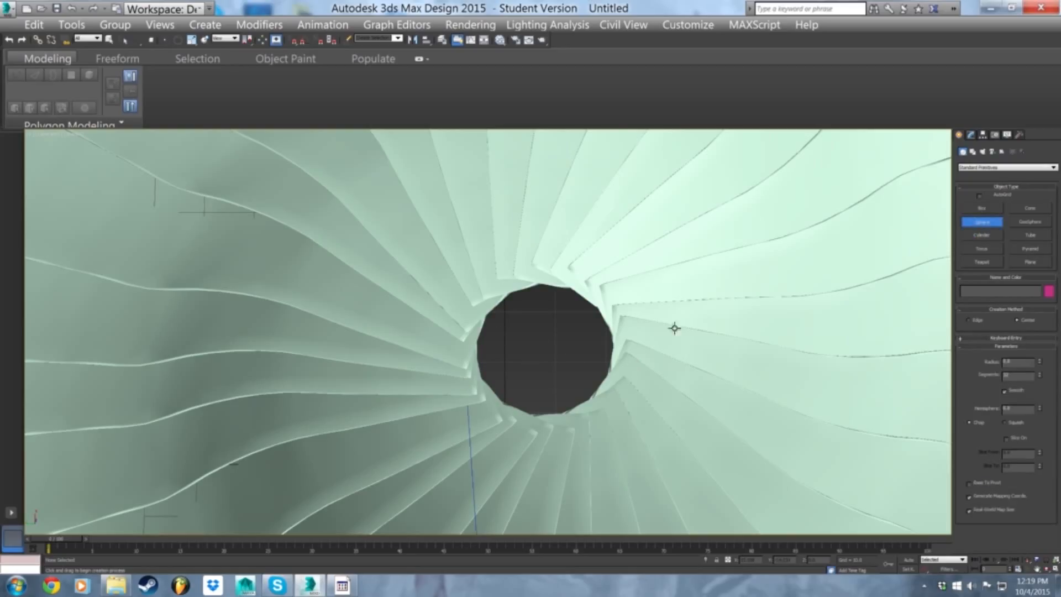
drag(545, 349, 604, 335)
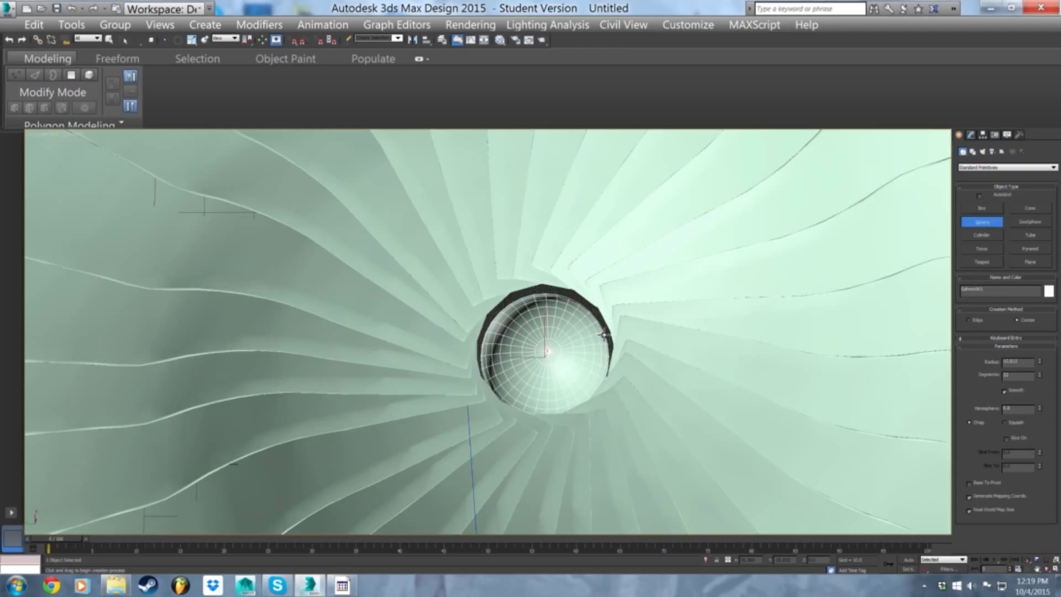
key(w)
drag(548, 330, 550, 322)
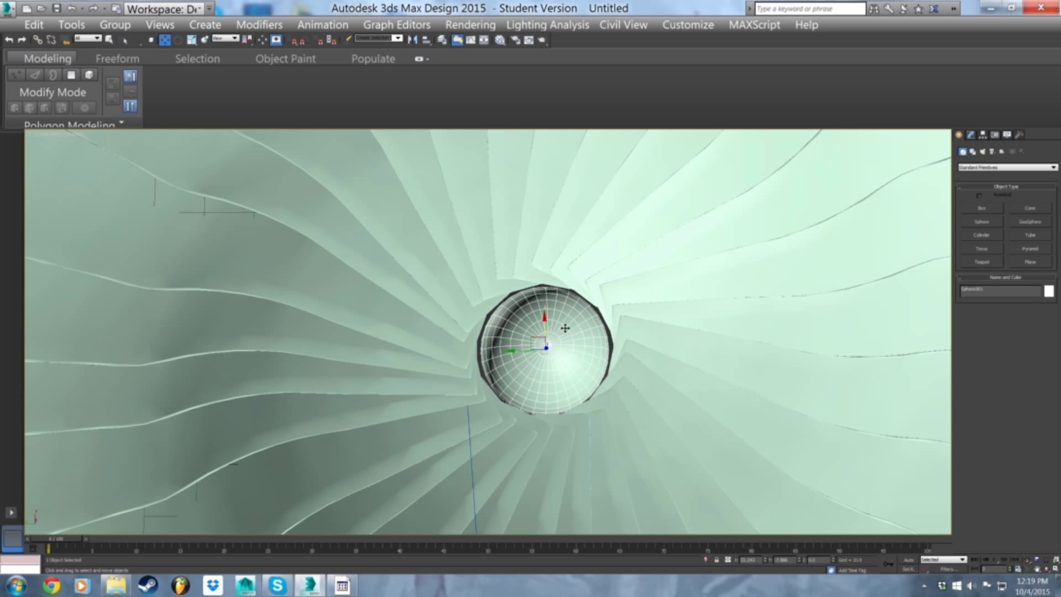
- Raise the sphere vertically so its upper part stands above the blades
click(970, 134)
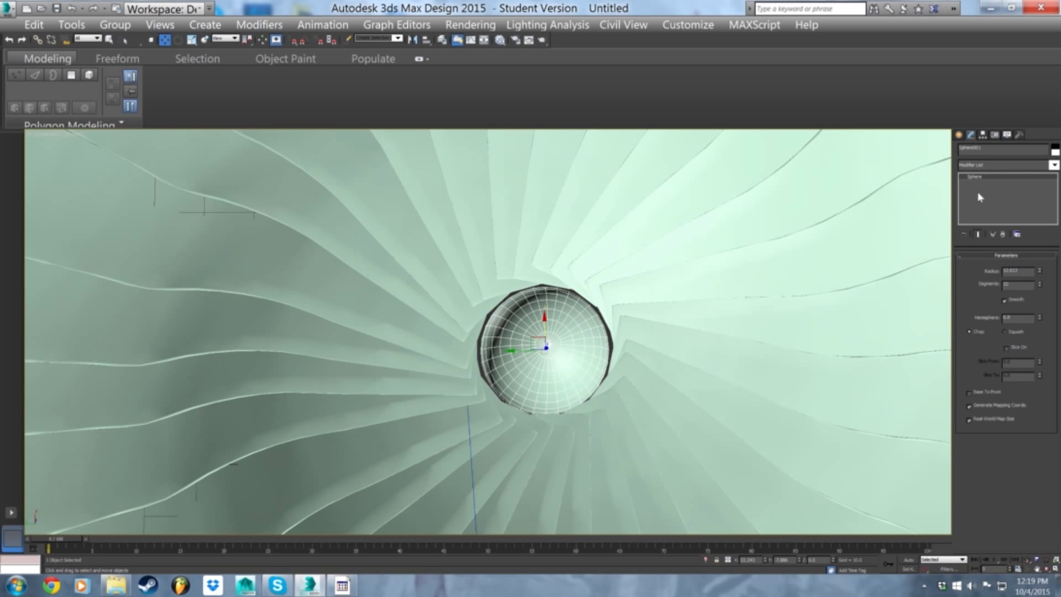
alt+middle_drag(628, 270, 632, 199)
drag(551, 300, 564, 263)
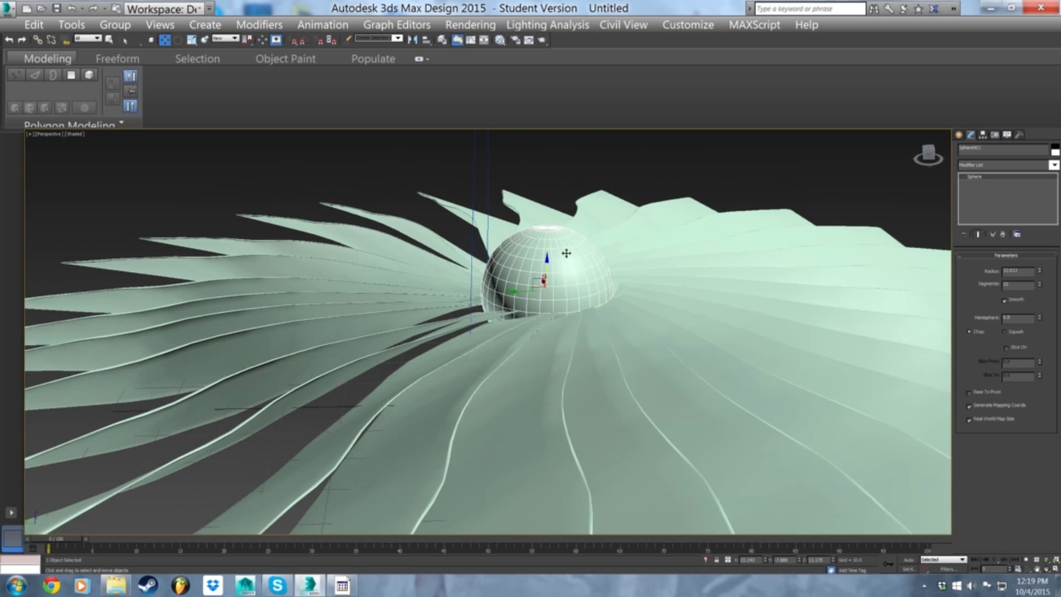
- Convert the sphere to an Editable Poly
scroll(585, 257, up, 5)
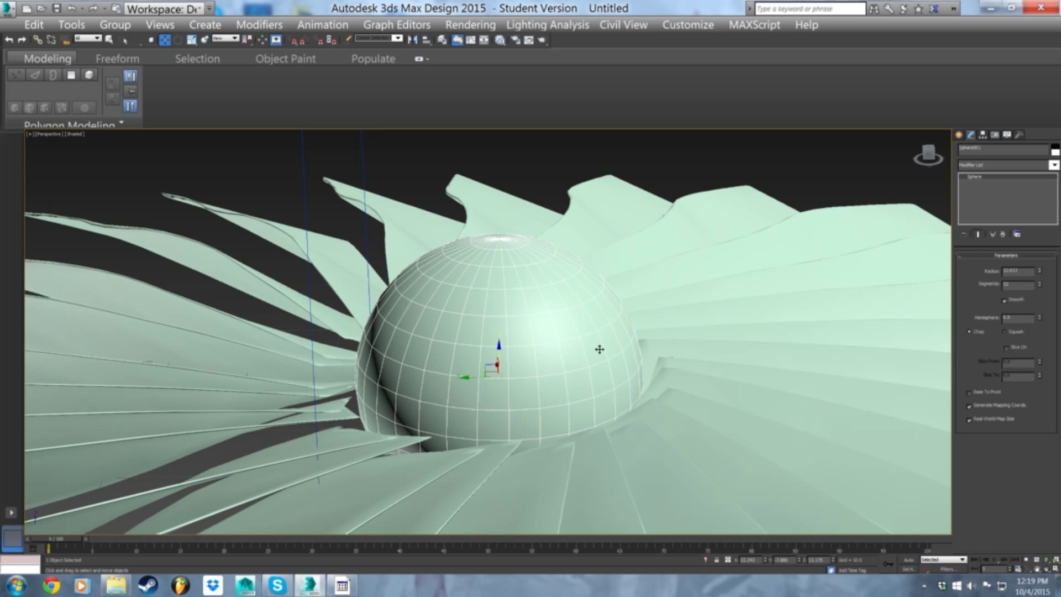
right_click(526, 342)
mouse_move(608, 455)
click(658, 464)
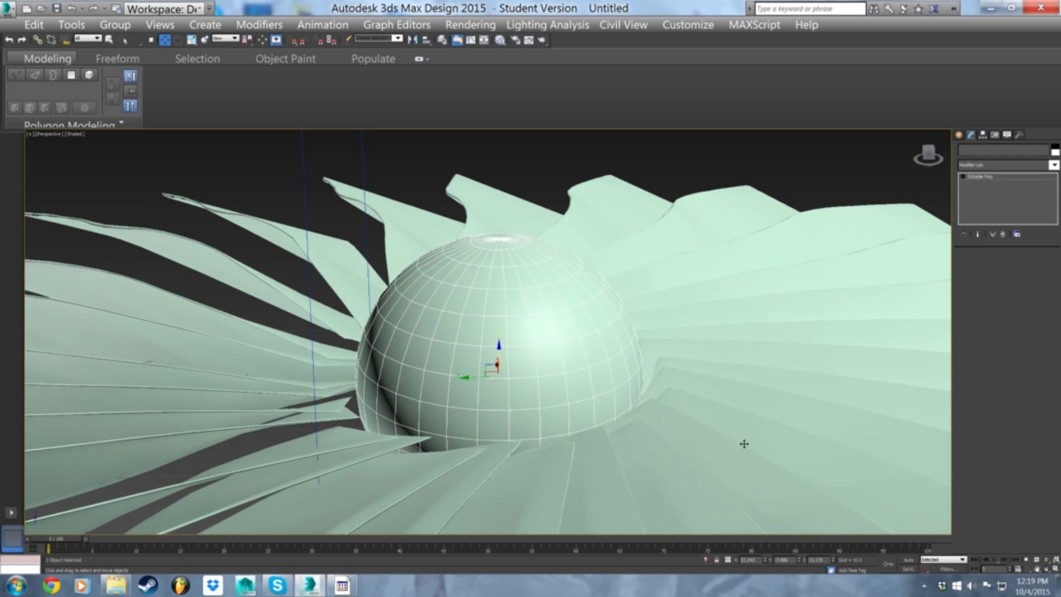
- Delete the sphere's upper polygons above the blades, including the leftover rear rows, to leave an open bowl
mouse_move(615, 220)
alt+middle_down()
mouse_move(616, 181)
mouse_move(616, 201)
alt+middle_up()
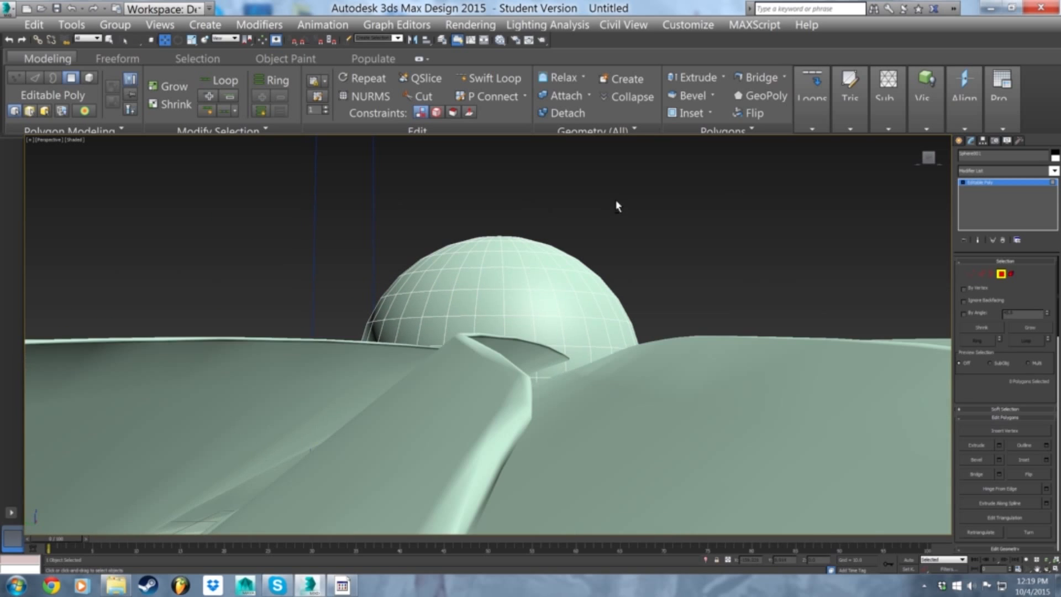
alt+middle_drag(728, 223, 737, 231)
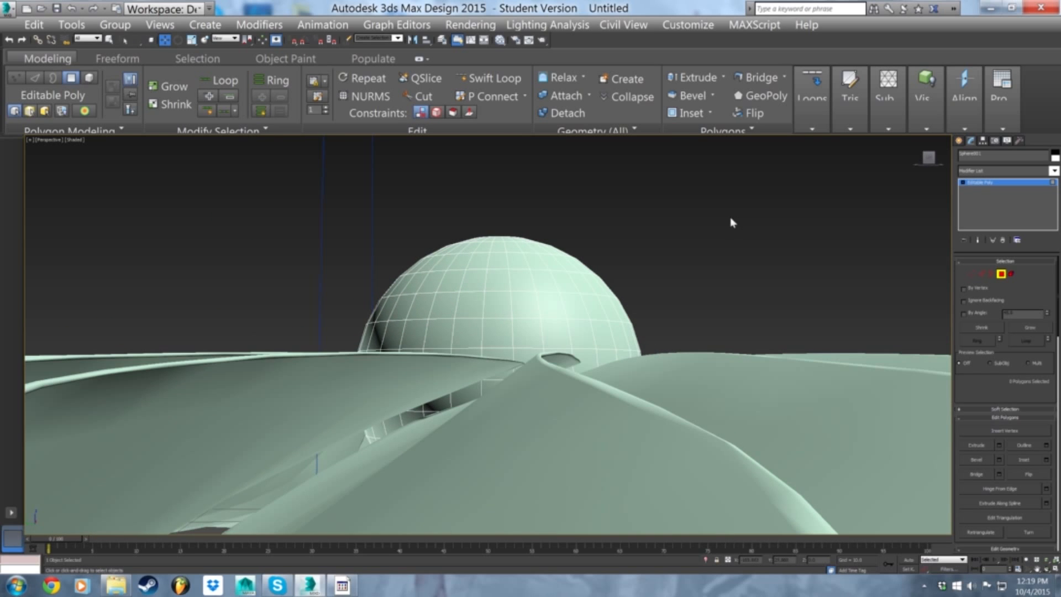
drag(378, 278, 378, 308)
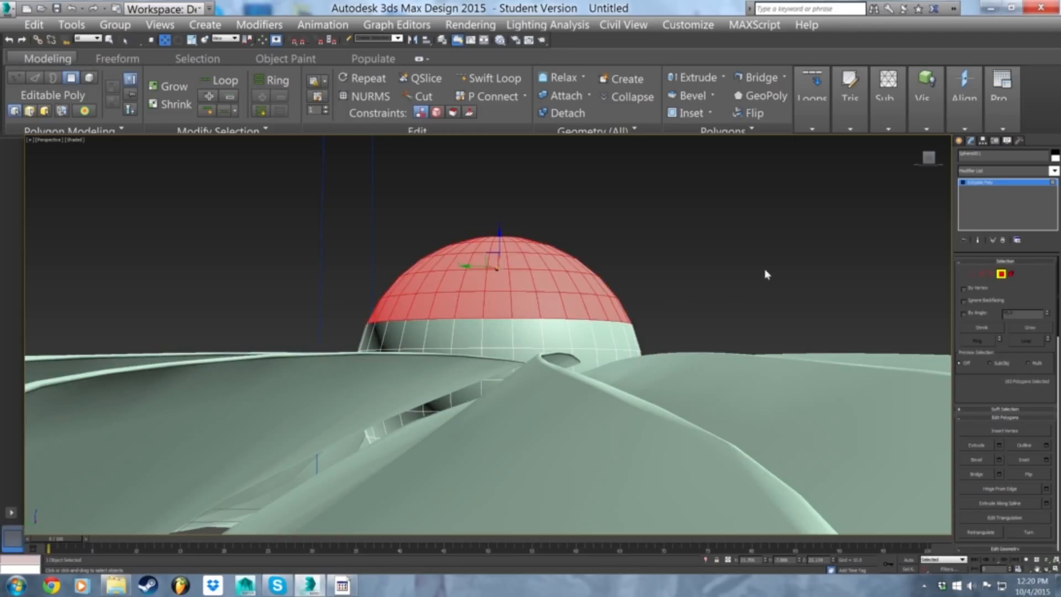
key(Delete)
click(982, 274)
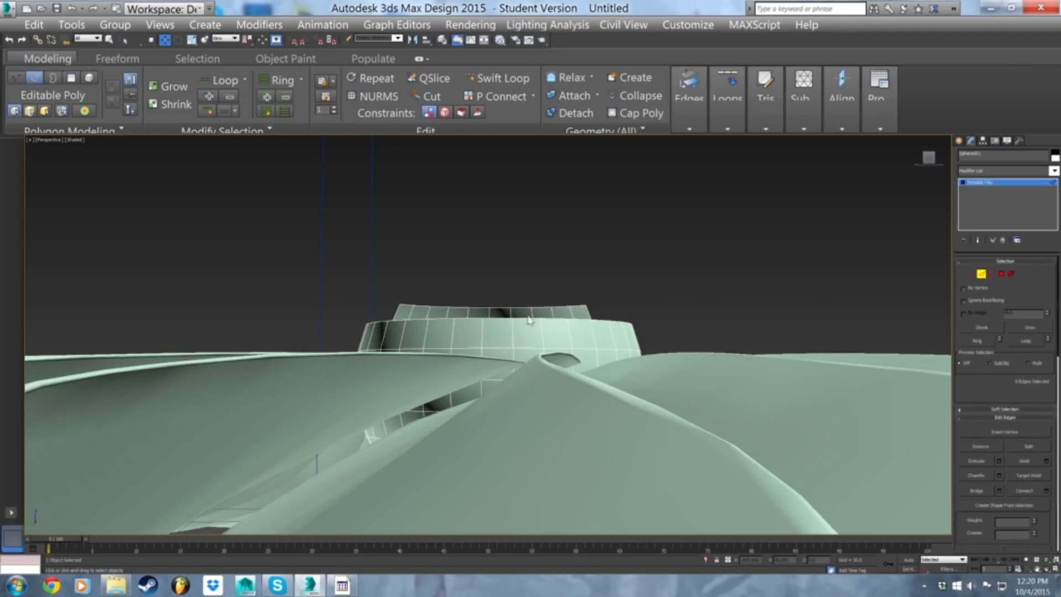
alt+middle_drag(568, 309, 569, 308)
click(1002, 274)
drag(590, 285, 354, 313)
key(Delete)
- Select the edge loop around the bowl's open rim, try scaling it outward, and undo the scaling
click(981, 274)
double_click(498, 323)
mouse_move(497, 323)
alt+middle_down()
mouse_move(497, 362)
mouse_move(491, 335)
alt+middle_up()
drag(491, 336, 489, 339)
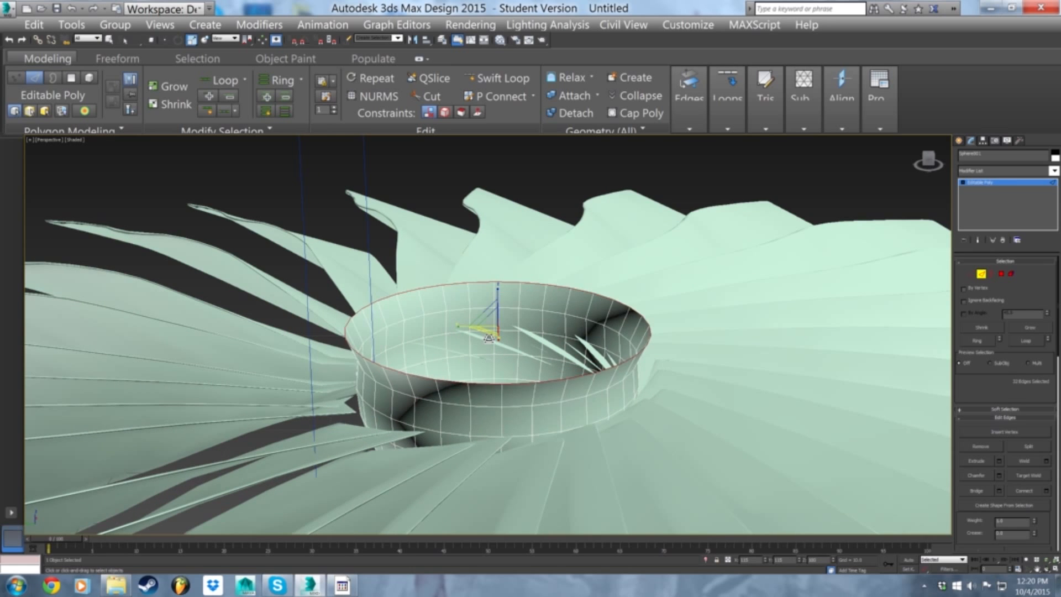
key(ctrl+z)
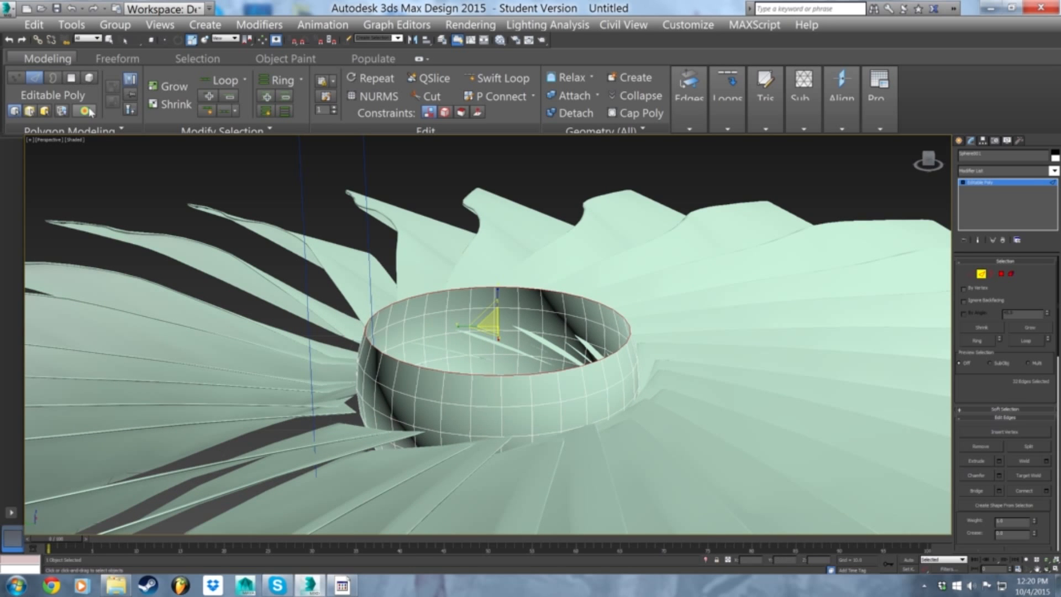
- Enable soft selection with a falloff of about 8.6 and scale the bowl's rim slightly outward
click(84, 111)
click(304, 257)
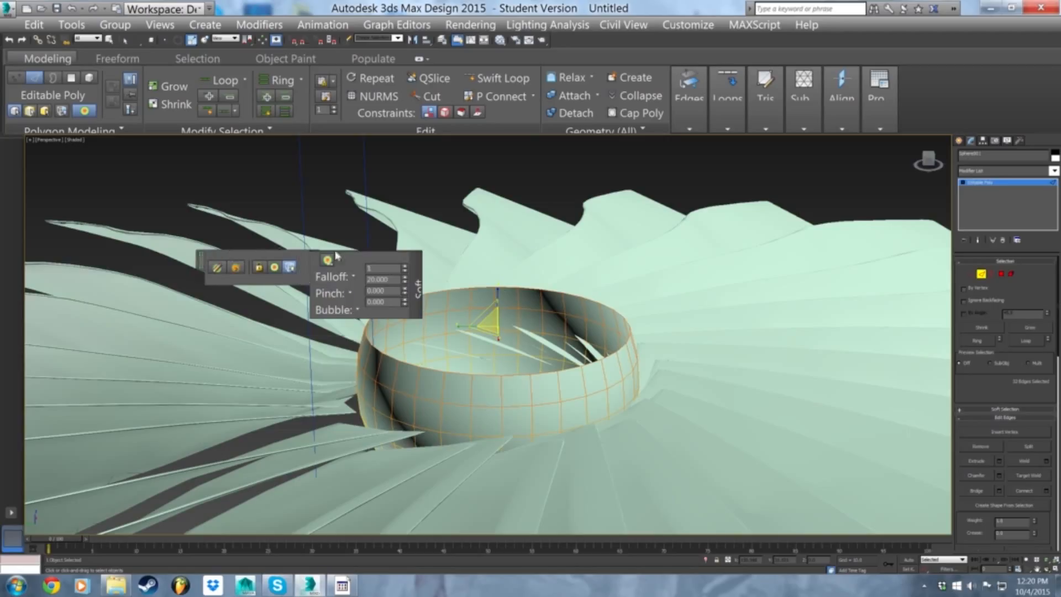
drag(406, 283, 423, 324)
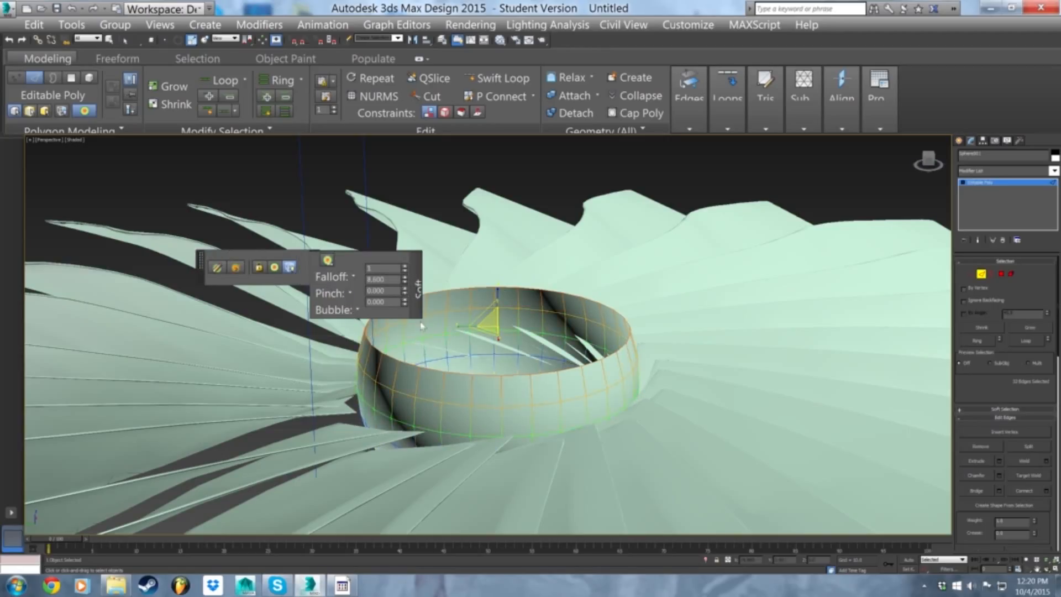
drag(488, 330, 487, 334)
- Reduce the soft selection falloff to about 4.5 and flare the bowl's rim further outward
mouse_move(307, 276)
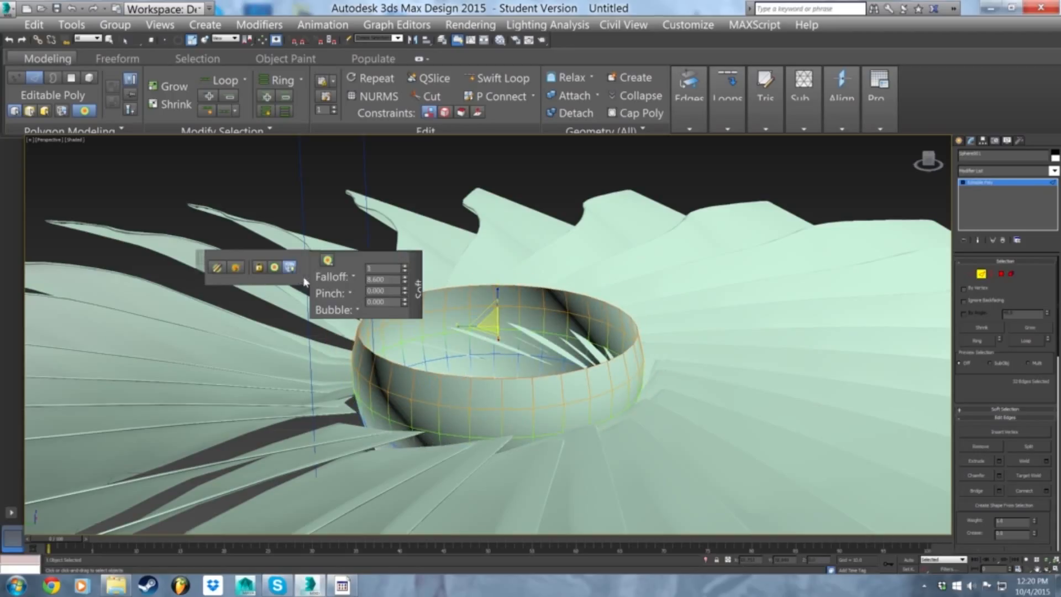
drag(404, 283, 414, 299)
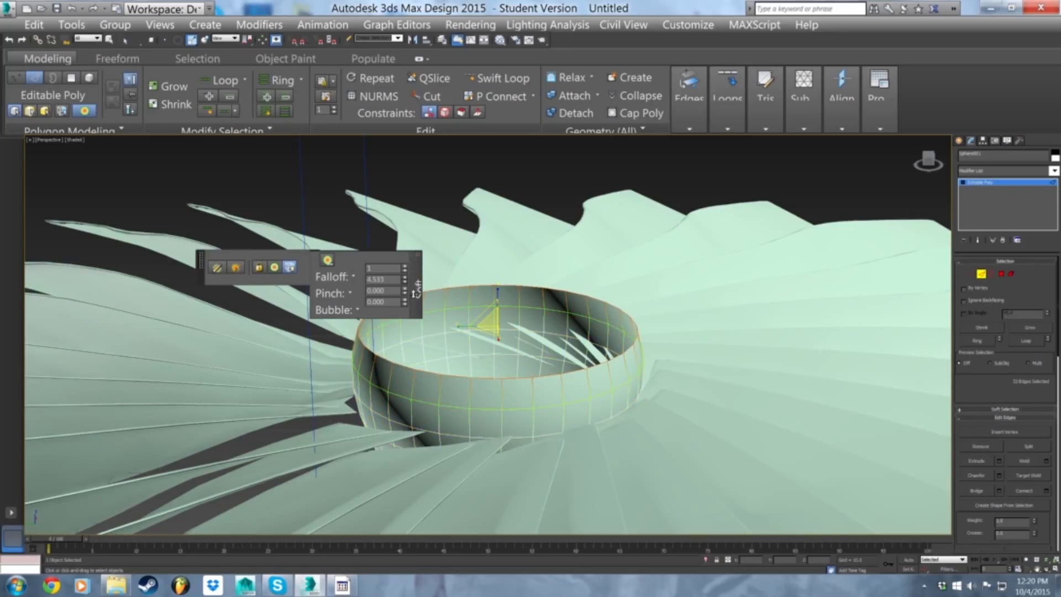
drag(490, 343, 488, 338)
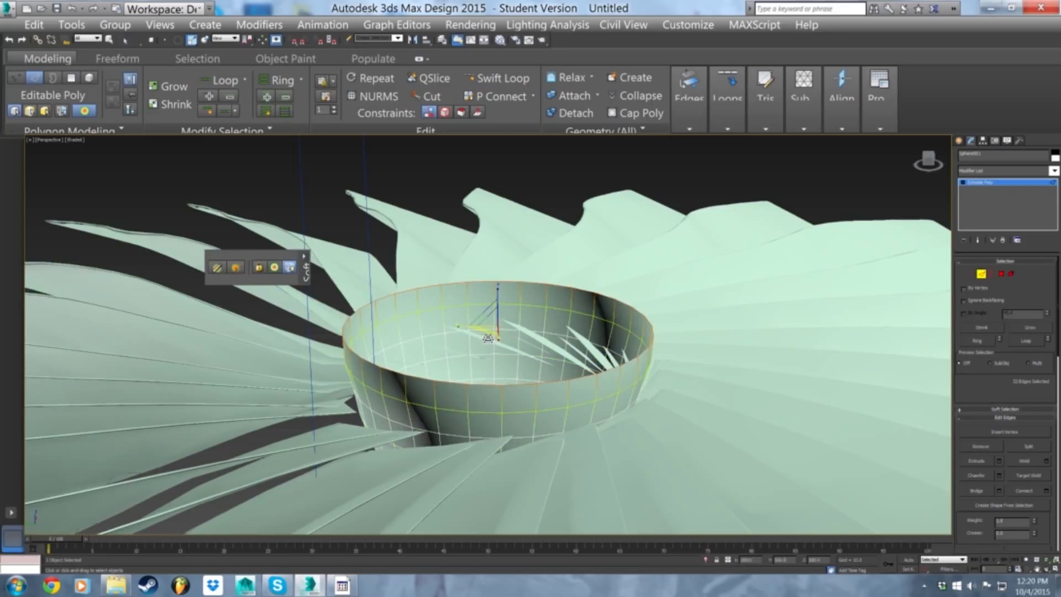
click(981, 274)
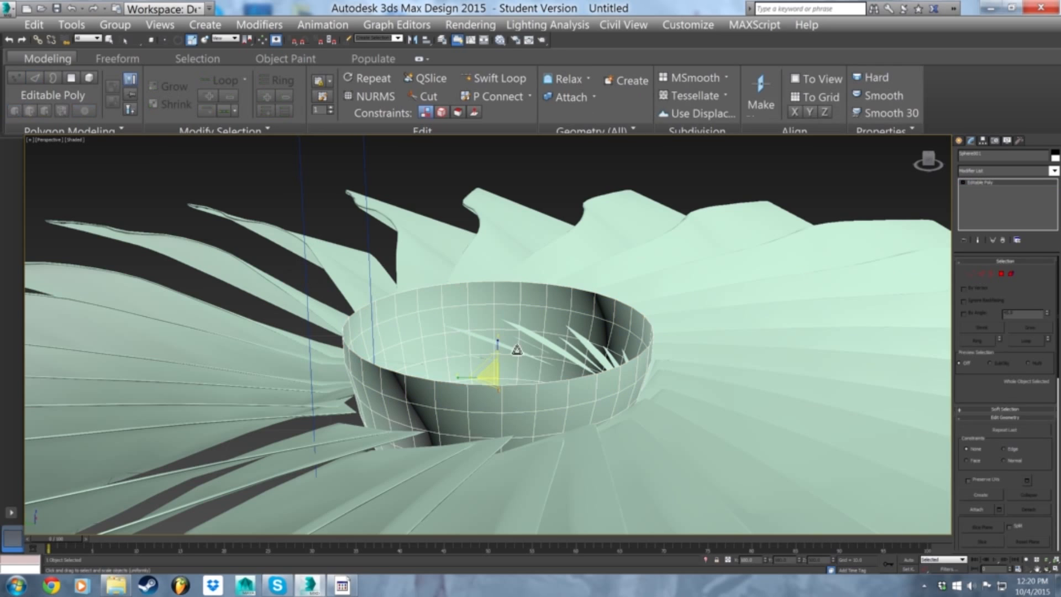
click(1001, 274)
alt+middle_drag(596, 387, 597, 354)
drag(723, 423, 225, 581)
alt+middle_drag(576, 417, 578, 430)
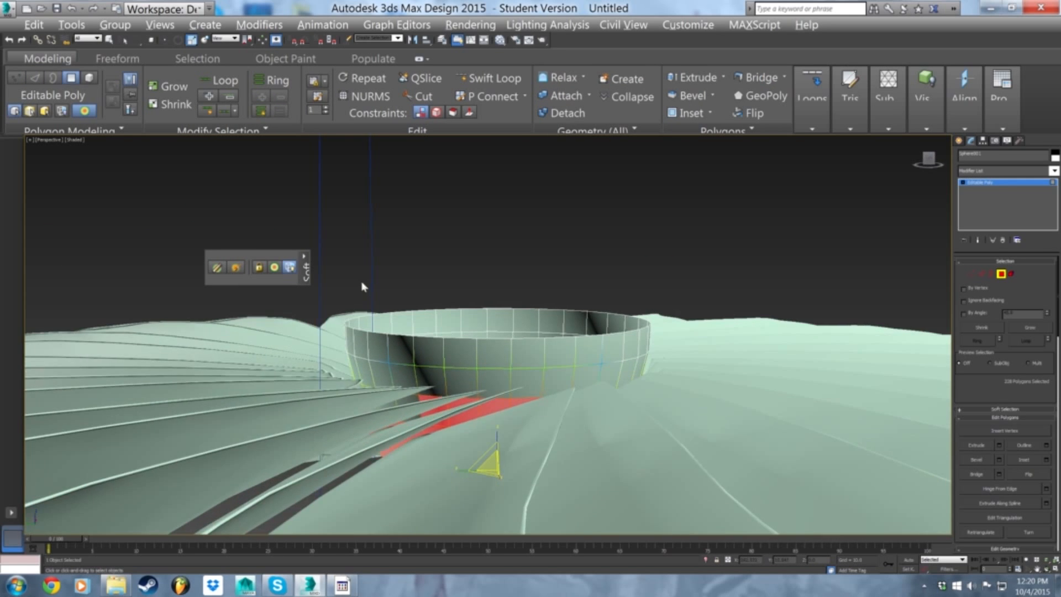
alt+middle_drag(364, 285, 369, 329)
alt+middle_drag(512, 340, 512, 327)
- Select the bowl's lower vertices and scale them inward with soft selection to narrow its base
click(970, 274)
alt+middle_drag(388, 503, 387, 459)
alt+middle_drag(719, 365, 660, 326)
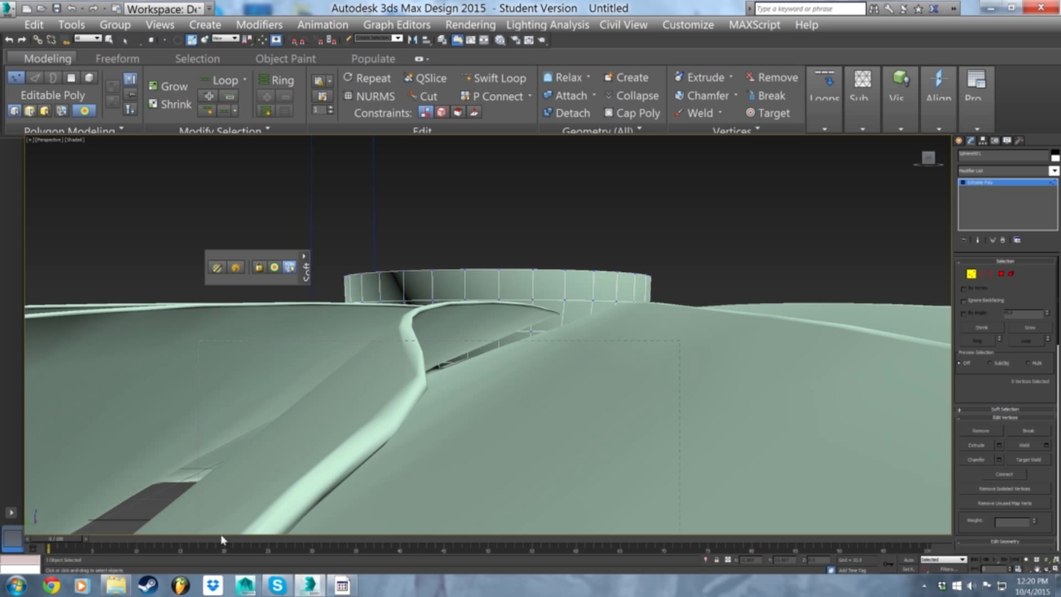
drag(46, 590, 47, 590)
alt+middle_drag(558, 356, 543, 417)
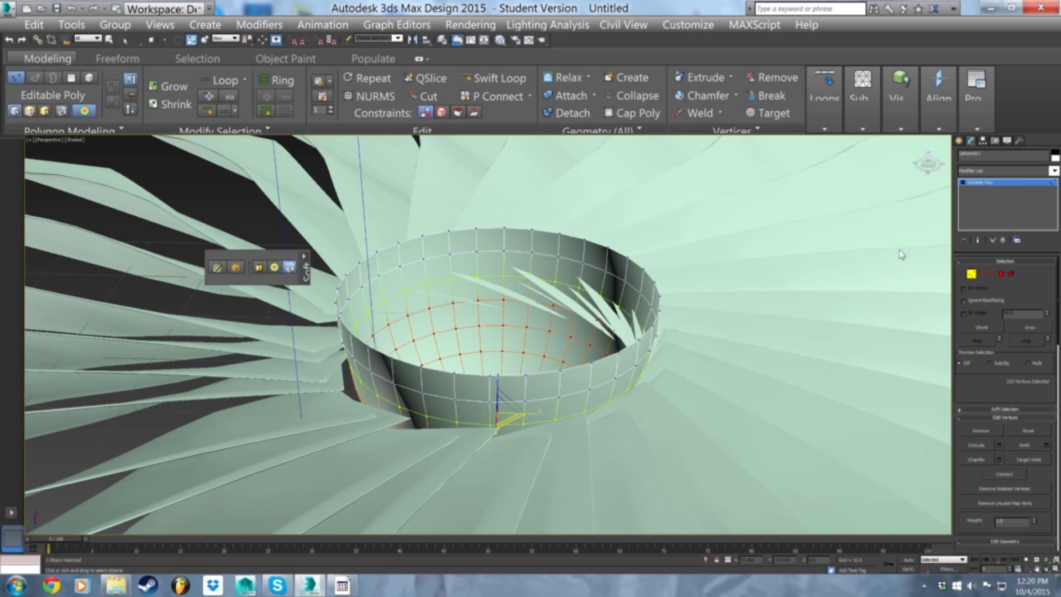
alt+middle_drag(549, 386, 671, 310)
drag(499, 426, 488, 435)
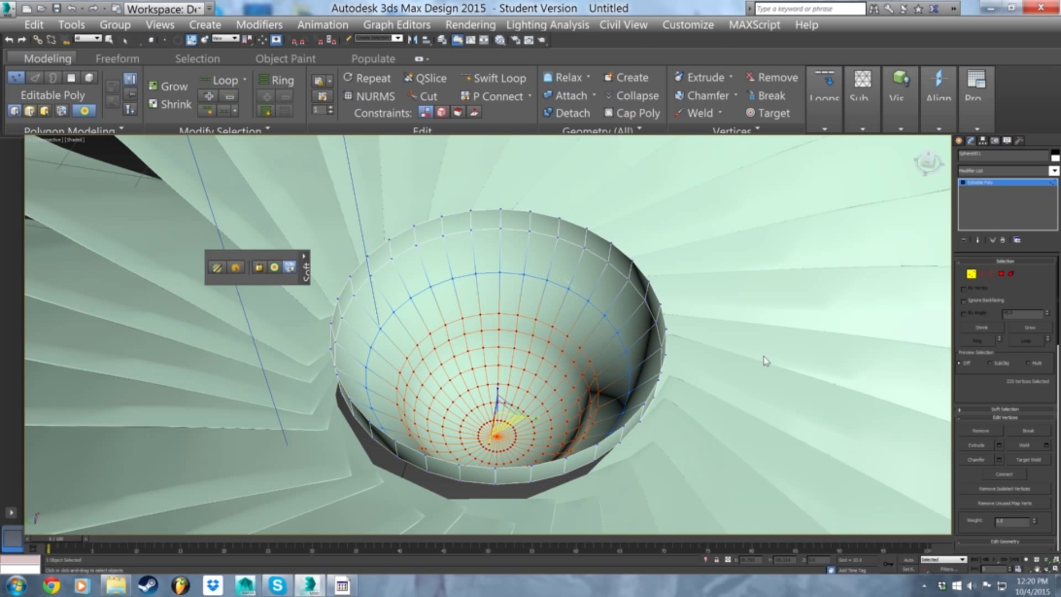
click(970, 275)
- Check the reshaped central bowl through the Camera001 view and bring up the standard primitives
key(c)
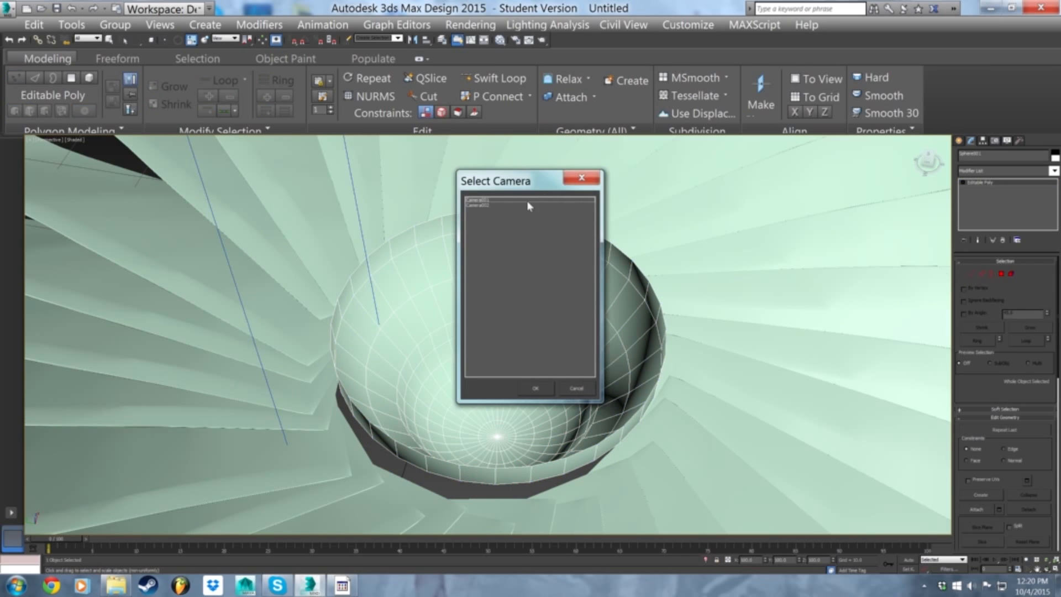
double_click(526, 201)
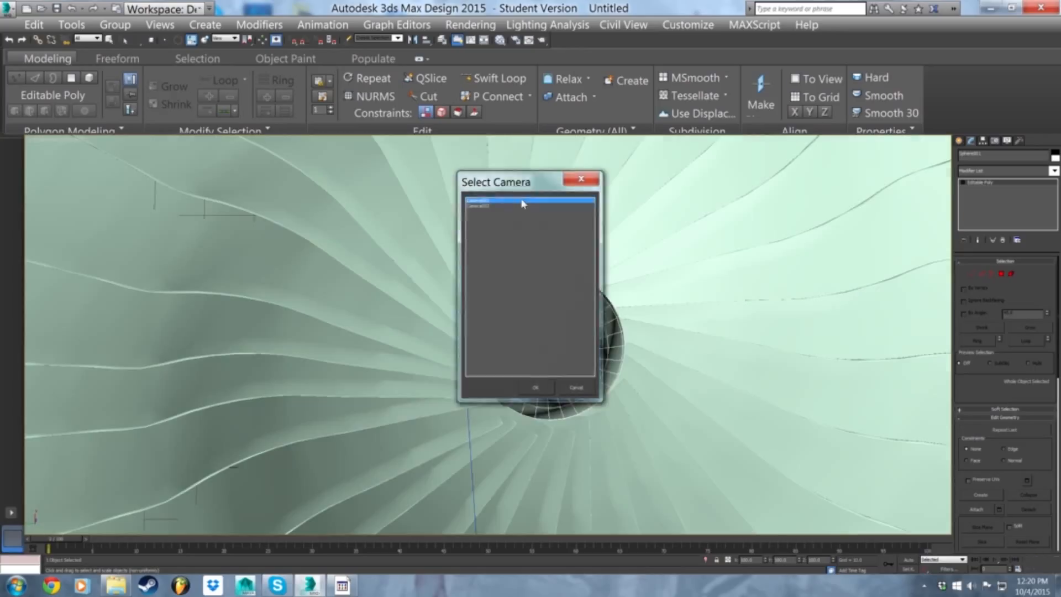
click(960, 142)
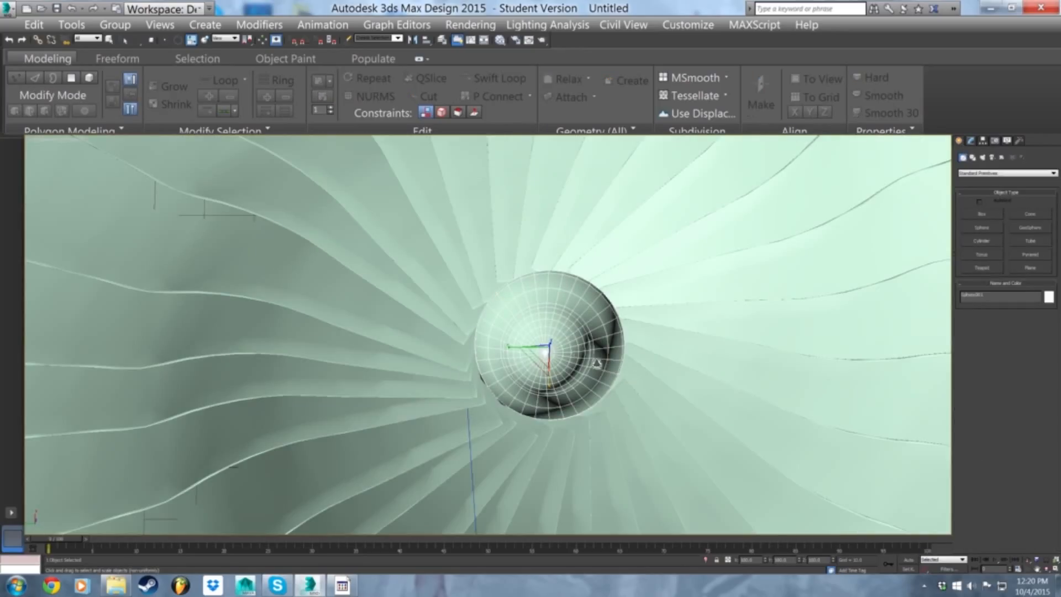
- Add a Shell modifier to the central bowl and reduce its outer amount to about 0.34
click(971, 141)
click(994, 172)
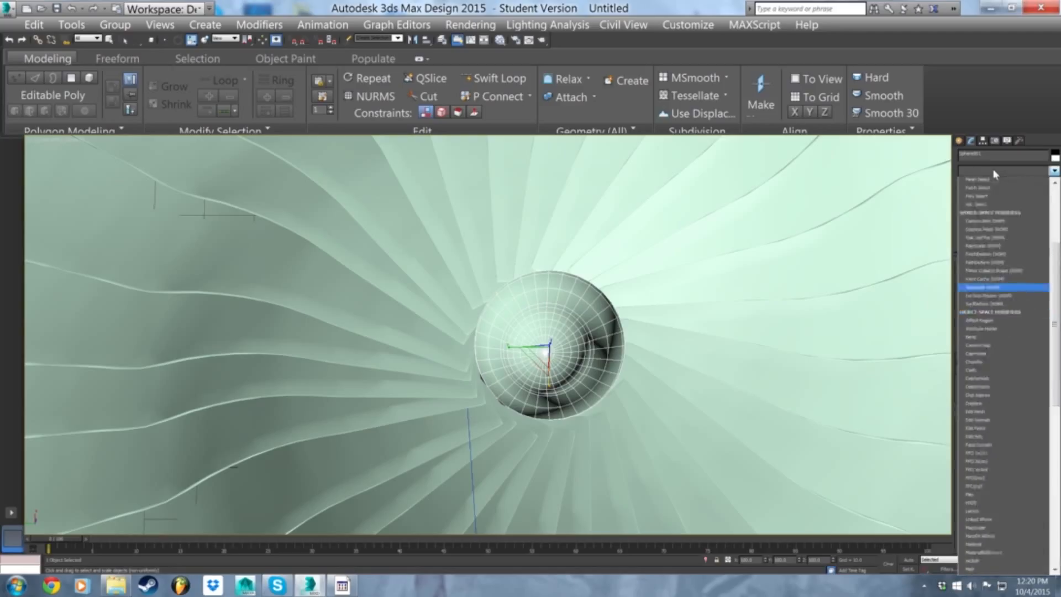
click(979, 290)
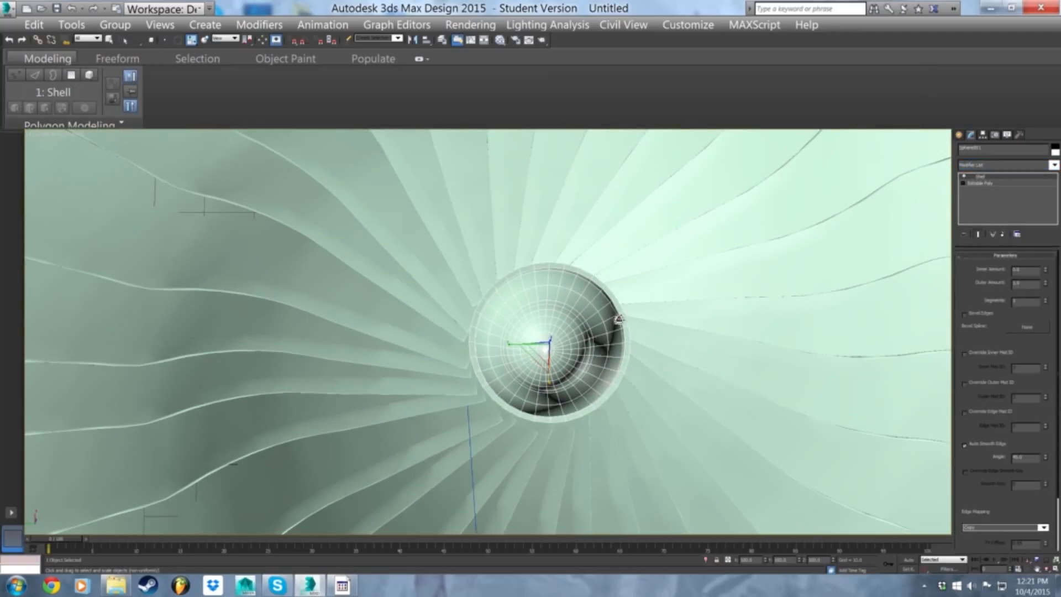
drag(1046, 288, 1047, 312)
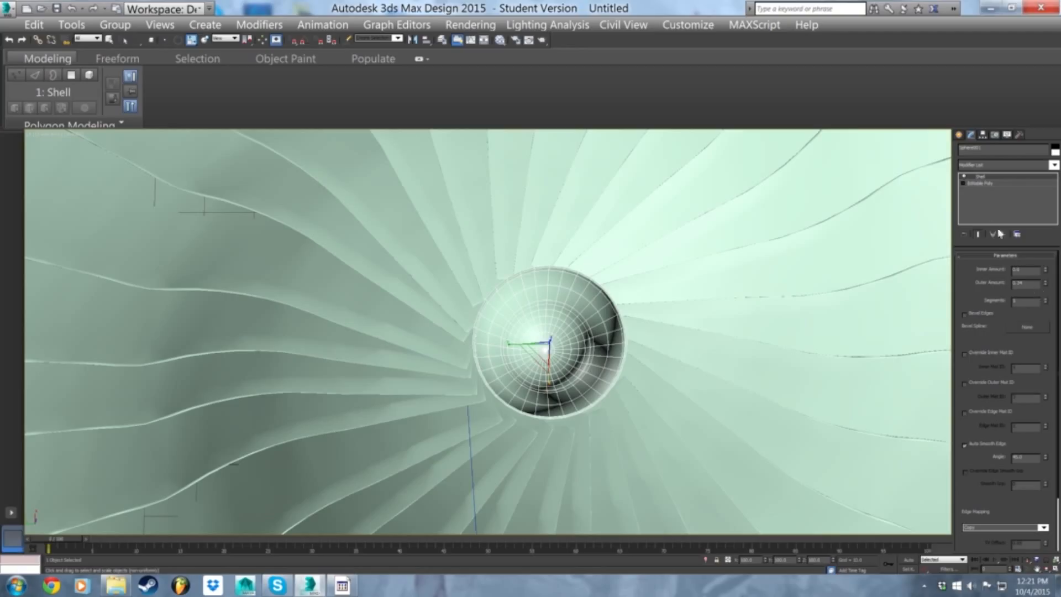
- Test-render the camera view with the bowl's Shell modifier off and on, and check the framing with safe frames
key(shift+q)
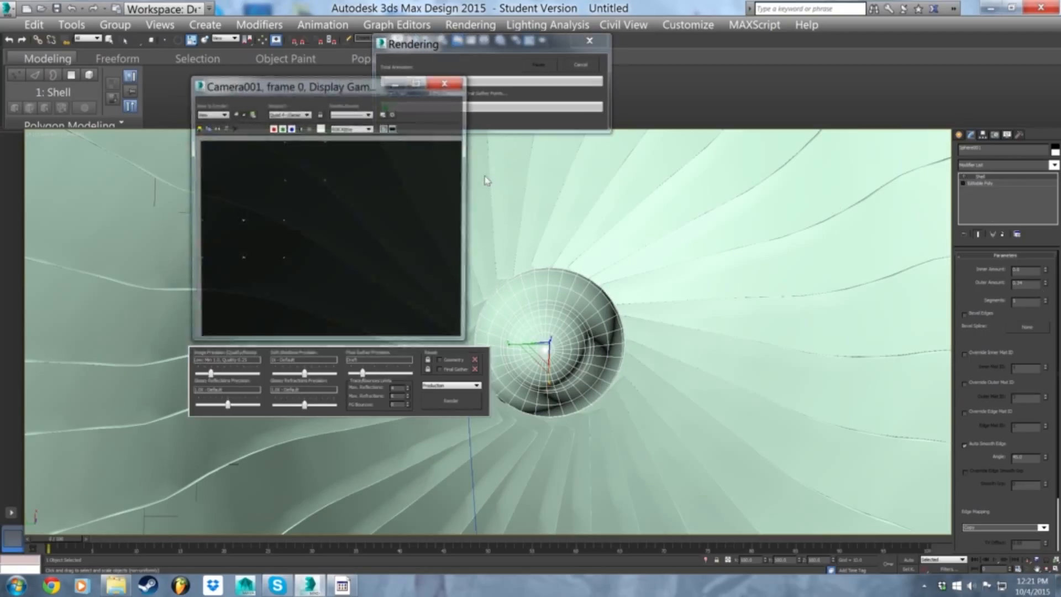
click(447, 83)
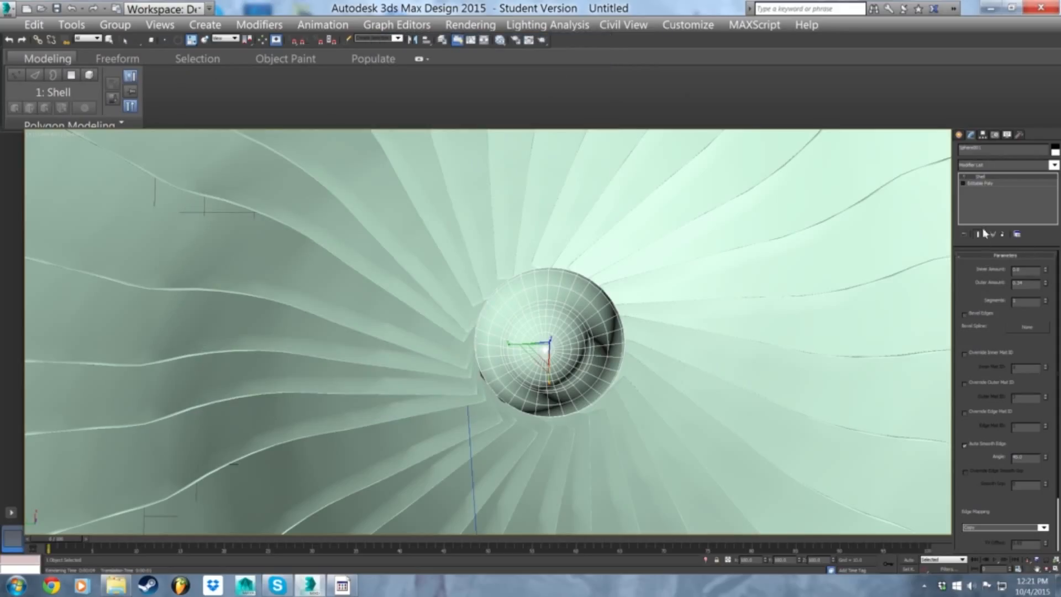
key(shift+q)
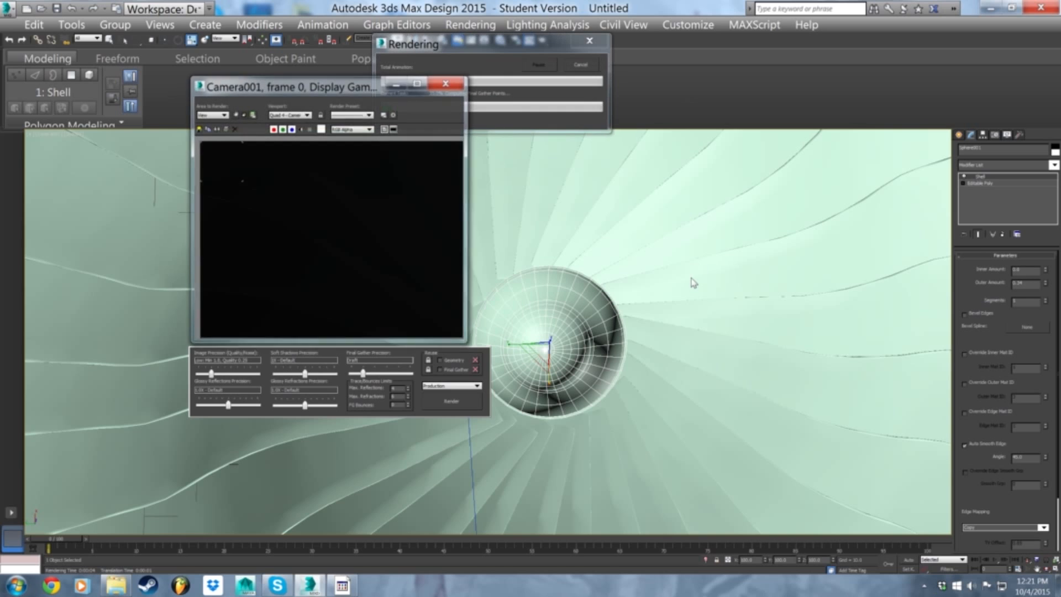
click(459, 82)
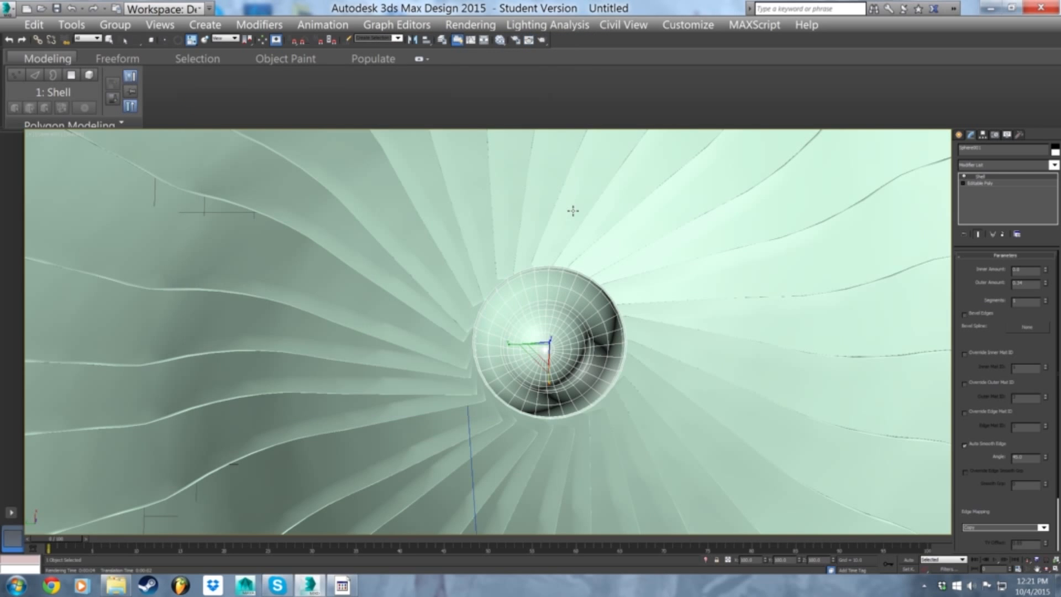
key(shift+f)
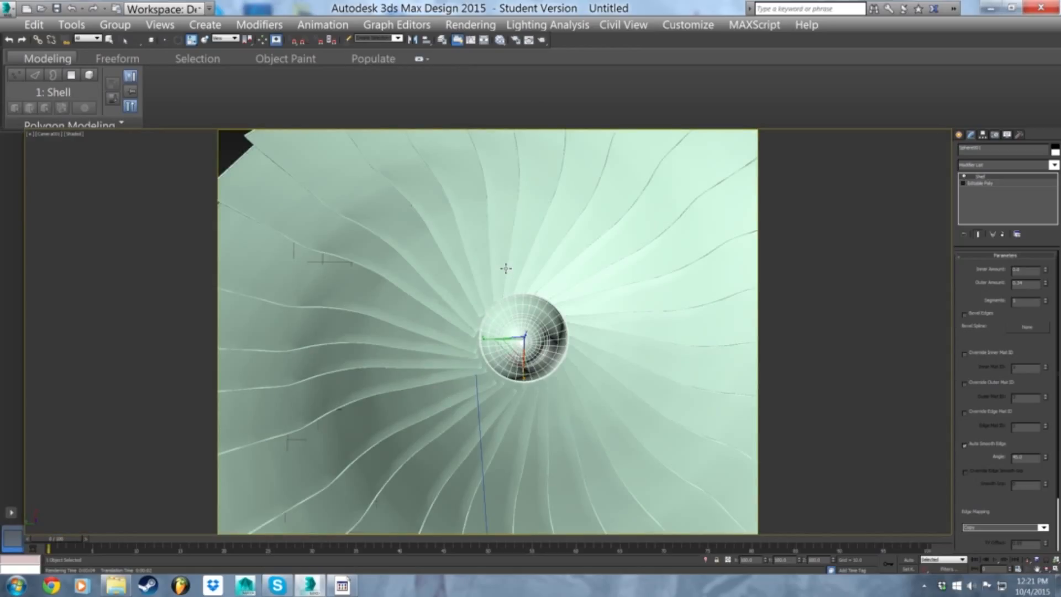
key(shift+f)
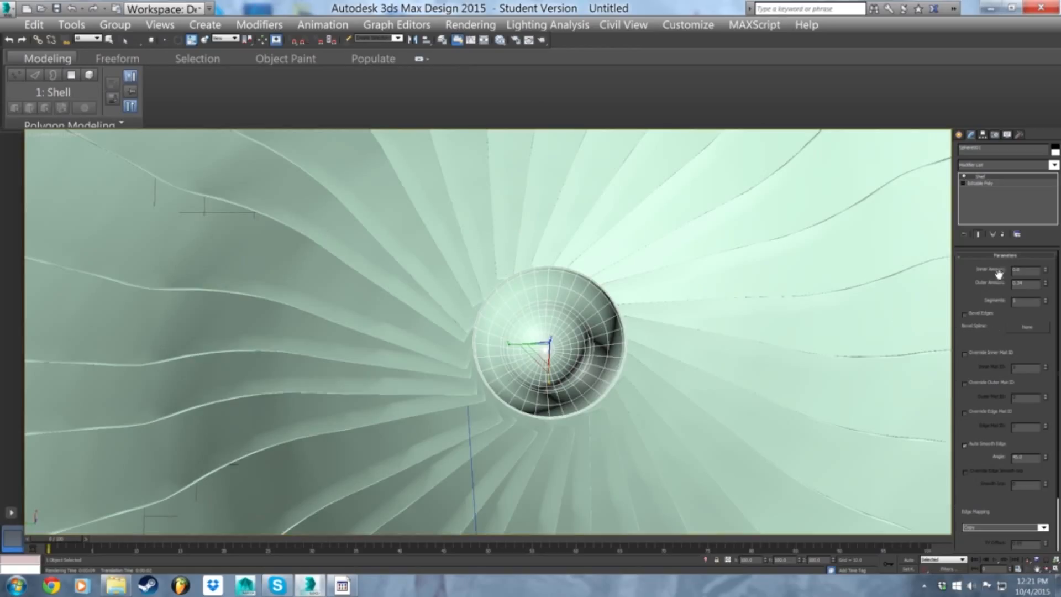
- Create a sphere centred inside the bowl, slightly smaller than the bowl's rim
click(975, 184)
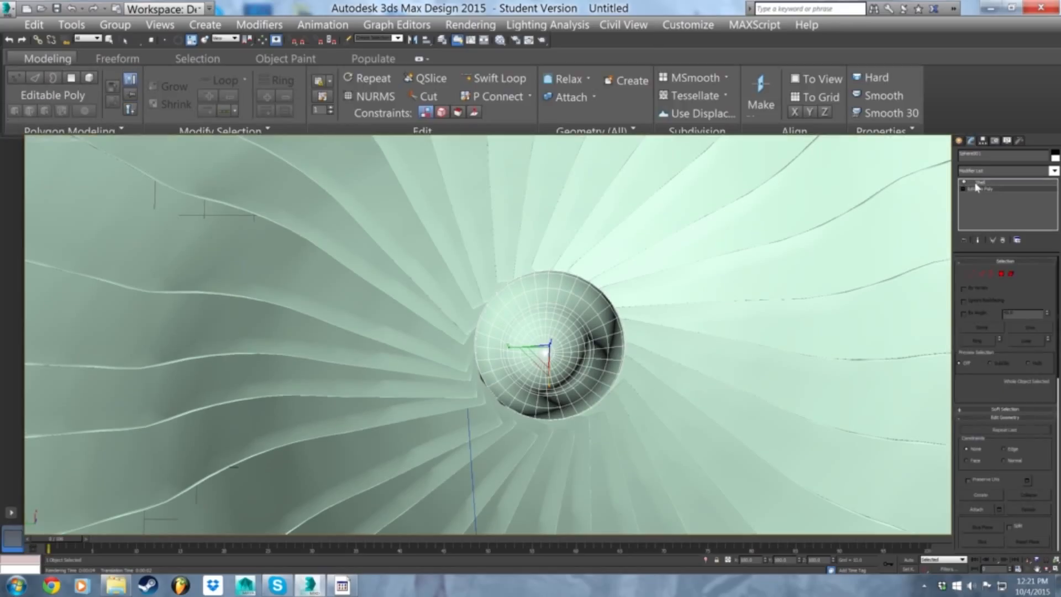
click(960, 141)
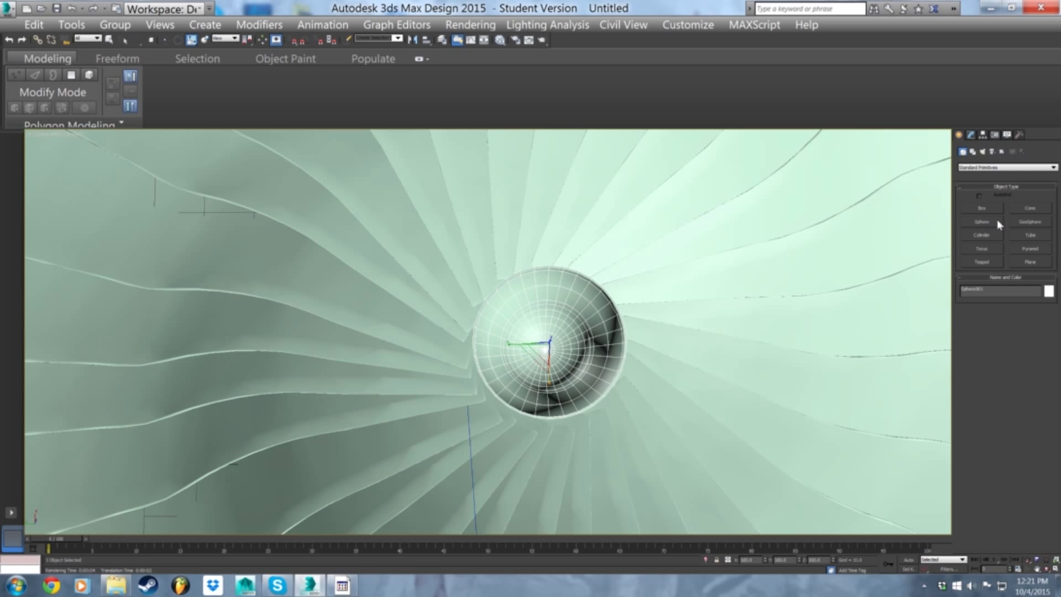
click(982, 221)
drag(549, 342, 633, 337)
key(w)
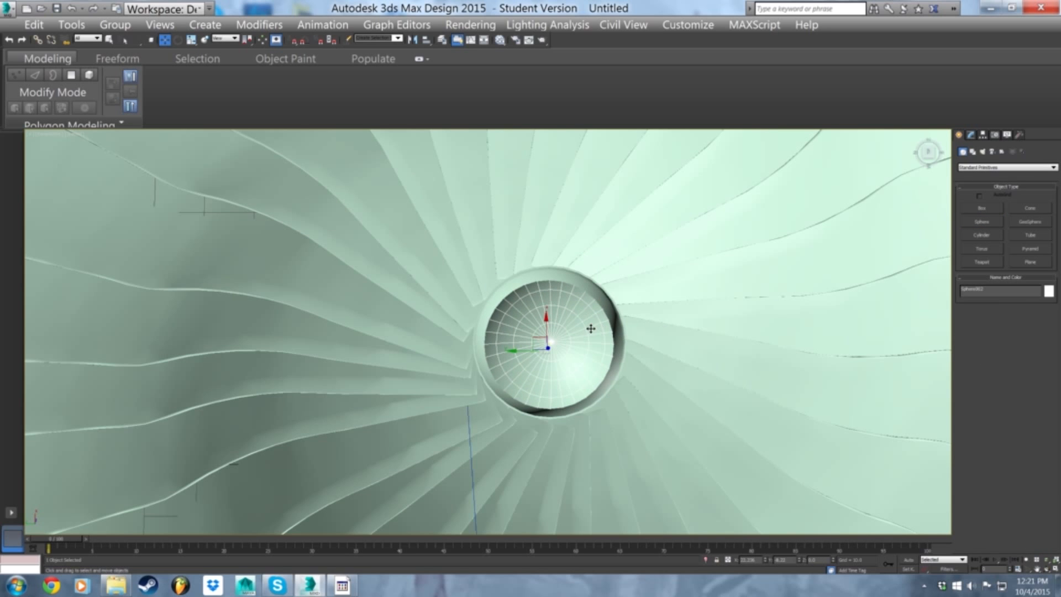
- Raise the sphere along Z so its dome protrudes above the bowl's rim
alt+middle_drag(533, 334, 542, 315)
drag(546, 327, 549, 260)
key(r)
drag(532, 300, 532, 300)
key(w)
drag(552, 252, 547, 279)
key(r)
key(w)
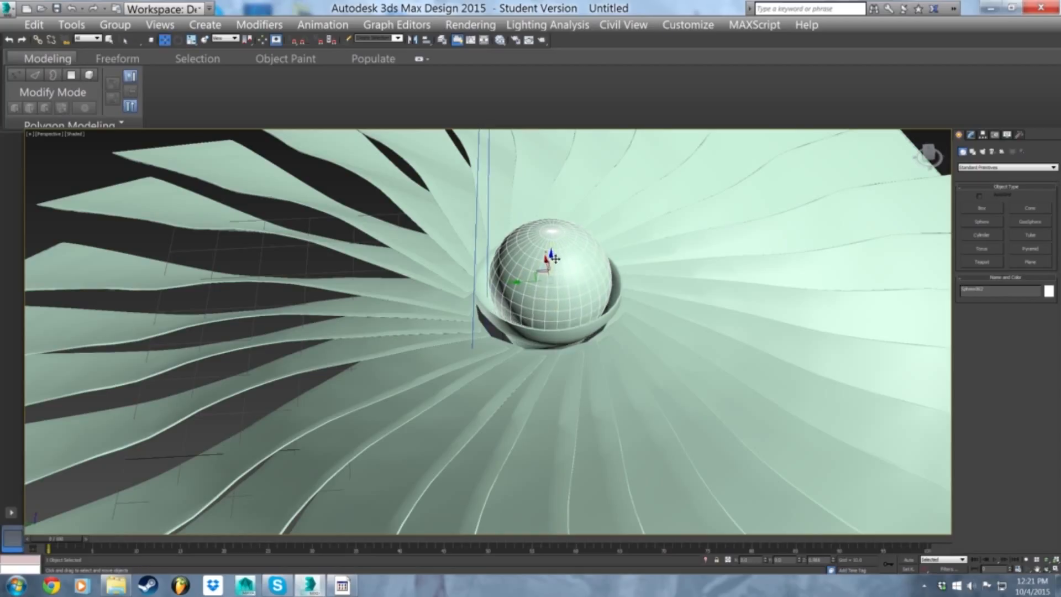
- Switch to the Camera001 view and select all objects in the scene
key(c)
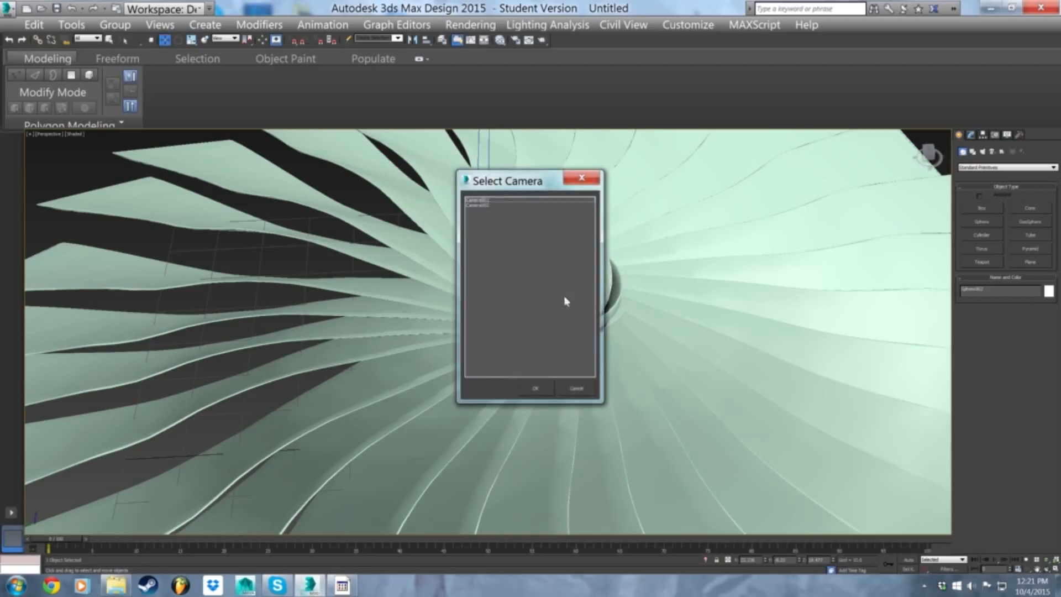
double_click(492, 202)
key(q)
key(ctrl+a)
key(w)
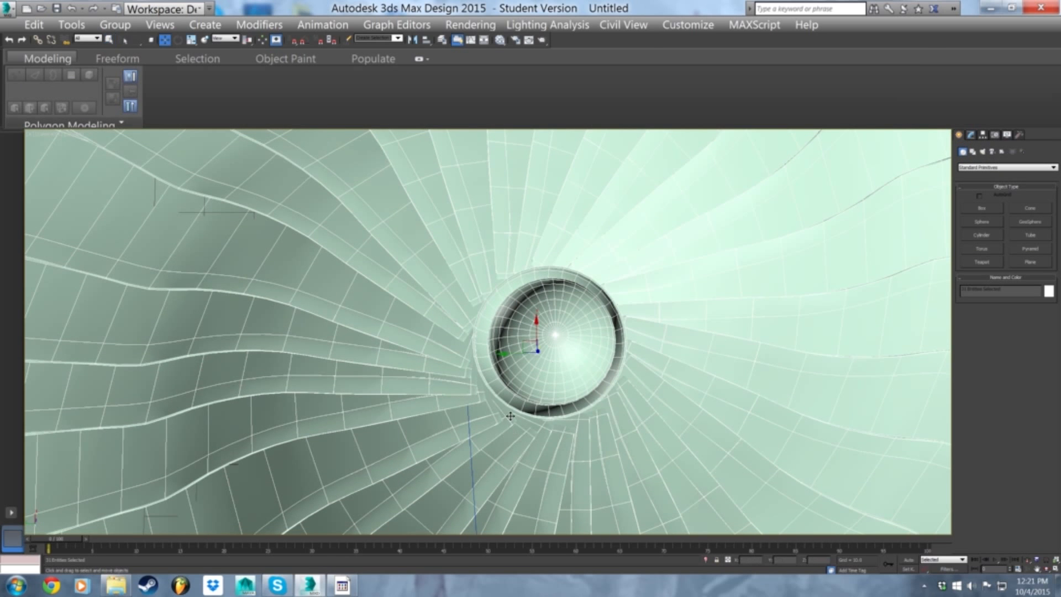
- Set the render output size to the HDTV (video) preset at 1920x1080
click(470, 24)
click(476, 59)
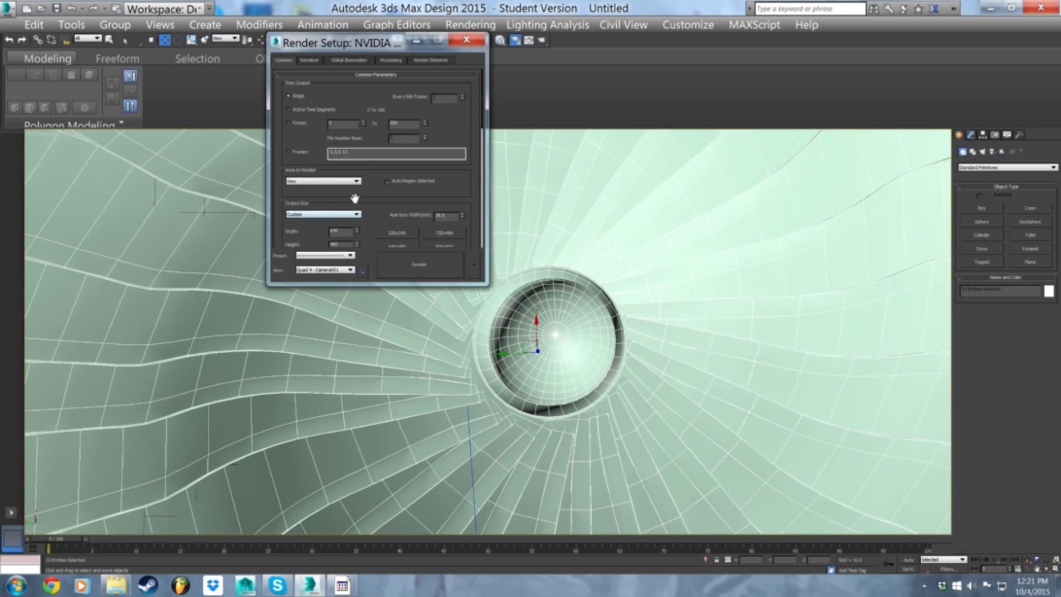
click(478, 38)
click(471, 25)
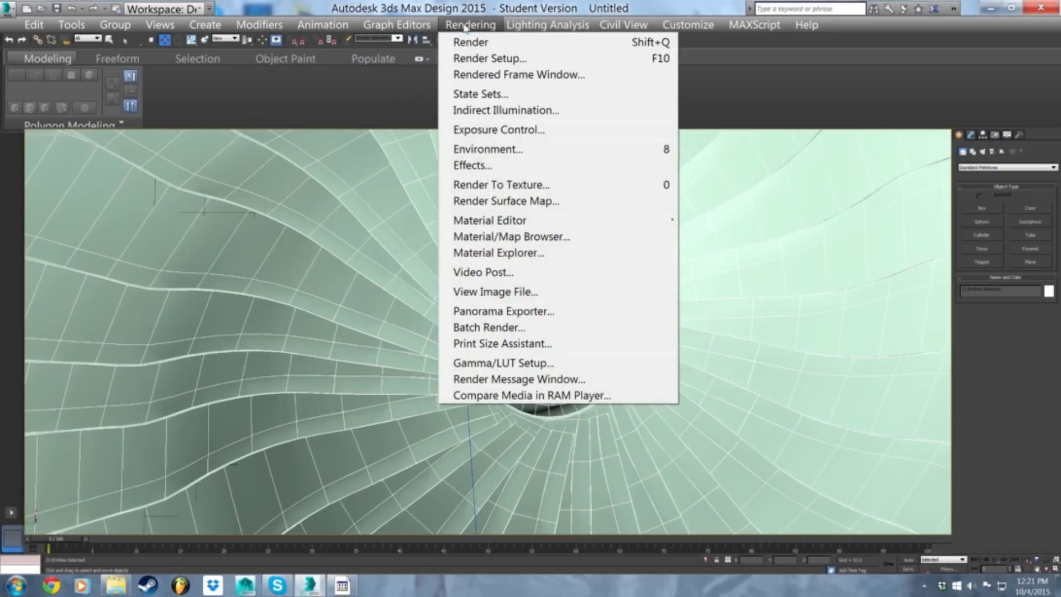
click(474, 59)
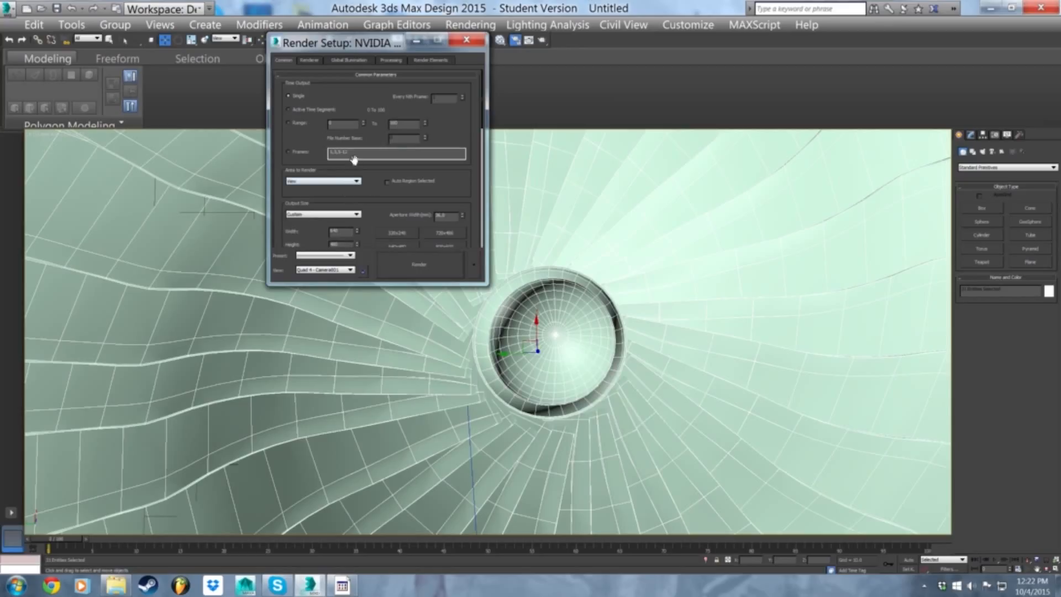
click(338, 216)
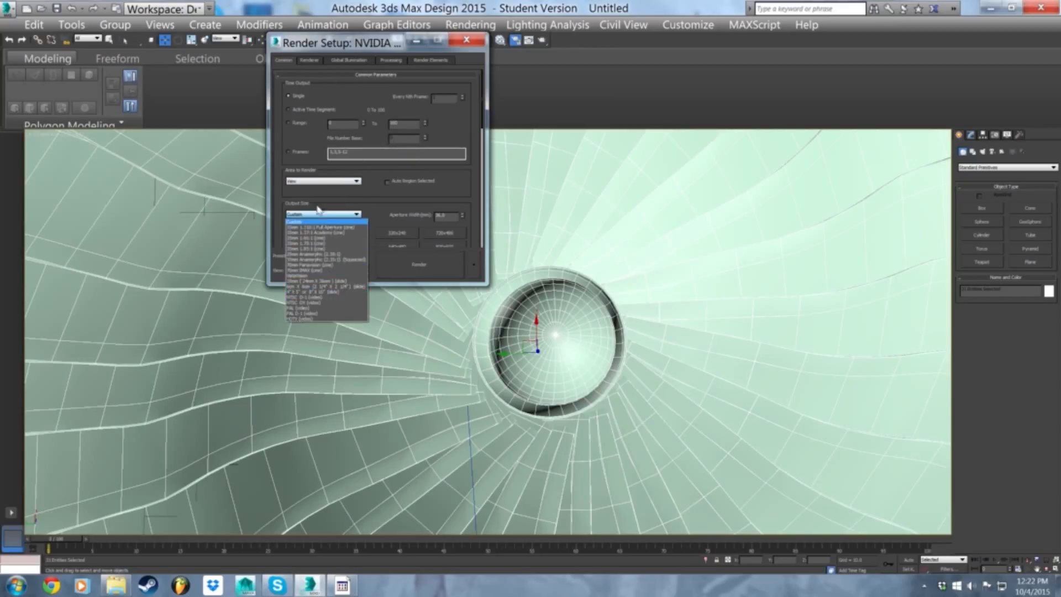
click(301, 319)
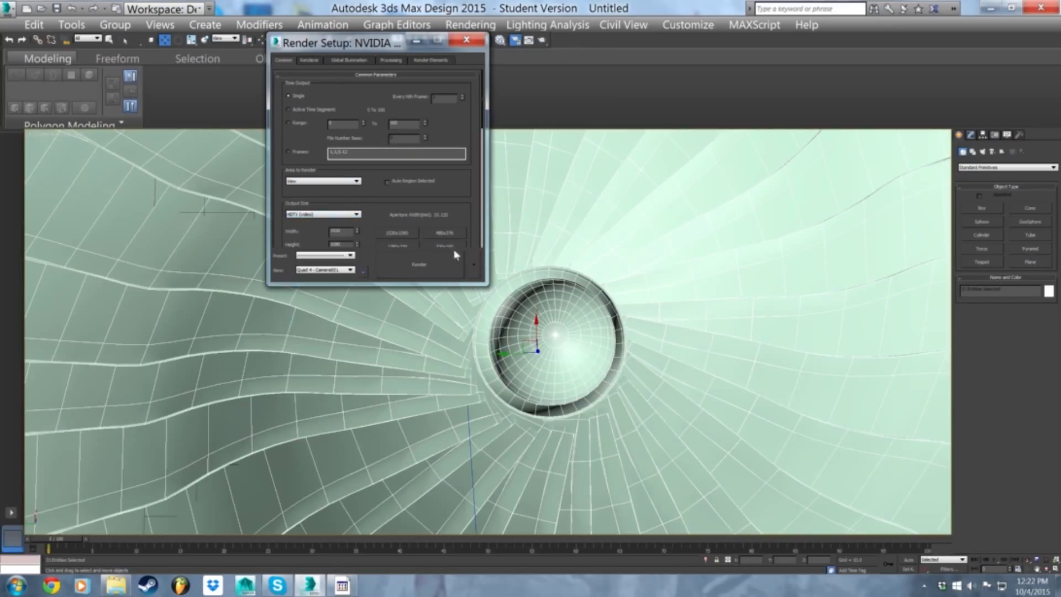
click(407, 237)
- Render the Camera001 view at the HDTV size and close the render windows
click(416, 264)
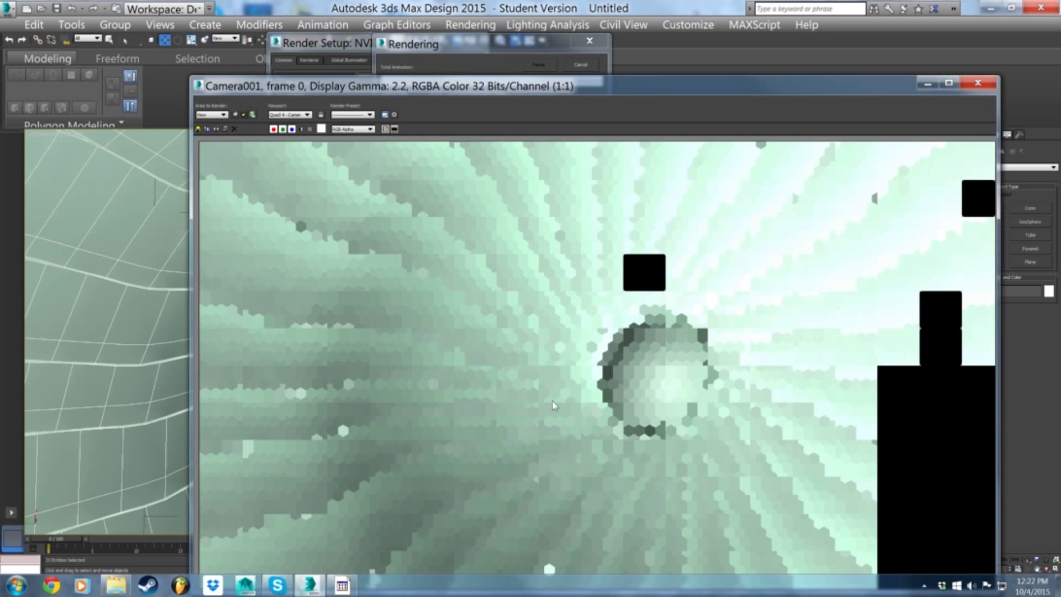
drag(644, 95, 566, 43)
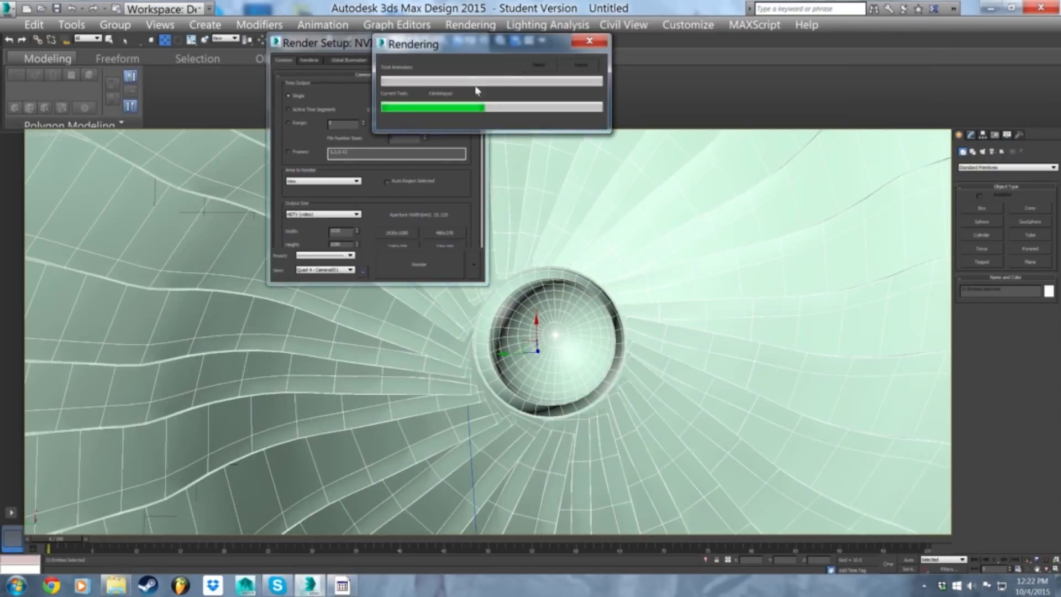
click(466, 40)
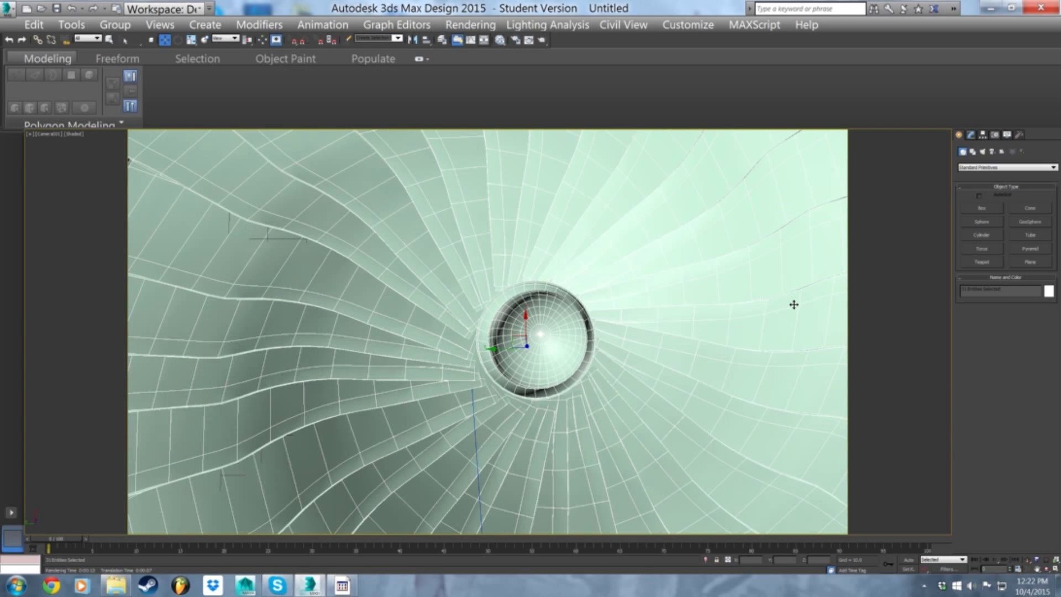
key(q)
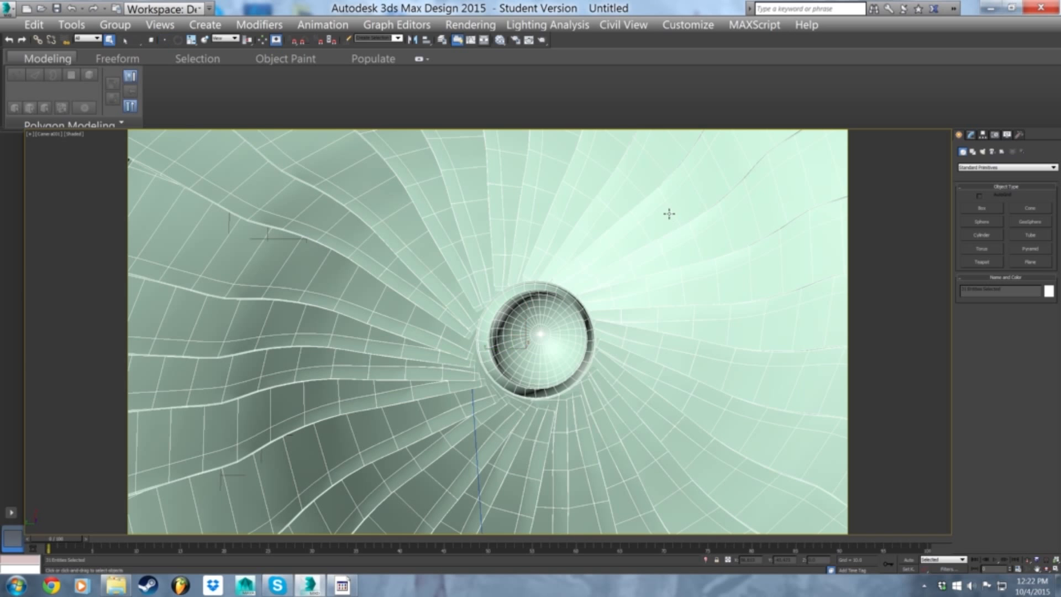
drag(436, 413, 437, 413)
key(w)
drag(507, 348, 453, 353)
key(ctrl+z)
- Take the camera targets out of the selection in the Perspective view and return to the Camera001 view
key(p)
alt+middle_drag(484, 389, 488, 293)
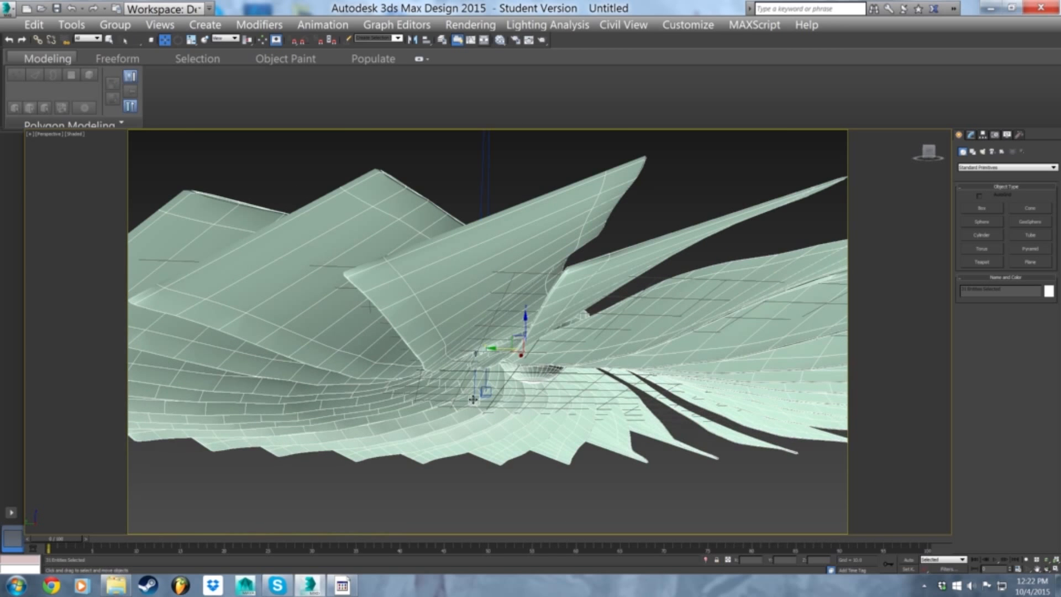
scroll(473, 400, up, 5)
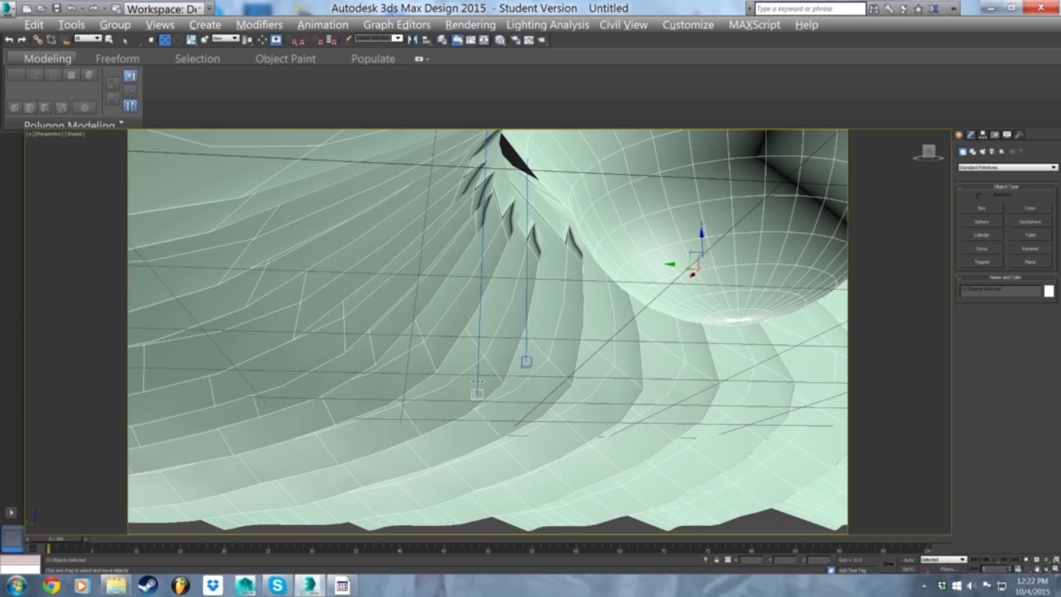
key(z)
alt+middle_drag(487, 383, 496, 408)
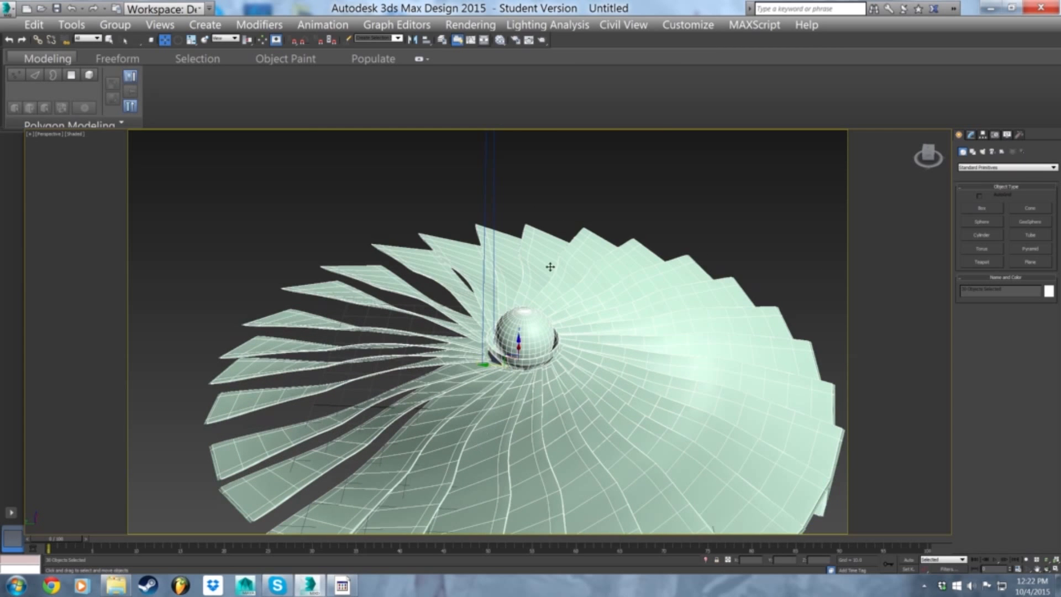
drag(432, 276, 307, 295)
key(c)
double_click(481, 208)
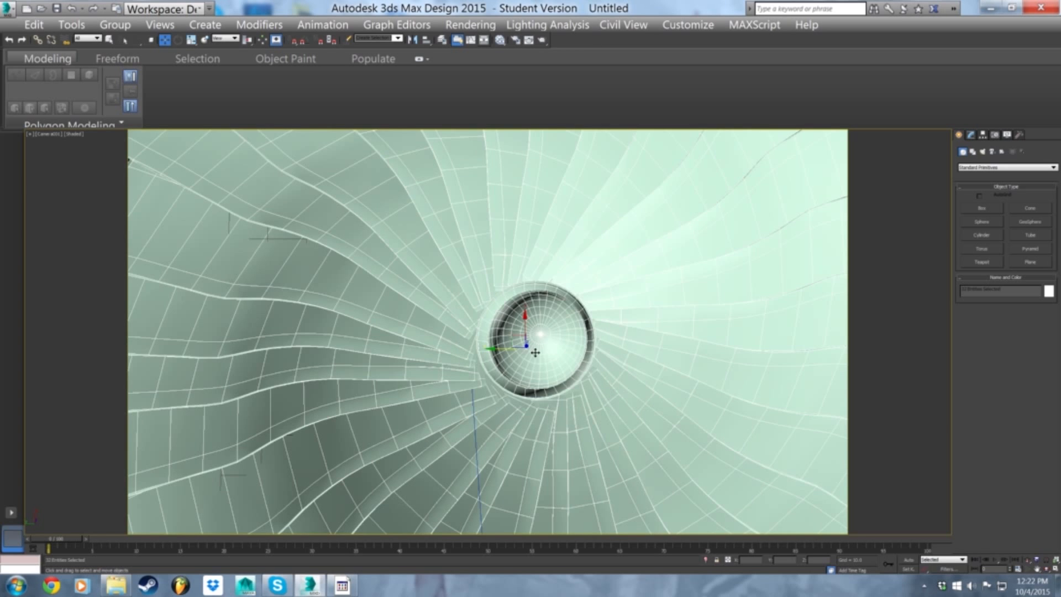
- Deselect the cameras above the fan in the Perspective view, keeping the blades and hub selected
drag(497, 350, 626, 403)
key(p)
scroll(582, 430, down, 5)
alt+middle_drag(575, 426, 558, 339)
middle_drag(559, 408, 559, 348)
scroll(564, 354, up, 3)
alt+middle_drag(587, 439, 688, 274)
click(720, 231)
alt+middle_drag(720, 230, 718, 263)
drag(740, 253, 333, 331)
key(z)
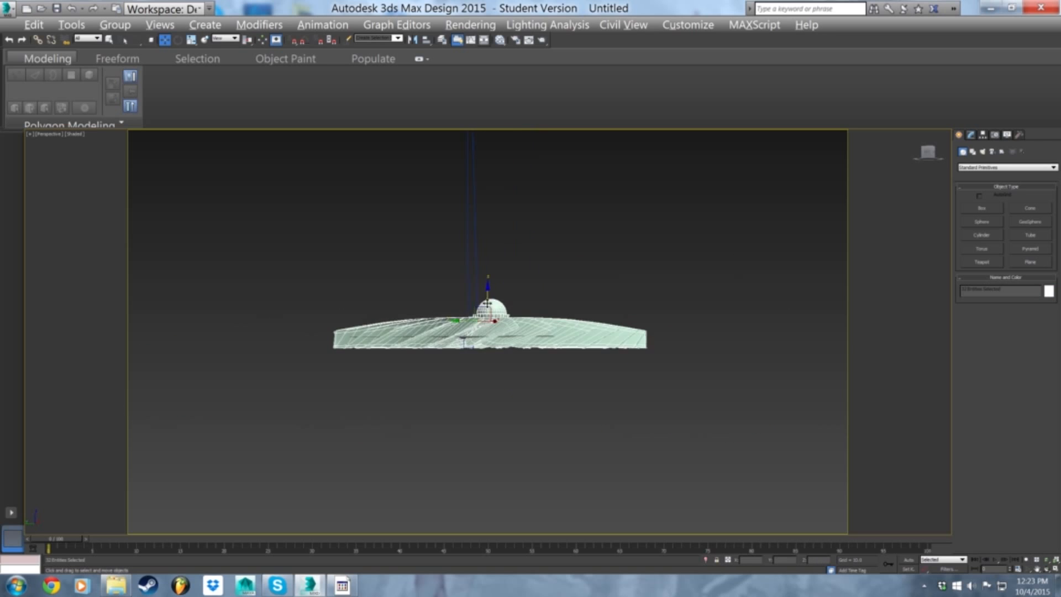
alt+middle_drag(487, 324, 489, 260)
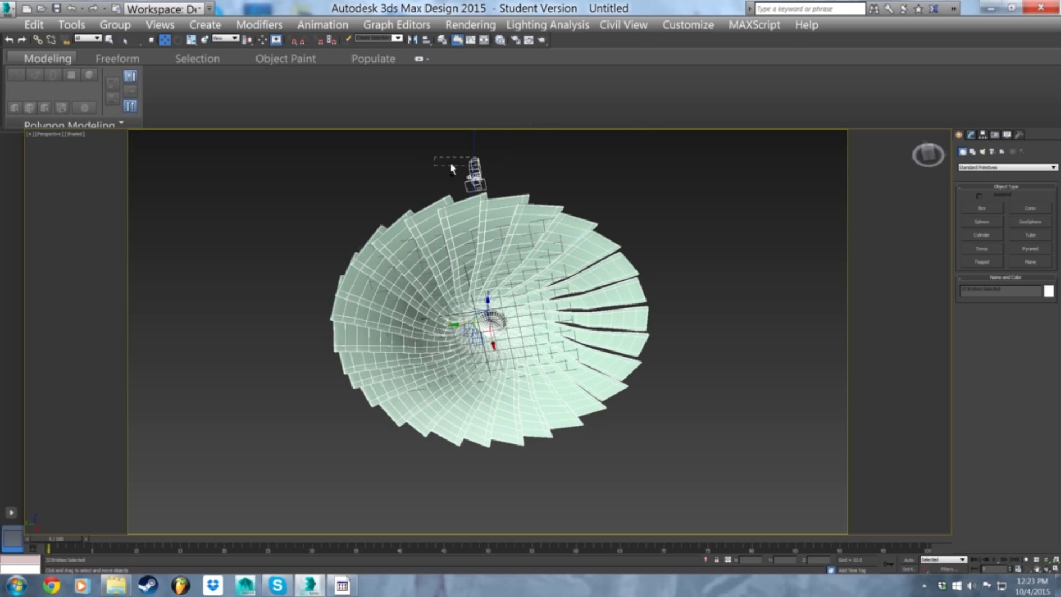
alt+click(488, 163)
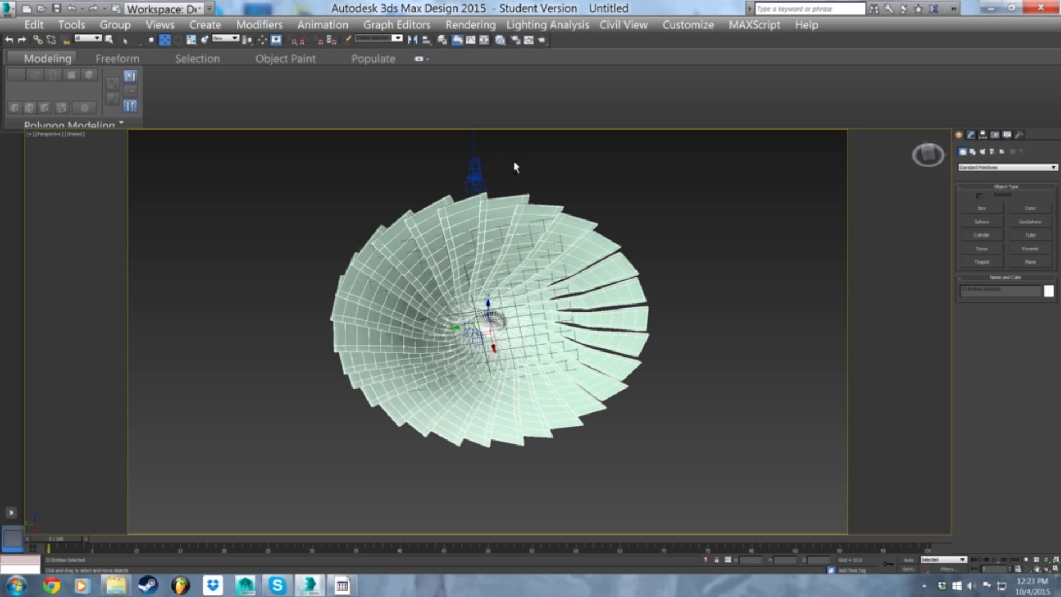
- Move the fan and hub sideways and slightly down in the Camera001 view to recentre them, and render the frame
key(c)
click(490, 200)
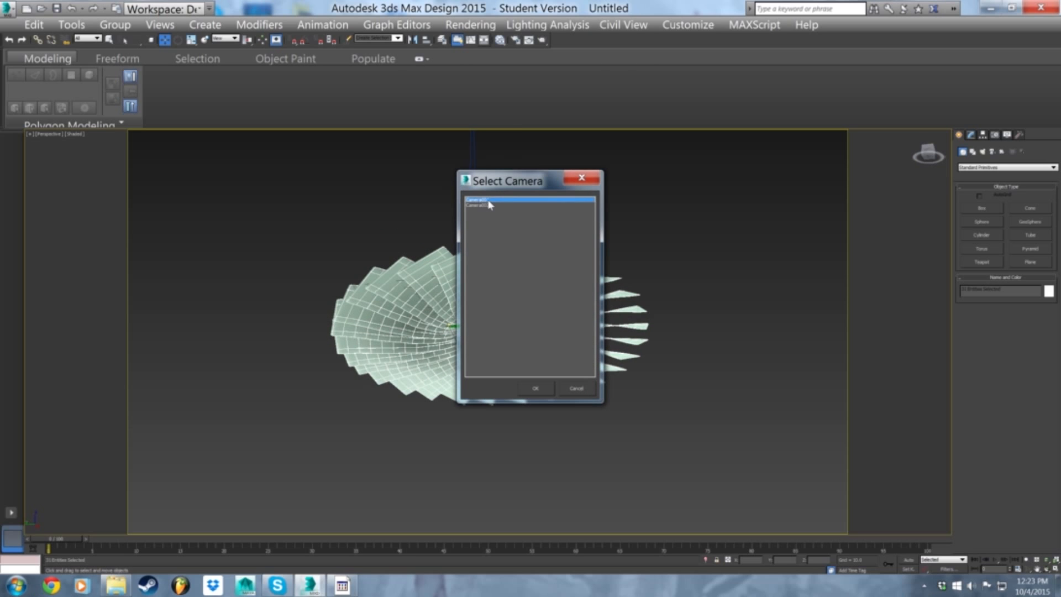
double_click(489, 200)
middle_drag(499, 348, 459, 346)
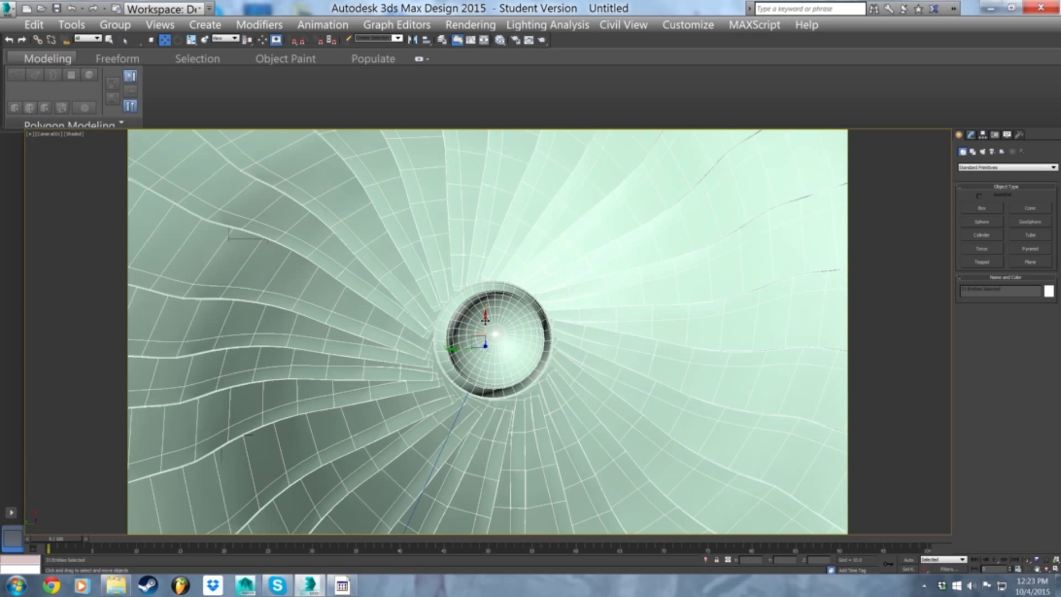
mouse_move(485, 319)
mouse_down()
mouse_move(463, 361)
mouse_move(490, 326)
mouse_up()
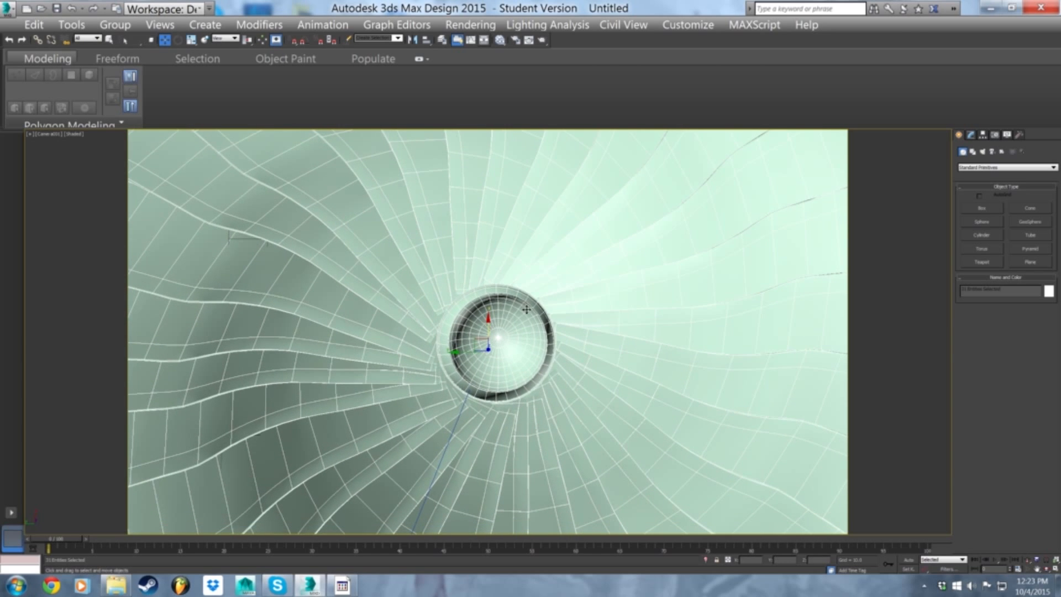
key(shift+q)
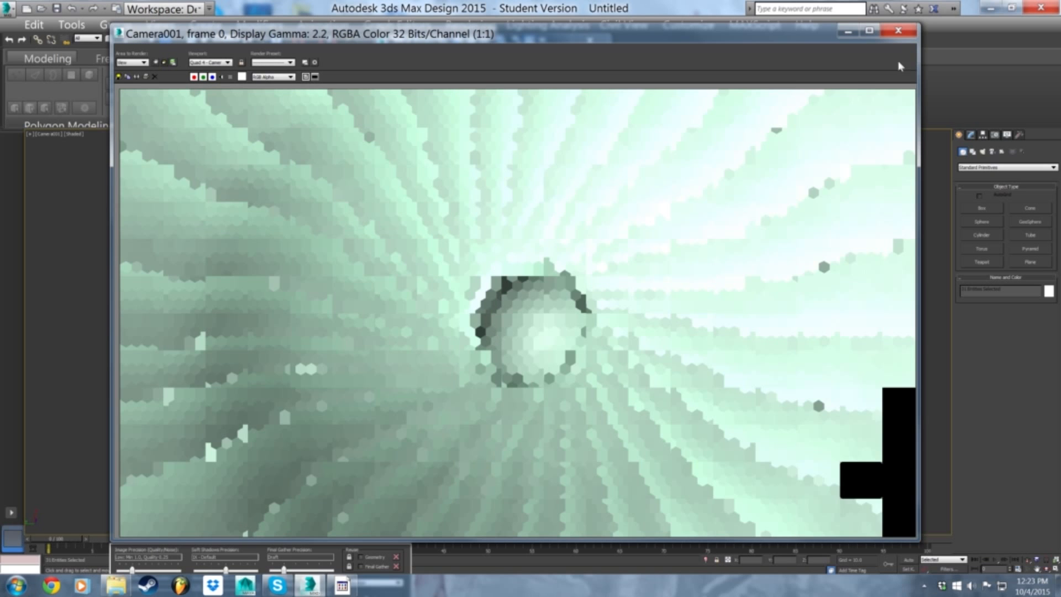
- Scale the selected fan and hub up uniformly in the Camera001 view, then render the enlarged framing and cancel the remaining render
click(898, 31)
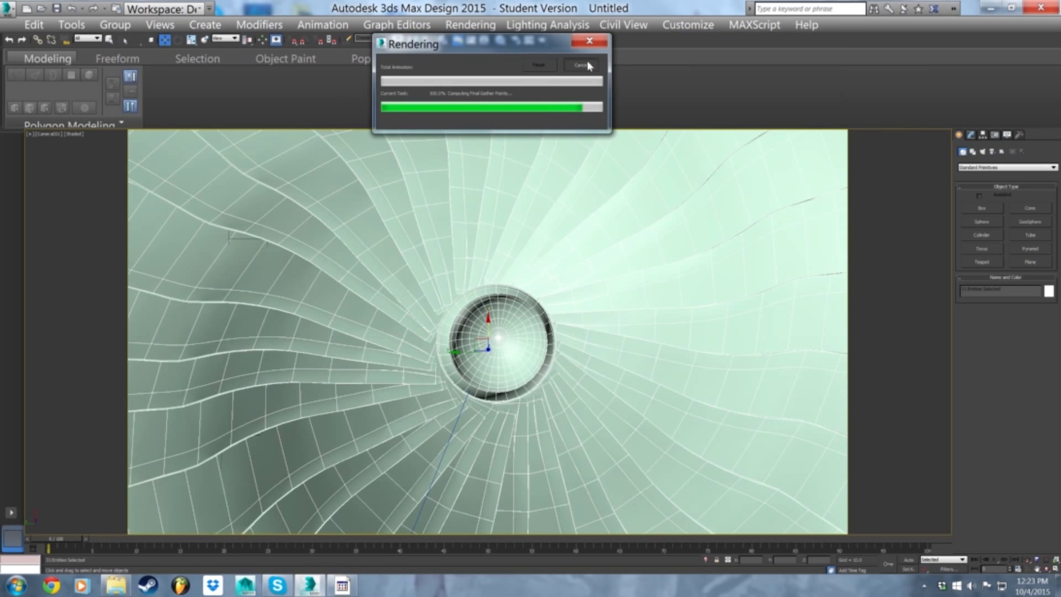
key(r)
drag(477, 359, 540, 343)
key(w)
key(shift+q)
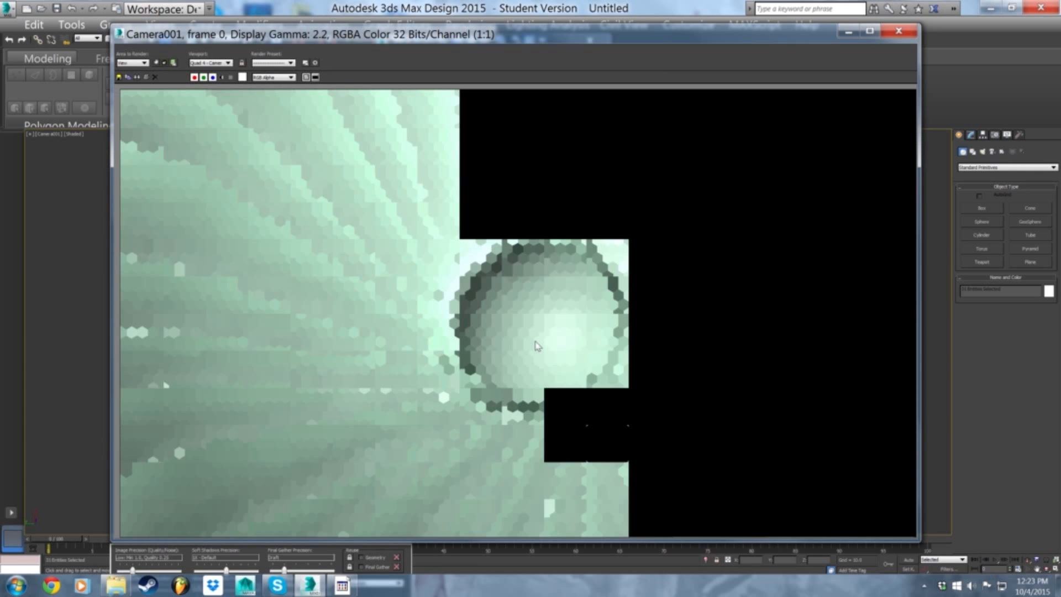
click(908, 31)
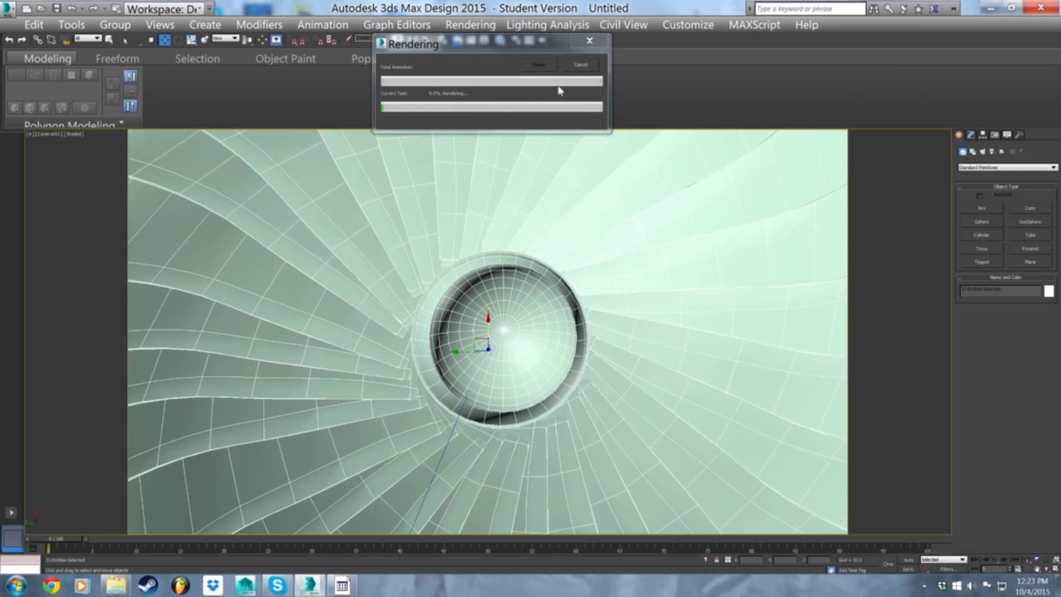
click(570, 66)
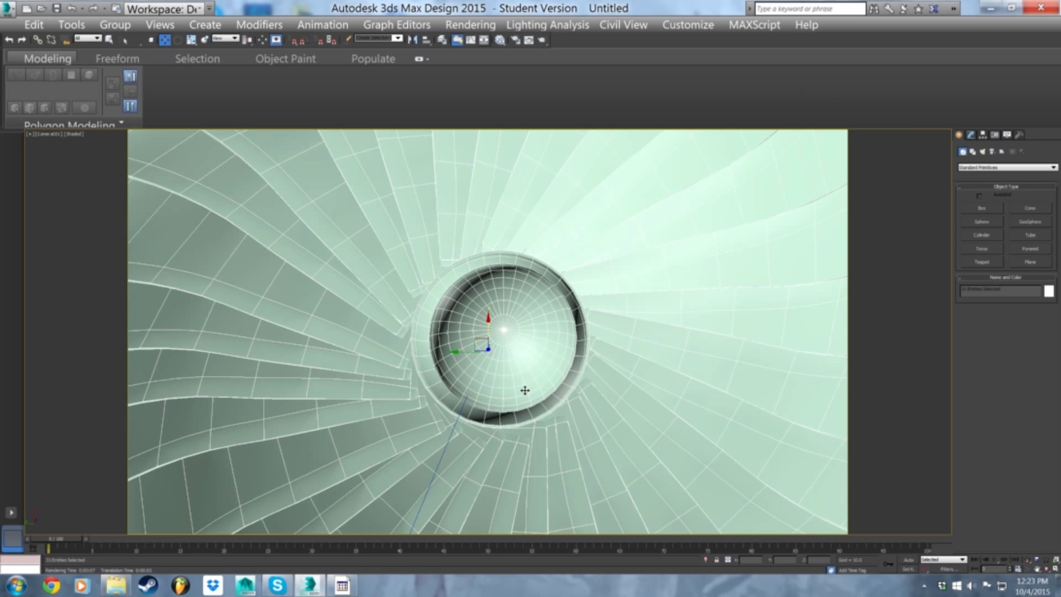
- Select only the hub sphere in the Perspective view and move it slightly up inside the bowl
key(p)
click(592, 383)
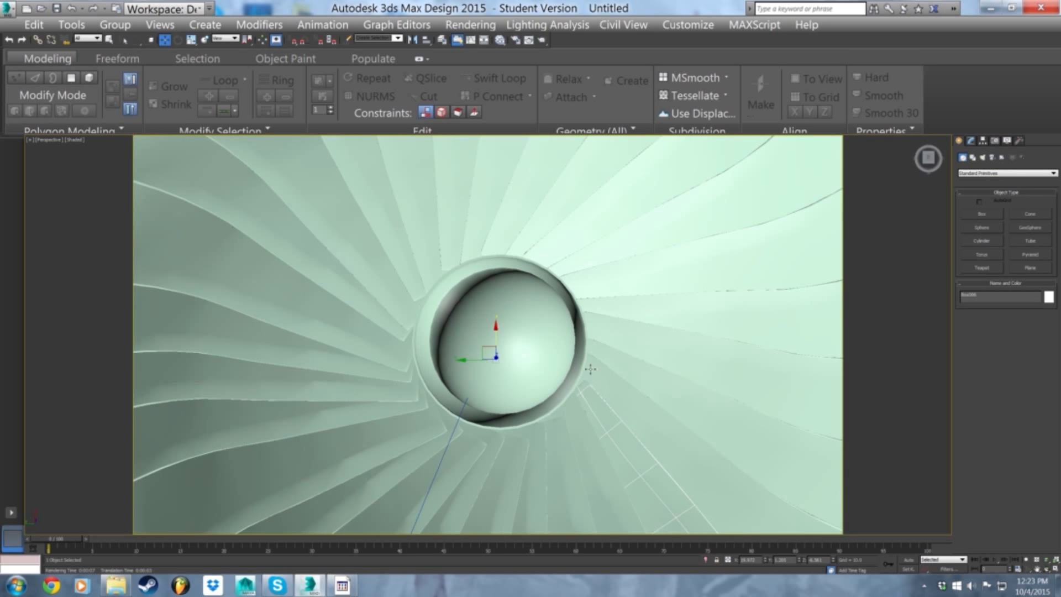
scroll(592, 351, down, 6)
scroll(597, 356, up, 4)
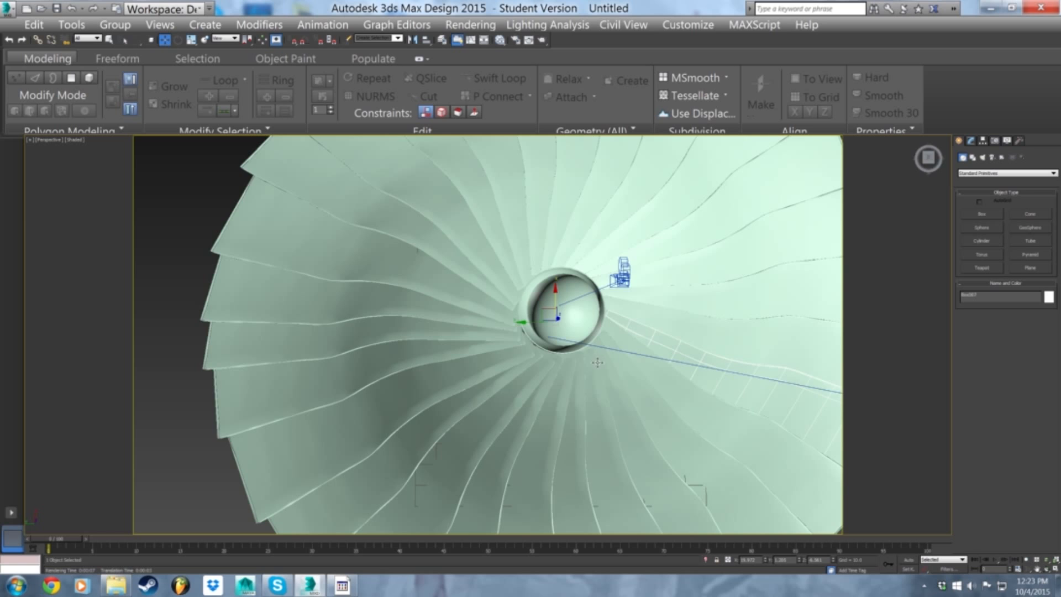
scroll(584, 308, up, 5)
click(583, 309)
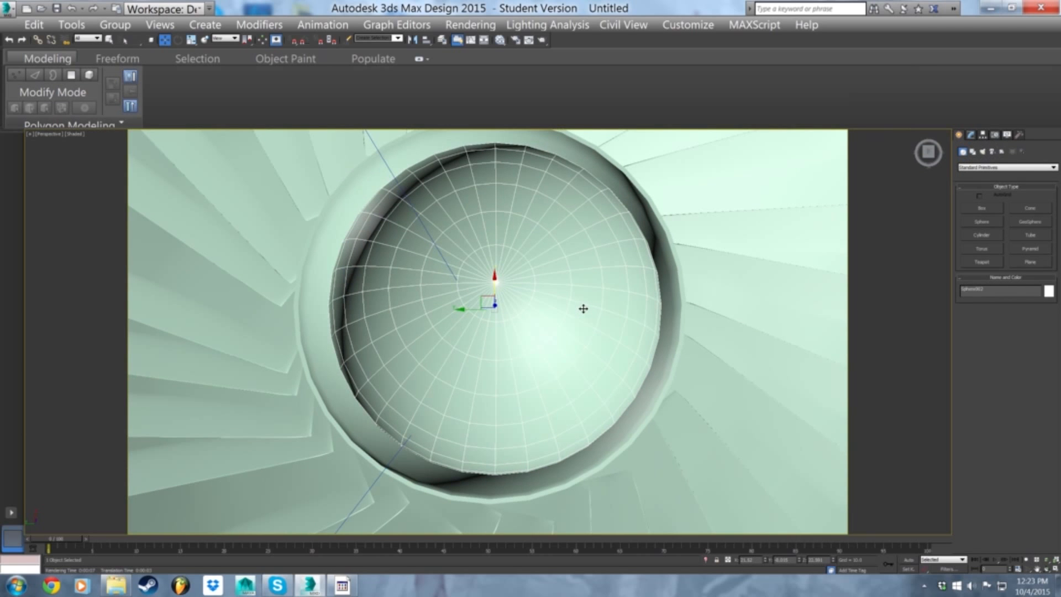
key(Up)
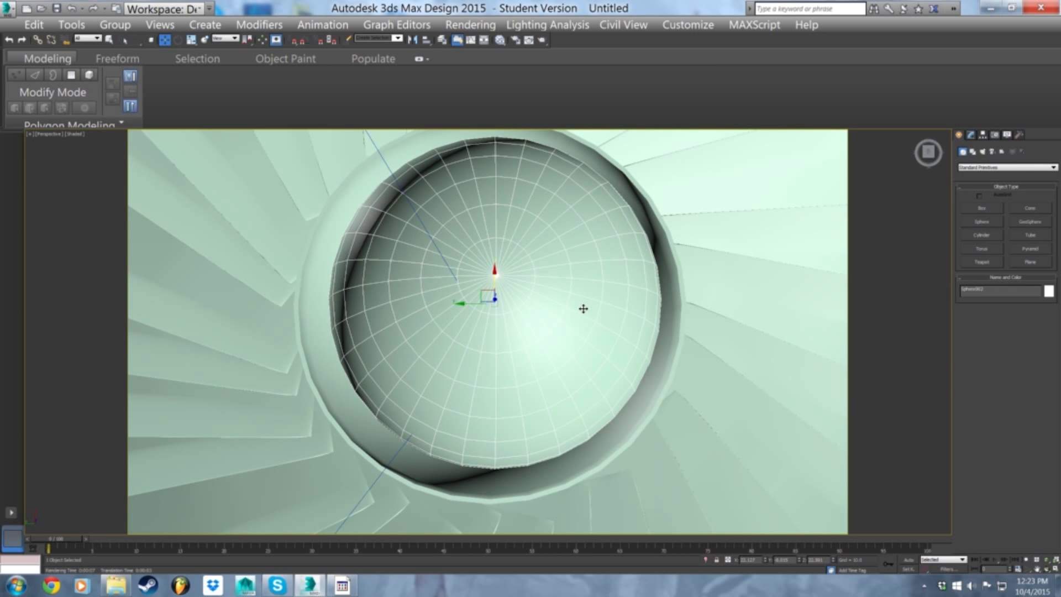
- Add an Architectural material node in the Slate Material Editor and display its parameters
key(m)
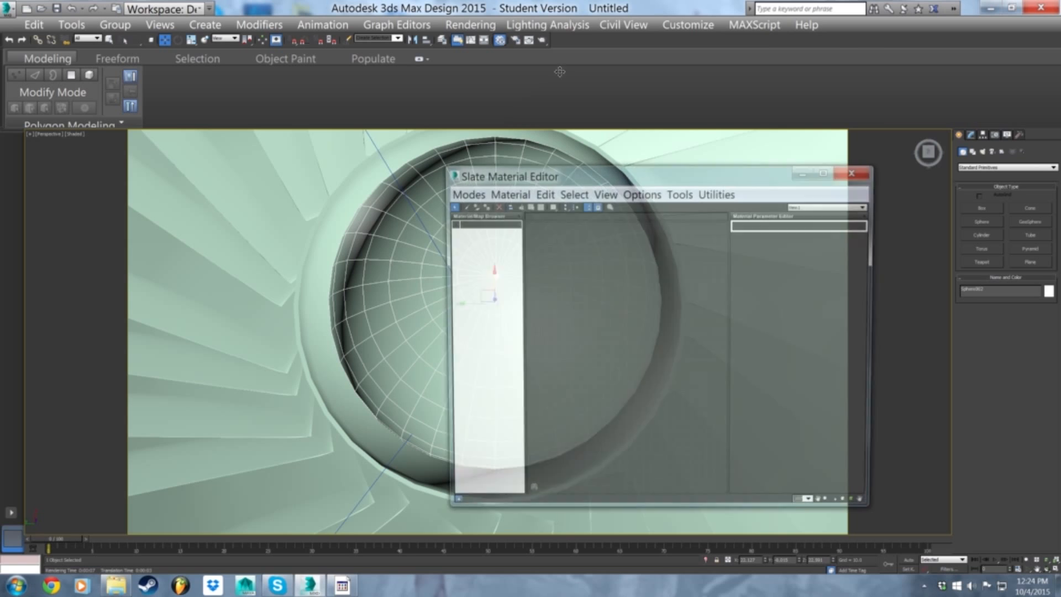
drag(661, 178, 506, 107)
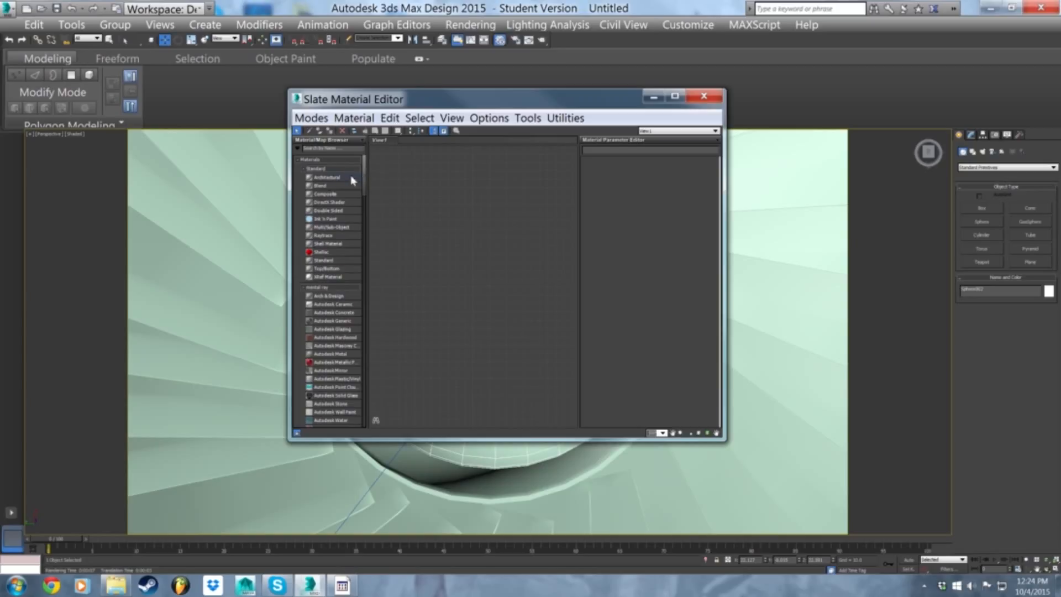
drag(353, 177, 449, 213)
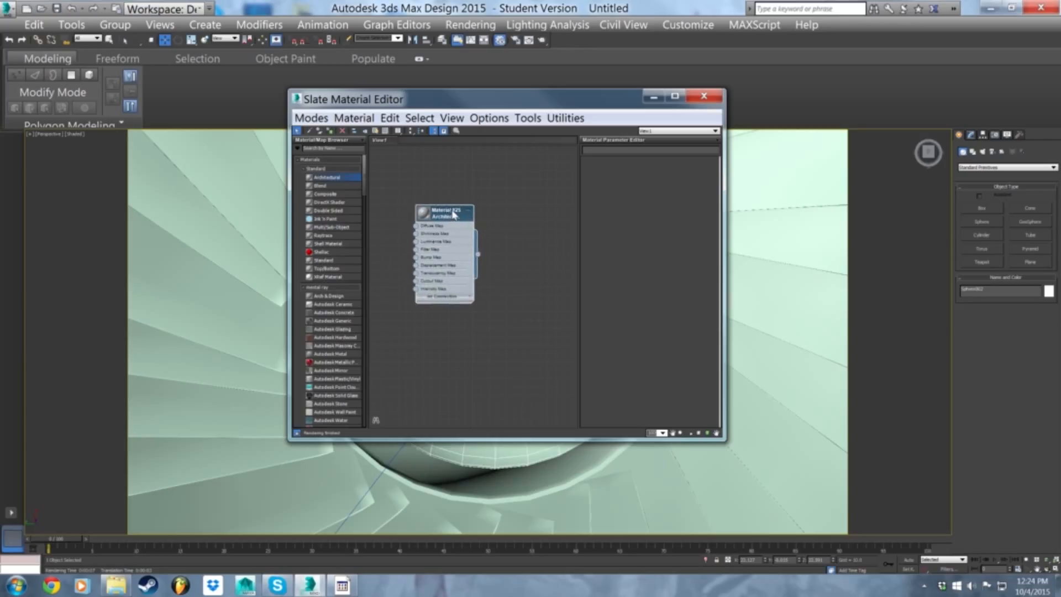
double_click(451, 213)
scroll(428, 173, up, 1)
middle_drag(429, 173, 491, 187)
scroll(467, 189, up, 1)
scroll(472, 187, up, 3)
scroll(453, 192, up, 1)
scroll(483, 200, up, 1)
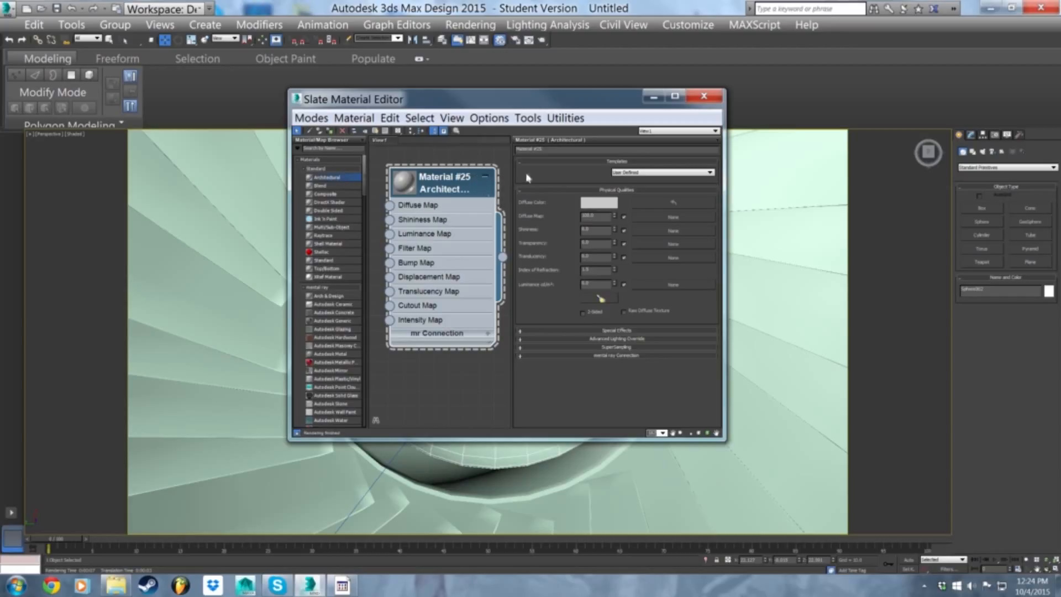
click(636, 173)
click(638, 180)
text(til)
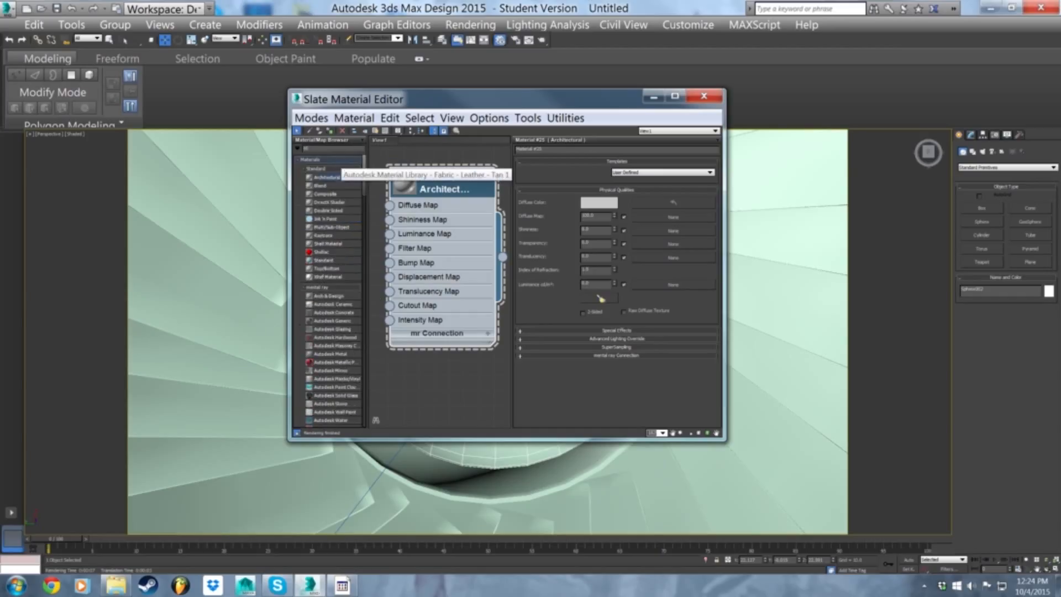
text(a)
drag(330, 161, 447, 375)
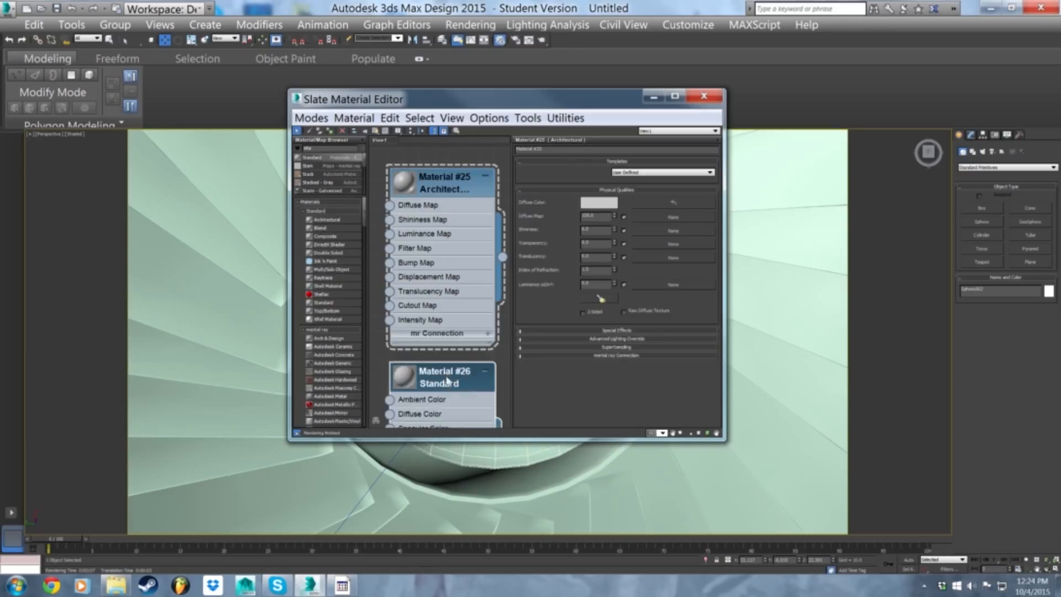
double_click(445, 376)
scroll(444, 355, down, 1)
middle_drag(444, 352, 444, 298)
scroll(444, 301, down, 1)
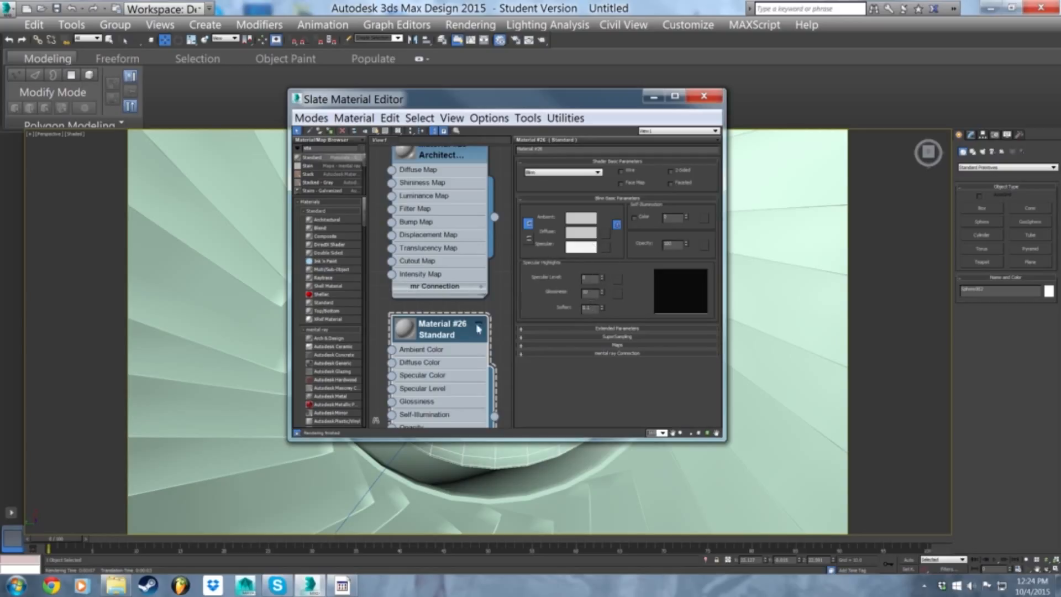
key(Delete)
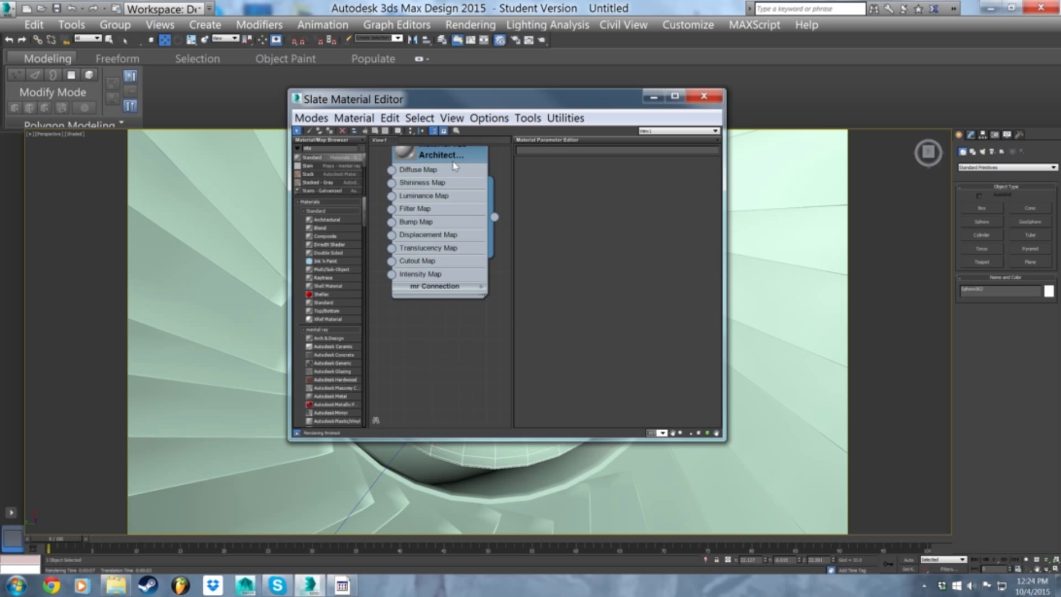
- Reselect the Architectural material node and move the Slate Material Editor aside to uncover the model
click(453, 162)
drag(534, 100, 738, 135)
drag(669, 318, 659, 391)
scroll(661, 365, down, 1)
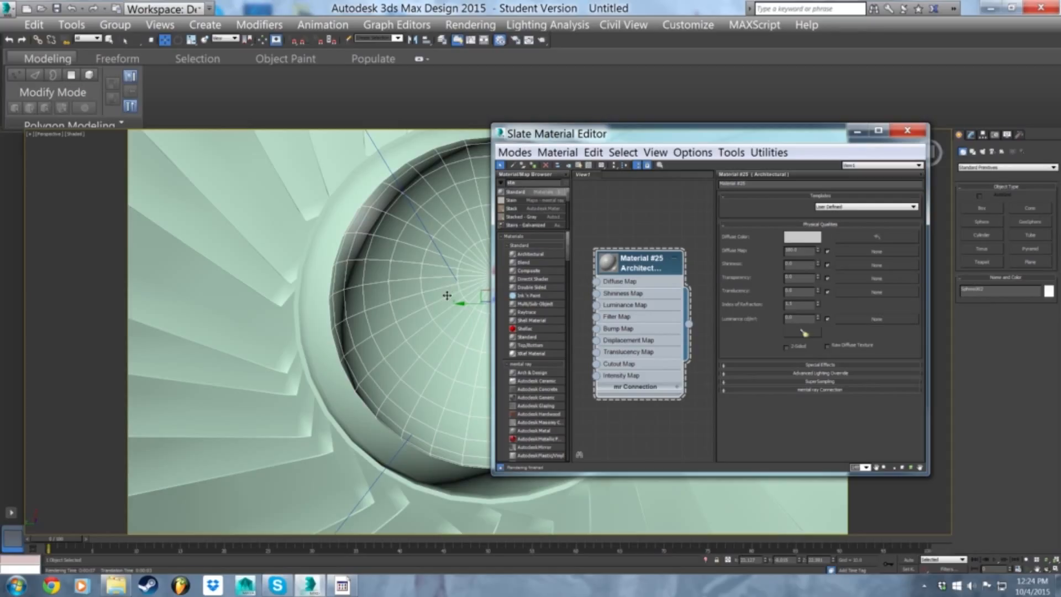
- Select a single fan blade beside the hub and hide all unselected objects
click(370, 297)
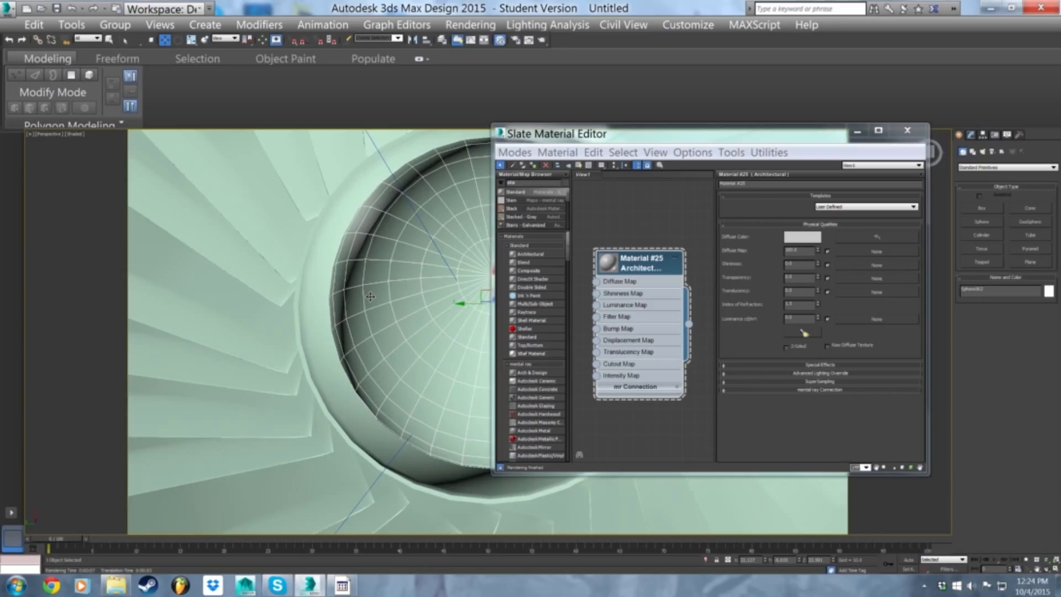
scroll(370, 297, down, 10)
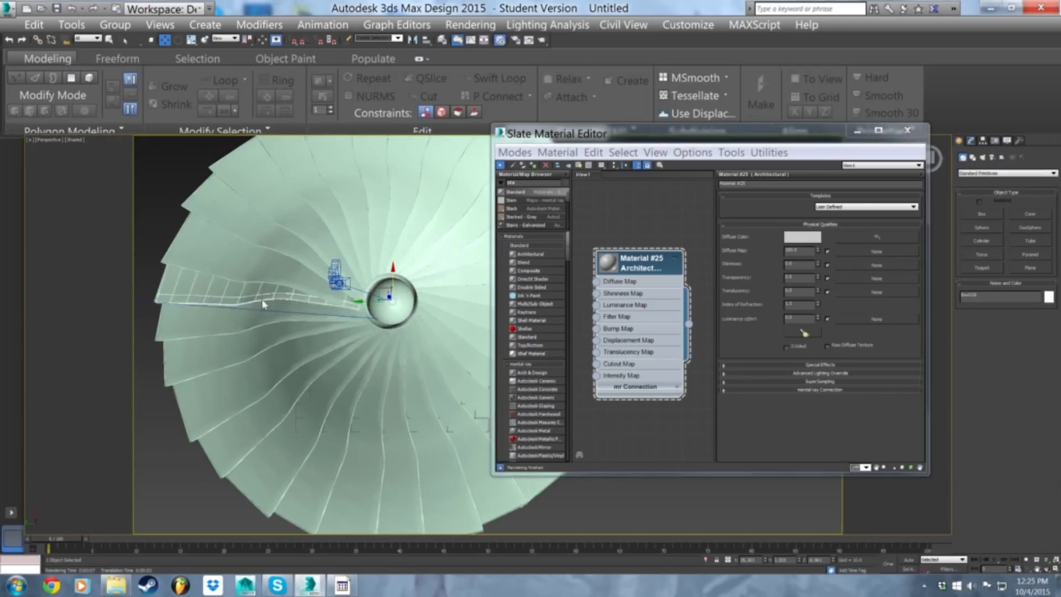
right_click(262, 304)
click(190, 370)
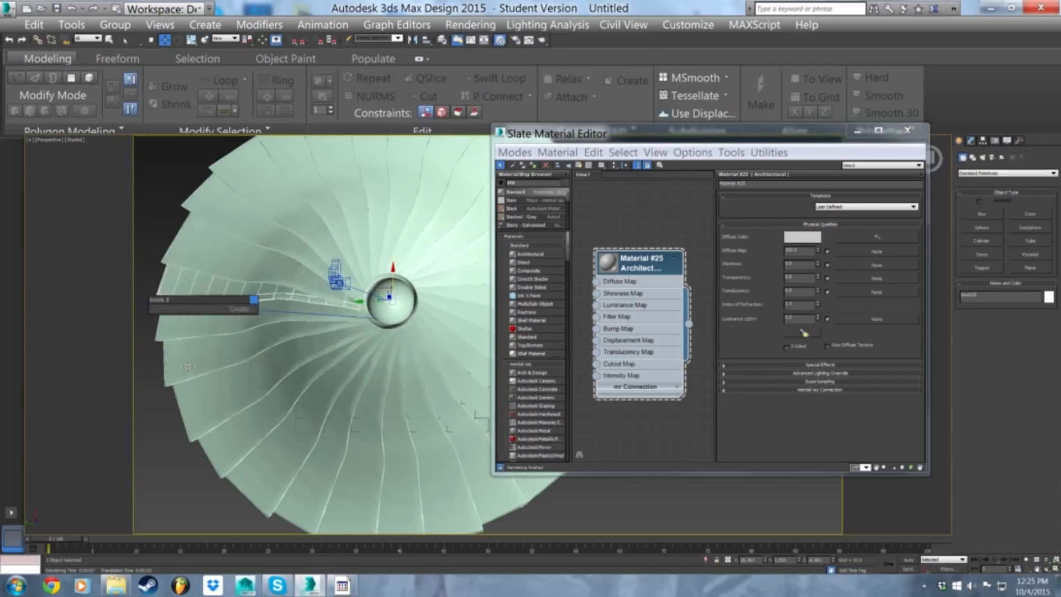
right_click(318, 302)
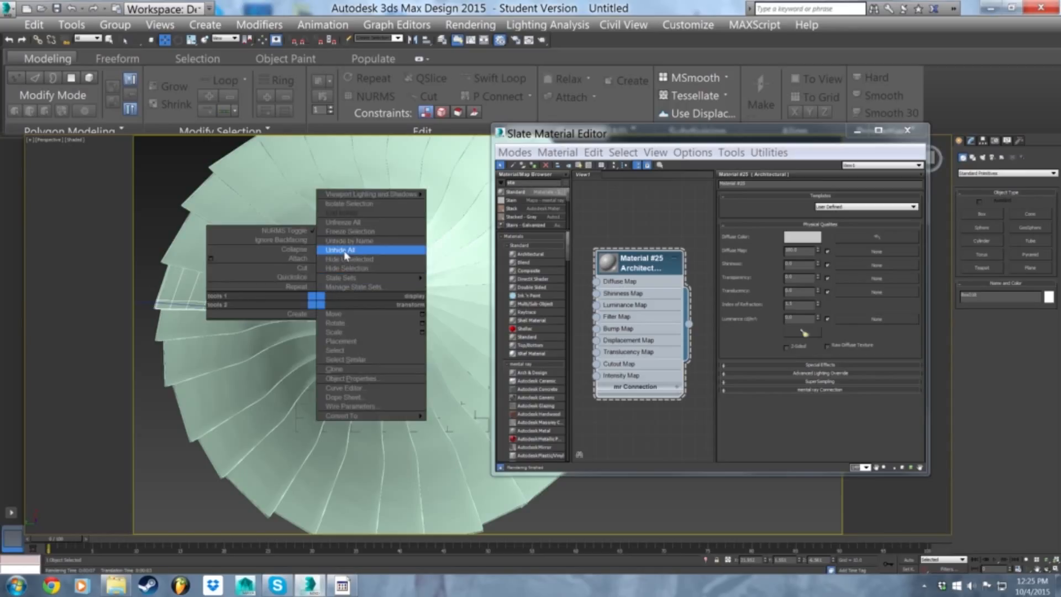
click(344, 262)
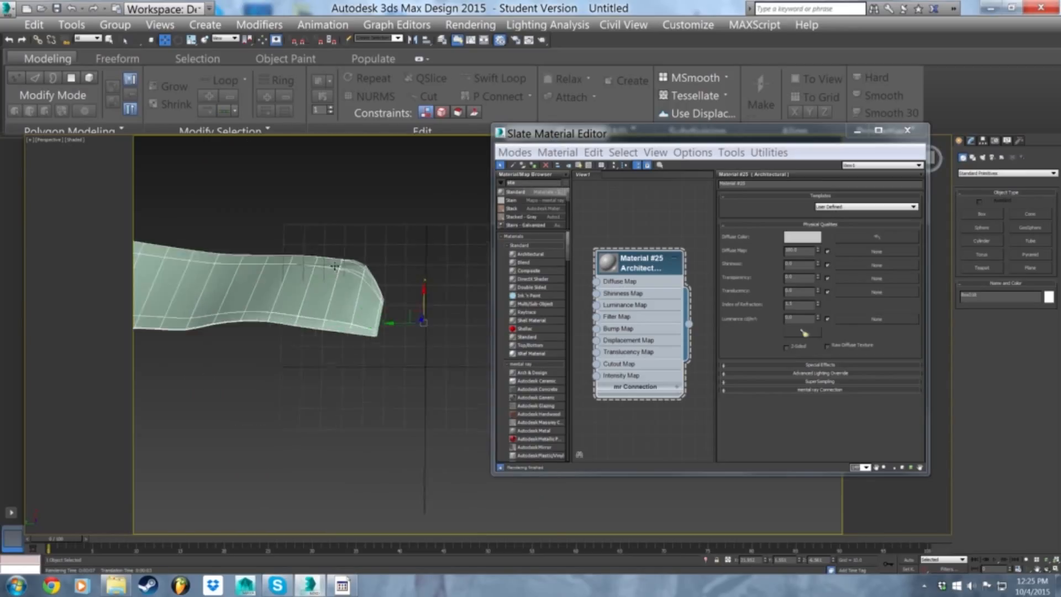
scroll(348, 265, up, 3)
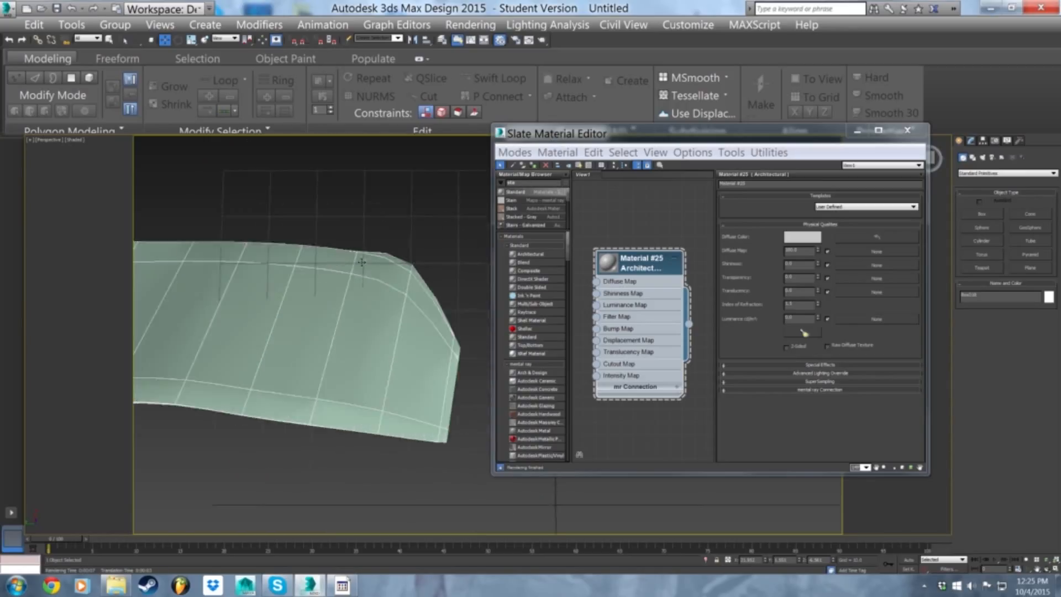
- Assign the Architectural material to the isolated blade, set its diffuse colour to dark grey, and test-render the view
click(534, 167)
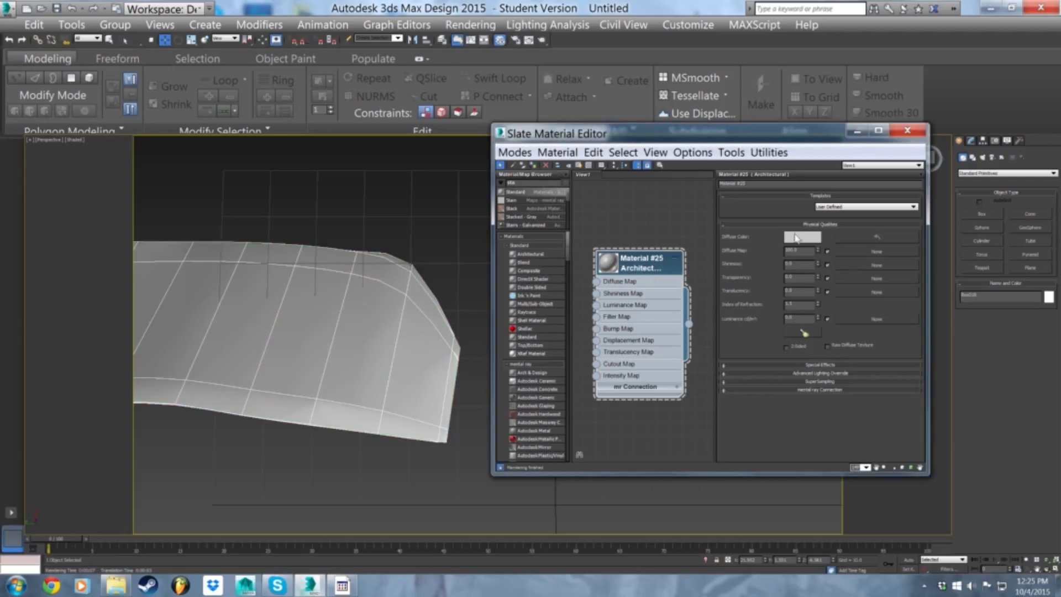
click(795, 238)
drag(284, 128, 284, 74)
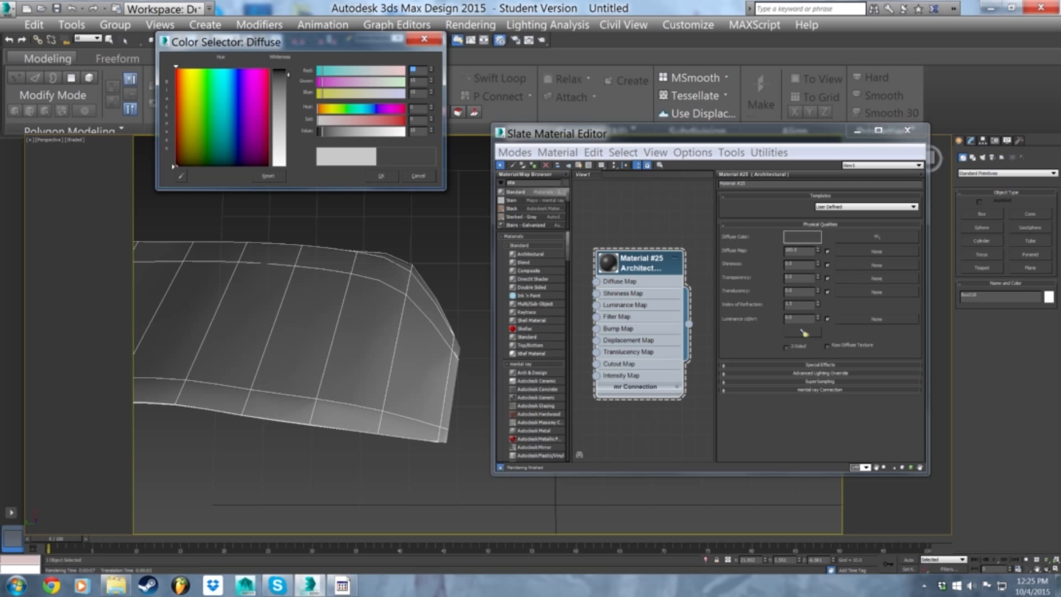
click(380, 175)
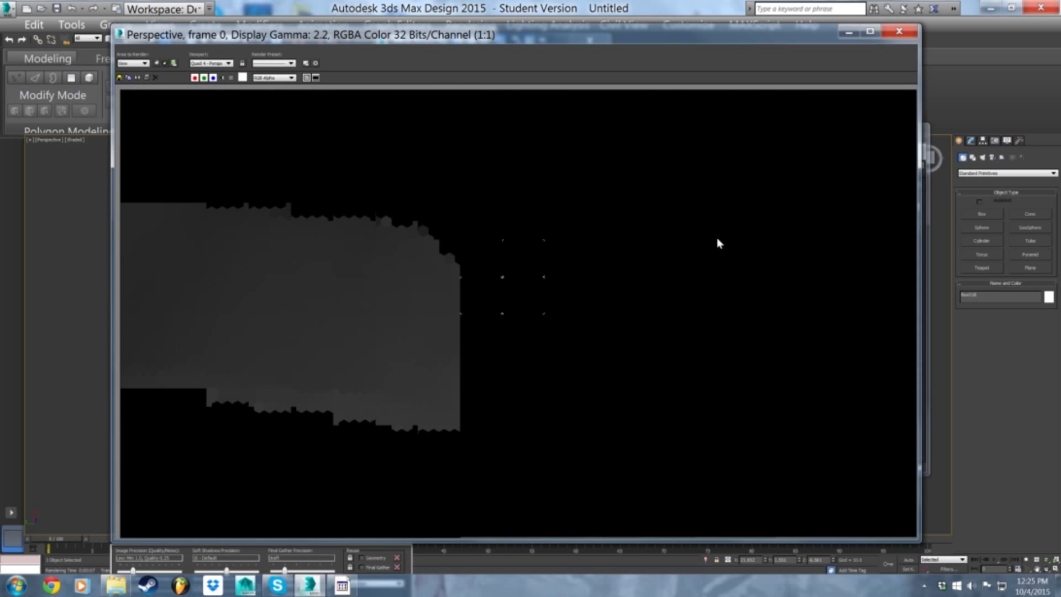
click(899, 32)
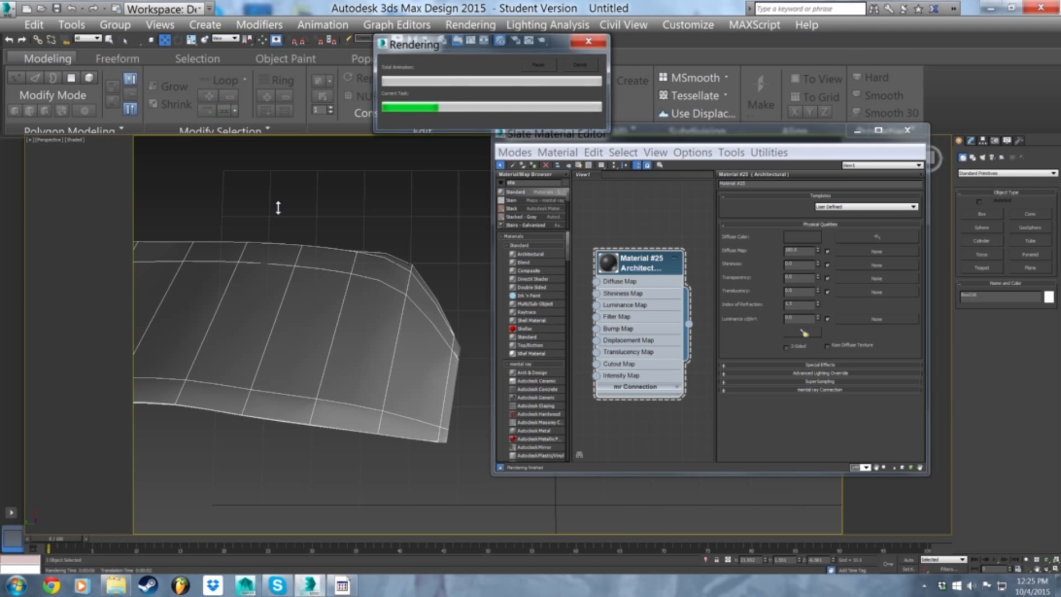
- Apply the Metal - Polished template to the Architectural material and test-render the blade
middle_drag(276, 203, 343, 199)
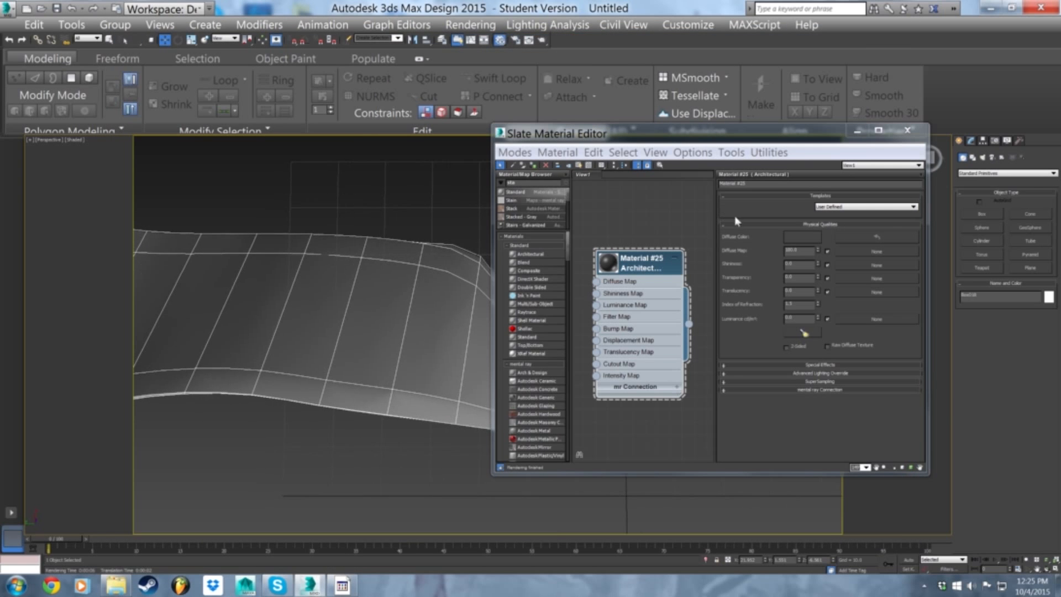
click(884, 206)
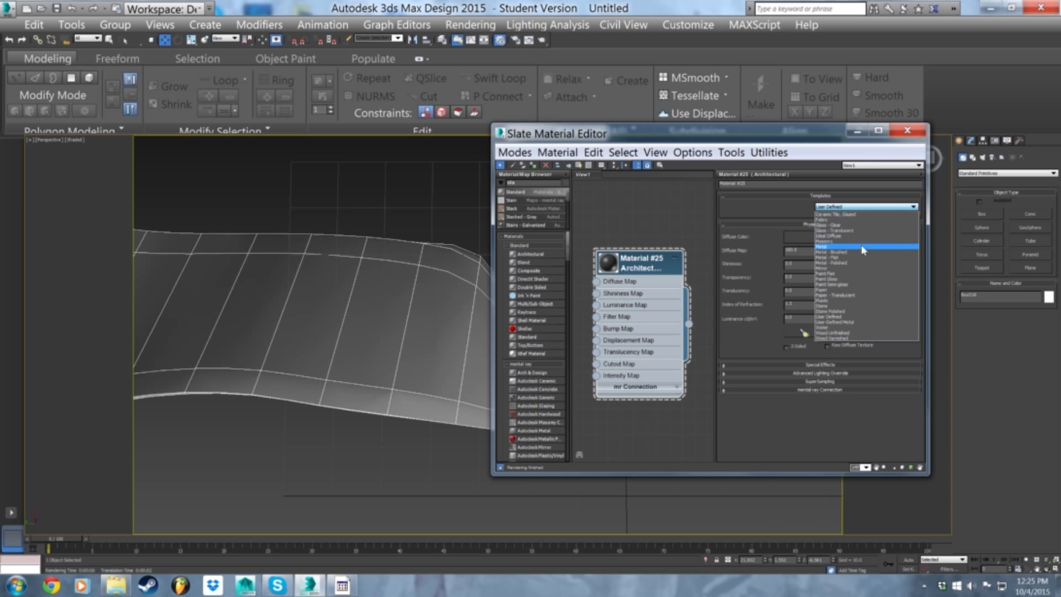
click(860, 262)
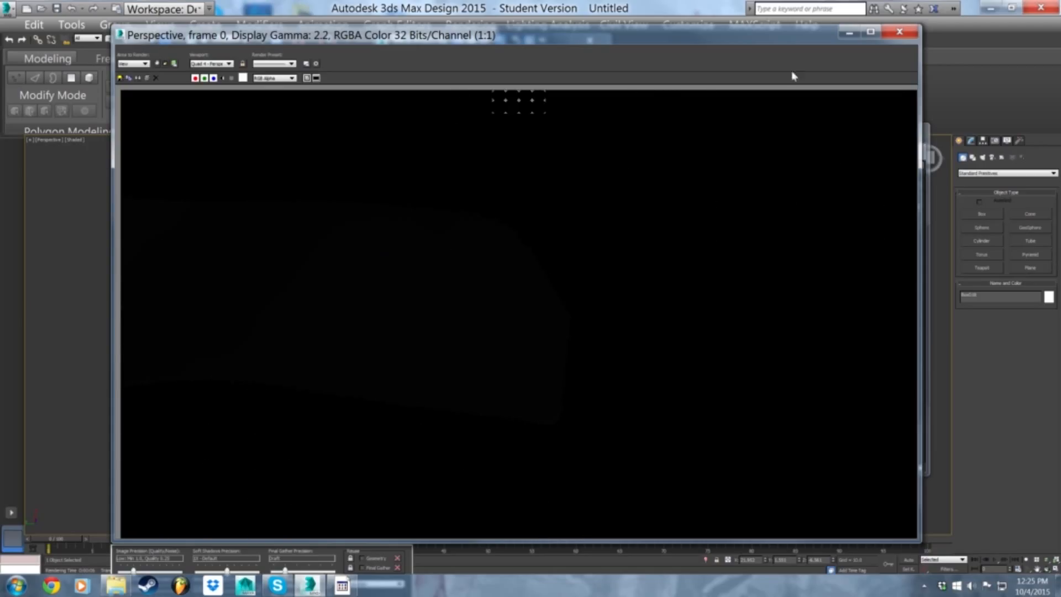
click(899, 33)
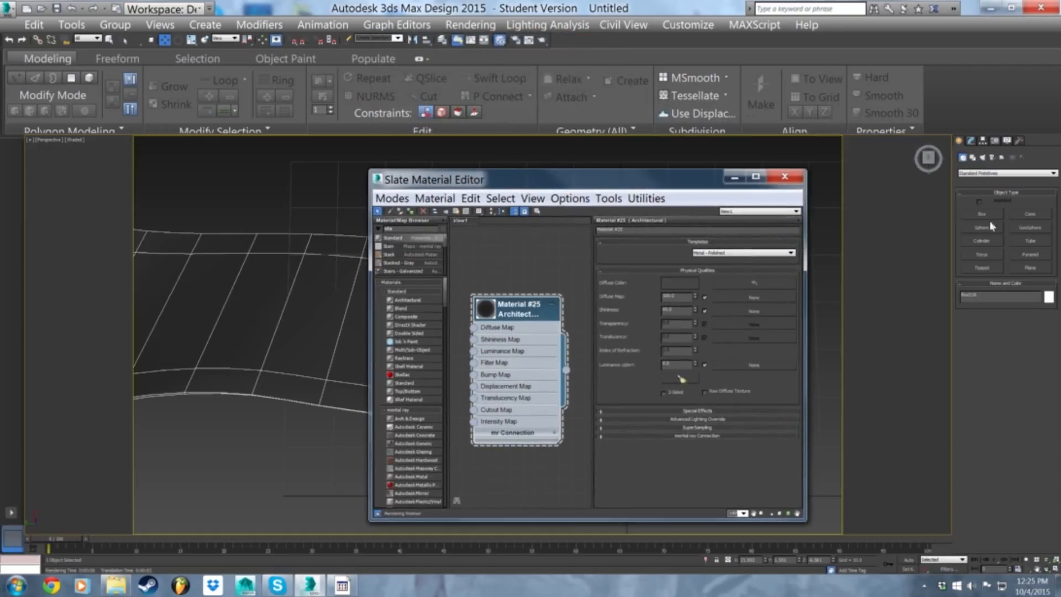
- Create a Standard Omni light near the isolated blade and raise it above the grid
click(983, 158)
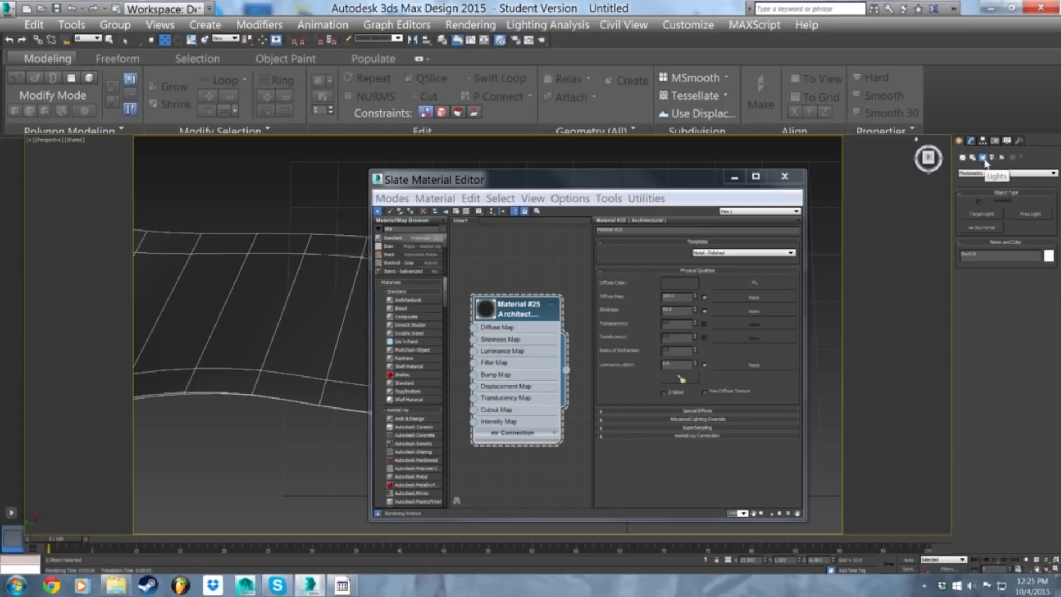
click(990, 174)
click(989, 188)
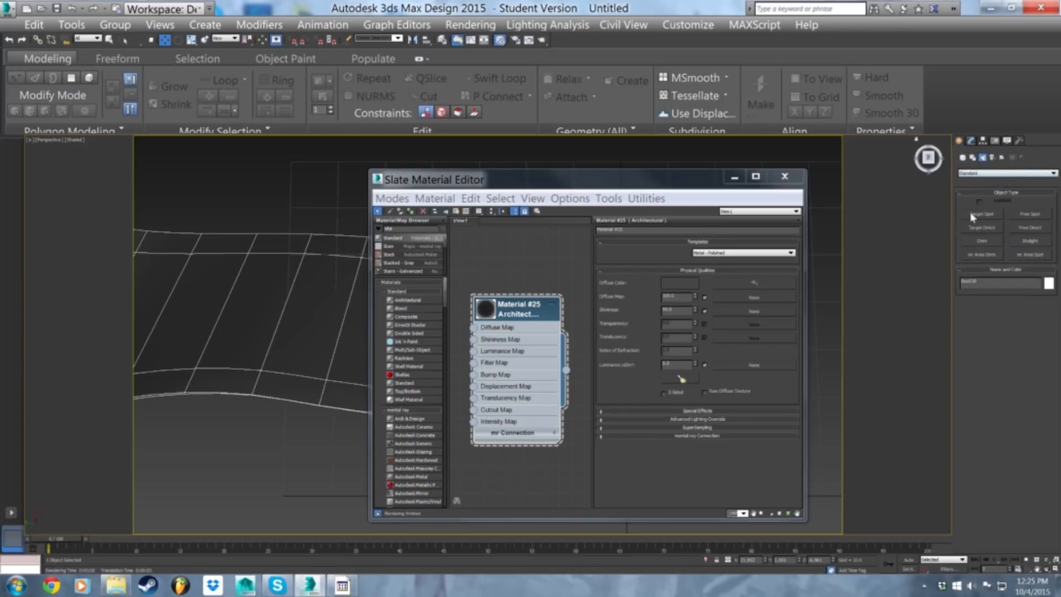
click(987, 238)
click(312, 376)
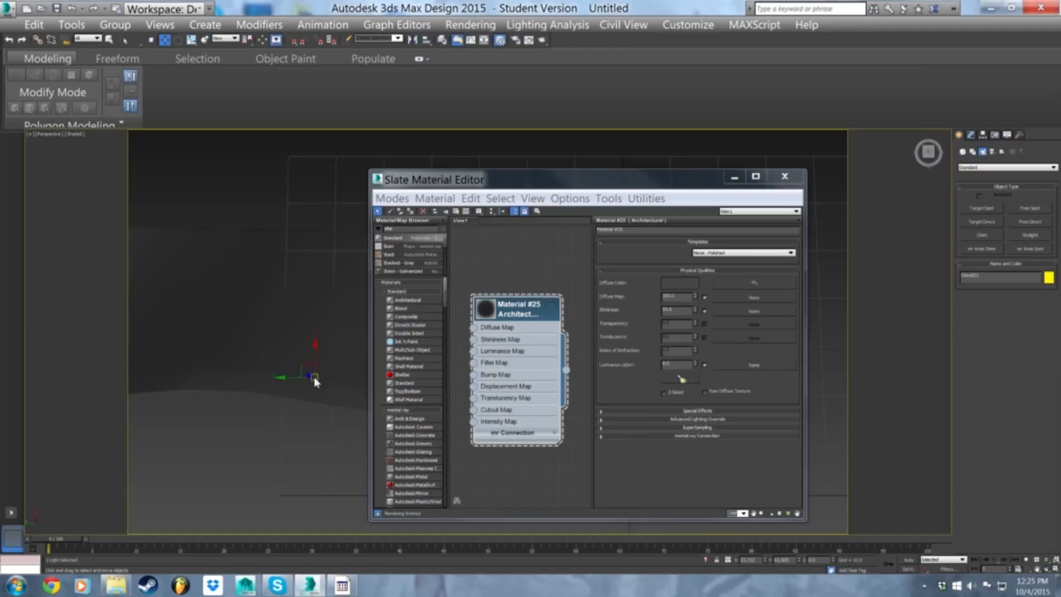
mouse_move(325, 352)
mouse_down()
mouse_move(289, 161)
mouse_move(297, 261)
mouse_up()
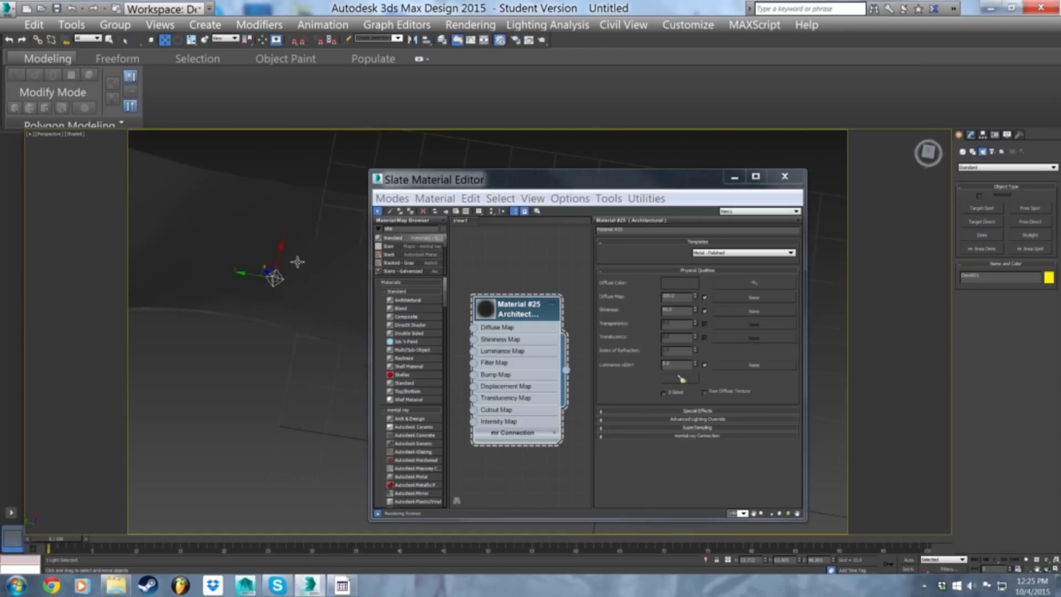
- Reframe the view around the Omni light and test-render the isolated blade
middle_drag(320, 305, 289, 299)
key(shift+q)
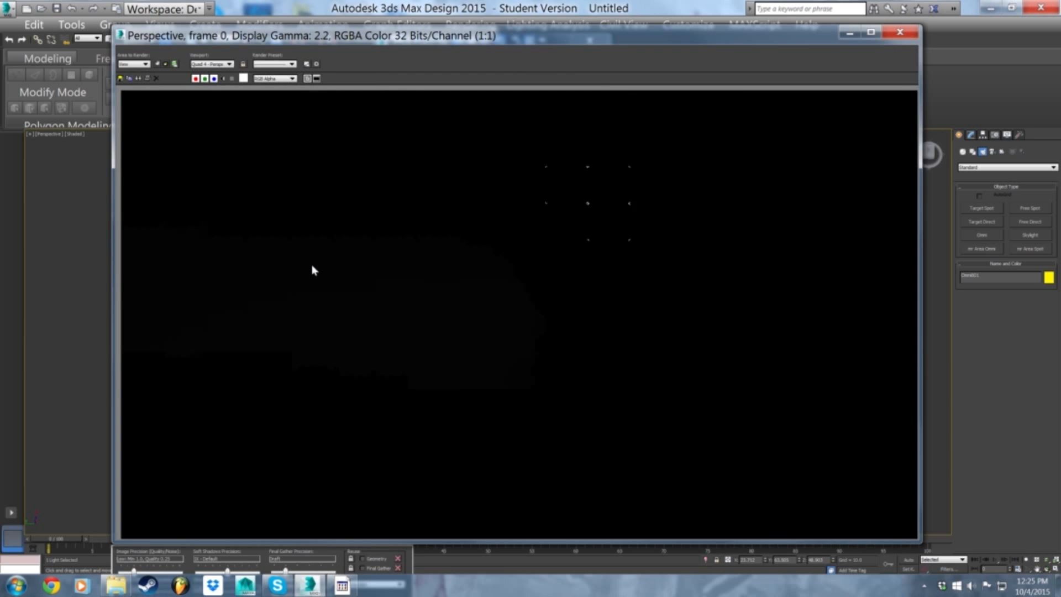
click(895, 35)
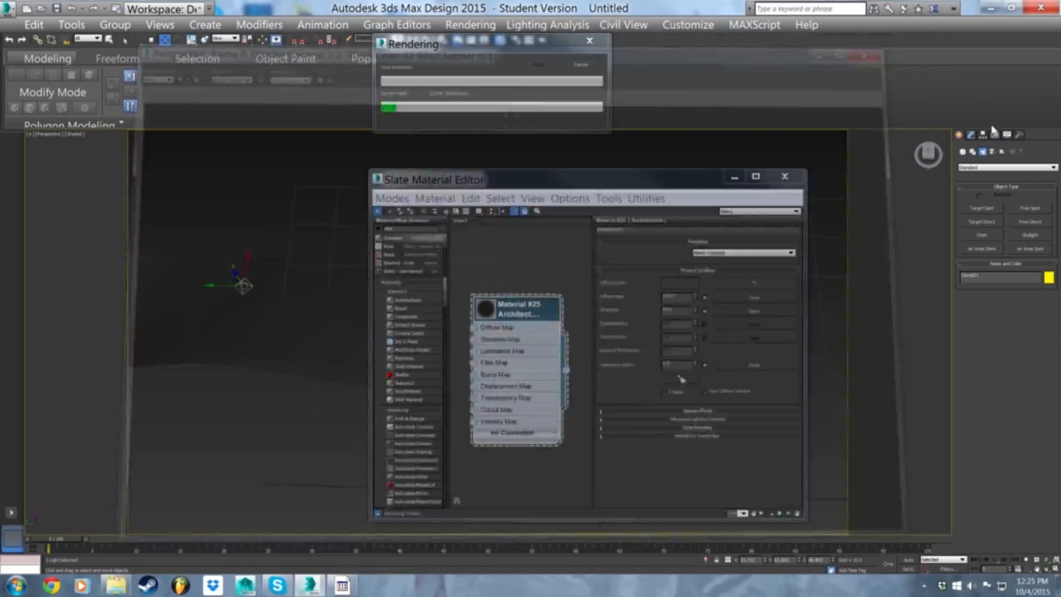
click(587, 69)
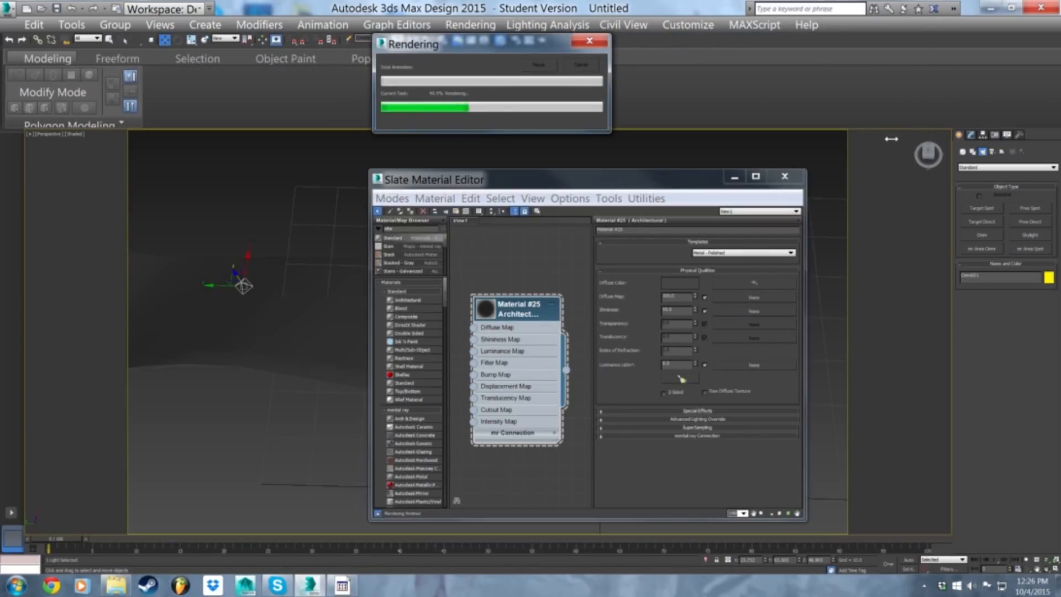
- Move the Omni light to a new position above the isolated blade and test-render the view
click(970, 135)
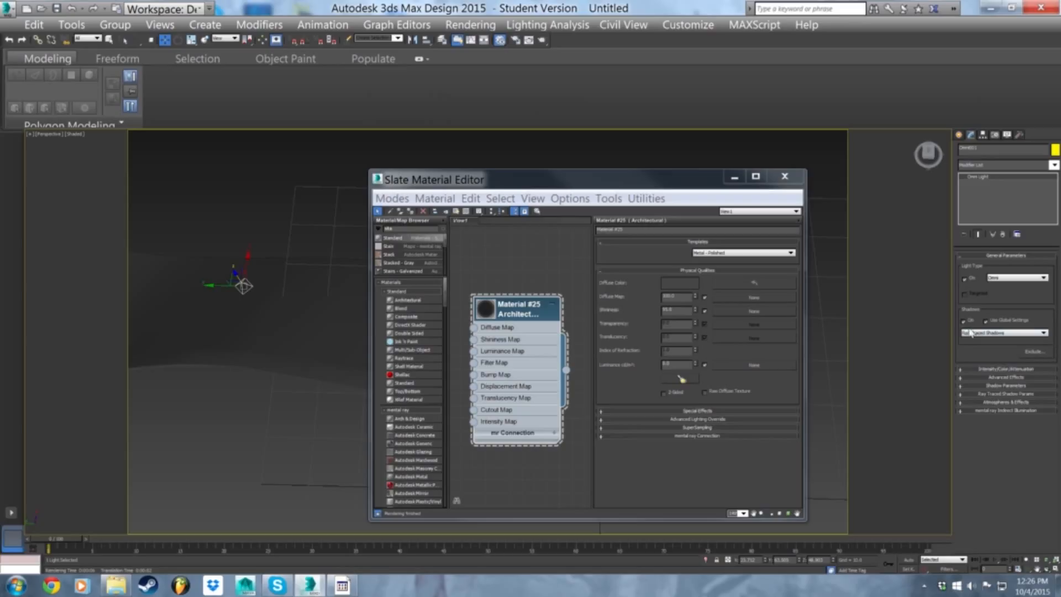
alt+middle_drag(328, 291, 277, 318)
scroll(276, 317, down, 5)
drag(278, 290, 350, 244)
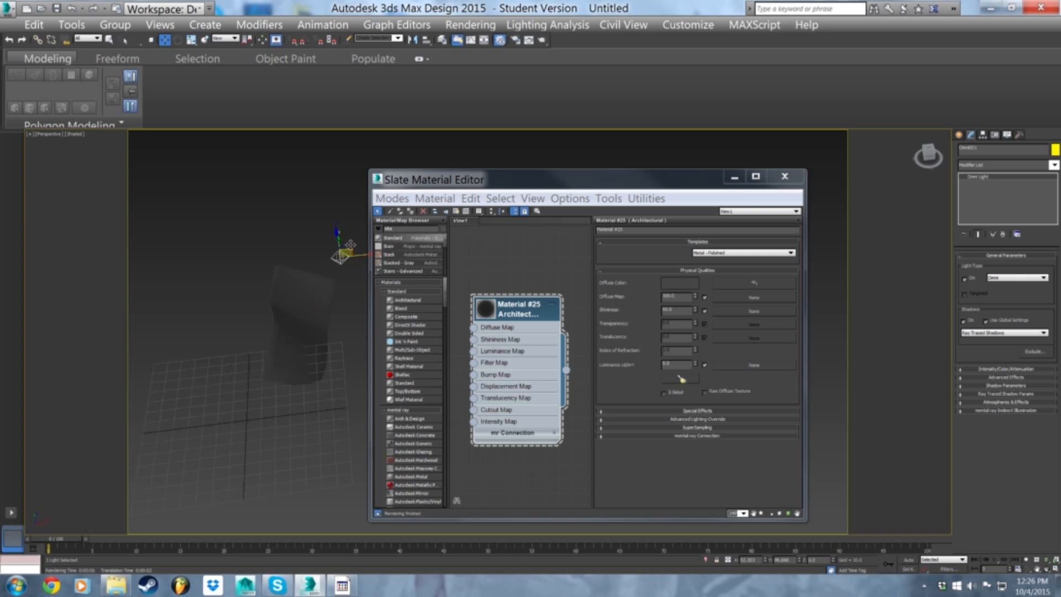
alt+middle_drag(322, 295, 343, 289)
scroll(343, 289, up, 4)
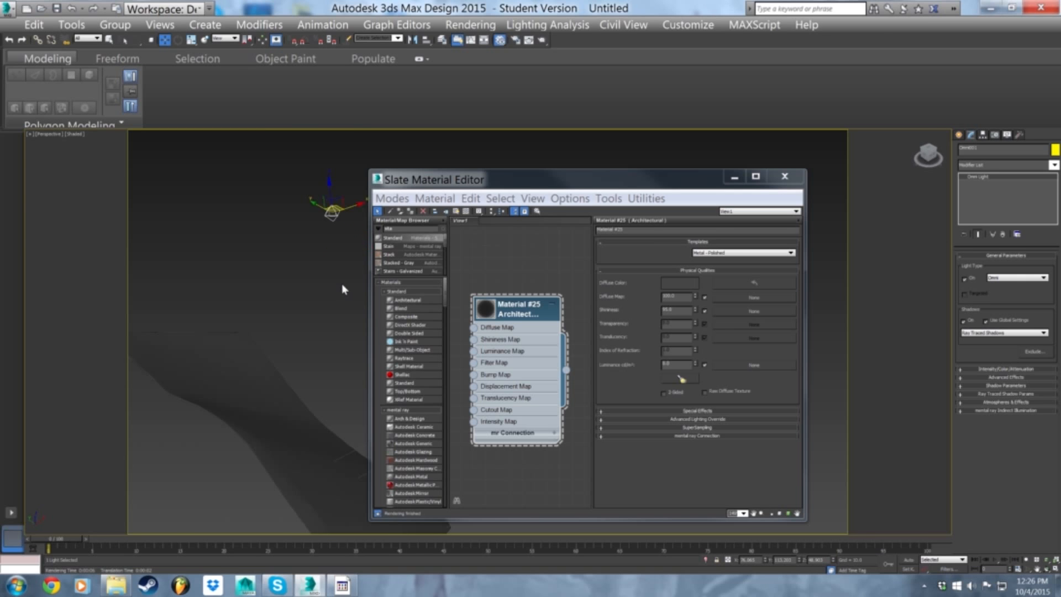
key(shift+q)
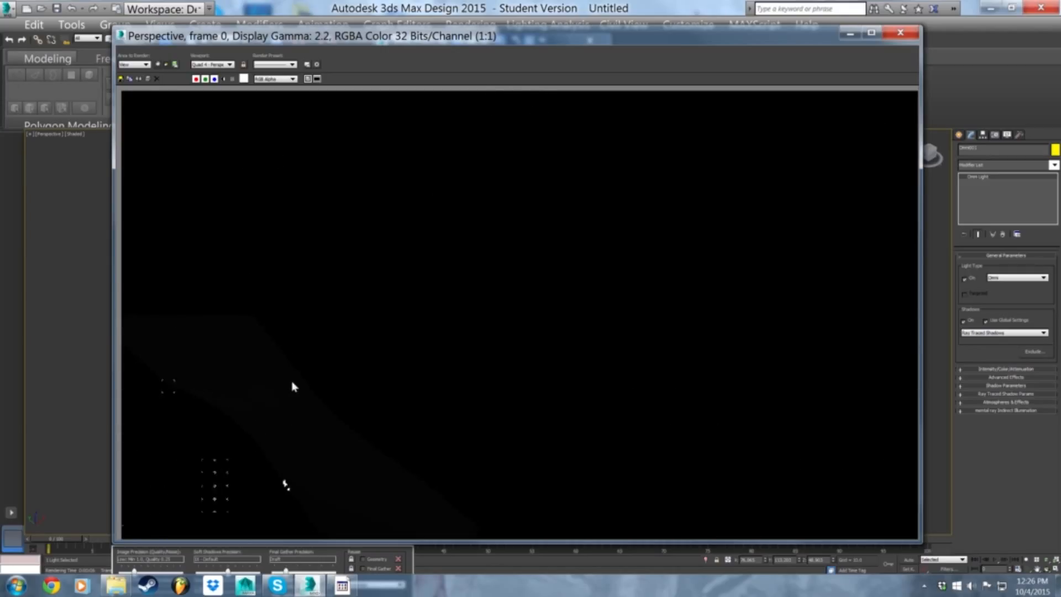
click(900, 33)
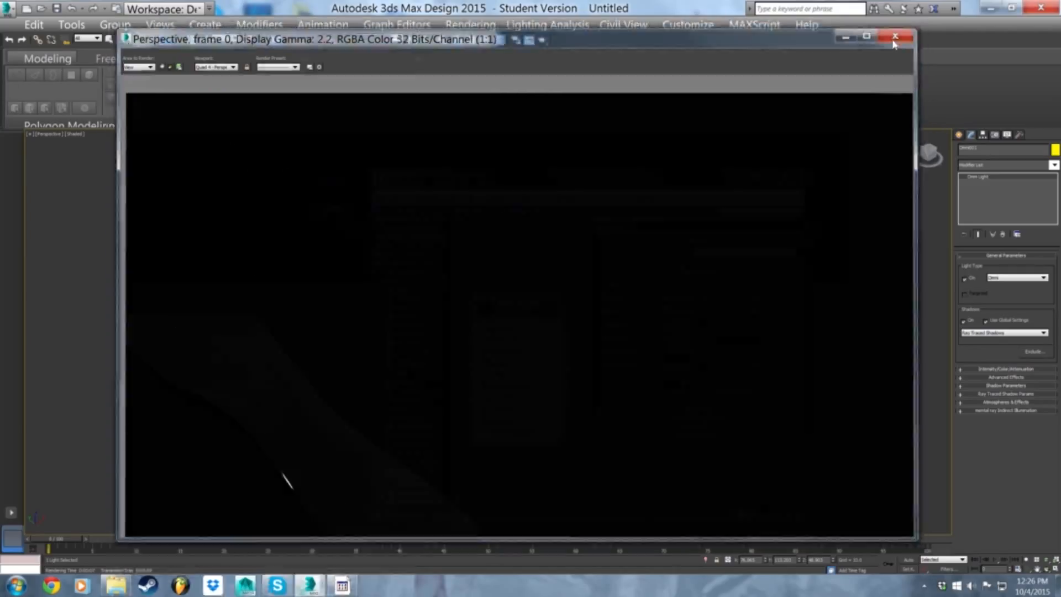
- Create a large plane around the isolated blade and move it so the blade and grid lie within its area
click(960, 134)
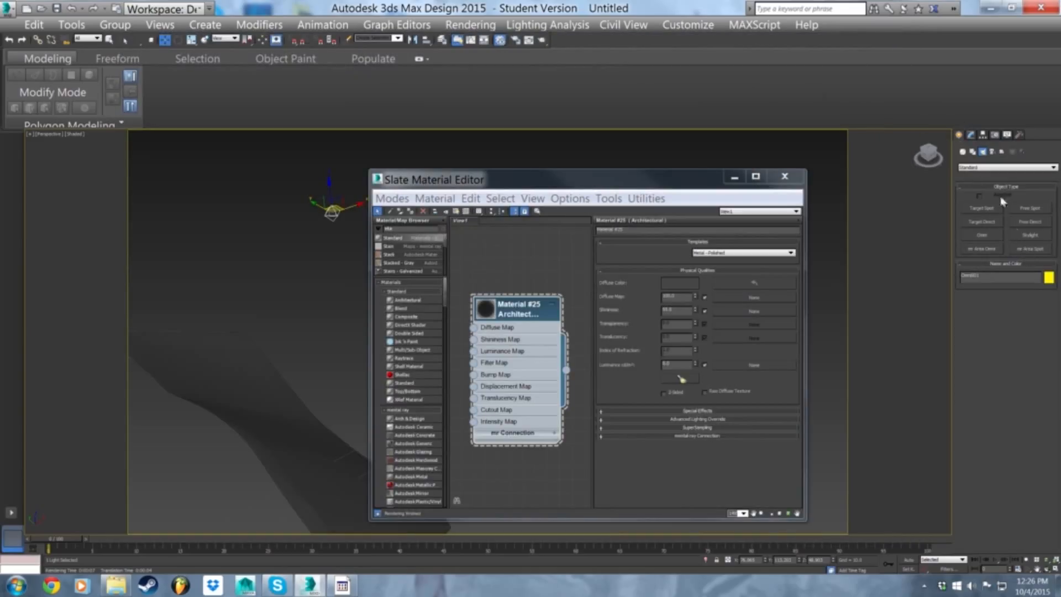
click(962, 151)
click(1030, 262)
scroll(287, 318, down, 6)
drag(209, 266, 507, 289)
key(w)
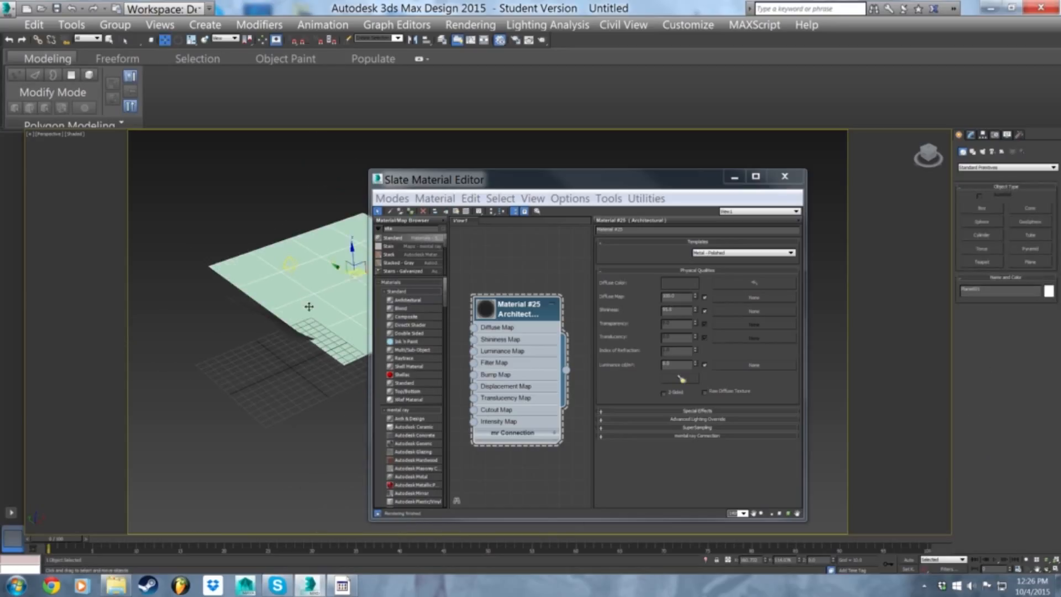
drag(287, 310, 290, 308)
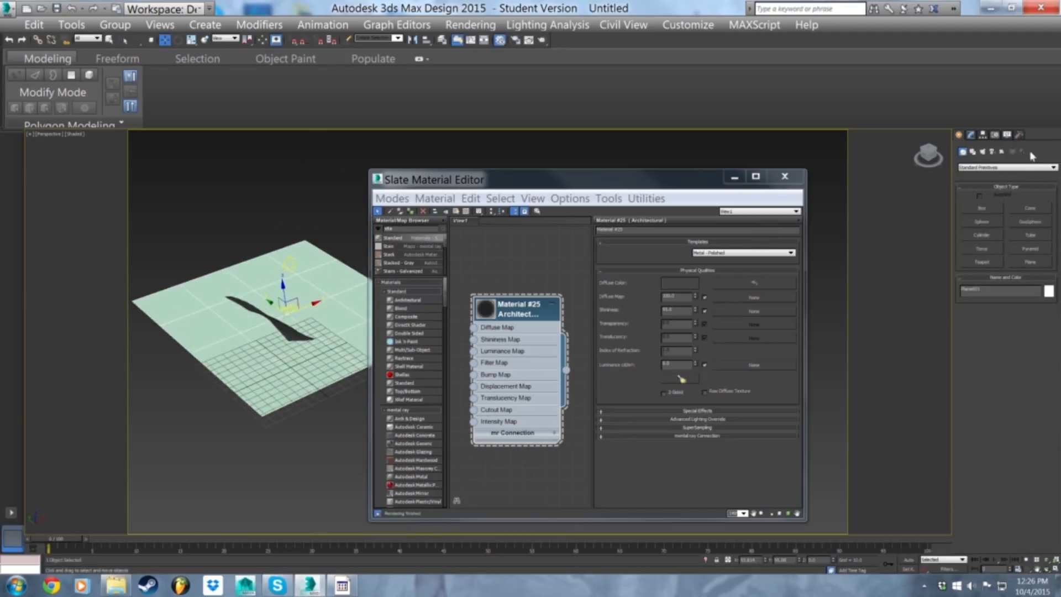
- Change the plane's object colour to light grey
click(971, 135)
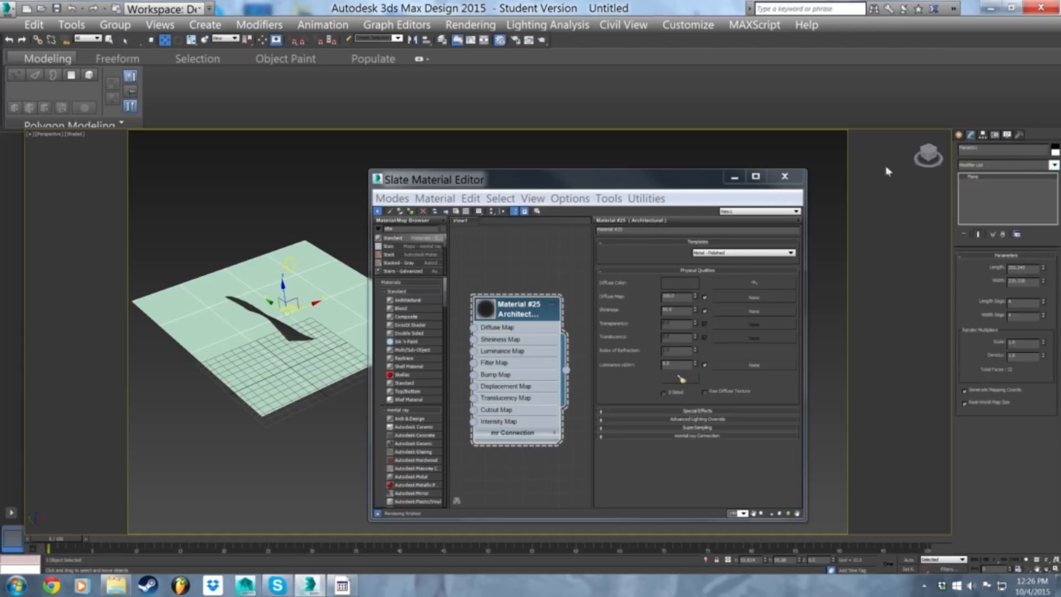
click(1055, 152)
click(475, 306)
click(591, 363)
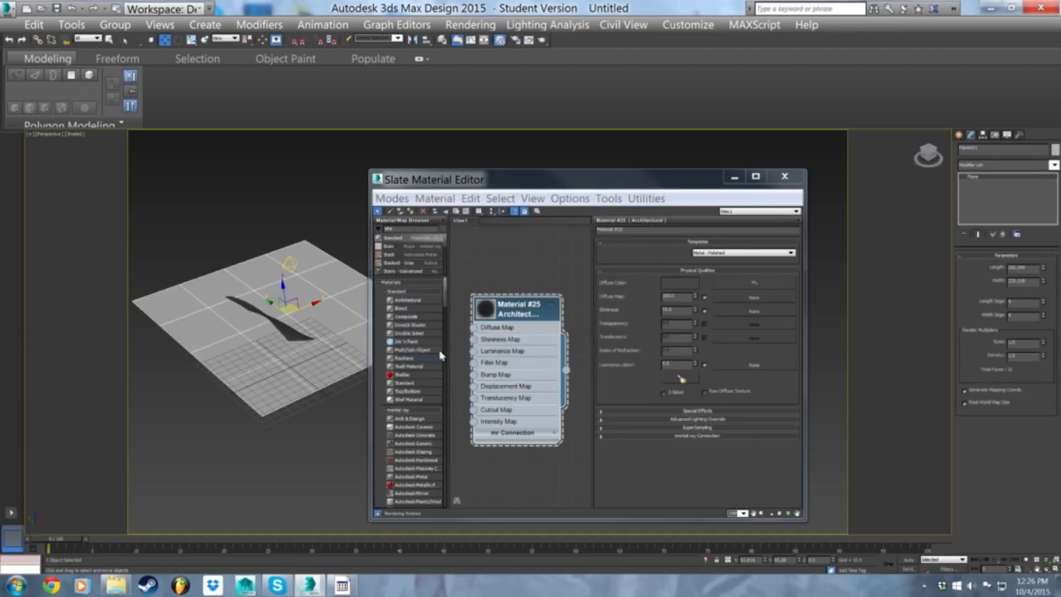
- Select the blade and test-render it against the plane from two closer angles
click(293, 334)
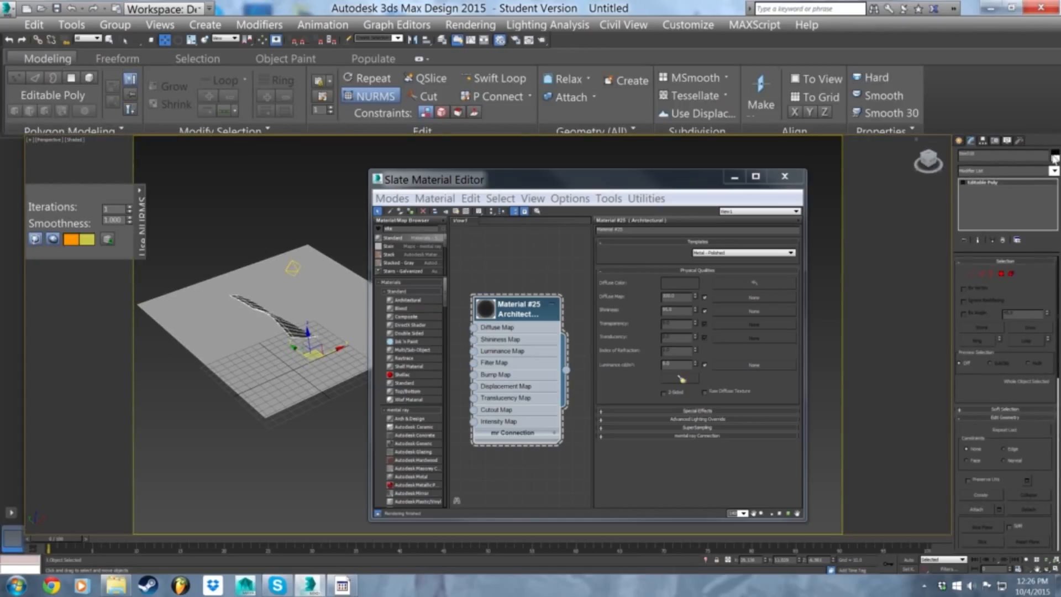
key(z)
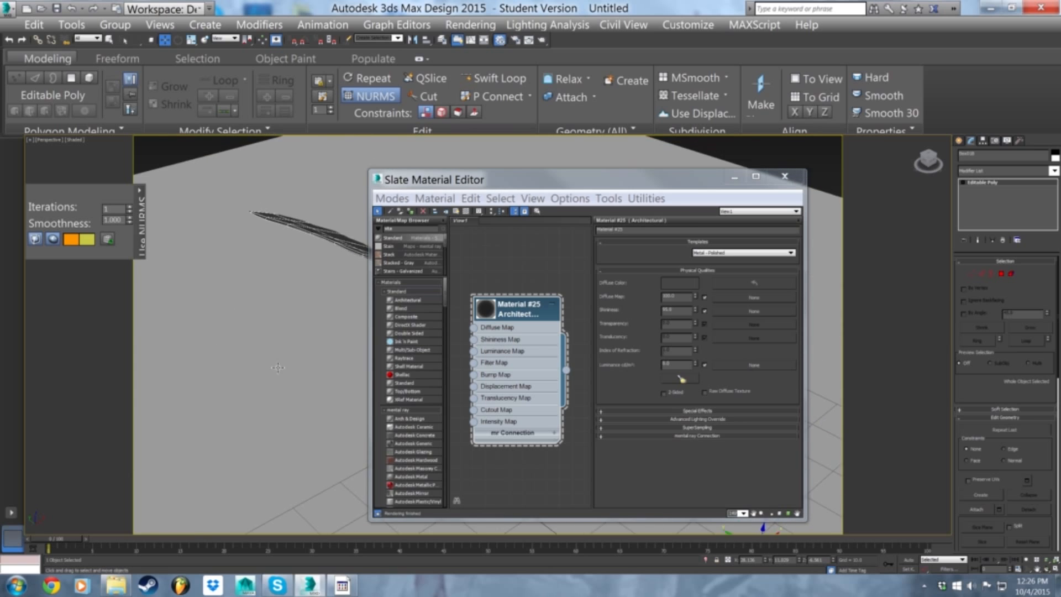
key(shift+q)
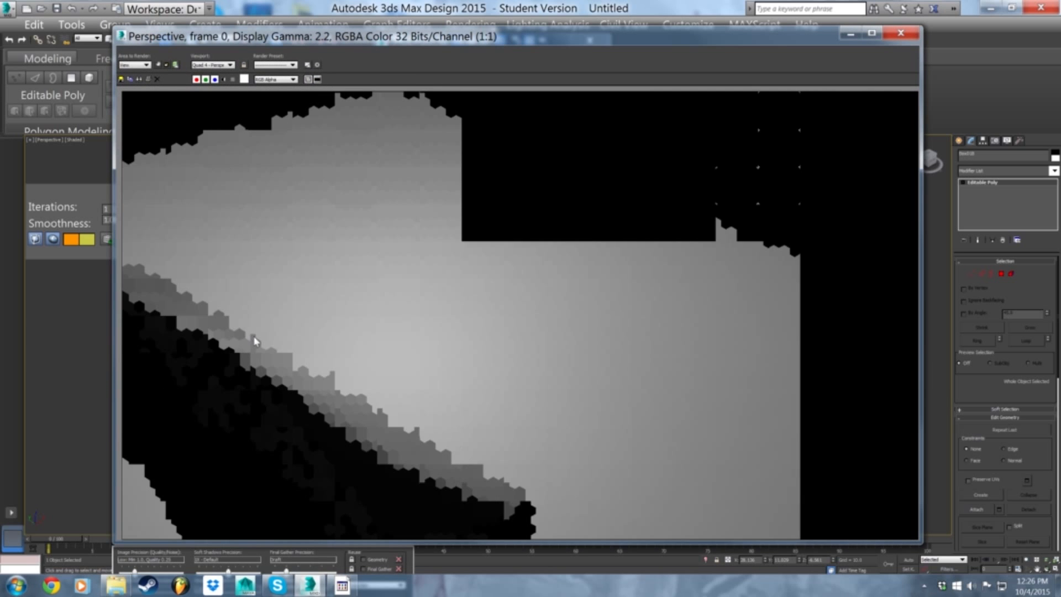
click(892, 36)
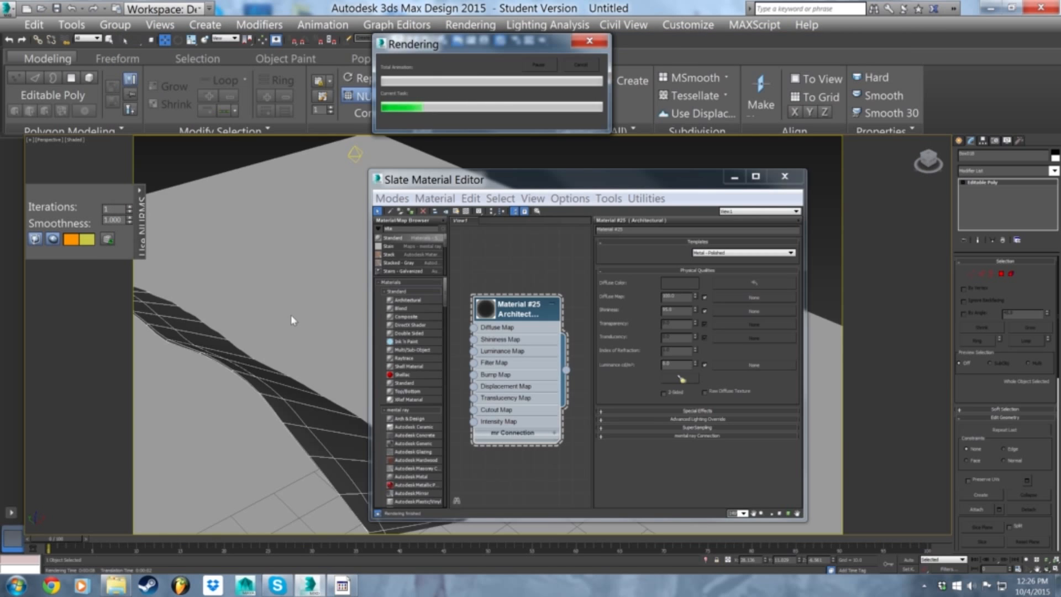
alt+middle_drag(294, 320, 337, 260)
key(shift+q)
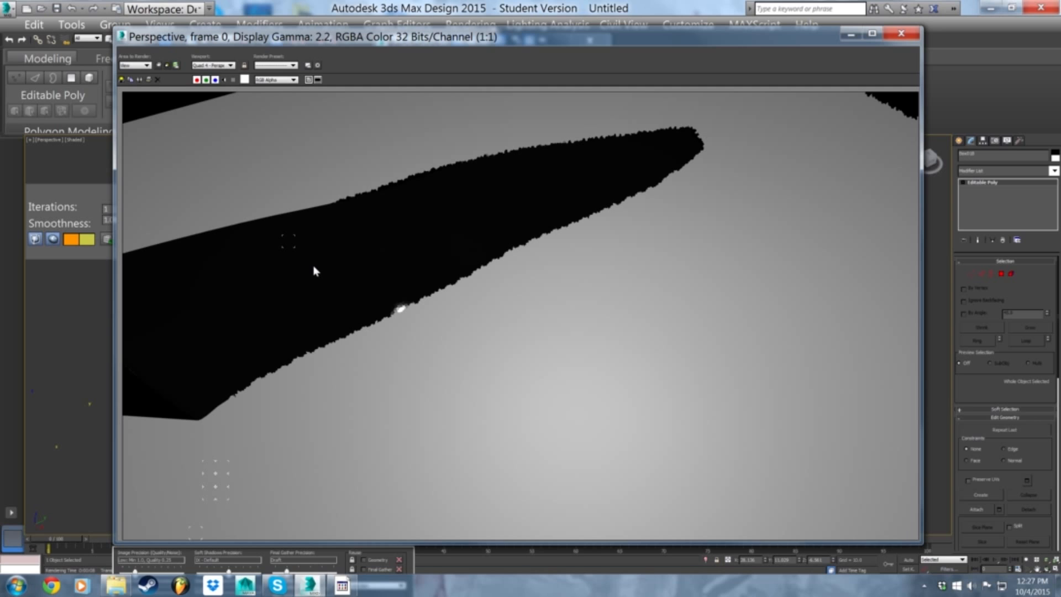
click(901, 34)
- Set the Architectural material's diffuse colour to medium grey and test-render the blade
click(688, 283)
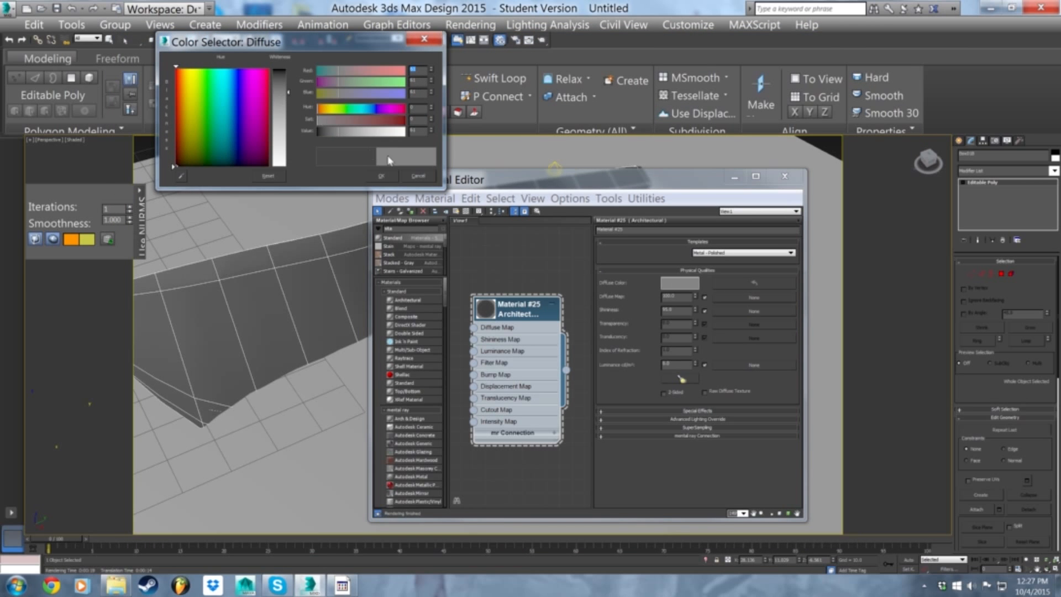
click(381, 176)
key(shift+q)
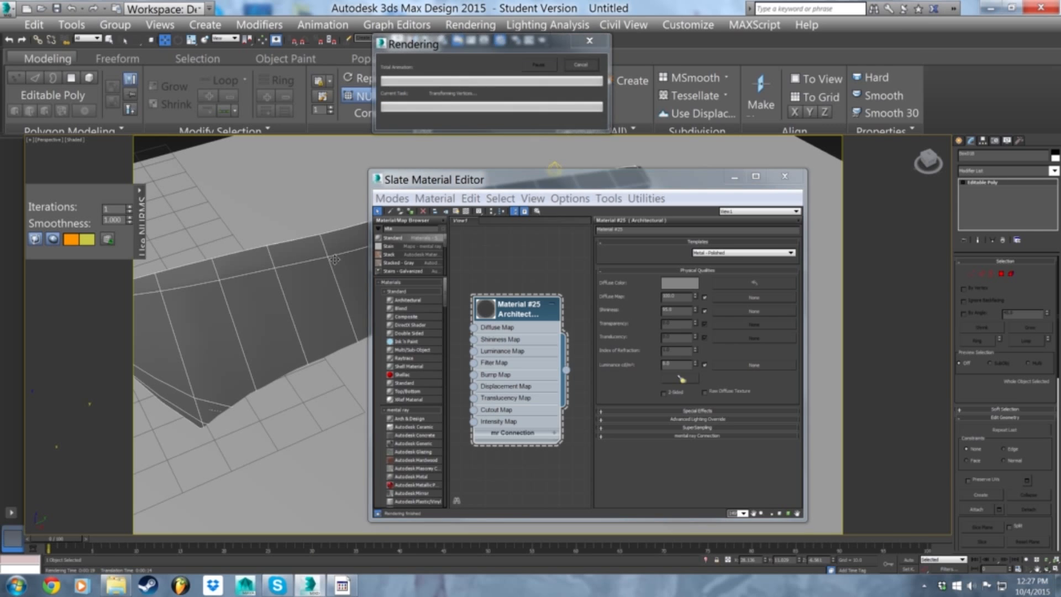
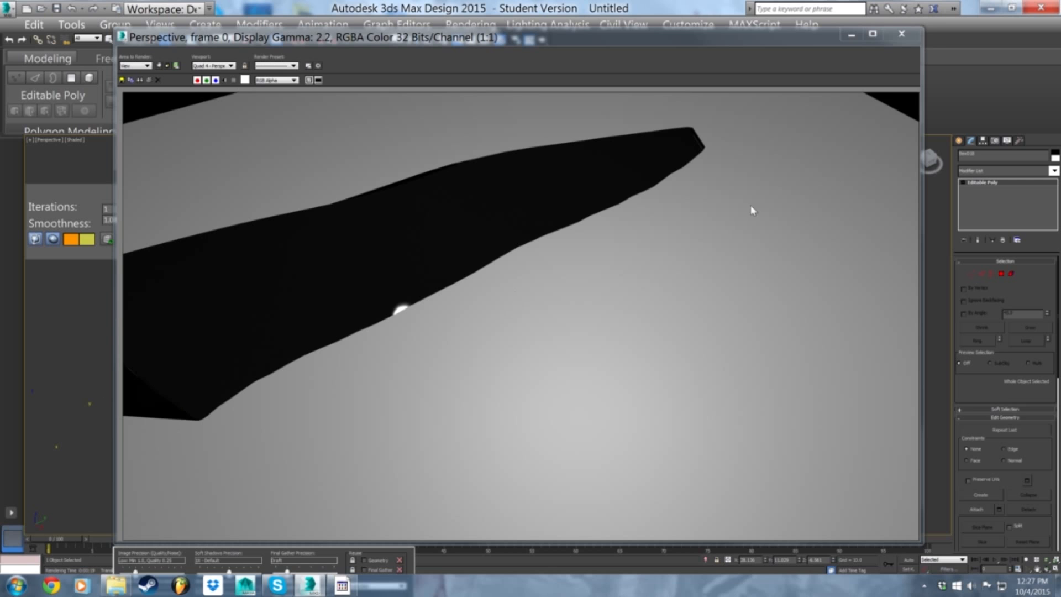
click(903, 36)
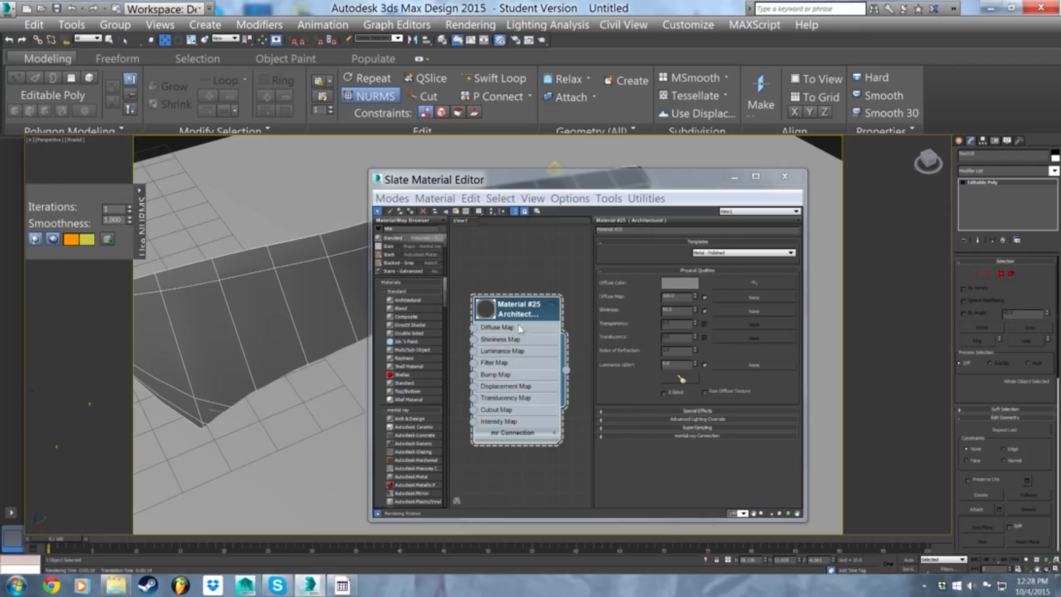
- Set the Architectural material's shininess to 40 and test-render the blade
click(680, 283)
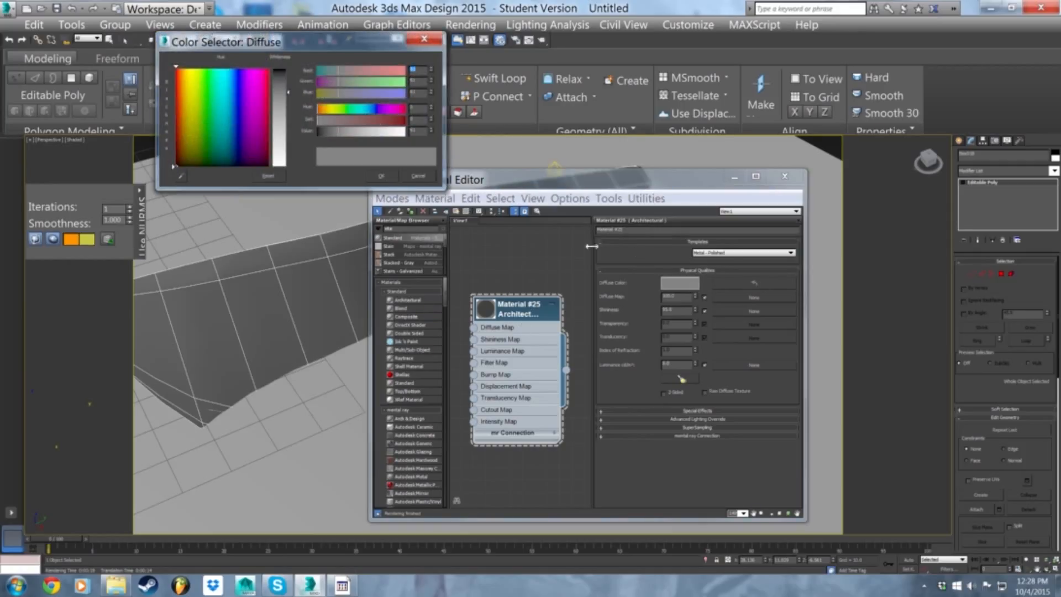
click(696, 314)
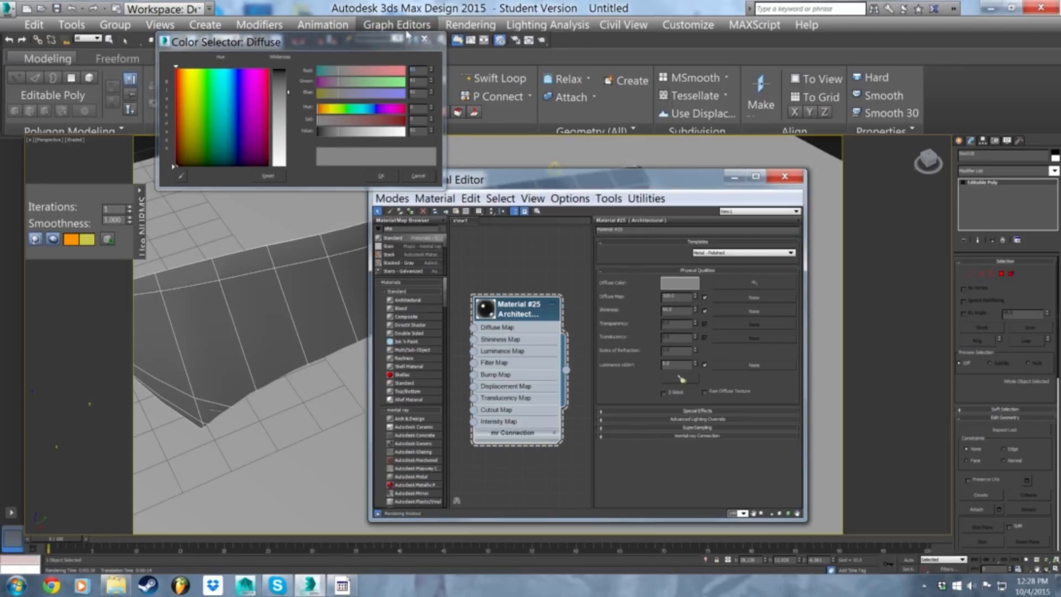
double_click(680, 308)
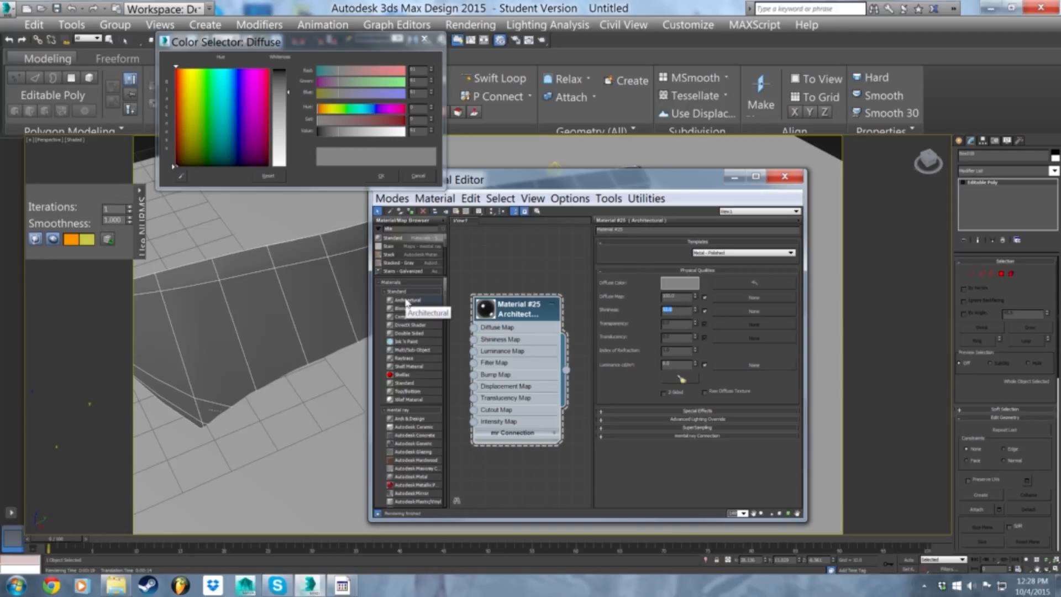
text(40)
key(Return)
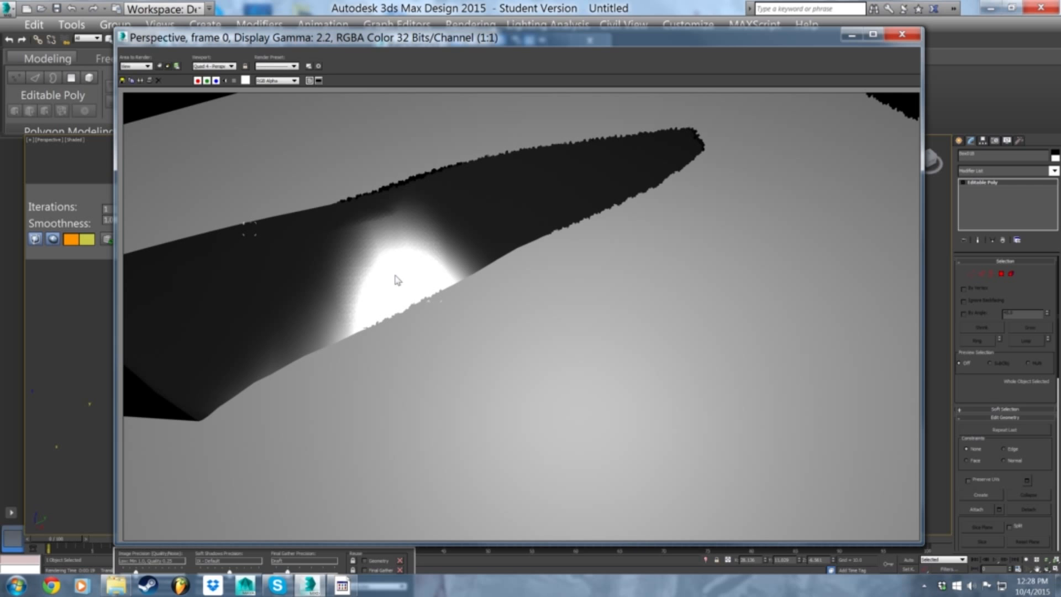
click(902, 34)
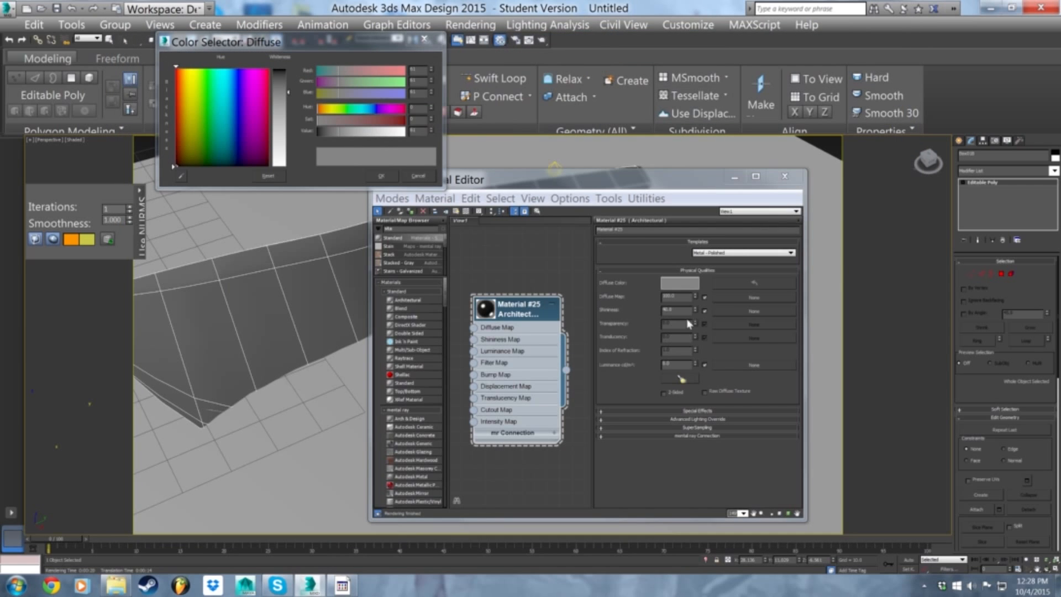
- Try shininess values of 50 and 100 on the blade's Architectural material and test-render the view
drag(686, 310, 572, 301)
text(50)
key(Return)
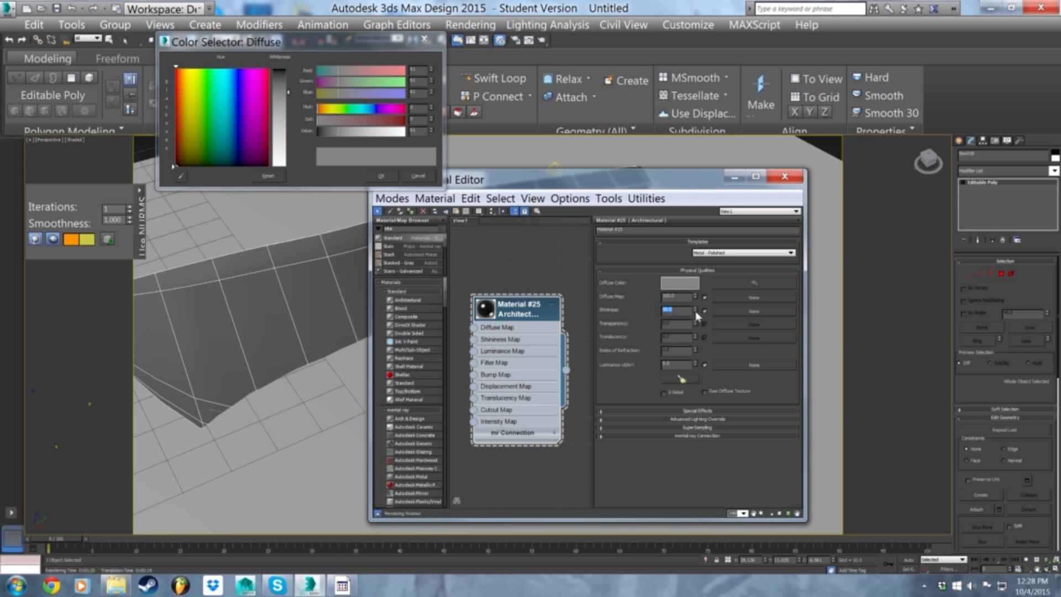
drag(695, 312, 690, 397)
key(shift+q)
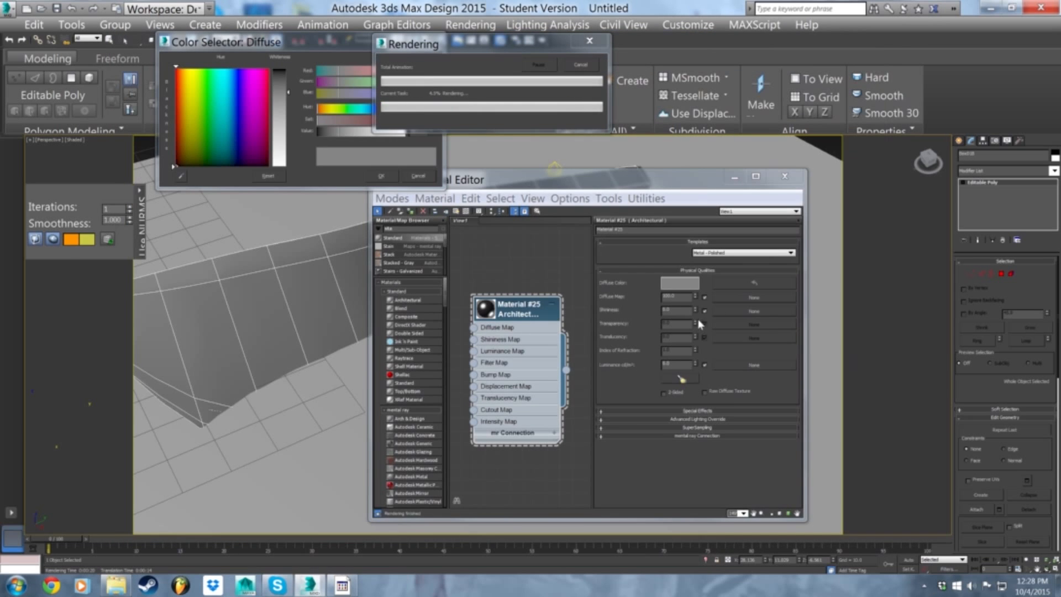
click(573, 61)
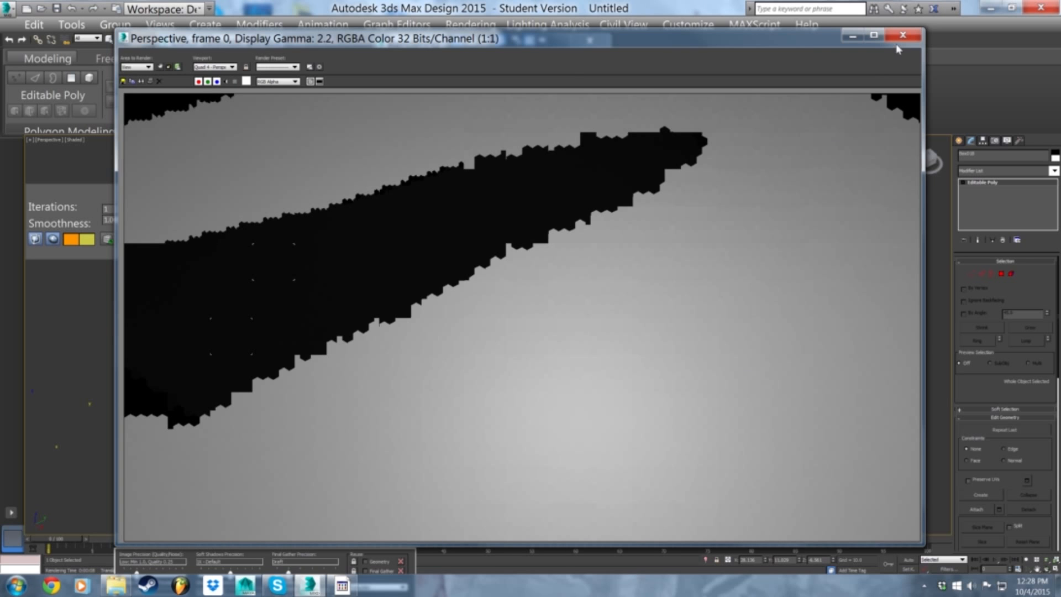
double_click(898, 44)
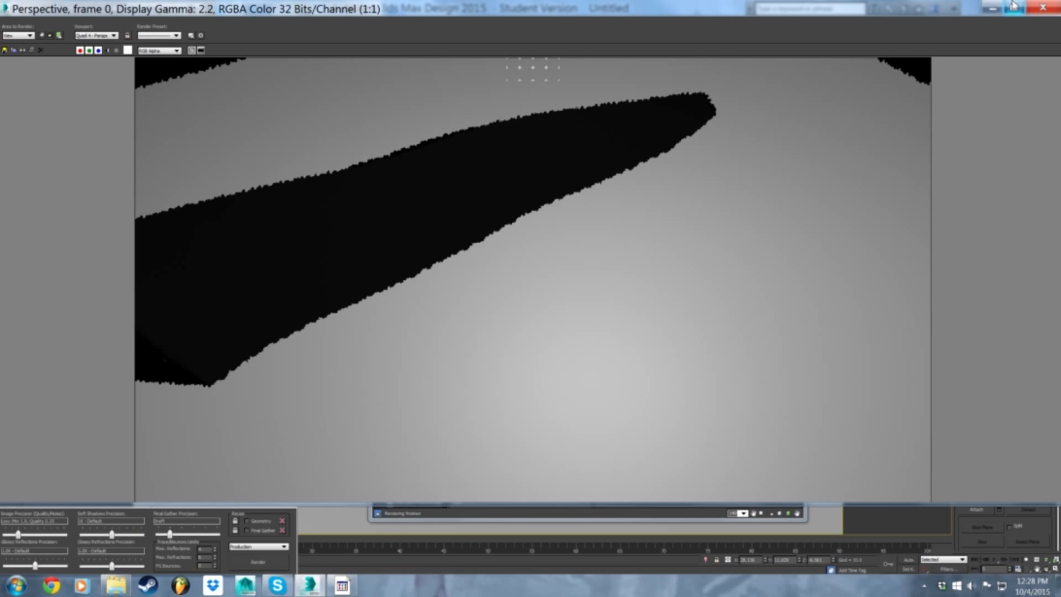
click(1014, 5)
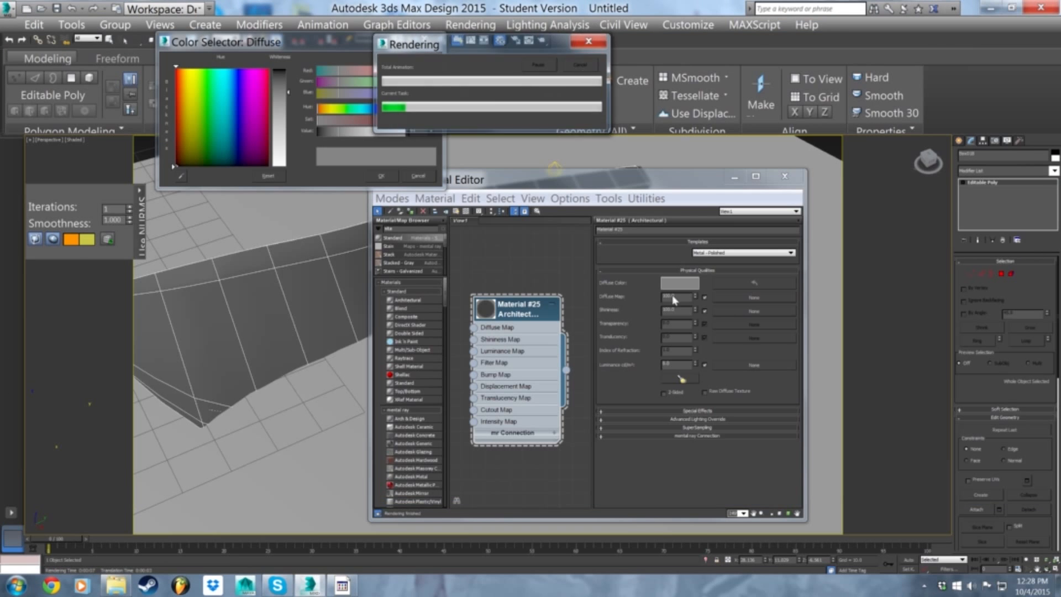
- Set the Architectural material's shininess to 50 and test-render the blade against the plane
drag(687, 311, 411, 284)
text(50)
key(Return)
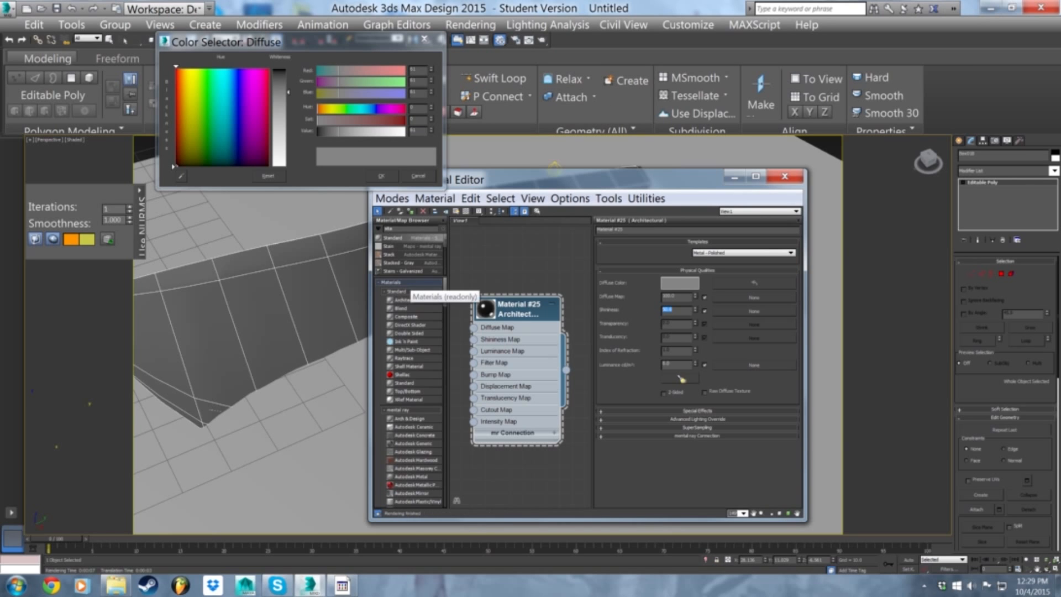
click(319, 319)
key(shift+q)
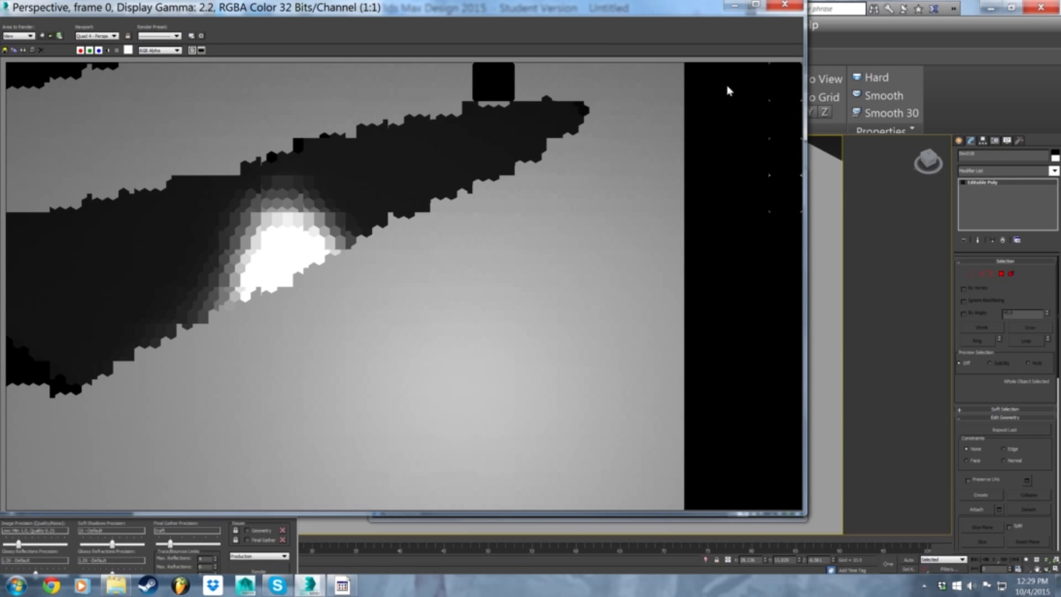
click(785, 5)
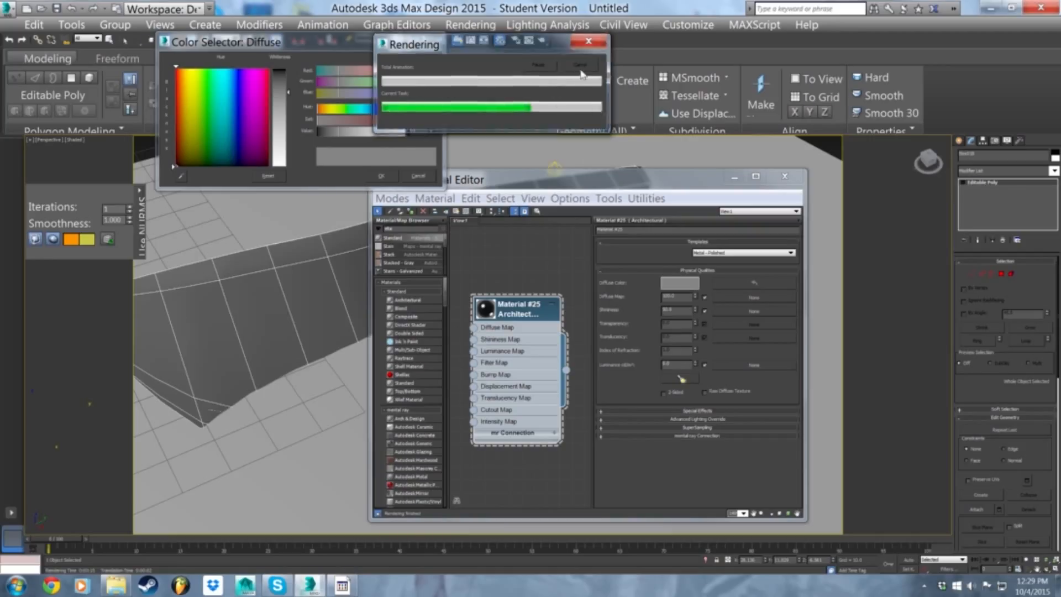
- Darken the Architectural material's diffuse colour to dark grey and test-render the blade
click(690, 286)
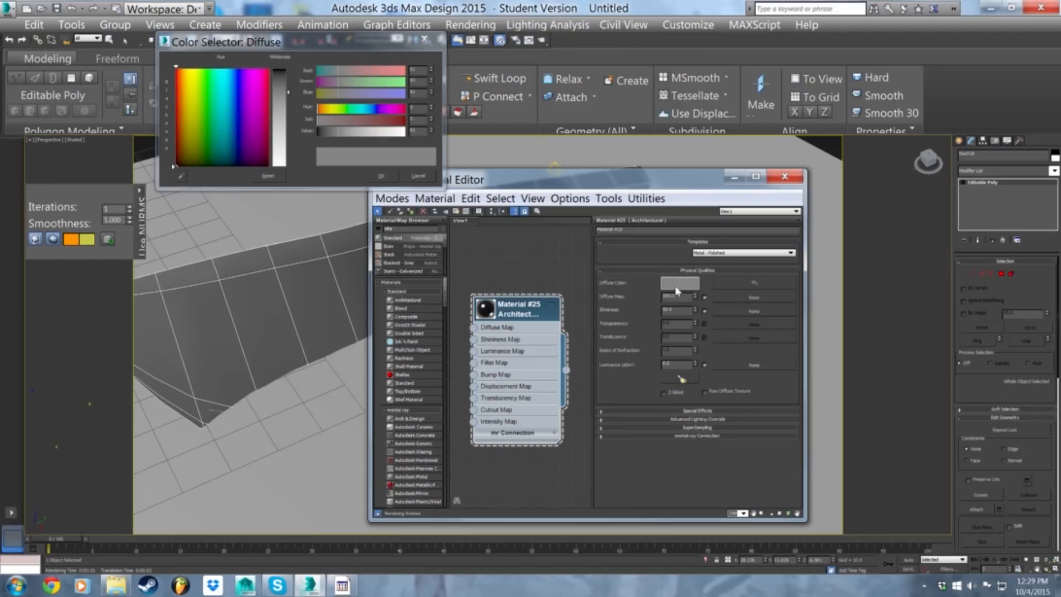
drag(280, 91, 279, 82)
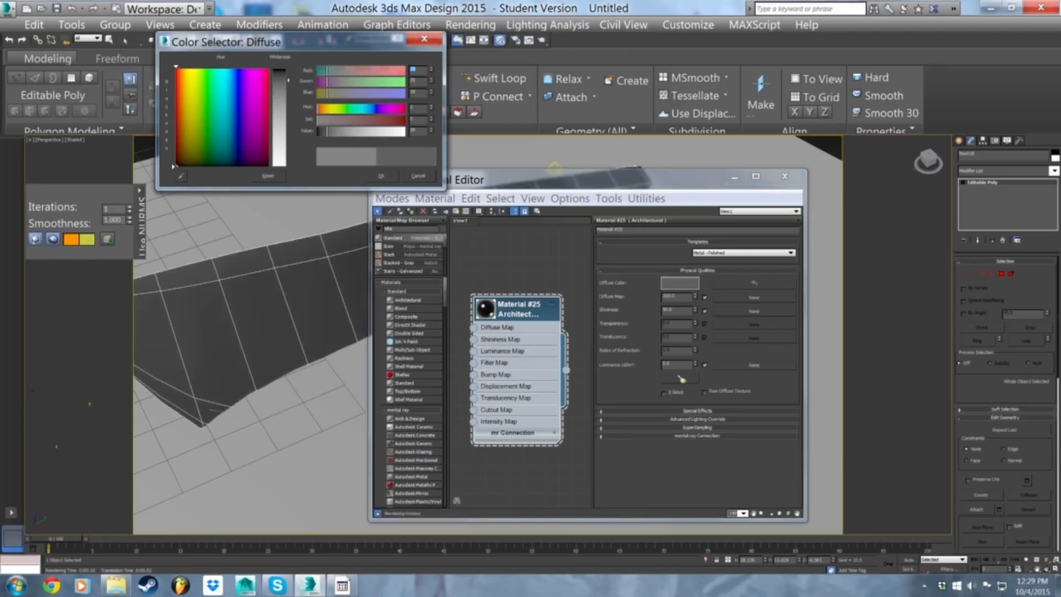
click(382, 176)
key(shift+q)
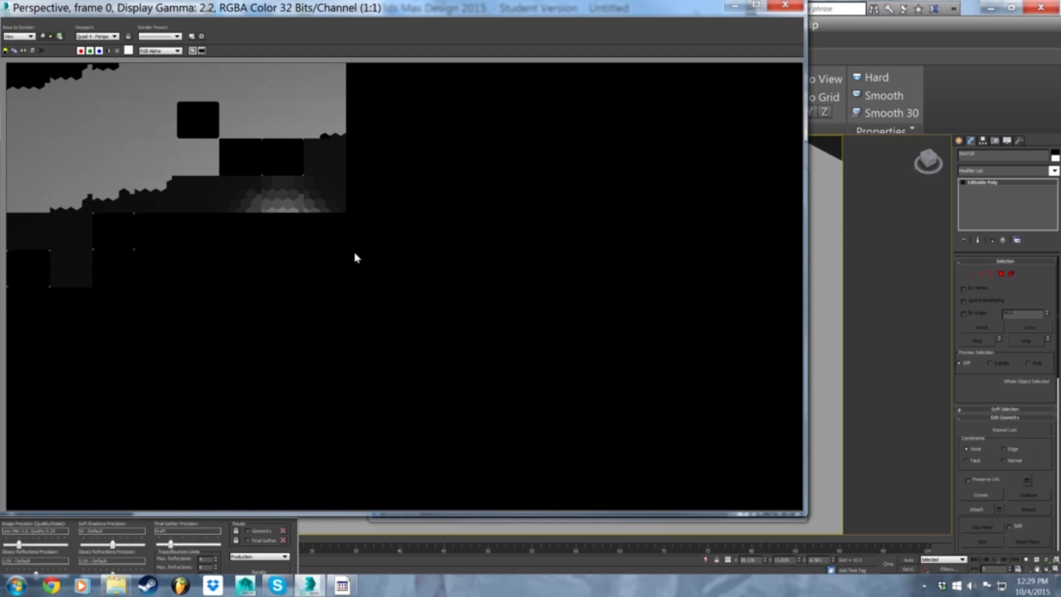
click(771, 11)
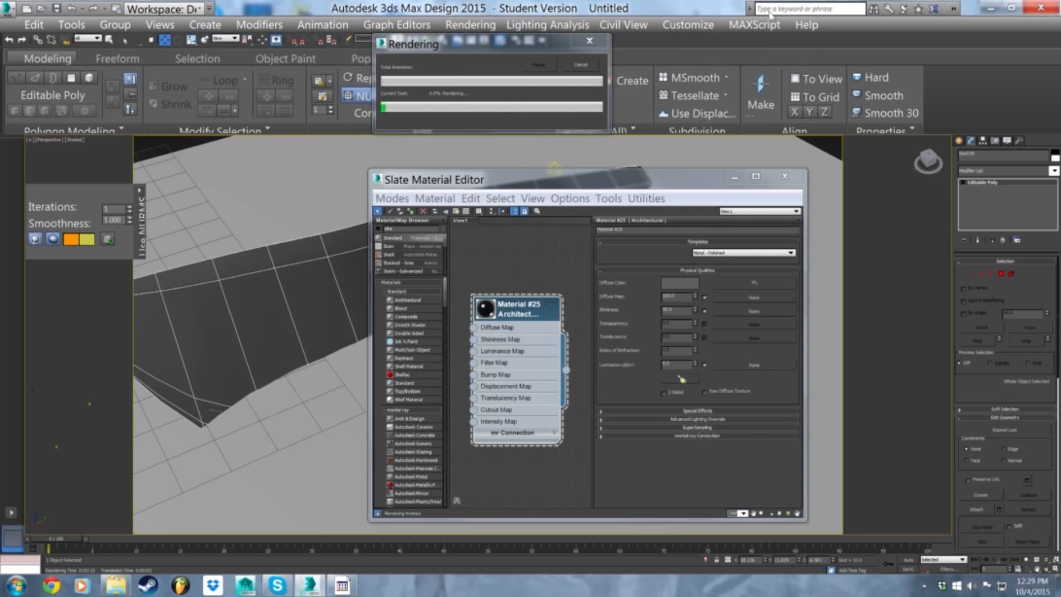
click(580, 61)
middle_drag(541, 273, 562, 252)
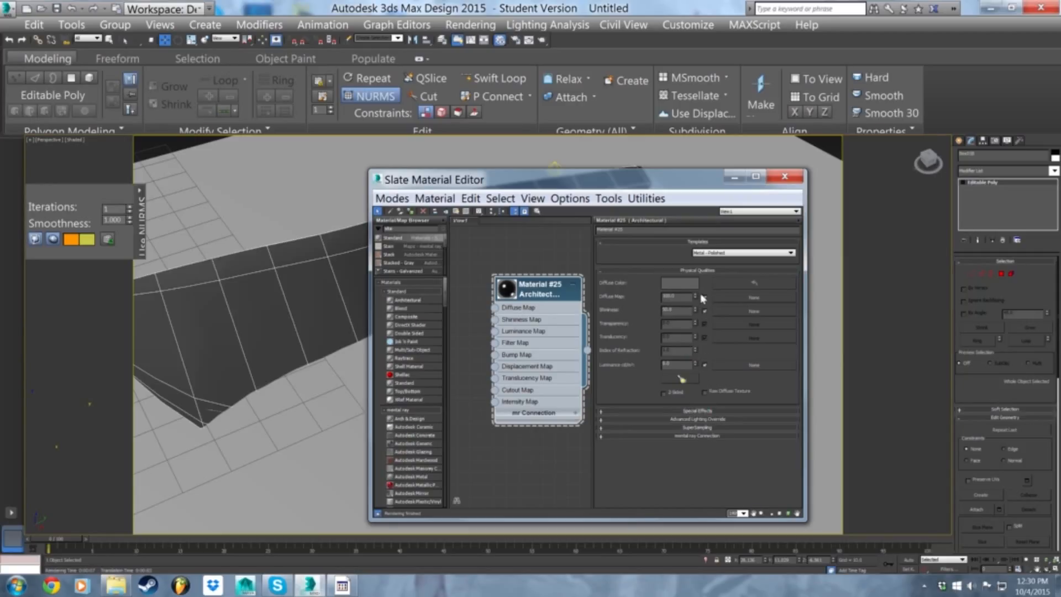
click(710, 426)
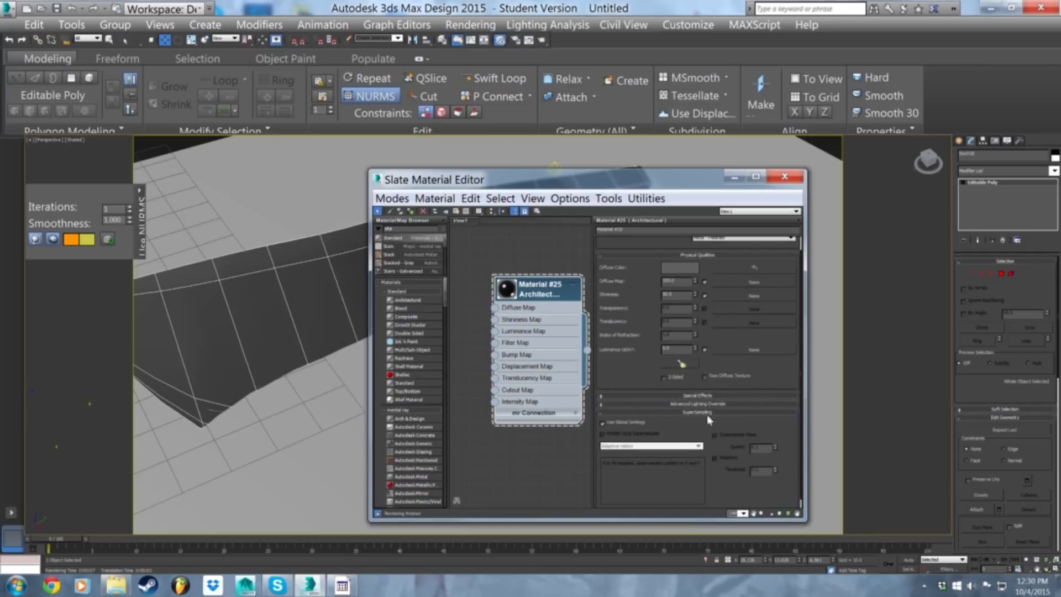
click(707, 413)
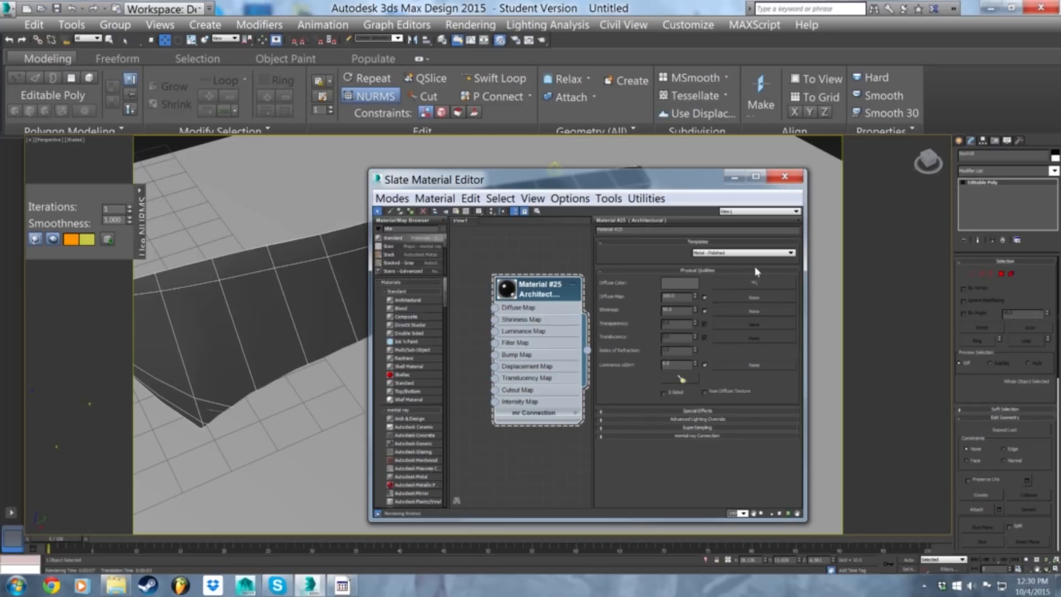
middle_drag(540, 444, 537, 409)
scroll(538, 409, down, 3)
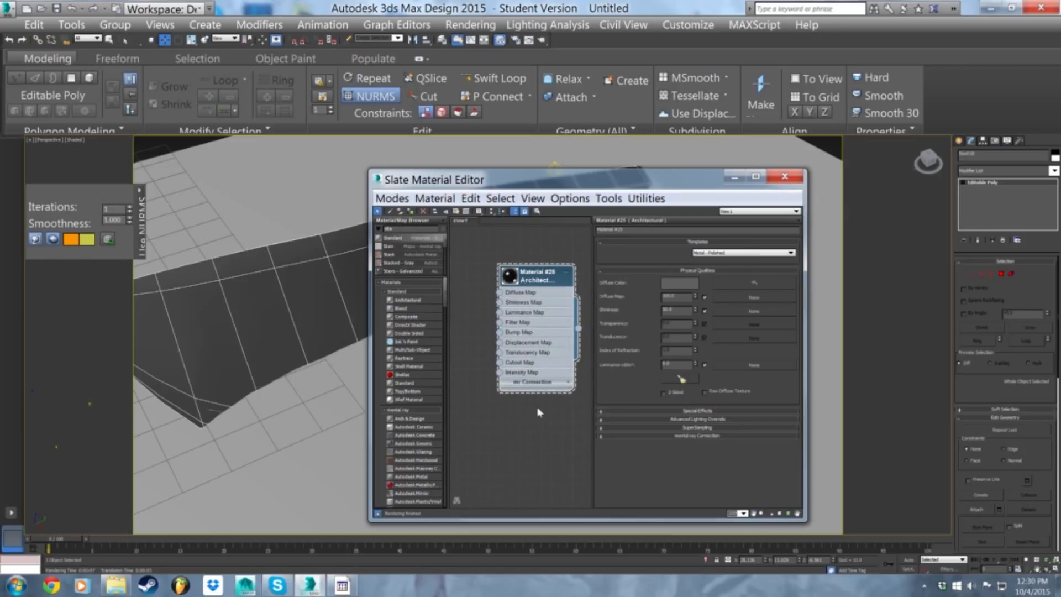
- Add a Cellular map node beside the Architectural material in the material graph
drag(444, 288, 448, 341)
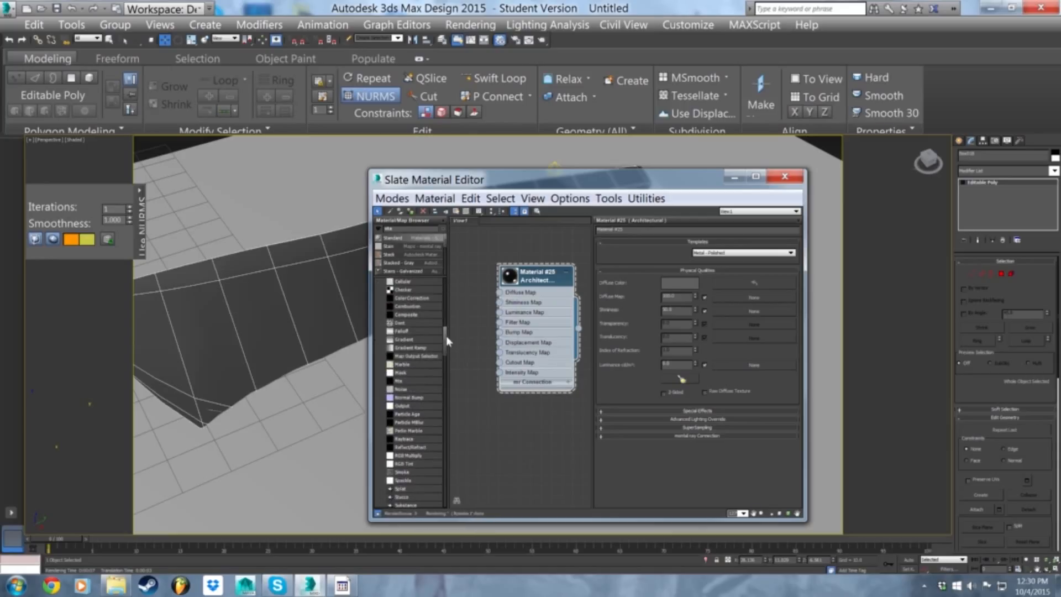
drag(403, 282, 473, 318)
middle_drag(471, 256, 567, 280)
scroll(539, 285, up, 2)
drag(583, 351, 510, 339)
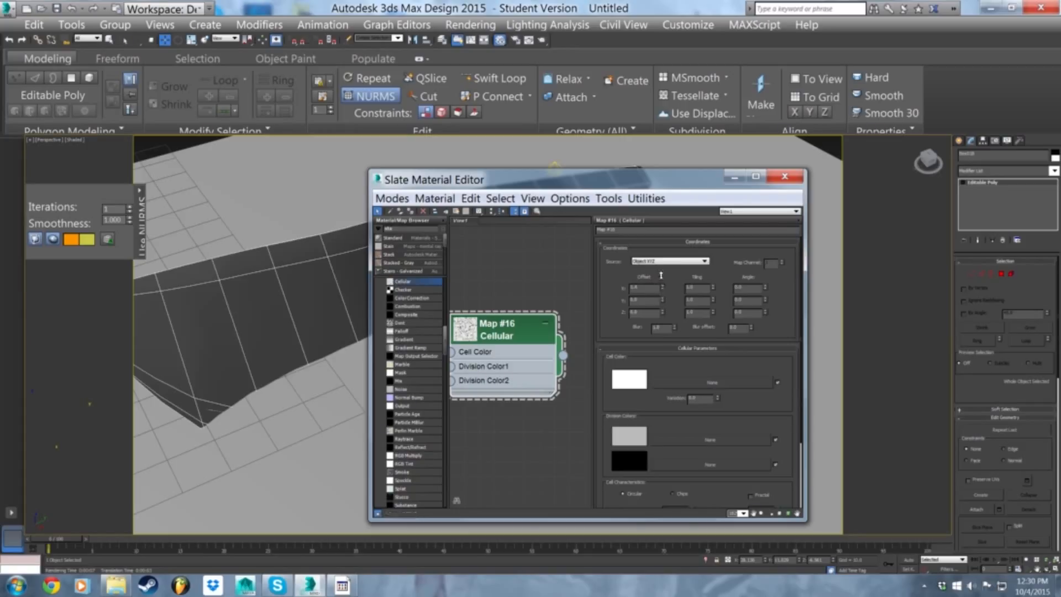
- Raise the Cellular map's first-axis tiling well above 1 and enlarge the node's preview
drag(710, 281, 711, 268)
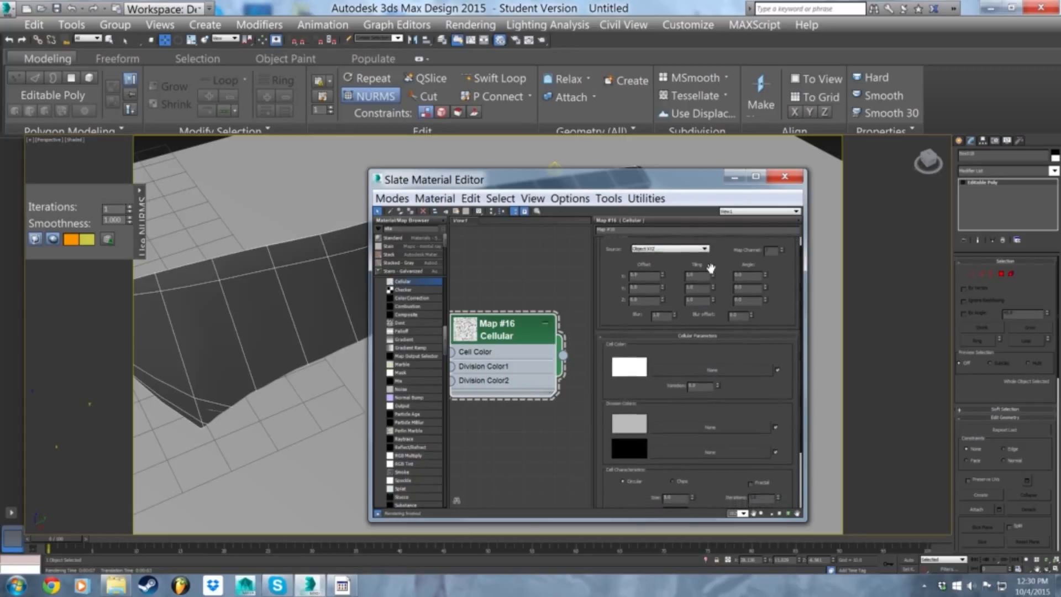
click(646, 276)
drag(713, 275, 716, 183)
double_click(470, 330)
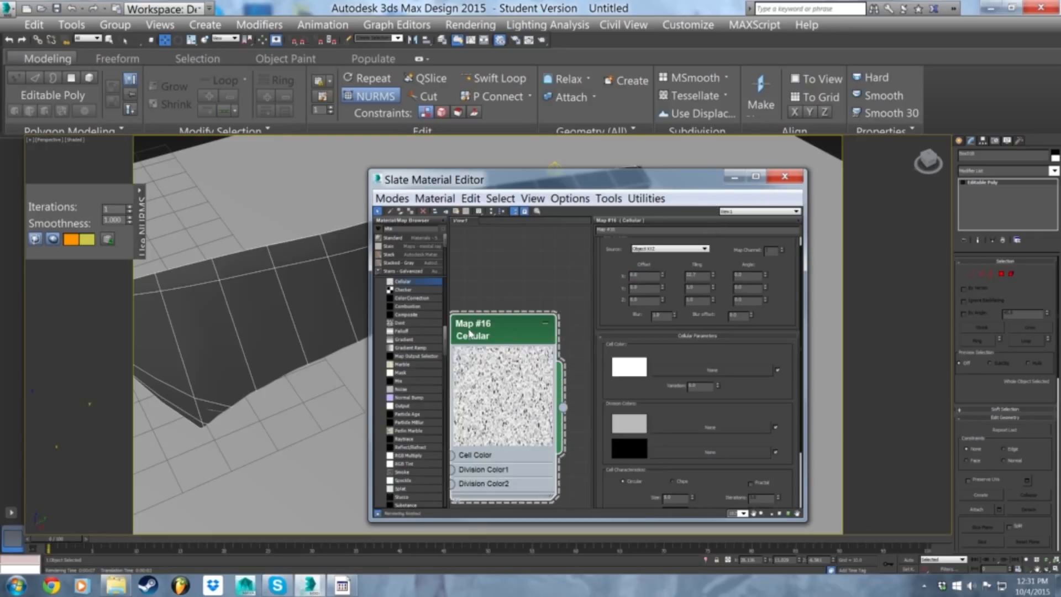
mouse_move(503, 257)
middle_down()
mouse_move(551, 233)
mouse_move(456, 272)
mouse_move(497, 247)
middle_up()
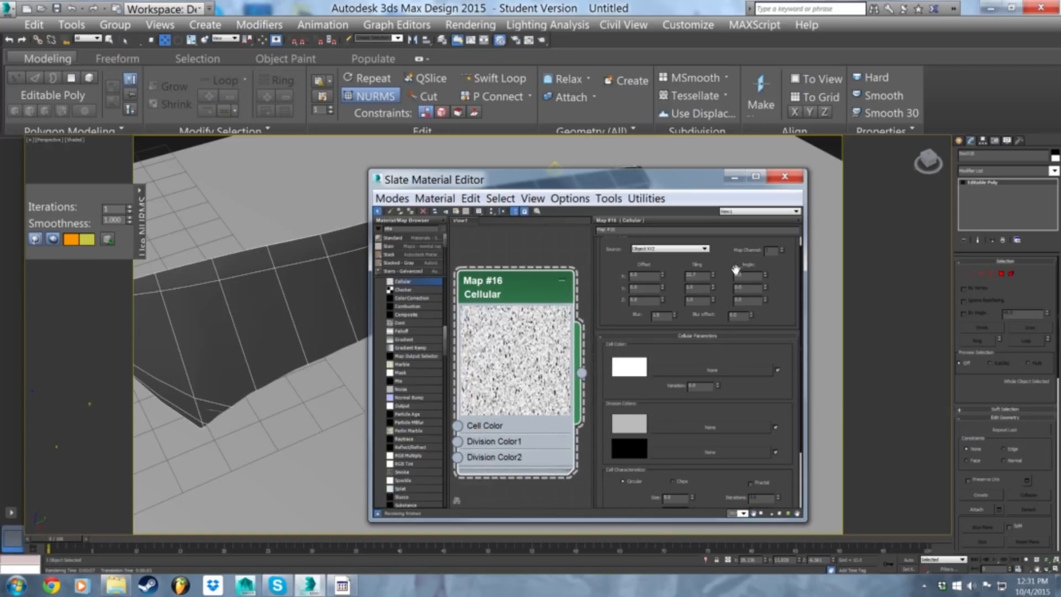
- Stretch the Cellular pattern into fine streaks by raising the first-axis tiling to several hundred and lowering the other two below 1
drag(713, 274, 724, 101)
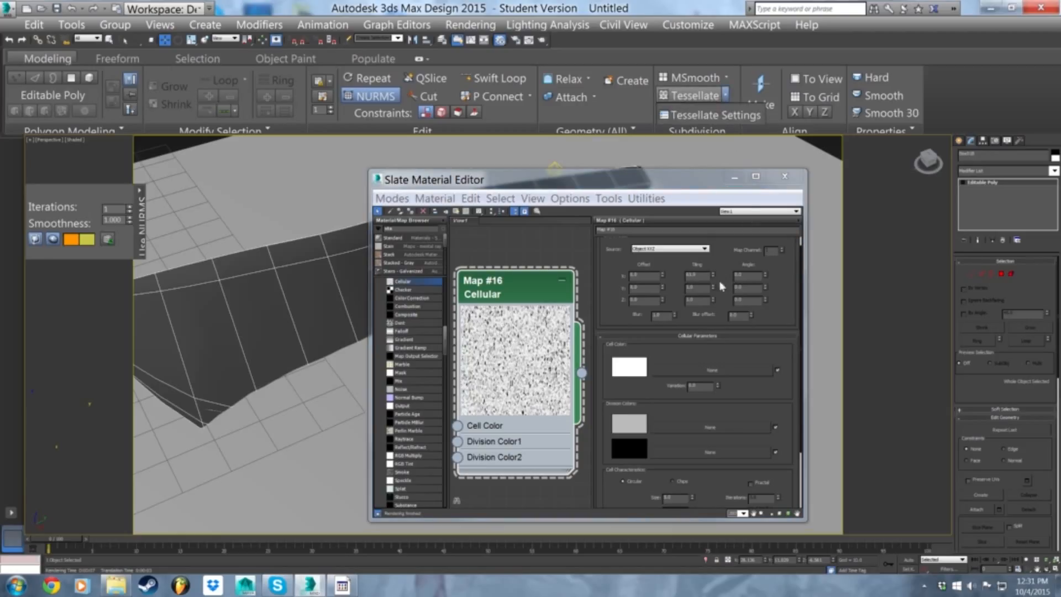
mouse_move(713, 287)
mouse_down()
mouse_move(721, 366)
mouse_move(718, 293)
mouse_up()
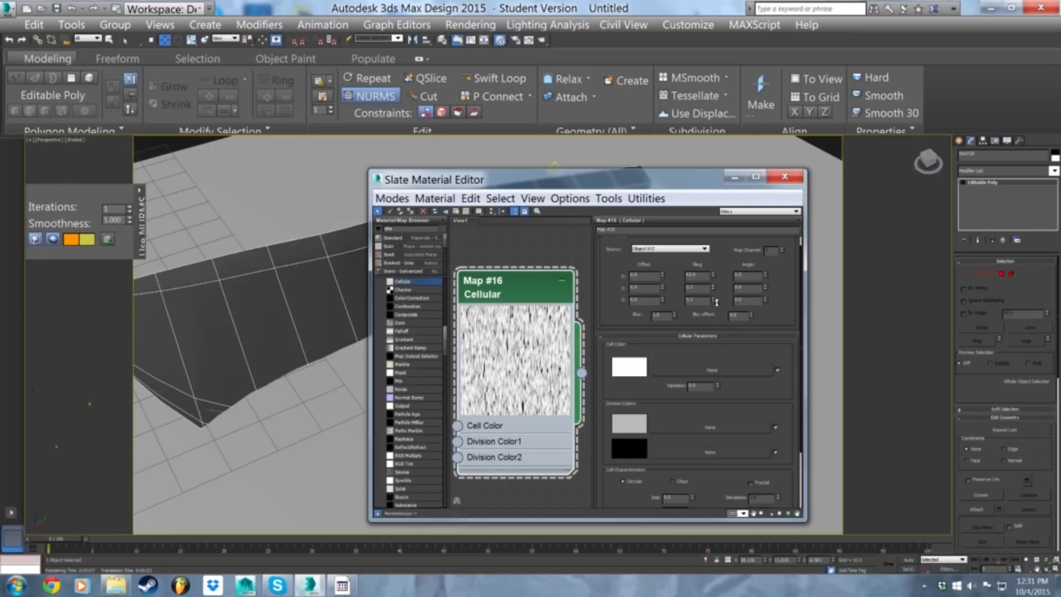
drag(714, 275, 693, 572)
scroll(629, 391, up, 1)
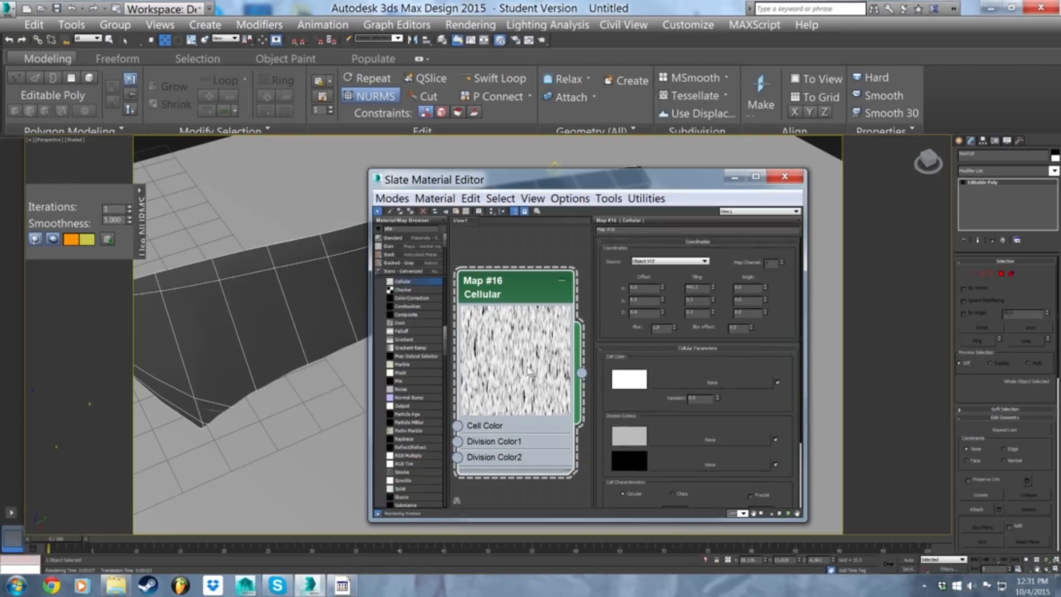
- Connect the Cellular map to the Architectural material's Shininess Map input and test-render the blade
scroll(531, 366, down, 4)
scroll(533, 361, down, 2)
middle_drag(534, 361, 482, 358)
scroll(500, 371, up, 1)
drag(473, 348, 504, 337)
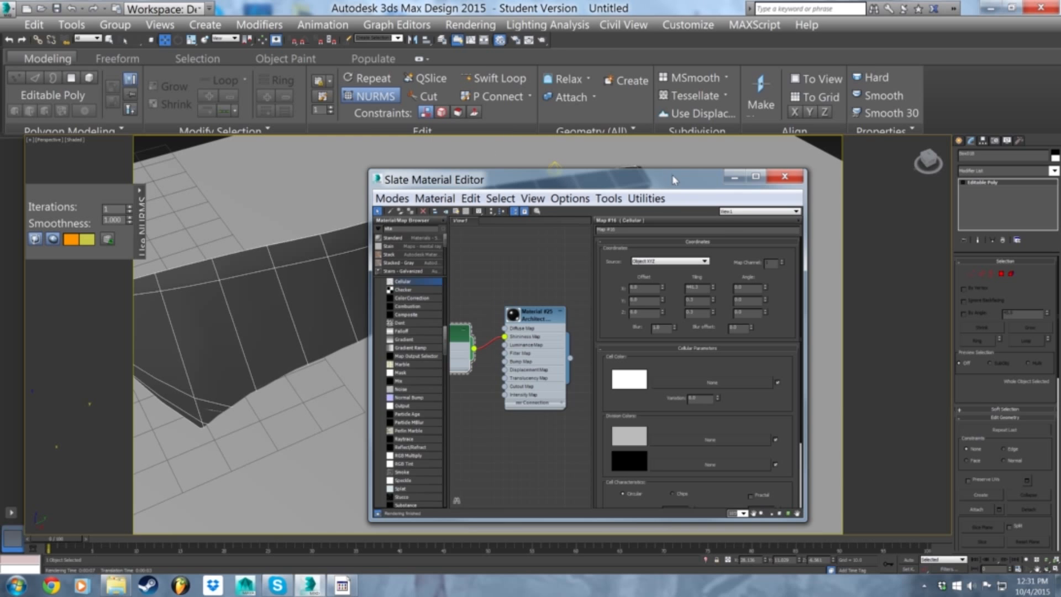
drag(673, 180, 848, 176)
key(shift+q)
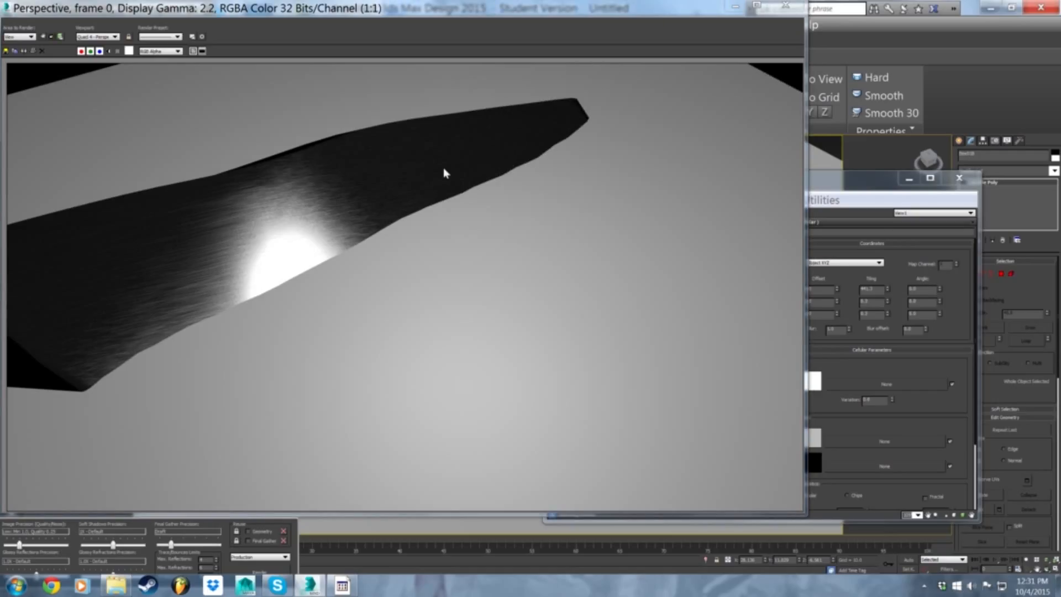
- Lower the Cellular map's first-axis tiling to coarsen the streaks, test-render the blade and inspect the highlight up close
click(877, 197)
drag(888, 291, 921, 445)
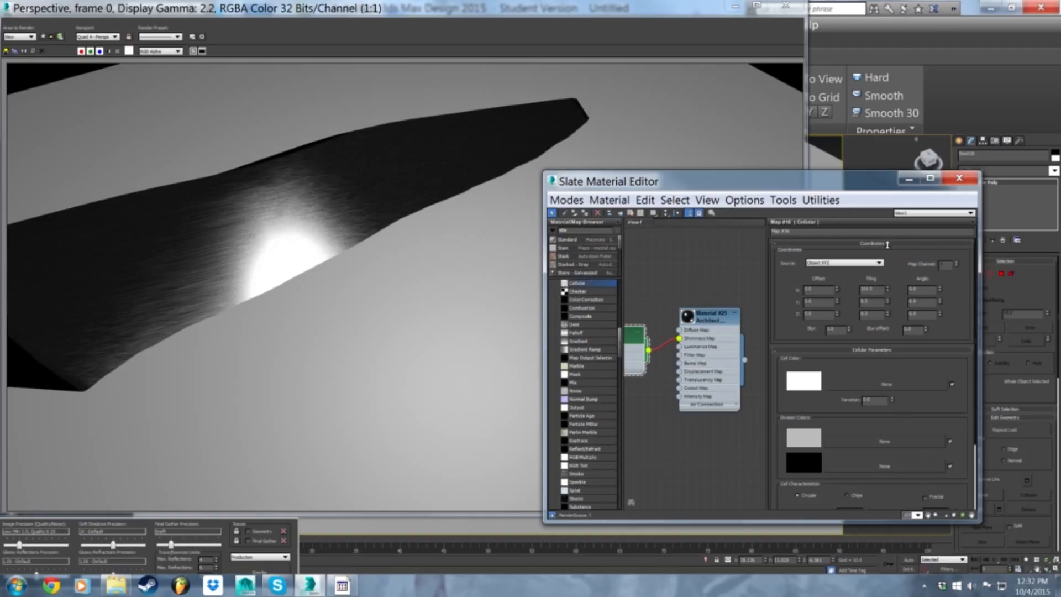
click(131, 477)
click(262, 575)
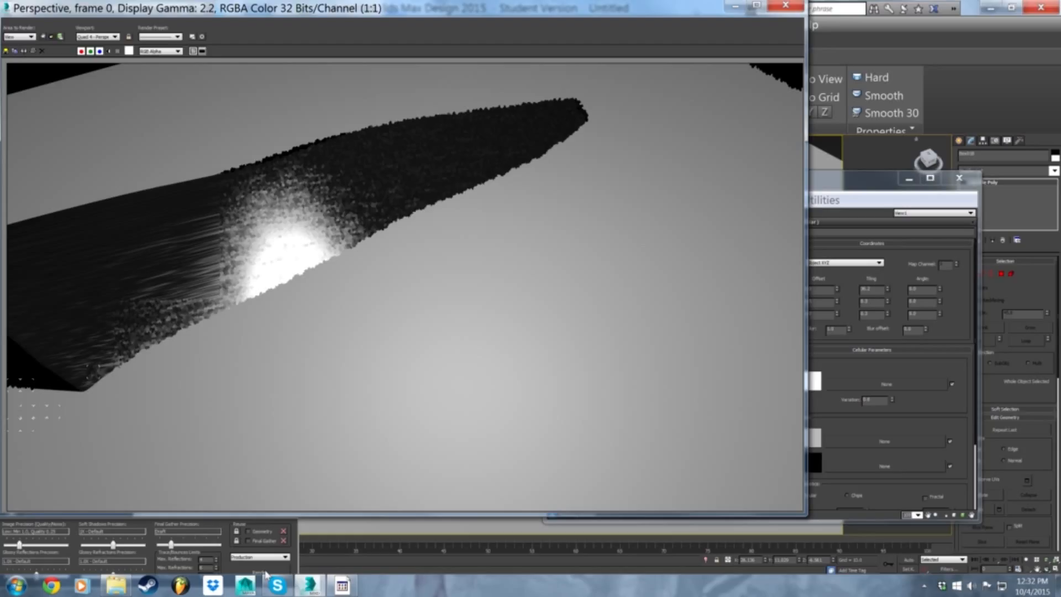
scroll(390, 232, up, 1)
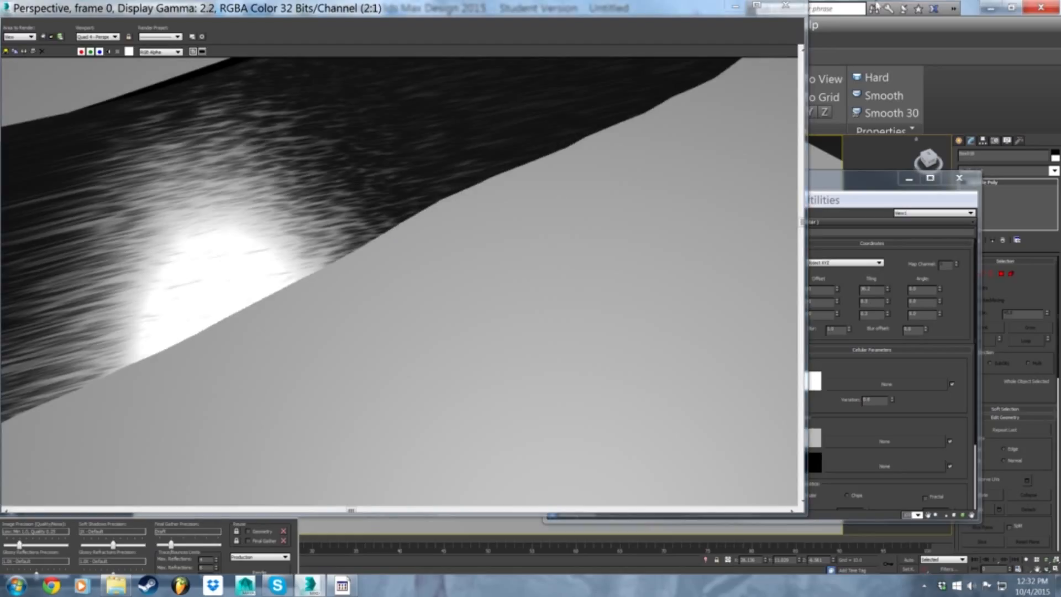
click(801, 8)
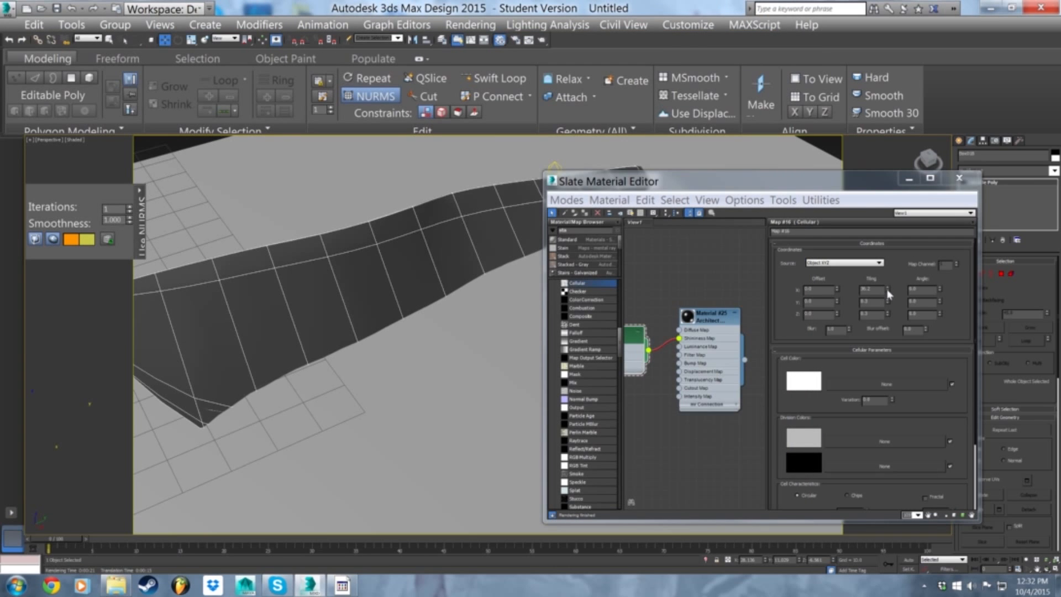
- Reduce the Cellular map's first-axis tiling further, reselect the blade and test-render the brushed-metal effect
drag(889, 297, 893, 388)
click(133, 512)
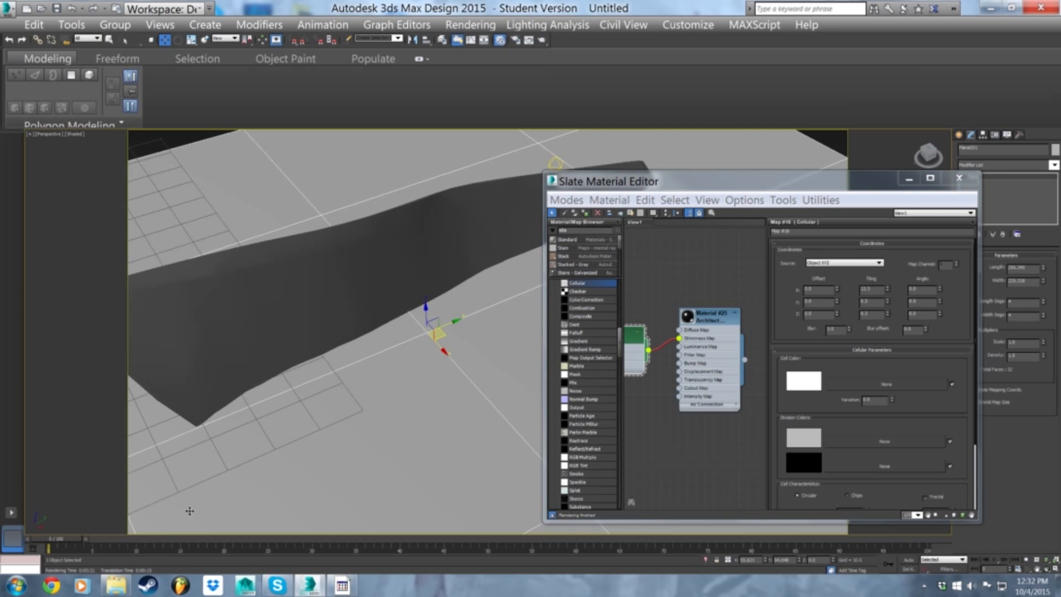
click(252, 373)
key(shift+q)
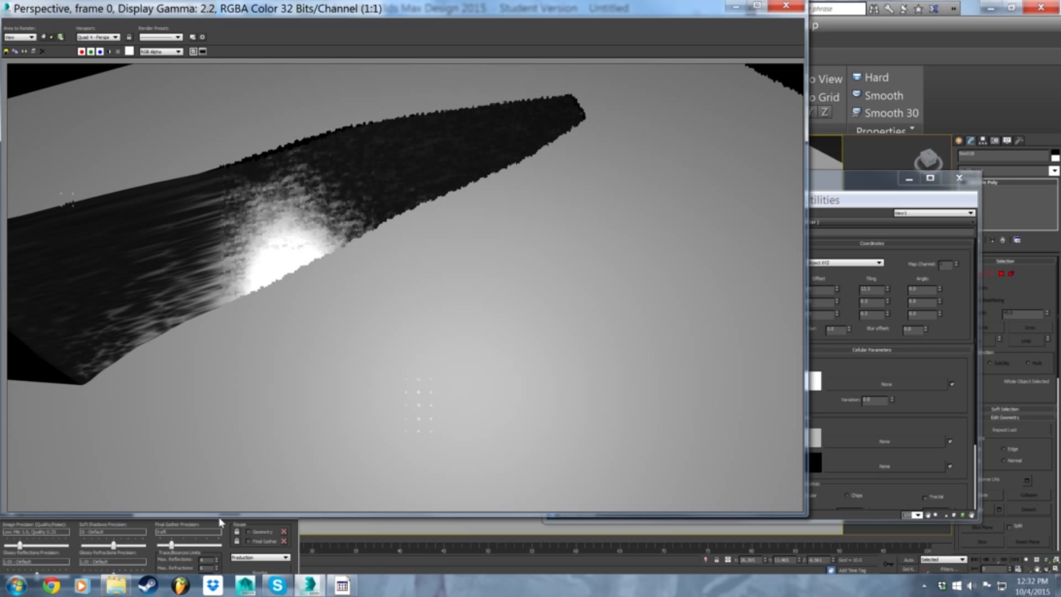
click(787, 8)
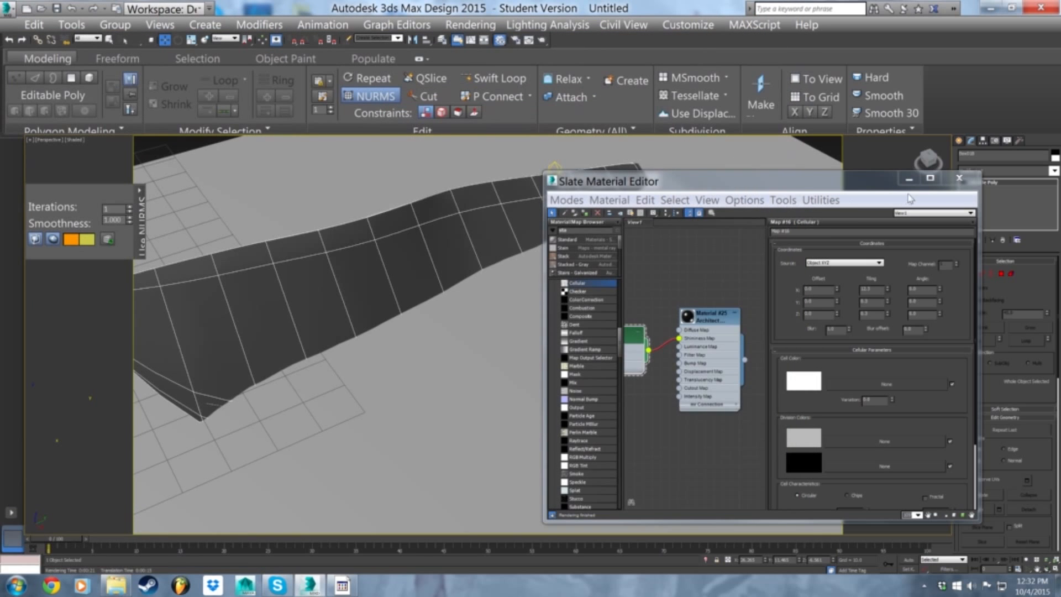
- Put the Slate Material Editor away and unhide all objects to bring back the full fan
drag(882, 182, 817, 169)
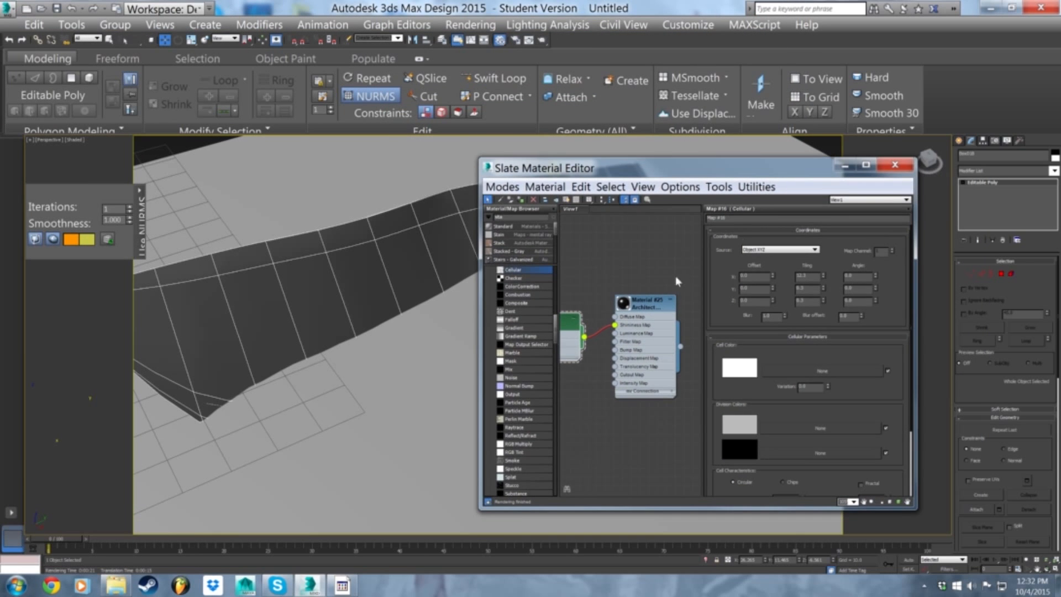
click(887, 163)
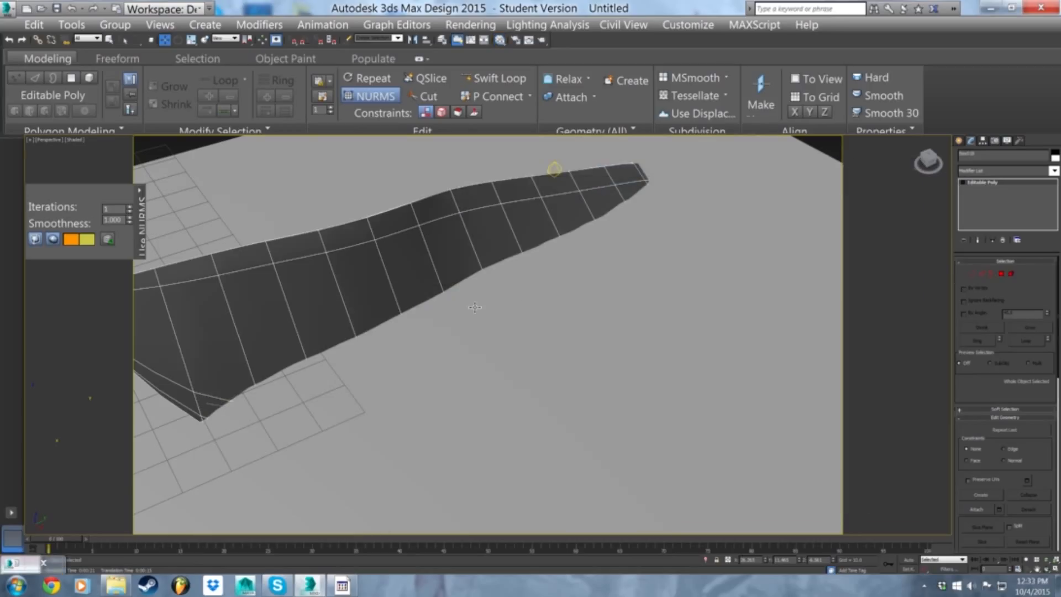
scroll(474, 307, up, 2)
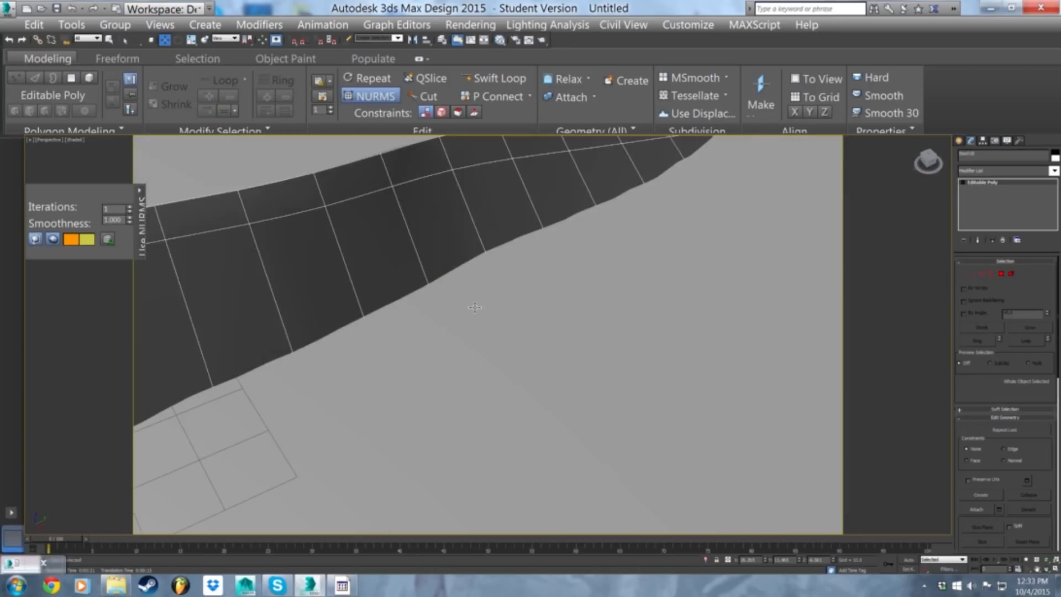
scroll(475, 308, down, 10)
alt+middle_drag(475, 307, 696, 253)
scroll(637, 263, up, 5)
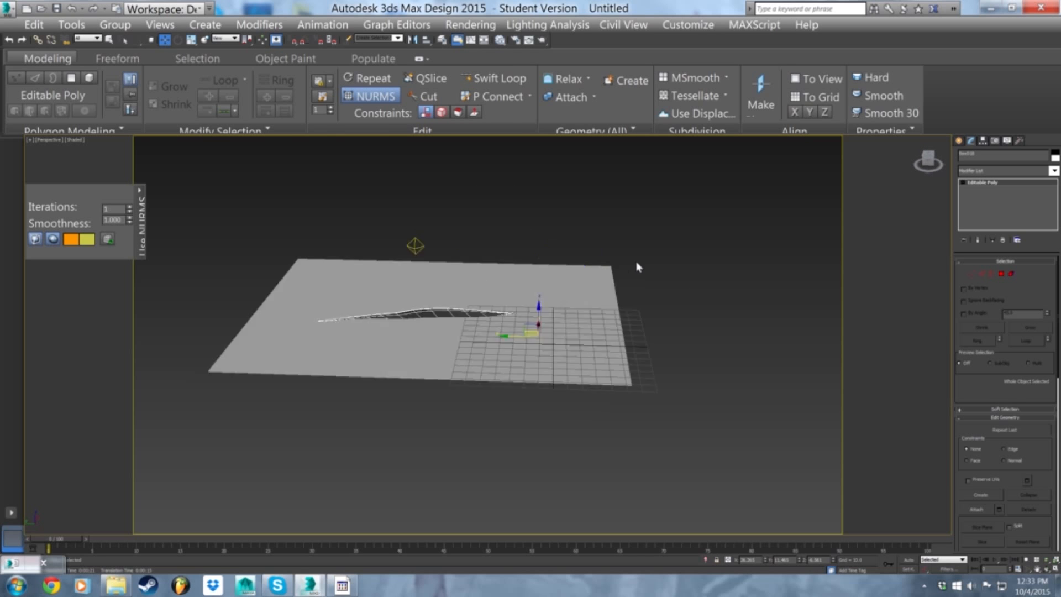
right_click(481, 321)
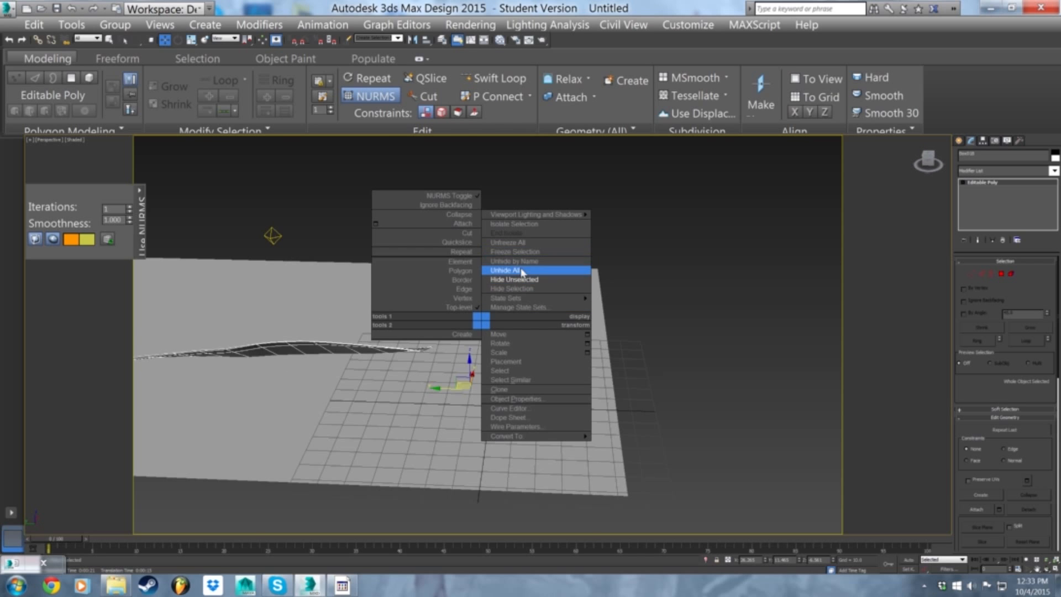
click(521, 271)
middle_drag(520, 268, 543, 312)
scroll(543, 312, down, 3)
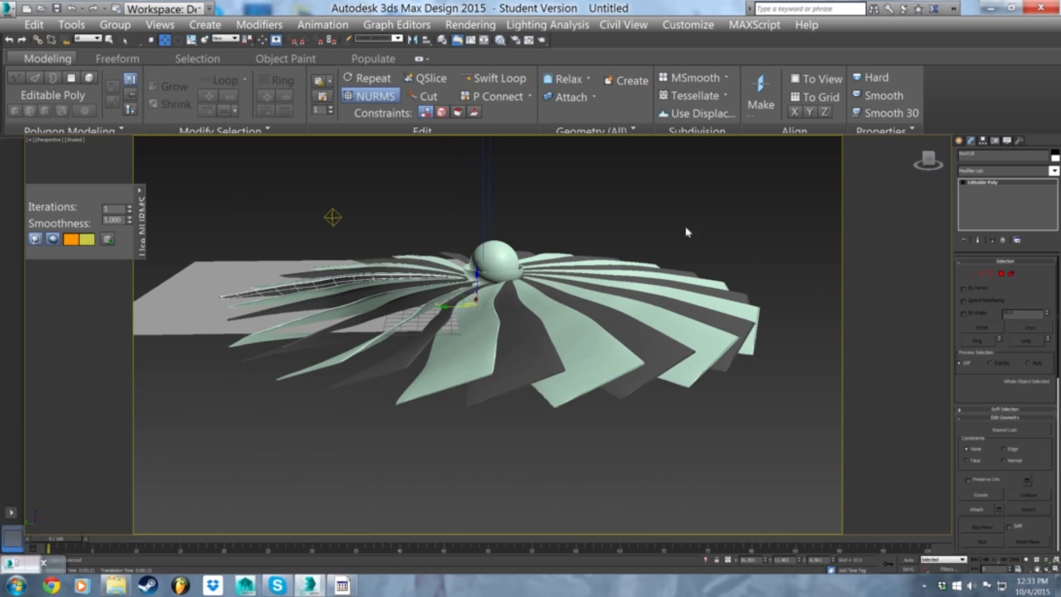
- Select all the fan blades together with the ground plane around the central hub and delete them
drag(562, 434, 551, 436)
mouse_move(552, 437)
alt+middle_down()
mouse_move(551, 386)
mouse_move(545, 438)
alt+middle_up()
drag(628, 360, 373, 495)
key(ctrl+z)
key(q)
ctrl+drag(670, 508, 252, 458)
ctrl+click(294, 369)
ctrl+click(361, 263)
ctrl+click(397, 220)
ctrl+click(389, 246)
ctrl+click(466, 144)
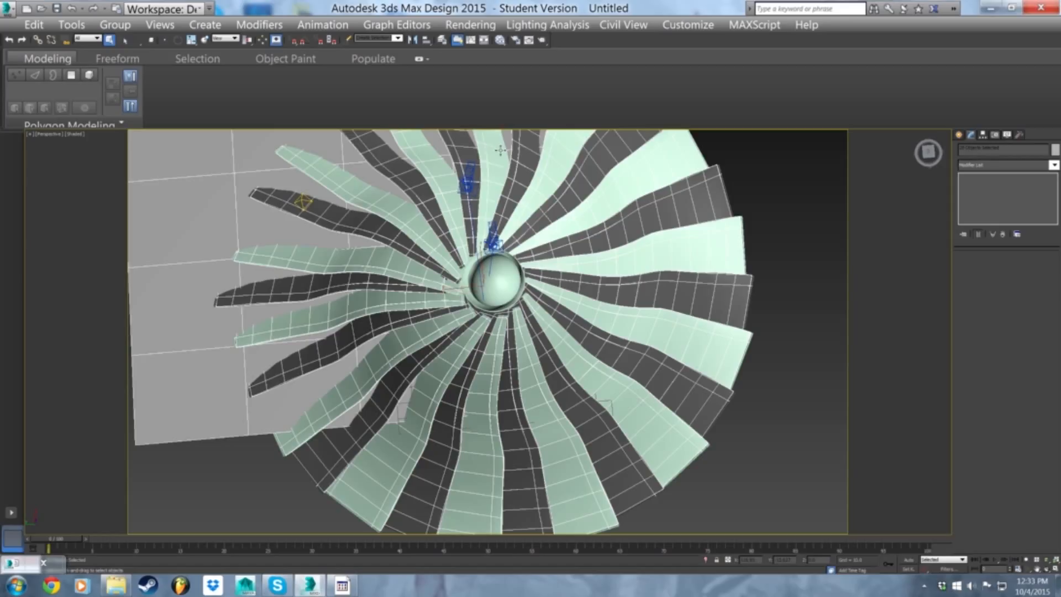
key(Delete)
- Switch the viewport to a camera view of the hub, trying both cameras in the scene
scroll(554, 236, up, 3)
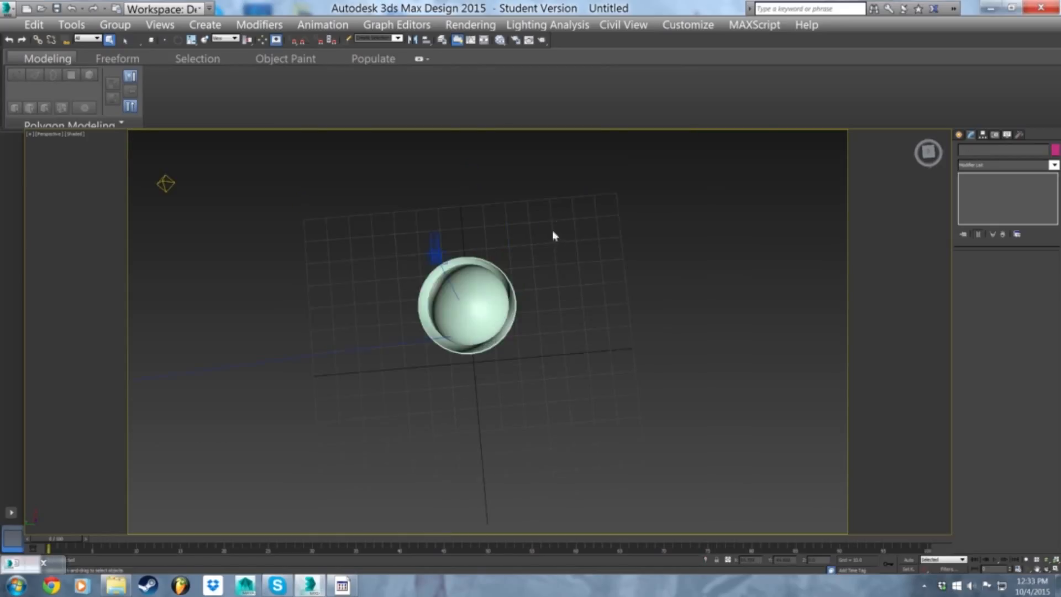
key(c)
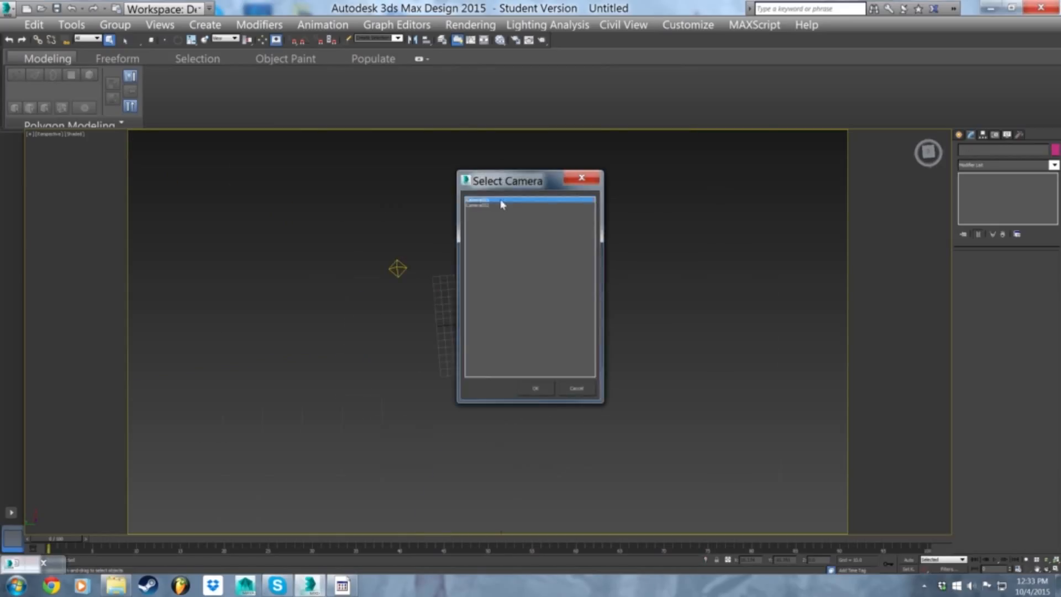
click(535, 388)
key(c)
double_click(496, 205)
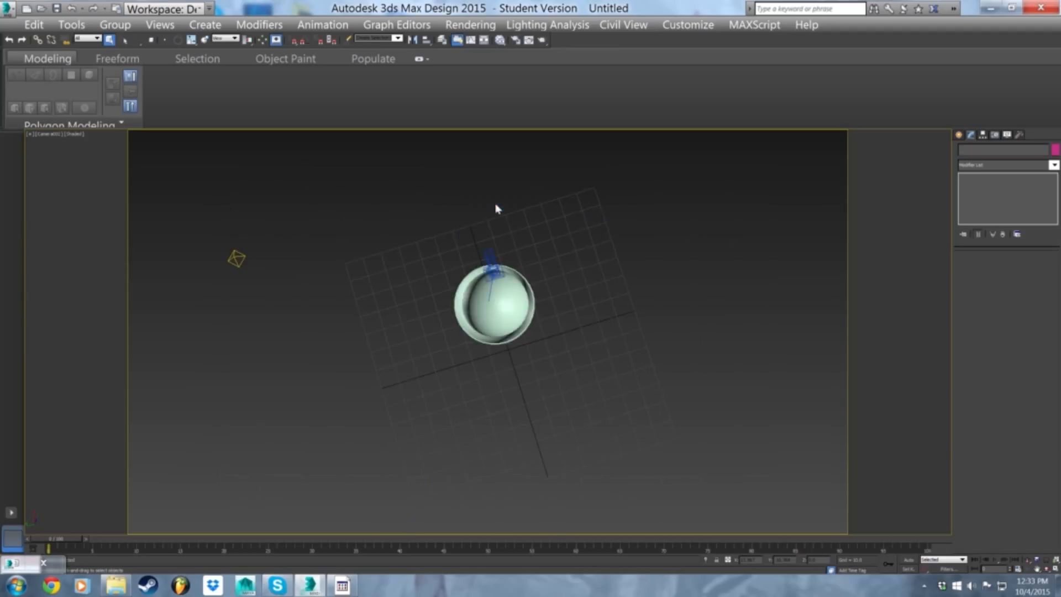
- Frame the hub from above through its camera, then switch to a perspective view from that angle with the standard primitives available
key(c)
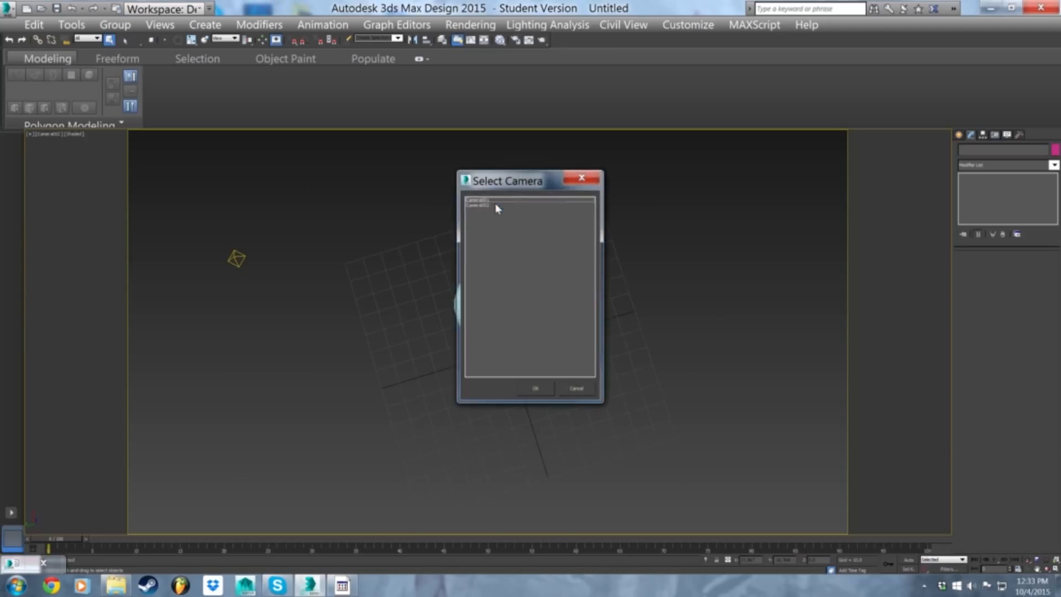
click(575, 389)
middle_drag(544, 308, 527, 358)
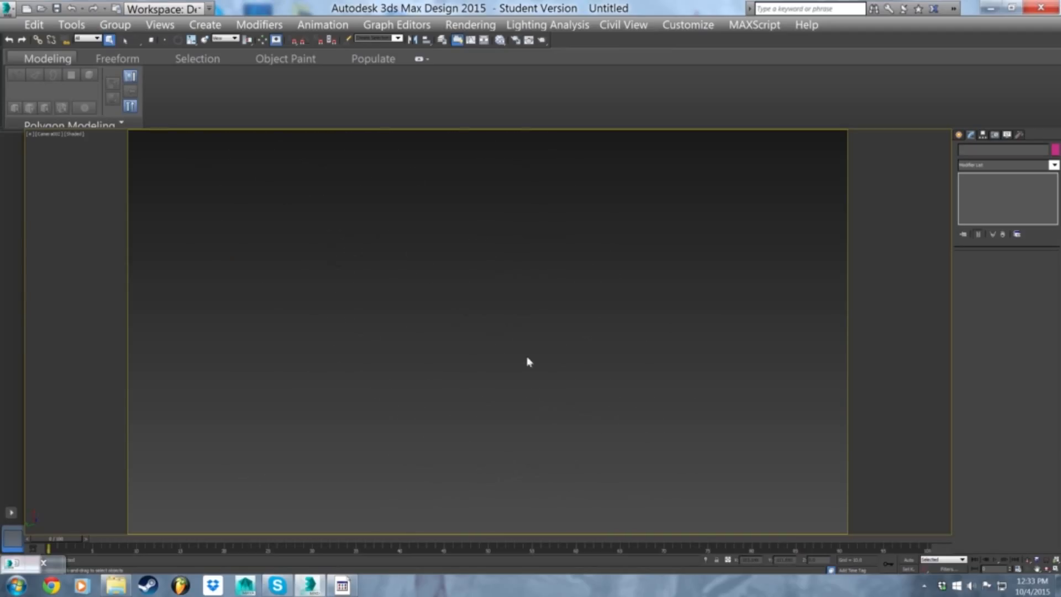
key(p)
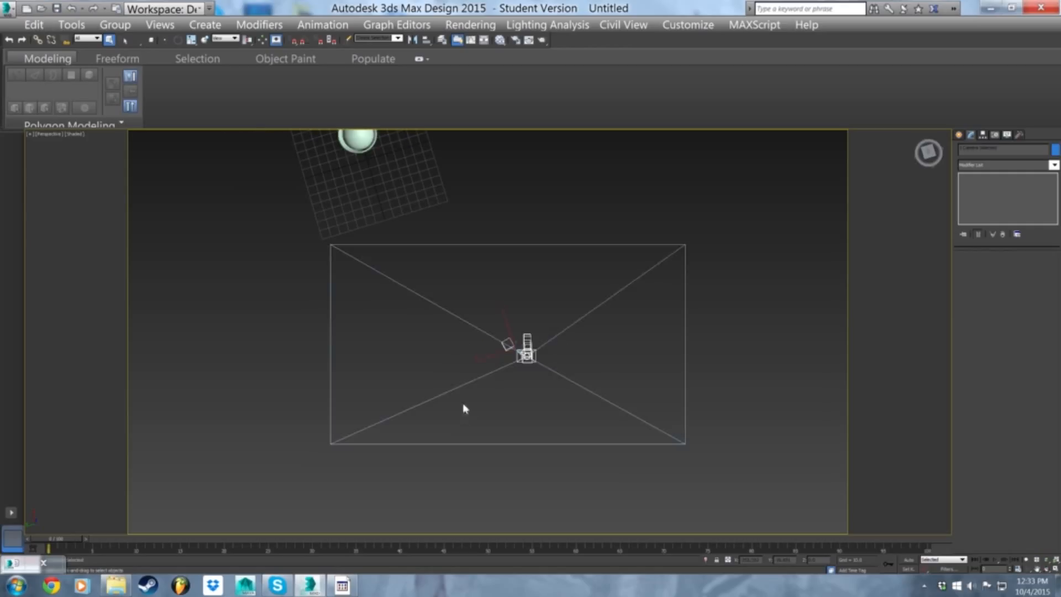
key(c)
click(564, 320)
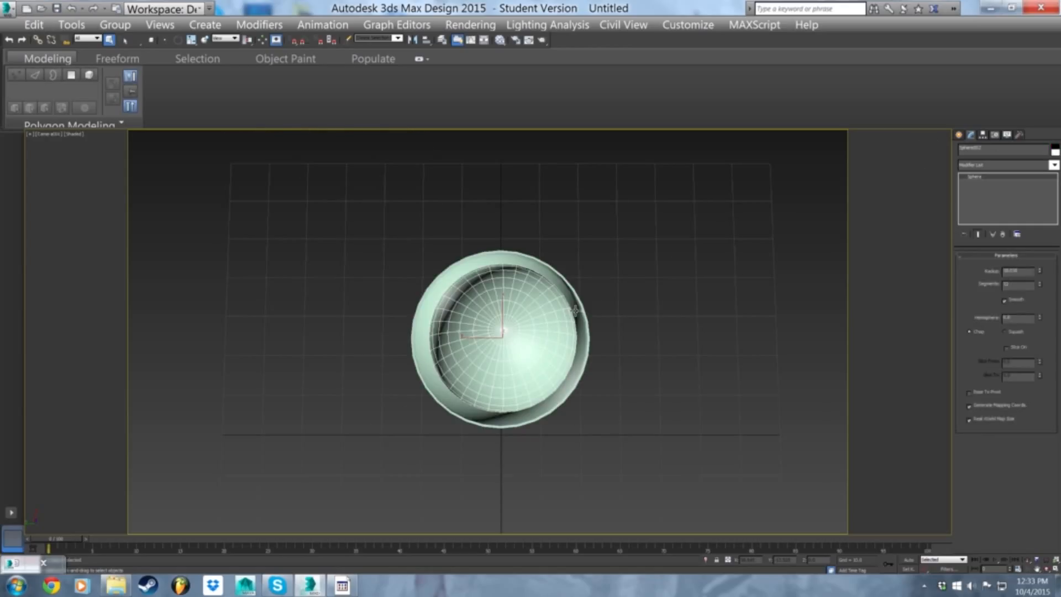
click(604, 414)
middle_drag(627, 407, 600, 392)
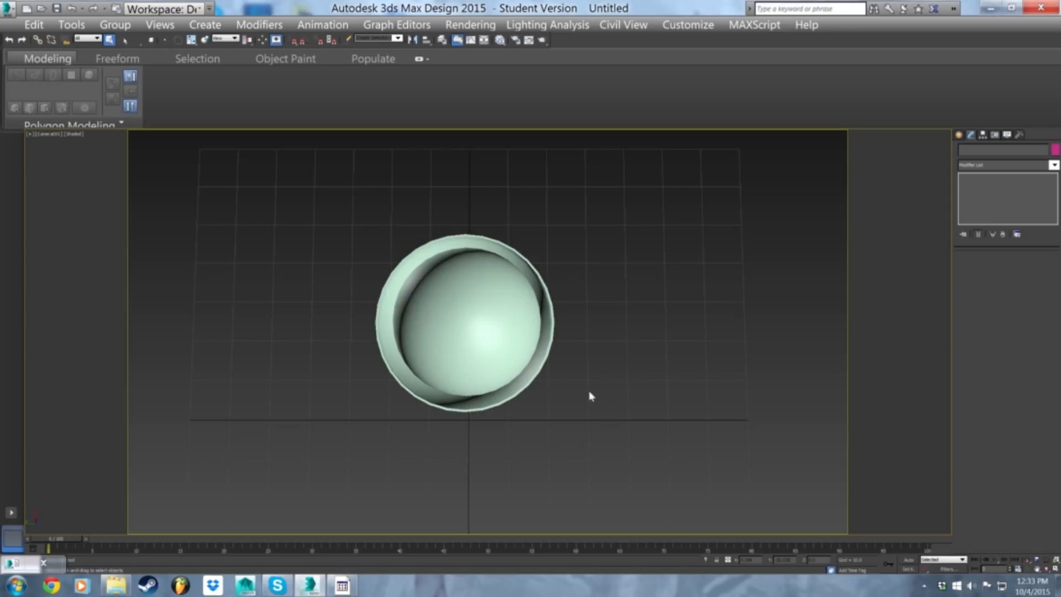
click(959, 137)
key(p)
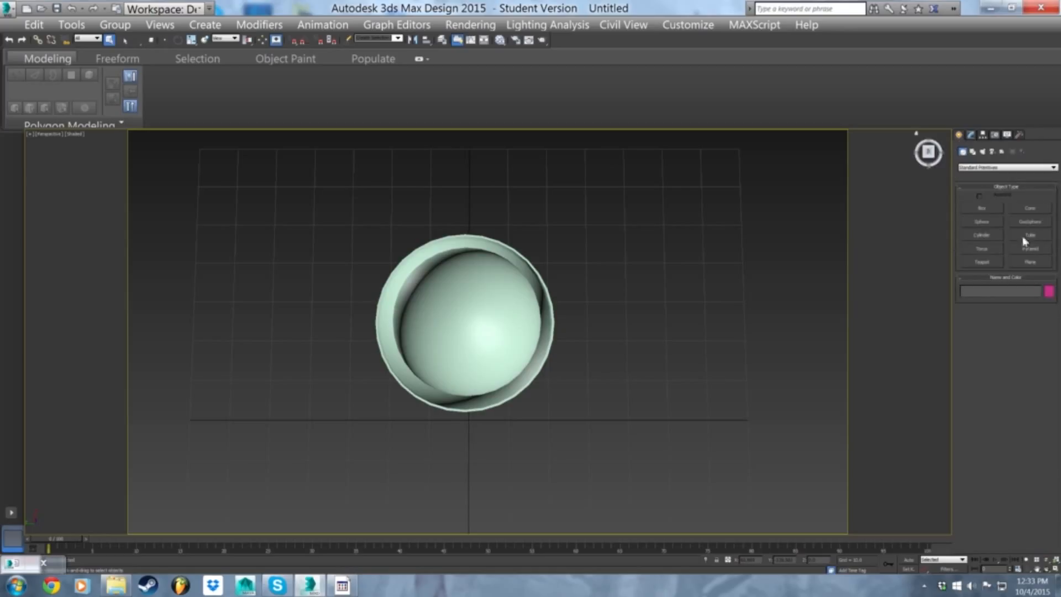
click(985, 214)
drag(323, 324, 432, 444)
key(Delete)
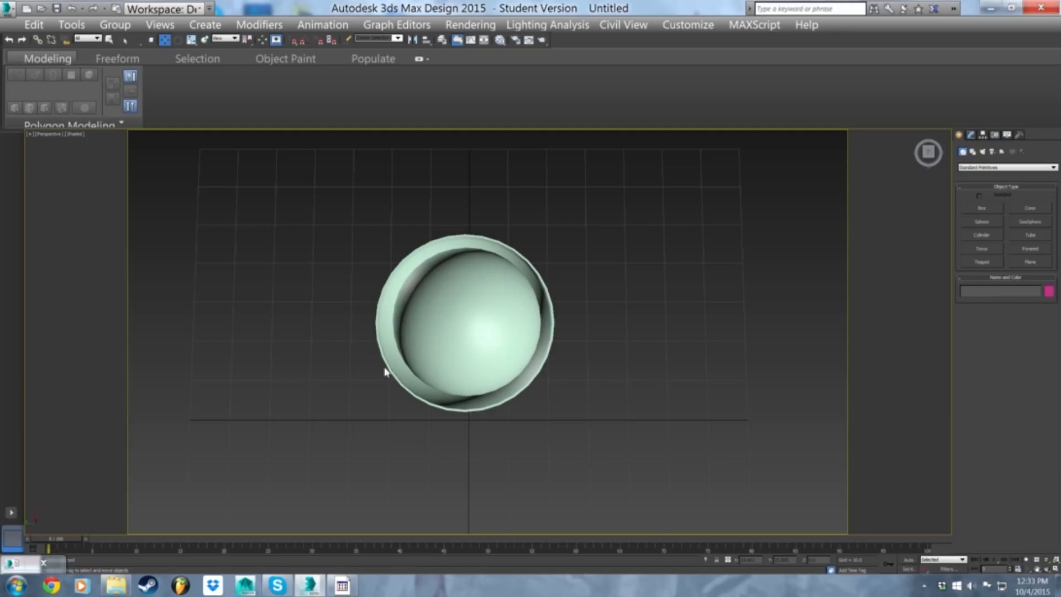
- Create a flat rectangular box on the ground grid, just beside the hub
click(983, 208)
drag(269, 292, 372, 374)
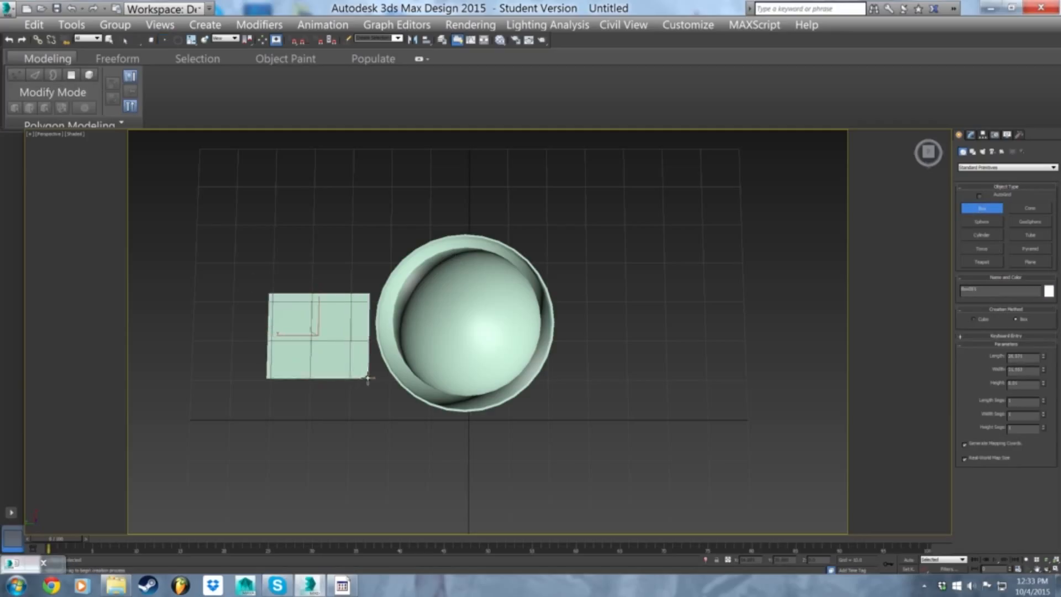
alt+middle_drag(379, 337, 391, 272)
right_click(524, 316)
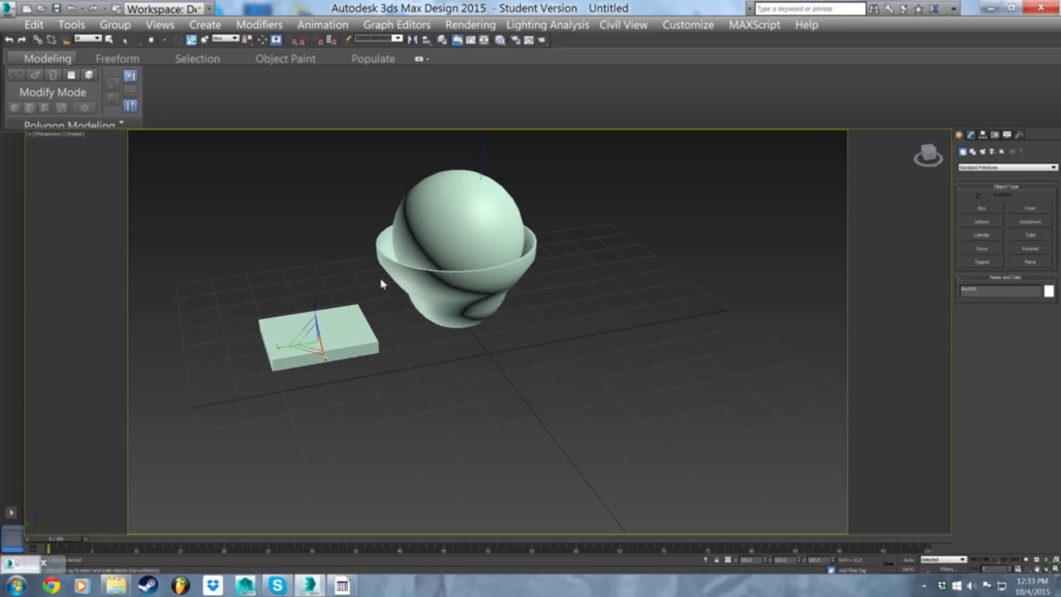
- Raise the box to about the level of the hub's rim and flatten it into a thin plate
key(e)
key(w)
drag(317, 321, 351, 205)
middle_drag(351, 166, 376, 238)
scroll(376, 238, up, 4)
drag(278, 433, 327, 430)
alt+middle_drag(327, 430, 390, 326)
drag(350, 390, 348, 420)
key(r)
key(w)
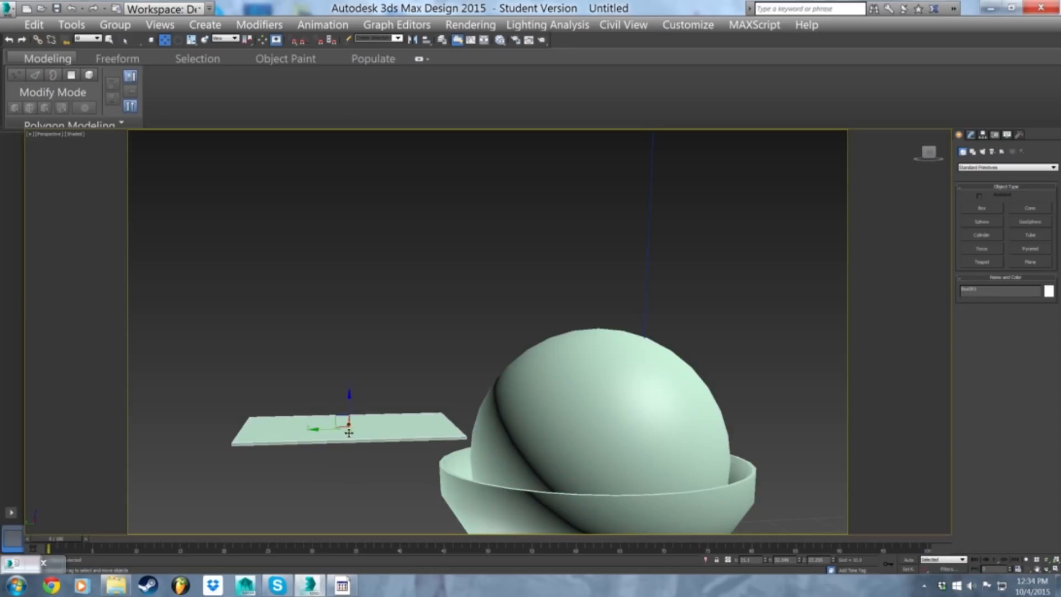
- Rotate the thin plate slightly about its long direction so that it sits tilted beside the hub
alt+middle_drag(327, 430, 367, 415)
key(e)
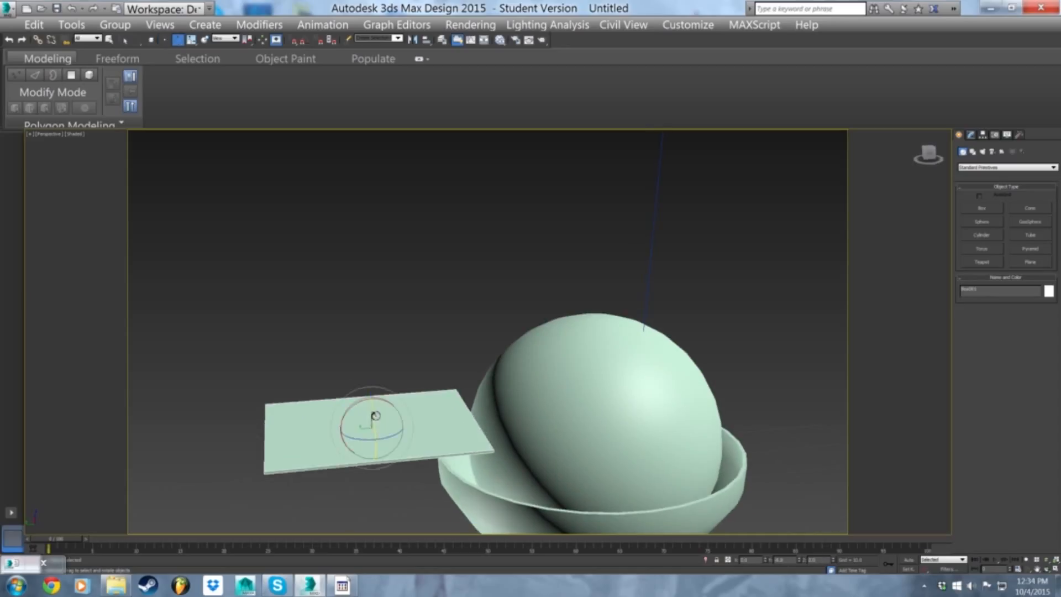
drag(375, 402, 378, 400)
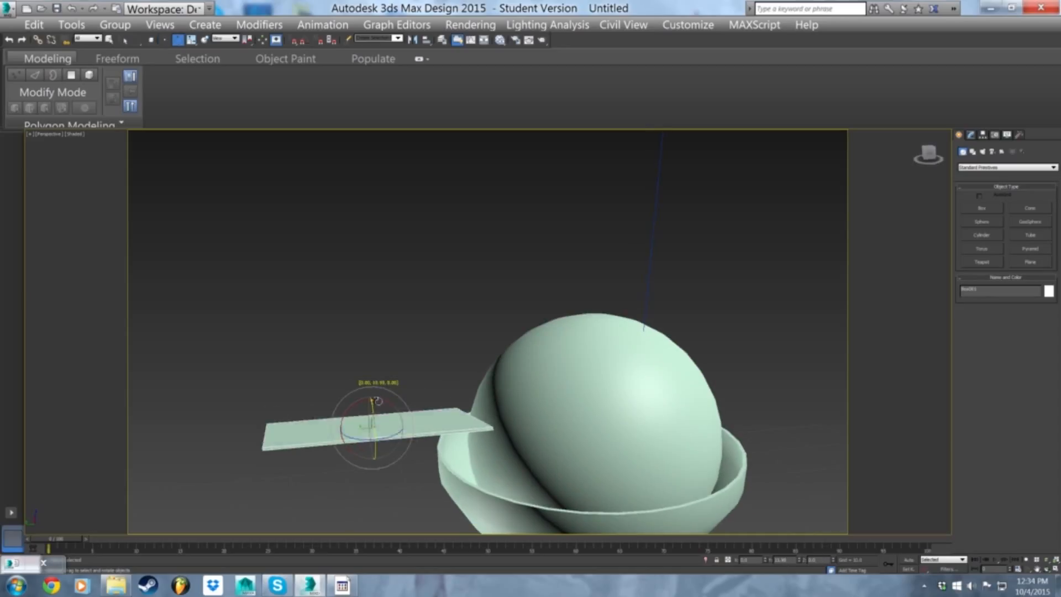
alt+middle_drag(370, 413, 454, 395)
key(w)
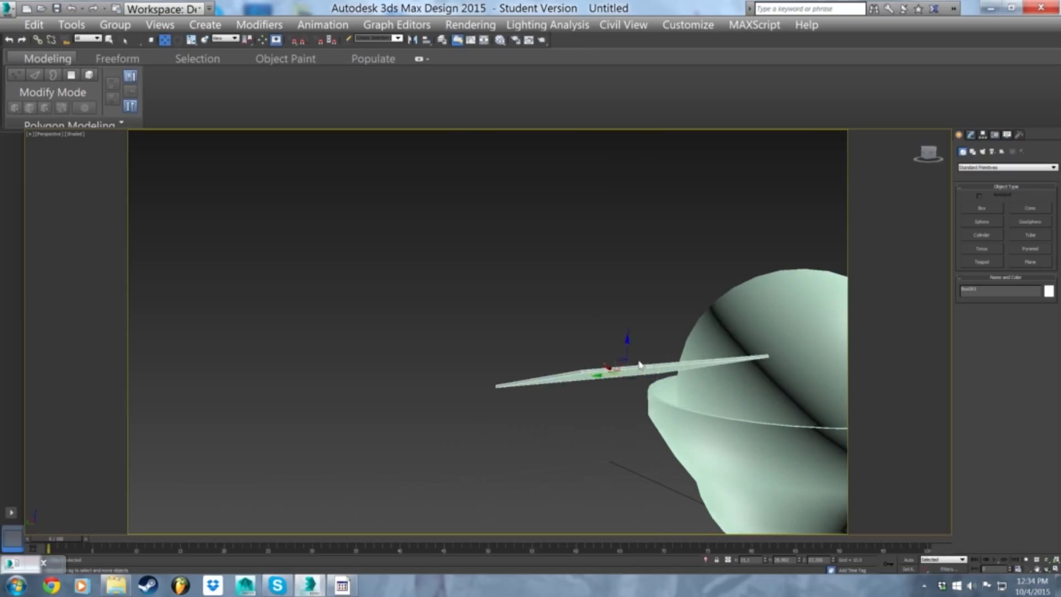
- Clone the plate outward as a copy, lower it slightly and rotate it to a steeper tilt
shift+drag(503, 391, 423, 398)
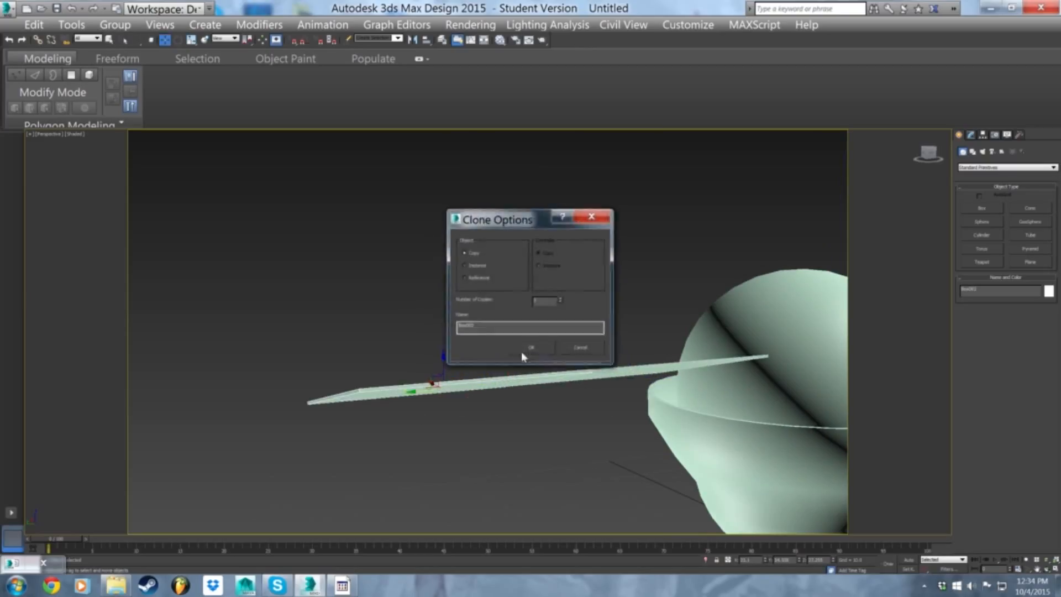
click(522, 349)
drag(443, 363, 450, 378)
key(e)
key(w)
key(e)
drag(425, 383, 443, 390)
key(w)
- Clone the second plate as a copy and place this third plate farther outward and slightly lower, extending the row
alt+middle_drag(454, 392, 470, 319)
shift+drag(451, 347, 451, 359)
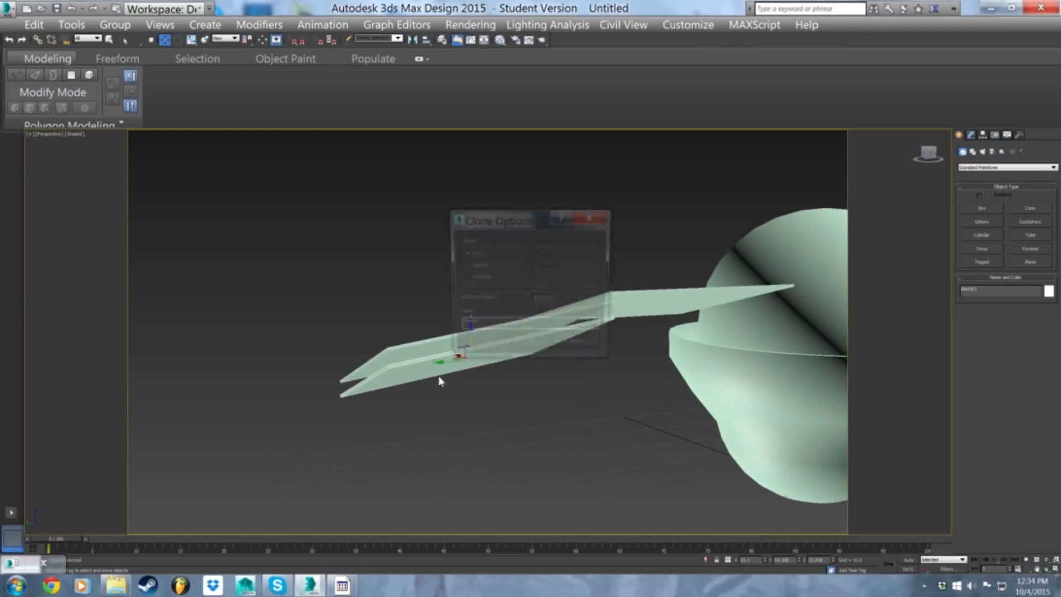
click(530, 348)
drag(420, 385, 308, 392)
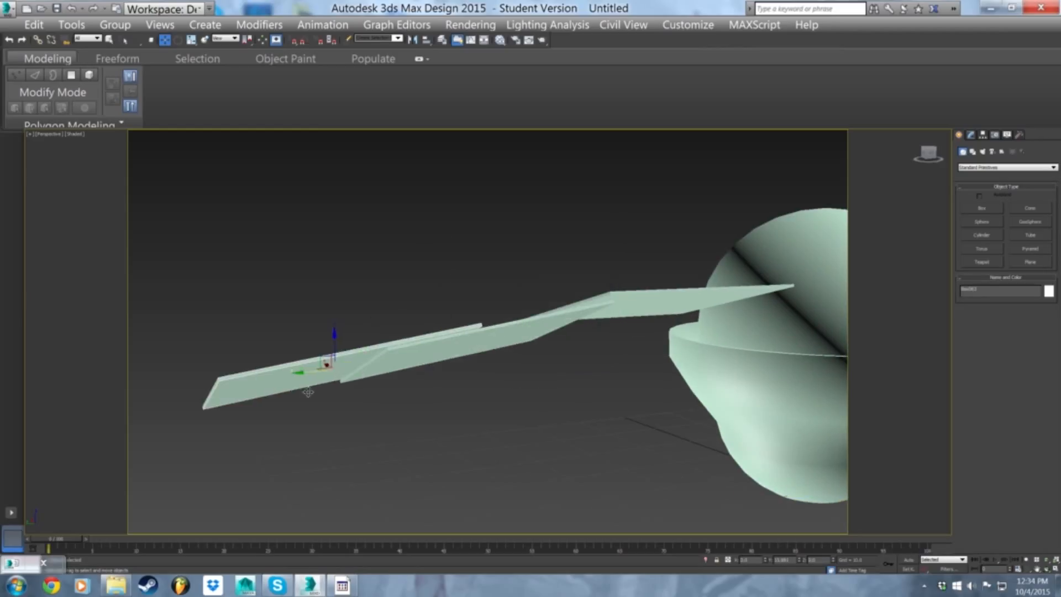
drag(334, 343, 287, 385)
key(e)
key(w)
- Shift the two outer plates sideways together, then offset the outermost plate further to begin a curved arm
alt+middle_drag(461, 391, 481, 432)
scroll(480, 433, down, 3)
scroll(484, 442, down, 2)
scroll(481, 456, up, 5)
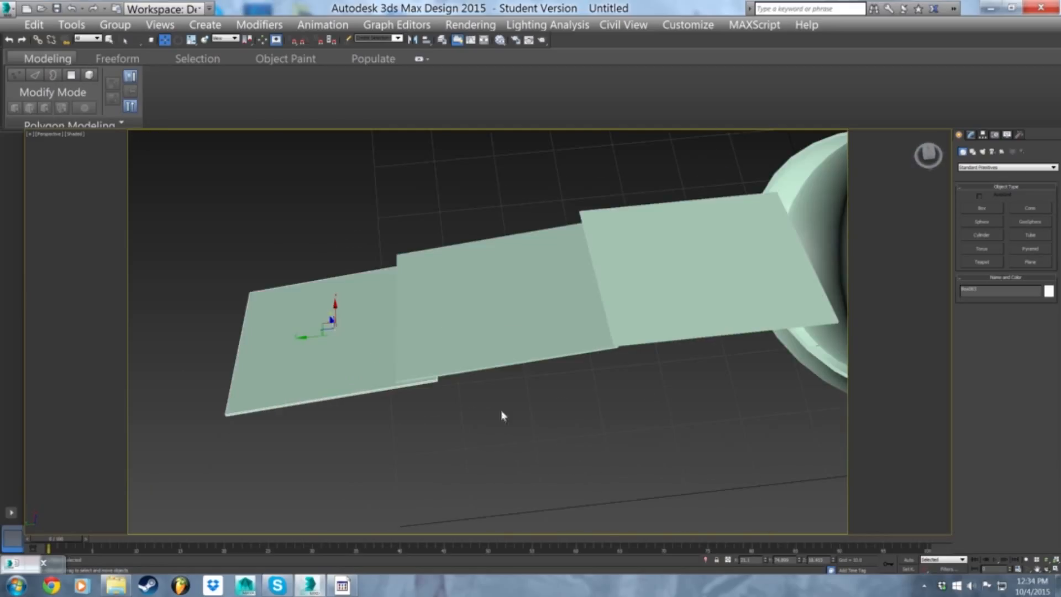
click(469, 348)
click(378, 335)
ctrl+click(414, 328)
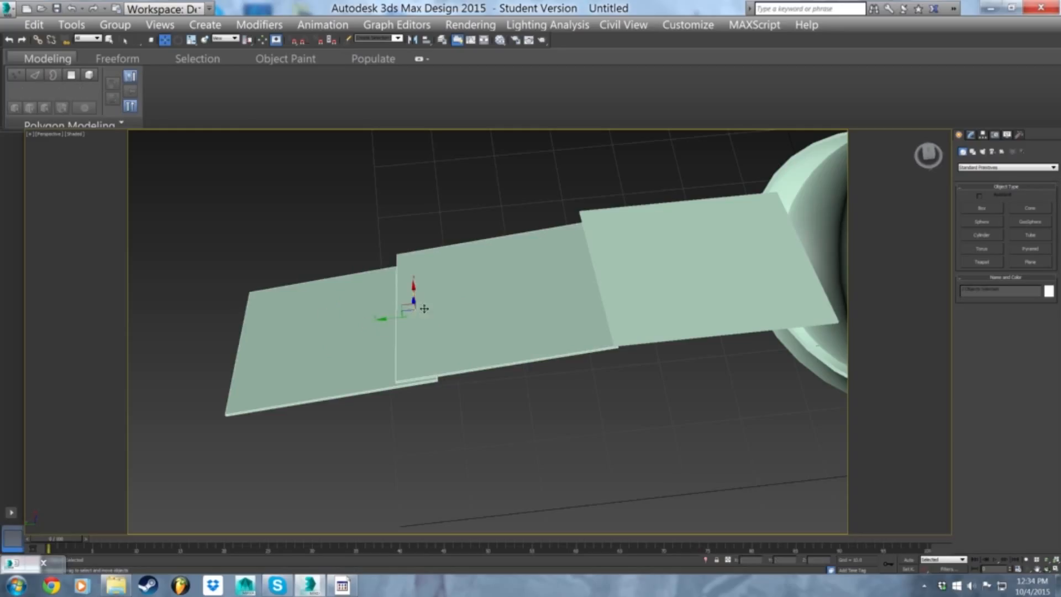
alt+middle_drag(415, 302, 452, 315)
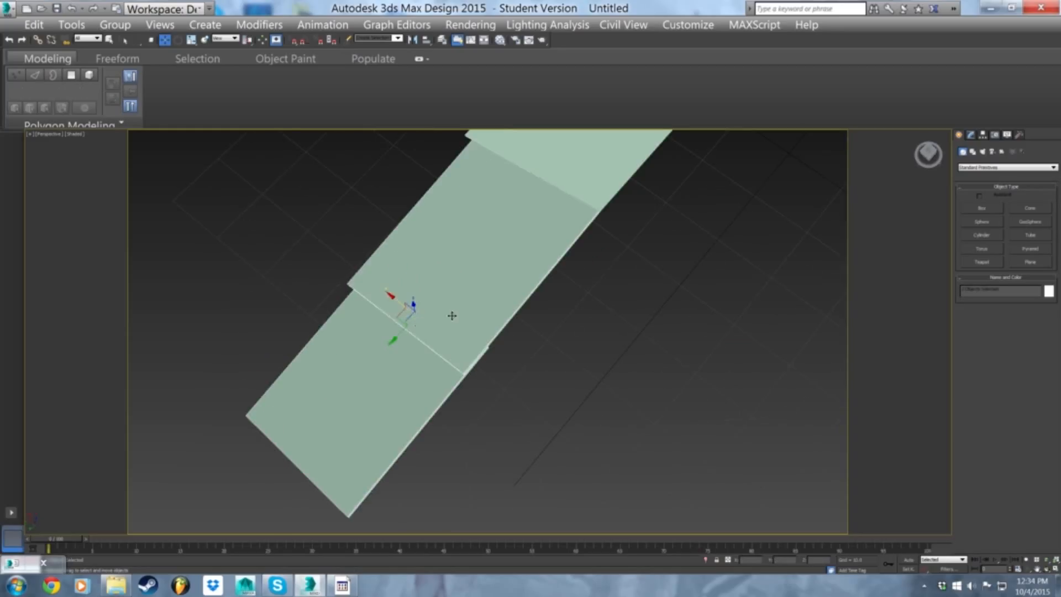
drag(391, 295, 406, 307)
click(387, 398)
drag(359, 378, 381, 412)
- Rotate the middle and outermost plates to follow the arm's curve, then move the outermost plate back into line
alt+middle_drag(451, 406, 485, 377)
click(494, 337)
key(e)
drag(488, 308, 496, 303)
click(452, 407)
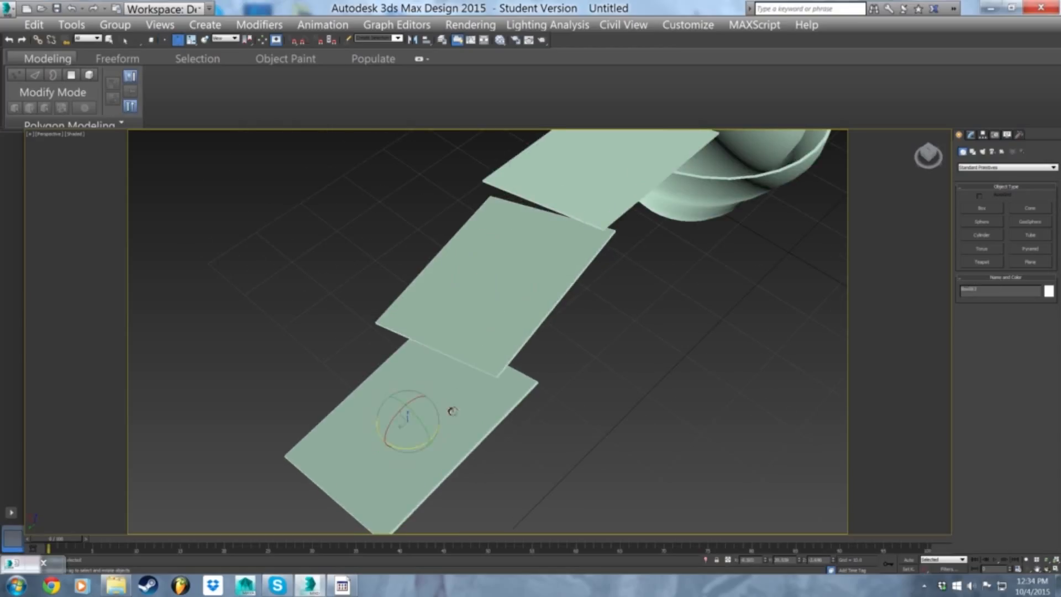
drag(410, 448, 426, 449)
key(w)
drag(388, 405, 408, 420)
- Select all three plates of the arm and scale them down together so the arm fits within the camera frame
scroll(505, 408, down, 4)
alt+middle_drag(512, 407, 436, 360)
scroll(436, 360, up, 3)
key(c)
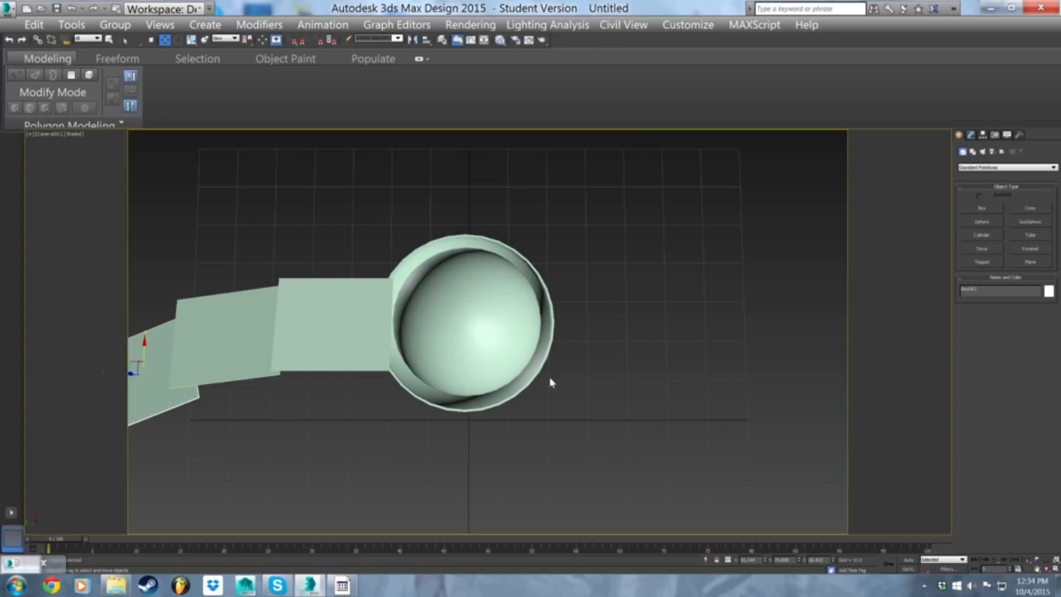
drag(267, 271, 93, 441)
click(227, 355)
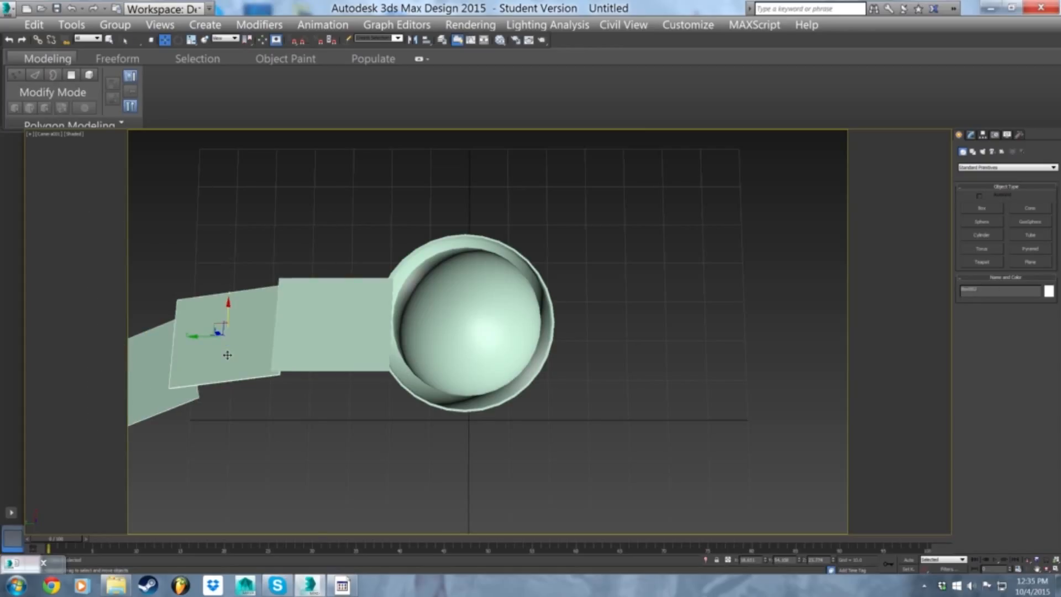
drag(375, 232, 107, 481)
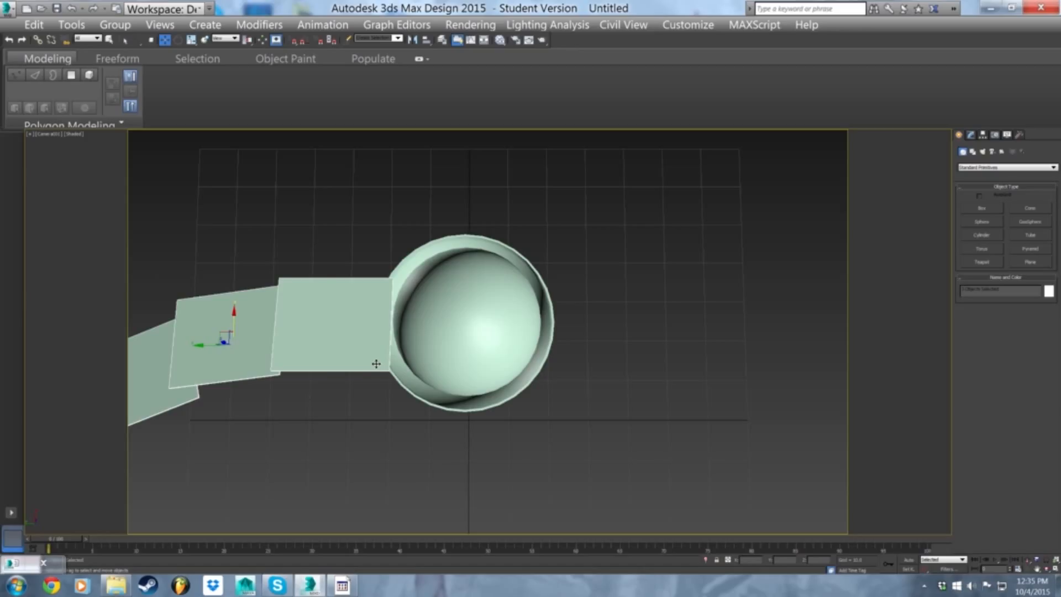
key(p)
middle_drag(260, 330, 327, 326)
scroll(327, 327, up, 3)
key(r)
drag(282, 357, 287, 390)
- Move the three scaled plates back toward the hub until the inner plate meets its rim, and check the camera view
drag(267, 350, 385, 365)
alt+middle_drag(390, 362, 397, 338)
mouse_move(409, 316)
mouse_down()
mouse_move(416, 294)
mouse_move(420, 303)
mouse_up()
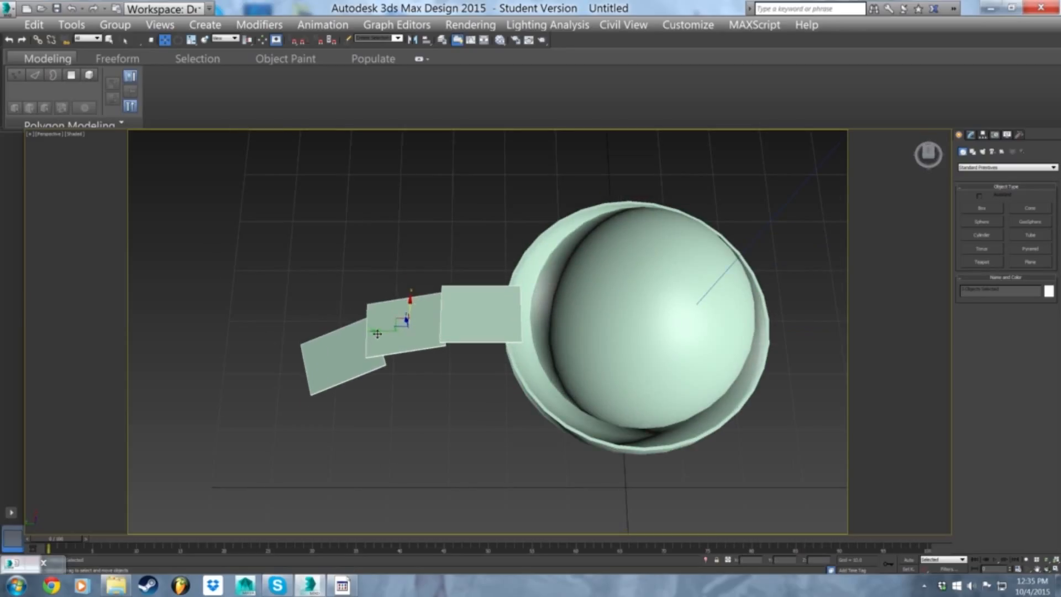
drag(380, 331, 389, 330)
alt+middle_drag(391, 329, 433, 289)
scroll(432, 288, up, 3)
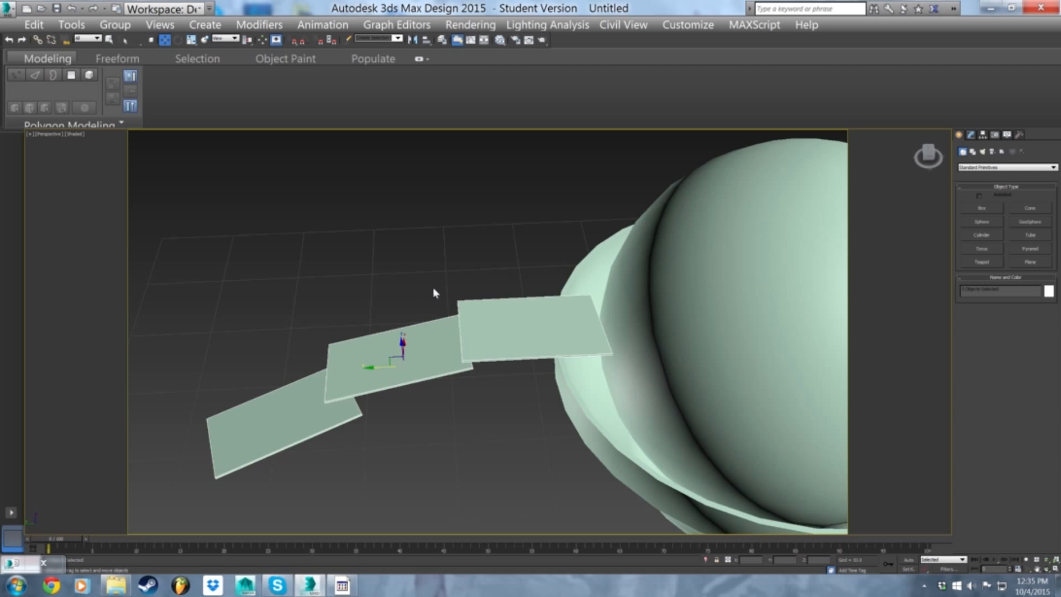
key(c)
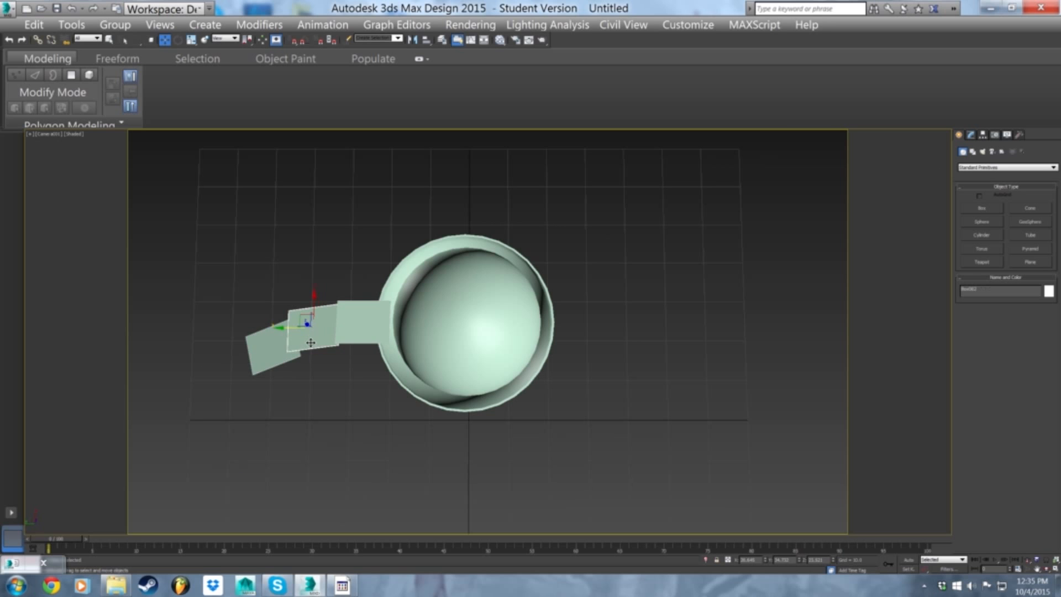
- Clone the outermost plate downward as a copy and rotate the new fourth plate
key(p)
middle_drag(291, 355, 455, 327)
scroll(359, 362, down, 3)
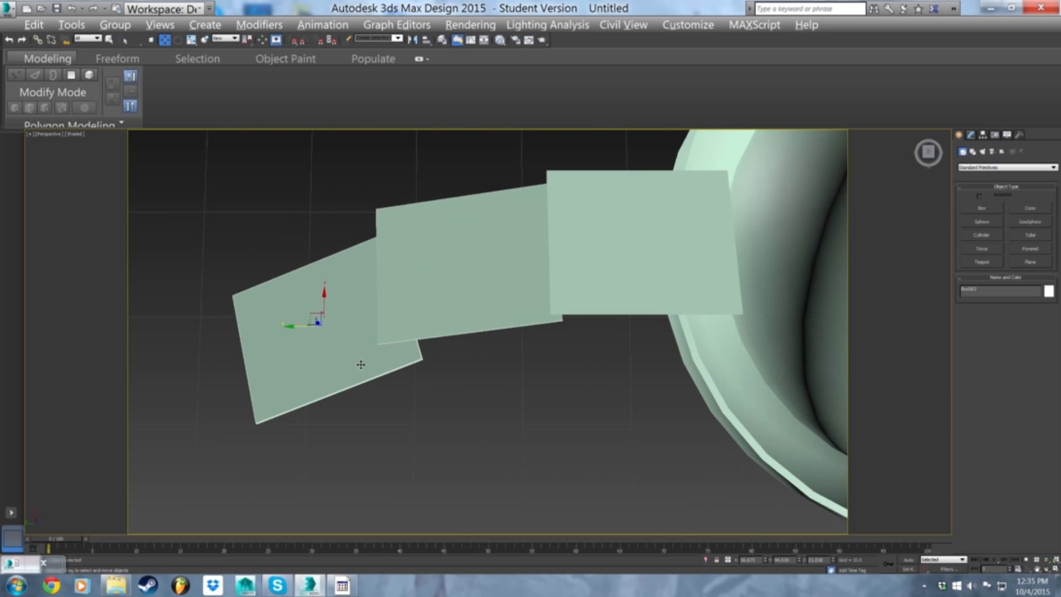
alt+middle_drag(360, 362, 457, 301)
shift+drag(322, 307, 335, 362)
click(529, 350)
key(e)
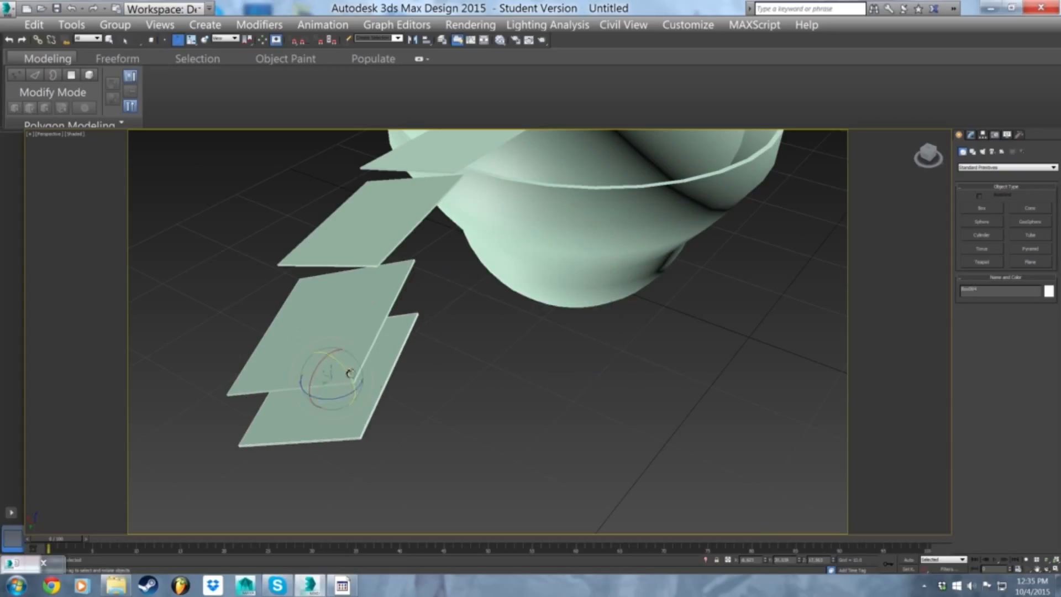
mouse_move(349, 374)
mouse_down()
mouse_move(332, 369)
mouse_move(372, 393)
mouse_up()
key(w)
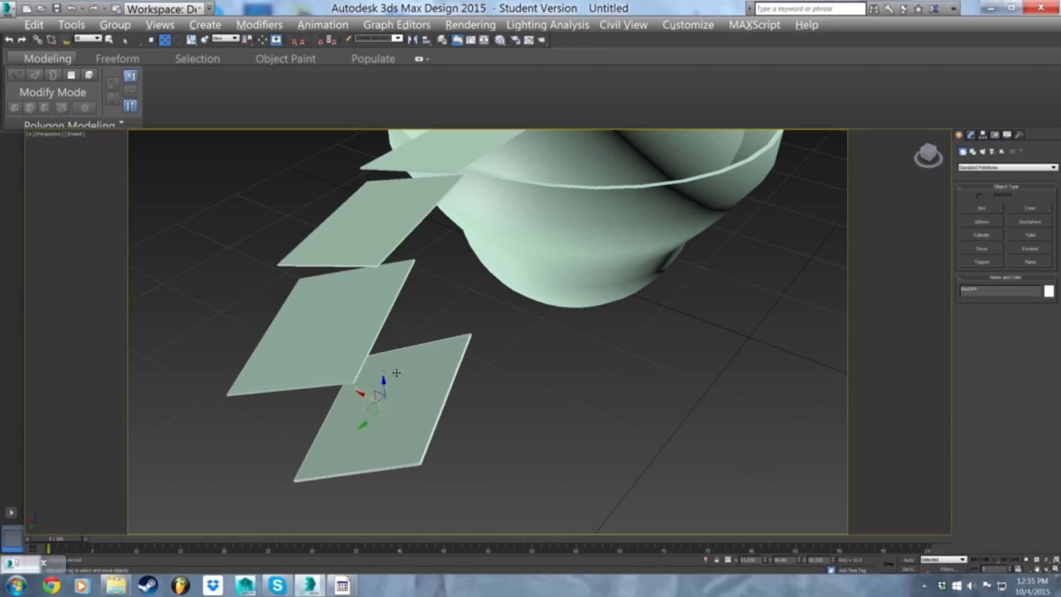
- Adjust the third plate's height slightly and raise the fourth plate to just beneath it
alt+middle_drag(372, 392, 419, 344)
click(377, 315)
drag(320, 312, 323, 296)
click(392, 387)
drag(386, 383, 386, 291)
alt+middle_drag(398, 343, 363, 369)
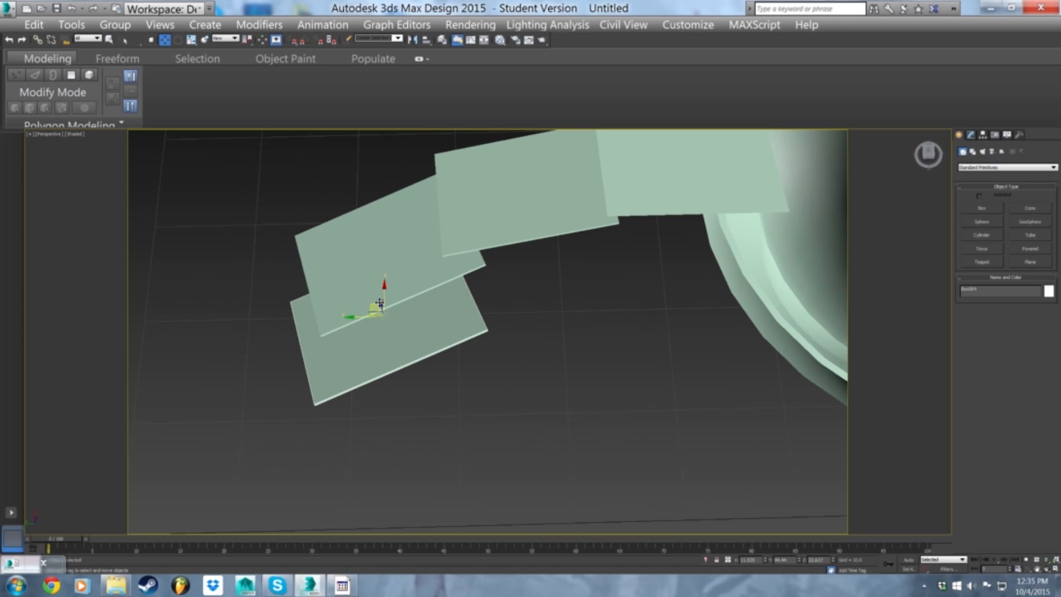
- Slide the fourth plate outward to the end of the arm, overlapping the third plate, and check it through the camera
drag(351, 316, 253, 352)
alt+middle_drag(303, 299, 287, 298)
drag(286, 298, 290, 316)
alt+middle_drag(290, 316, 285, 340)
drag(260, 341, 208, 354)
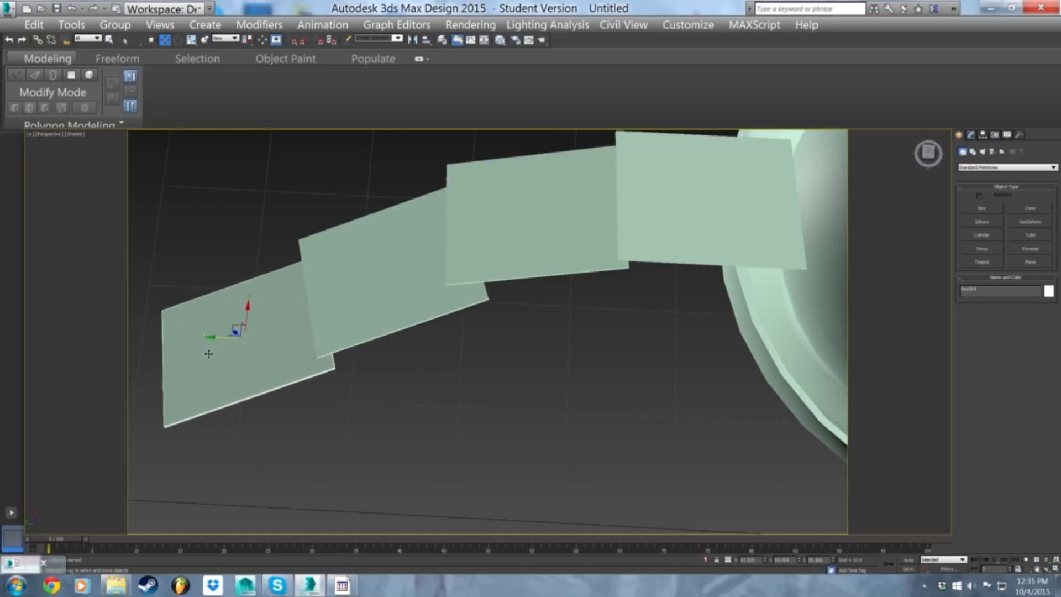
key(c)
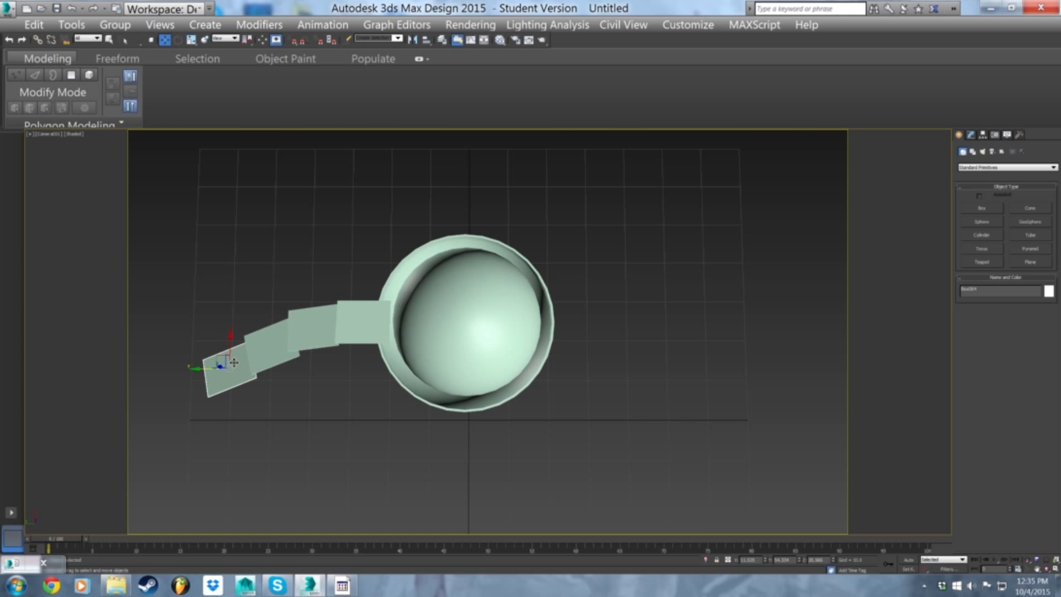
- Clone the fourth plate as a copy to make a fifth plate for the arm
key(p)
scroll(227, 365, up, 3)
alt+middle_drag(226, 364, 315, 350)
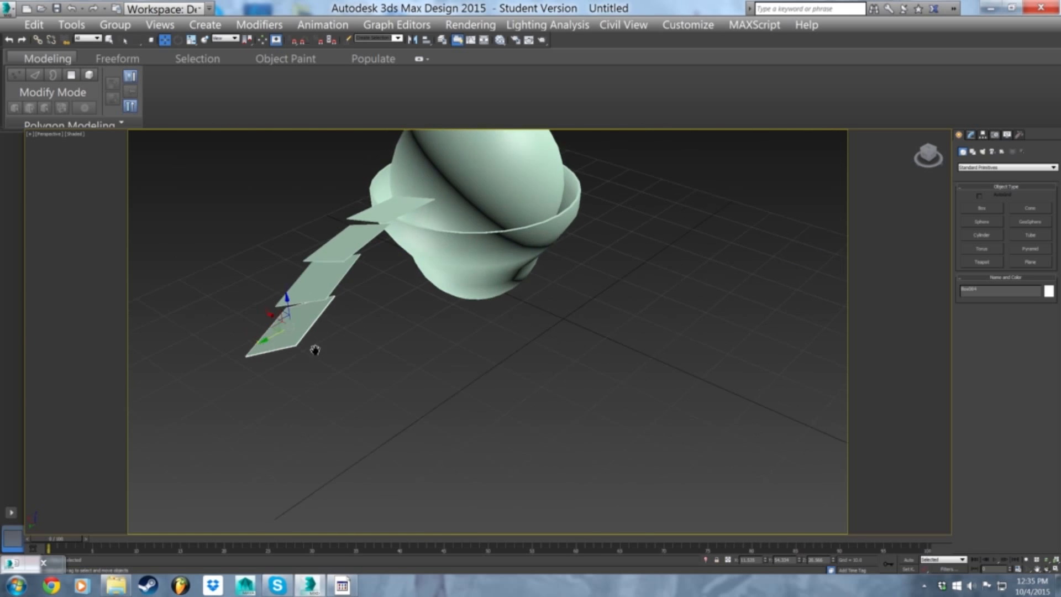
scroll(315, 350, up, 4)
alt+middle_drag(273, 235, 315, 231)
mouse_move(290, 237)
shift+mouse_down()
mouse_move(362, 302)
mouse_move(370, 261)
shift+mouse_up()
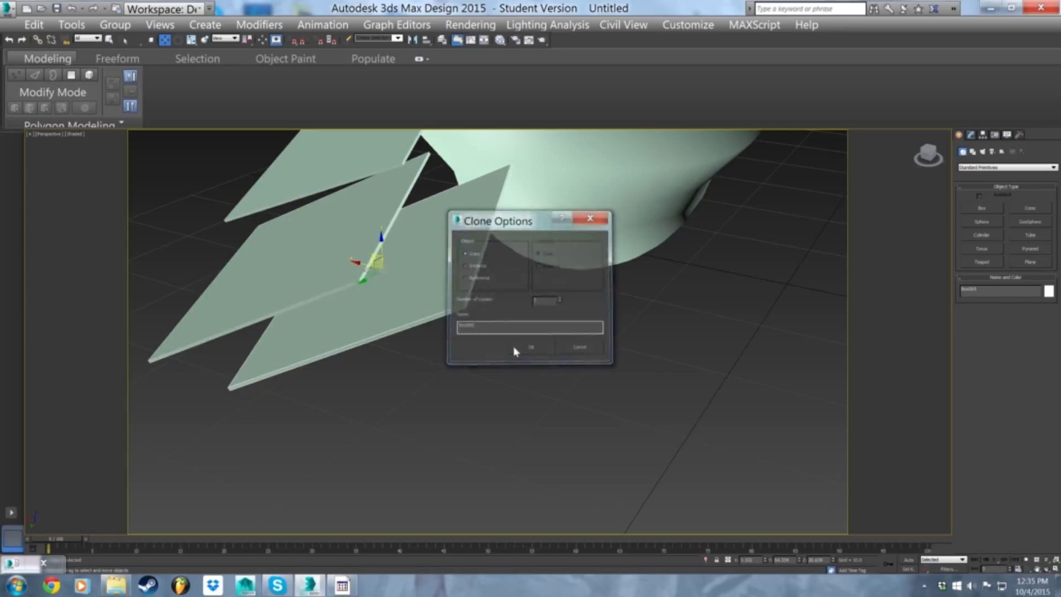
click(514, 349)
alt+middle_drag(514, 349, 450, 384)
- Position the fifth plate farther outward and slightly lower at the end of the arm, undoing an unwanted transform
key(e)
mouse_move(366, 291)
mouse_down()
mouse_move(389, 296)
mouse_move(363, 289)
mouse_move(376, 298)
mouse_move(248, 352)
mouse_move(248, 440)
mouse_move(215, 357)
mouse_move(185, 374)
mouse_move(188, 357)
mouse_up()
key(ctrl+z)
key(w)
alt+middle_drag(206, 352, 213, 309)
drag(201, 341, 202, 365)
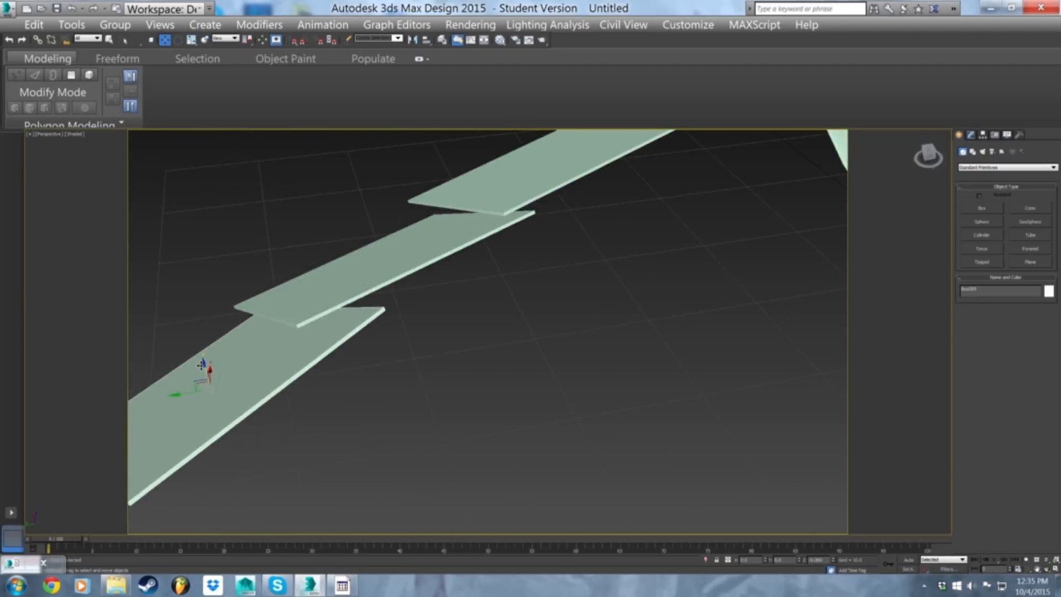
- Nudge the lowest panel of the curved row into line with the panels above it
key(c)
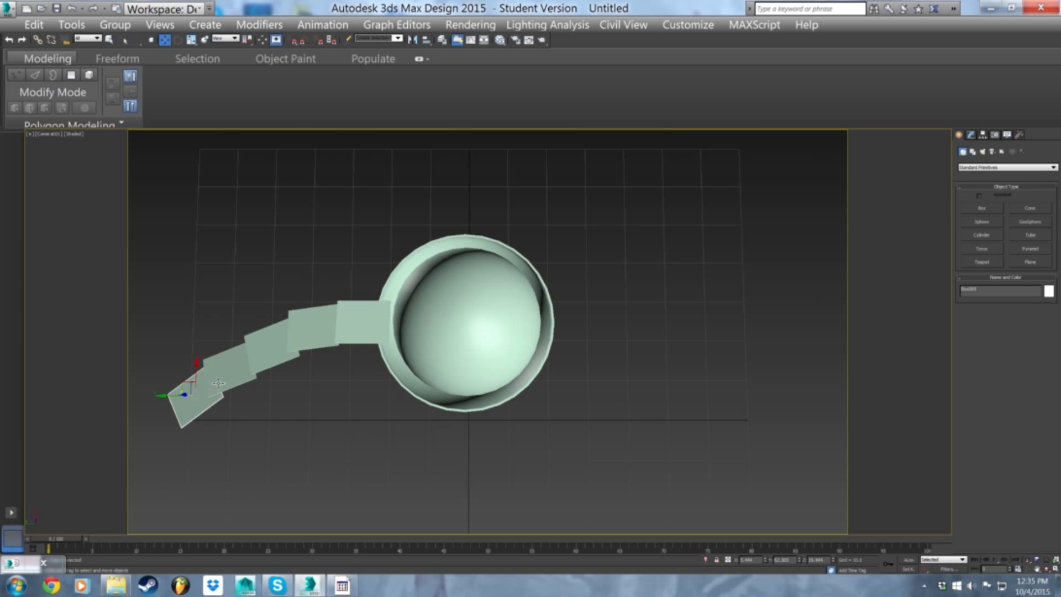
key(p)
alt+middle_drag(256, 440, 354, 334)
scroll(345, 326, up, 4)
mouse_move(280, 326)
mouse_down()
mouse_move(303, 373)
mouse_move(284, 327)
mouse_up()
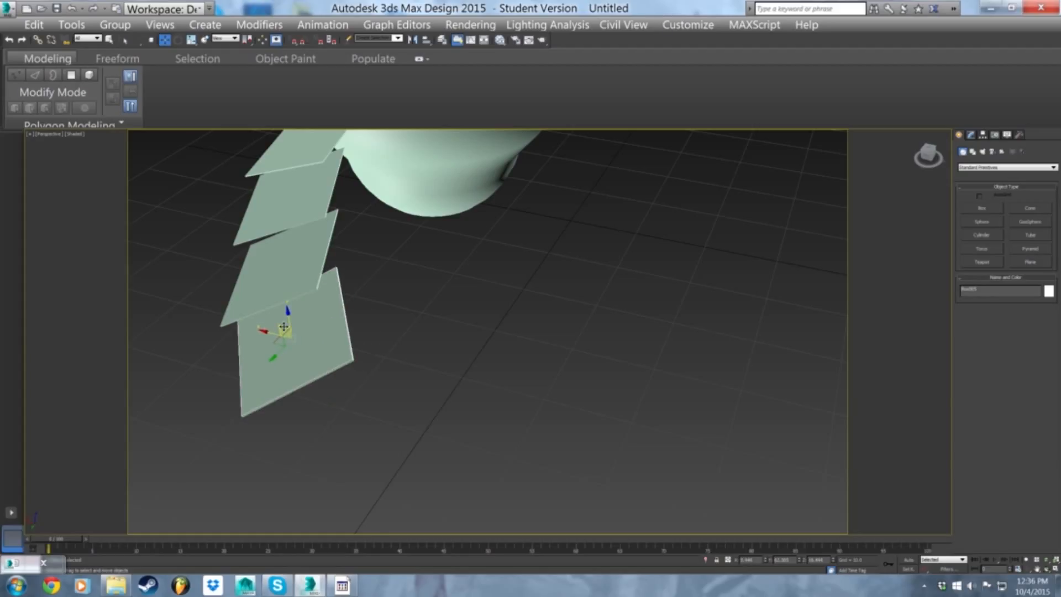
- Copy the end panel outward along the arc and rotate the copy to follow the curve
mouse_move(289, 323)
shift+mouse_down()
mouse_move(291, 351)
mouse_move(323, 373)
mouse_move(351, 360)
shift+mouse_up()
click(528, 346)
key(e)
drag(339, 398, 309, 379)
key(w)
key(ctrl+z)
alt+middle_drag(358, 403, 276, 372)
click(273, 408)
key(ctrl+z)
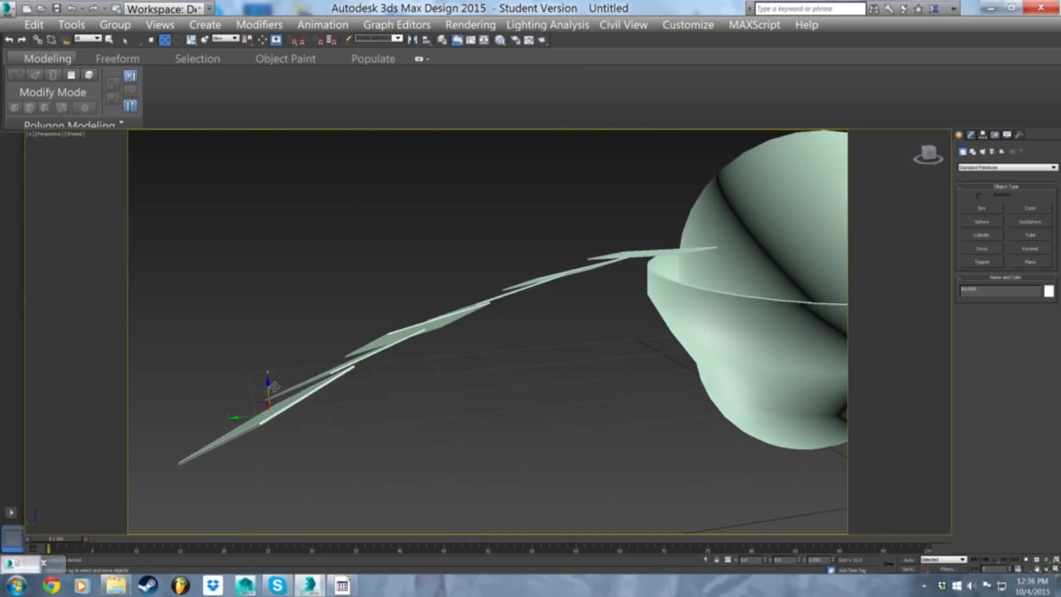
key(c)
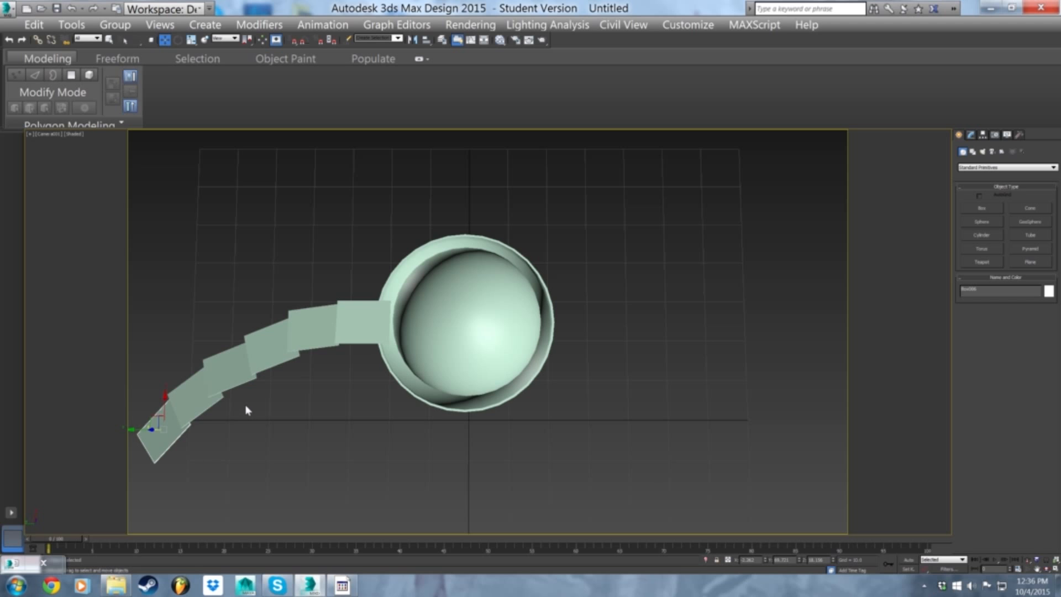
- Copy the new end panel again, placing the copy further down the arc
key(p)
alt+middle_drag(243, 393, 371, 309)
scroll(331, 326, up, 4)
mouse_move(202, 310)
shift+mouse_down()
mouse_move(279, 375)
mouse_move(282, 359)
shift+mouse_up()
alt+middle_drag(369, 381, 270, 372)
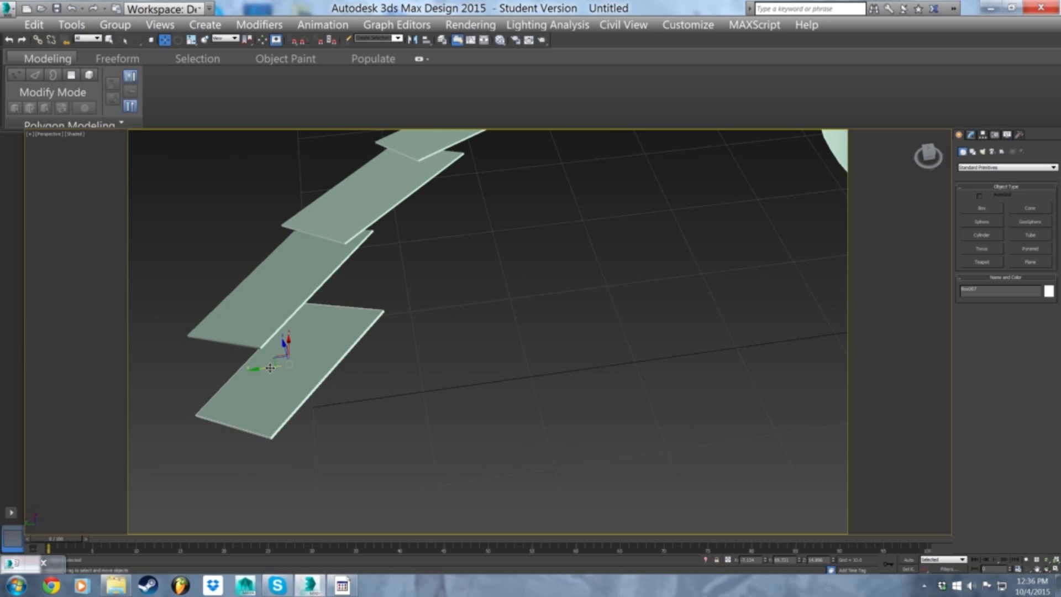
- Move the copied panel so that its upper edge tucks under the previous panel, continuing the slope
drag(269, 369, 187, 409)
alt+middle_drag(186, 409, 293, 361)
alt+middle_drag(227, 378, 212, 353)
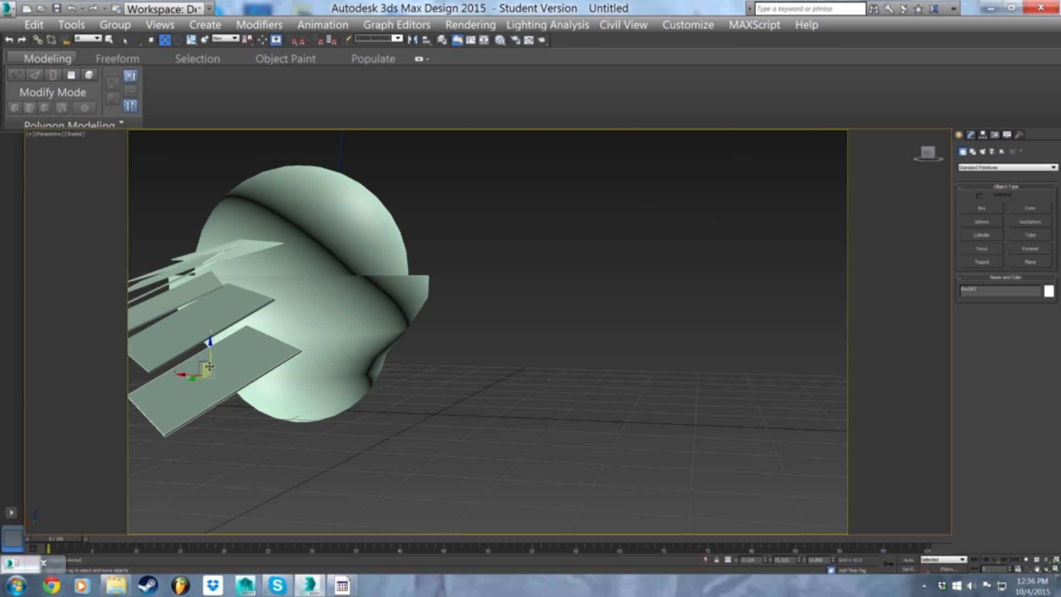
drag(217, 357, 249, 316)
alt+middle_drag(311, 335, 249, 312)
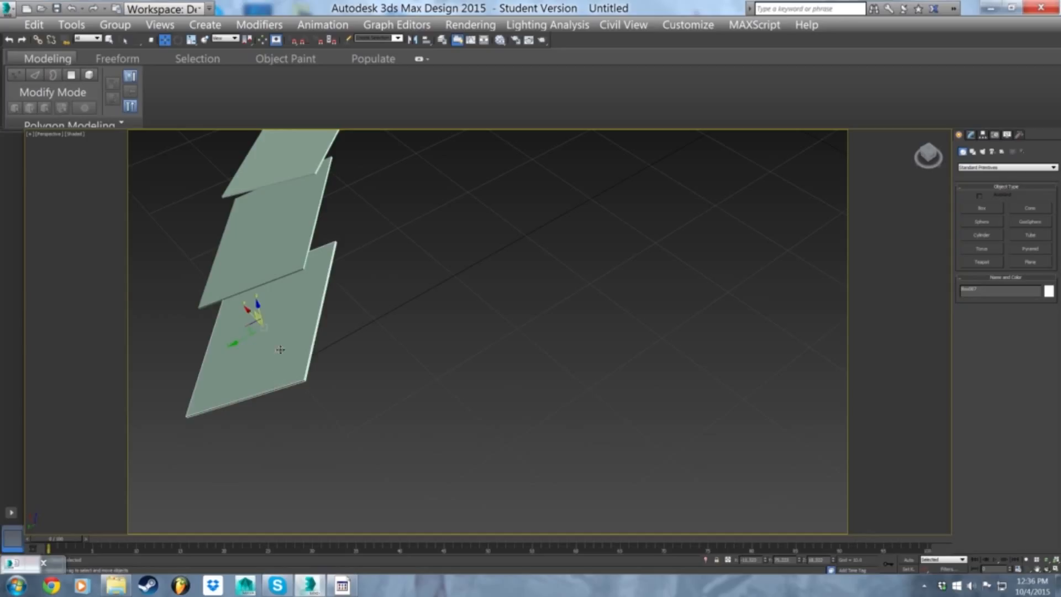
mouse_move(247, 315)
mouse_down()
mouse_move(230, 320)
mouse_move(255, 329)
mouse_move(260, 315)
mouse_move(235, 325)
mouse_move(247, 317)
mouse_up()
- Add one more copy of the end panel and check the extended arc through the camera
mouse_move(268, 321)
alt+middle_down()
mouse_move(232, 357)
mouse_move(260, 331)
mouse_move(332, 309)
alt+middle_up()
mouse_move(334, 311)
shift+mouse_down()
mouse_move(201, 348)
mouse_move(219, 369)
shift+mouse_up()
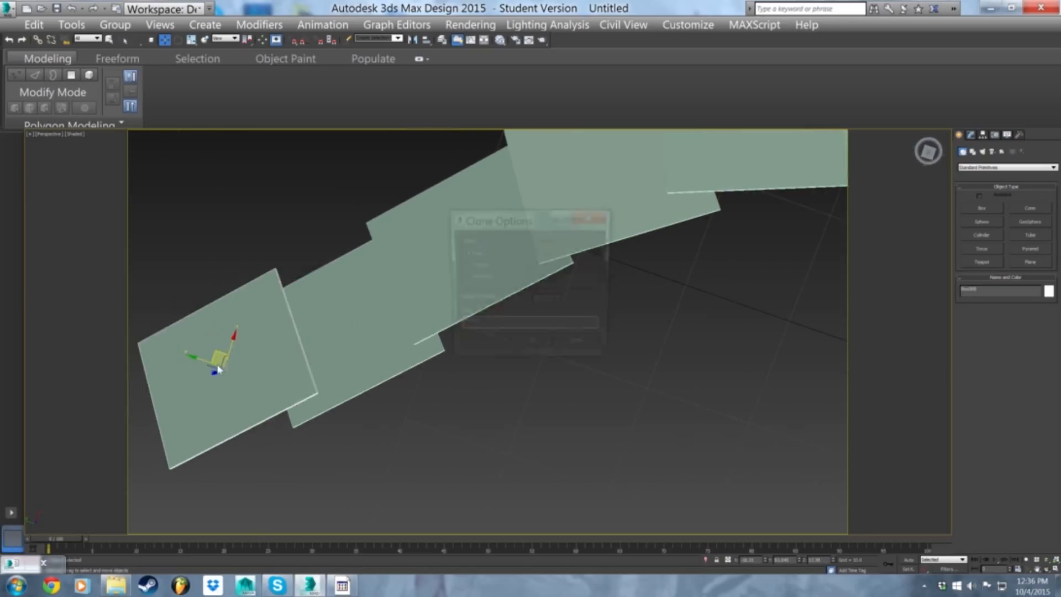
click(528, 342)
alt+middle_drag(528, 342, 343, 323)
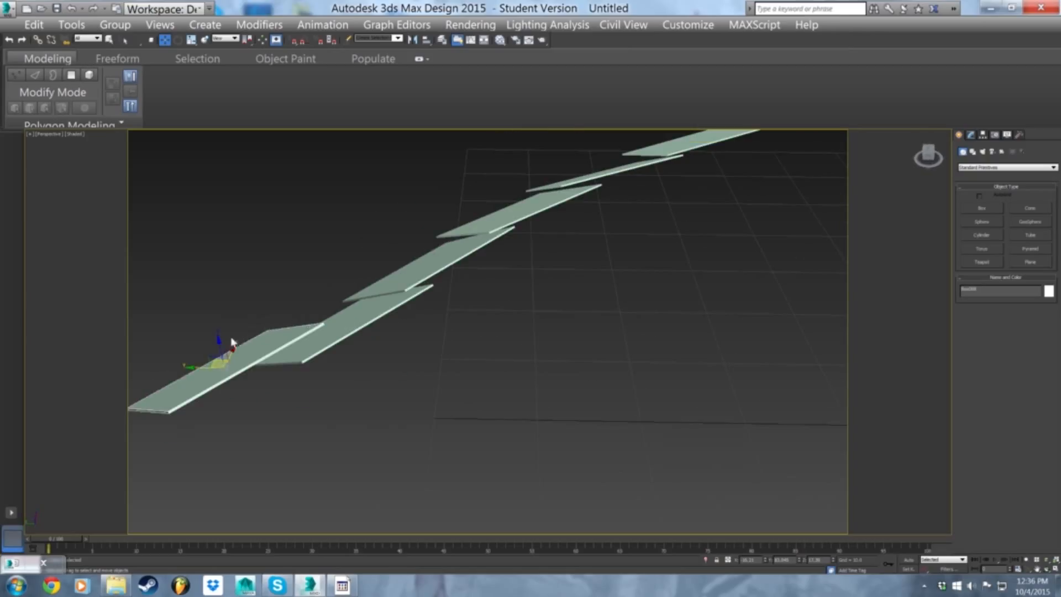
key(c)
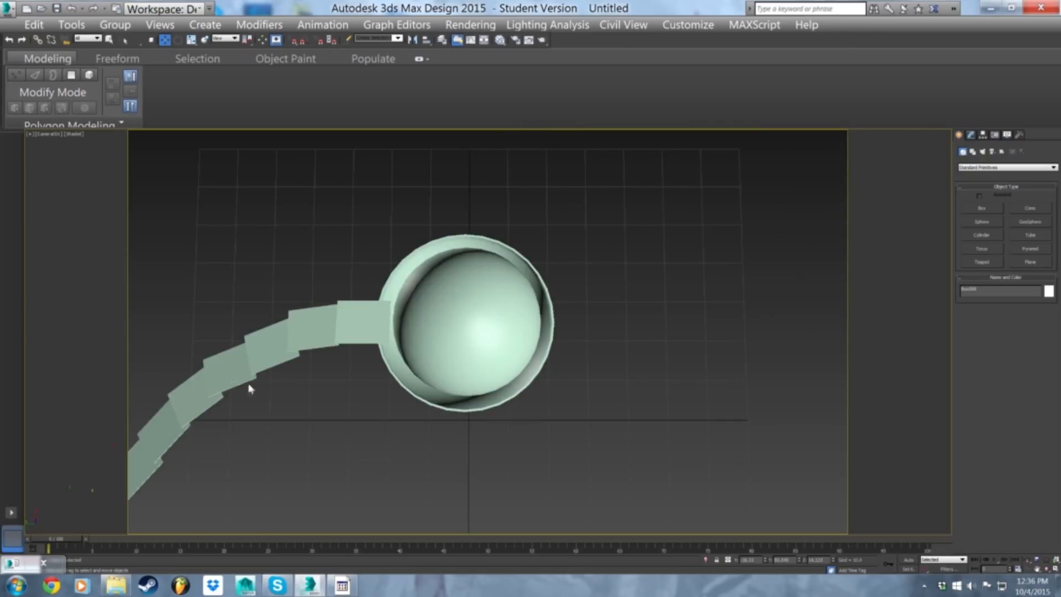
- Select all the panels of the curved row and group them as Panes1
key(p)
click(307, 381)
scroll(308, 381, down, 3)
alt+middle_drag(331, 320, 329, 342)
click(244, 457)
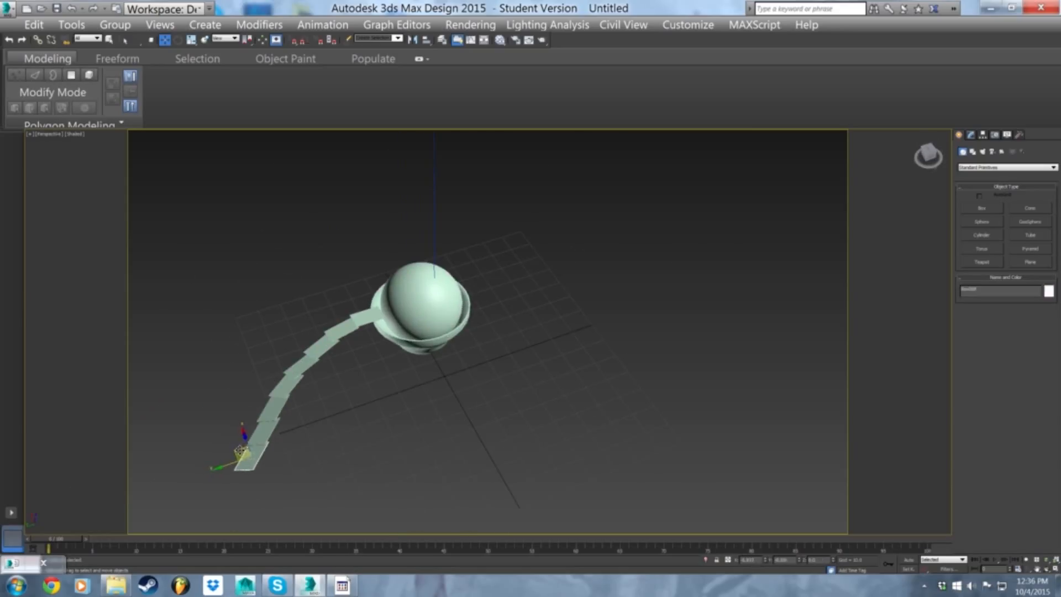
alt+middle_drag(345, 414, 357, 370)
drag(276, 377, 268, 381)
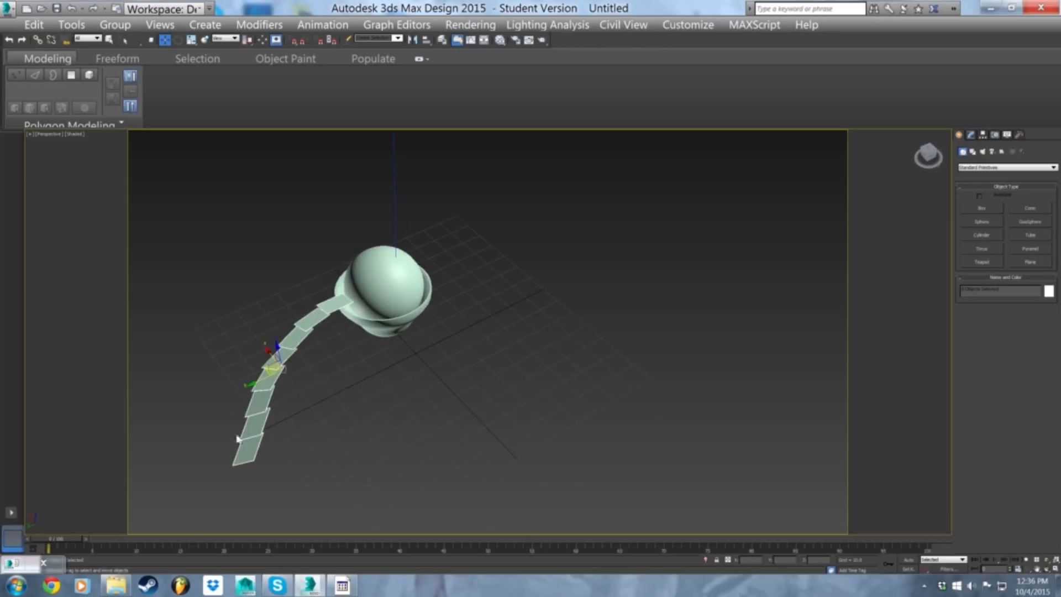
alt+middle_drag(369, 425, 329, 458)
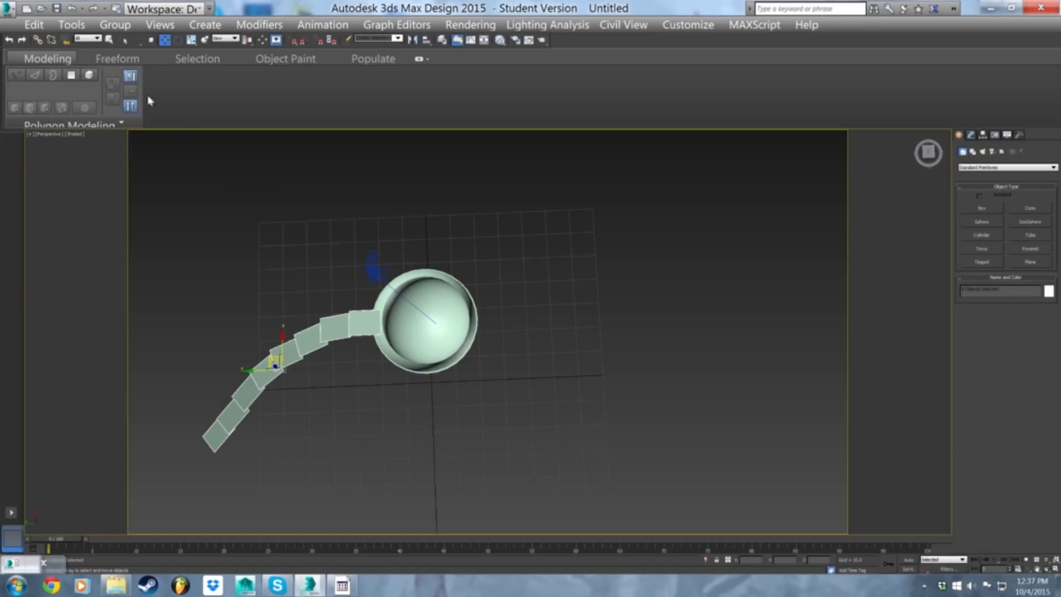
click(115, 24)
click(118, 41)
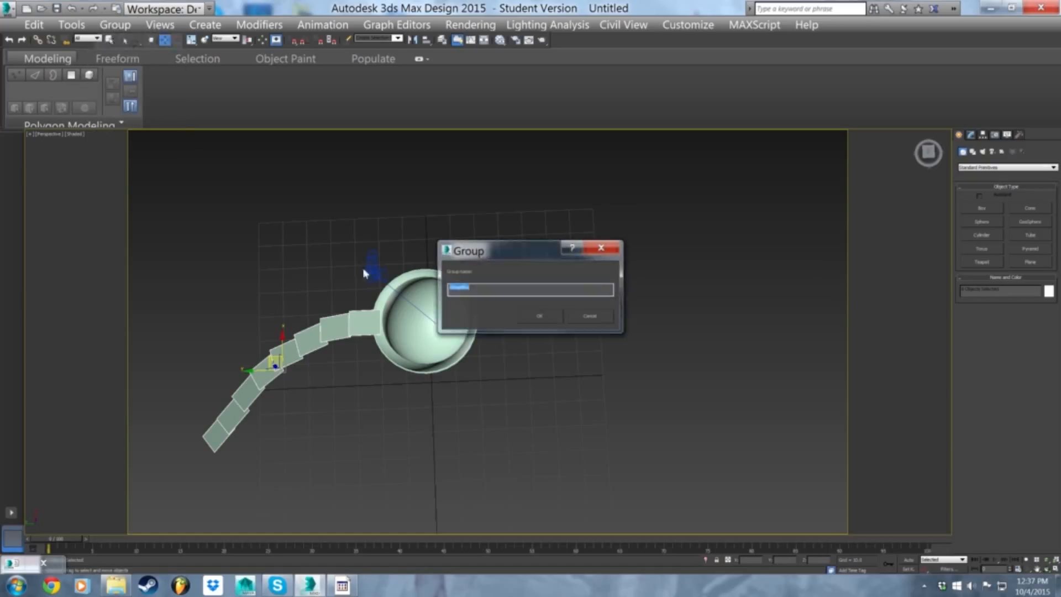
drag(536, 314, 481, 295)
double_click(481, 292)
text(canes1)
key(Return)
- Move only the pivot of the panel group to the center of the sphere in the camera view
key(c)
key(e)
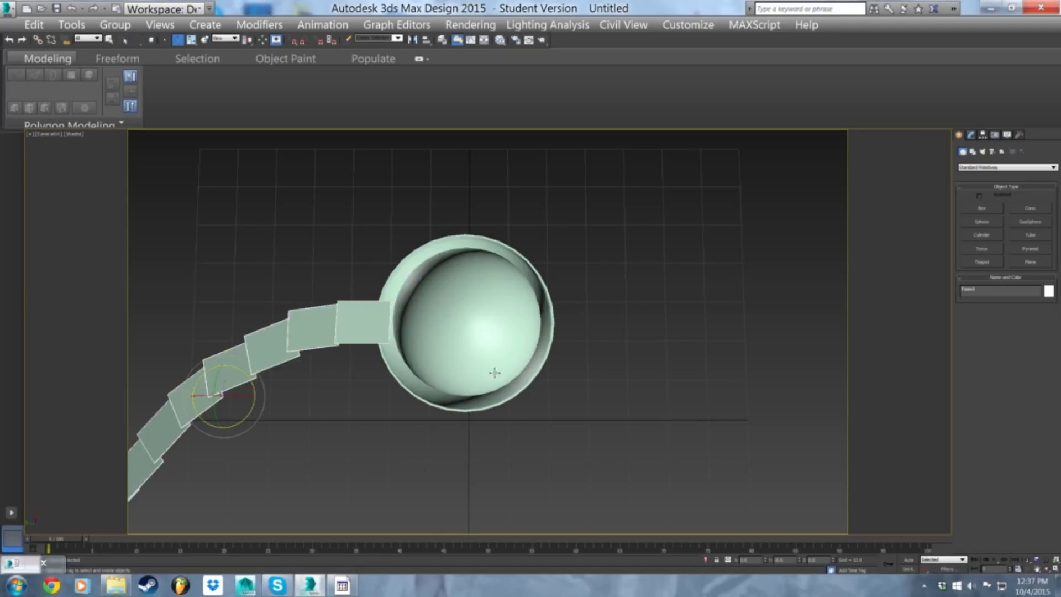
click(983, 135)
click(1014, 208)
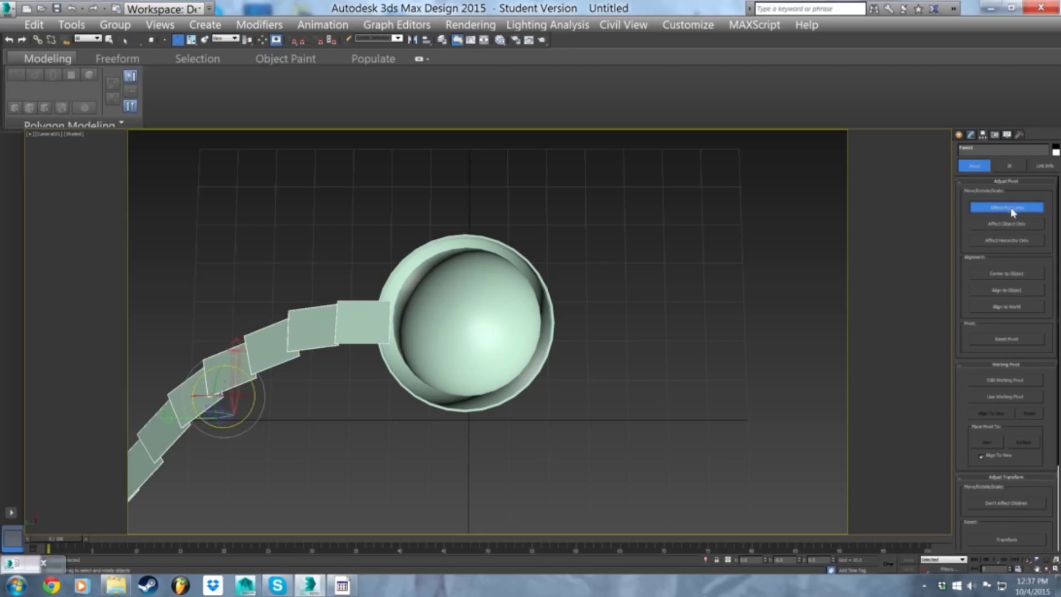
key(w)
drag(216, 410, 479, 297)
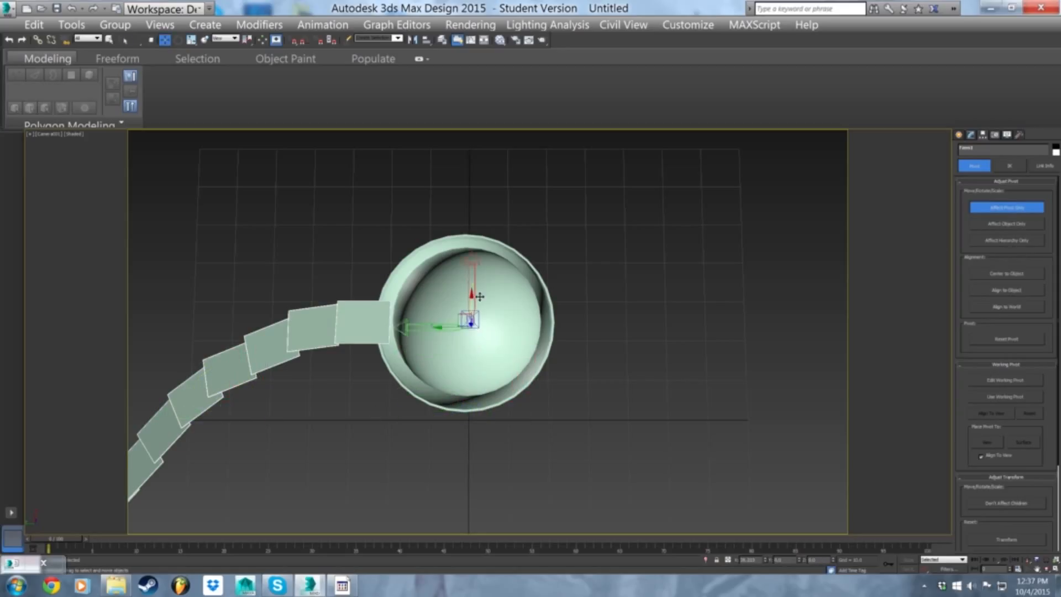
click(1000, 208)
- Try to make rotated copies of the panel group around the sphere, and undo the copies
key(e)
mouse_move(448, 347)
shift+mouse_down()
mouse_move(457, 346)
mouse_move(445, 353)
shift+mouse_up()
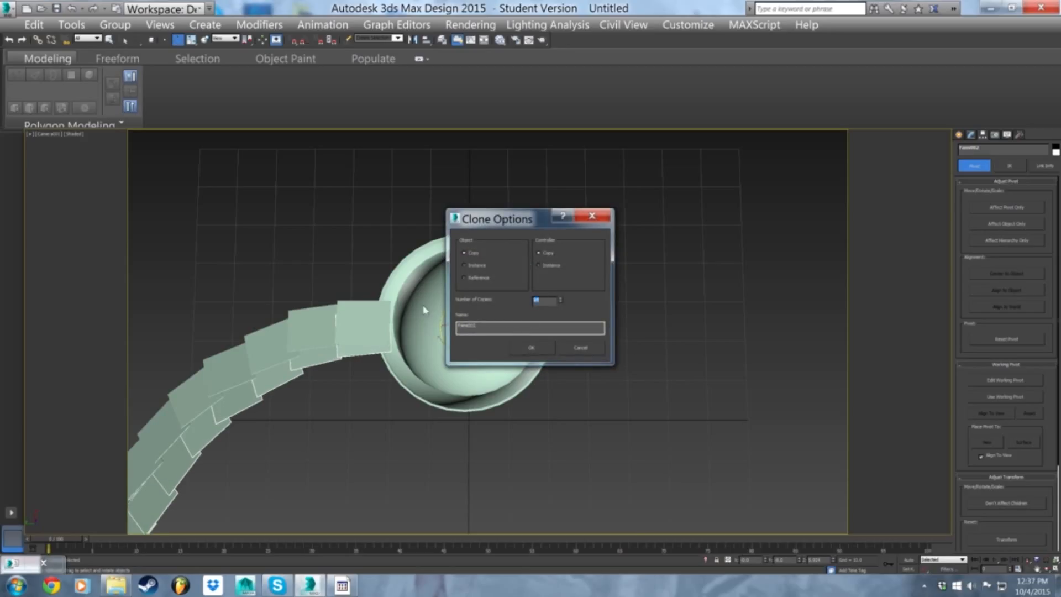
click(527, 349)
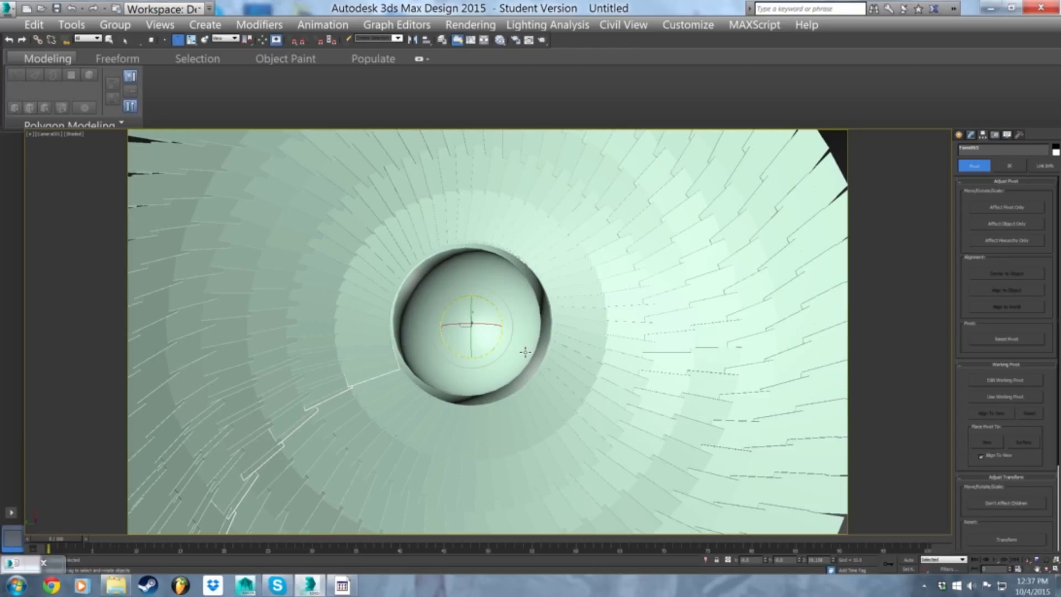
key(ctrl+z)
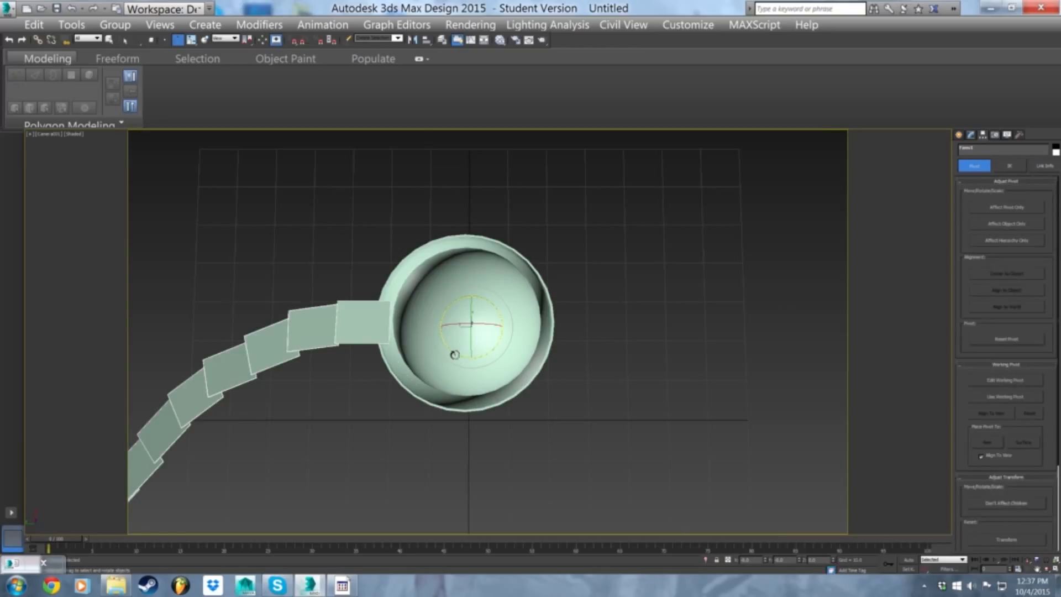
shift+drag(461, 359, 458, 360)
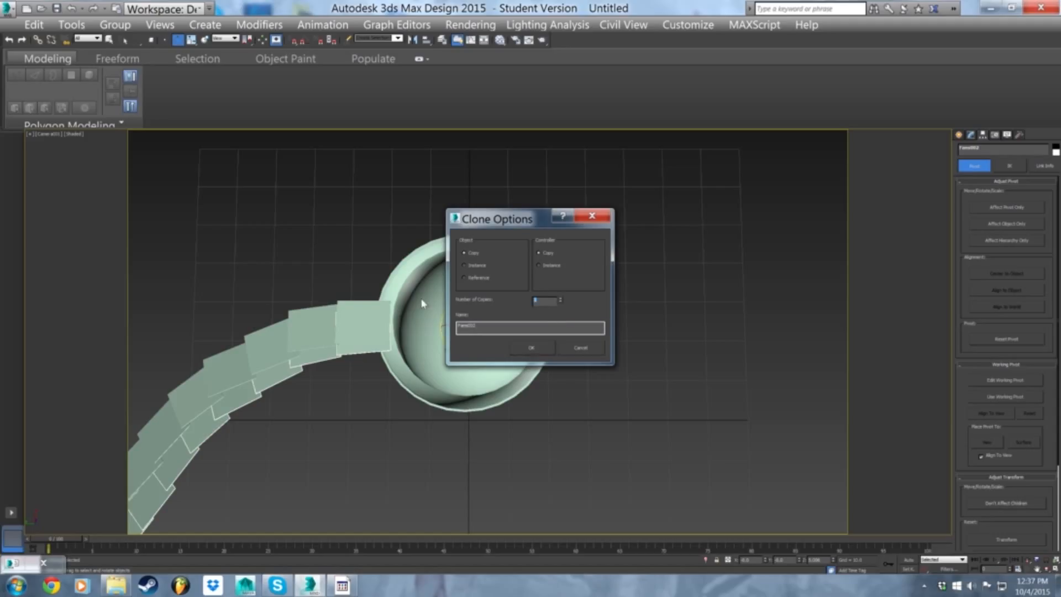
click(534, 350)
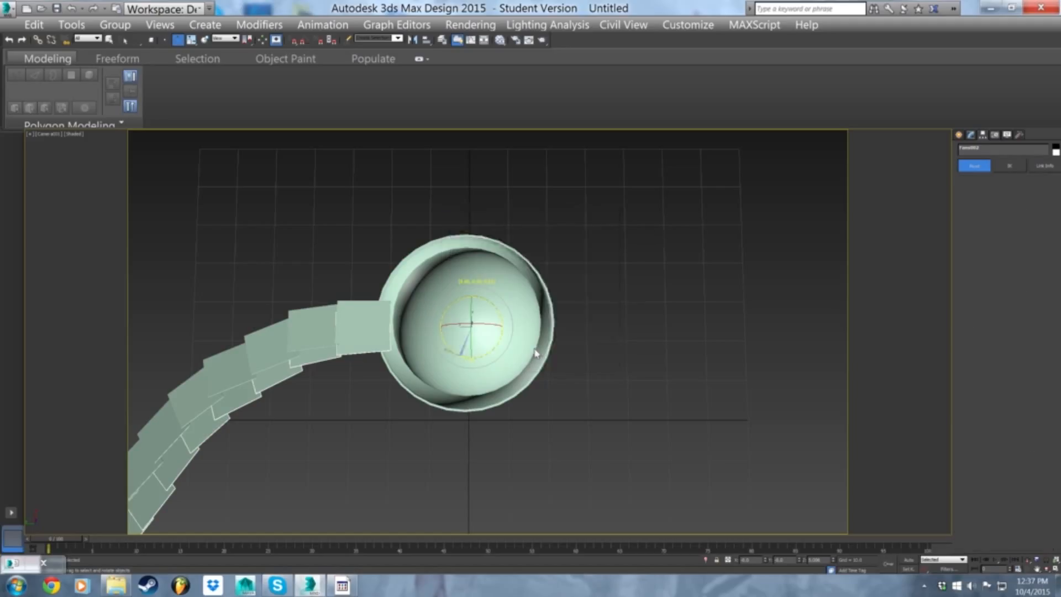
key(ctrl+z)
- Rotate the panel group slightly about the sphere's center as multiple copies that form a full circular disc
shift+drag(466, 344, 459, 359)
click(580, 347)
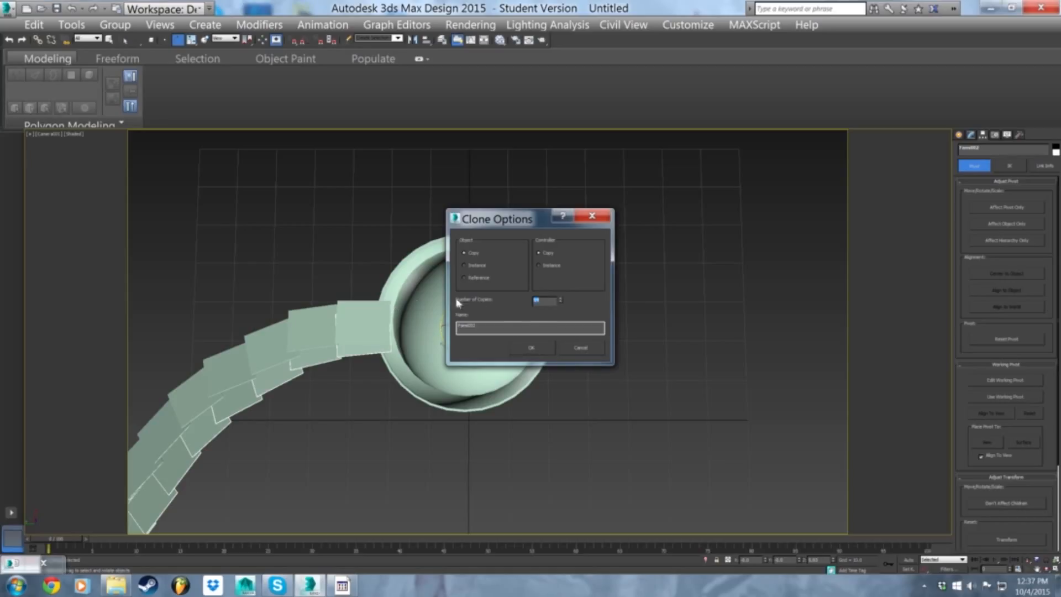
click(529, 349)
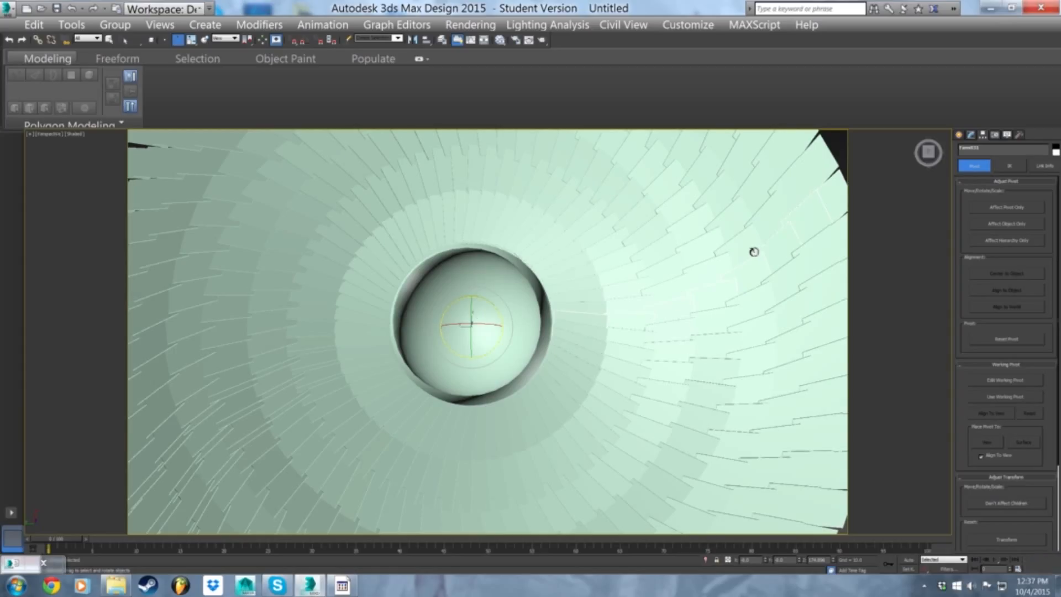
- Move the omni light from beside the model to a spot above the disc near the sphere
key(p)
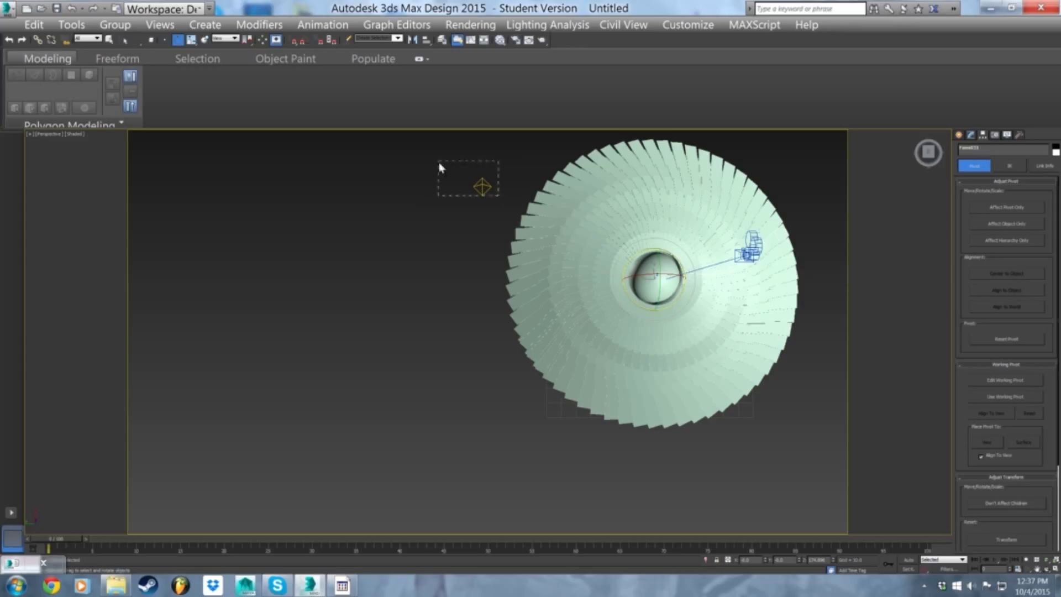
key(w)
click(483, 188)
alt+middle_drag(644, 287, 688, 210)
middle_drag(688, 210, 581, 273)
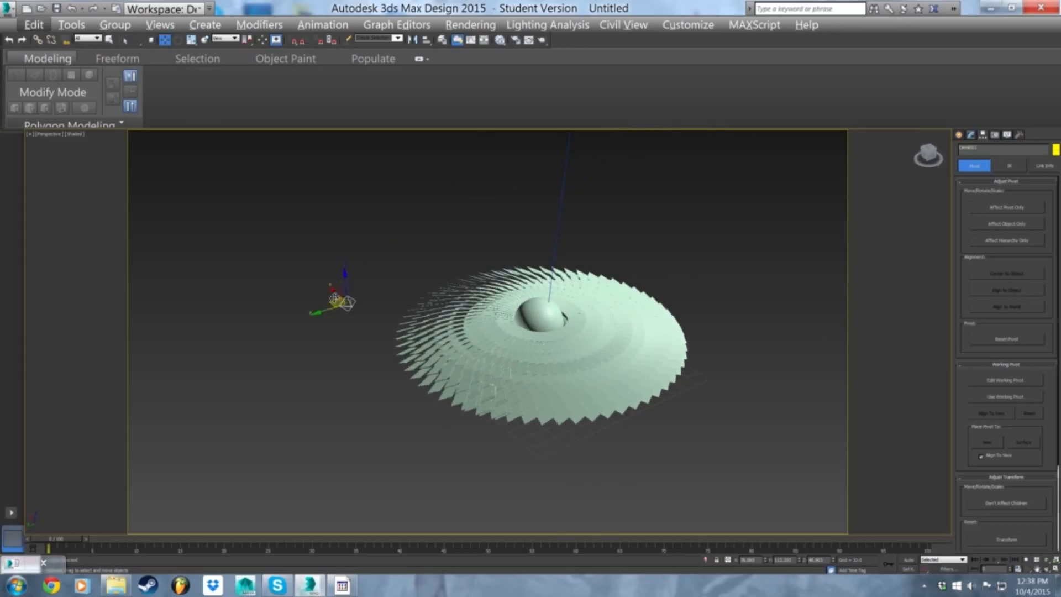
drag(333, 298, 545, 180)
alt+middle_drag(574, 185, 641, 246)
middle_drag(641, 246, 508, 294)
scroll(449, 283, up, 3)
drag(394, 287, 563, 376)
alt+middle_drag(563, 373, 533, 352)
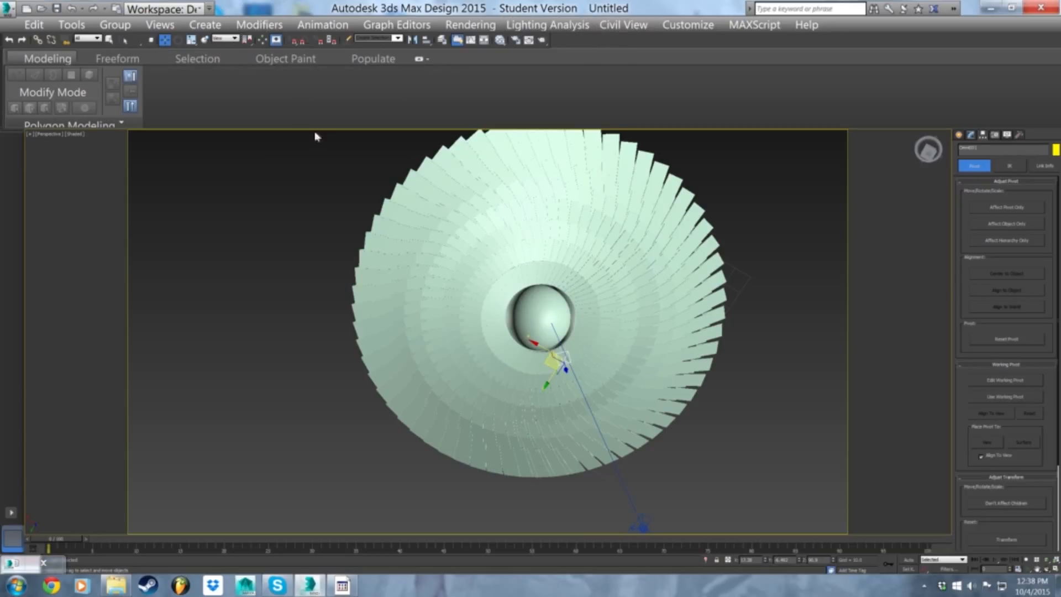
- Try aligning the omni light with the sphere and raise the light higher above the disc
click(426, 40)
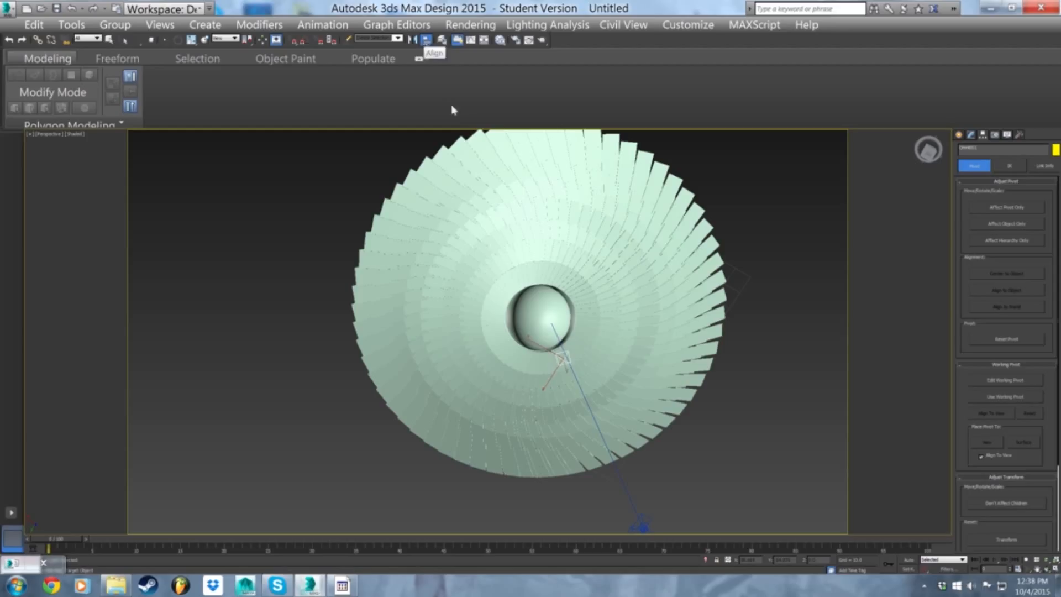
click(535, 306)
click(530, 400)
alt+middle_drag(532, 387, 539, 293)
drag(540, 286, 560, 116)
alt+middle_drag(559, 116, 571, 296)
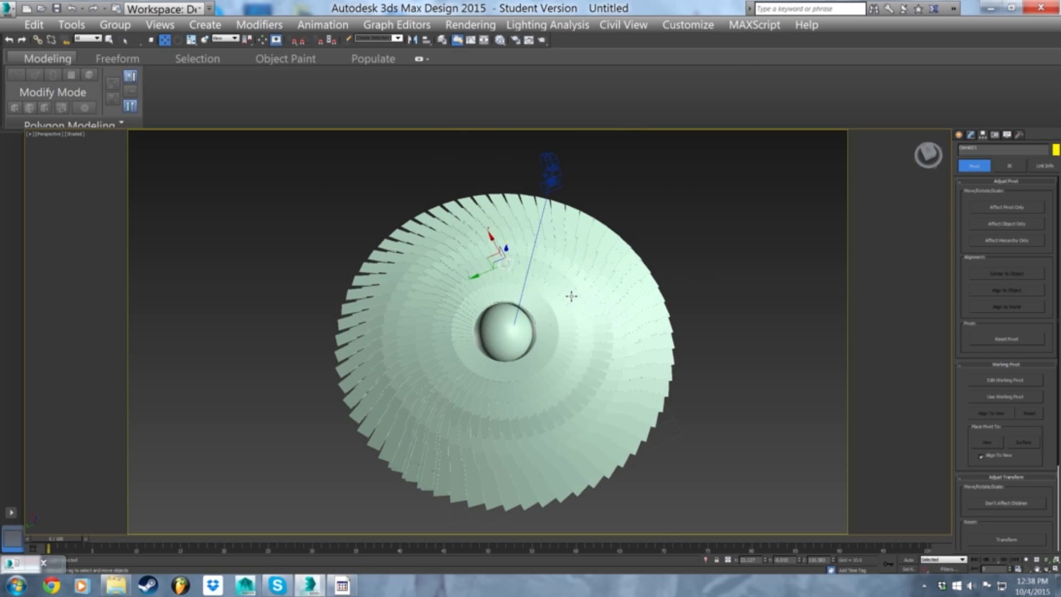
scroll(571, 296, up, 2)
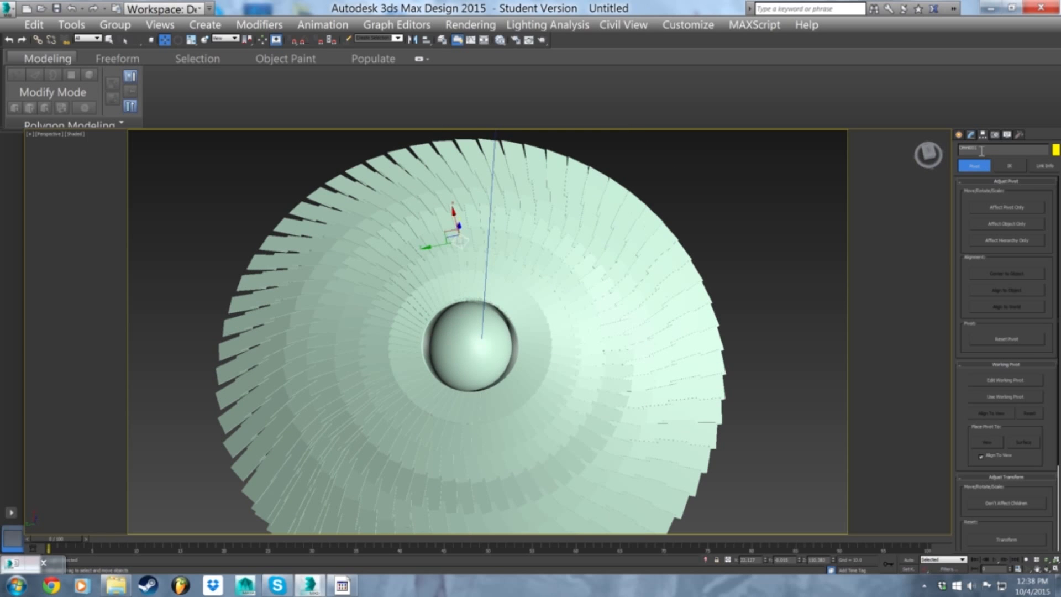
- Set the omni light's intensity multiplier to 0.03 and accept its white light color
click(971, 135)
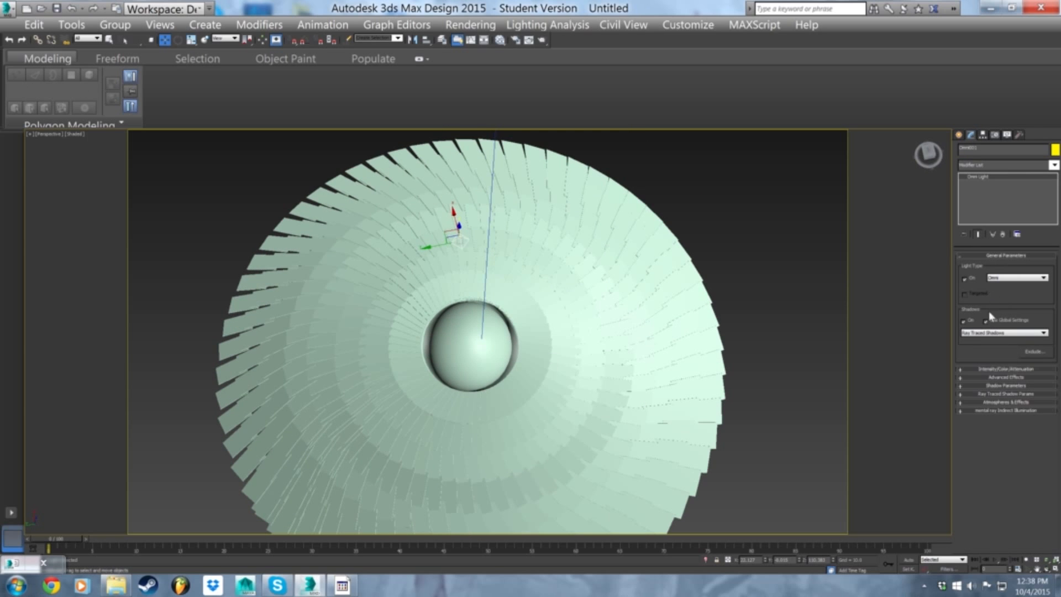
click(986, 370)
double_click(1015, 382)
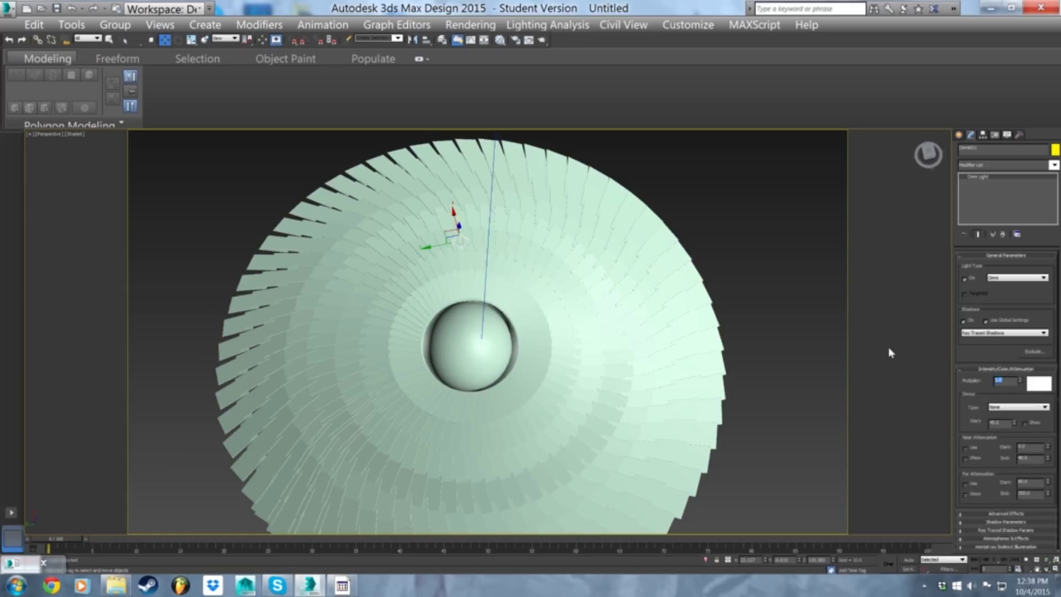
text(0.03)
key(Return)
click(1039, 383)
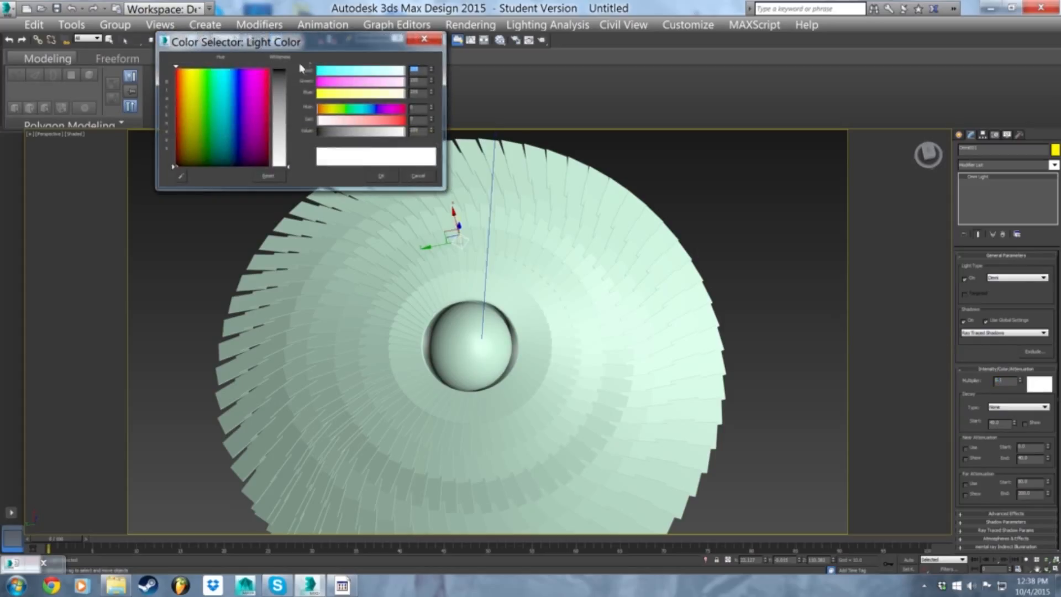
click(380, 176)
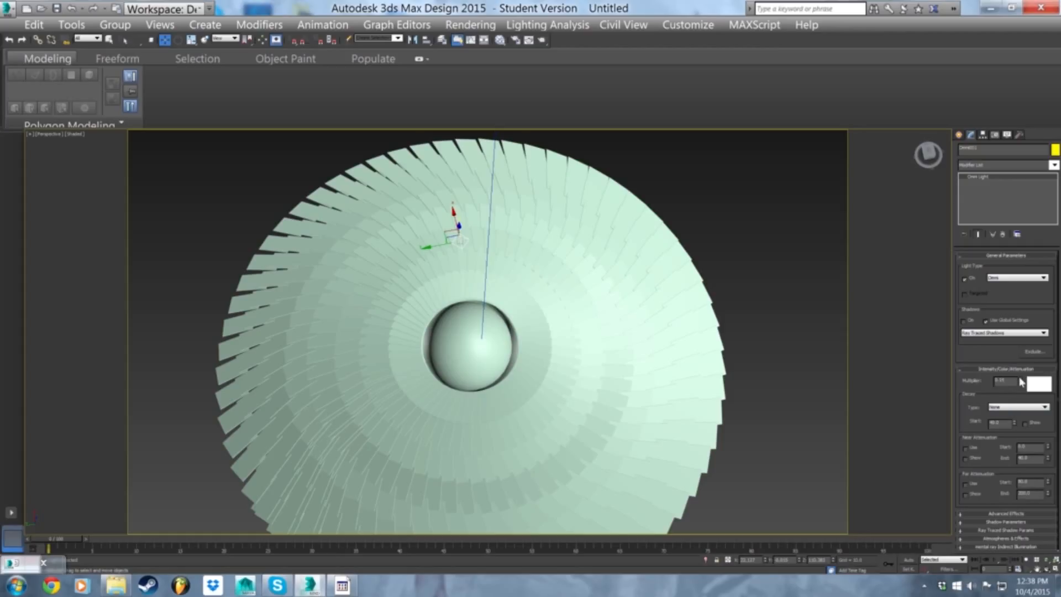
drag(1010, 382, 864, 376)
click(743, 288)
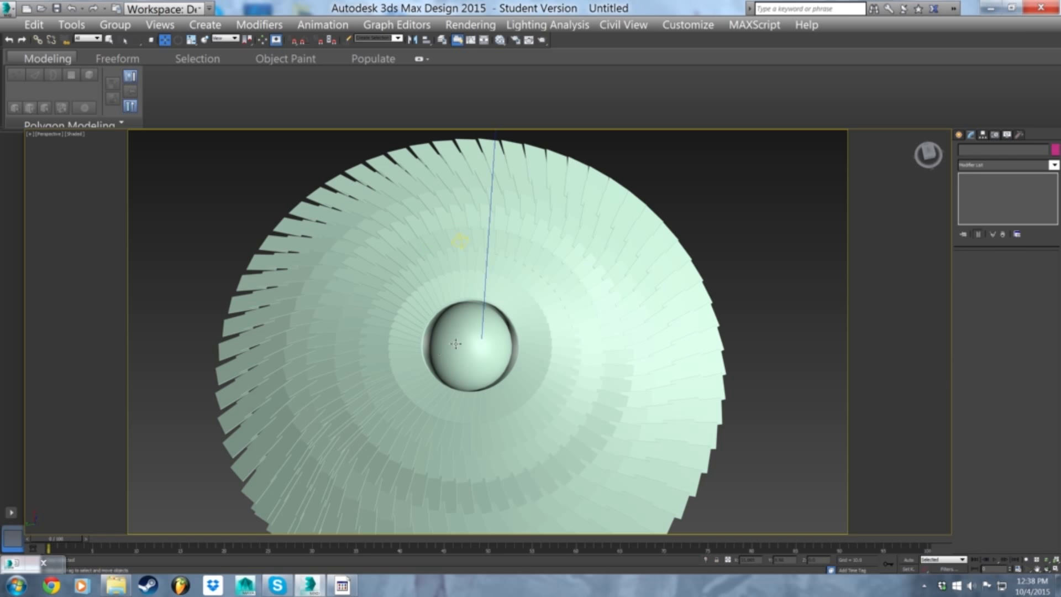
- Select the central sphere together with the ring around it and raise both above the disc
click(437, 350)
alt+middle_drag(515, 310, 448, 301)
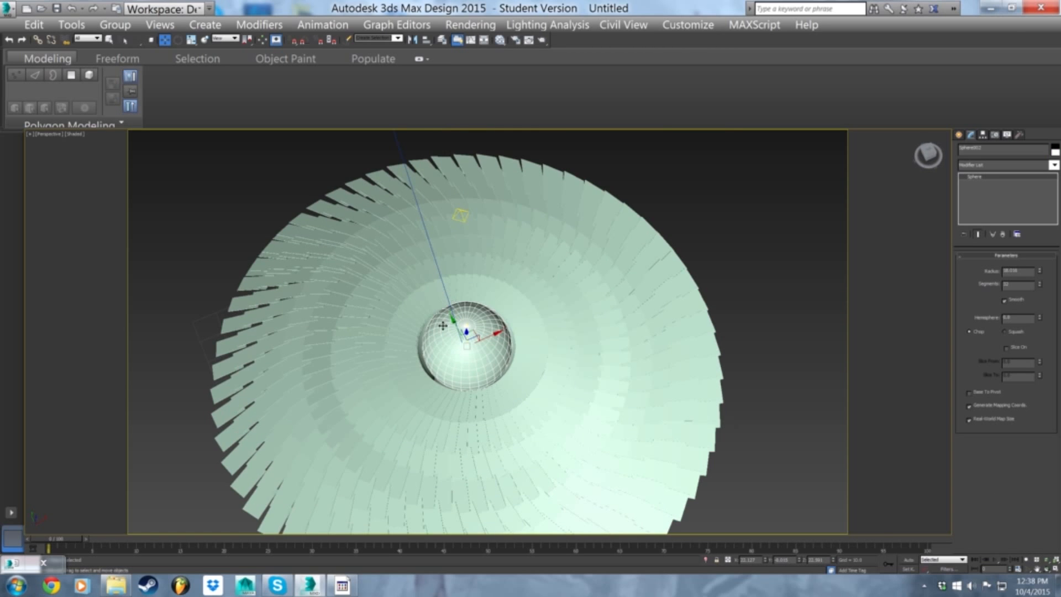
click(420, 341)
alt+middle_drag(420, 337, 467, 357)
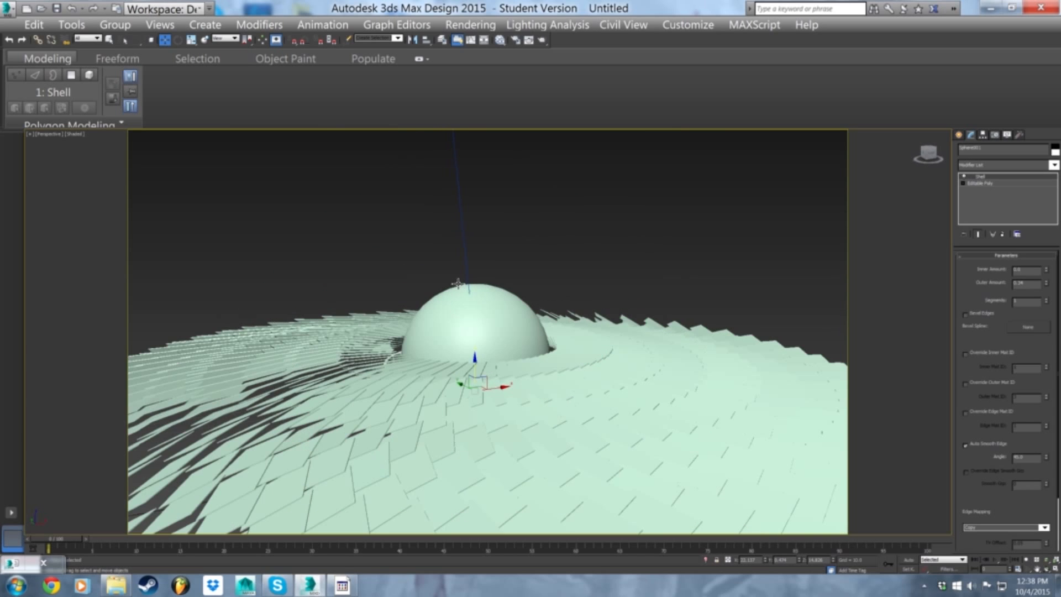
click(500, 331)
alt+middle_drag(414, 330, 397, 348)
ctrl+click(396, 348)
drag(476, 336, 491, 316)
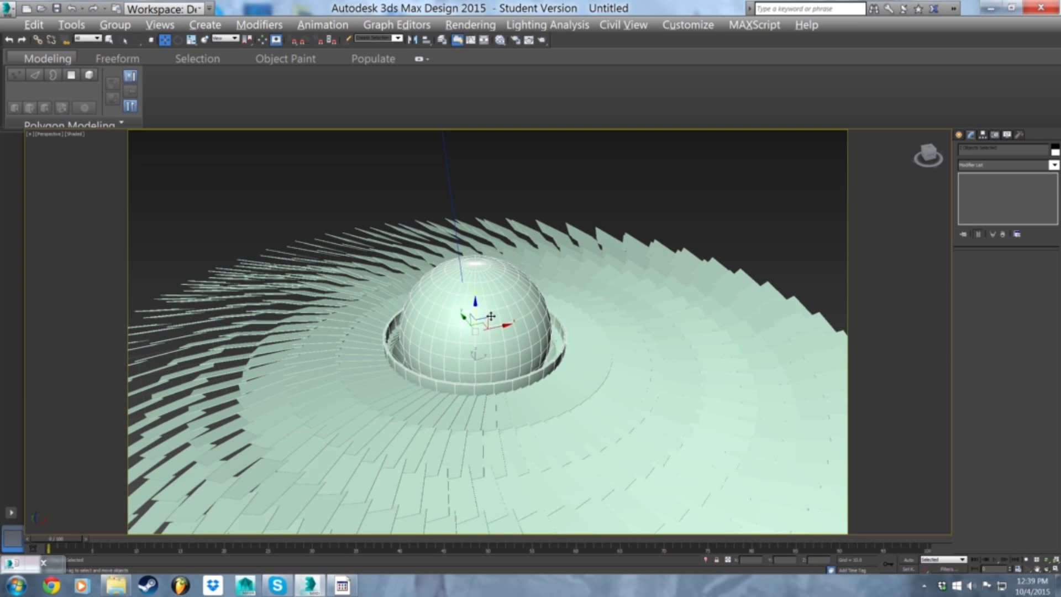
- In the camera view, center the sphere and ring in the disc's opening and scale them down uniformly to fit inside it
alt+middle_drag(490, 316, 521, 362)
key(c)
key(r)
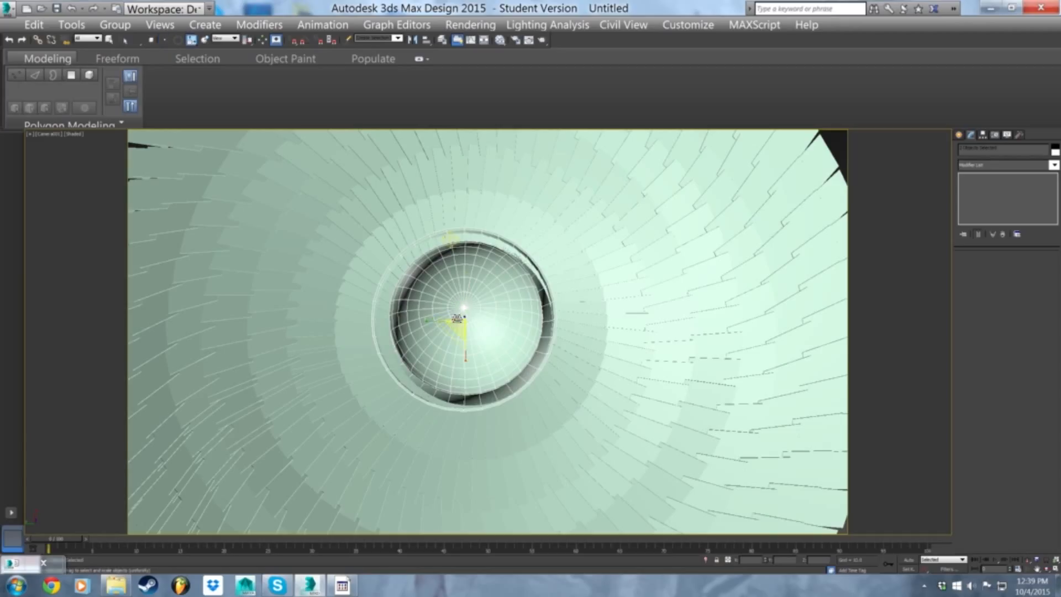
mouse_move(459, 326)
mouse_down()
mouse_move(432, 329)
mouse_move(445, 338)
mouse_move(471, 327)
mouse_up()
key(w)
key(r)
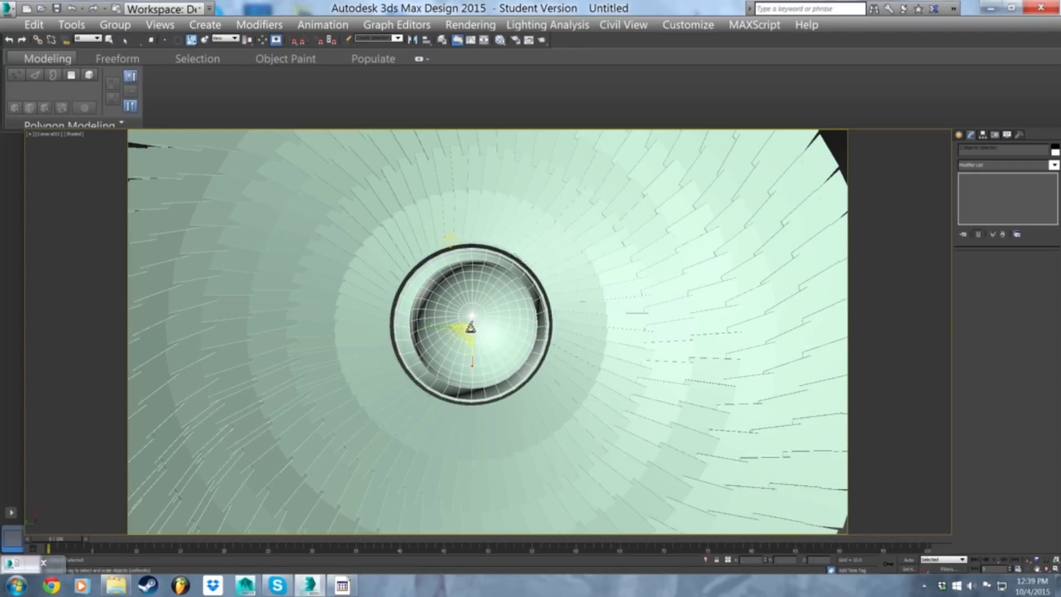
- Hide the safe frame in the camera view and return to the perspective view with only the sphere selected
click(526, 348)
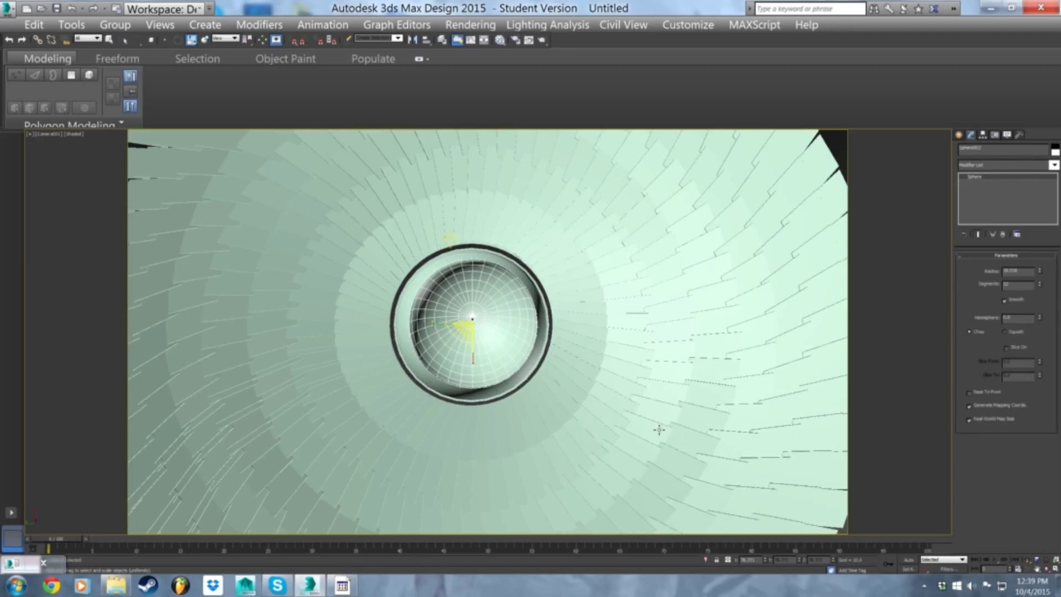
key(shift+f)
key(shift+f)
key(shift+f)
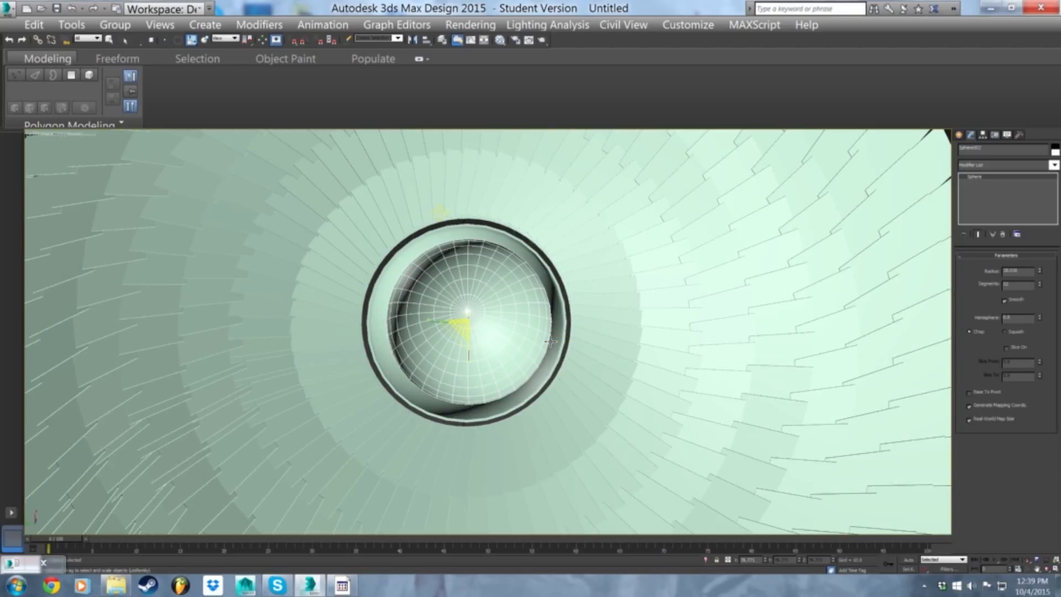
key(p)
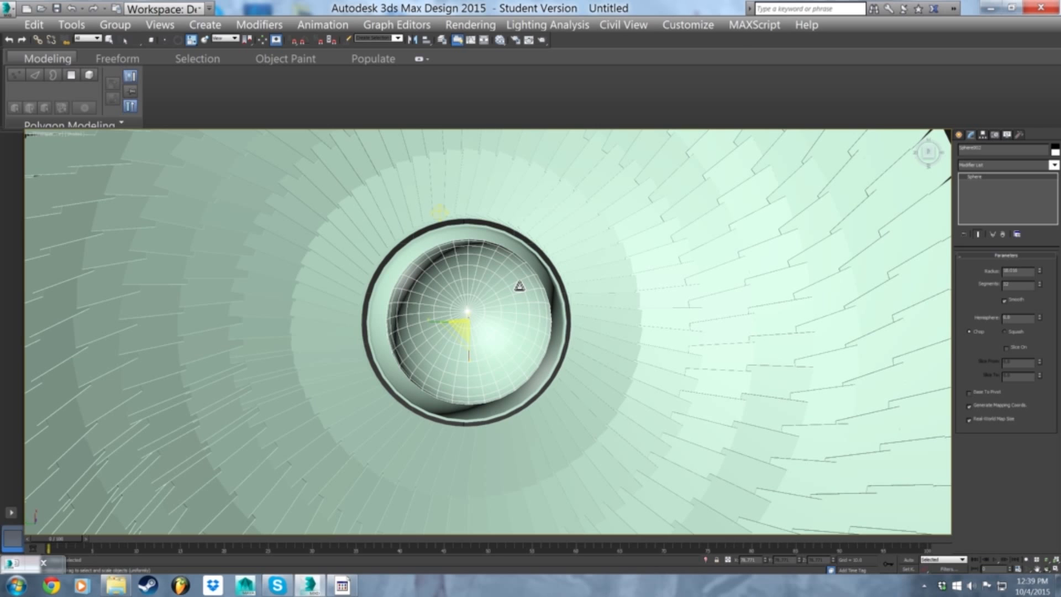
scroll(520, 287, down, 2)
alt+middle_drag(519, 286, 565, 279)
scroll(523, 281, up, 2)
scroll(565, 279, up, 4)
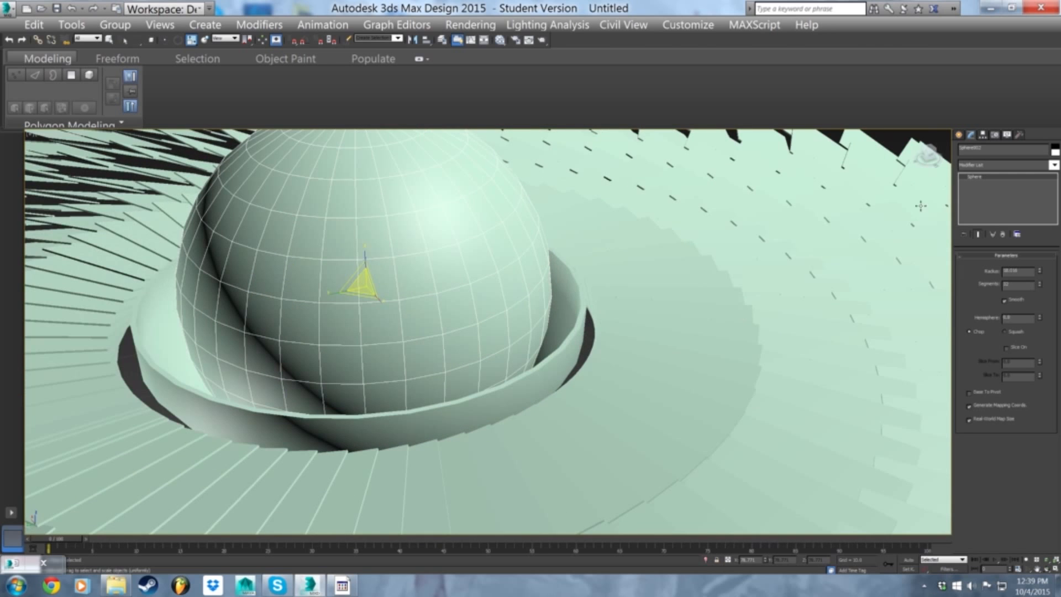
key(m)
key(m)
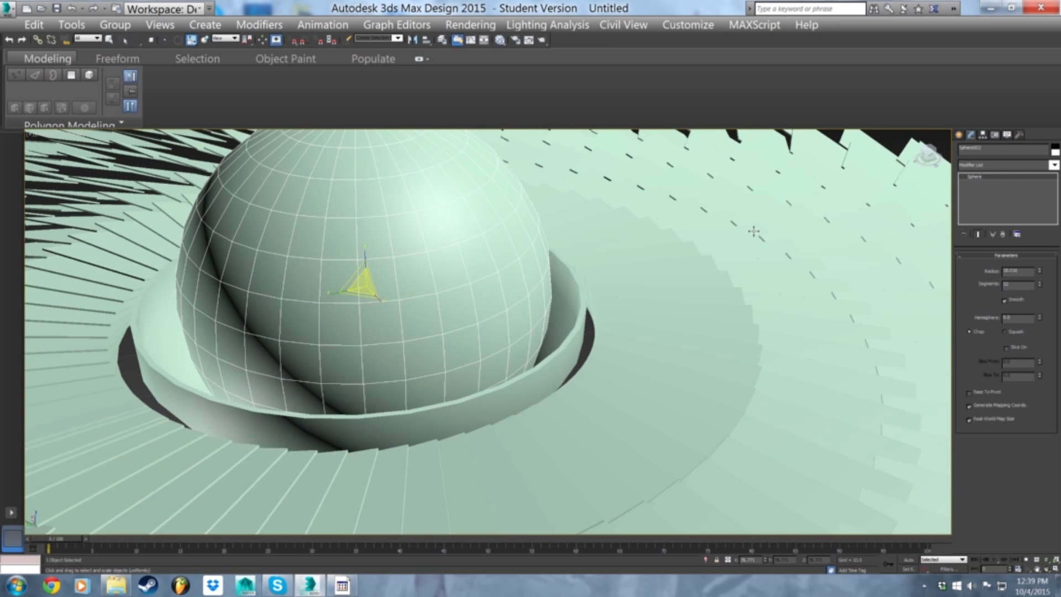
- Select all the panel groups of the disc, leaving the central sphere and ring out of the selection
scroll(755, 232, down, 5)
alt+middle_drag(938, 291, 880, 275)
middle_drag(880, 274, 733, 289)
drag(815, 163, 608, 460)
alt+middle_drag(608, 382, 611, 403)
alt+middle_drag(807, 296, 792, 227)
drag(787, 163, 360, 429)
alt+middle_drag(586, 340, 525, 384)
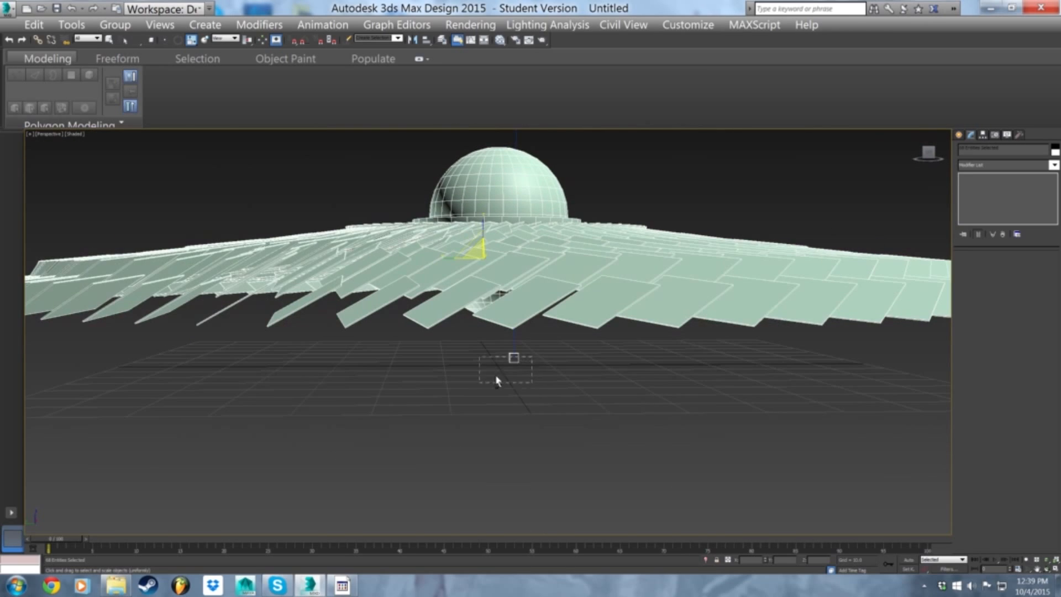
alt+middle_drag(552, 339, 552, 306)
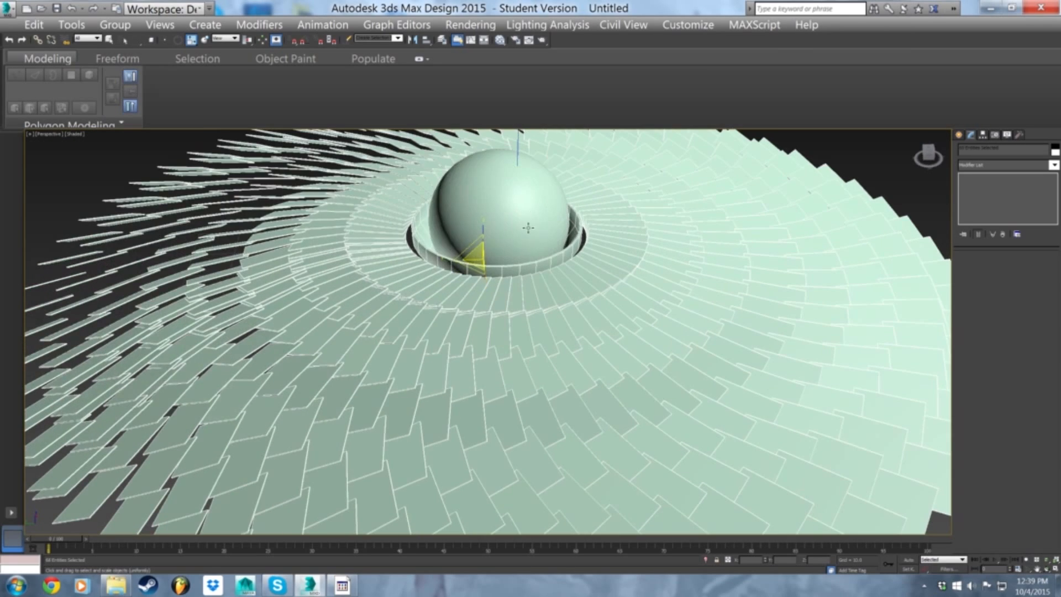
- Assign the polished metal Architectural material, Material #25, to the selected disc panels
scroll(555, 254, down, 5)
middle_drag(555, 254, 574, 330)
key(m)
double_click(636, 312)
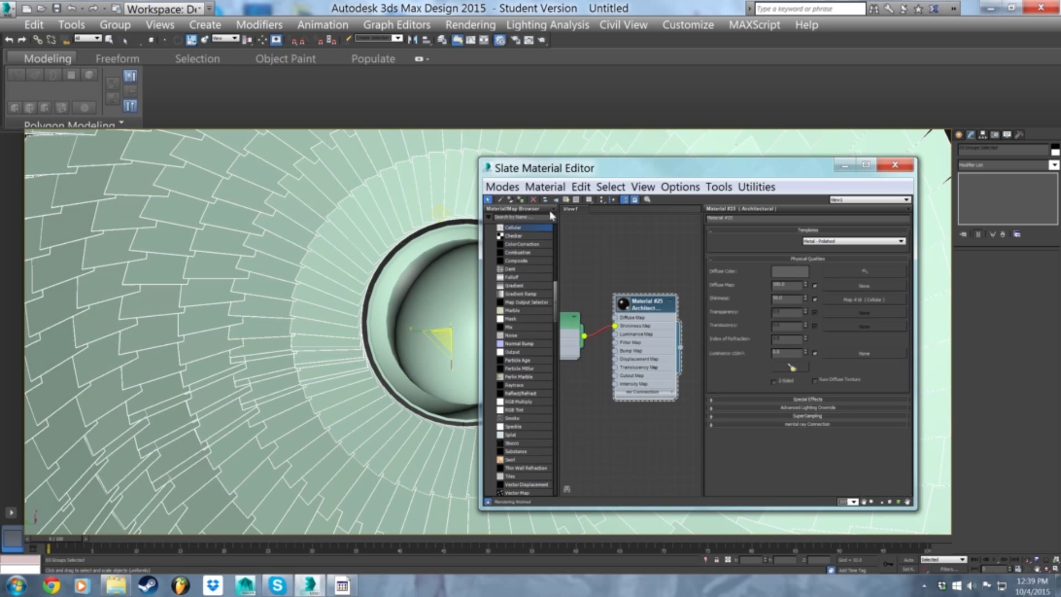
click(520, 200)
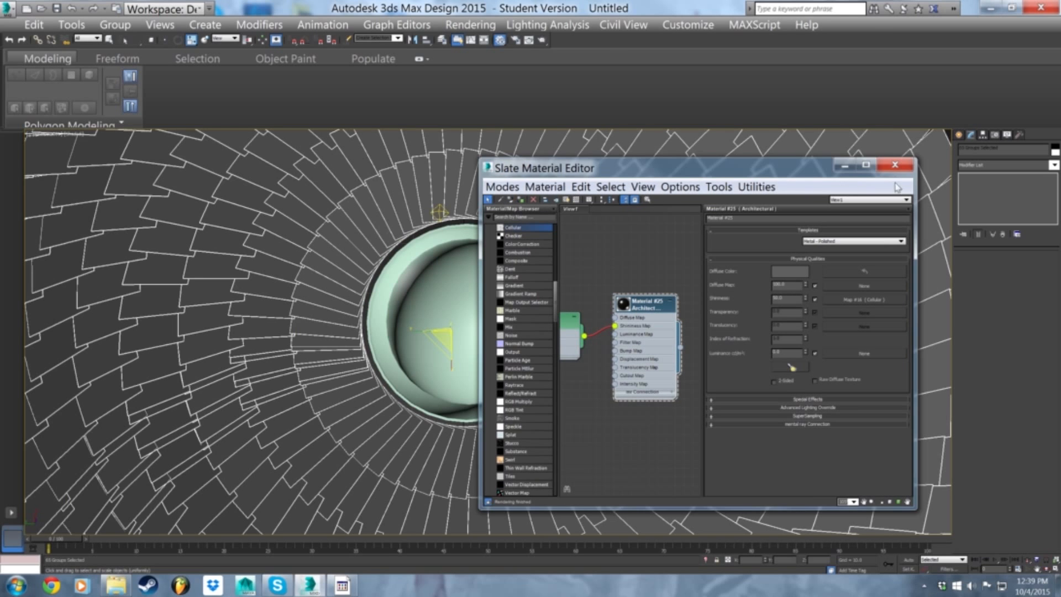
- Render the Camera001 view to check the metal panels around the sphere, and close the rendered image
click(895, 164)
key(shift+q)
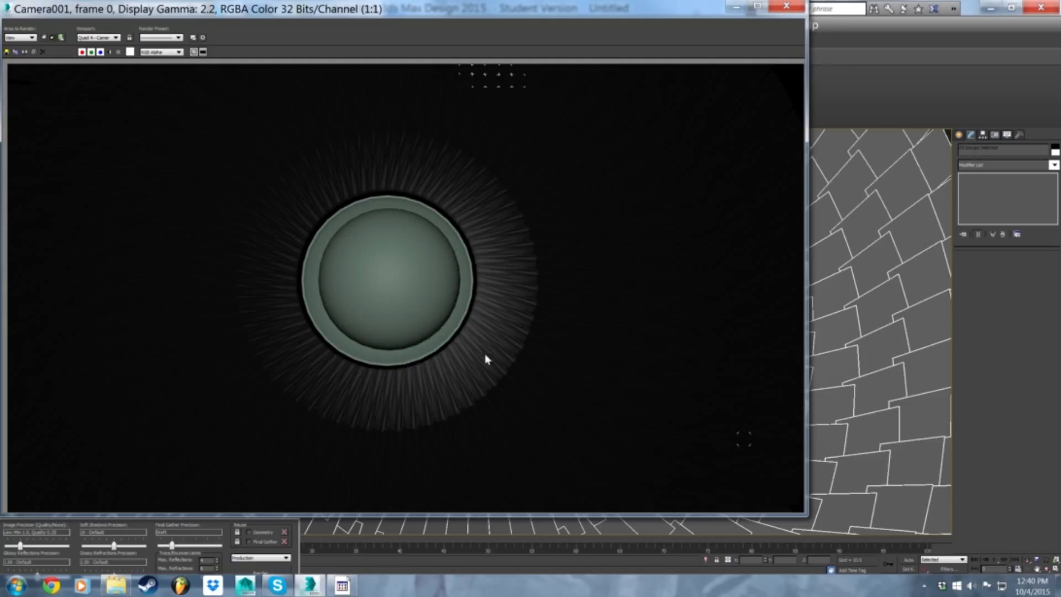
click(786, 7)
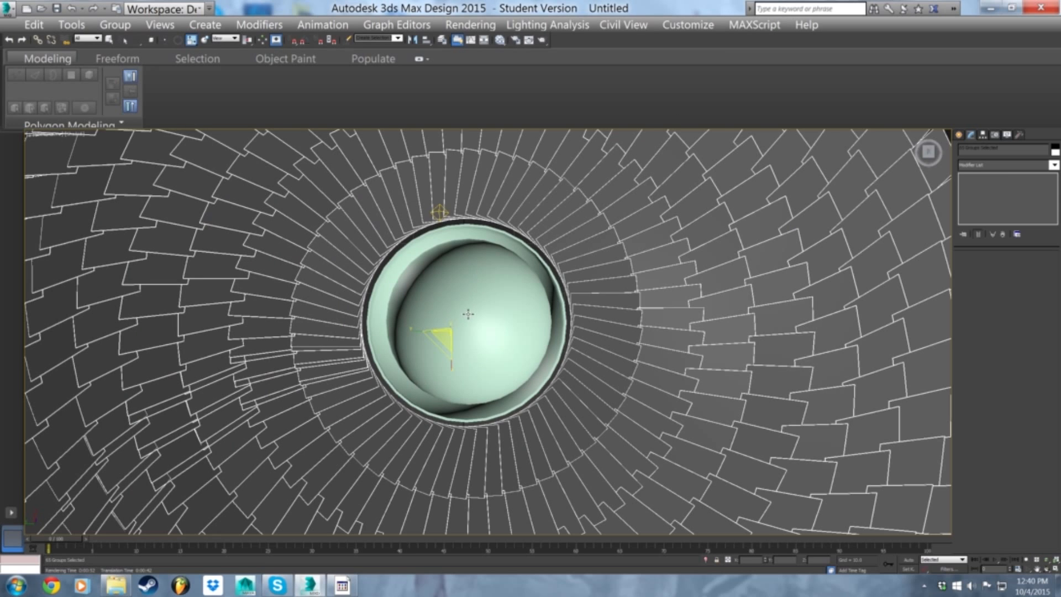
- Assign the polished metal material, Material #25, to the ring around the central sphere
click(469, 314)
alt+middle_drag(504, 305, 498, 274)
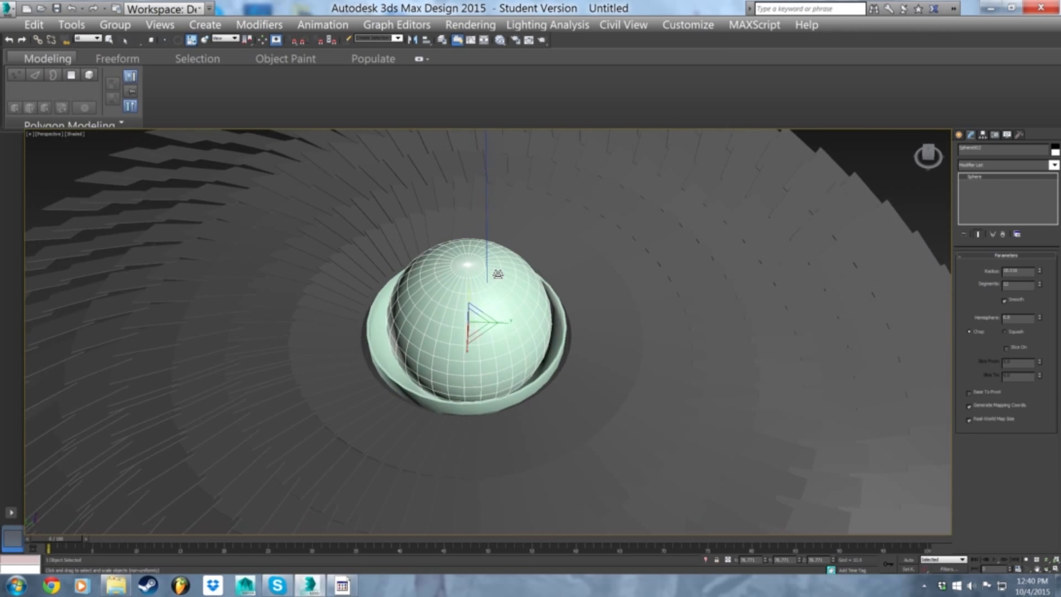
scroll(498, 274, up, 4)
alt+middle_drag(527, 317, 679, 251)
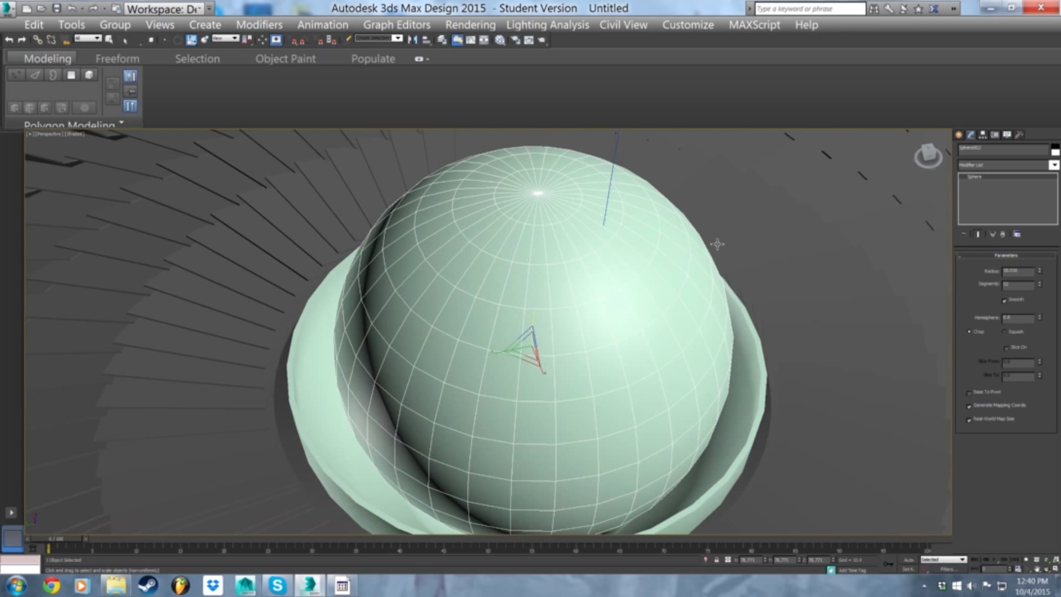
scroll(717, 244, up, 3)
middle_drag(684, 180, 687, 183)
scroll(687, 183, down, 4)
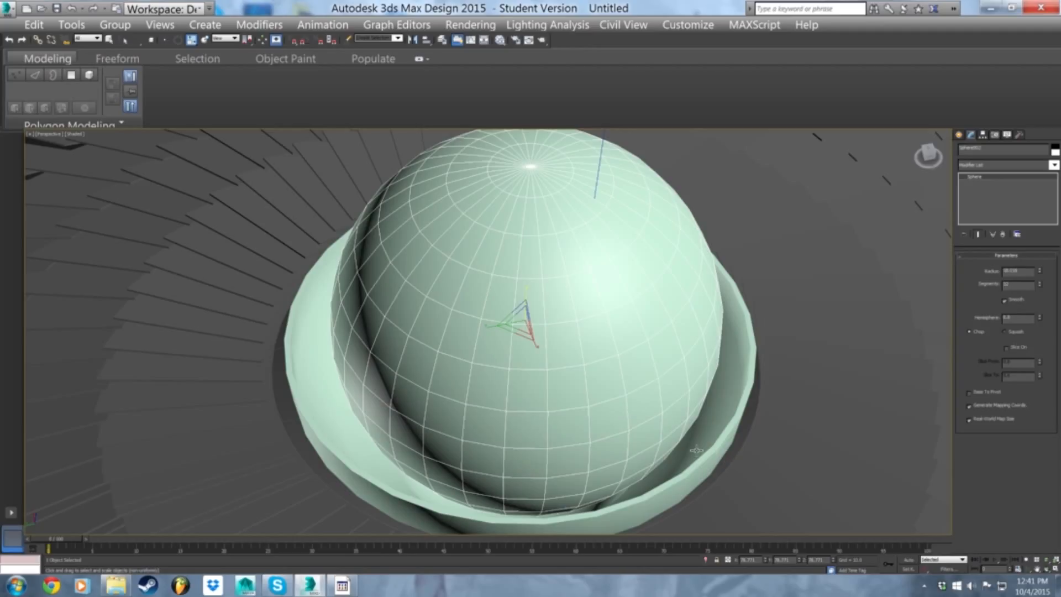
click(695, 451)
key(End)
key(m)
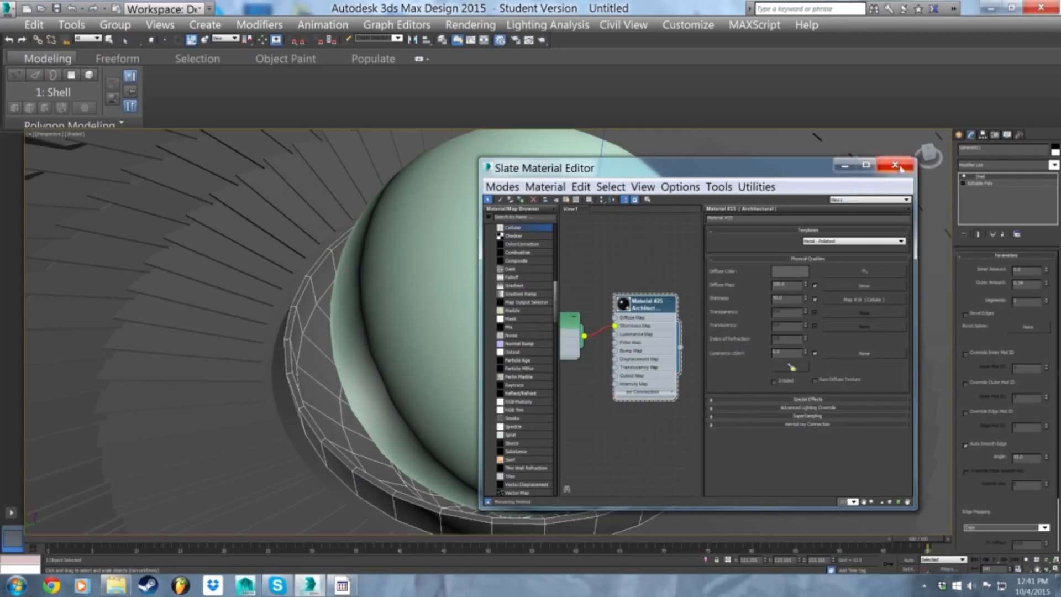
click(901, 167)
- Select the central sphere and bring up the Slate Material Editor with free space beside the existing material nodes
click(567, 255)
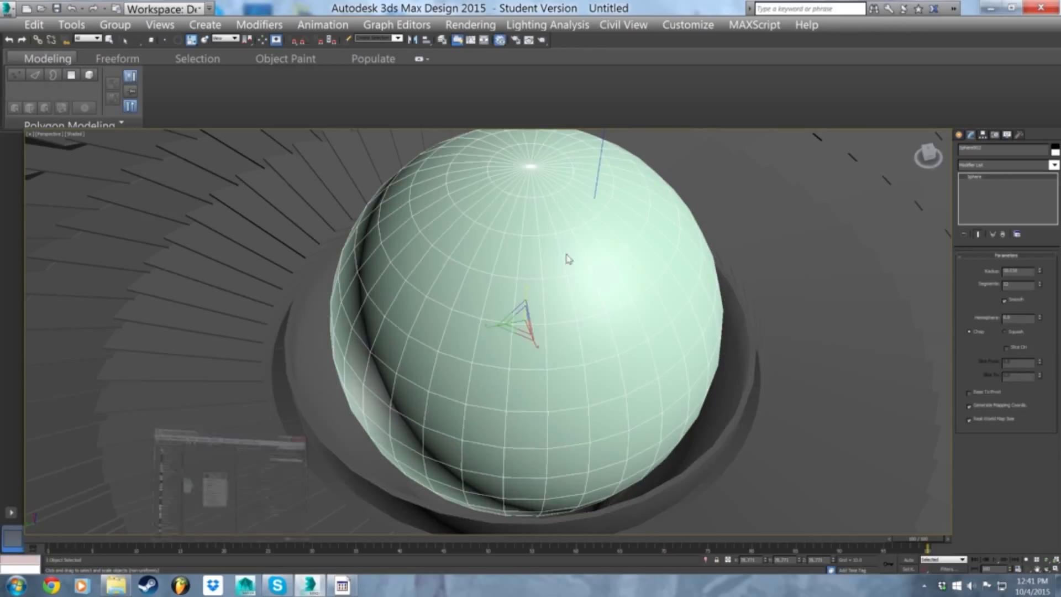
key(m)
middle_drag(572, 283, 589, 259)
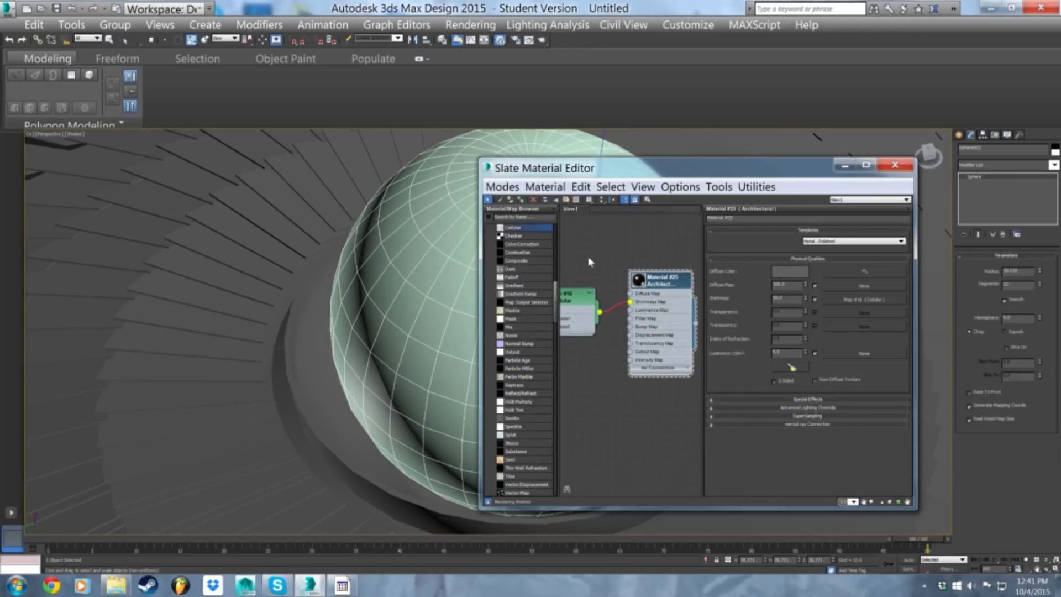
- Add a Standard material to the node view and set its ambient and diffuse color to pure red
click(533, 217)
text(sta)
drag(517, 228, 636, 429)
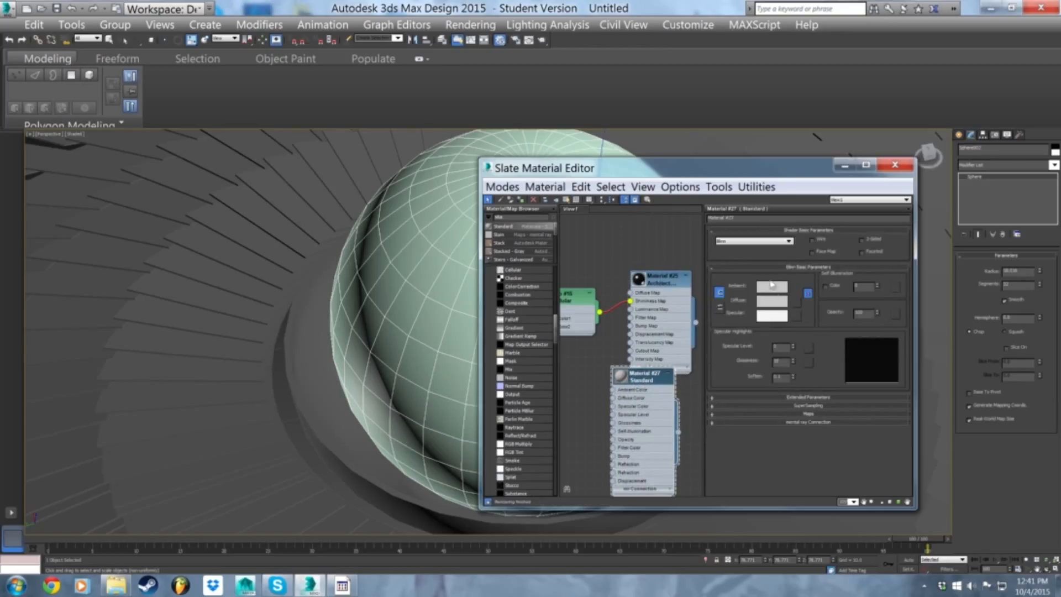
click(772, 285)
drag(260, 105, 280, 68)
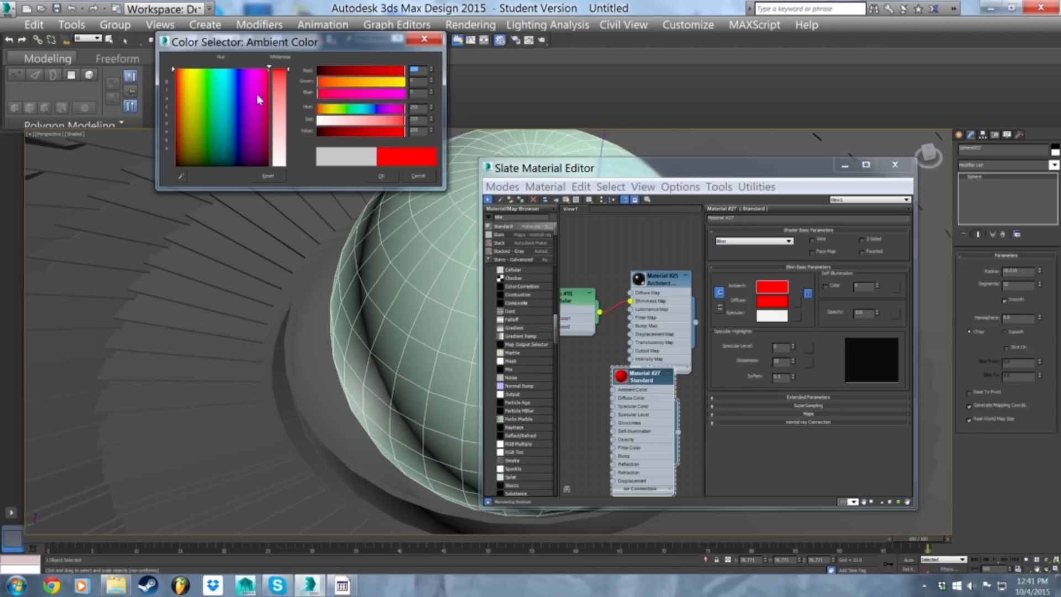
click(386, 176)
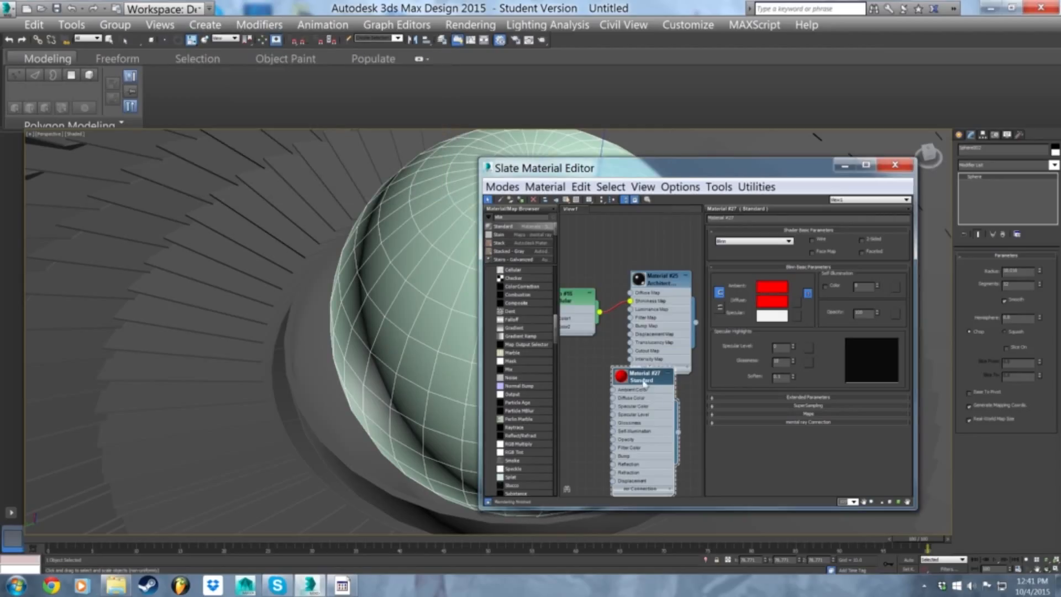
- Change the Standard material's ambient and diffuse color to bright green, and delete its node
drag(643, 383, 651, 401)
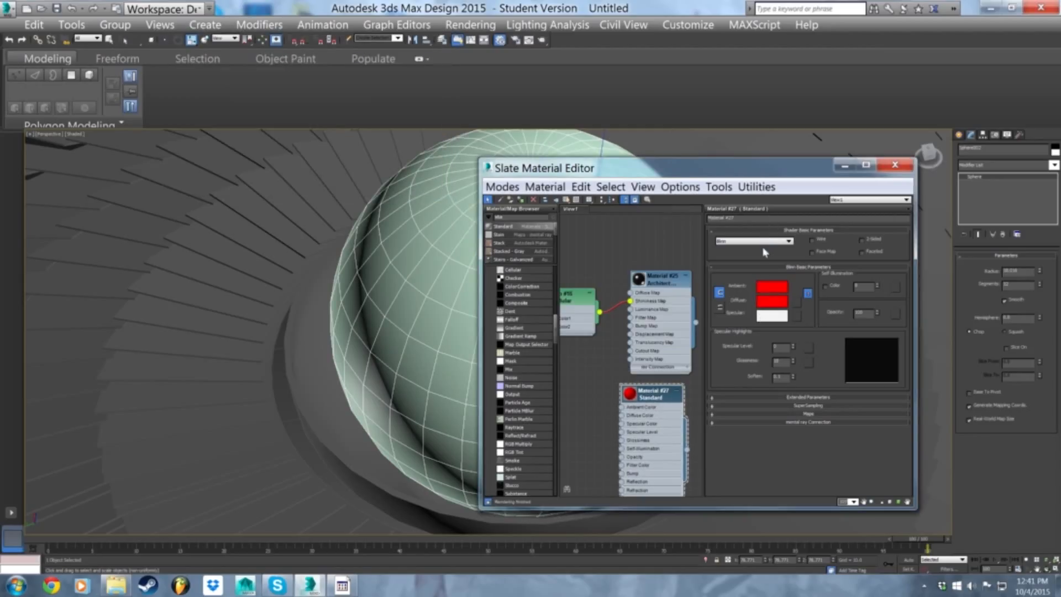
click(779, 287)
click(206, 70)
drag(206, 70, 207, 69)
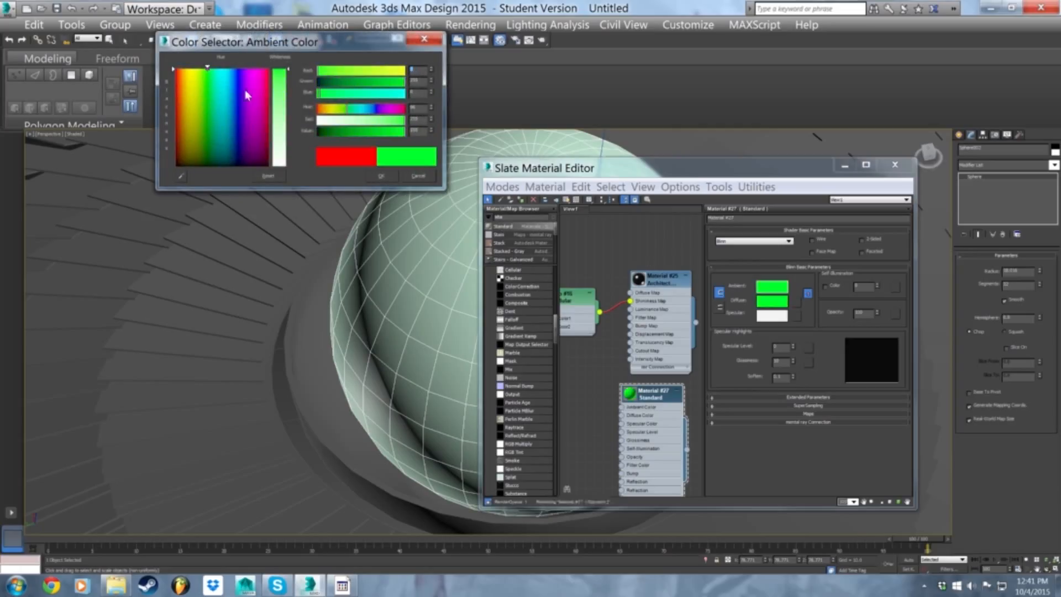
click(374, 177)
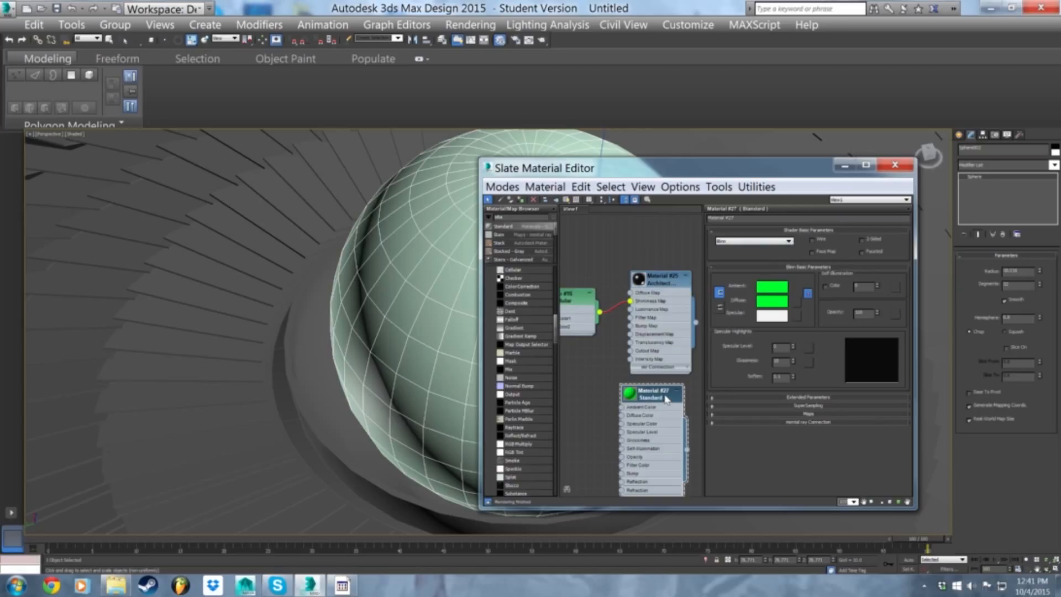
key(Delete)
- Add an Architectural material below Material #25 and set its diffuse color to fully saturated bright green
double_click(519, 217)
text(ar)
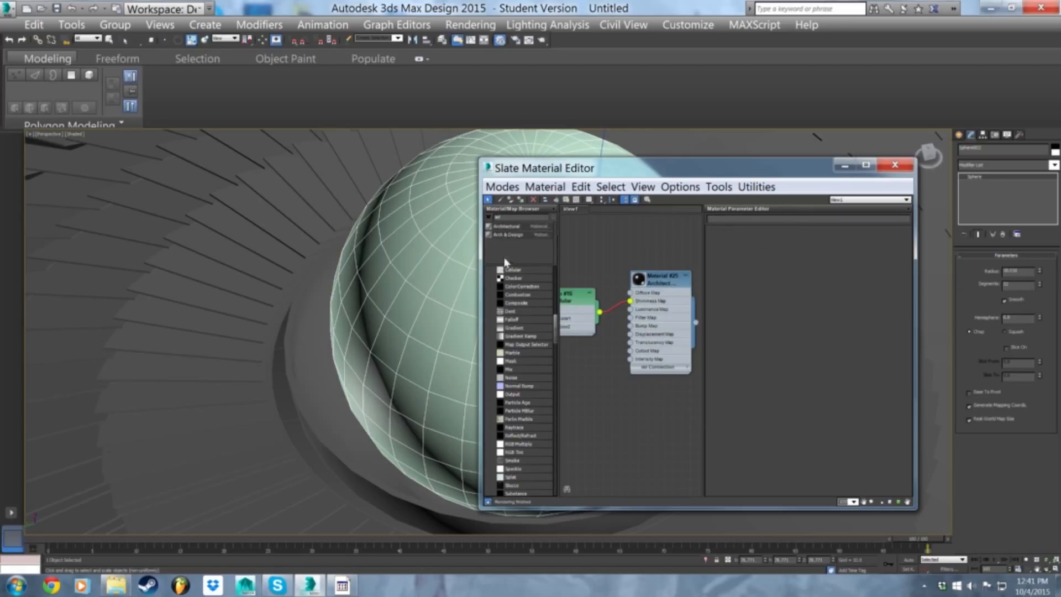
drag(506, 227, 660, 409)
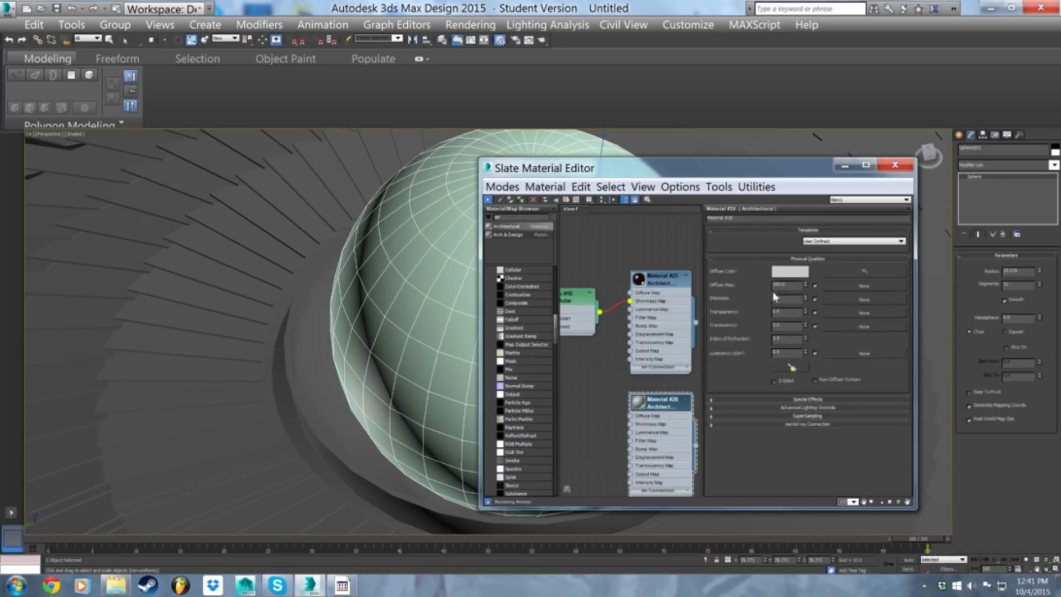
click(786, 276)
drag(218, 77, 207, 69)
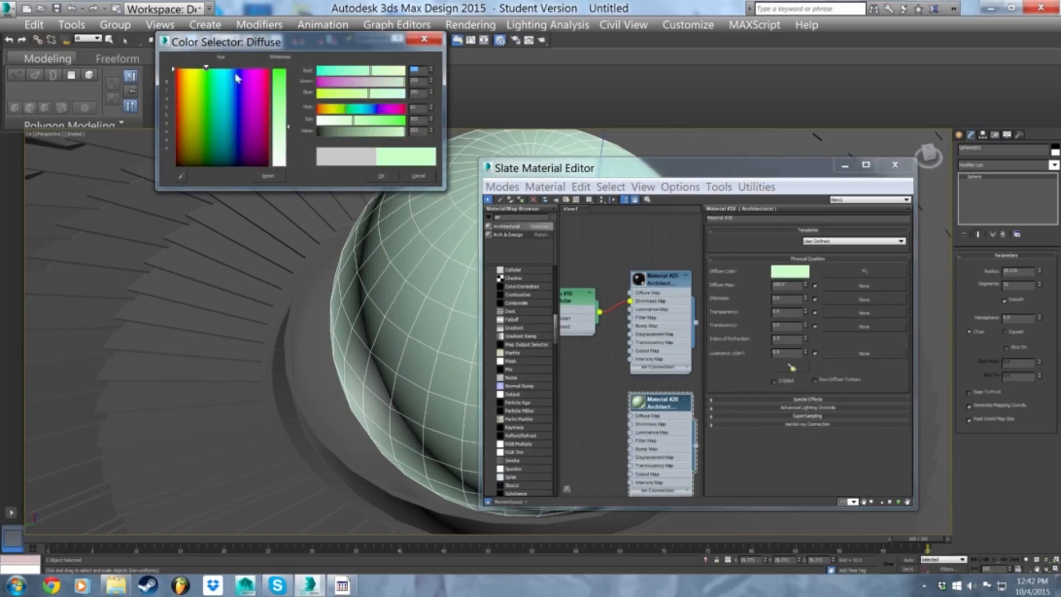
drag(281, 95, 281, 69)
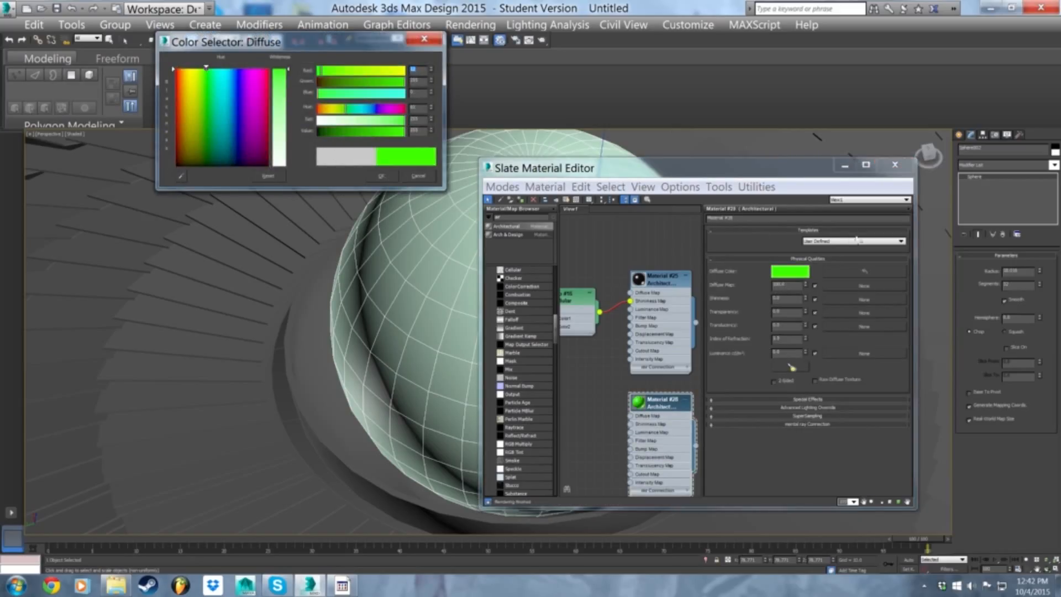
click(381, 176)
- Apply the Glass - Translucent template to the green Architectural material and assign it to the central sphere
click(833, 241)
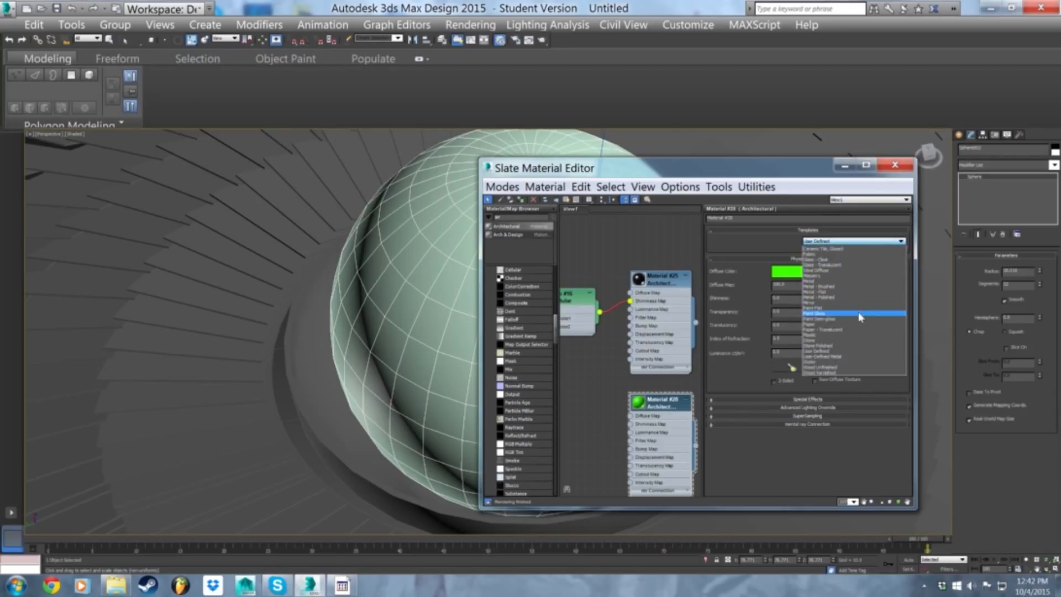
click(857, 270)
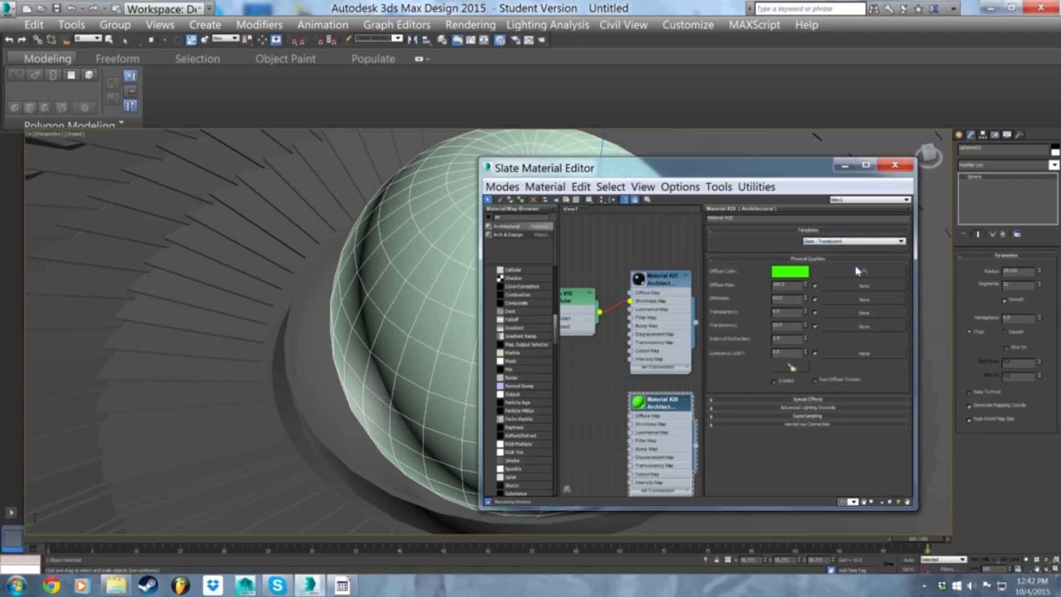
click(521, 199)
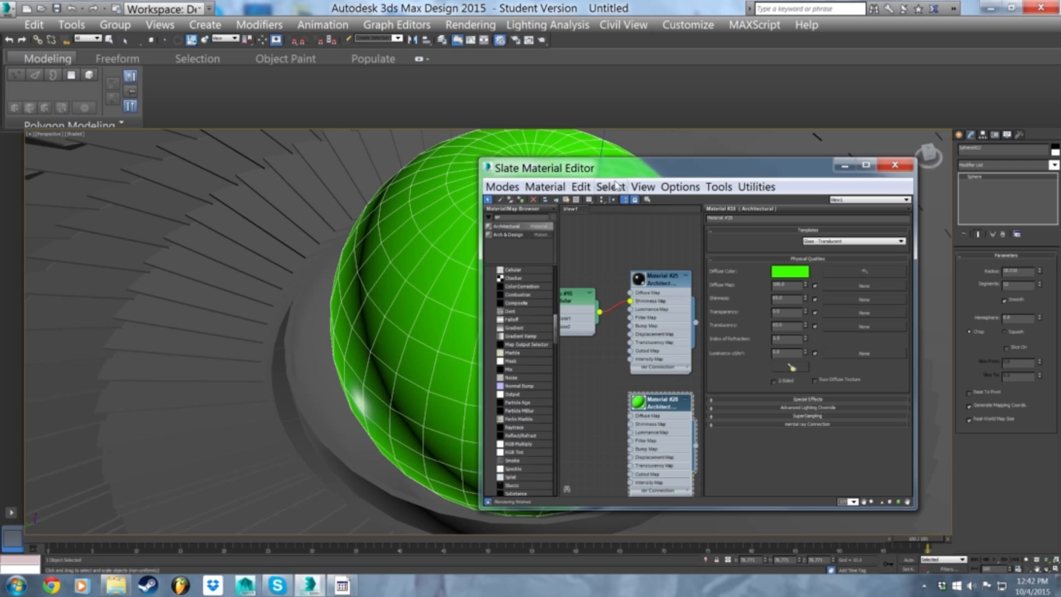
- Move the material editor clear of the sphere and test-render the perspective view to check the green glass
drag(652, 169, 885, 169)
key(shift+q)
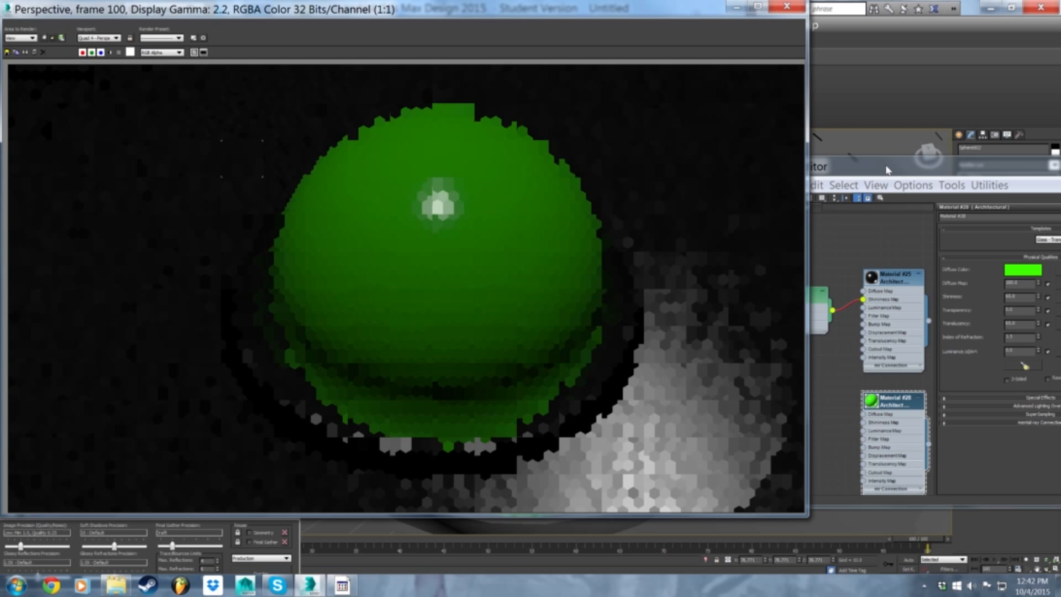
click(787, 6)
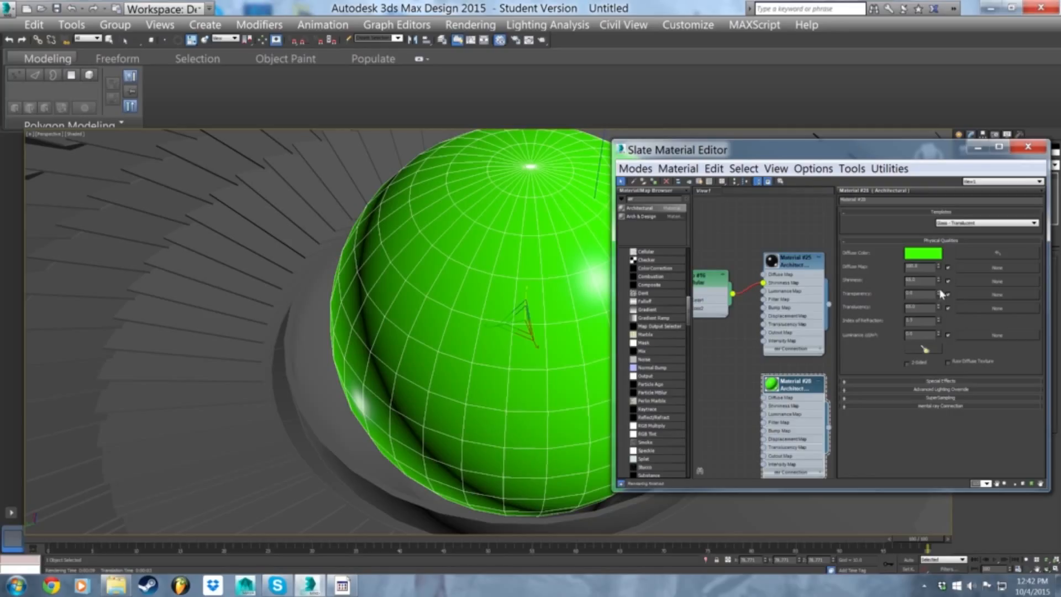
- Adjust the transparency and translucency of the green glass Architectural material and test-render the perspective view
drag(938, 290, 945, 276)
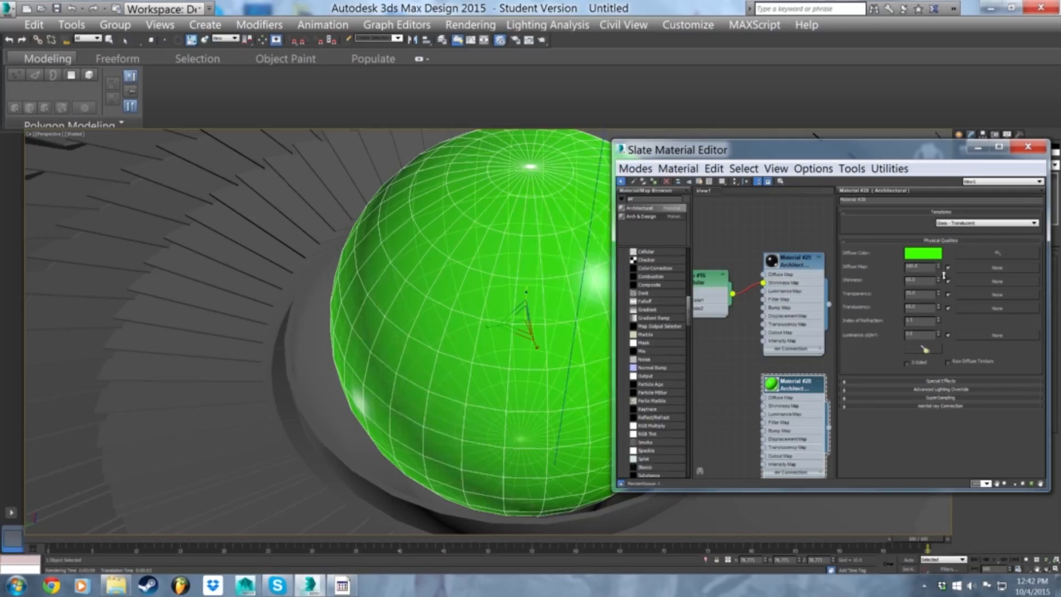
right_click(937, 307)
drag(939, 335, 948, 297)
click(921, 307)
click(550, 239)
key(shift+q)
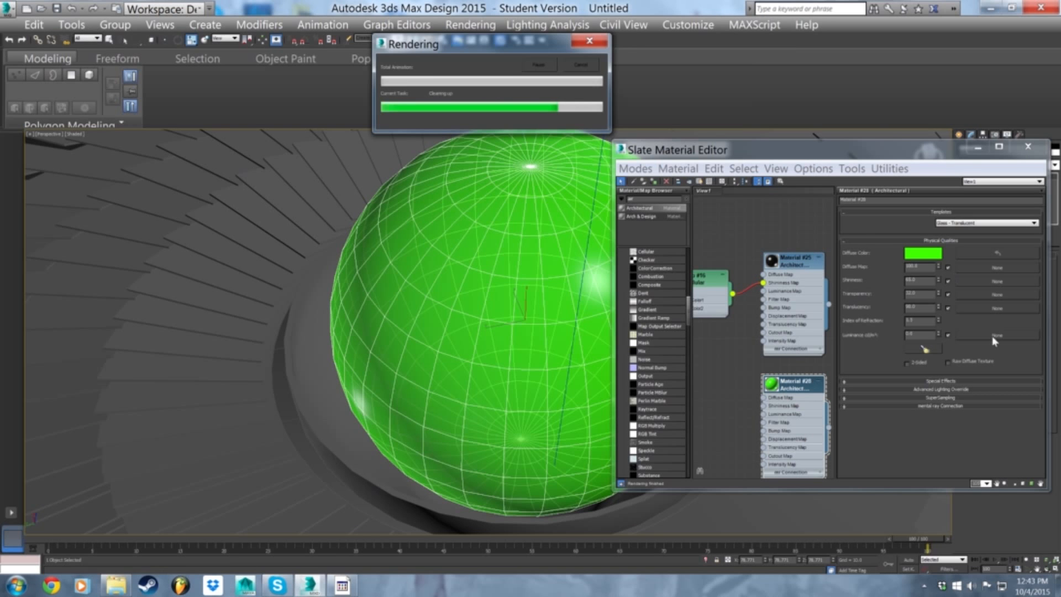
- Raise the green glass material's transparency to about 79 and render the sphere again
drag(939, 284, 941, 267)
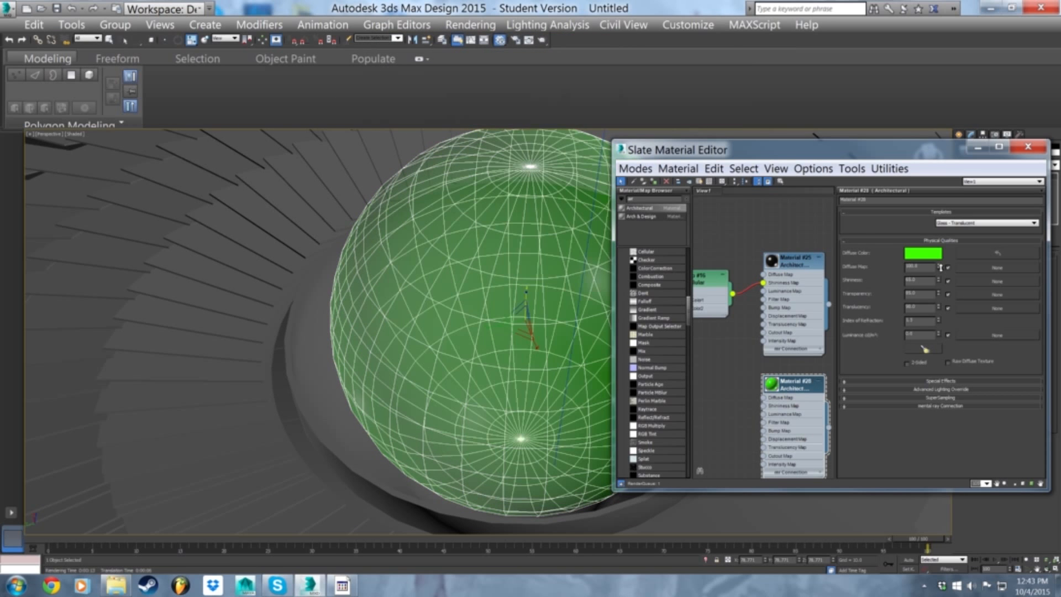
key(shift+q)
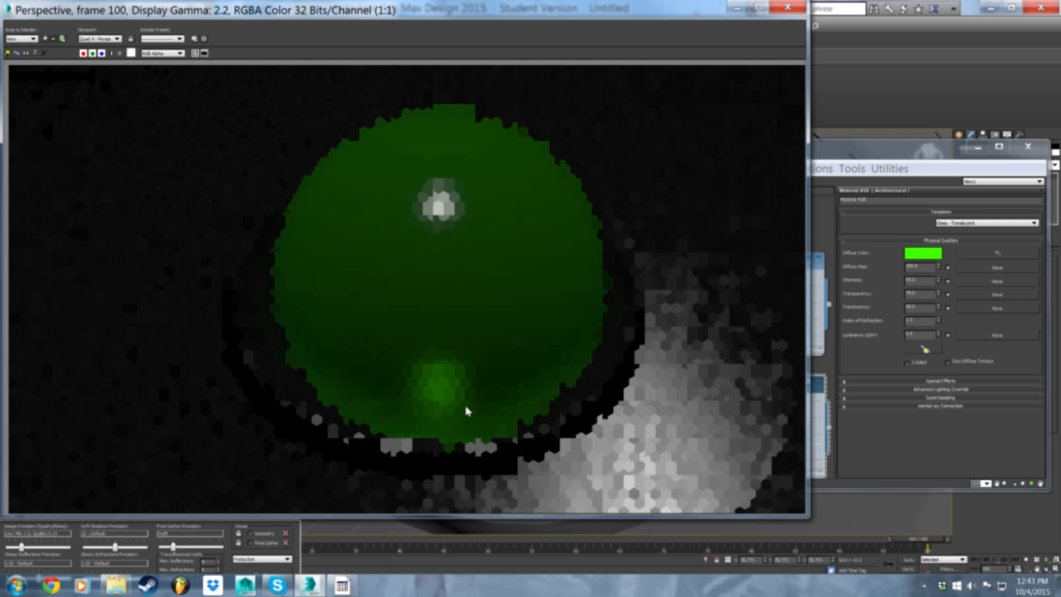
click(792, 13)
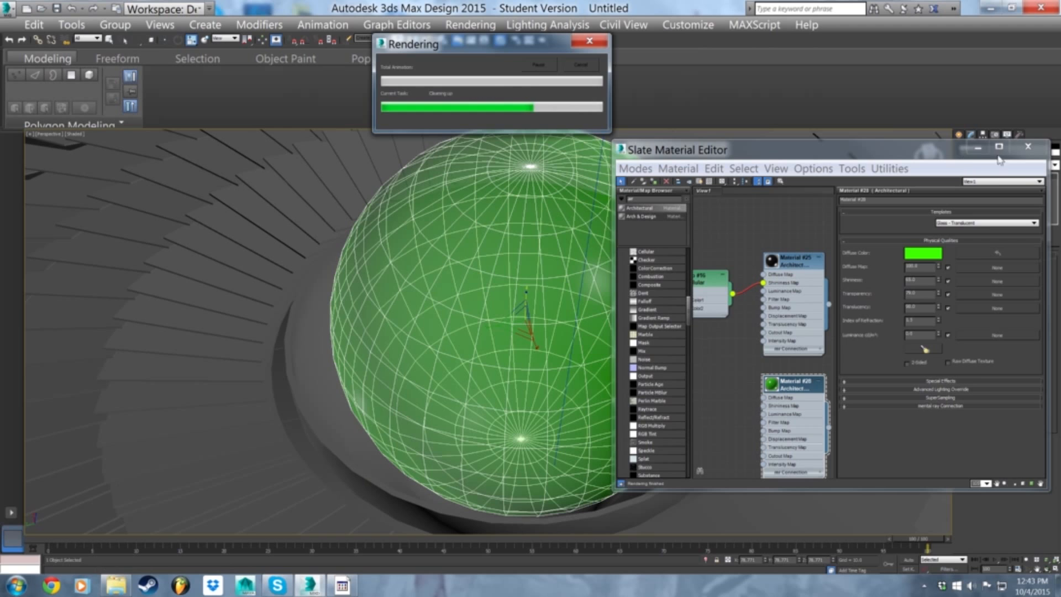
- Create an Omni light over the sphere and align it to the sphere's center
drag(905, 158, 600, 181)
click(959, 134)
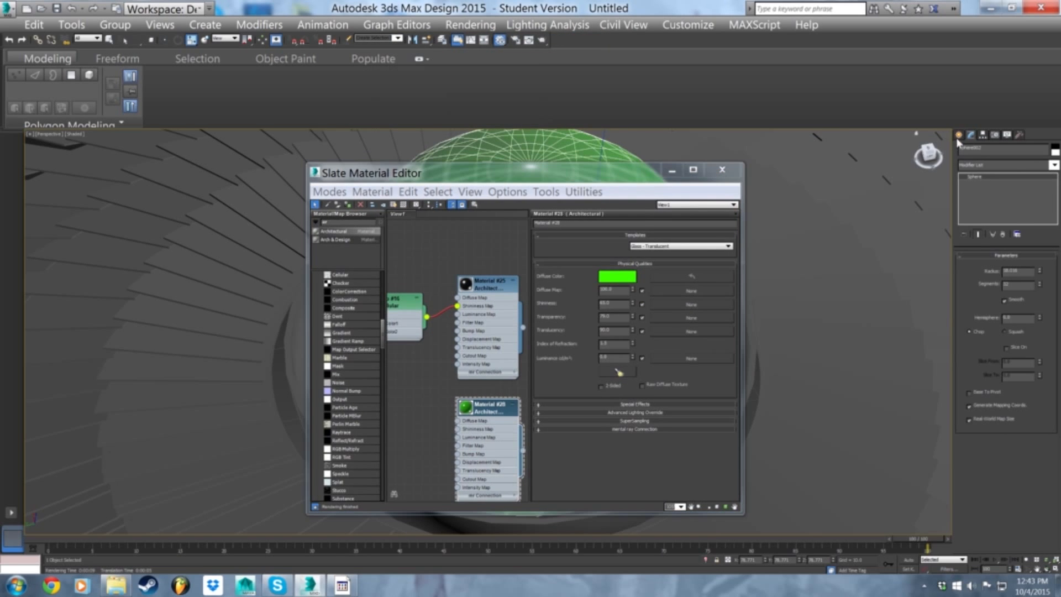
drag(585, 174, 304, 138)
click(982, 153)
click(982, 235)
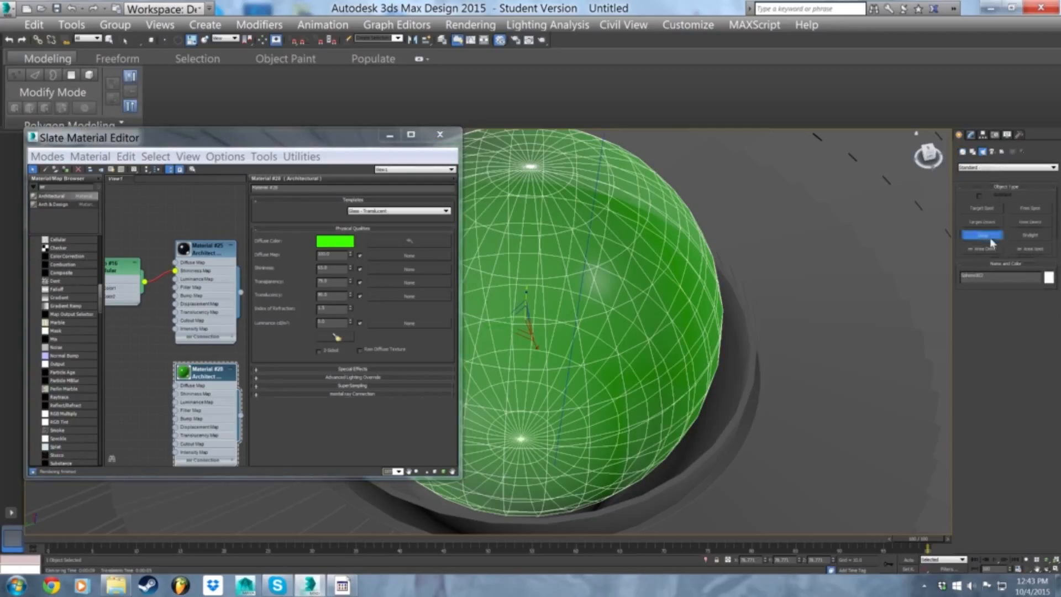
click(538, 461)
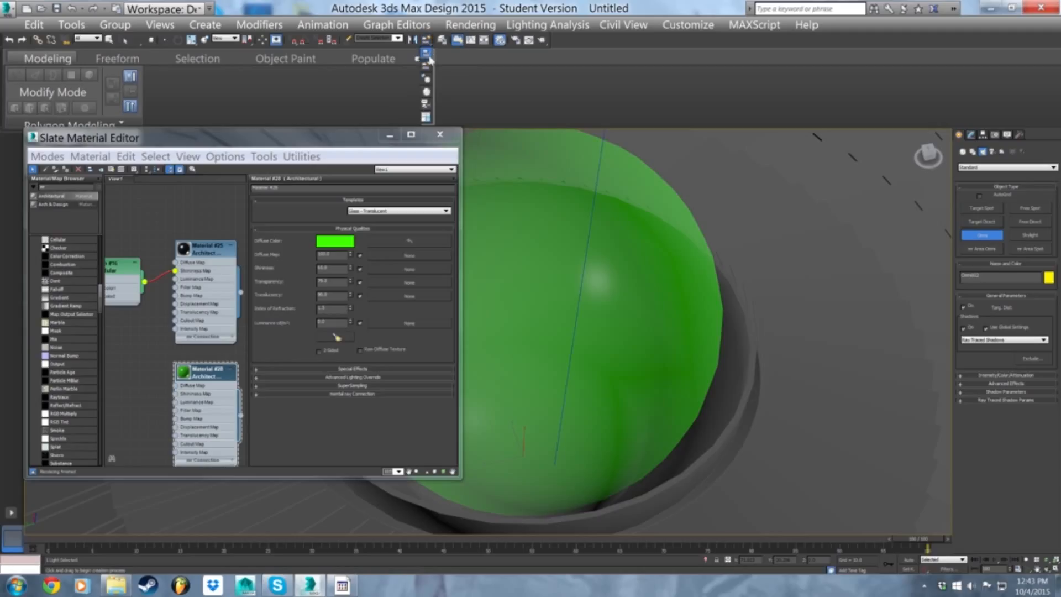
key(w)
key(alt+a)
click(544, 249)
click(535, 405)
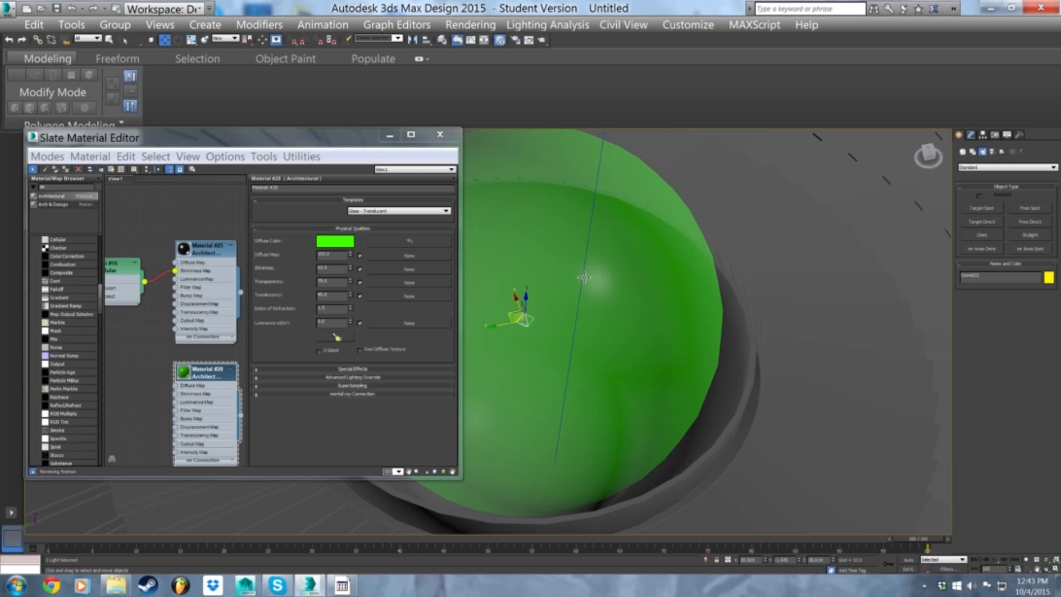
- Set the multiplier of the Omni light inside the sphere to 1.0 and test-render the perspective view
alt+middle_drag(567, 293, 697, 323)
key(shift+q)
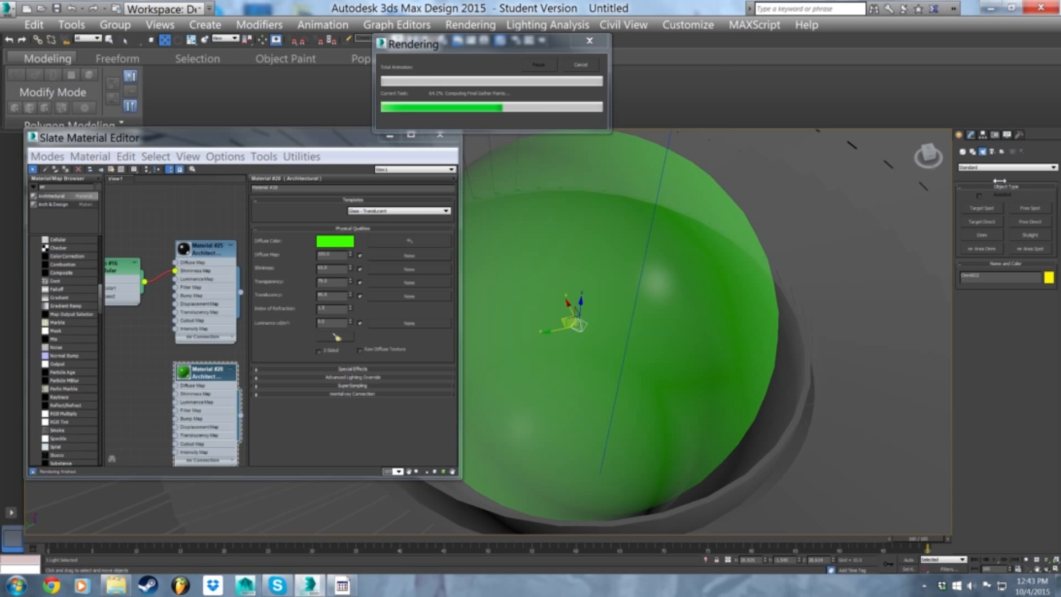
click(971, 135)
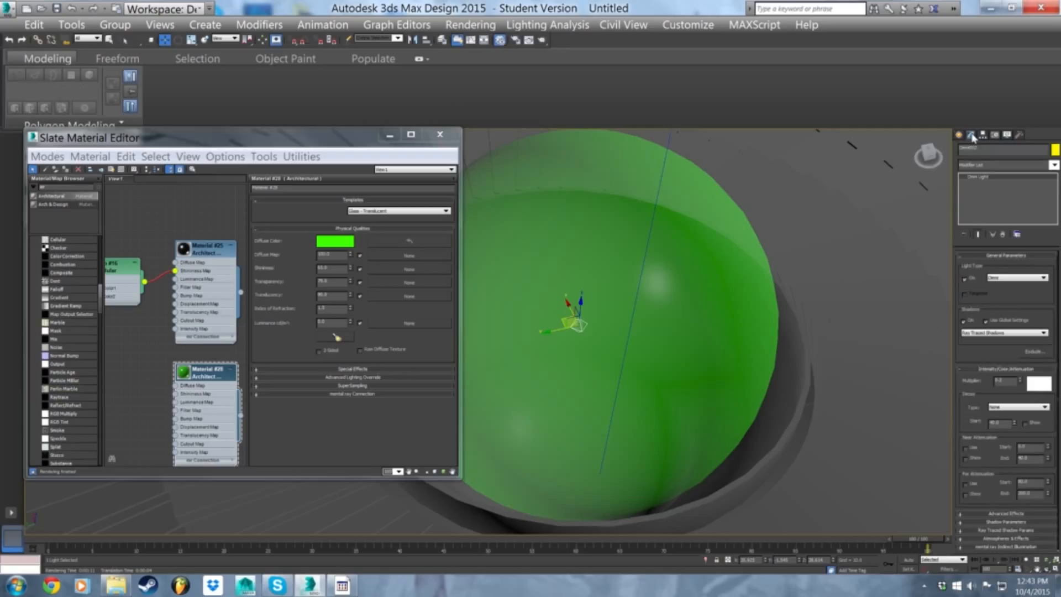
double_click(999, 380)
key(shift+q)
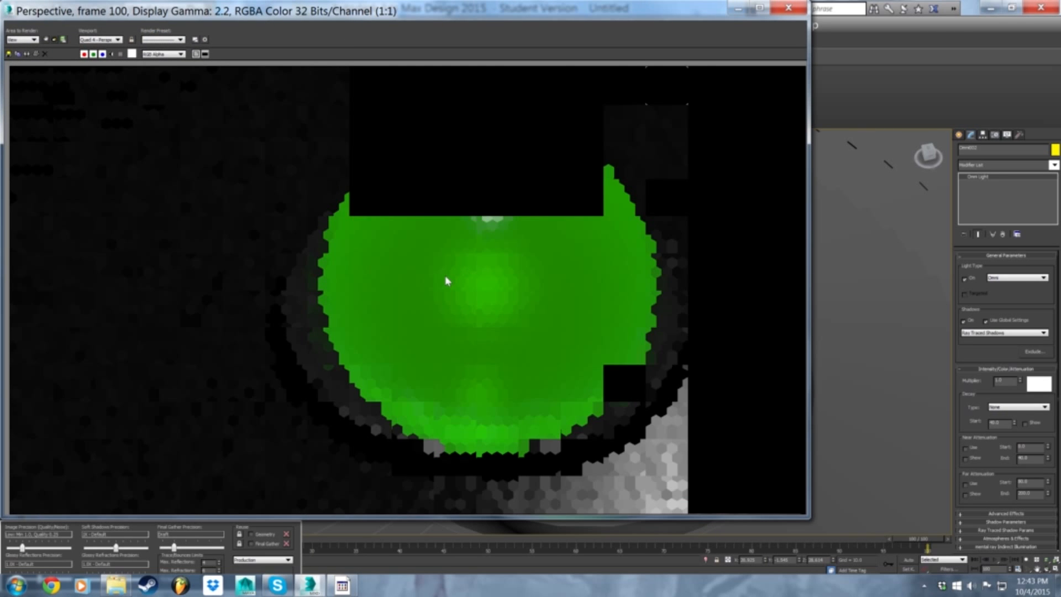
click(796, 9)
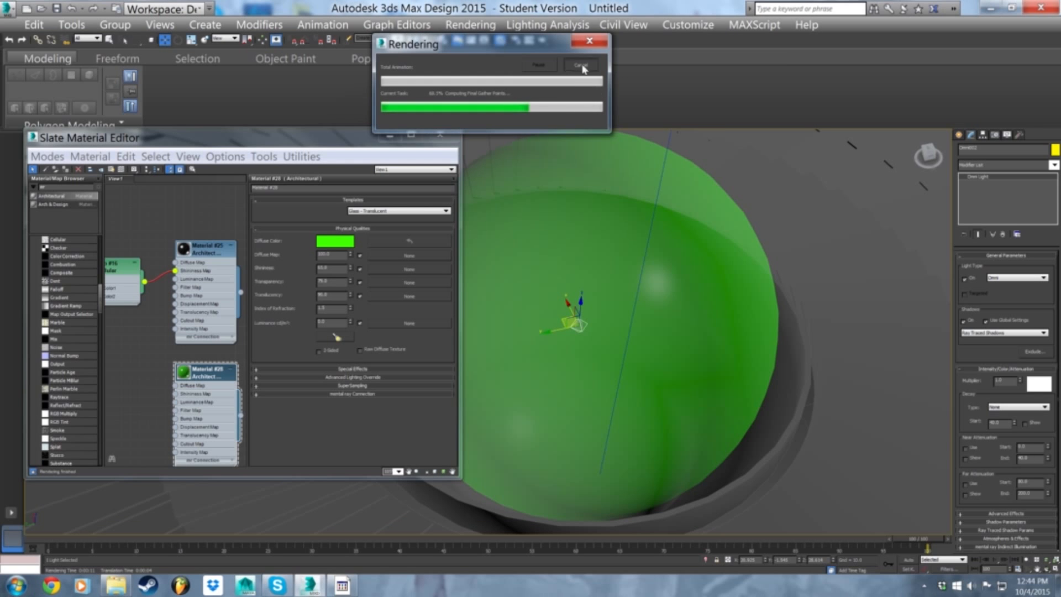
click(581, 66)
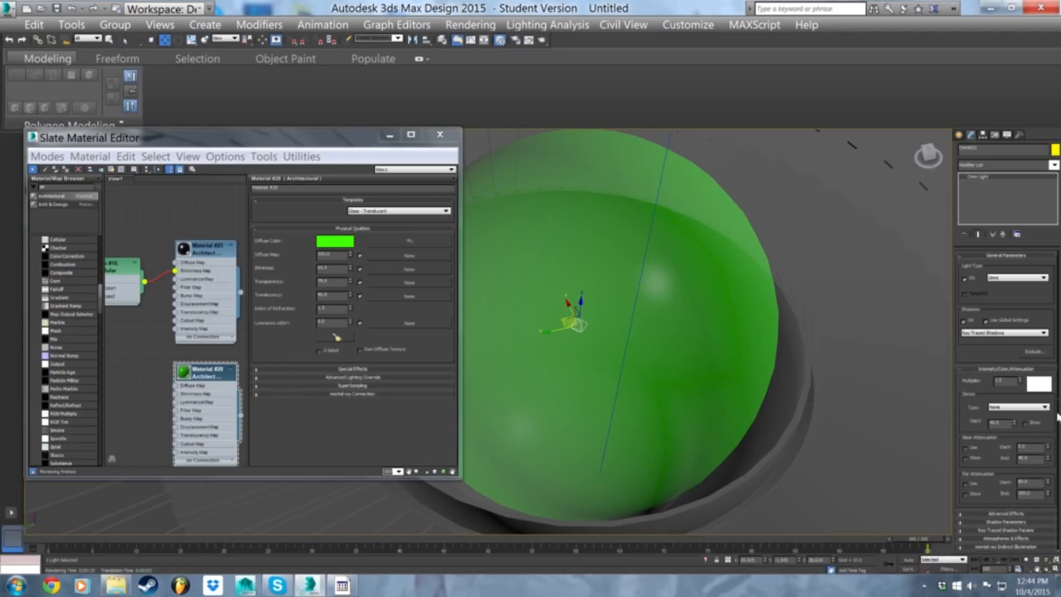
- Add a Volume Light atmospheric effect to the Omni light inside the sphere
click(1026, 514)
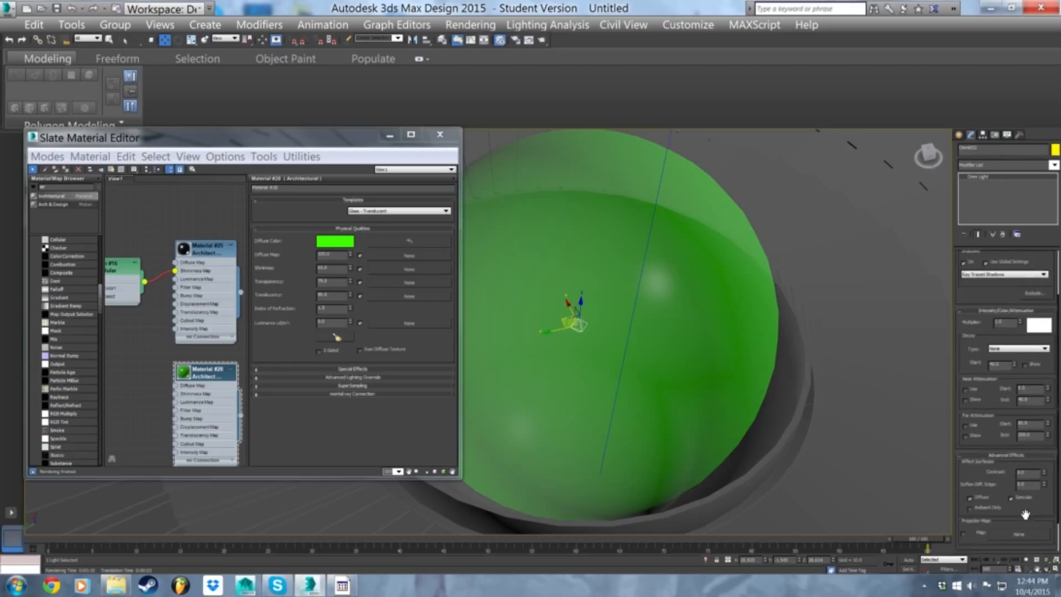
click(1007, 456)
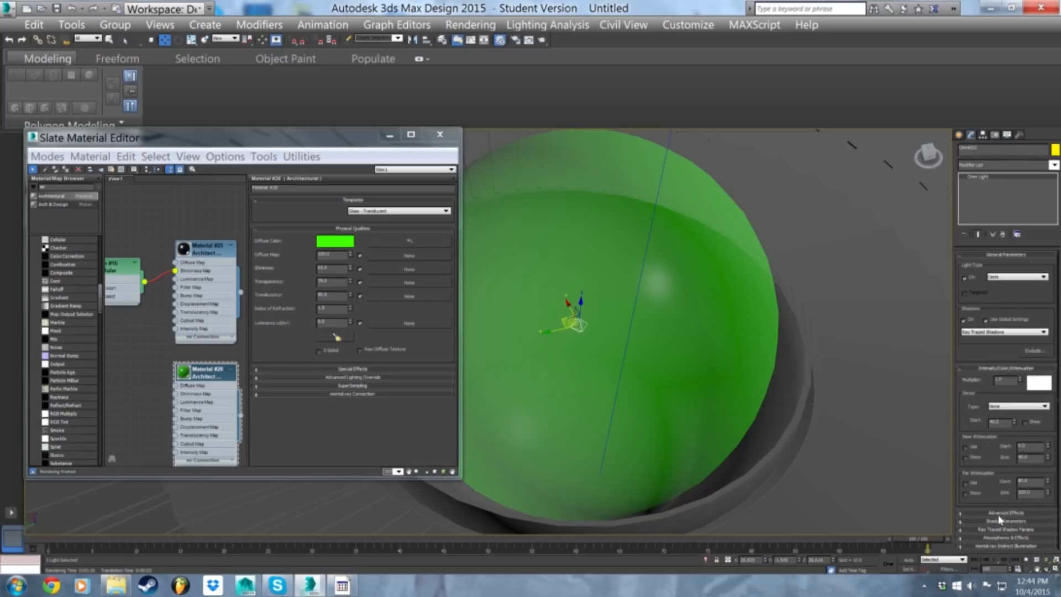
click(1014, 539)
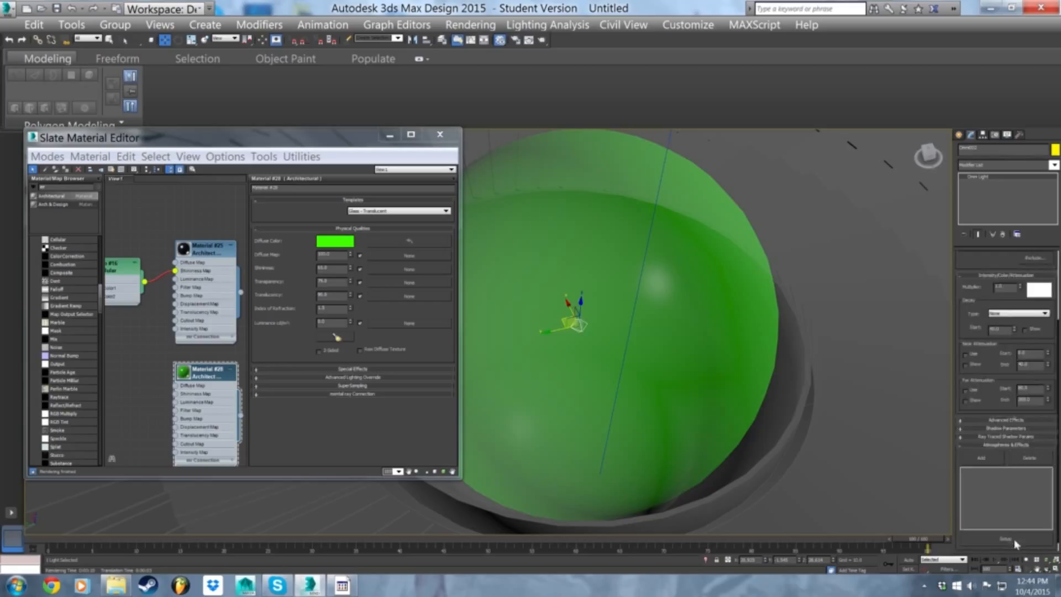
click(992, 459)
click(490, 239)
double_click(490, 234)
scroll(1056, 458, down, 2)
drag(1059, 401, 1057, 354)
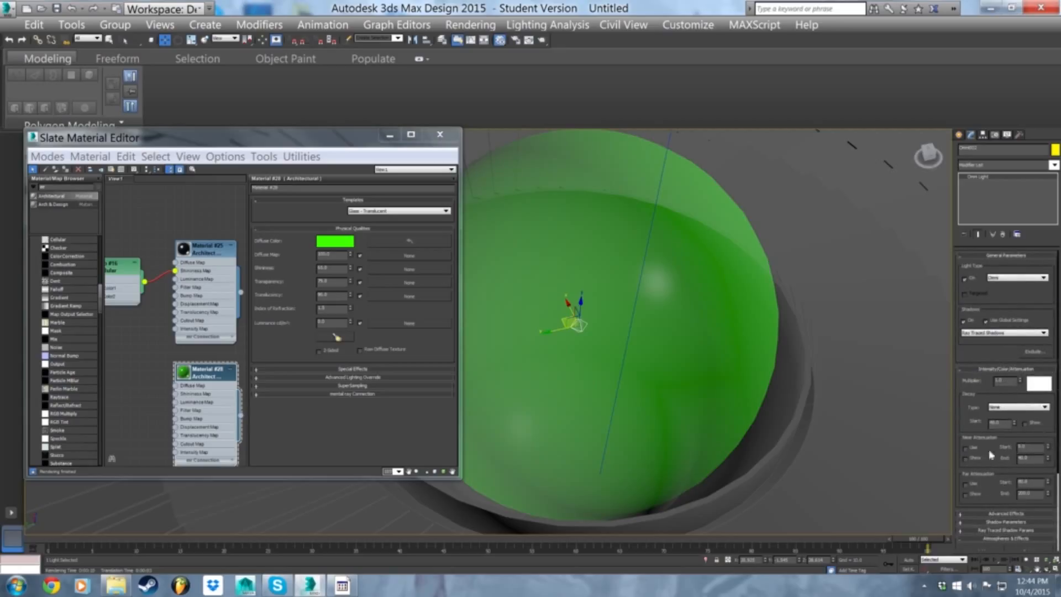
- Set the Omni light's decay type to Inverse, reduce its decay start distance, and test-render the view
scroll(1056, 459, down, 1)
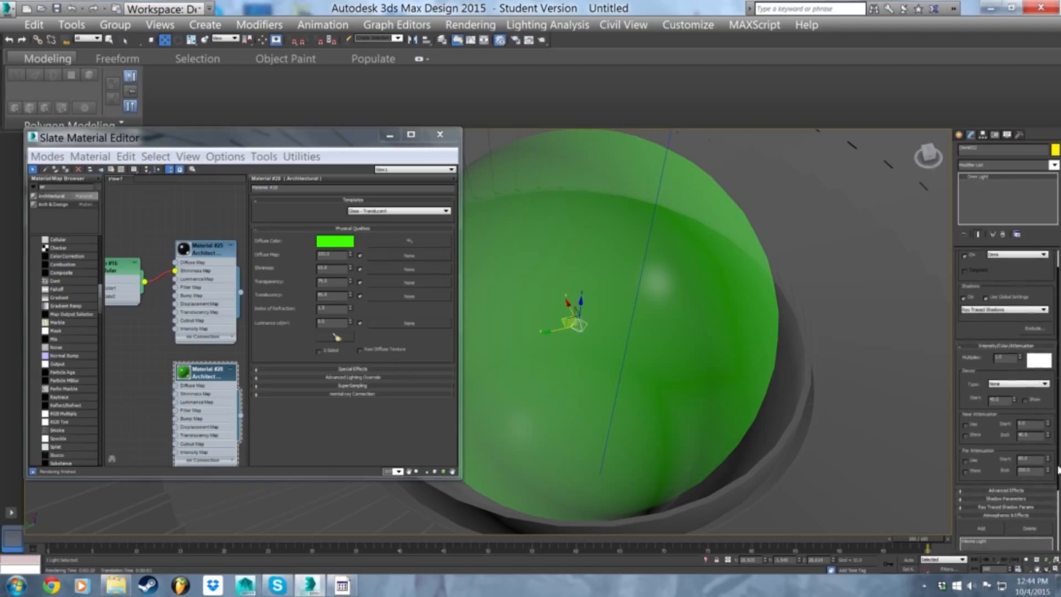
click(1009, 386)
click(1011, 392)
click(1013, 384)
click(1013, 397)
scroll(766, 339, down, 5)
scroll(879, 365, up, 3)
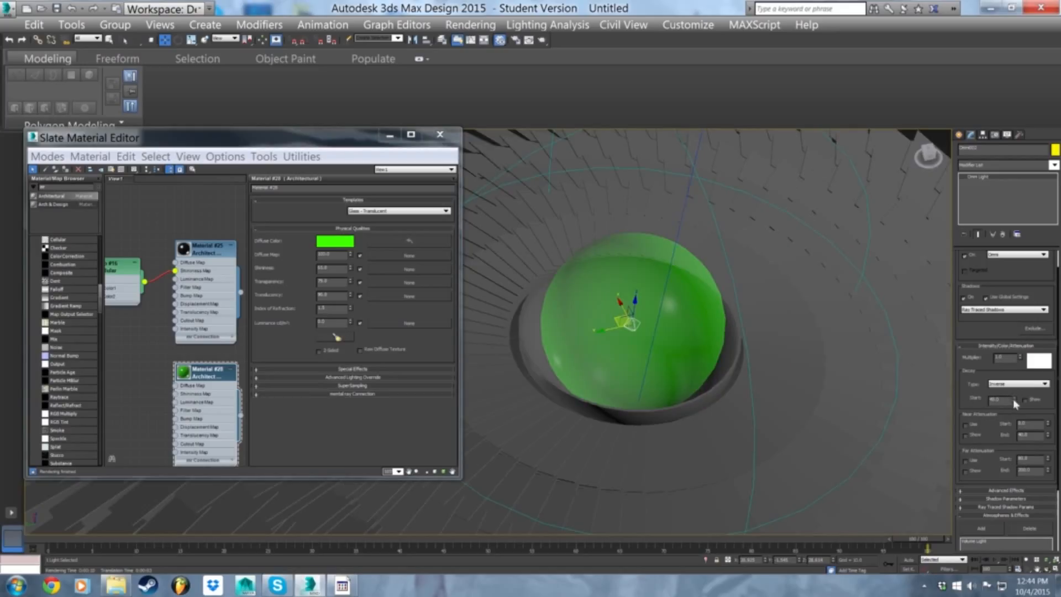
drag(1015, 400, 1017, 412)
scroll(743, 329, up, 1)
scroll(742, 328, up, 3)
middle_drag(743, 328, 759, 352)
key(shift+q)
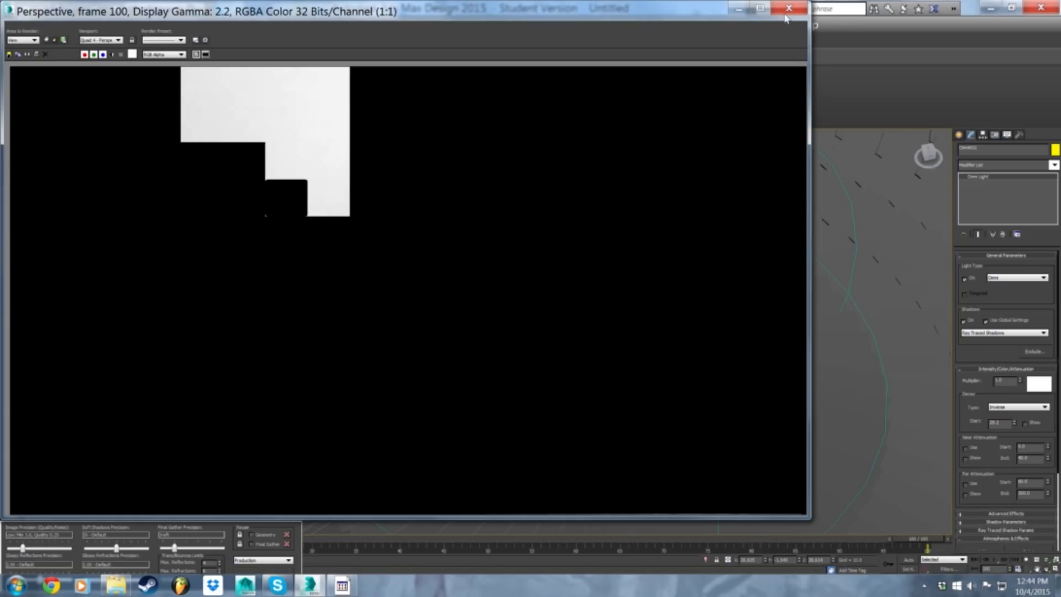
click(788, 10)
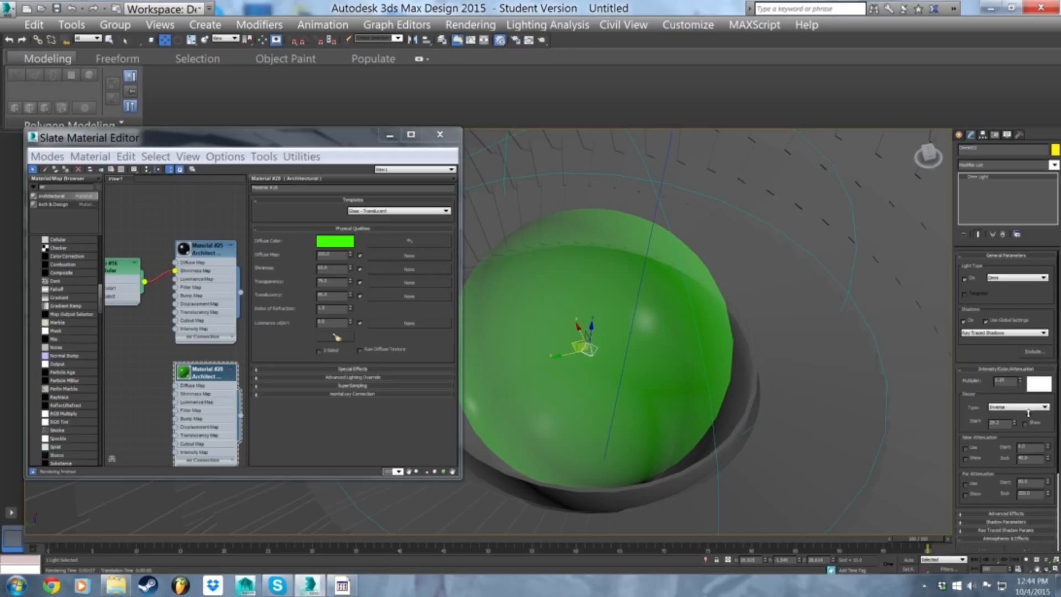
- Change the Omni light's color to fully saturated bright green and test-render the perspective view
click(1039, 386)
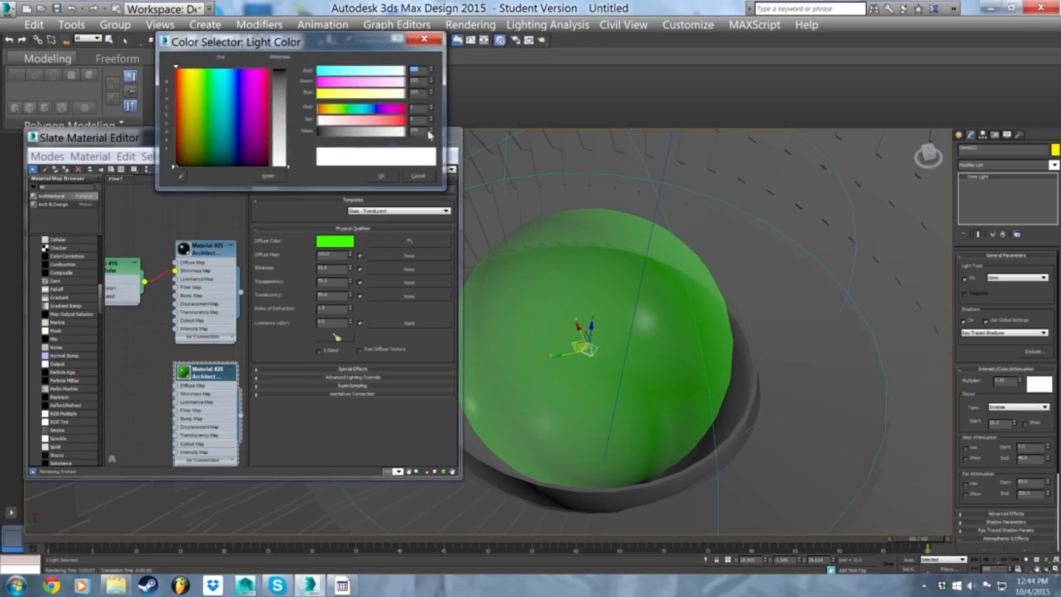
click(281, 76)
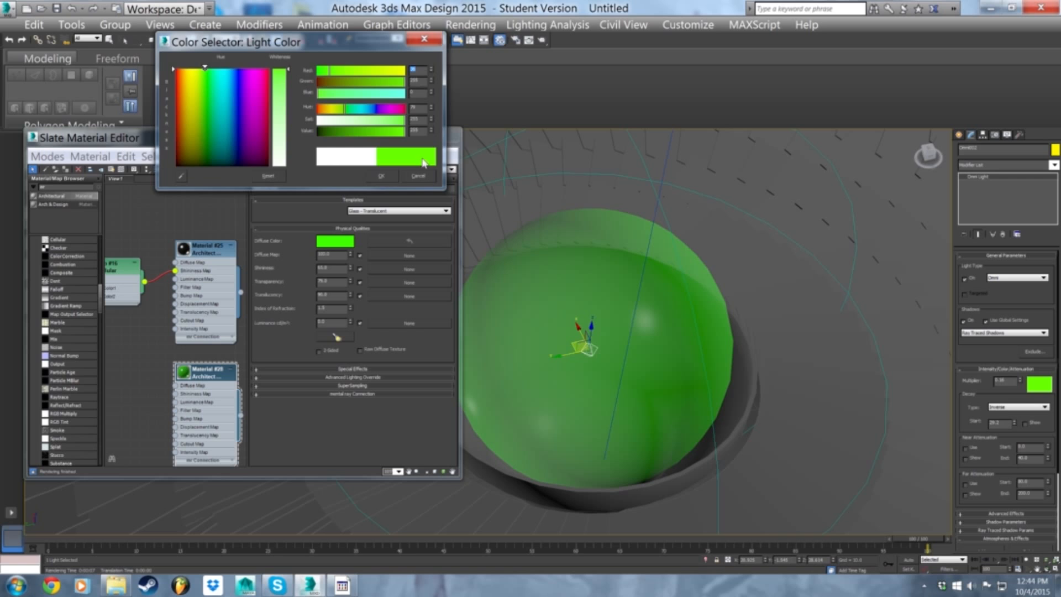
click(381, 176)
key(shift+q)
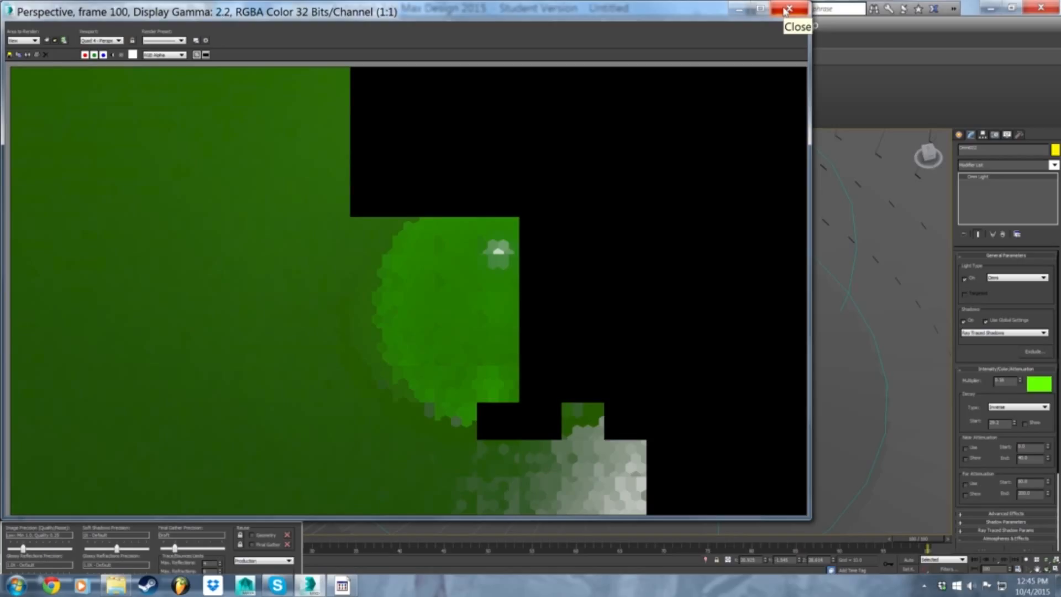
click(788, 9)
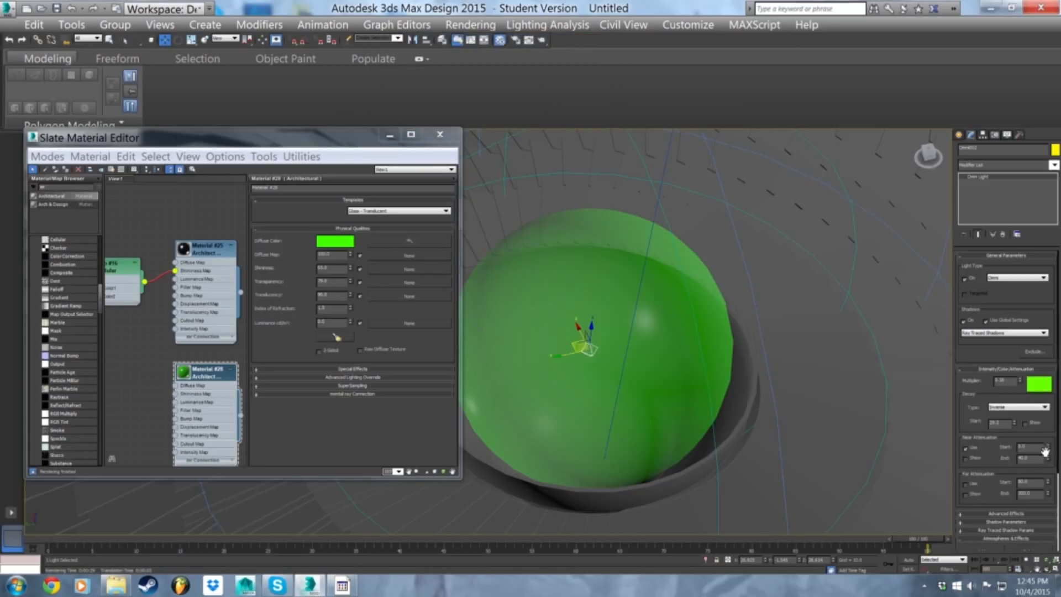
- Set the Omni light's near attenuation end to 0, enable far attenuation ending at about 27.7, raise its start, and render
drag(1049, 467, 1044, 484)
click(966, 484)
mouse_move(1049, 500)
mouse_down()
mouse_move(1040, 535)
mouse_move(1039, 502)
mouse_up()
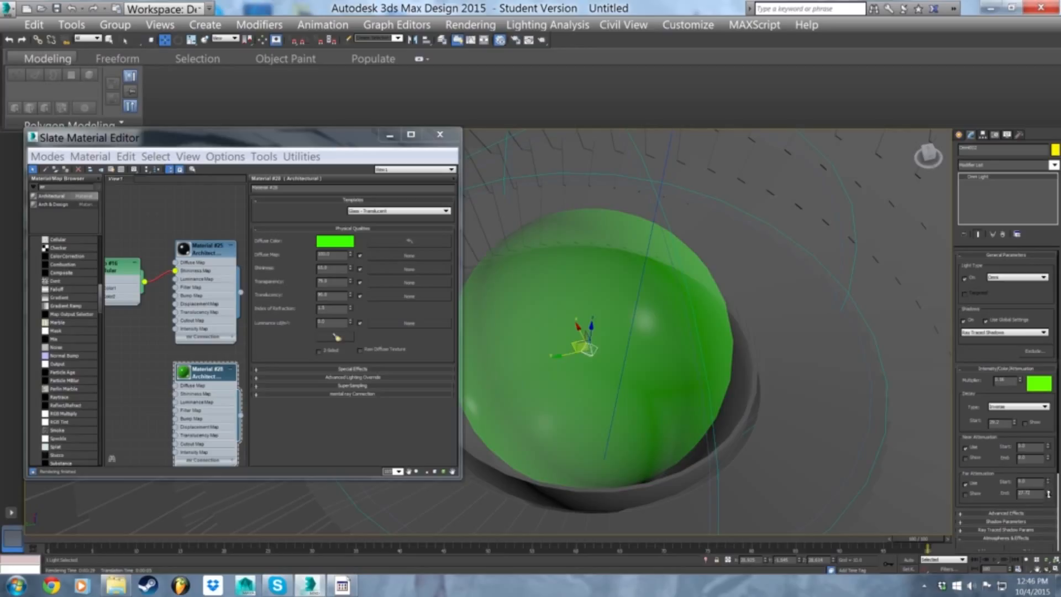
drag(1046, 457, 1045, 112)
key(shift+q)
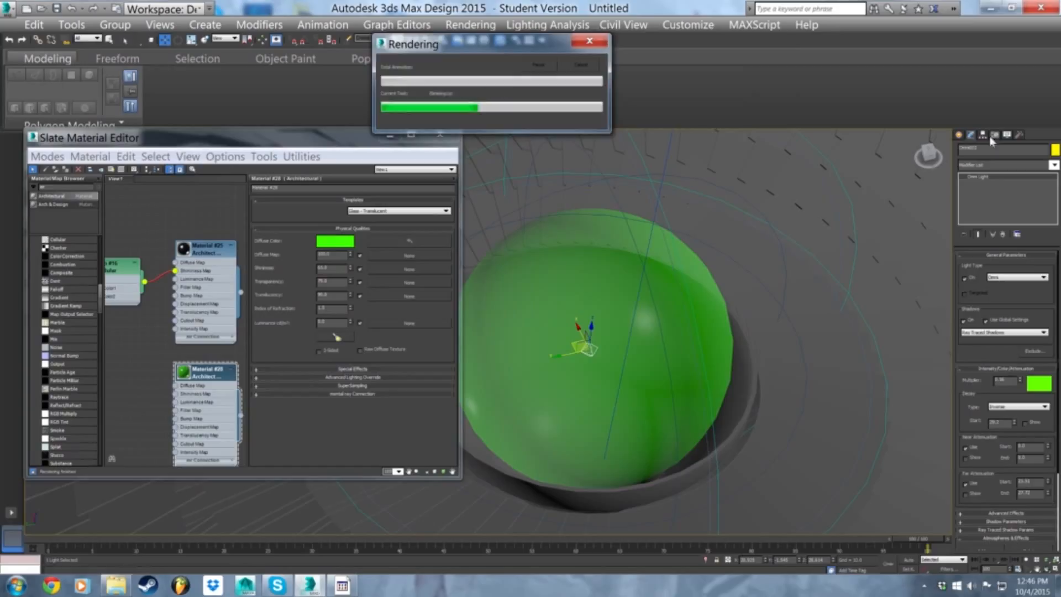
- Create a second Omni light and align it to the center of the green sphere
click(961, 135)
click(989, 236)
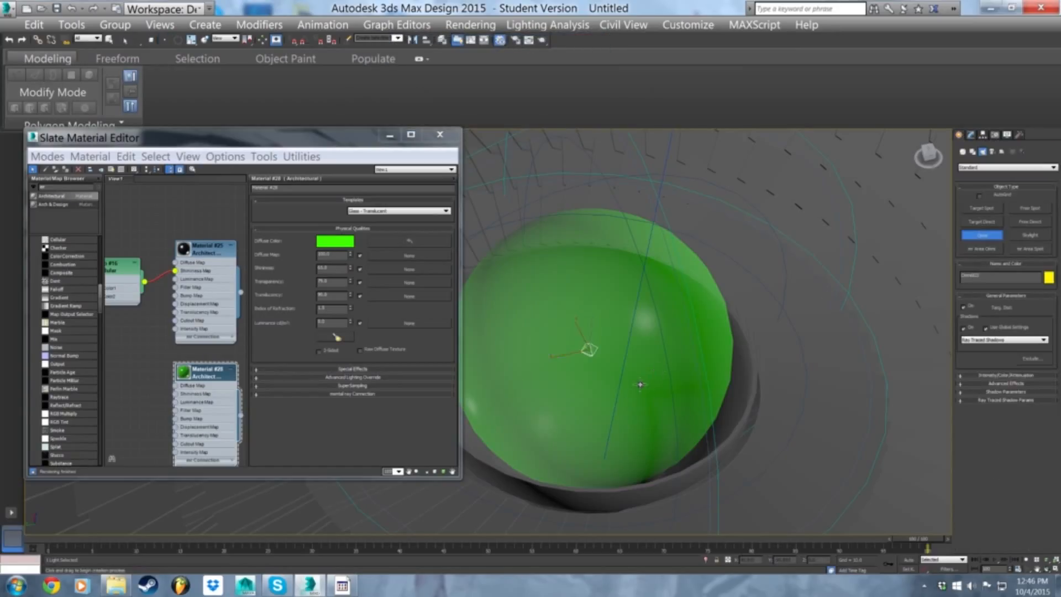
click(426, 40)
click(678, 340)
click(543, 394)
- Rename the second Omni light to NormalLight, open its atmosphere effects list, and test-render the view
click(970, 135)
drag(996, 150, 481, 137)
text(f)
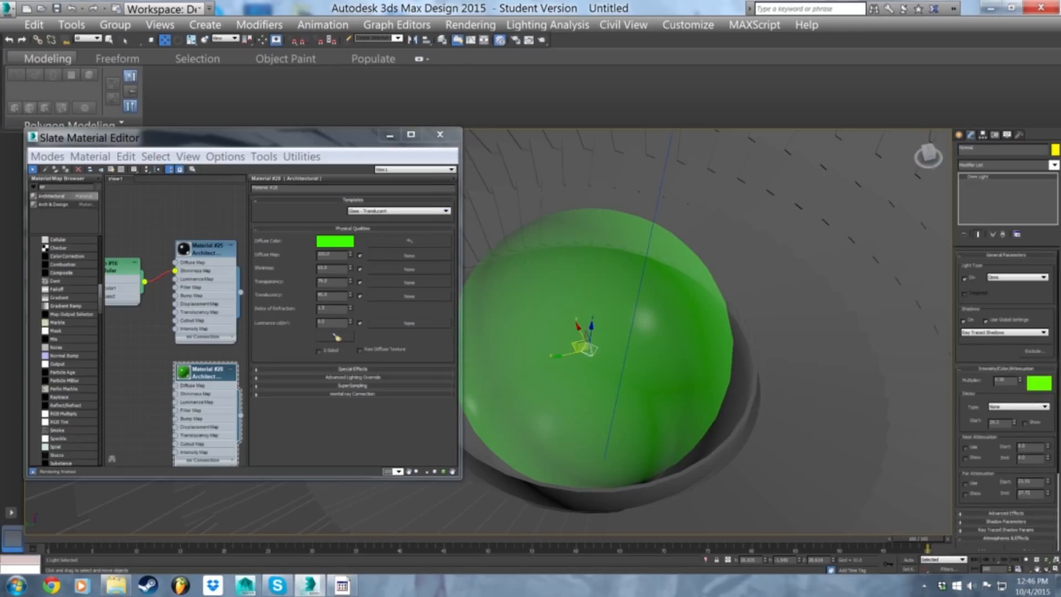
text(ormalLight)
click(1015, 537)
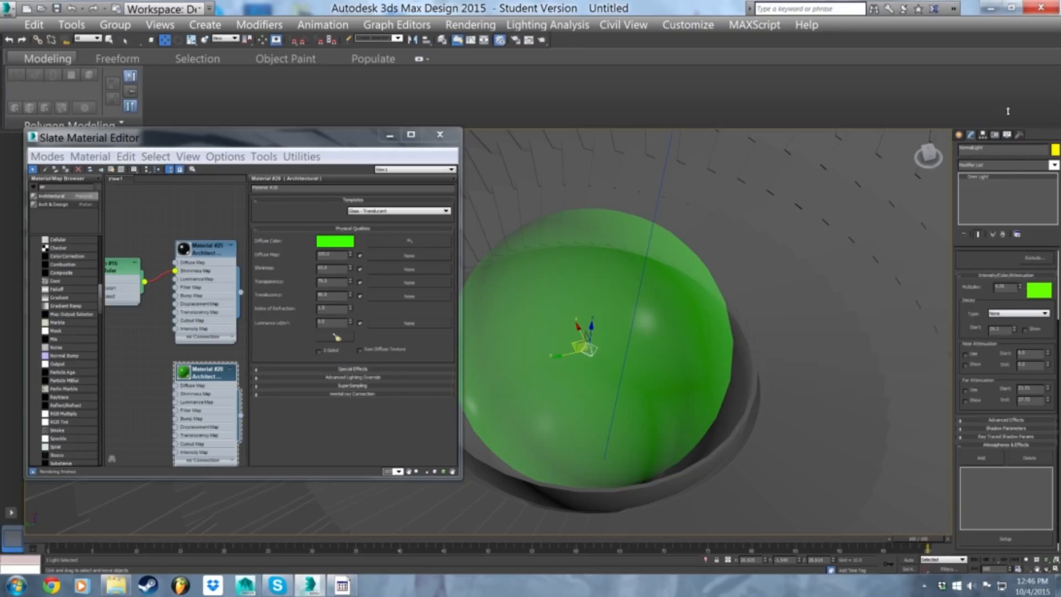
key(shift+q)
- Turn on near attenuation for NormalLight, set its decay type to Inverse, and adjust the decay start
scroll(1050, 412, up, 3)
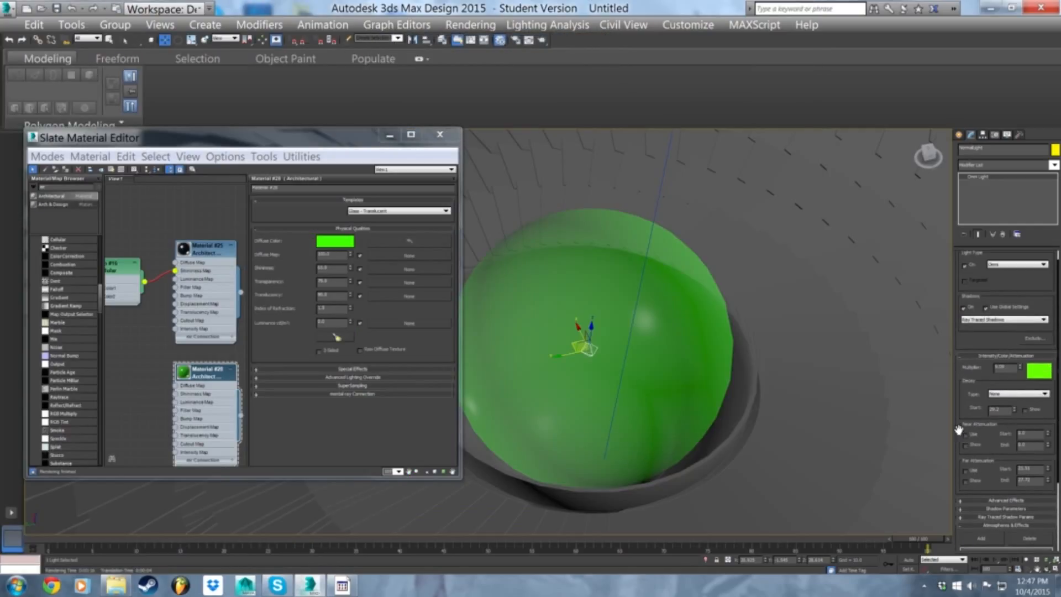
mouse_move(1048, 434)
mouse_down()
mouse_move(1035, 108)
mouse_move(1052, 305)
mouse_move(1026, 446)
mouse_move(1028, 436)
mouse_up()
click(1004, 394)
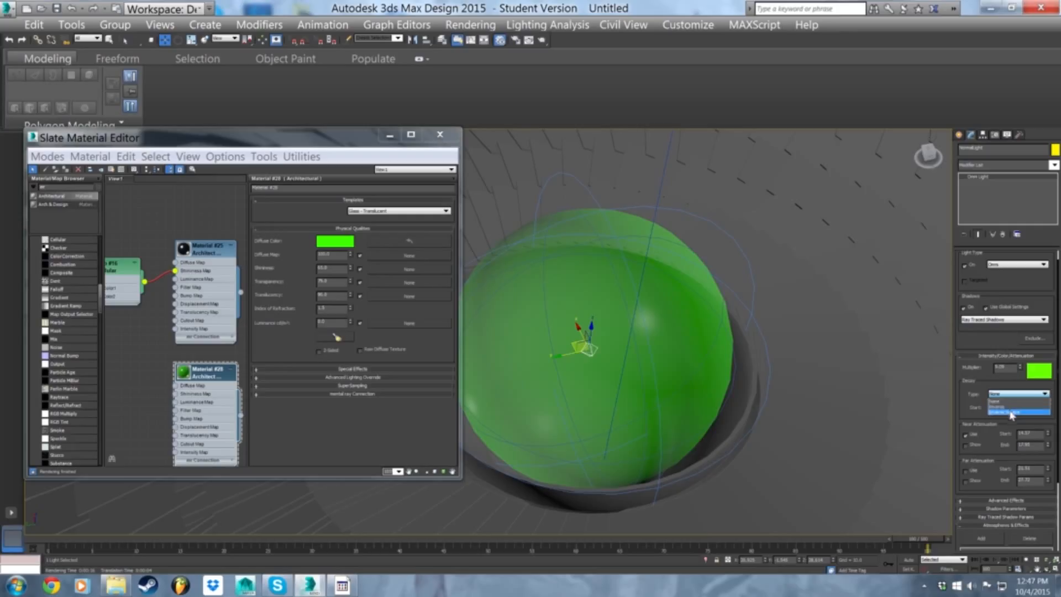
click(1014, 408)
drag(1015, 411, 1017, 393)
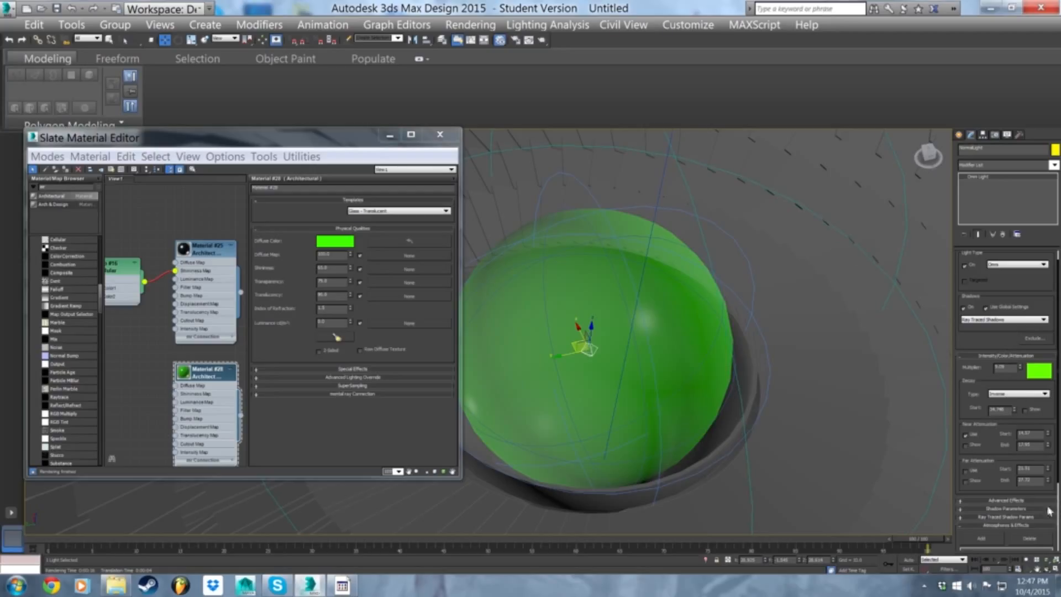
- Enable NormalLight's far attenuation, lower the near start to about 5, start the far range near 17.9 and extend its end, and test-render
click(966, 471)
drag(1048, 435, 1048, 459)
double_click(1031, 445)
double_click(1031, 468)
drag(1048, 482, 1050, 476)
key(shift+q)
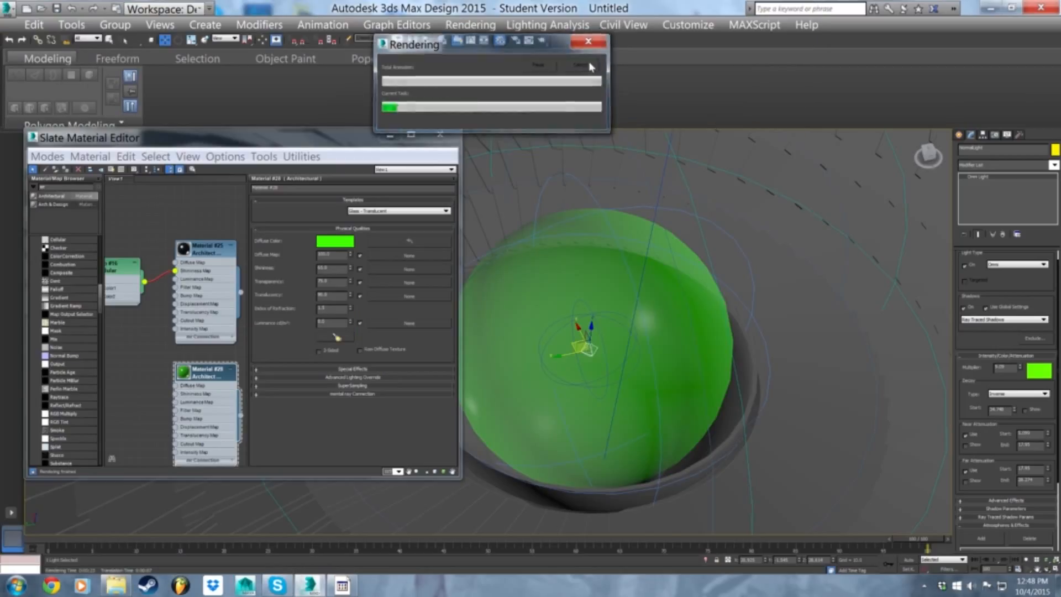
click(588, 61)
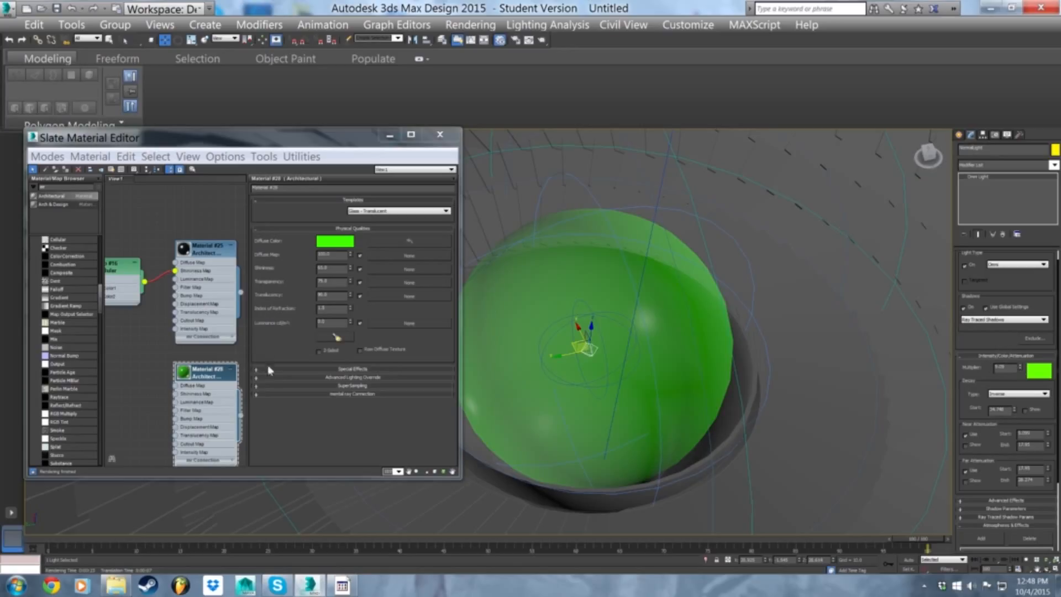
- Set the green glass material's translucency to 90 and test-render the perspective view
click(348, 298)
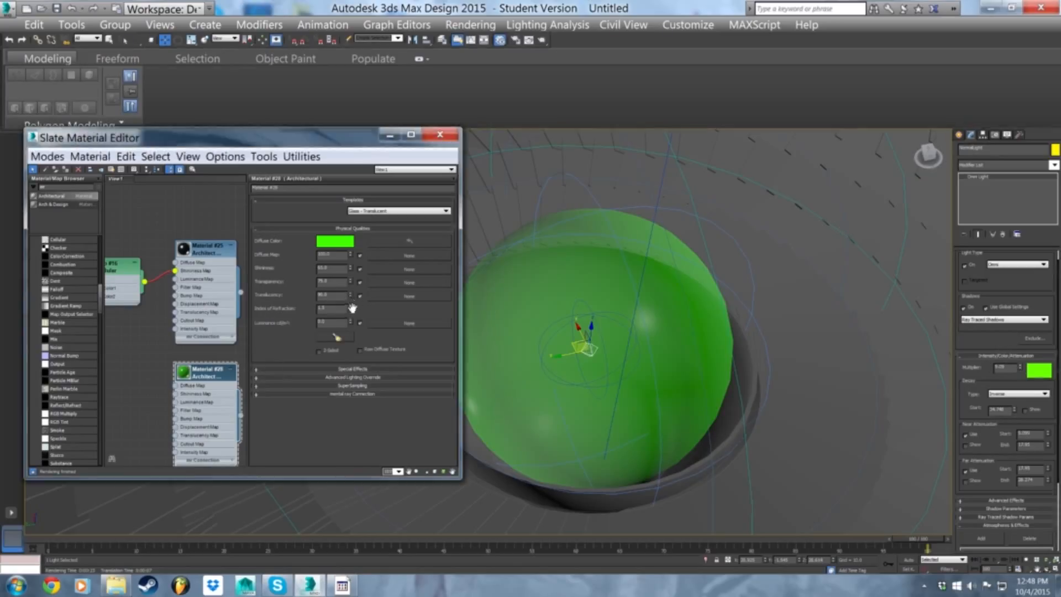
click(343, 295)
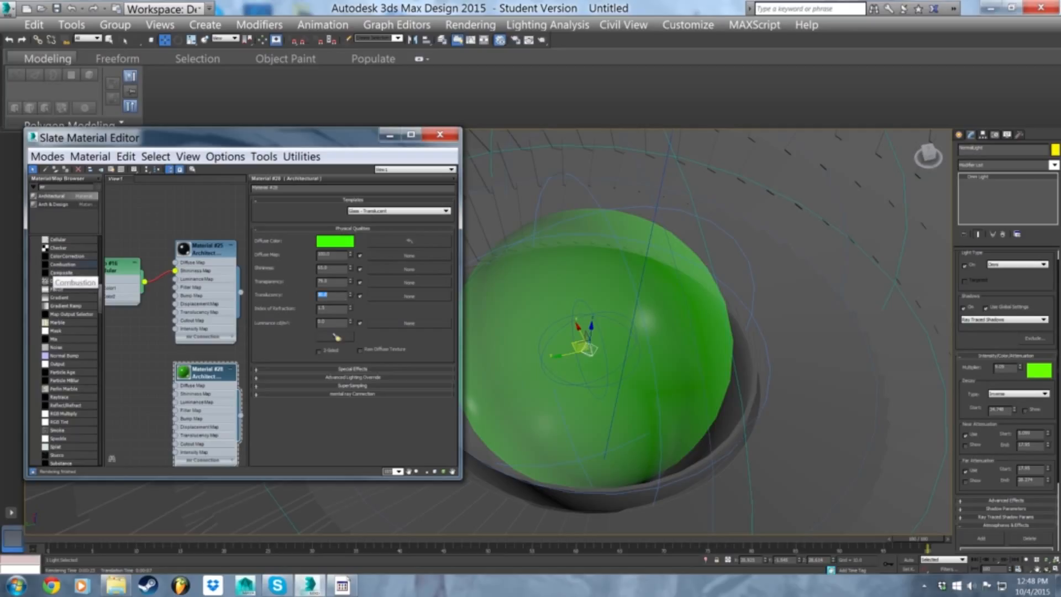
drag(339, 282, 66, 274)
text(90)
key(Return)
click(612, 102)
key(shift+q)
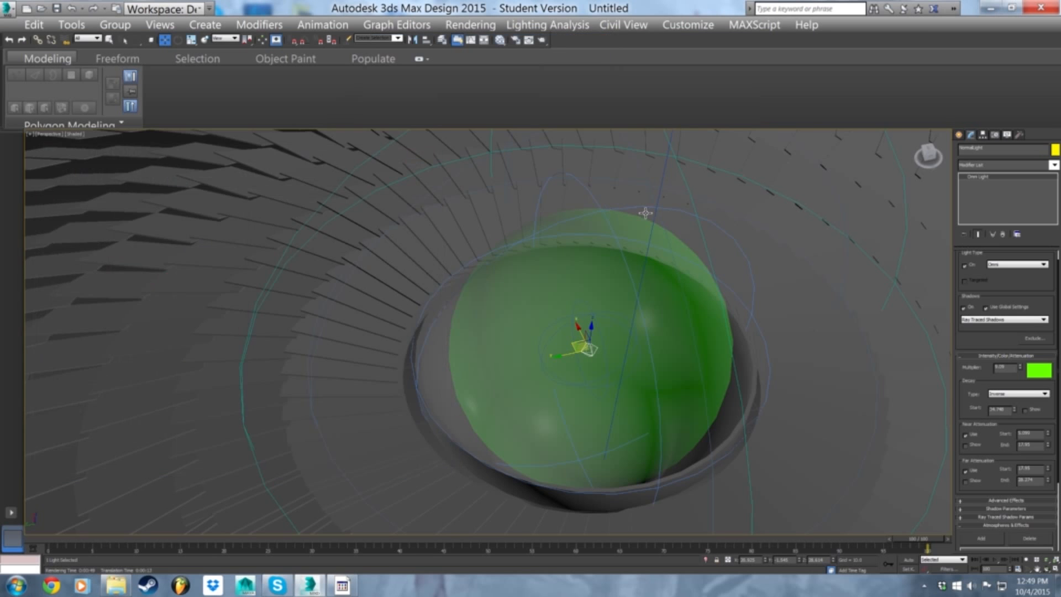
- Switch to the camera view and test-render the glowing sphere from above
scroll(645, 214, down, 5)
middle_drag(644, 213, 593, 334)
key(c)
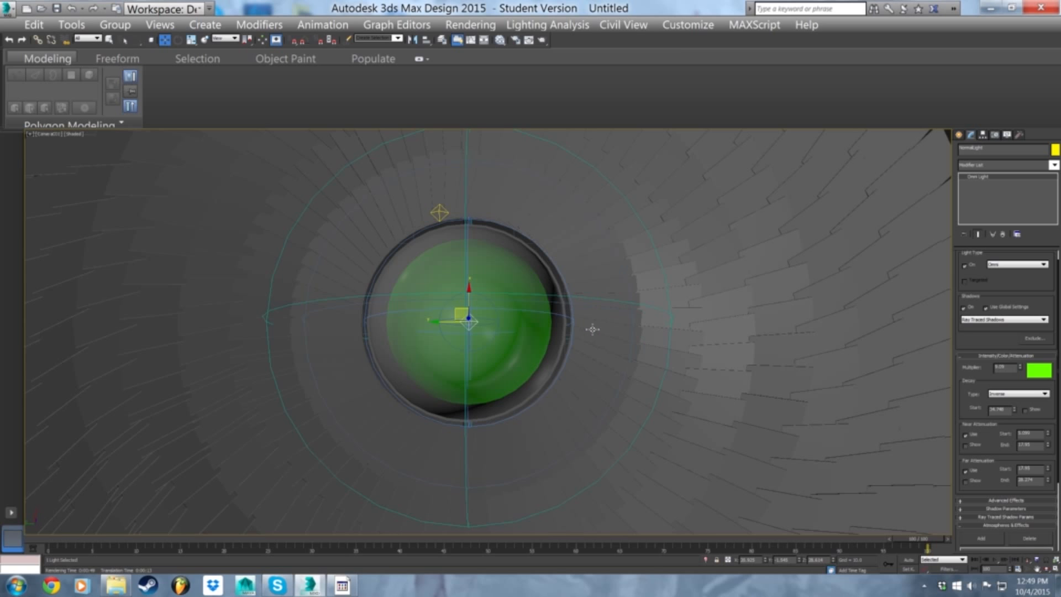
click(447, 210)
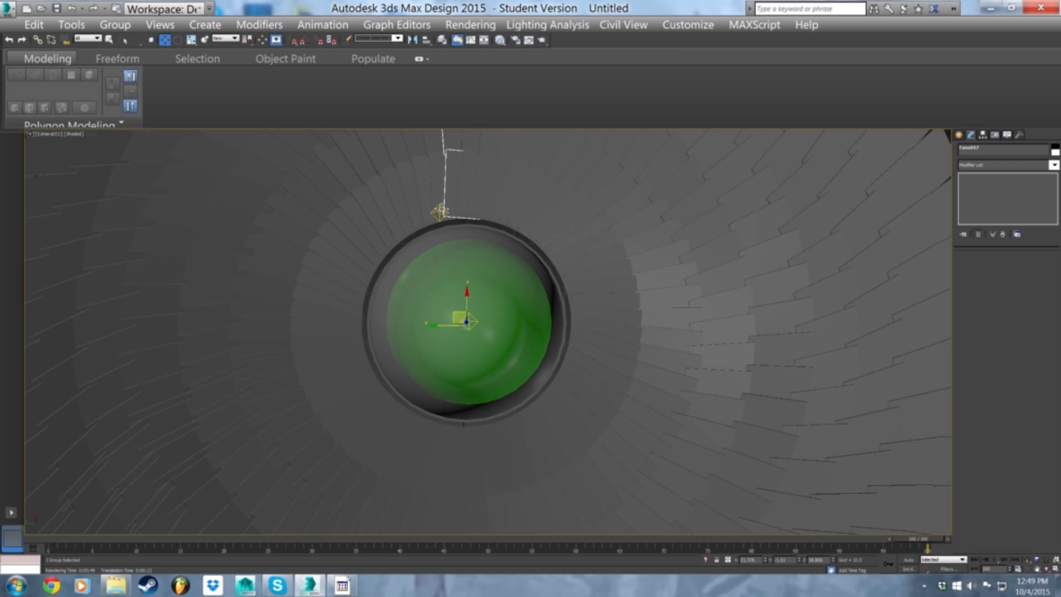
key(shift+q)
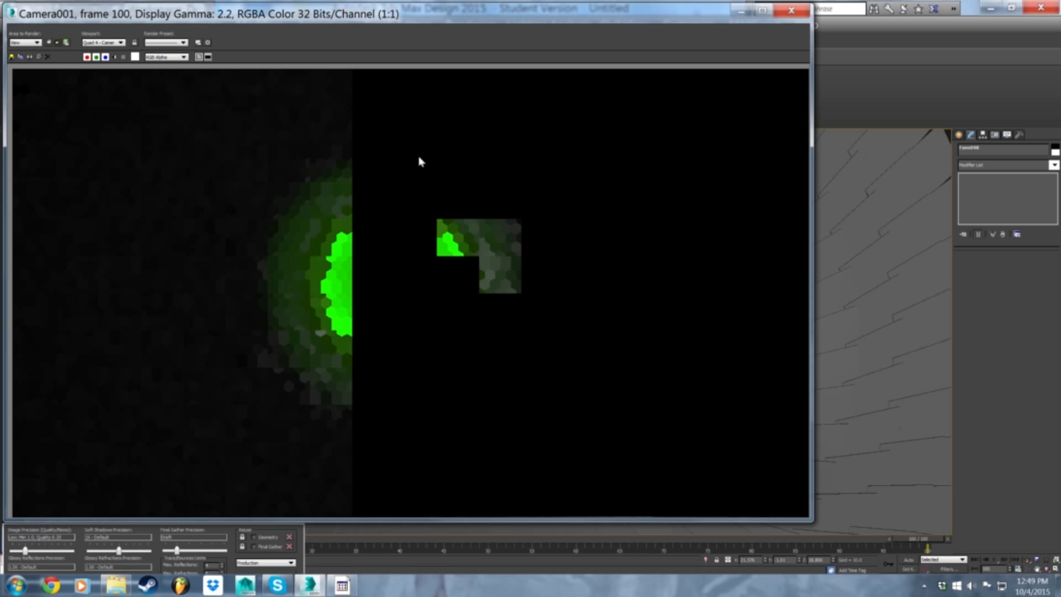
click(791, 10)
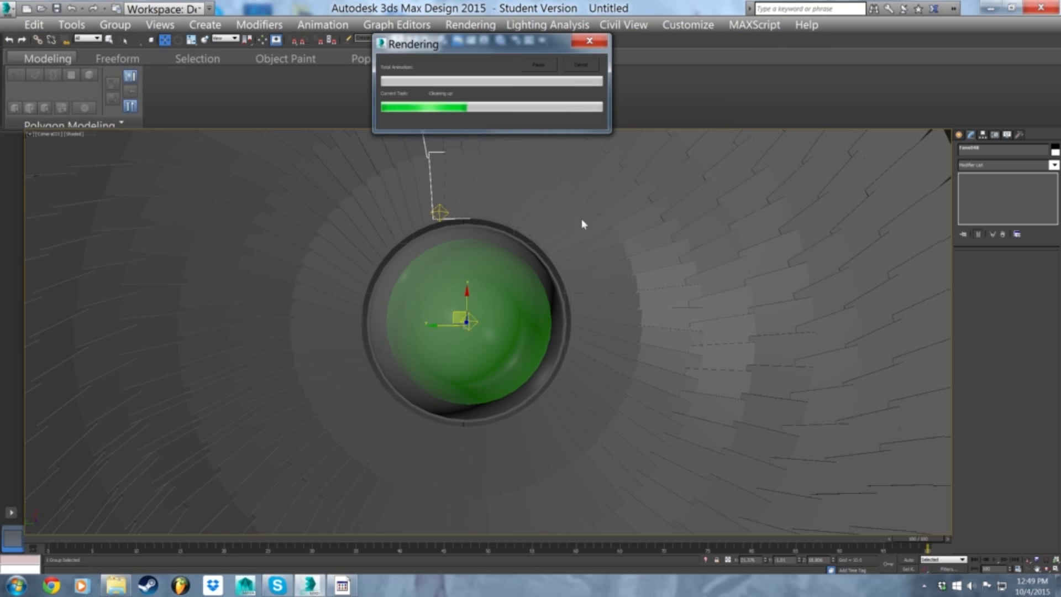
- Pan the camera view, select the camera above the disc, and turn on safe frames in the perspective view
middle_drag(587, 219, 605, 276)
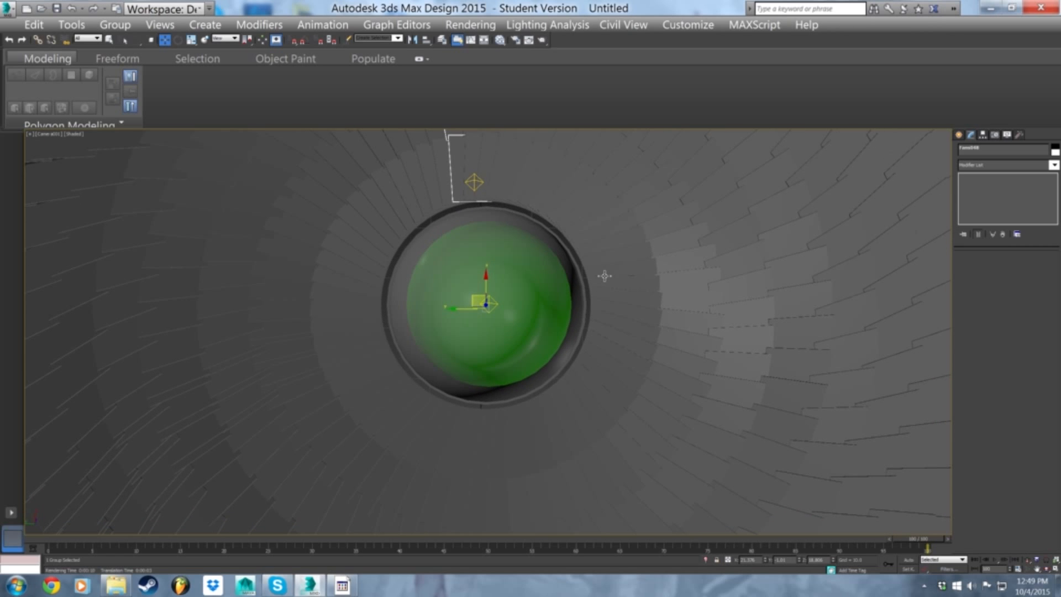
key(p)
scroll(604, 275, down, 5)
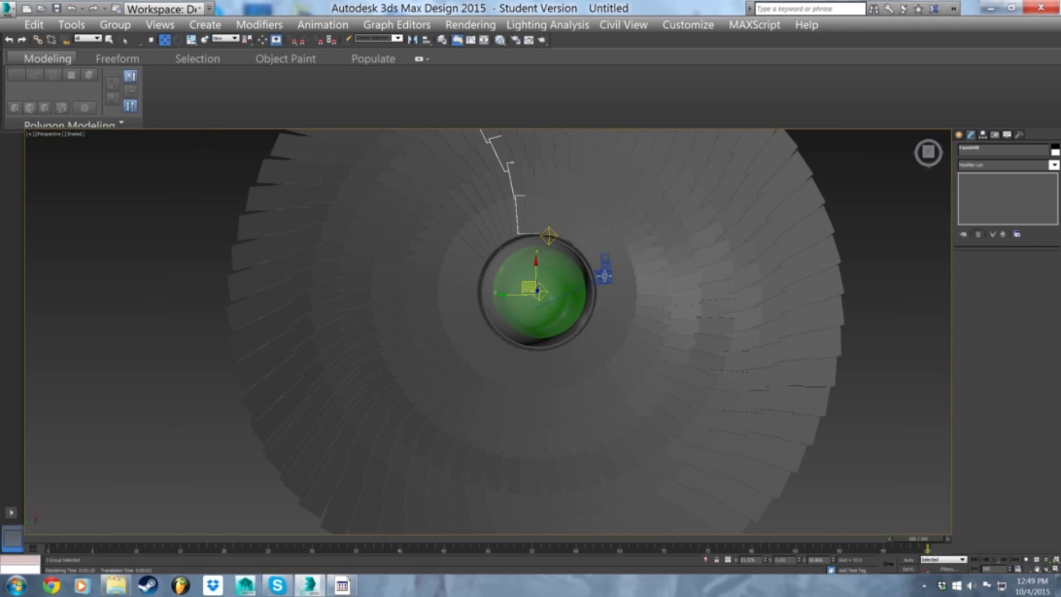
click(604, 276)
key(c)
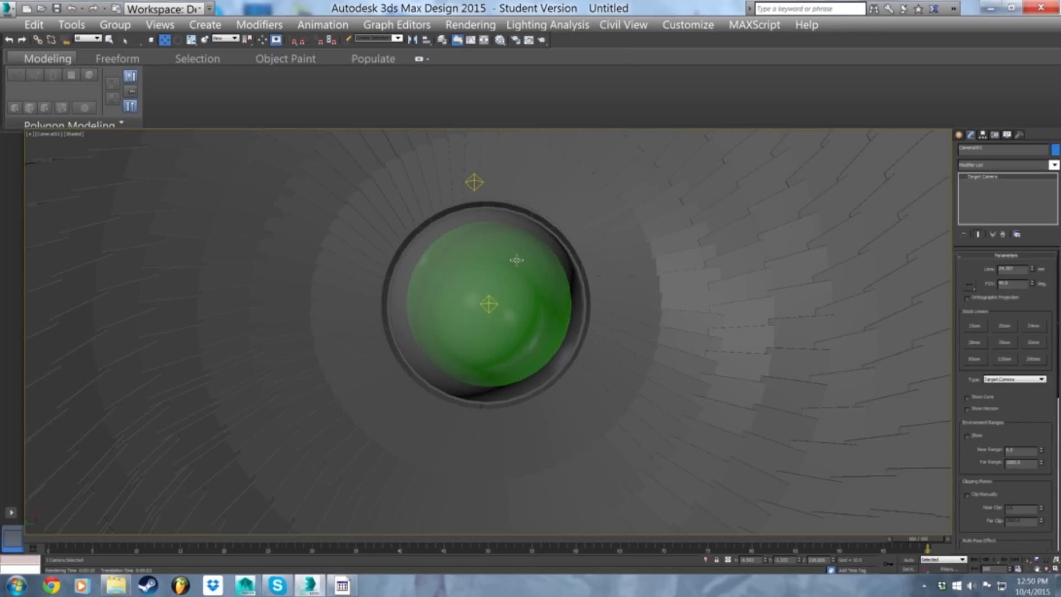
key(p)
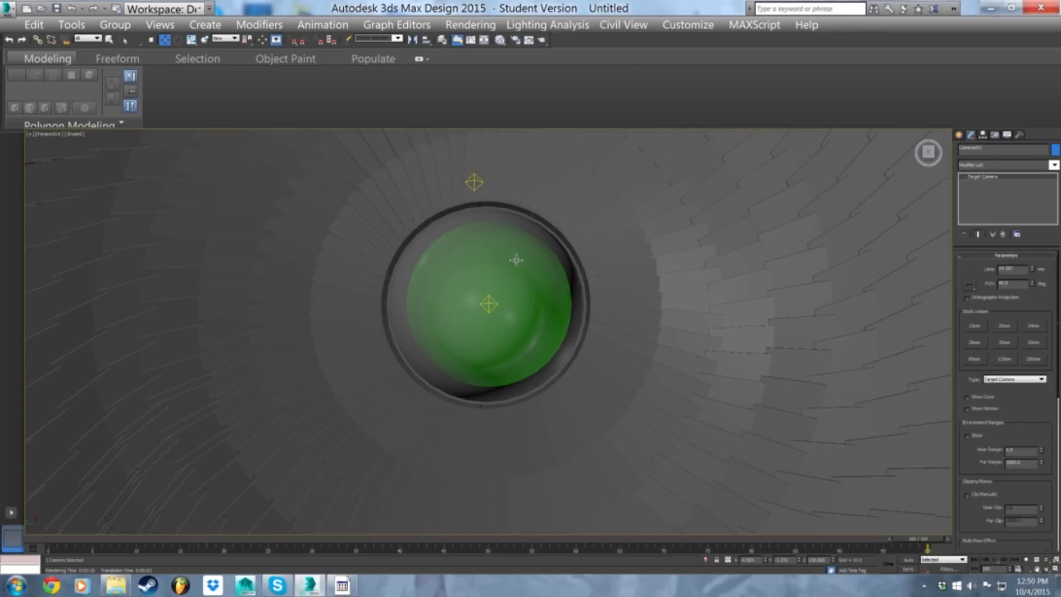
key(shift+f)
- Lower the camera toward the disc, reframe the sphere in the camera view, and test-render it
scroll(516, 260, down, 6)
alt+middle_drag(532, 264, 531, 169)
drag(530, 166, 526, 254)
key(c)
middle_drag(525, 254, 533, 280)
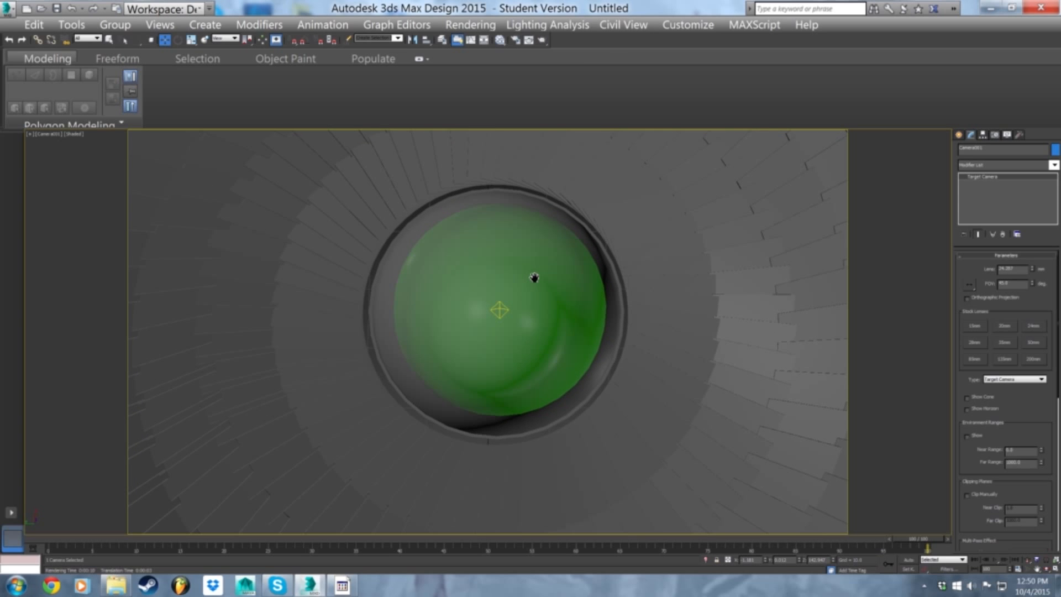
key(shift+q)
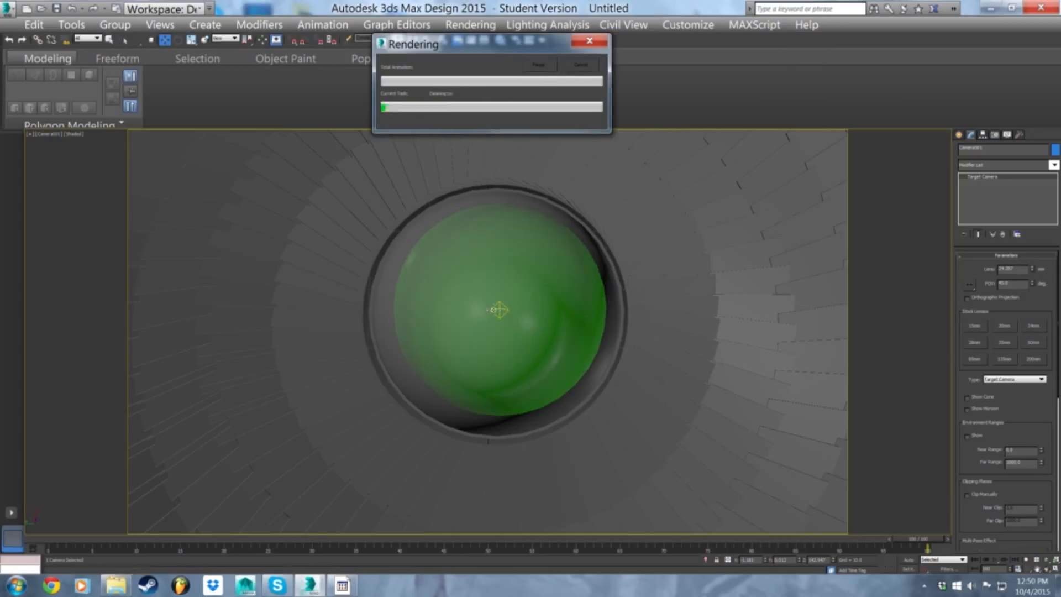
- Change the color of the Omni light above the disc to light green and test-render the camera view
key(p)
scroll(516, 321, down, 3)
alt+middle_drag(519, 261, 521, 218)
click(510, 190)
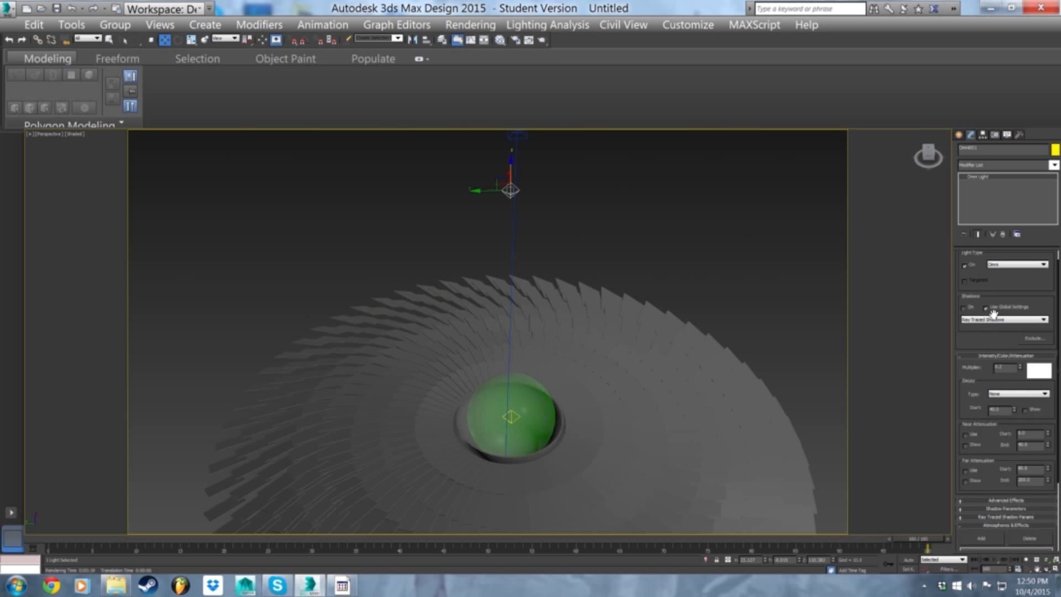
click(1038, 371)
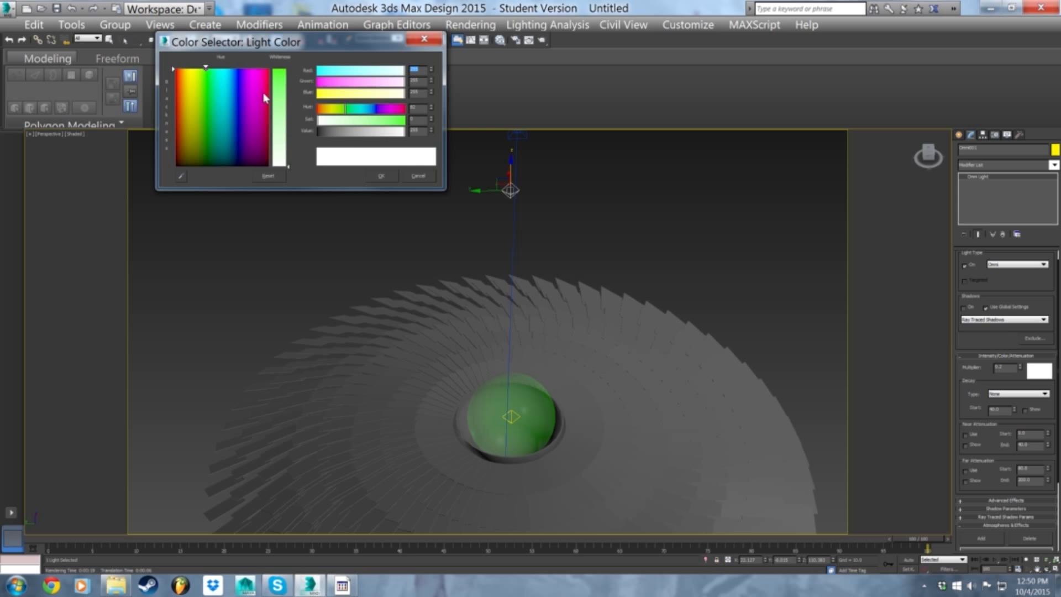
click(280, 105)
click(279, 80)
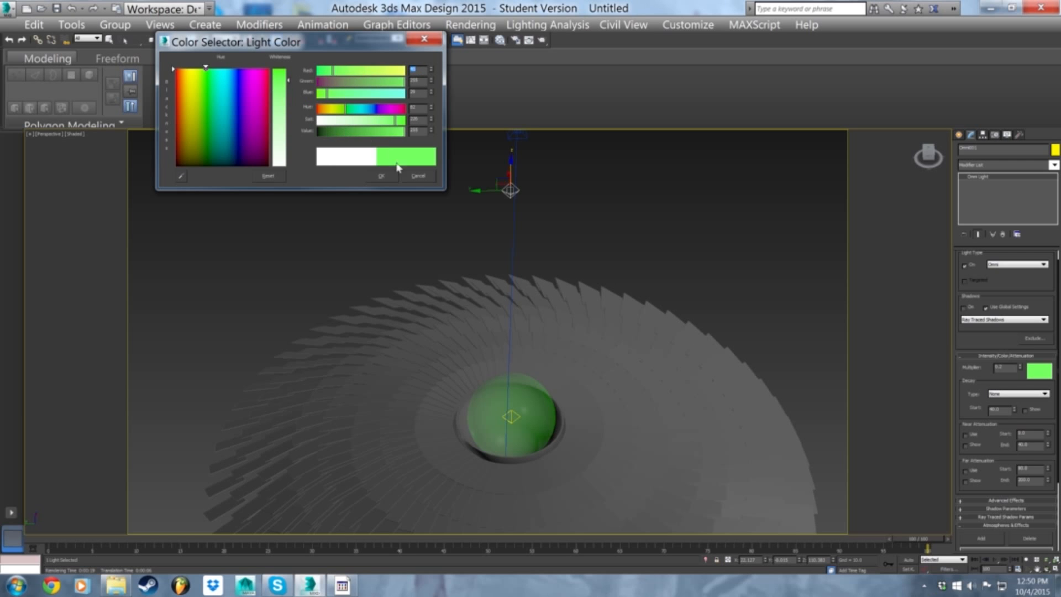
click(390, 178)
key(c)
key(shift+q)
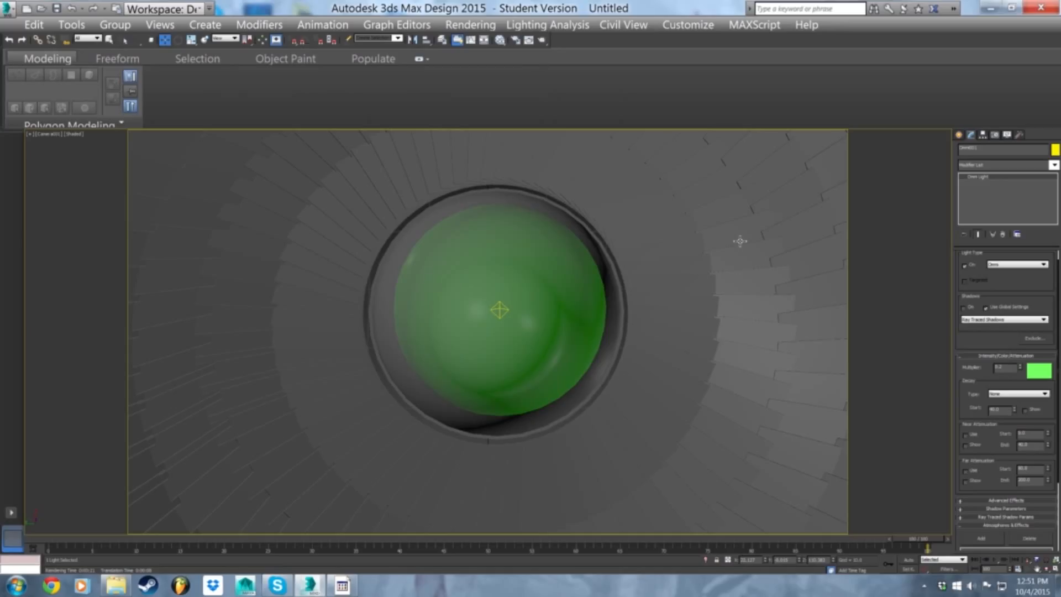
- Create a standard Target Spot light on the ground plane under the edge of the disc
key(p)
scroll(552, 318, down, 5)
alt+middle_drag(571, 368, 560, 335)
scroll(563, 297, down, 4)
scroll(559, 336, up, 7)
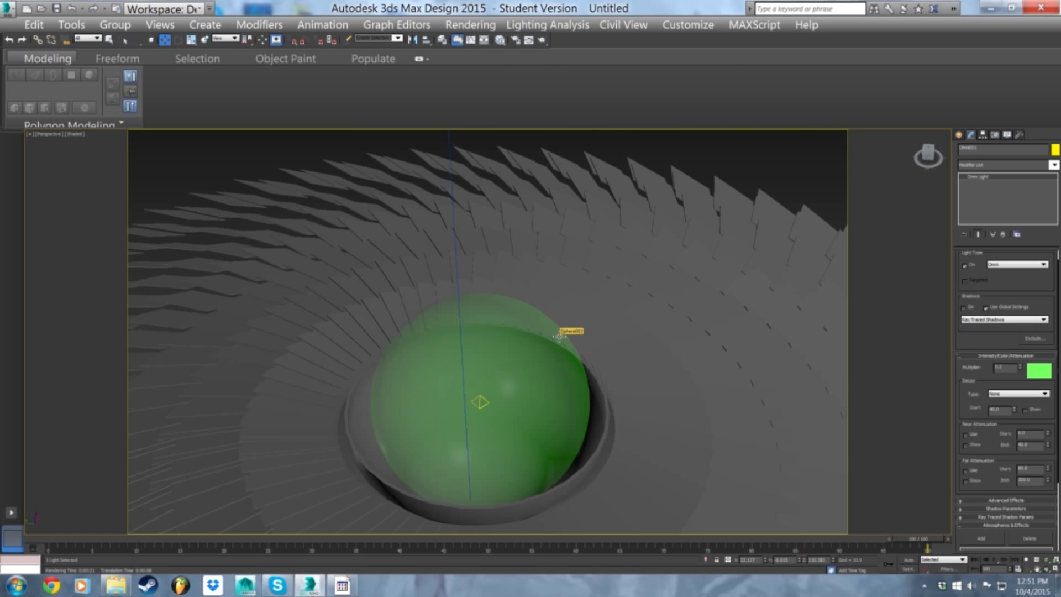
scroll(612, 476, down, 3)
alt+middle_drag(604, 467, 606, 473)
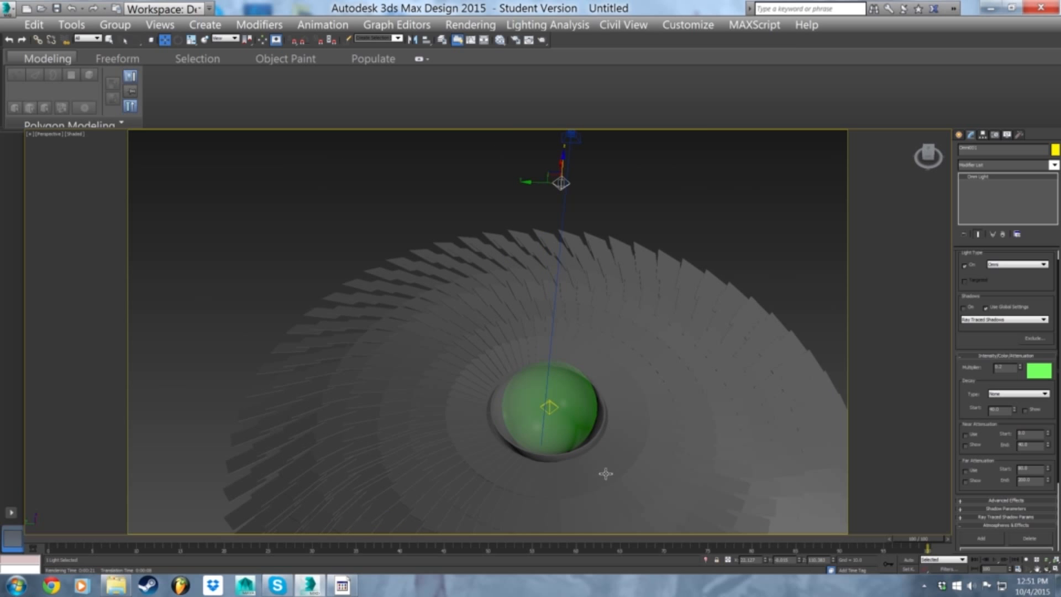
middle_drag(711, 384, 608, 237)
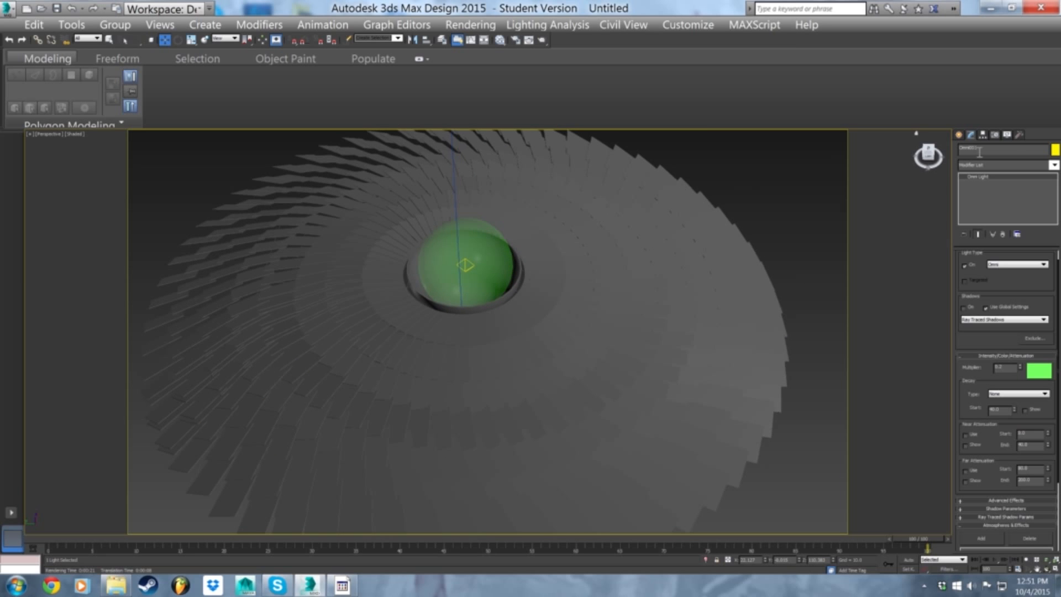
click(959, 135)
alt+middle_drag(715, 391, 713, 298)
scroll(714, 297, down, 5)
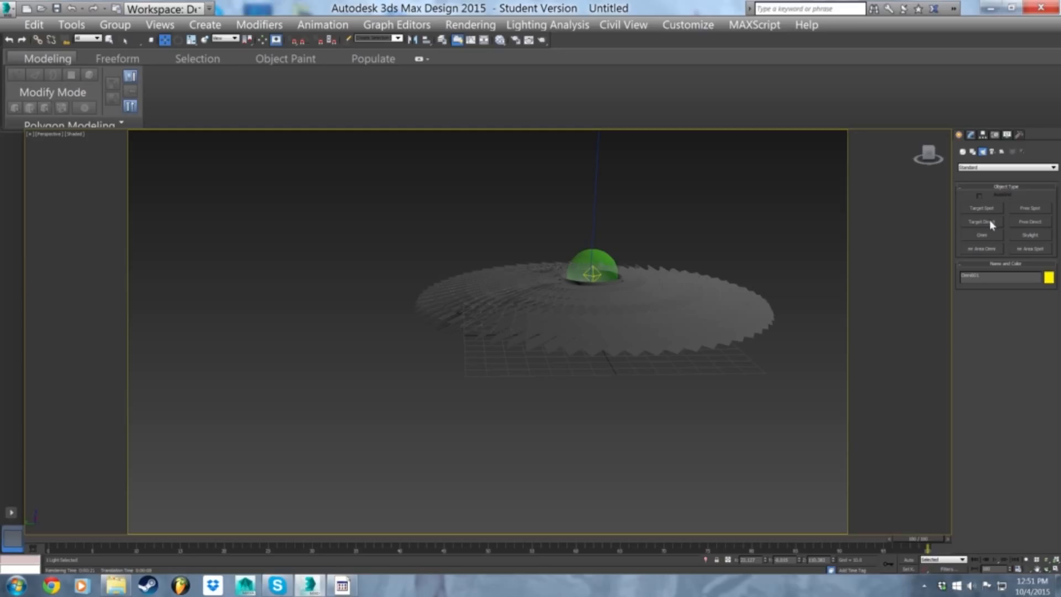
click(981, 208)
drag(616, 392, 612, 348)
alt+middle_drag(664, 326, 609, 308)
- Select the spotlight's target and align it to the green sphere
key(w)
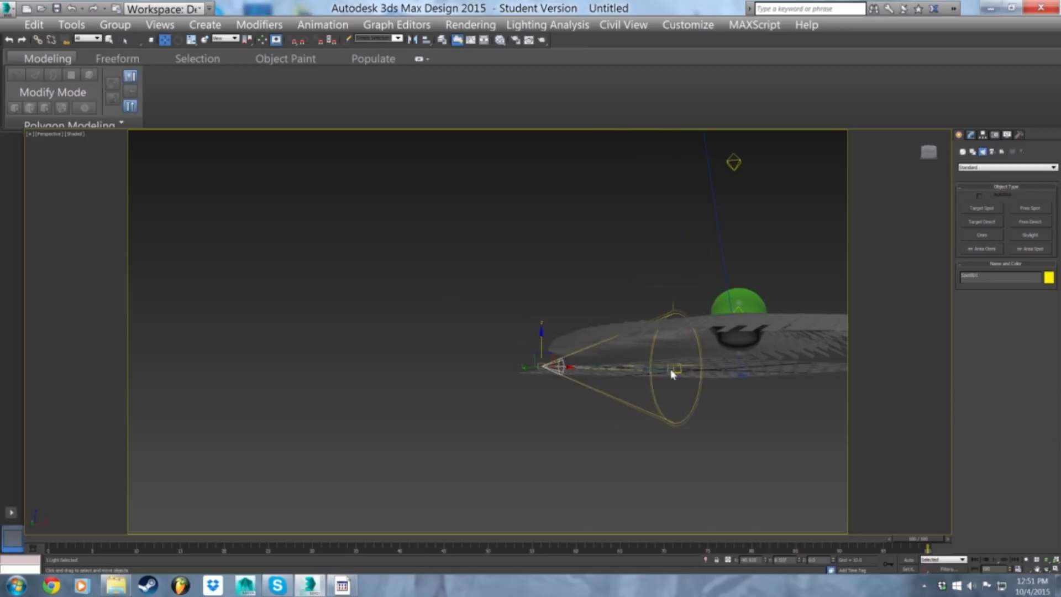
click(673, 375)
click(674, 370)
alt+middle_drag(675, 359, 487, 189)
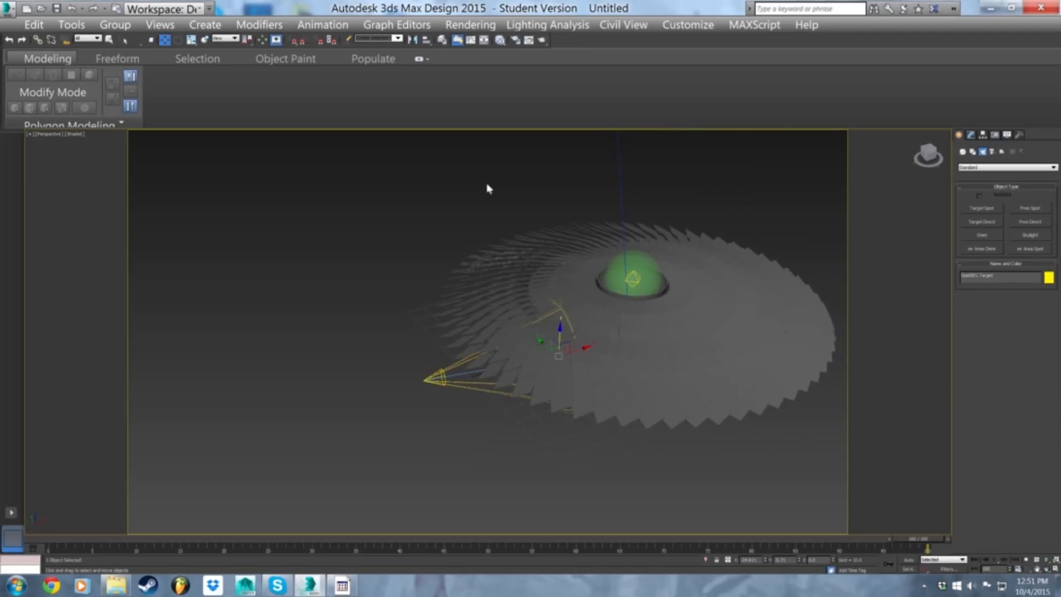
click(428, 44)
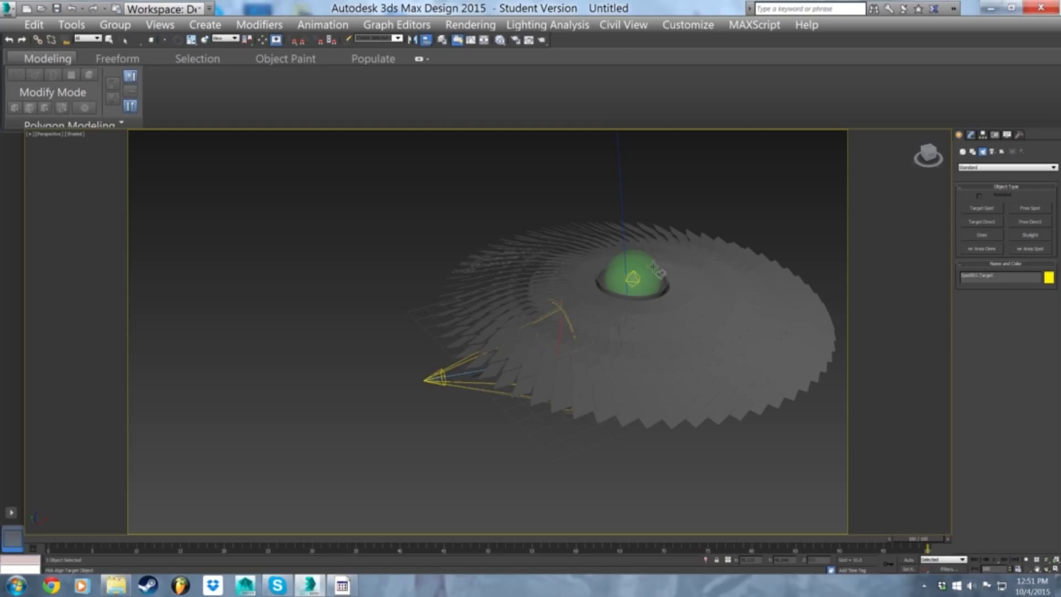
click(663, 271)
click(534, 398)
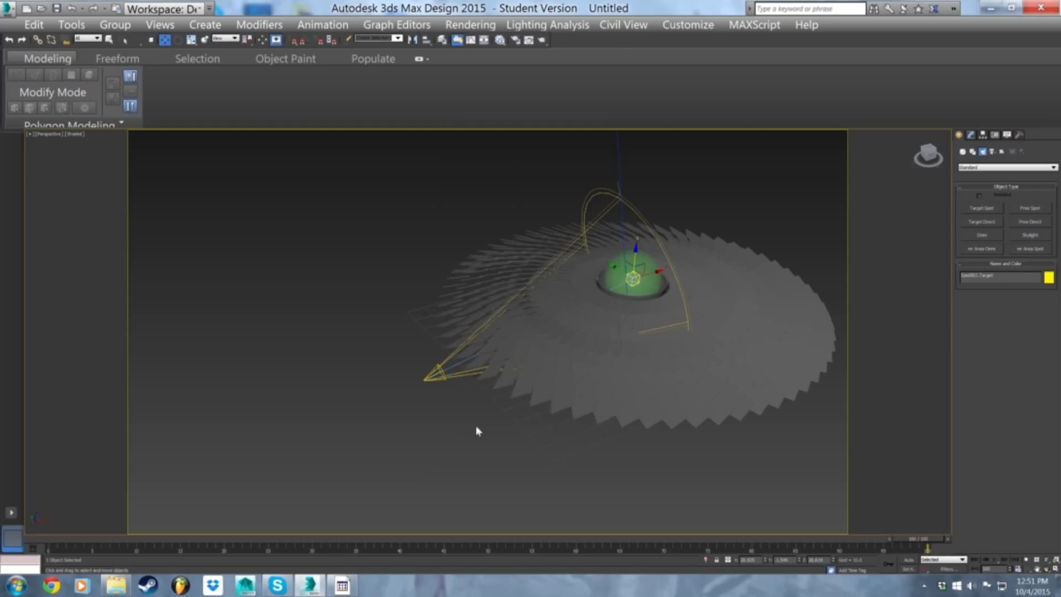
- Move the spotlight well below the disc so that it shines upward at the sphere
click(431, 376)
drag(422, 360, 445, 497)
alt+middle_drag(552, 465, 545, 423)
middle_drag(544, 422, 516, 372)
drag(339, 418, 338, 435)
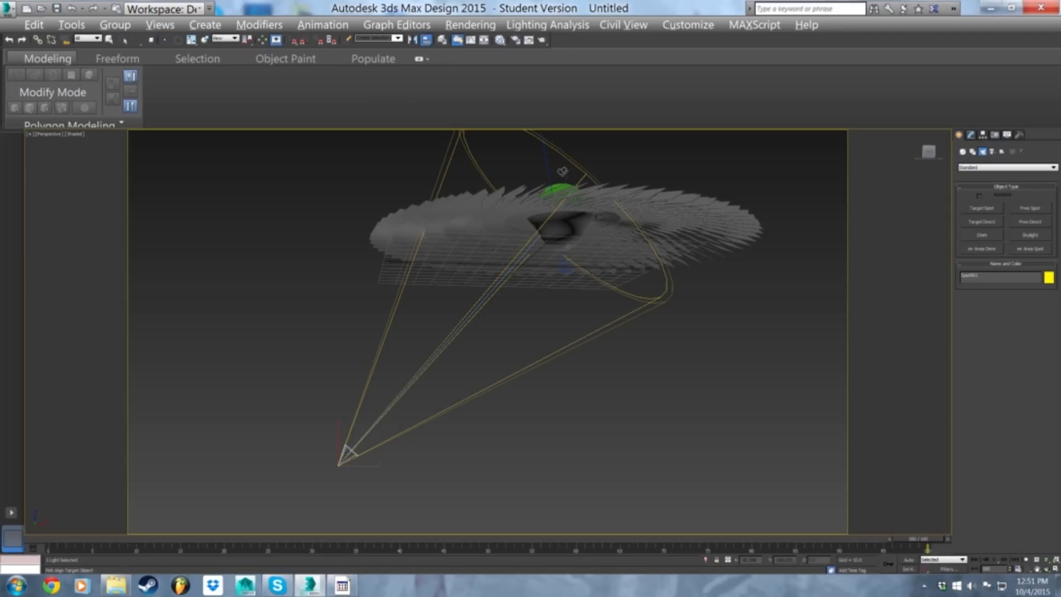
- Align the spotlight to the sphere's pivot in X and Y position only, keeping it below the disc
right_click(566, 188)
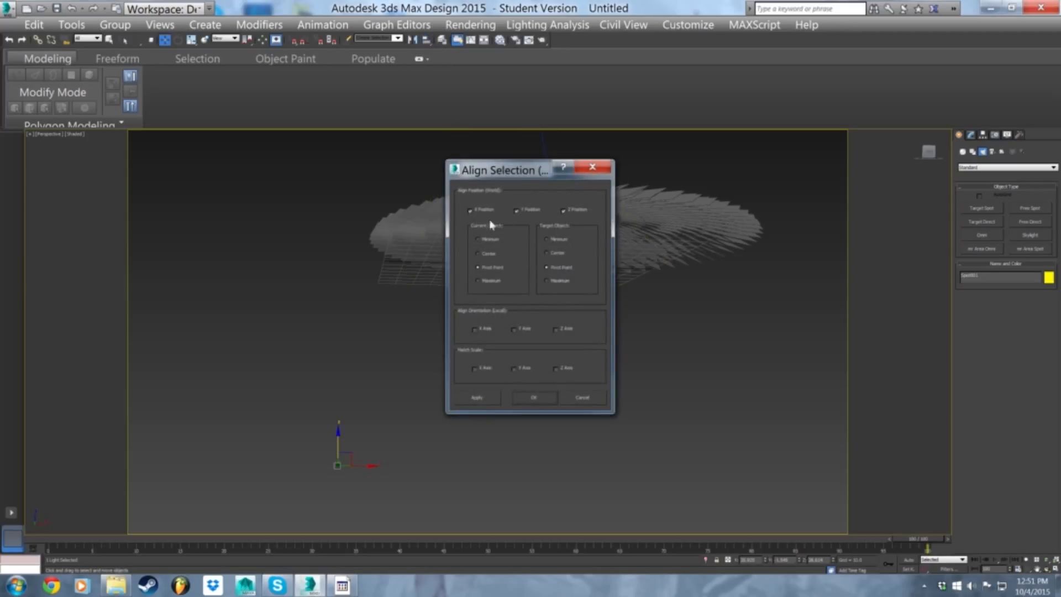
click(564, 211)
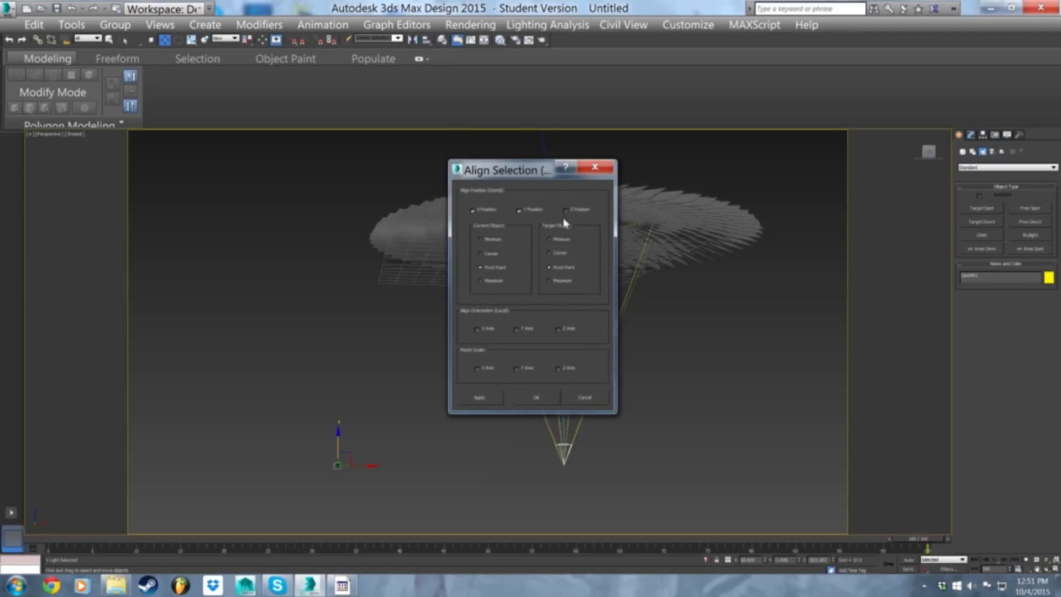
drag(541, 169, 389, 140)
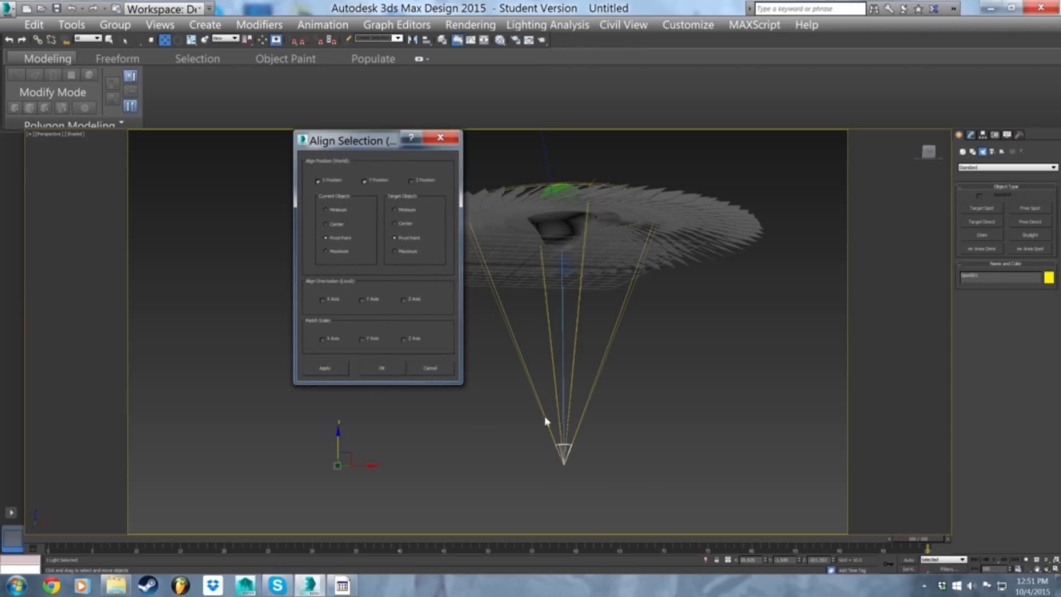
click(383, 368)
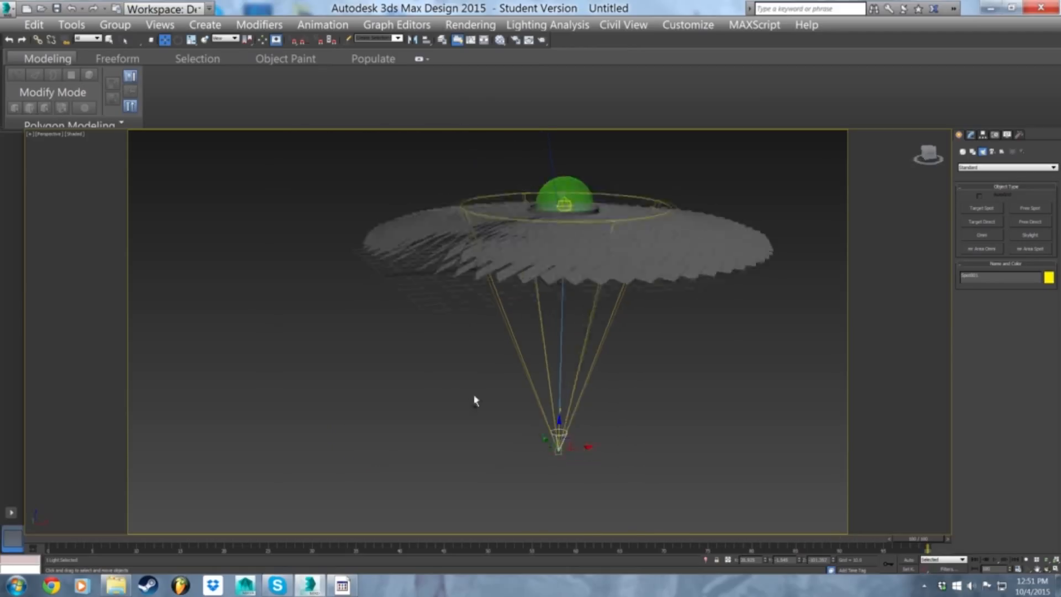
- Switch to the camera view with the spotlight's parameters shown and run a test render
key(shift+4)
click(972, 136)
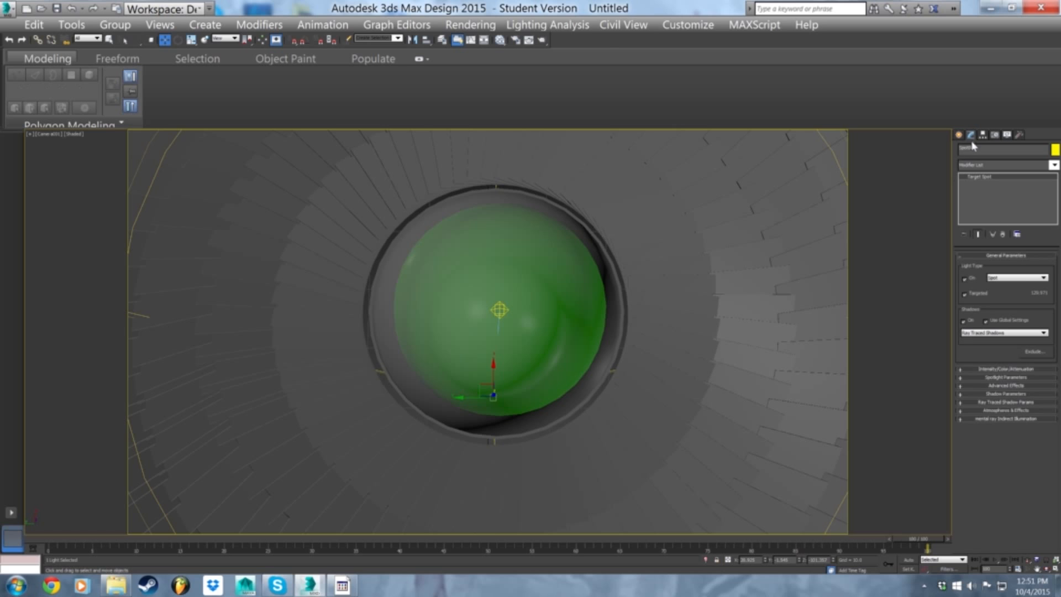
key(shift+q)
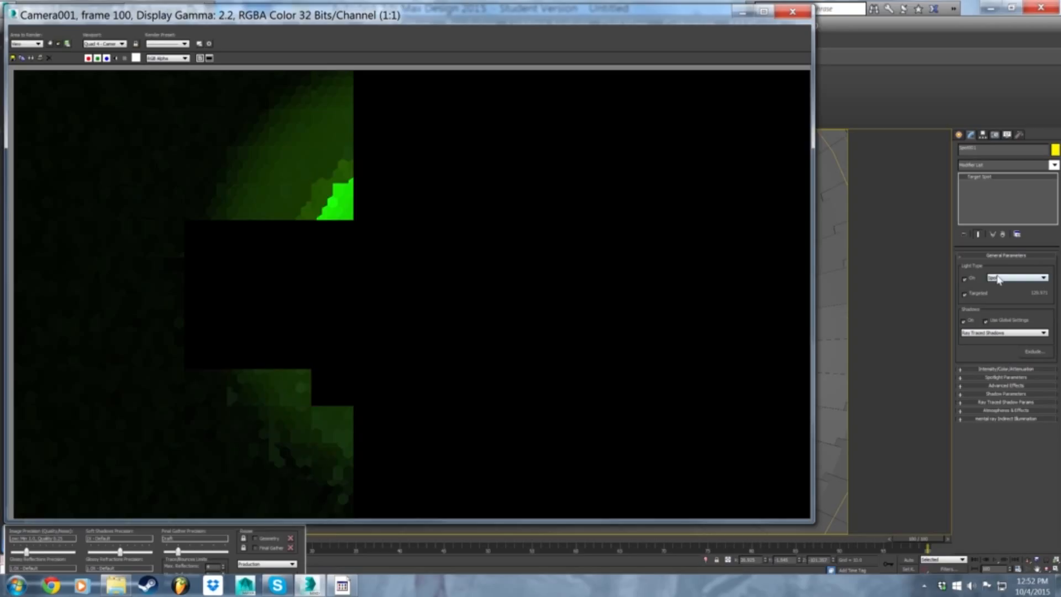
click(800, 12)
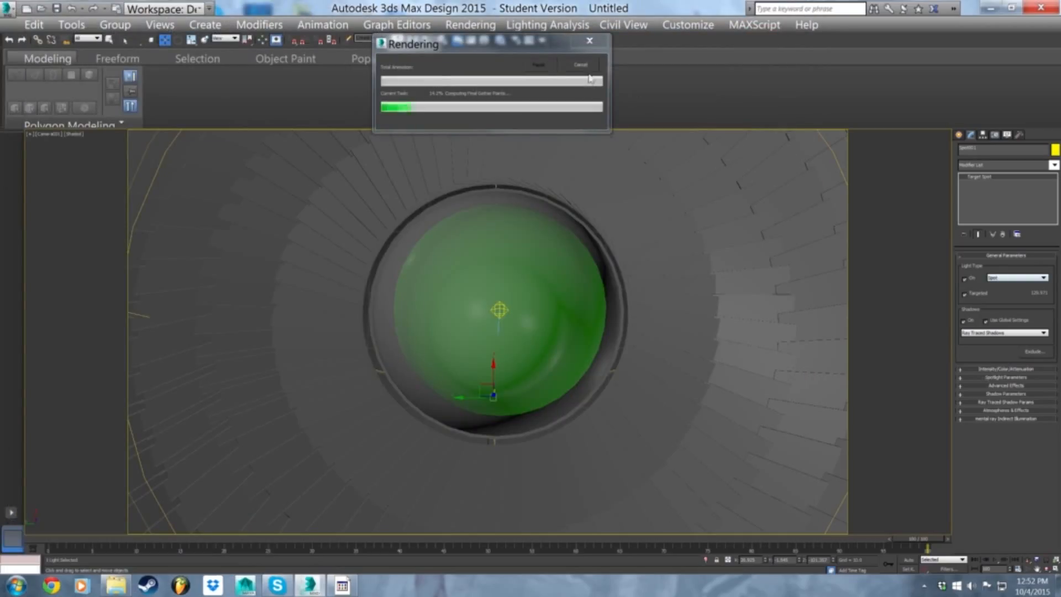
- Change the spotlight's light color to a fully saturated bright green
click(985, 369)
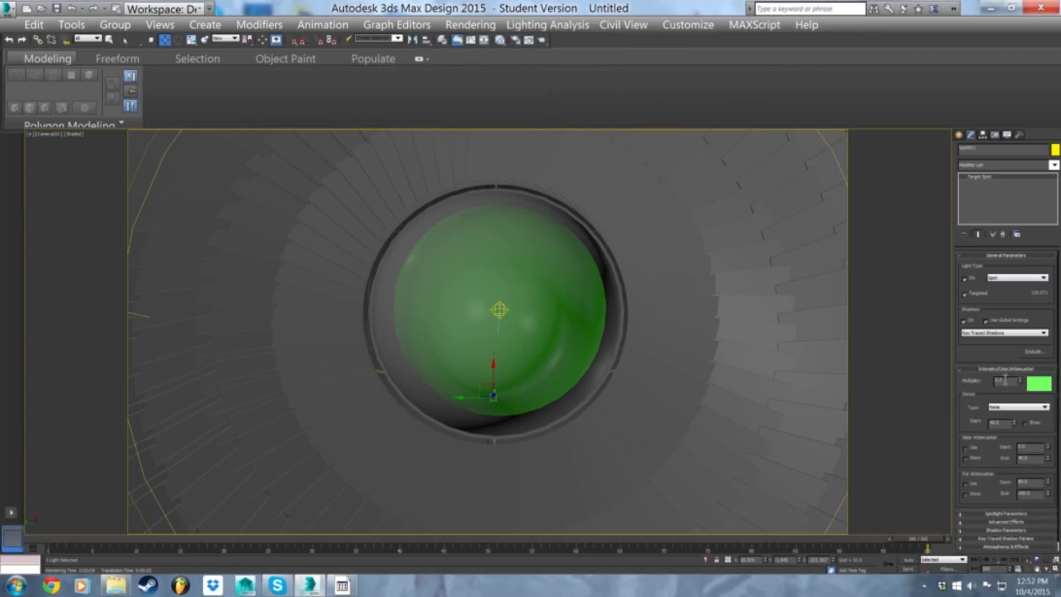
click(1038, 384)
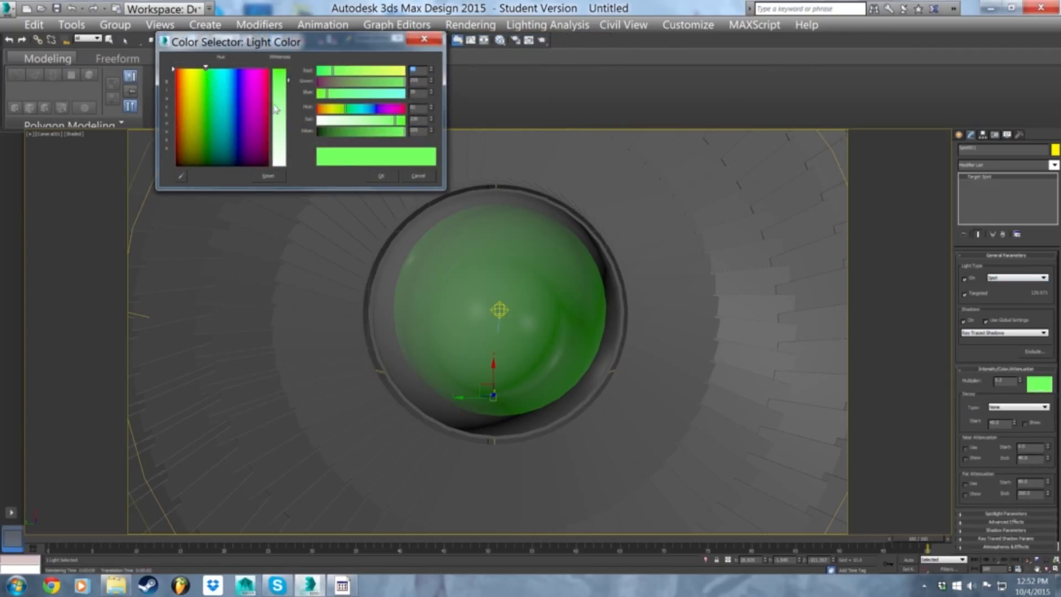
drag(281, 97, 281, 66)
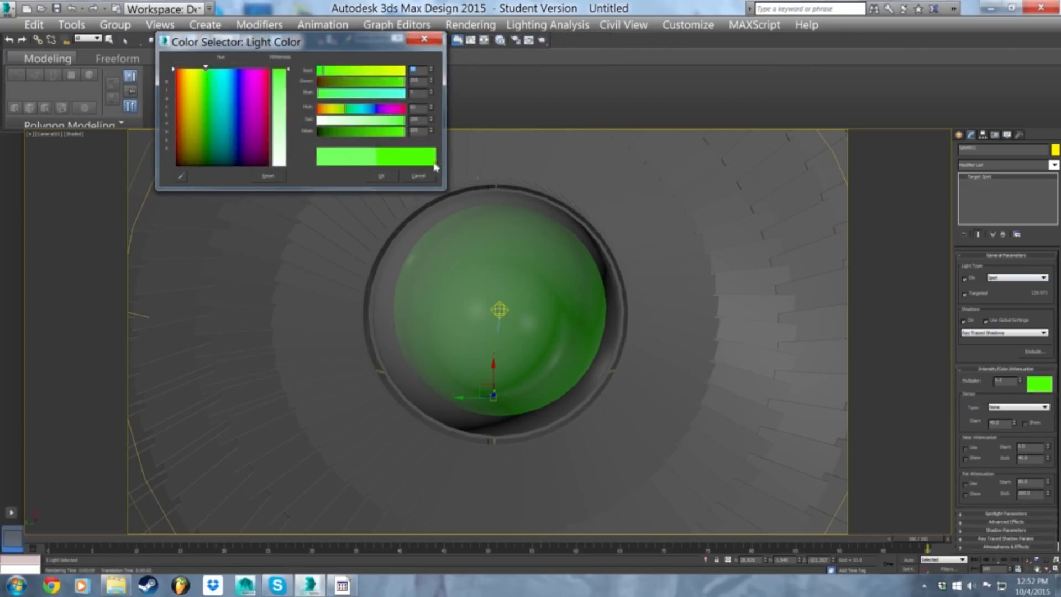
click(380, 176)
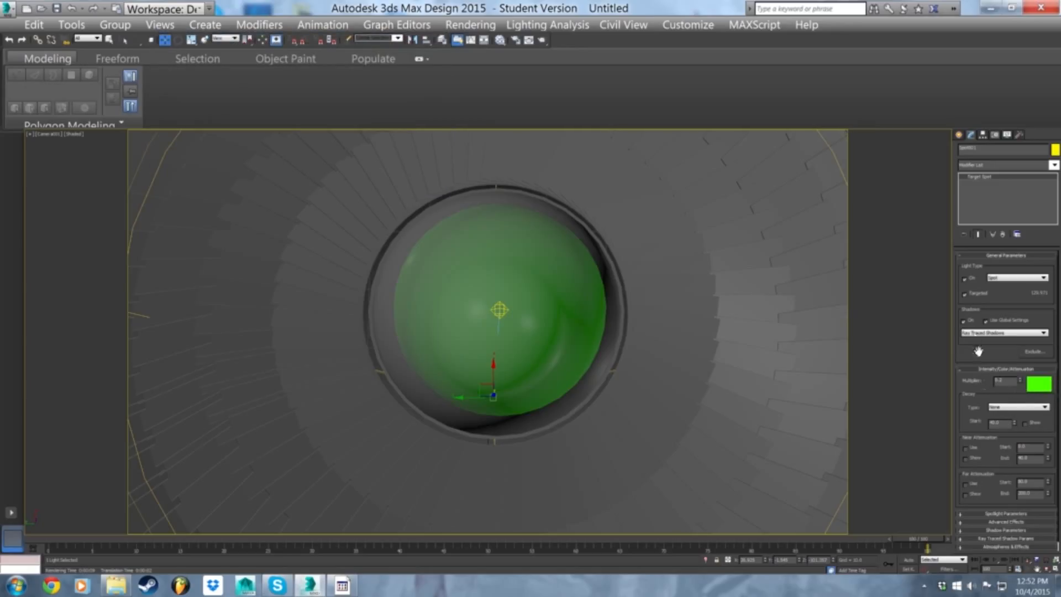
- Raise the spotlight's intensity multiplier and set its decay start to 40
drag(1014, 423, 1016, 311)
drag(1010, 425, 857, 424)
text(40)
- Set the render output size to Custom and render the camera view at that smaller size
click(476, 42)
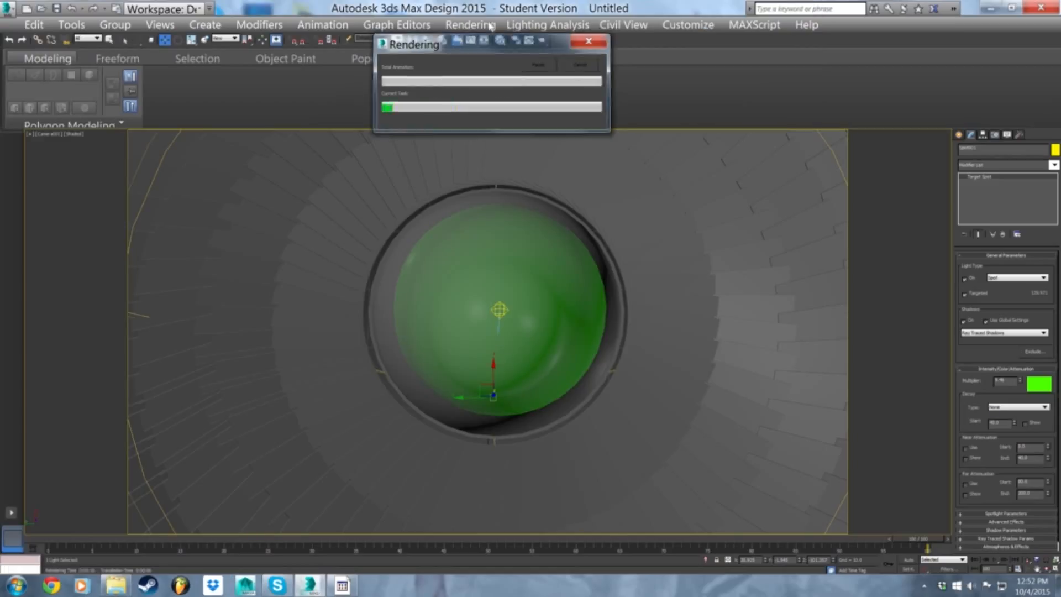
click(470, 24)
click(489, 58)
click(325, 214)
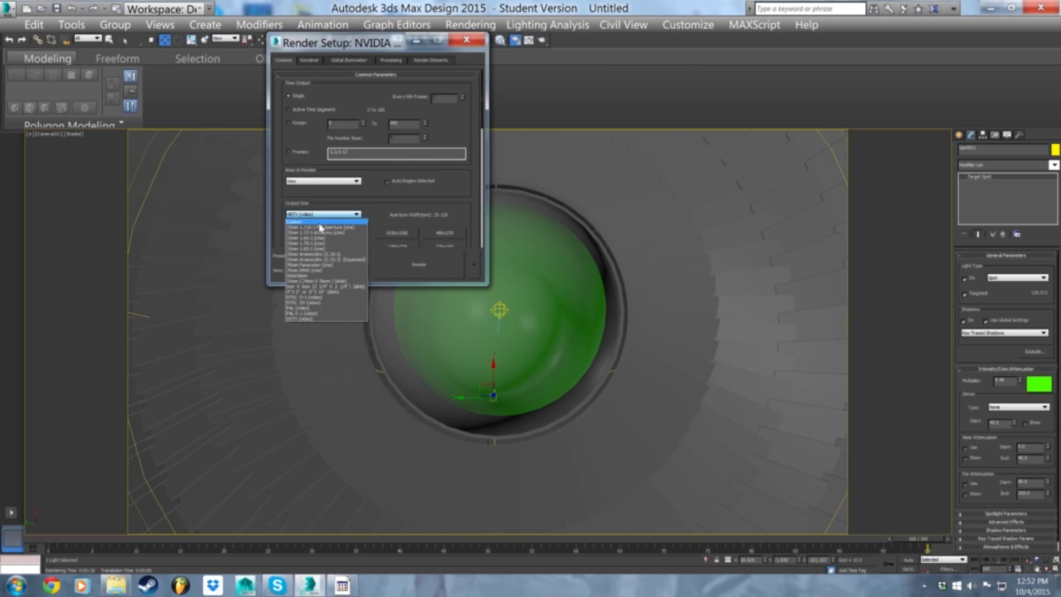
click(320, 222)
click(419, 264)
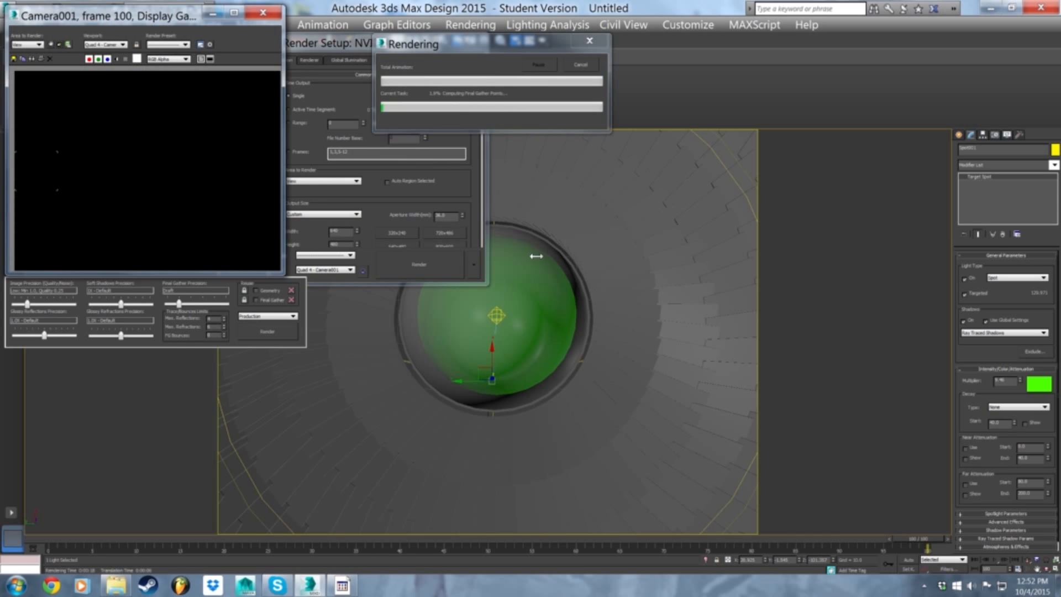
drag(140, 15, 493, 151)
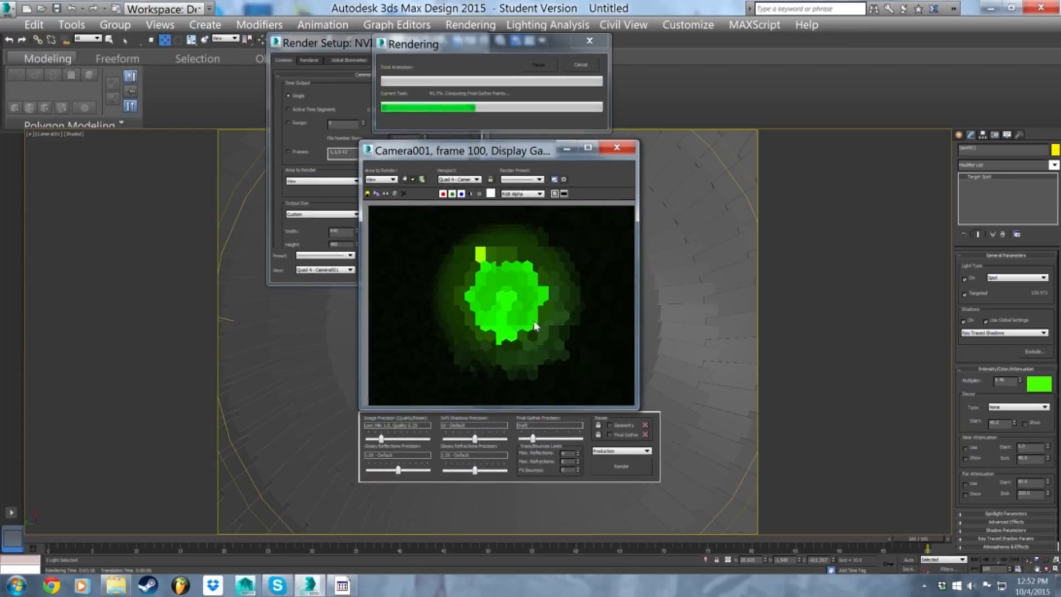
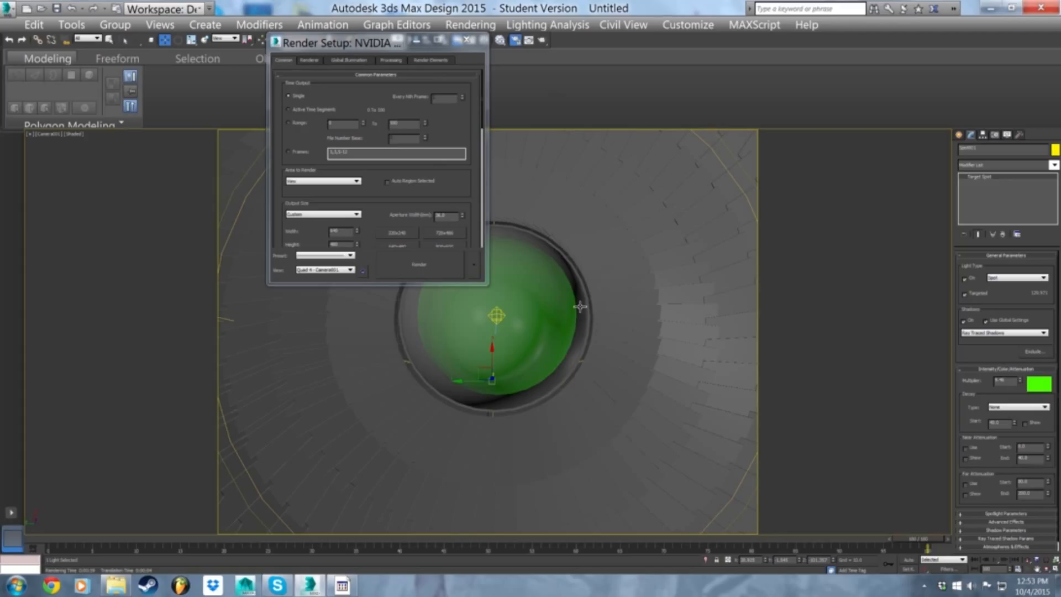
- Select the shell around the green sphere and duplicate the green glass material in the Slate Material Editor for editing
click(584, 334)
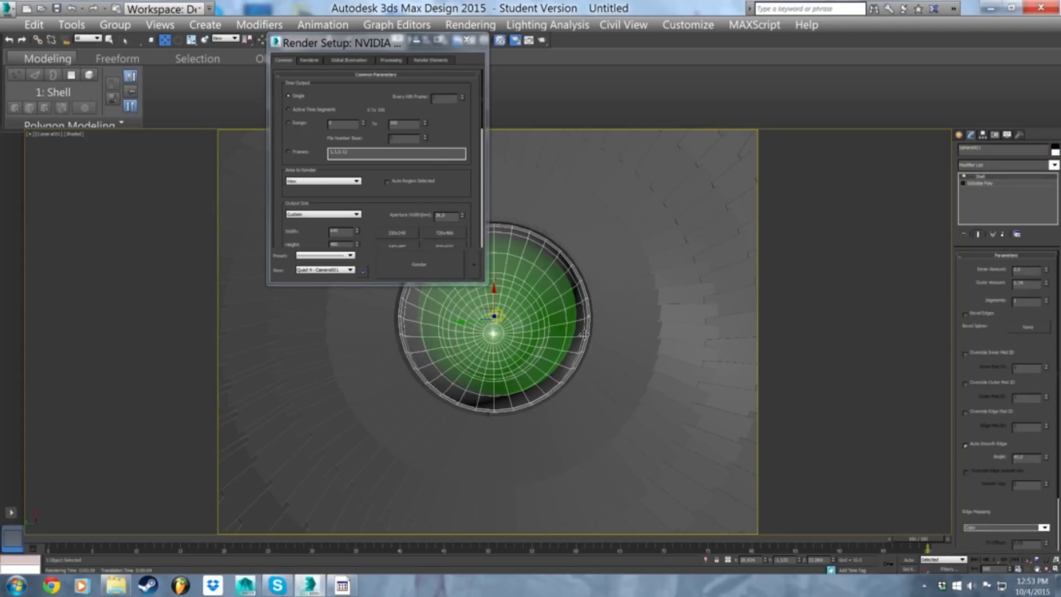
key(m)
drag(237, 138, 366, 111)
mouse_move(328, 349)
shift+mouse_down()
mouse_move(248, 340)
mouse_move(248, 348)
shift+mouse_up()
double_click(249, 349)
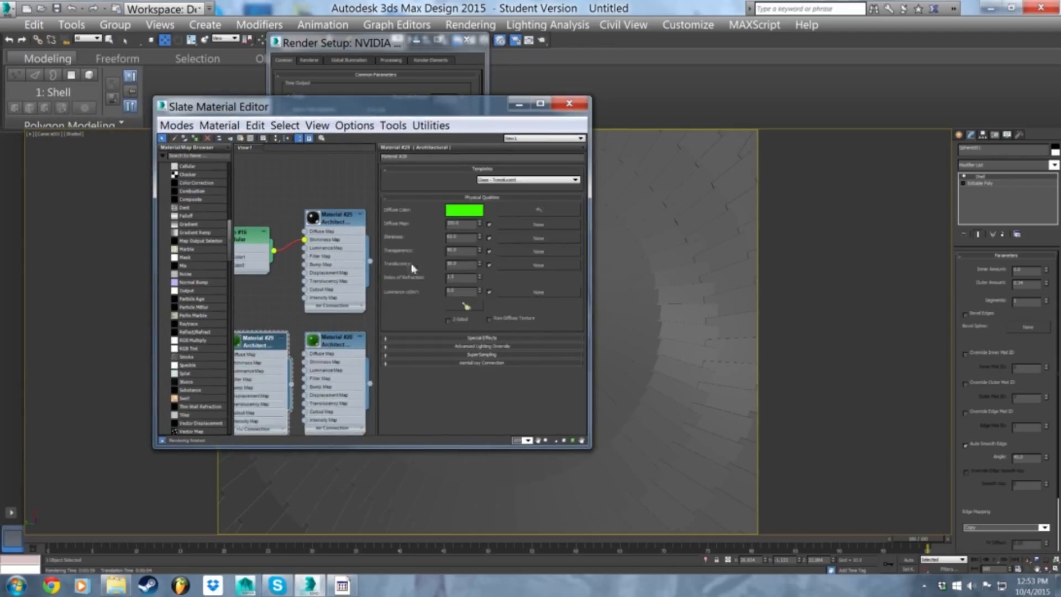
- Change the duplicated translucent glass material's diffuse color to a near-black grey
click(461, 213)
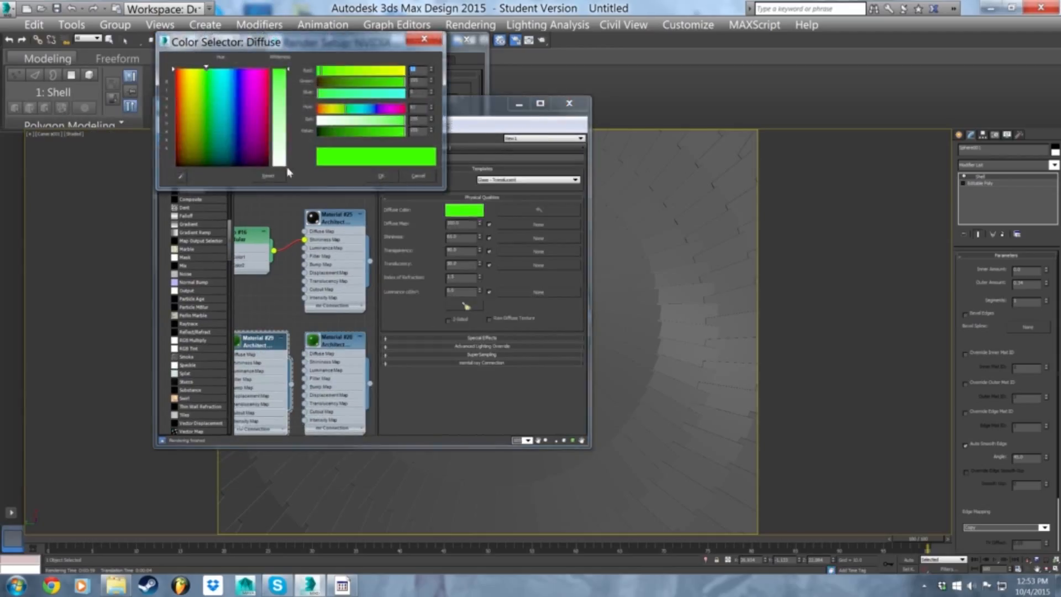
drag(278, 86, 276, 67)
drag(243, 144, 236, 167)
drag(287, 83, 287, 72)
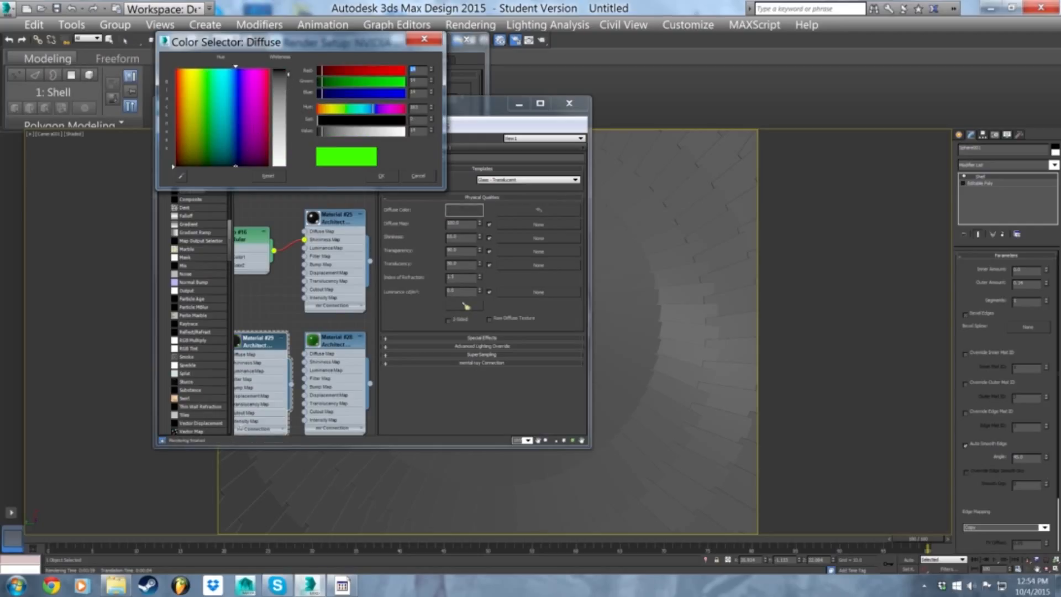
click(378, 175)
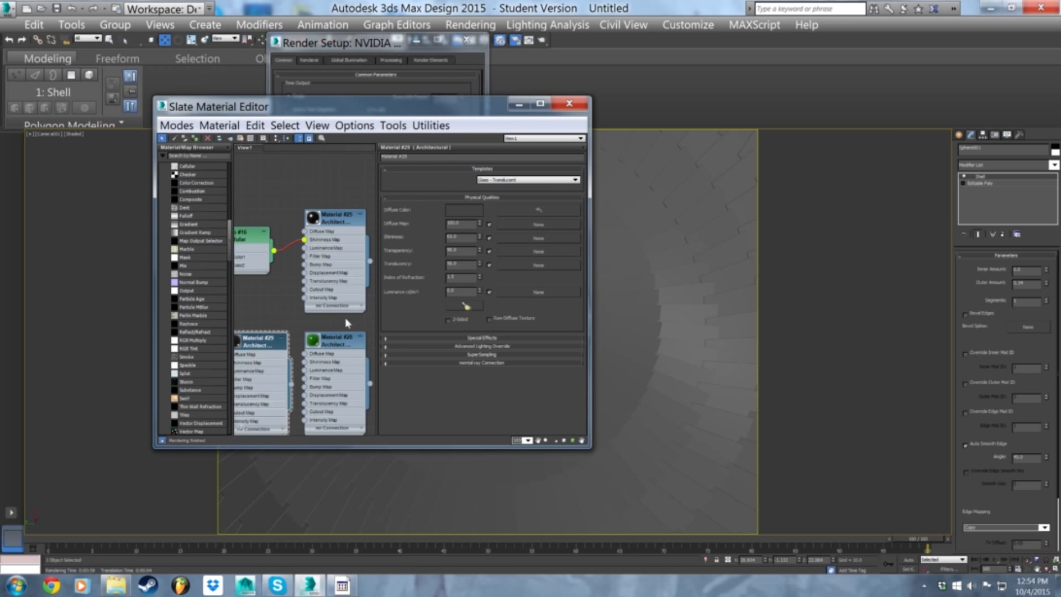
- Assign the dark translucent glass material to the shell around the sphere, and close the material editor and render setup
drag(319, 108, 725, 125)
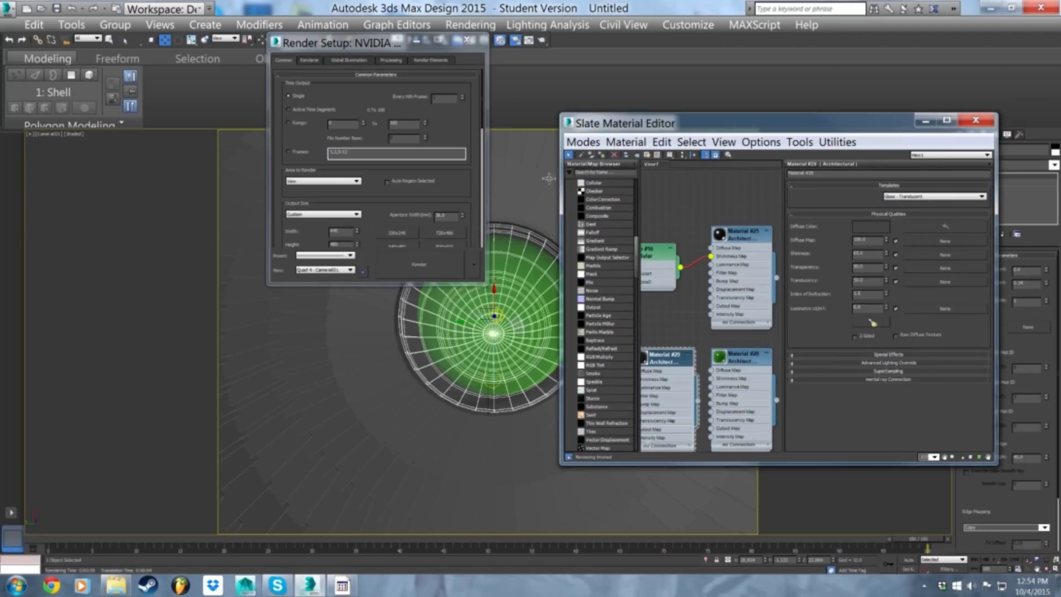
click(530, 398)
click(672, 359)
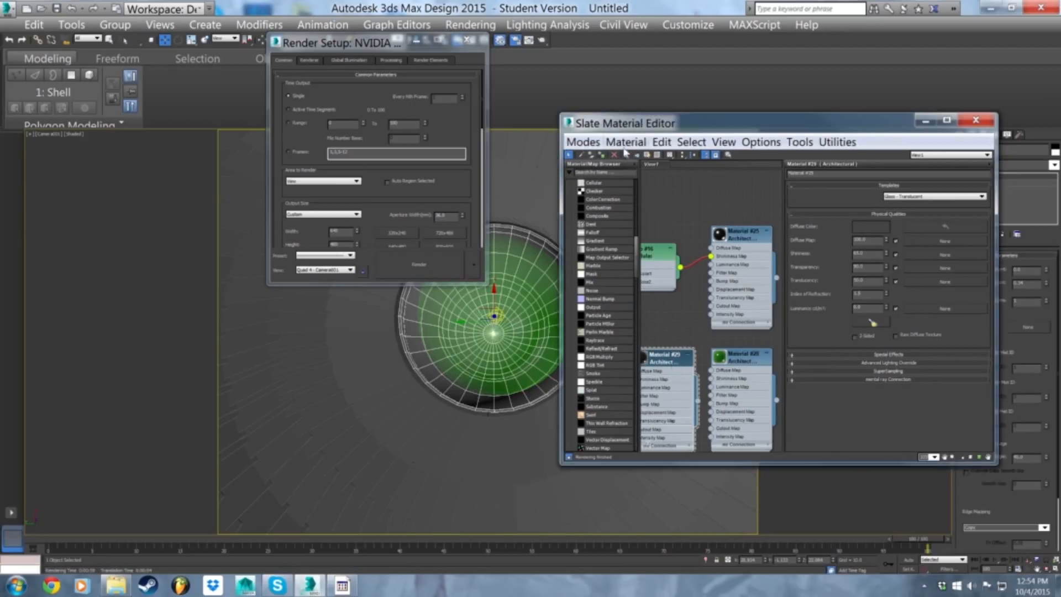
click(601, 156)
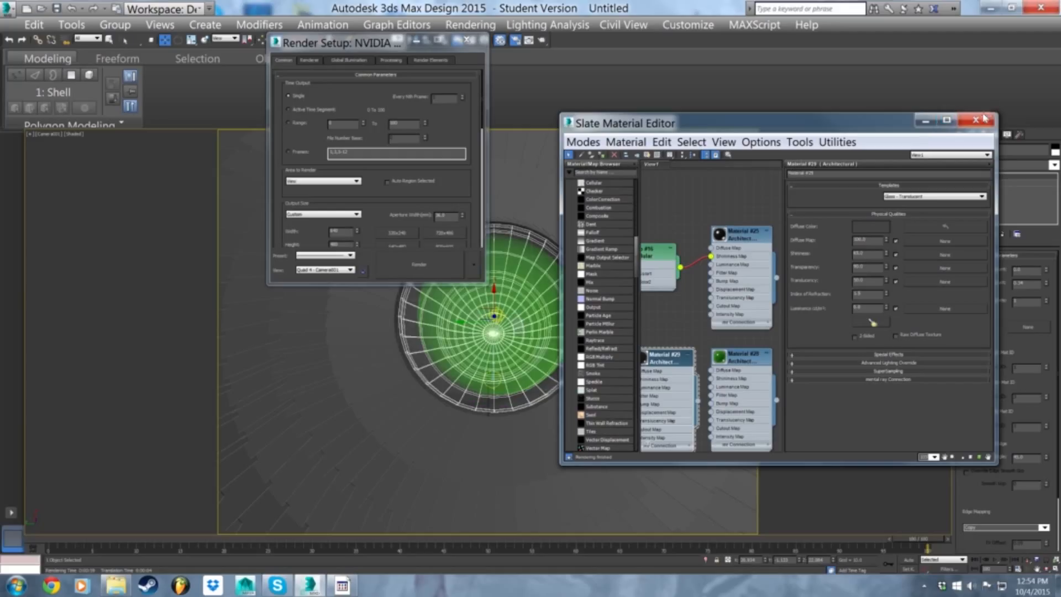
click(976, 120)
click(475, 42)
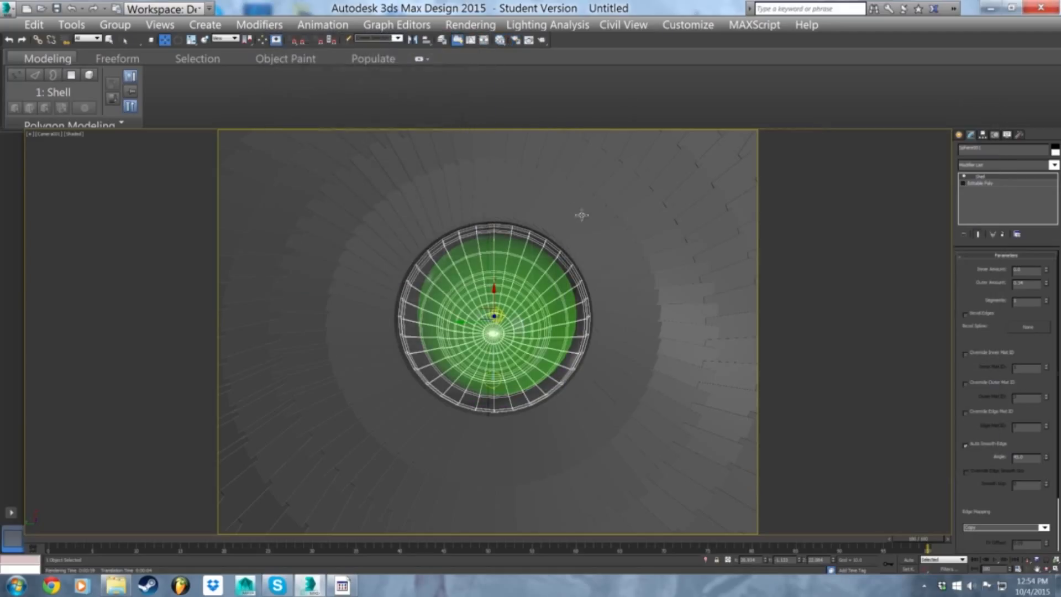
- Test-render the camera view to check the dark glass shell around the sphere
key(p)
alt+middle_drag(596, 343, 575, 400)
key(c)
key(shift+q)
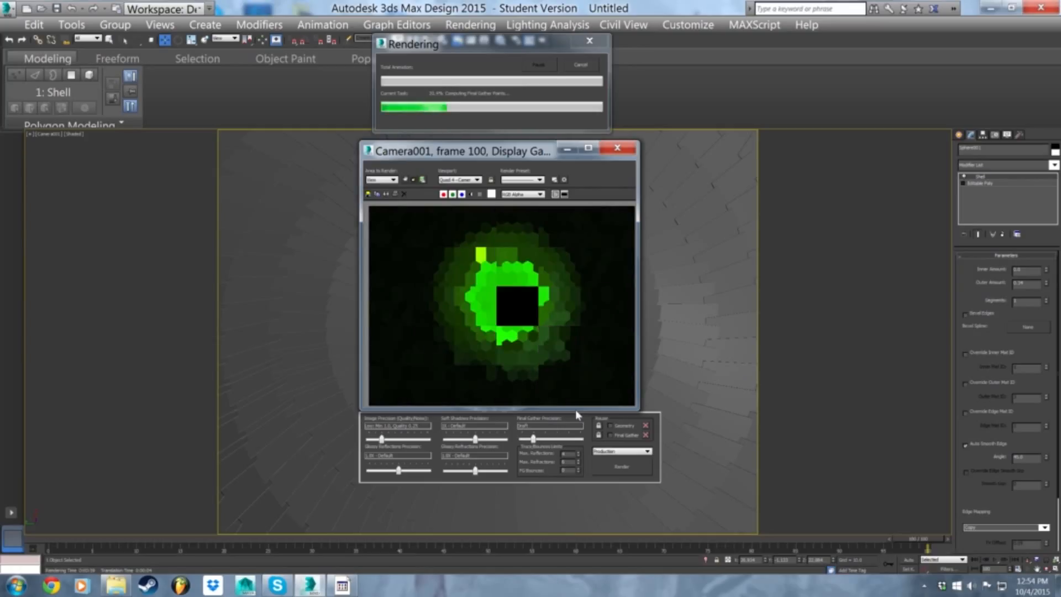
click(617, 149)
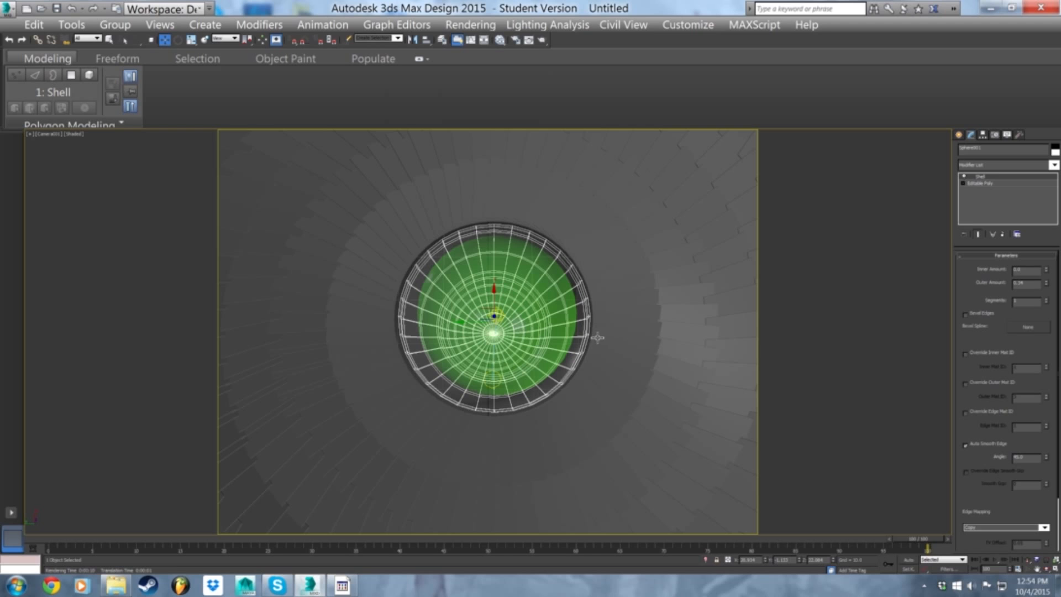
key(p)
scroll(597, 338, down, 3)
alt+middle_drag(562, 401, 566, 183)
click(535, 491)
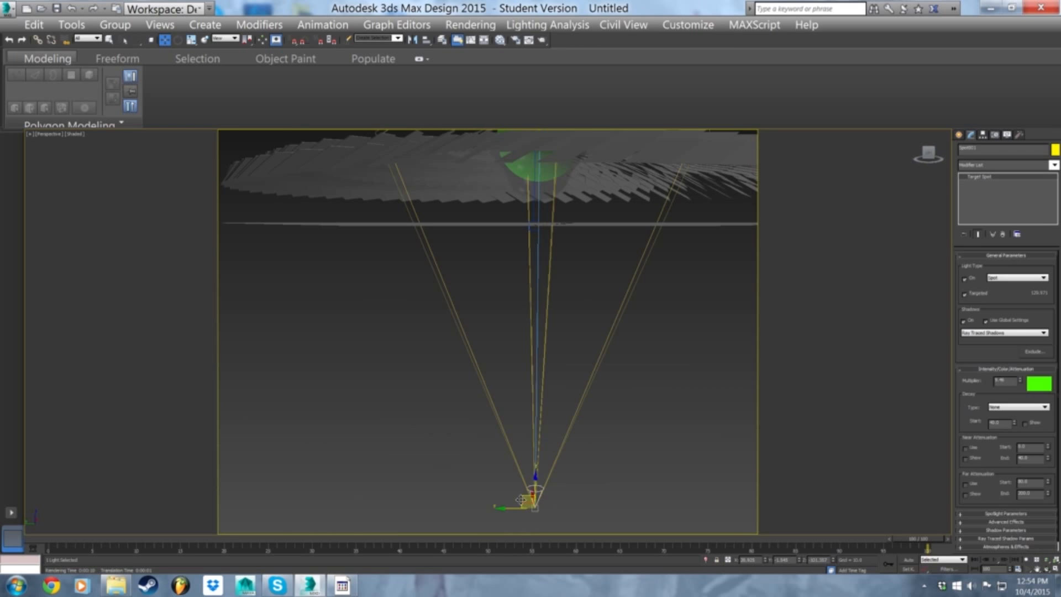
mouse_move(535, 477)
shift+mouse_down()
mouse_move(575, 121)
mouse_move(561, 509)
shift+mouse_up()
click(575, 347)
alt+middle_drag(590, 289, 604, 384)
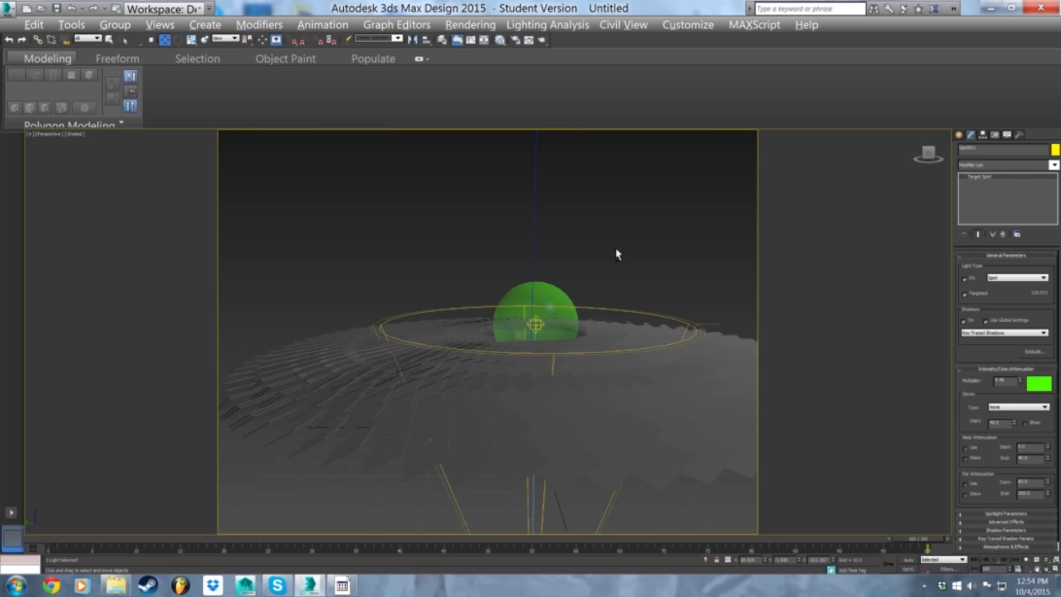
- Clone the spotlight below the disc as a single Copy placed directly above the green sphere
click(575, 511)
middle_drag(575, 511, 510, 217)
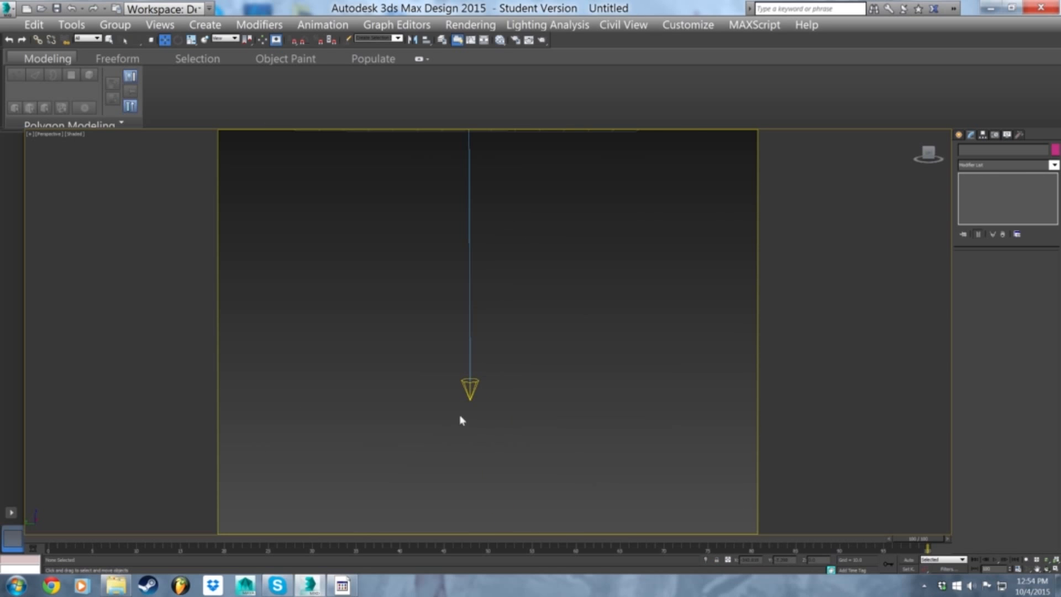
click(471, 388)
middle_drag(511, 330, 533, 475)
mouse_move(495, 512)
shift+mouse_down()
mouse_move(510, 2)
mouse_move(511, 30)
shift+mouse_up()
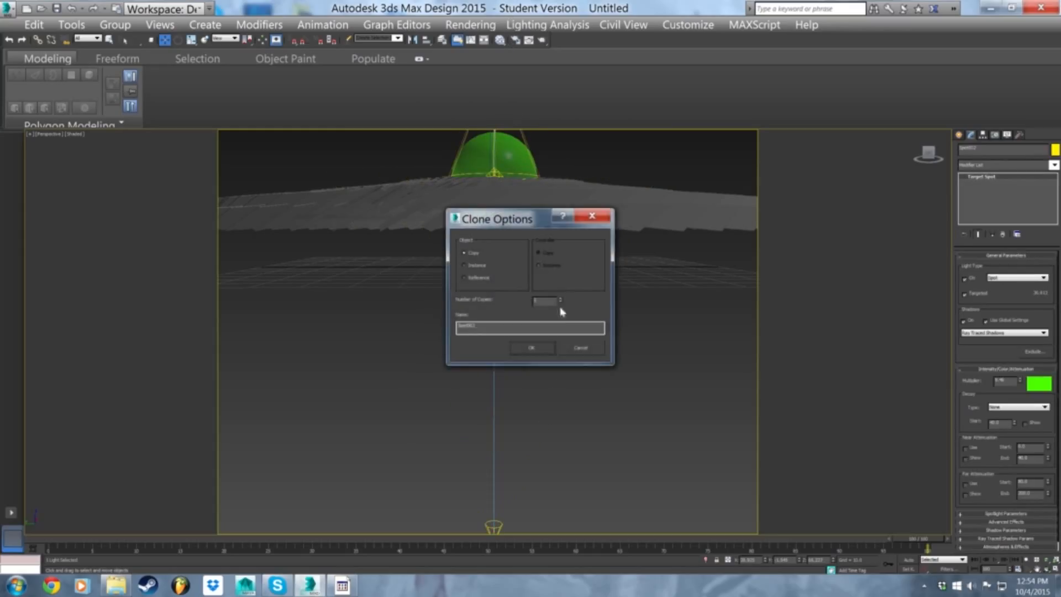
click(550, 345)
- Raise the copied spotlight to about the height of the overhead Omni light, shining down on the sphere
middle_drag(564, 253, 569, 431)
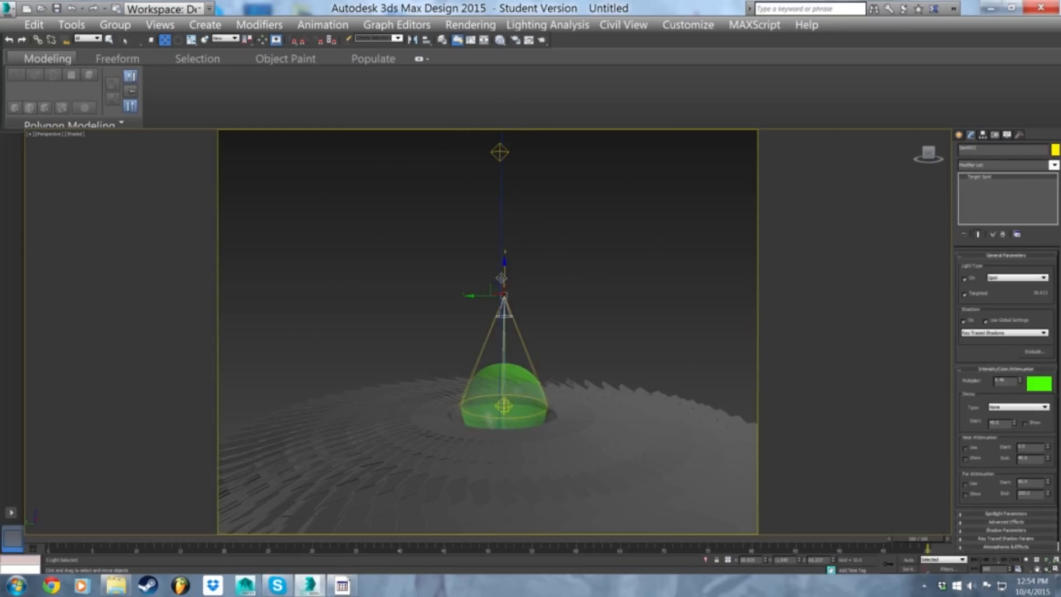
drag(518, 151, 519, 49)
middle_drag(555, 213, 550, 373)
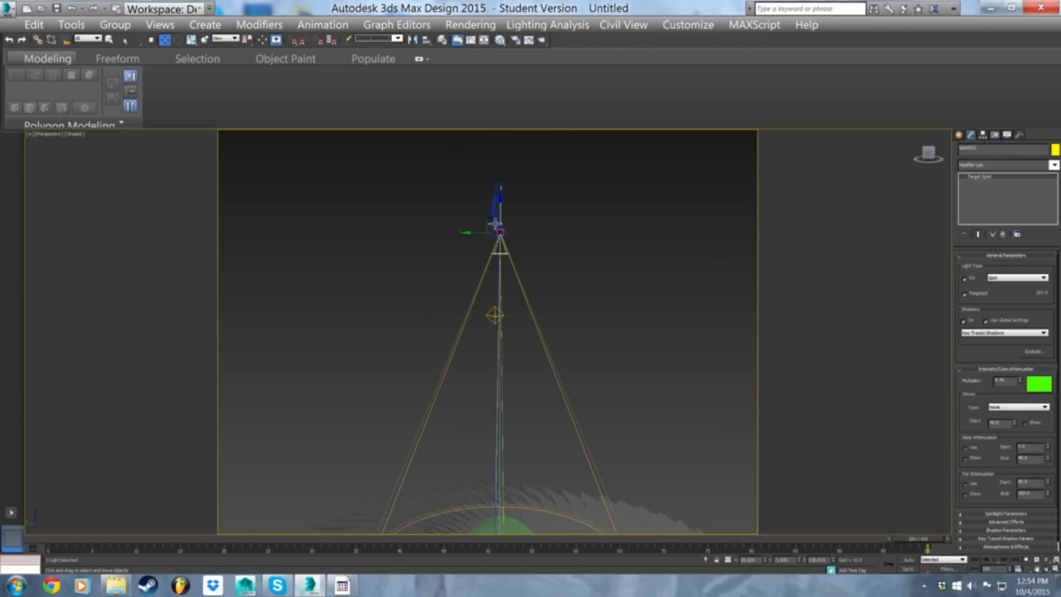
drag(504, 224, 501, 287)
click(1036, 387)
drag(279, 100, 280, 138)
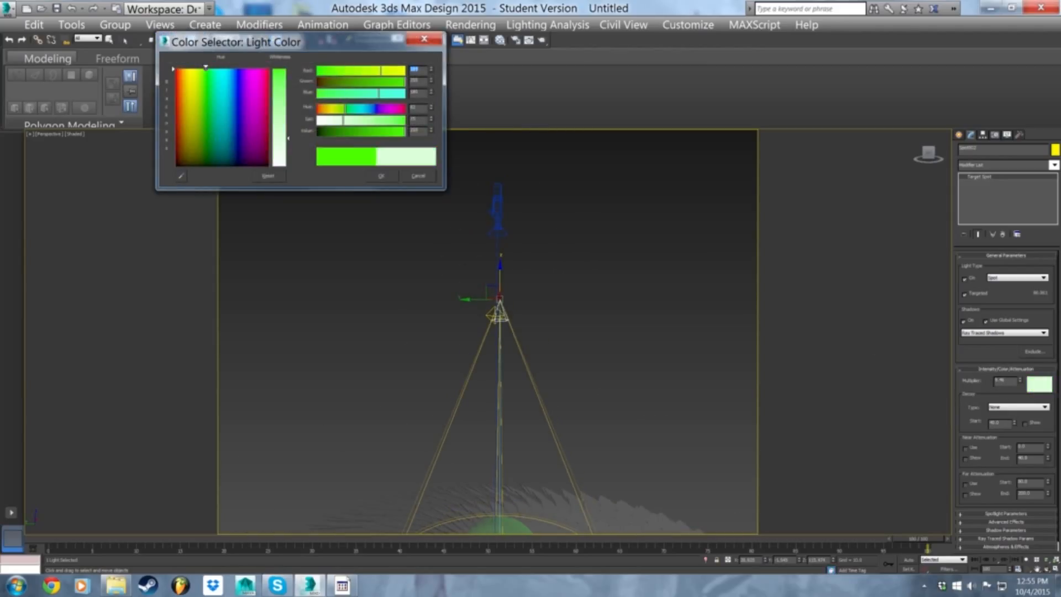
click(408, 177)
- Inspect the settings of the overhead and lower spotlights, including the overhead spotlight's light color
middle_drag(522, 456, 525, 320)
click(489, 178)
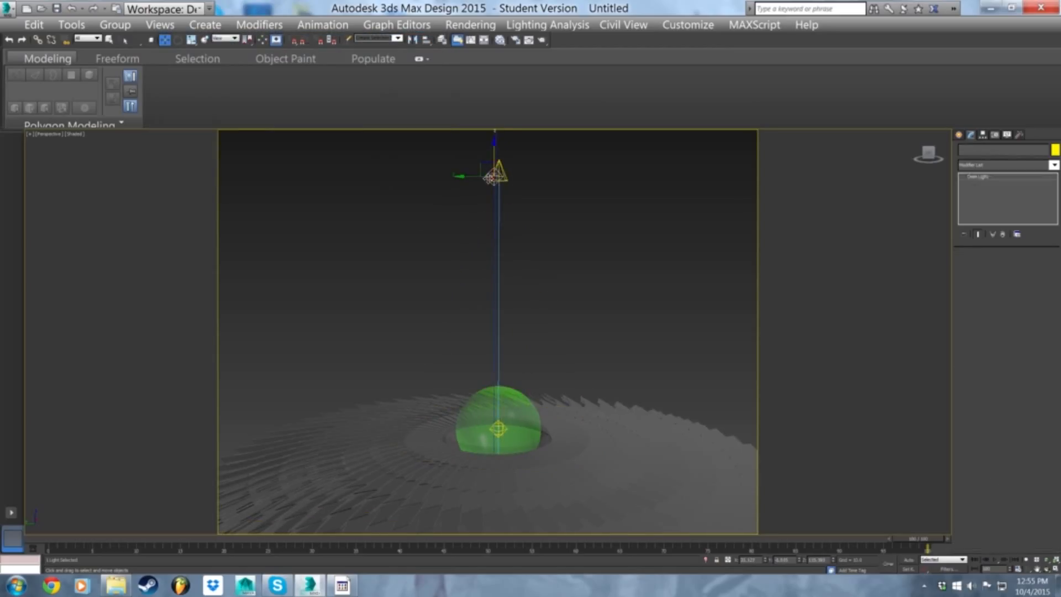
click(509, 179)
click(505, 177)
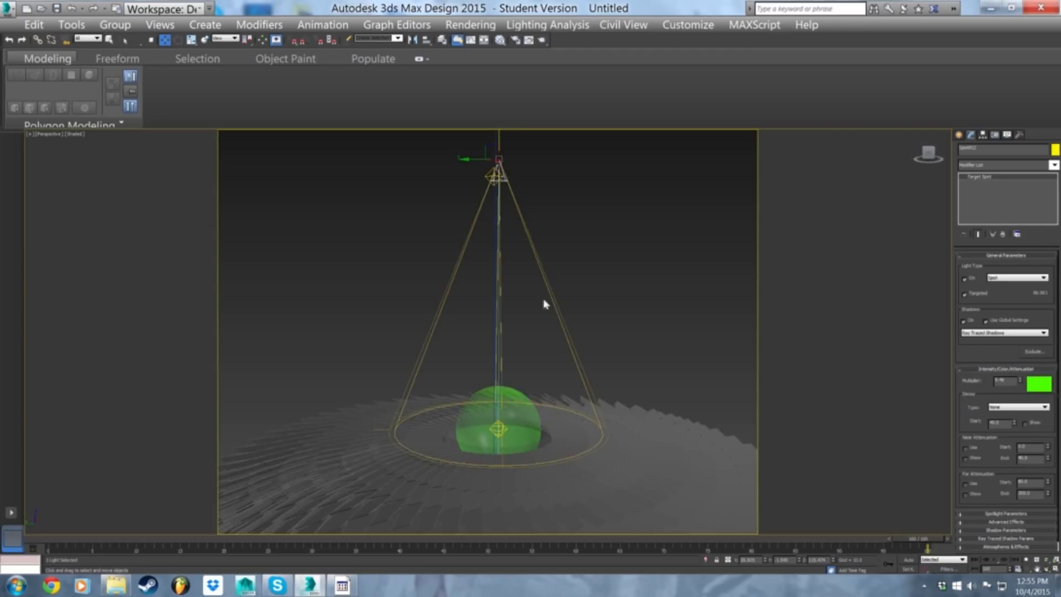
middle_drag(557, 453, 545, 154)
click(483, 452)
middle_drag(535, 266, 552, 404)
middle_drag(520, 183, 526, 343)
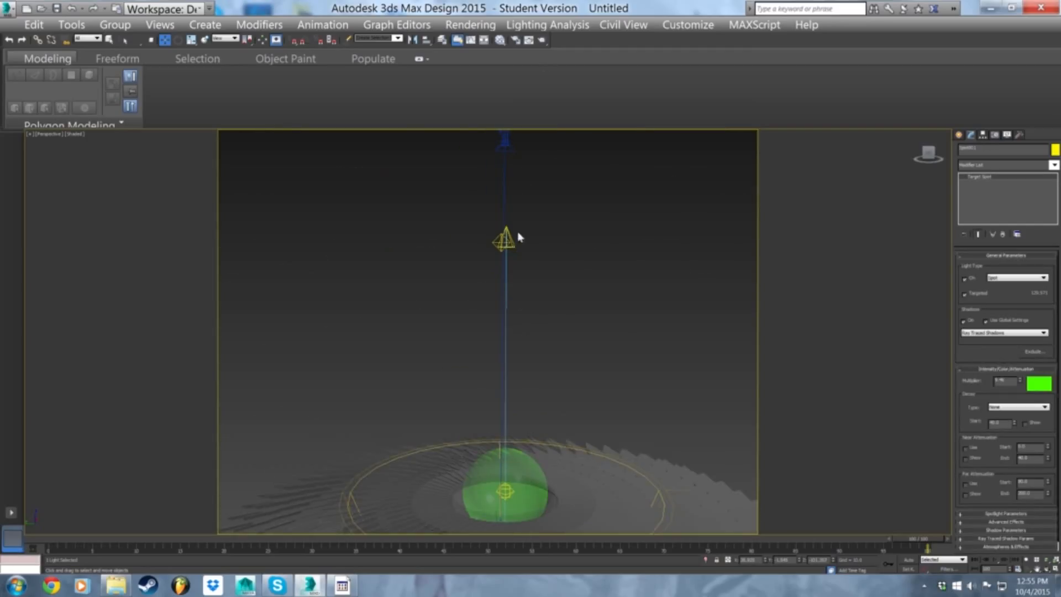
click(512, 242)
click(509, 246)
click(1037, 390)
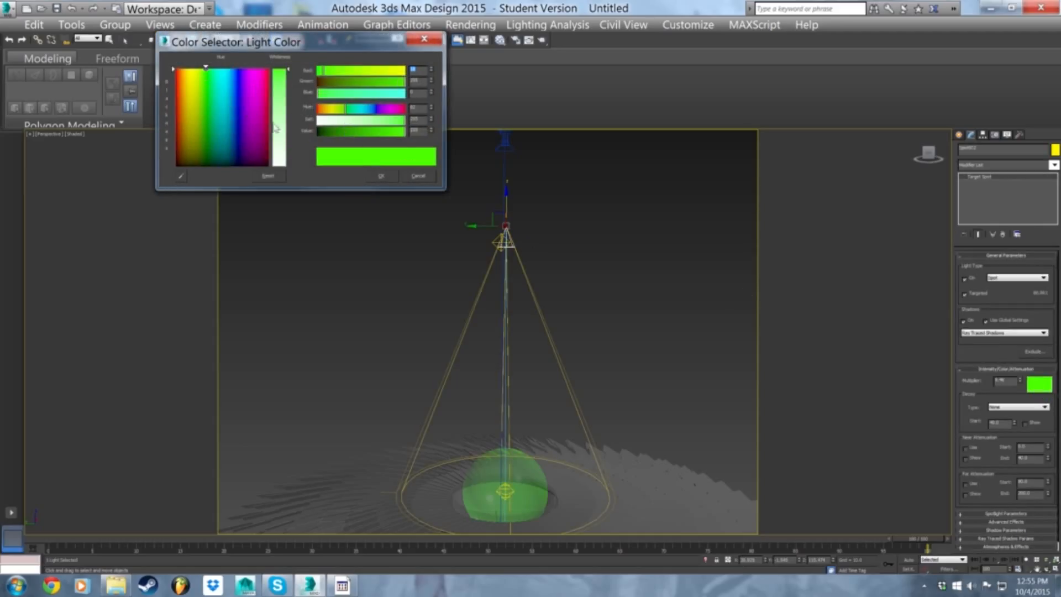
click(377, 178)
- Select the spotlight below the disc and render the camera view with both spotlights on
middle_drag(544, 379, 522, 185)
middle_drag(575, 409, 550, 138)
click(454, 418)
key(c)
key(shift+q)
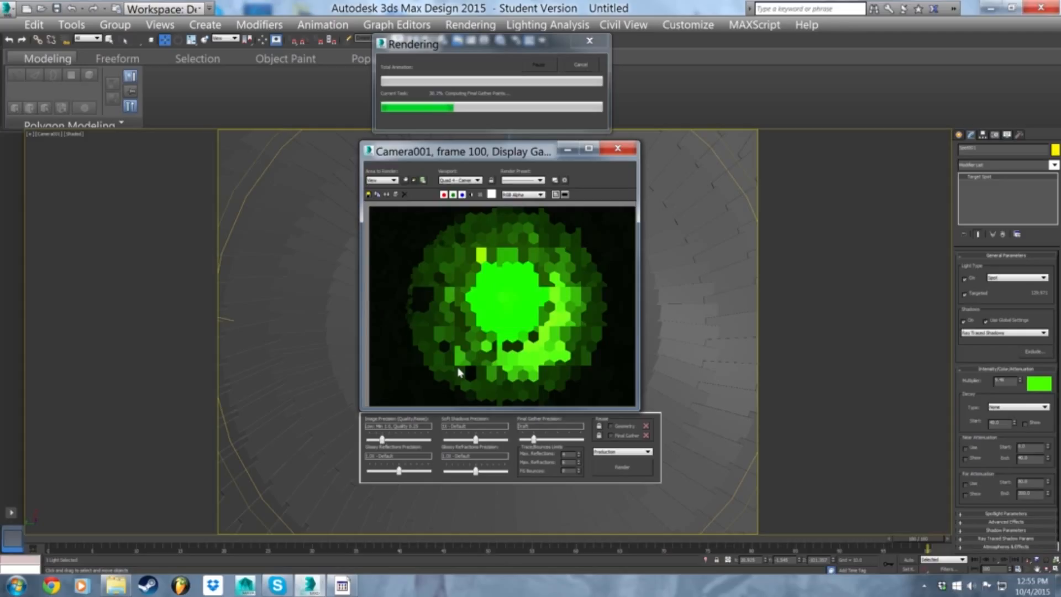
- Stop the running render and set the multiplier of the spotlight below the disc to 0.8
click(620, 149)
click(581, 70)
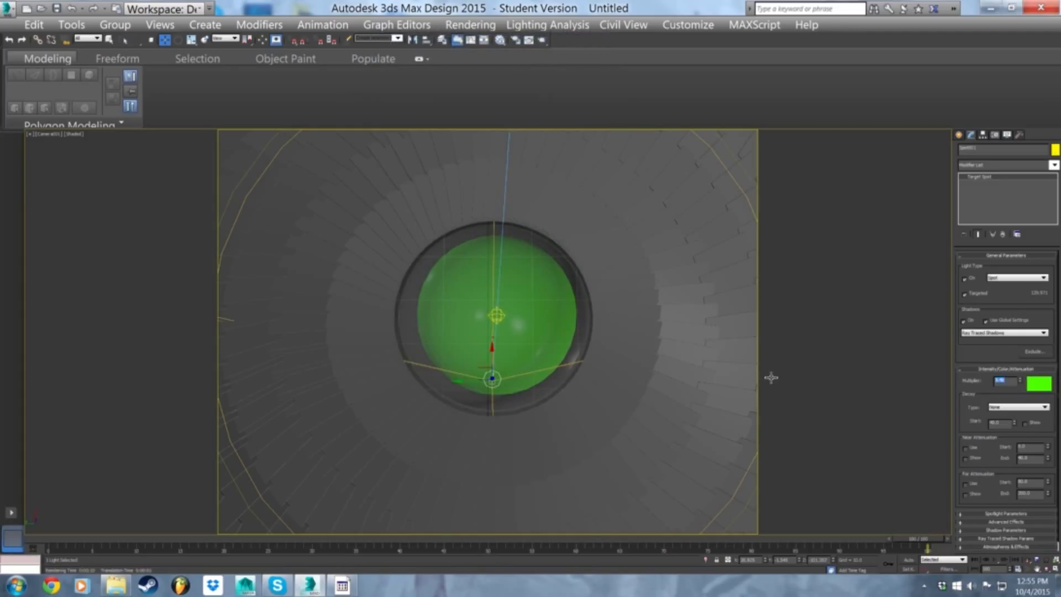
text(.8)
click(668, 411)
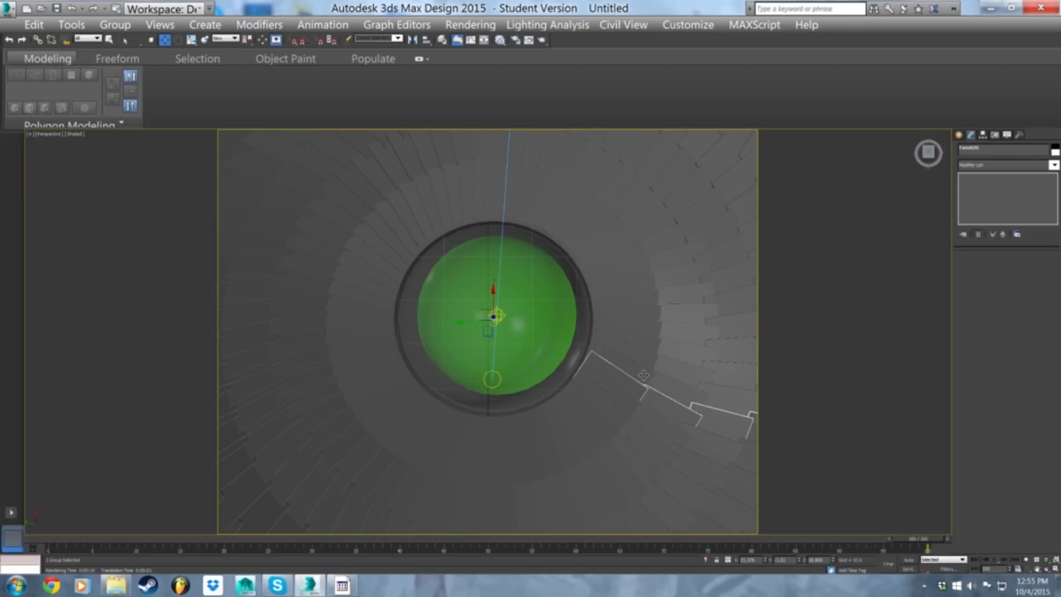
- Raise the overhead spotlight much farther above the green sphere and return to the camera view
key(p)
click(610, 276)
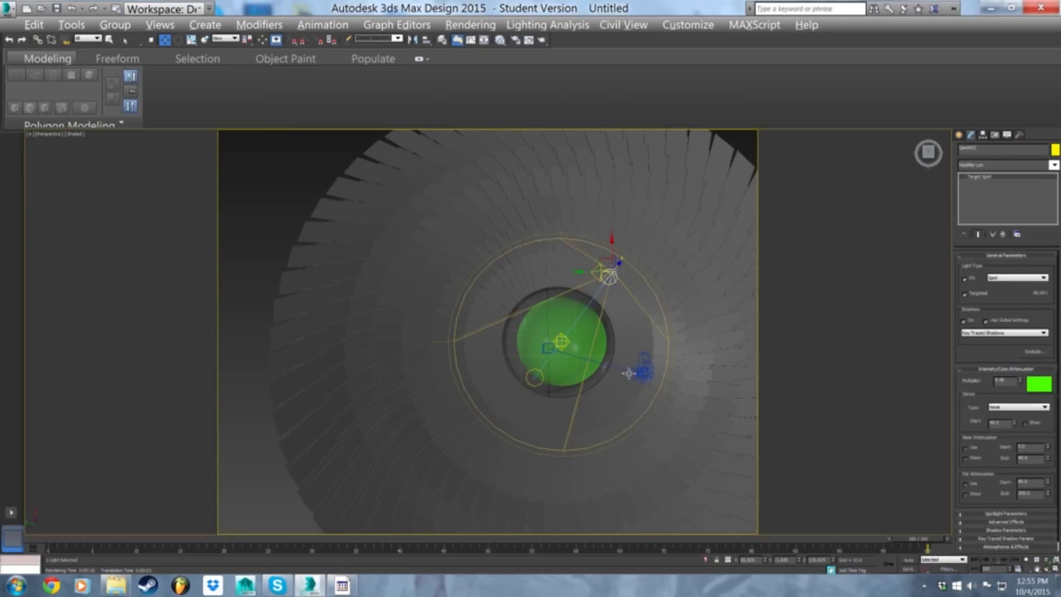
drag(610, 276, 607, 220)
drag(625, 170, 818, 2)
scroll(464, 315, down, 5)
middle_drag(463, 316, 410, 363)
key(c)
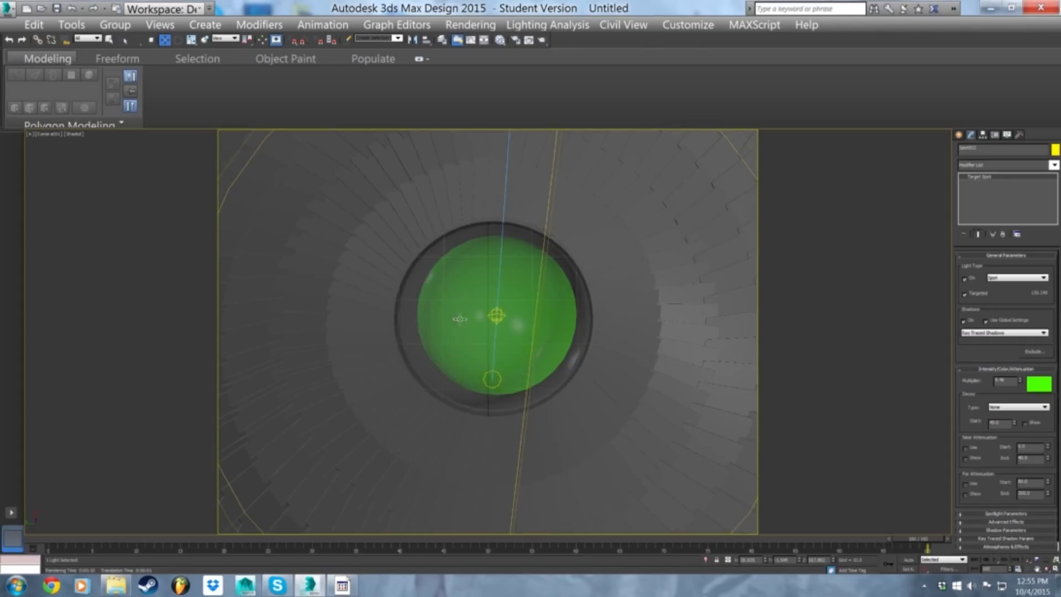
- Test-render the matching perspective view with the raised overhead spotlight and stop the render early
key(p)
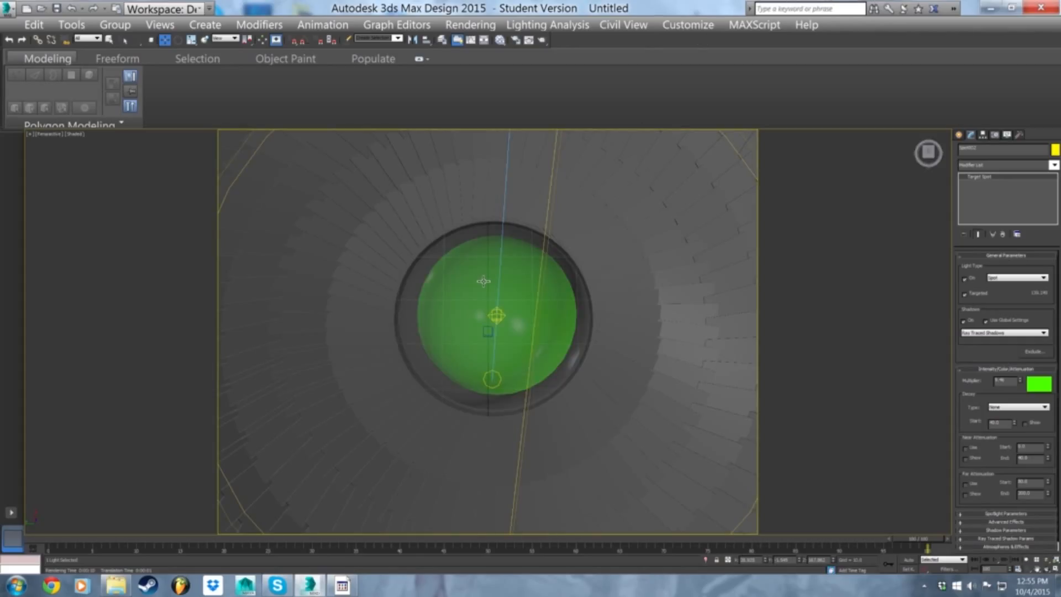
key(shift+q)
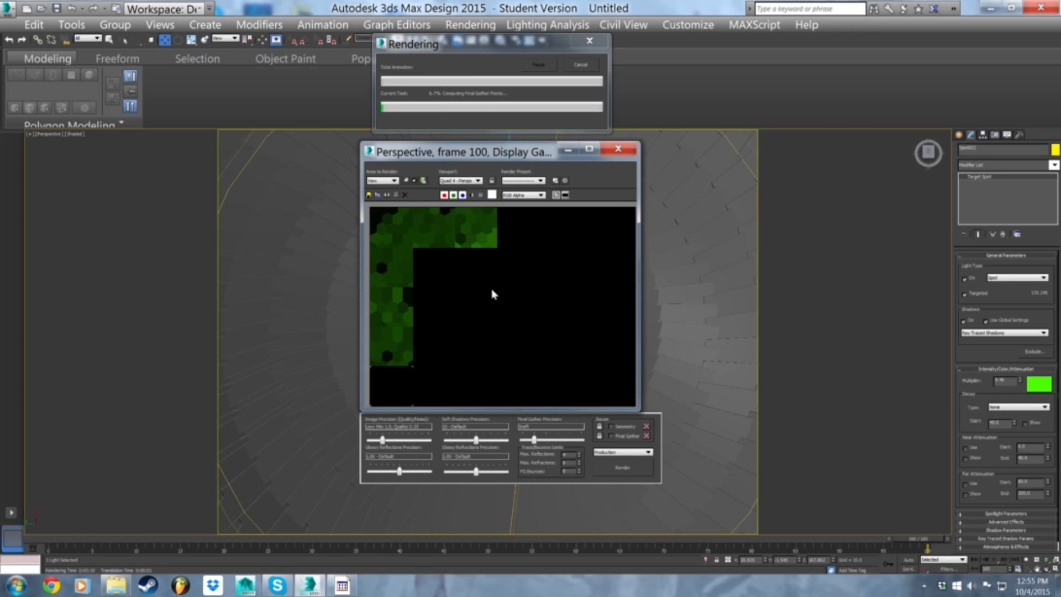
click(617, 148)
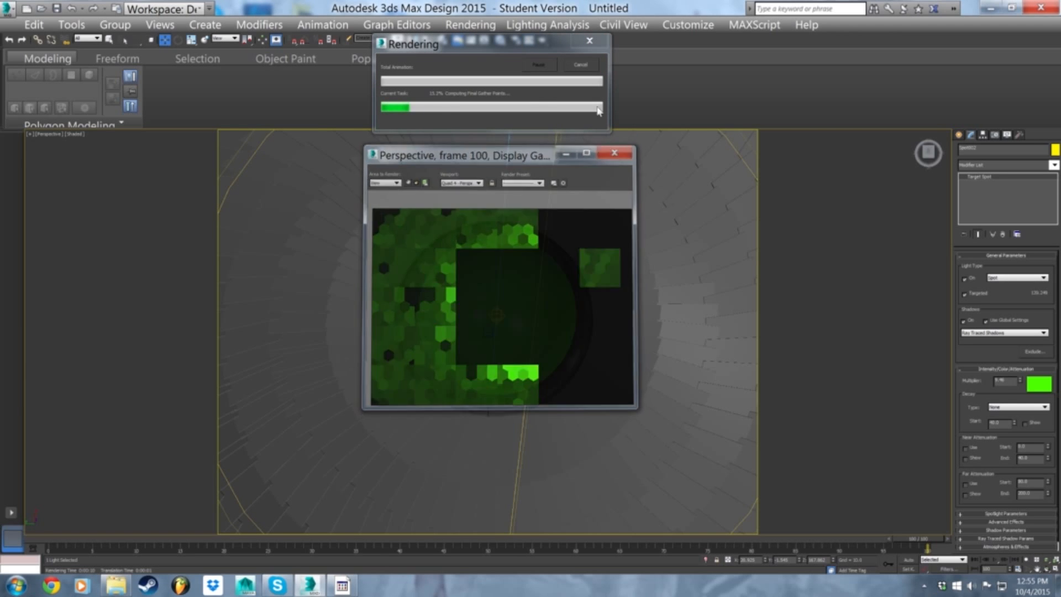
click(589, 70)
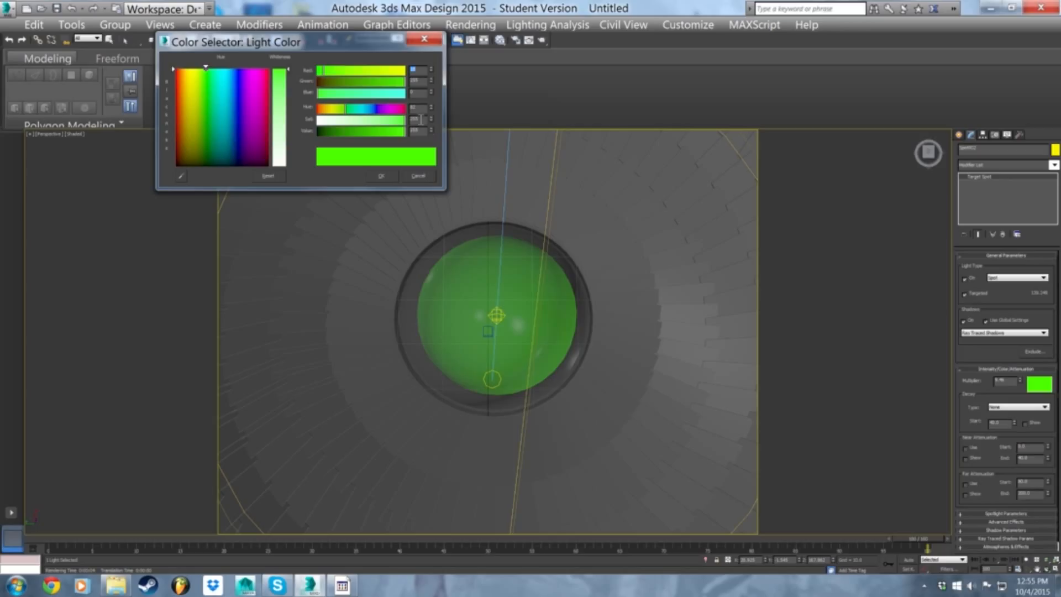
- Change the overhead spotlight's light color to white and check it in a brief test render
click(381, 176)
key(shift+q)
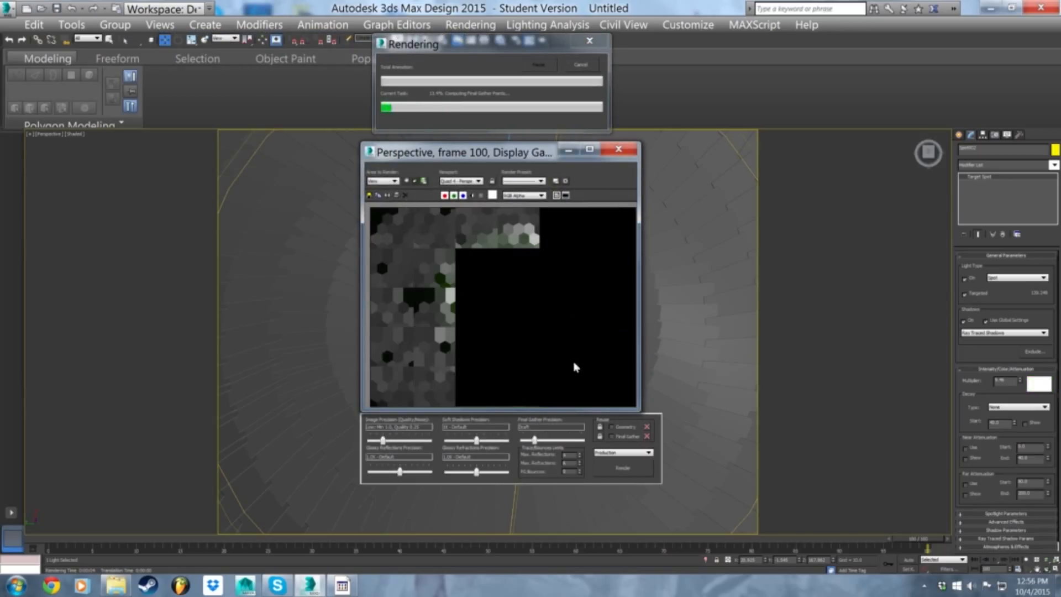
click(619, 149)
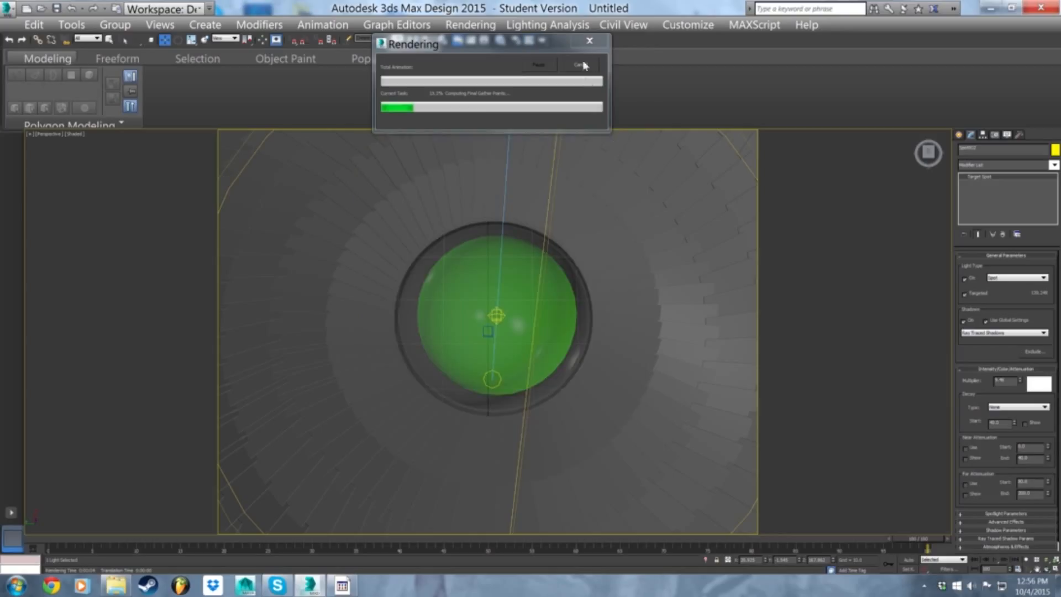
click(581, 66)
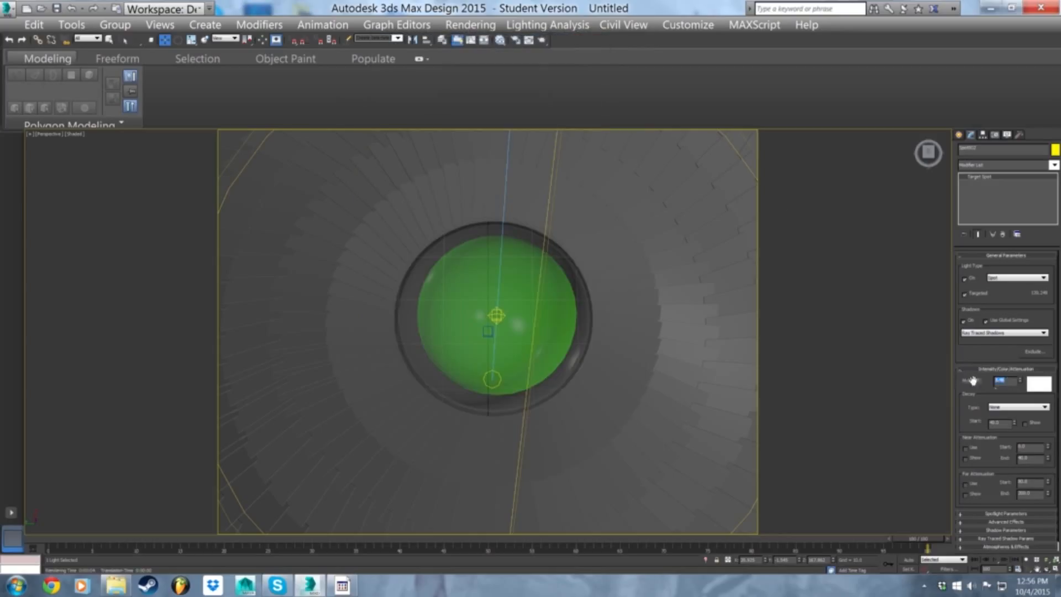
- Set the overhead spotlight's multiplier to 0.5 and test-render the perspective view
text(5)
key(shift+q)
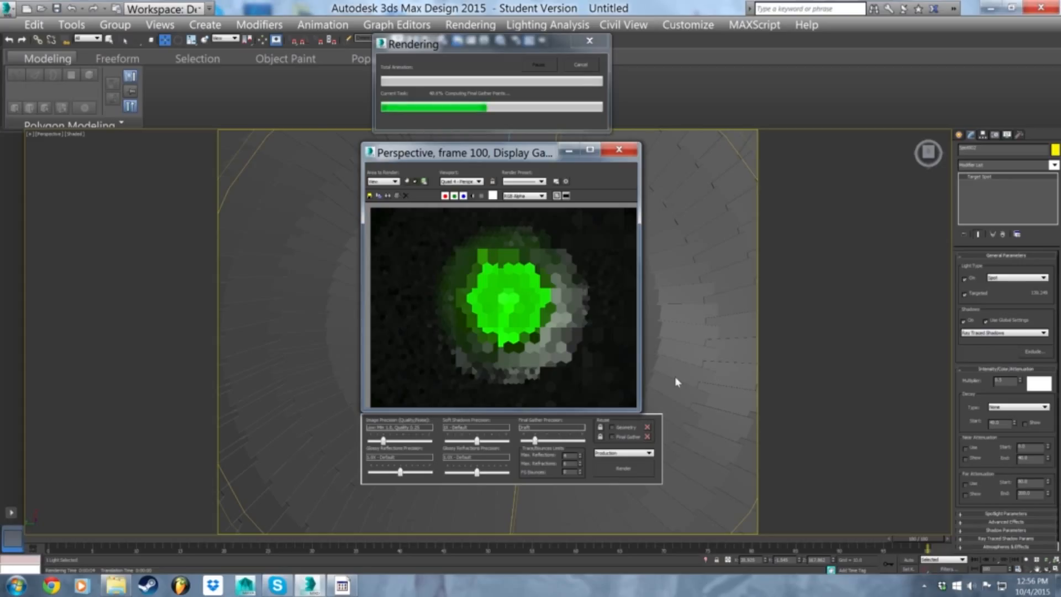
click(619, 149)
- Select the spotlight below the disc and greatly increase its multiplier
scroll(579, 345, down, 3)
alt+middle_drag(579, 345, 568, 310)
click(531, 385)
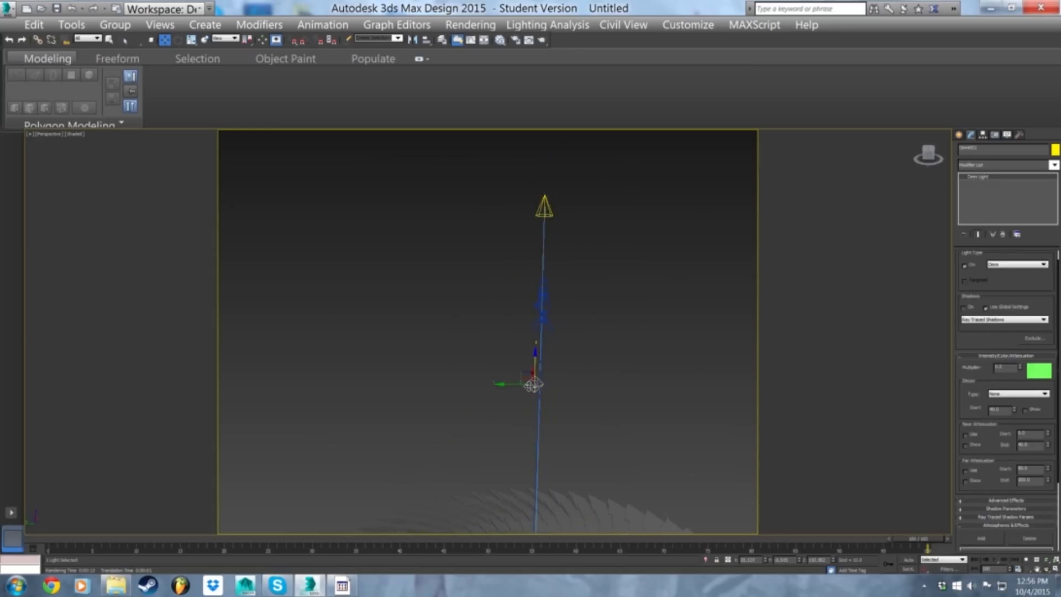
middle_drag(551, 449, 536, 345)
scroll(536, 346, down, 5)
click(522, 371)
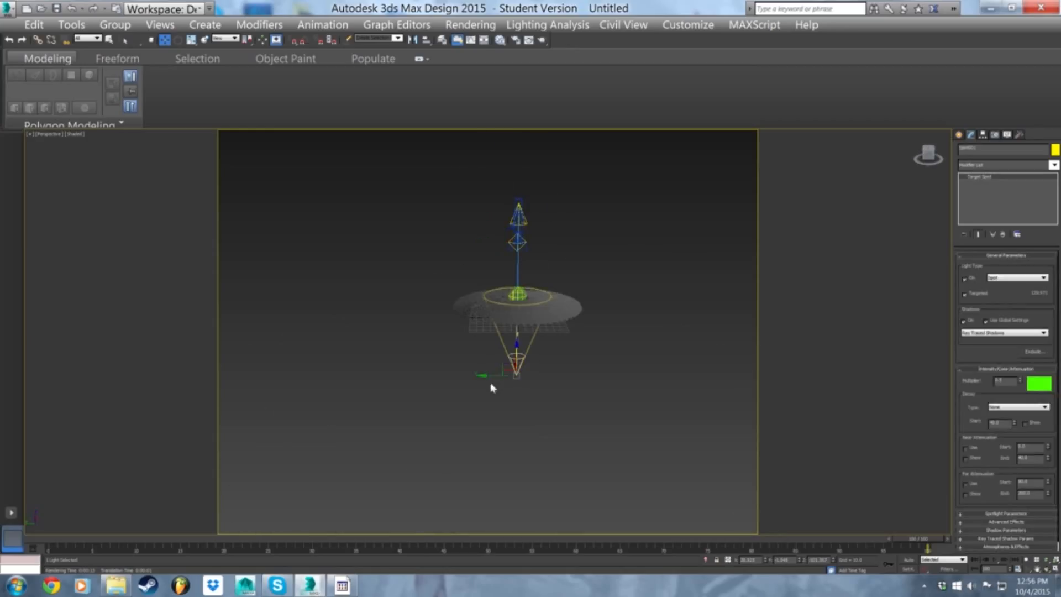
click(534, 221)
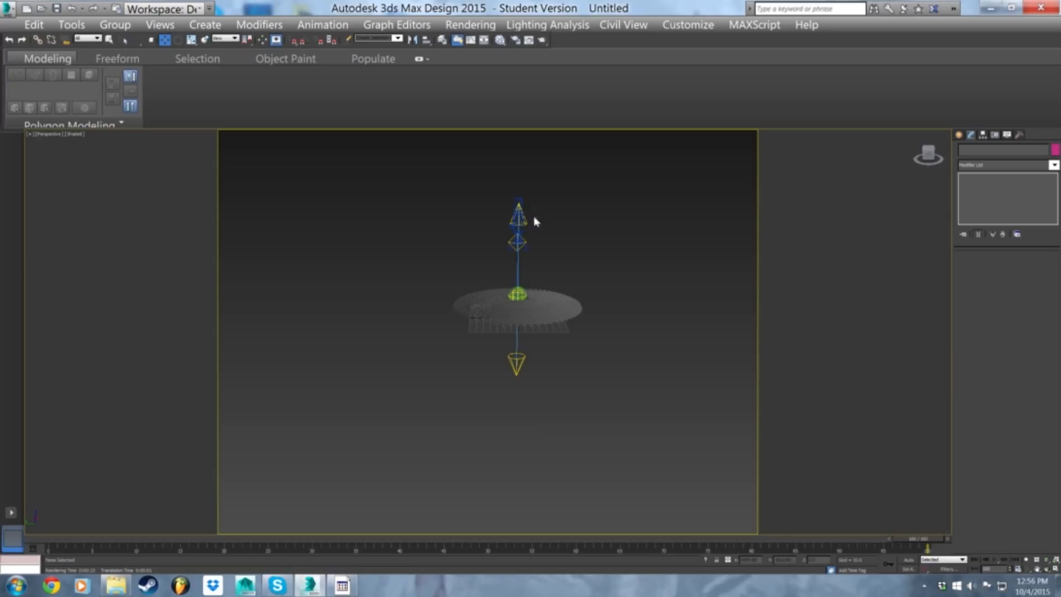
click(533, 352)
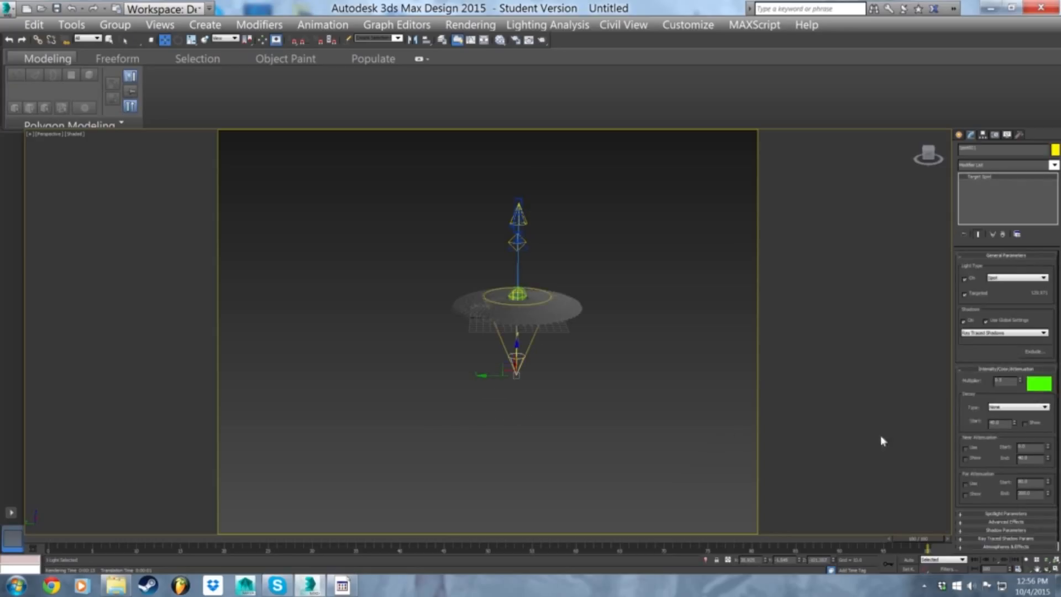
drag(1021, 381, 962, 419)
- Add a new Volume Light atmosphere effect to the spotlight below the disc
middle_drag(543, 212, 561, 262)
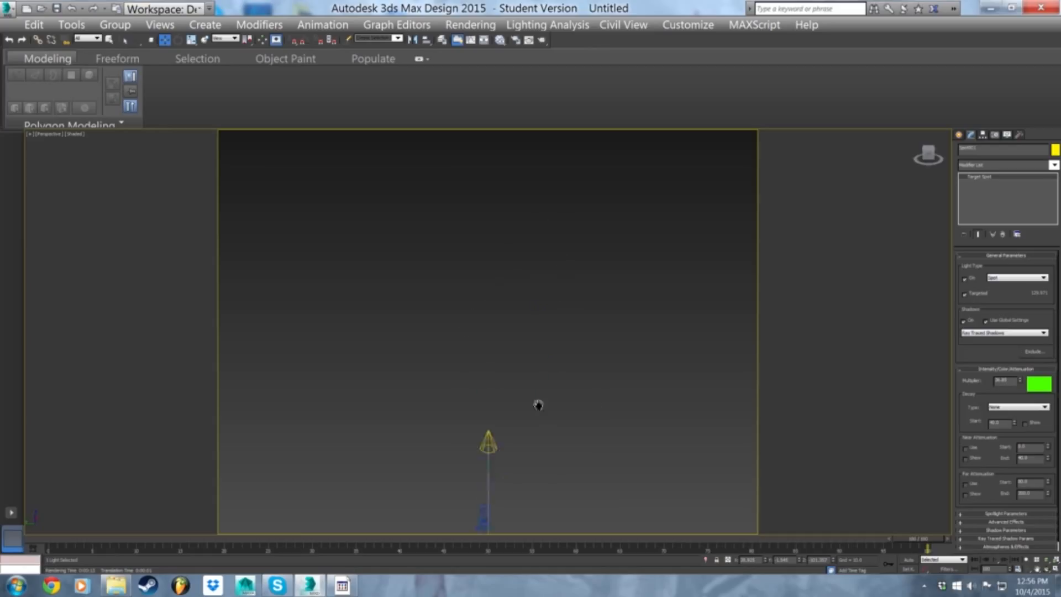
middle_drag(540, 422, 720, 448)
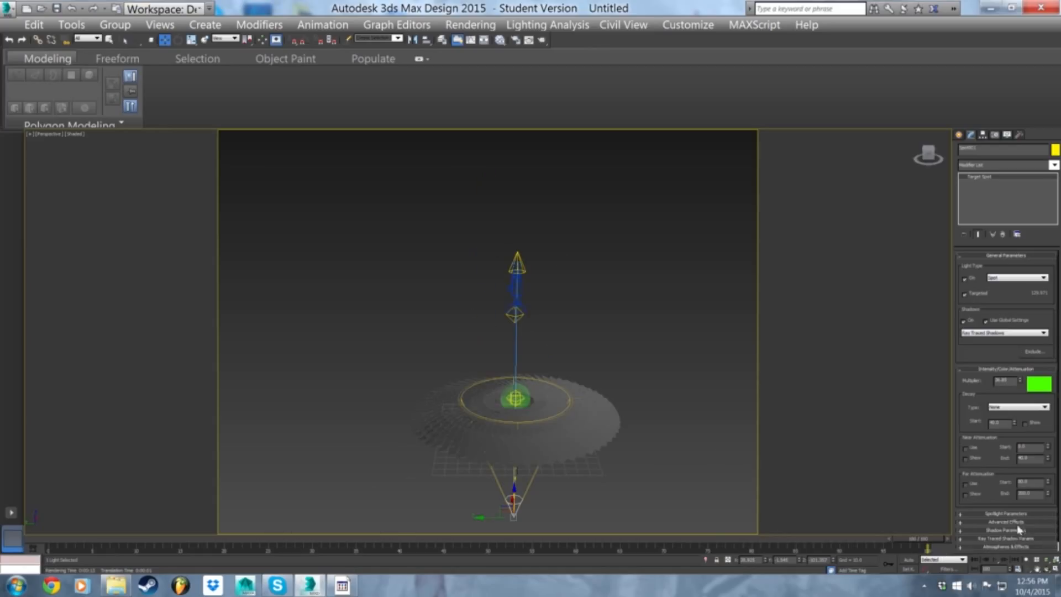
click(1015, 546)
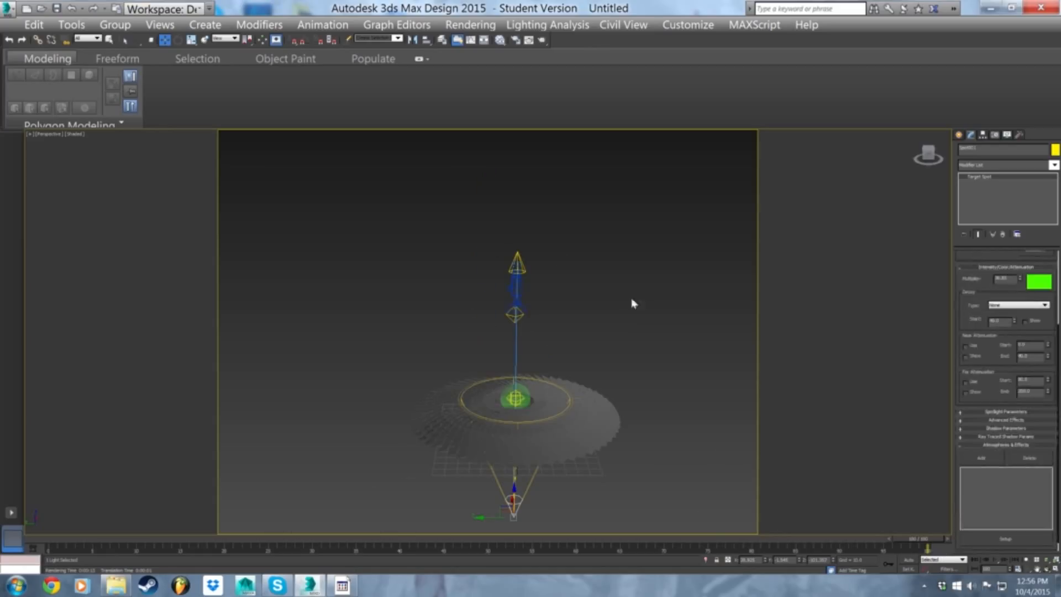
click(988, 462)
click(474, 236)
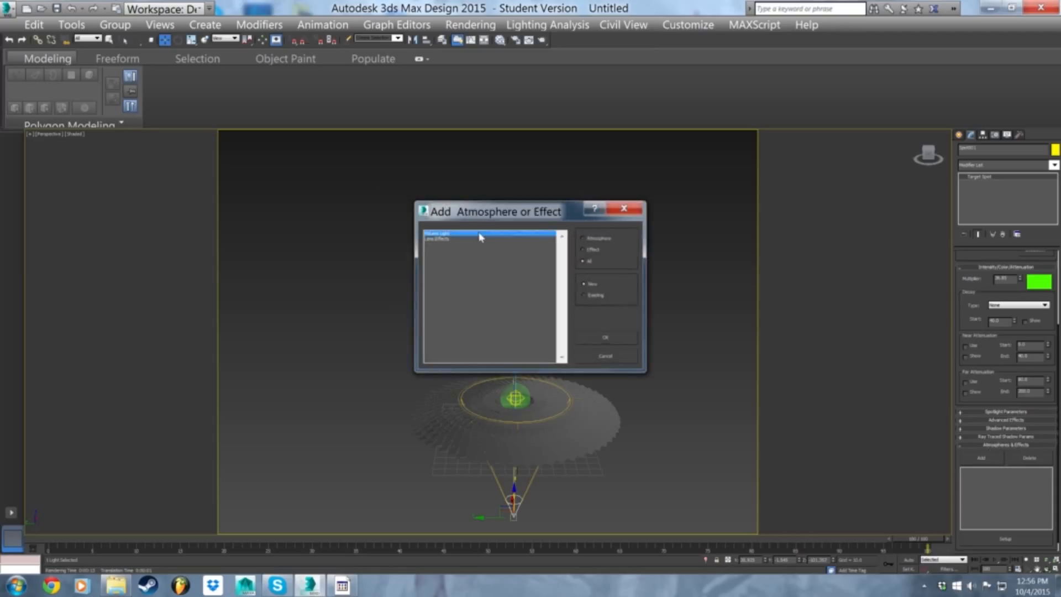
click(606, 335)
- Examine the overhead spotlight's parameters and briefly test-render the camera view with the volume light active
click(524, 270)
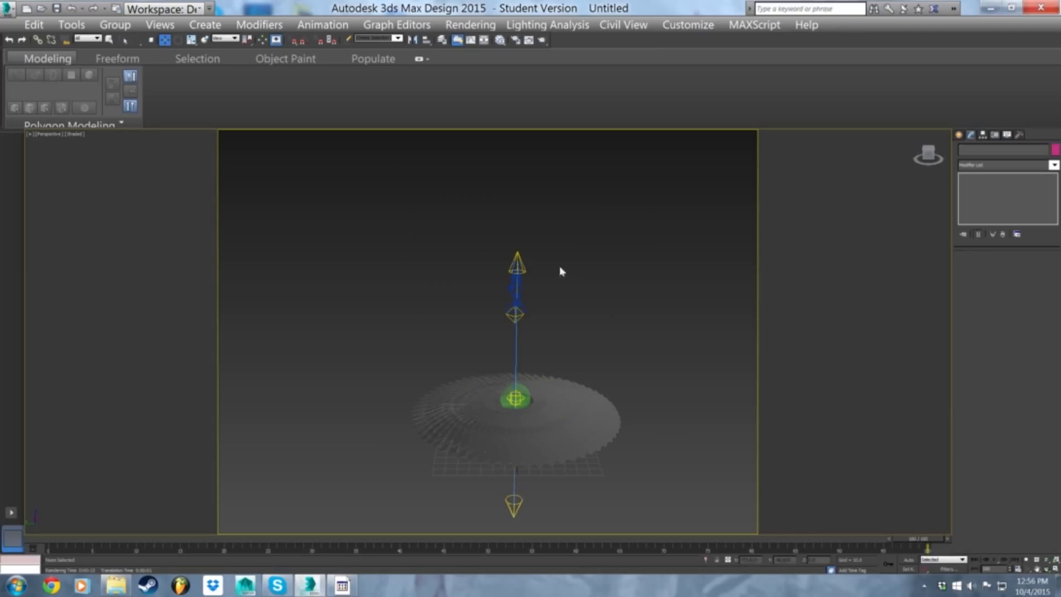
click(517, 252)
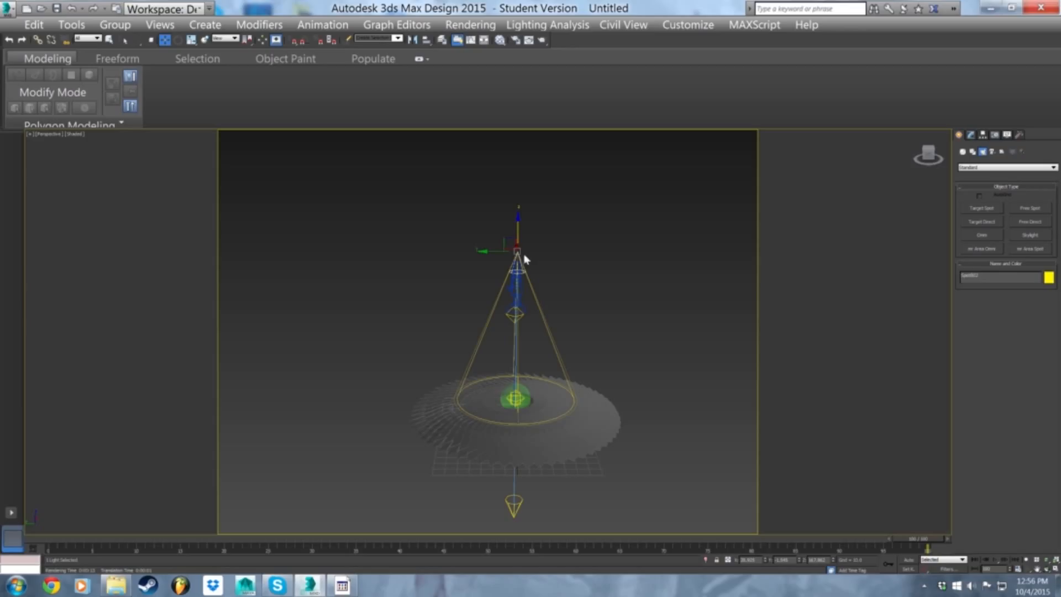
click(971, 135)
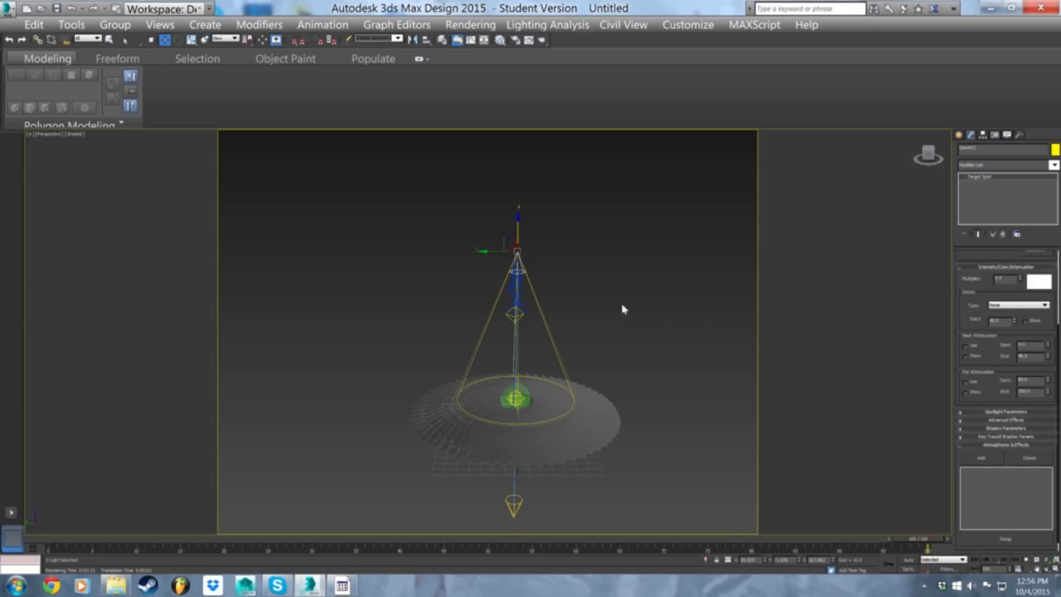
key(shift+4)
key(shift+q)
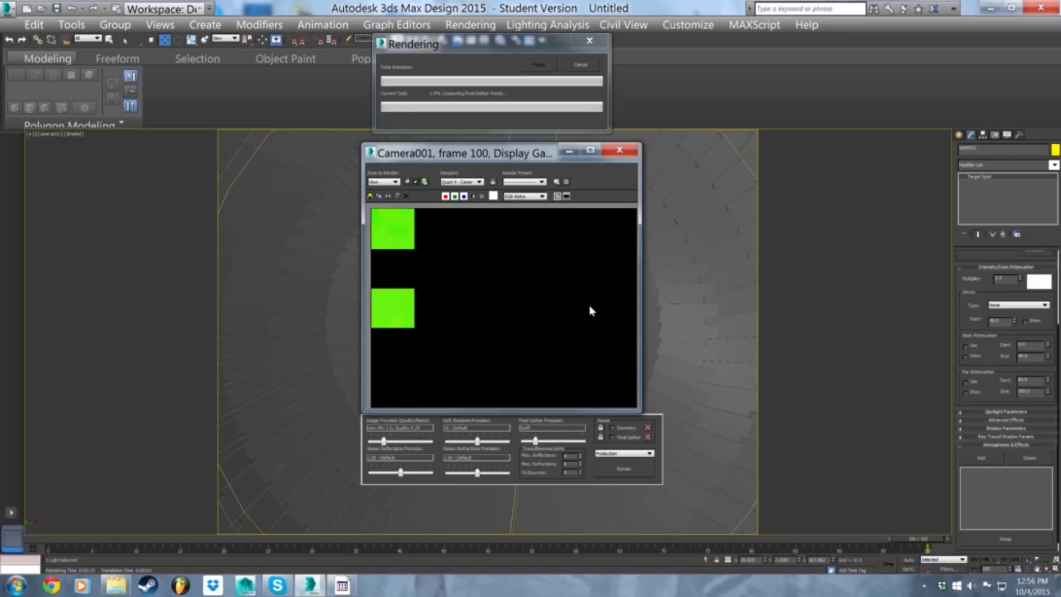
key(Escape)
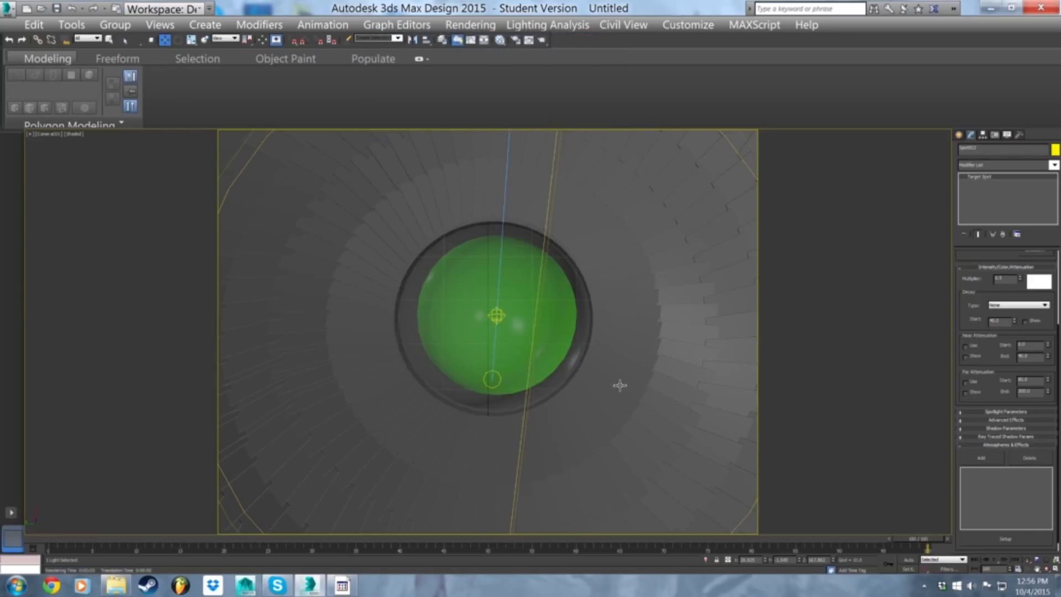
- Enable near attenuation on the spotlight below the disc and extend its End distance partway up toward the disc
key(p)
scroll(616, 374, down, 4)
alt+middle_drag(600, 453, 545, 235)
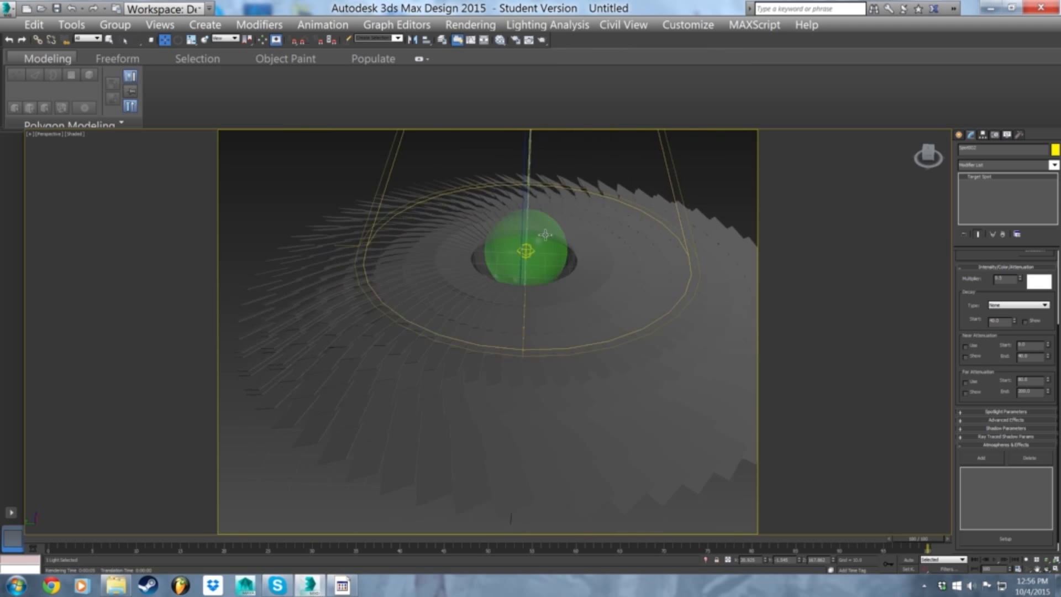
scroll(545, 235, down, 5)
alt+middle_drag(525, 391, 544, 321)
scroll(545, 318, up, 3)
drag(557, 337, 470, 414)
middle_drag(560, 292, 553, 344)
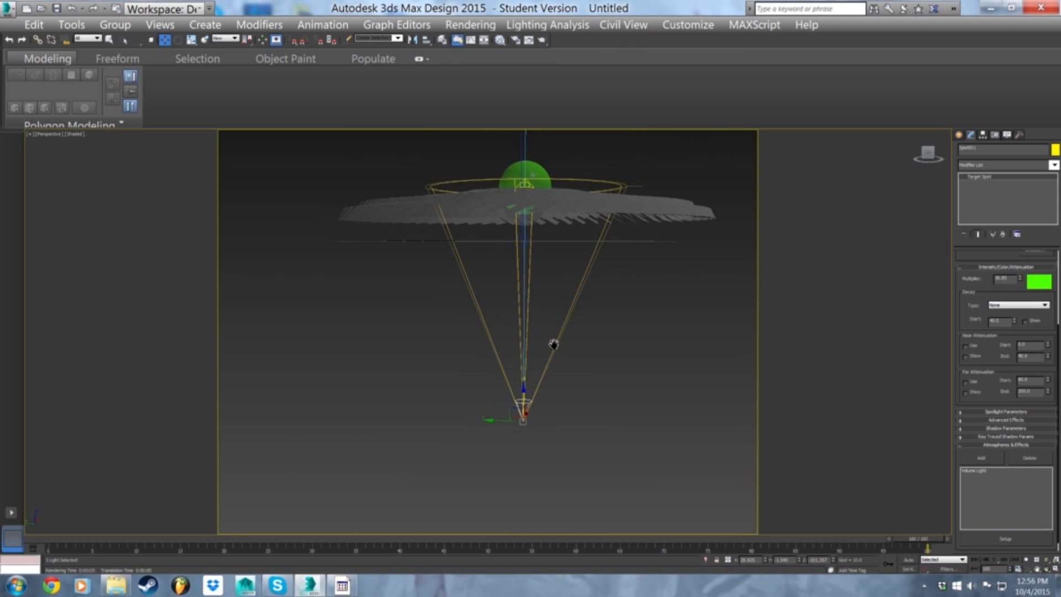
click(965, 346)
drag(1048, 357, 1058, 315)
- Enable far attenuation on the lower spotlight and set its Start to the same value as the near attenuation End
click(965, 382)
drag(1046, 380, 1049, 407)
drag(1038, 369, 993, 393)
key(ctrl+c)
key(ctrl+v)
key(Return)
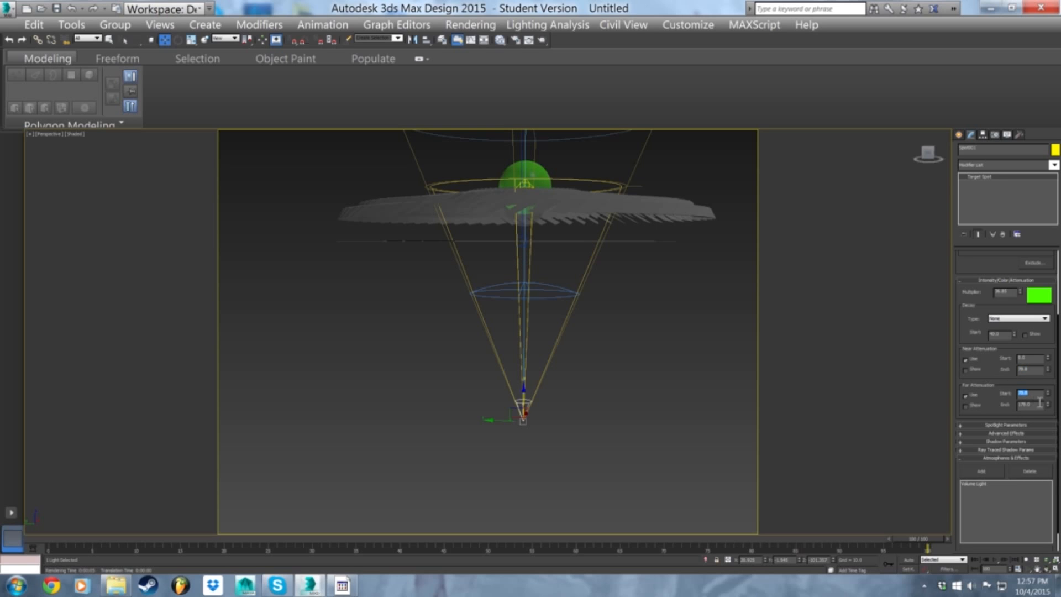
- Reduce the lower spotlight's far attenuation End so its range stops around the top of the green sphere
drag(1050, 408, 1049, 405)
middle_drag(559, 233, 552, 261)
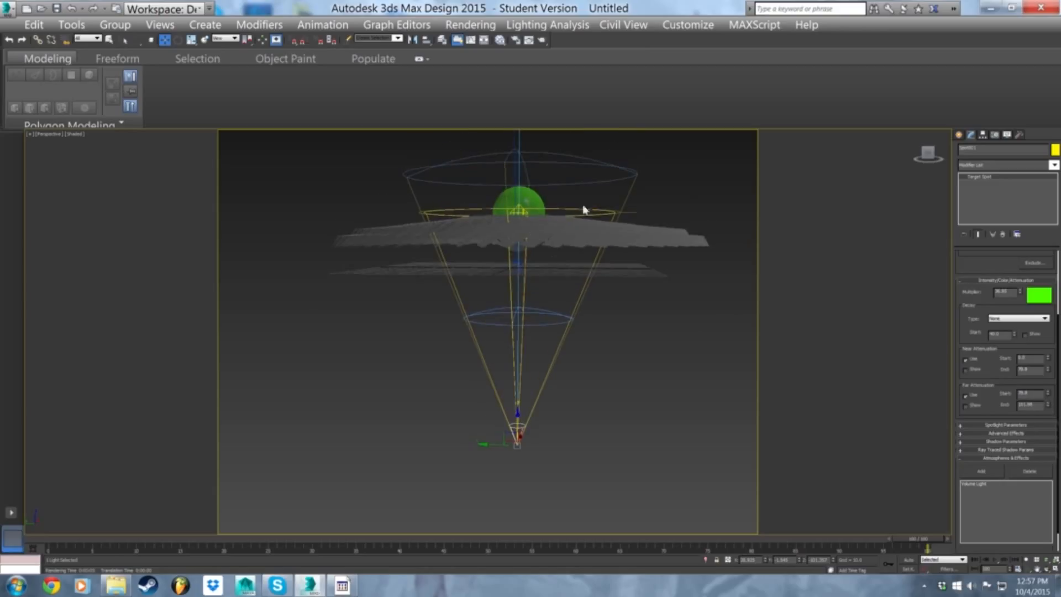
middle_drag(624, 245, 621, 360)
scroll(621, 360, up, 2)
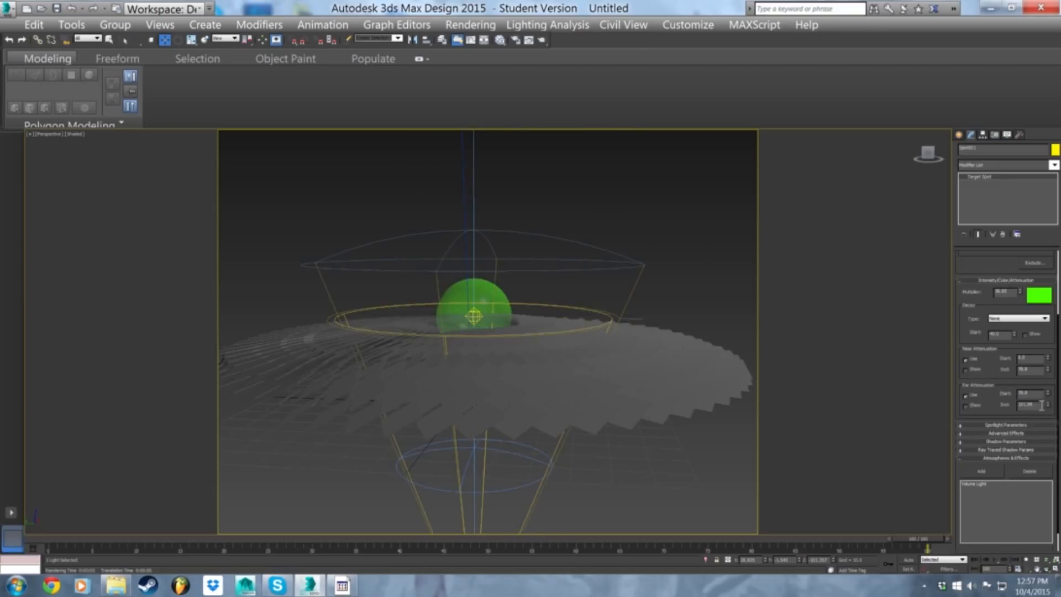
drag(1045, 407, 1047, 417)
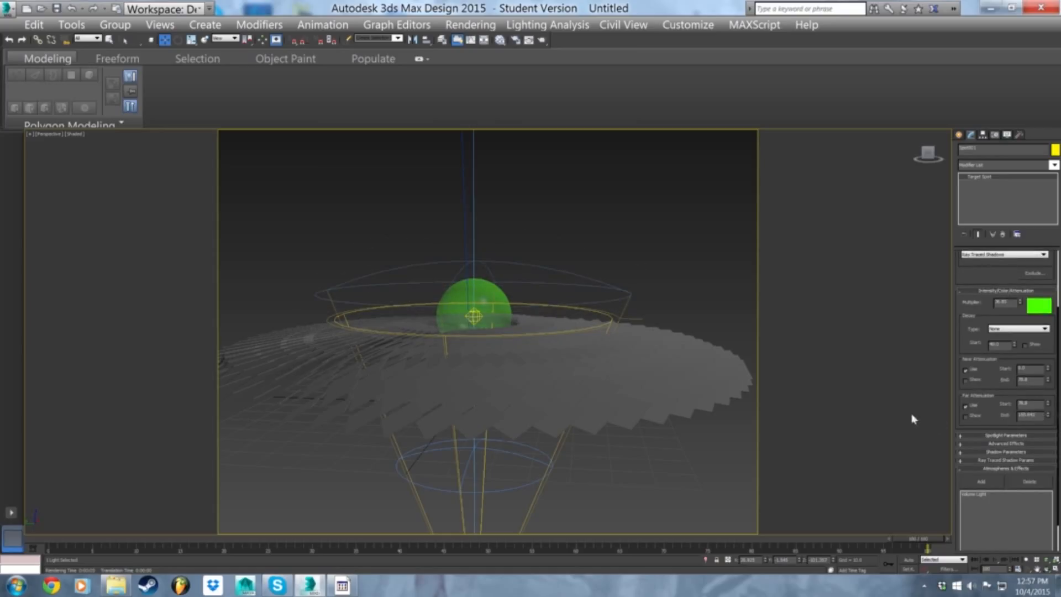
scroll(635, 379, down, 4)
alt+middle_drag(772, 392, 762, 316)
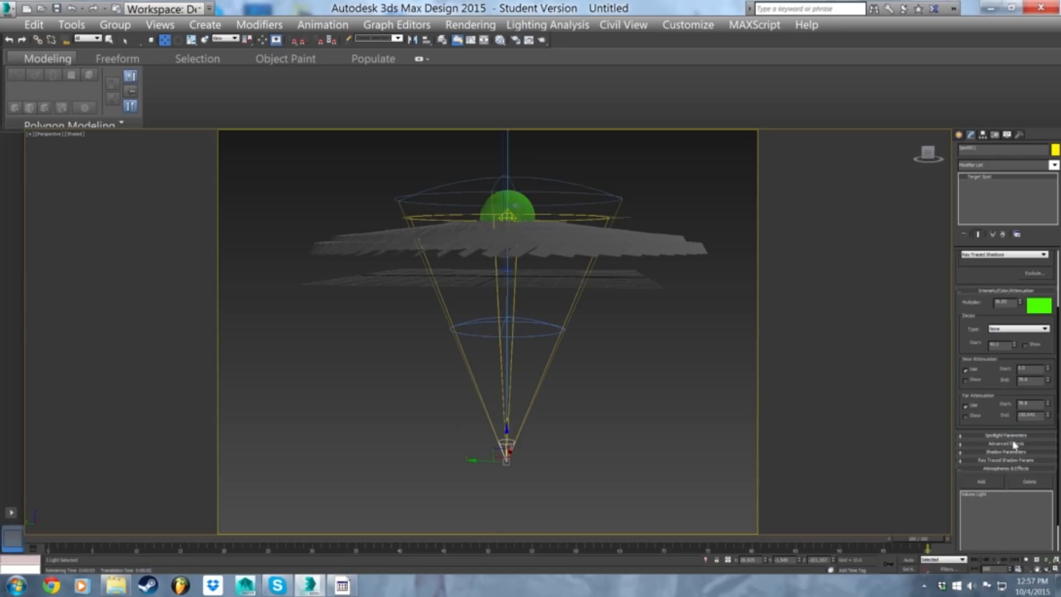
- Switch the Targeted option of the spotlight below the disc off and back on
drag(1059, 454, 1058, 359)
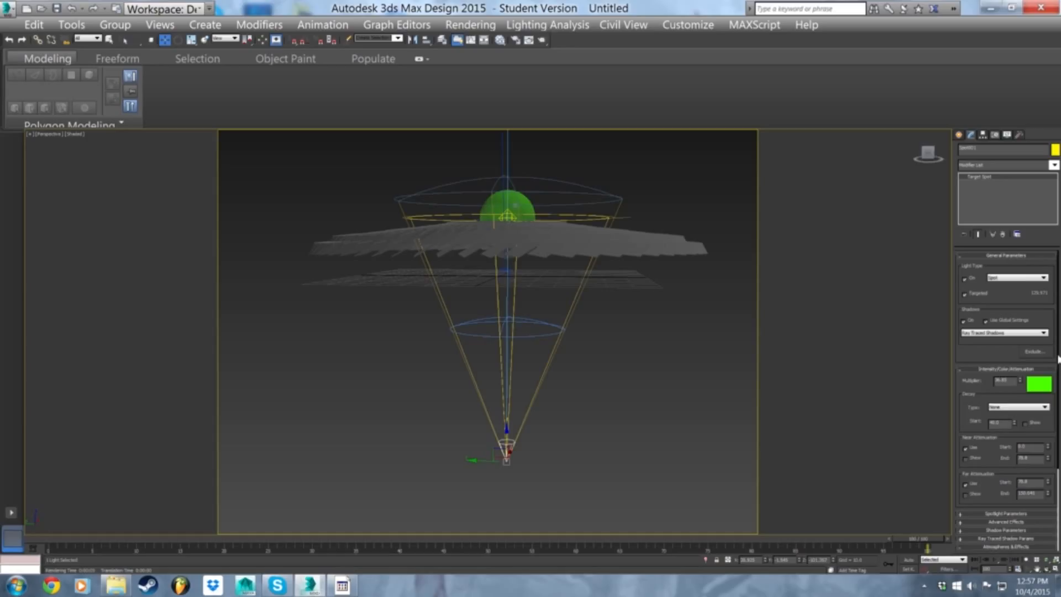
click(971, 296)
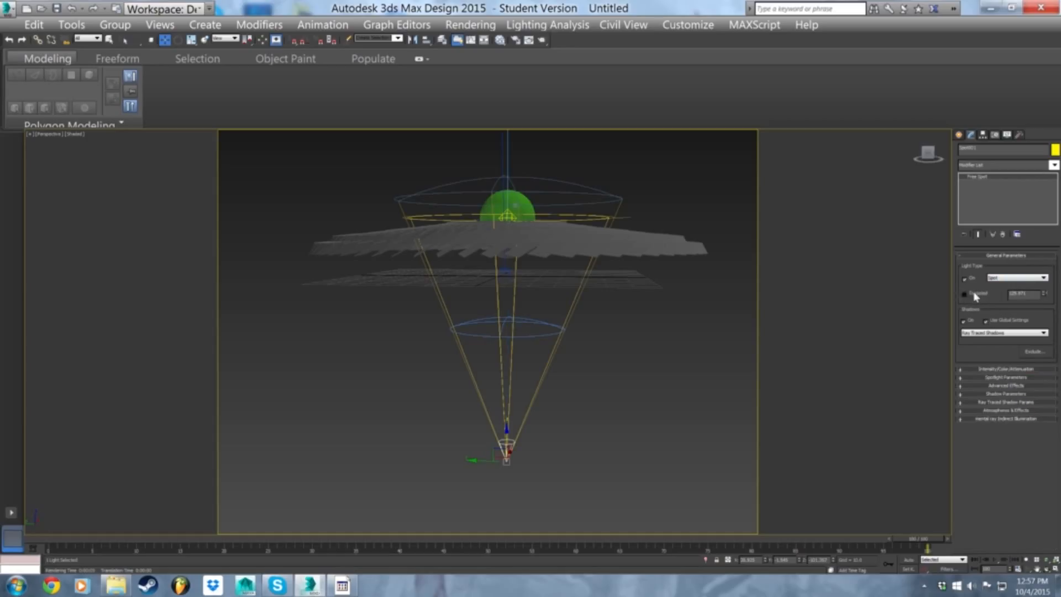
click(974, 295)
click(973, 296)
click(972, 295)
- Try the Directional light type on the light below the disc, and return it to Spot
click(1009, 278)
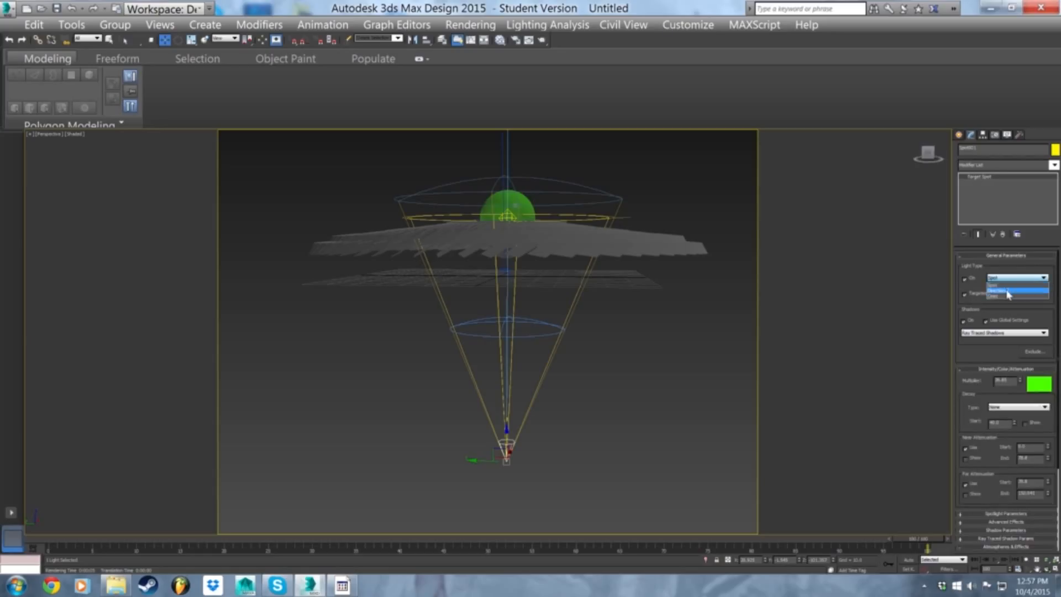
click(1006, 290)
click(1013, 278)
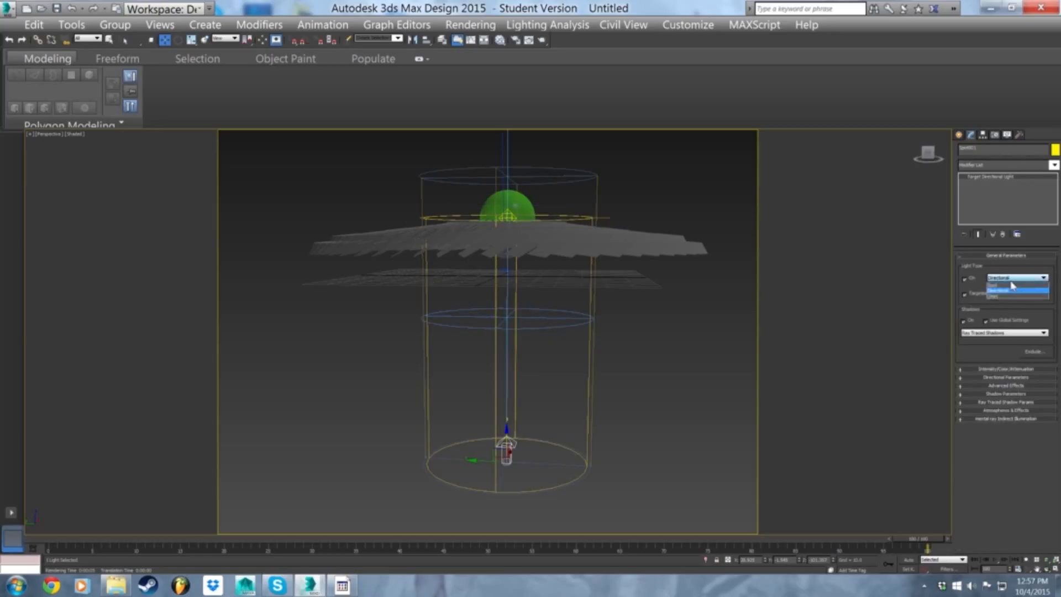
click(1012, 285)
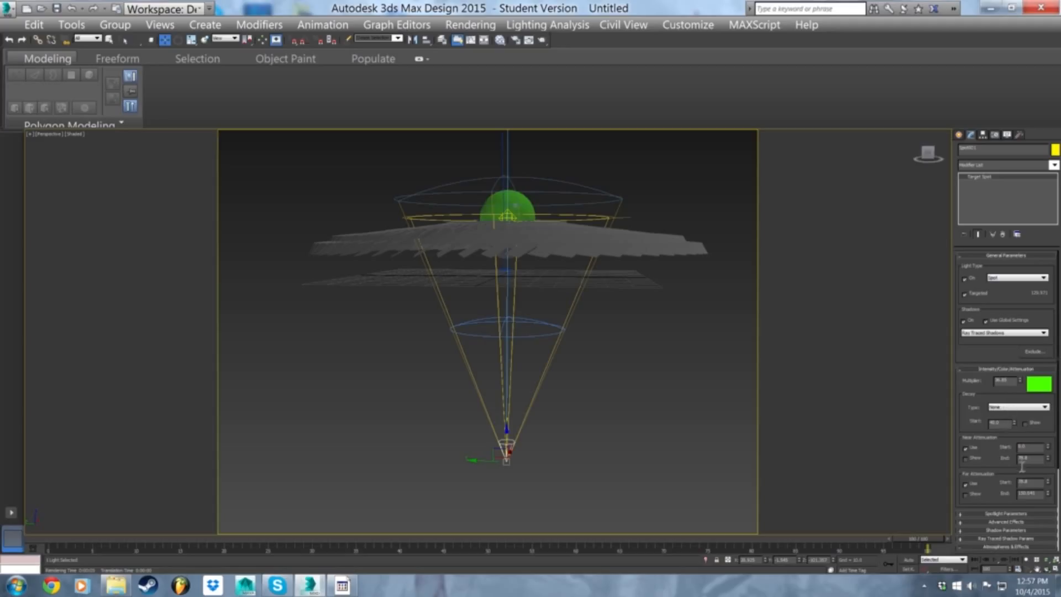
- Widen the lower spotlight's falloff cone to beyond the disc's edge and test-render the camera view
click(1011, 514)
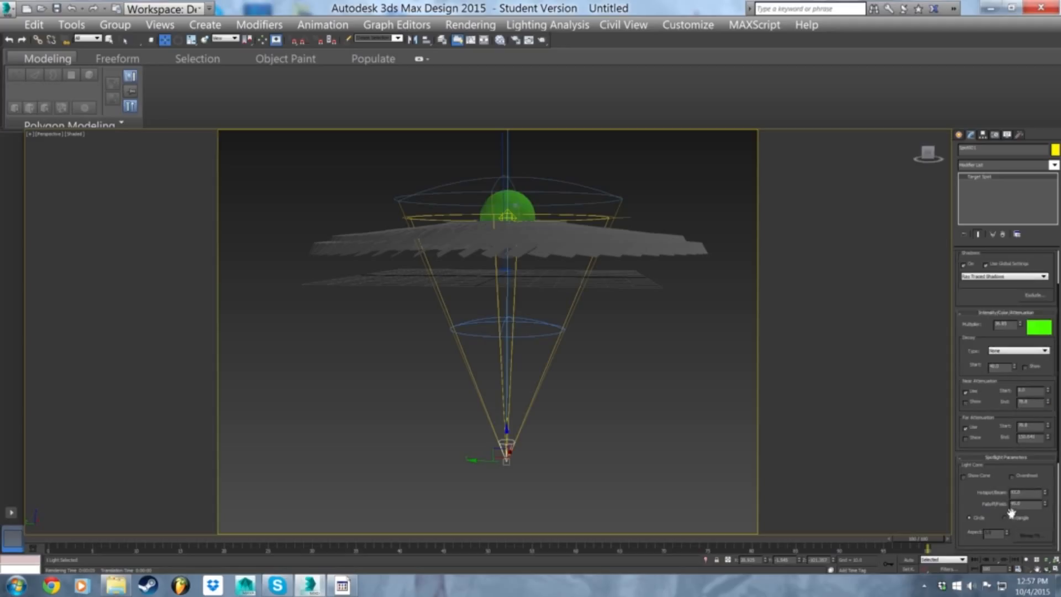
drag(1044, 496, 968, 285)
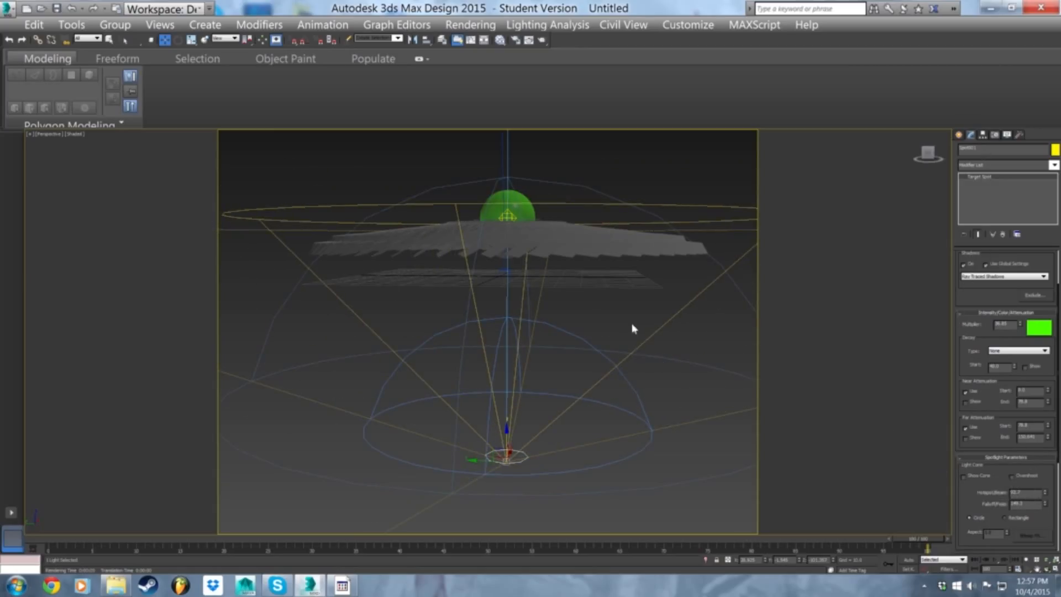
key(c)
key(shift+q)
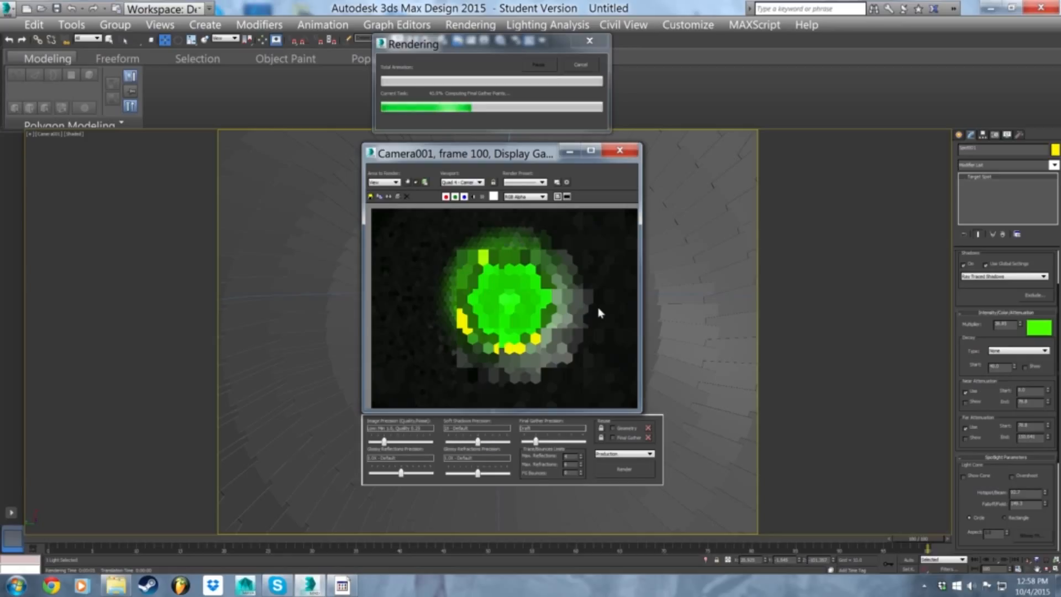
click(619, 150)
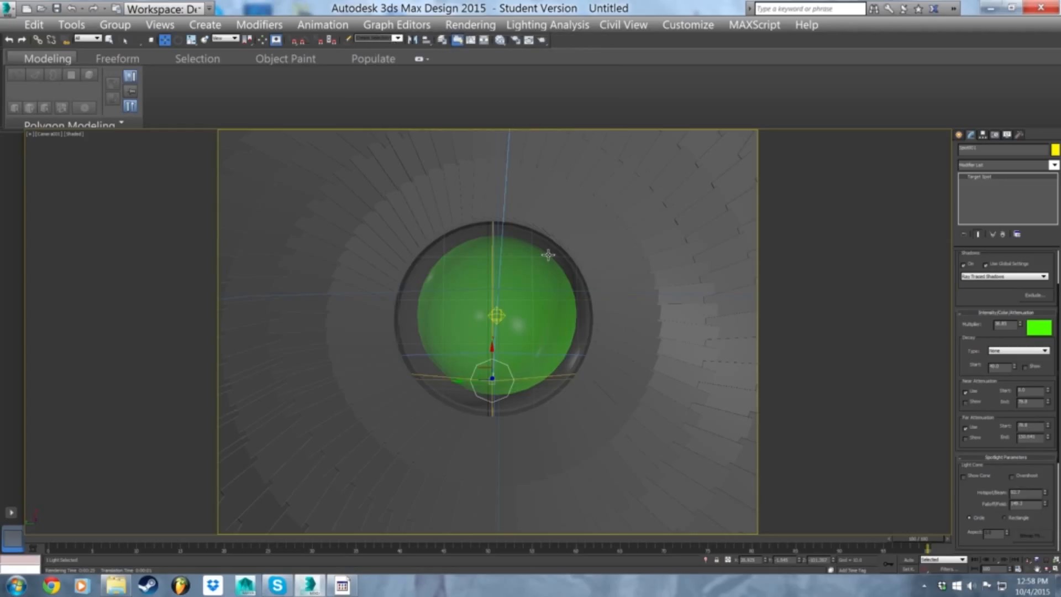
- Select the disc's panels together with the green sphere and its surrounding shell
click(548, 254)
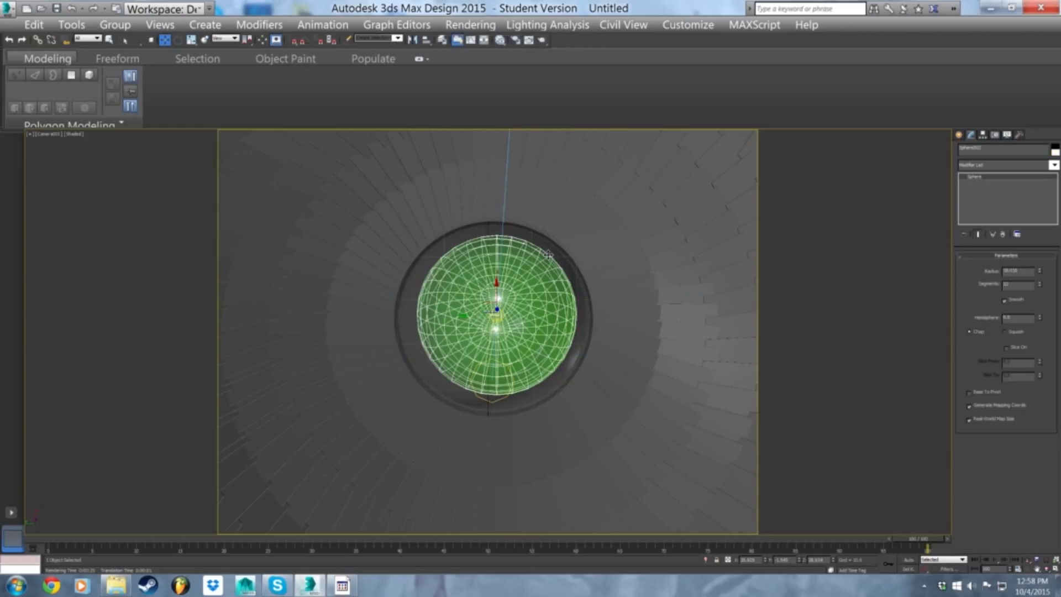
key(p)
scroll(549, 254, up, 3)
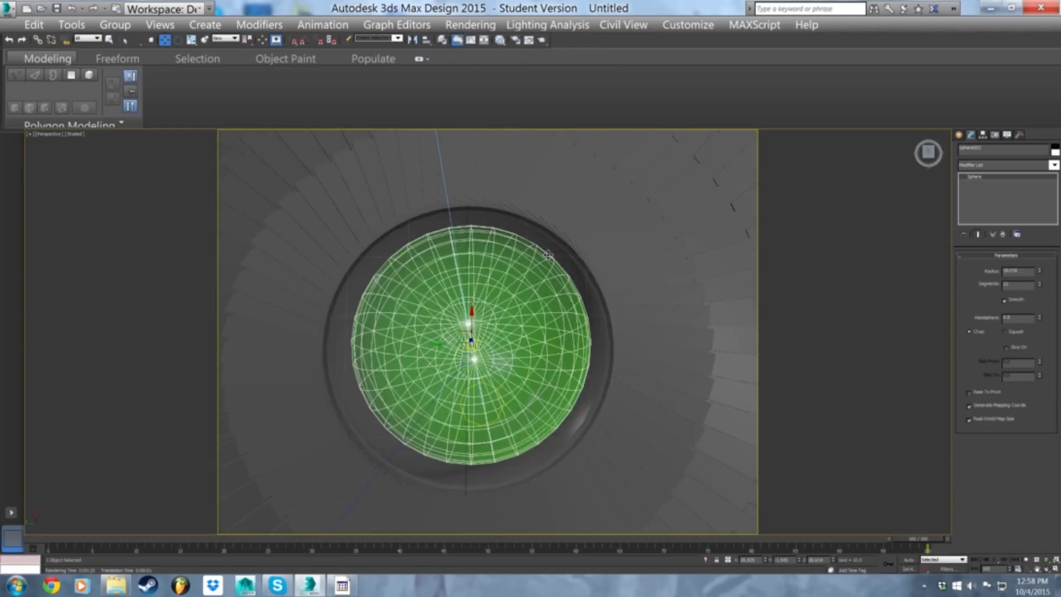
click(550, 255)
scroll(548, 254, down, 5)
alt+middle_drag(619, 288, 622, 226)
drag(492, 327, 379, 367)
alt+middle_drag(380, 366, 399, 311)
scroll(659, 285, up, 3)
click(659, 284)
drag(715, 192, 220, 381)
alt+middle_drag(448, 340, 469, 305)
scroll(468, 306, up, 5)
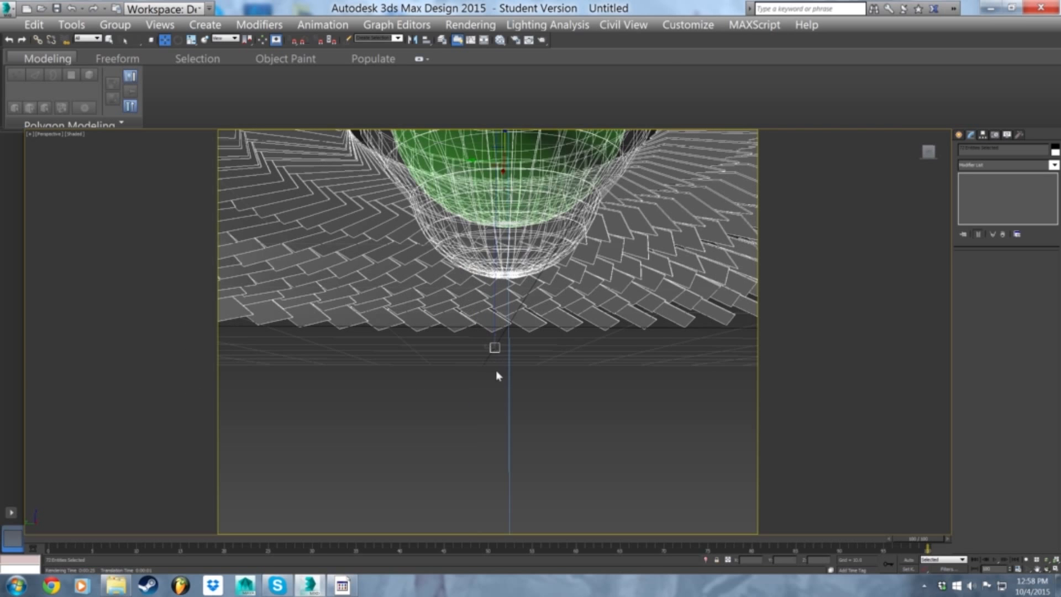
- Remove the sphere, its shell and the lights from the selection so it holds just the disc's panel groups
alt+middle_drag(495, 370, 496, 432)
drag(527, 408, 460, 450)
alt+middle_drag(525, 394, 519, 230)
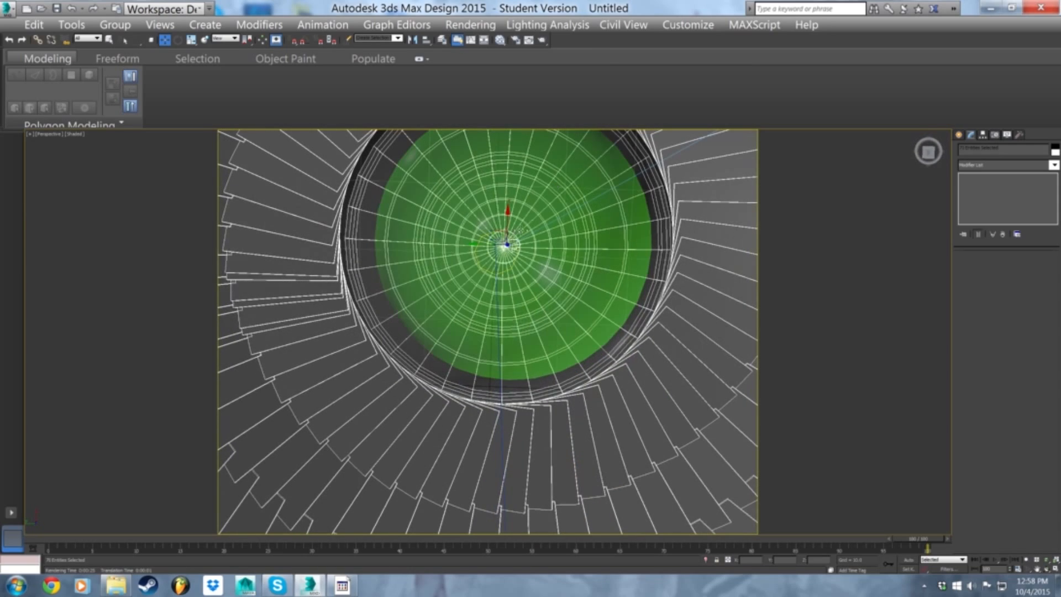
key(q)
alt+drag(568, 182, 461, 312)
scroll(478, 283, down, 5)
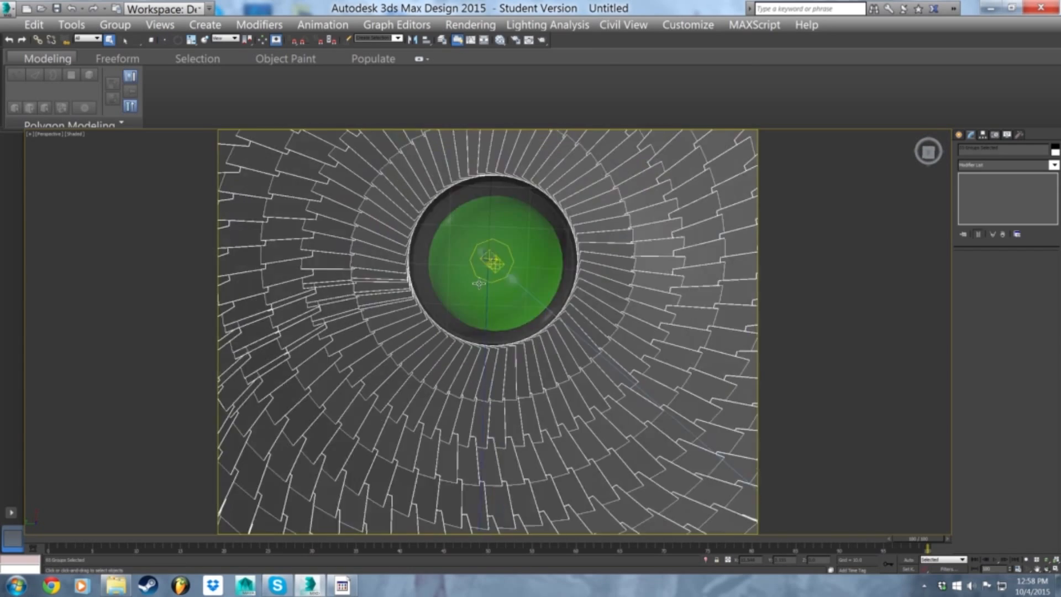
alt+middle_drag(486, 261, 499, 210)
scroll(525, 216, up, 4)
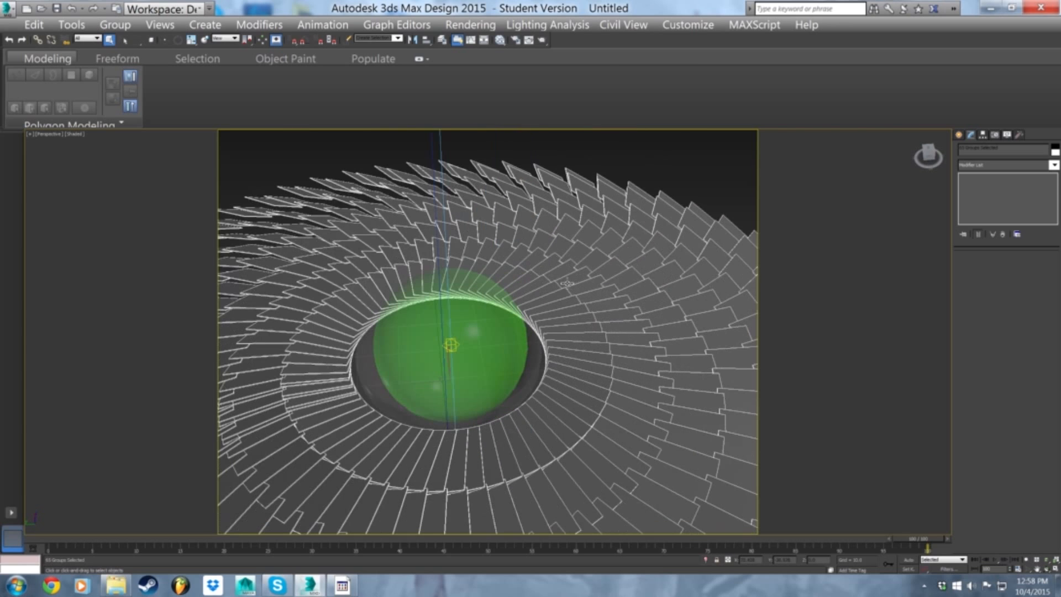
- Switch the rotation of the selected panel groups to the Local reference coordinate system in the camera view
key(c)
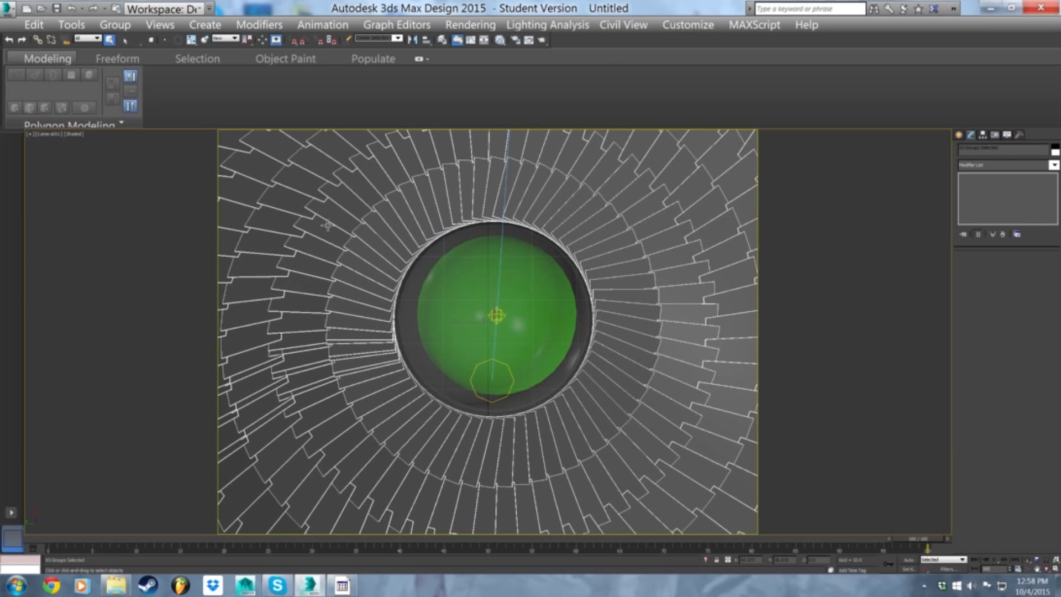
key(e)
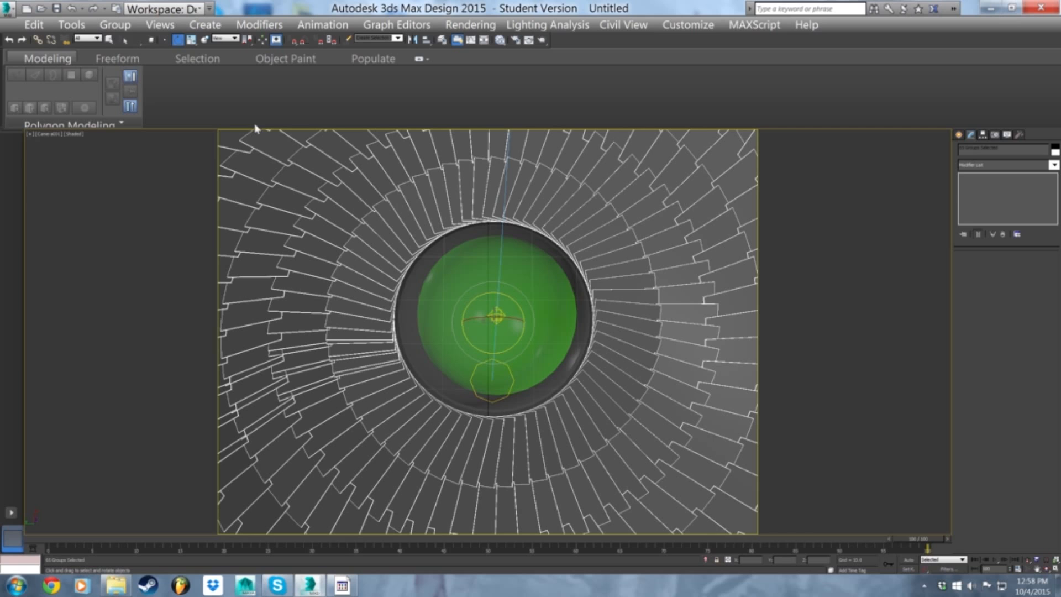
click(225, 38)
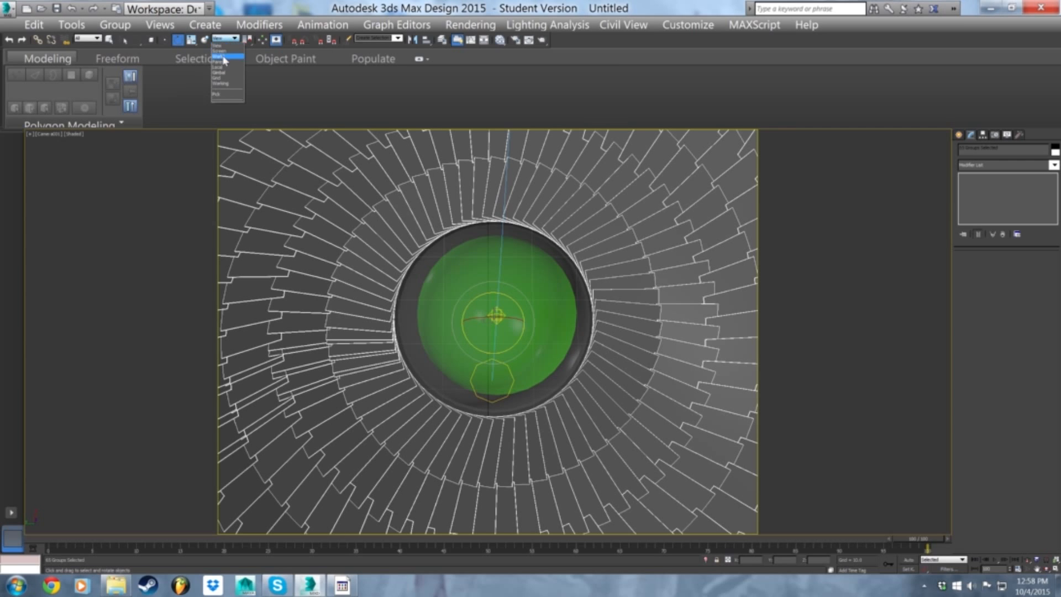
click(226, 67)
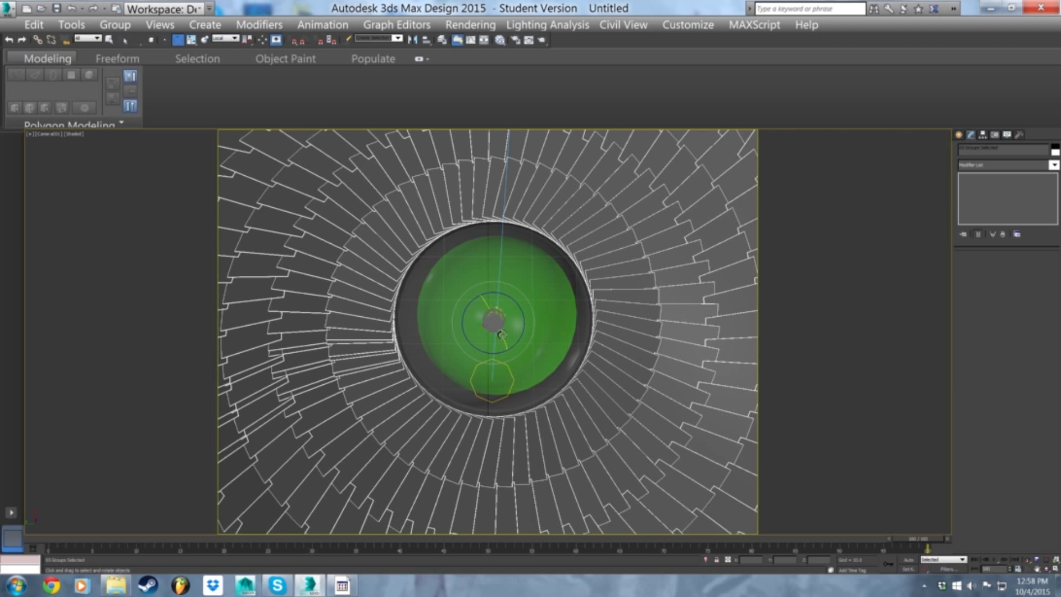
- Try rotating the selected panel groups about their local axes, and undo the rotation
drag(501, 337, 534, 372)
key(p)
alt+middle_drag(543, 413, 497, 311)
mouse_move(479, 312)
mouse_down()
mouse_move(417, 346)
mouse_move(502, 326)
mouse_move(509, 346)
mouse_move(489, 266)
mouse_move(492, 299)
mouse_up()
key(ctrl+z)
drag(492, 338, 398, 302)
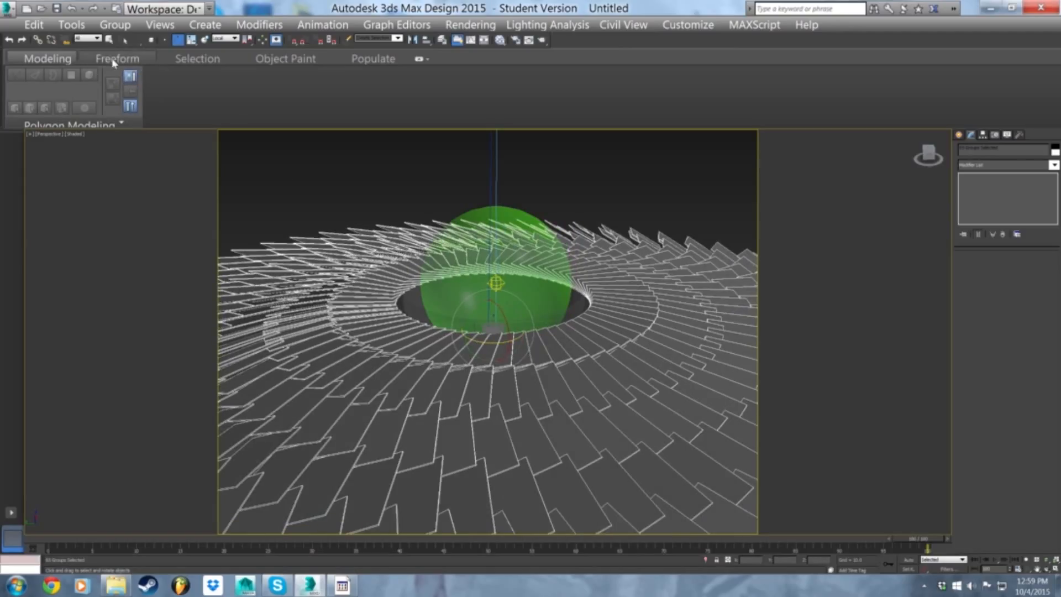
- Ungroup all of the disc's panel groups into individual panels
click(439, 376)
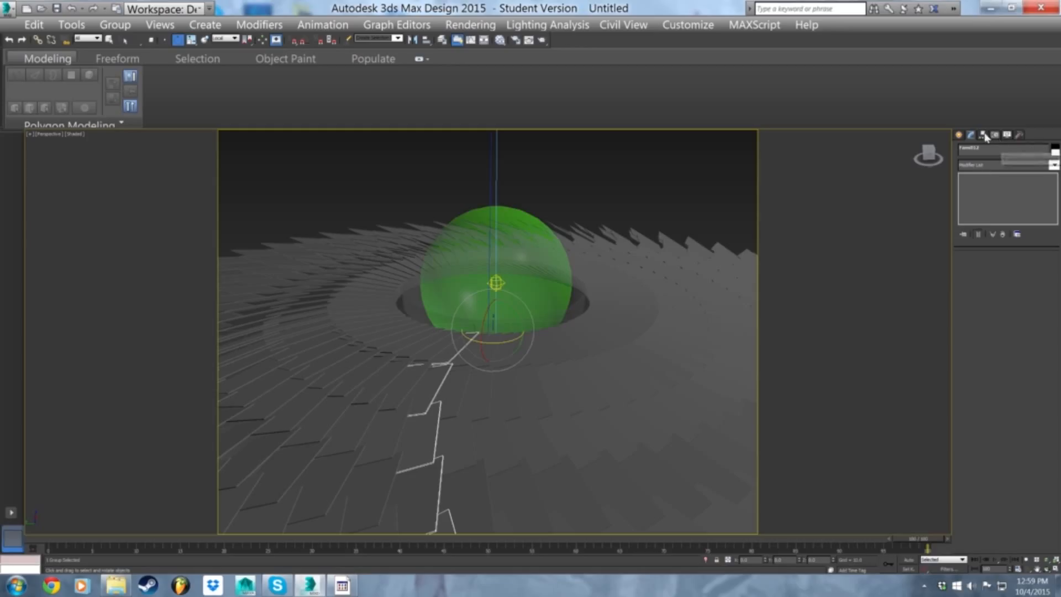
key(ctrl+a)
click(115, 25)
click(120, 58)
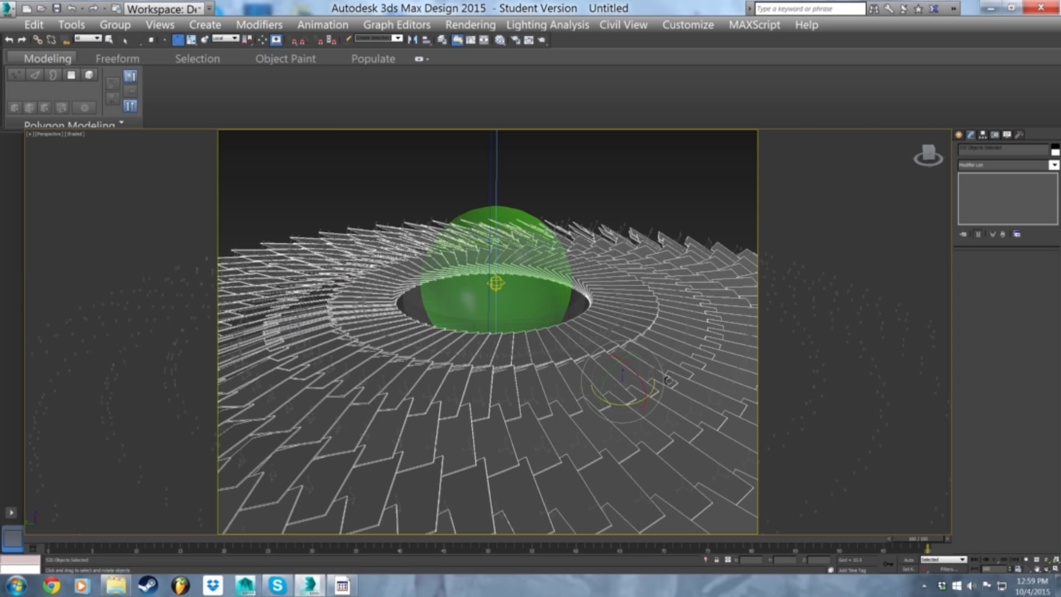
- Tilt every panel of the disc about its own local axis, adjust the tilt in the camera view, and render it
drag(643, 380, 599, 400)
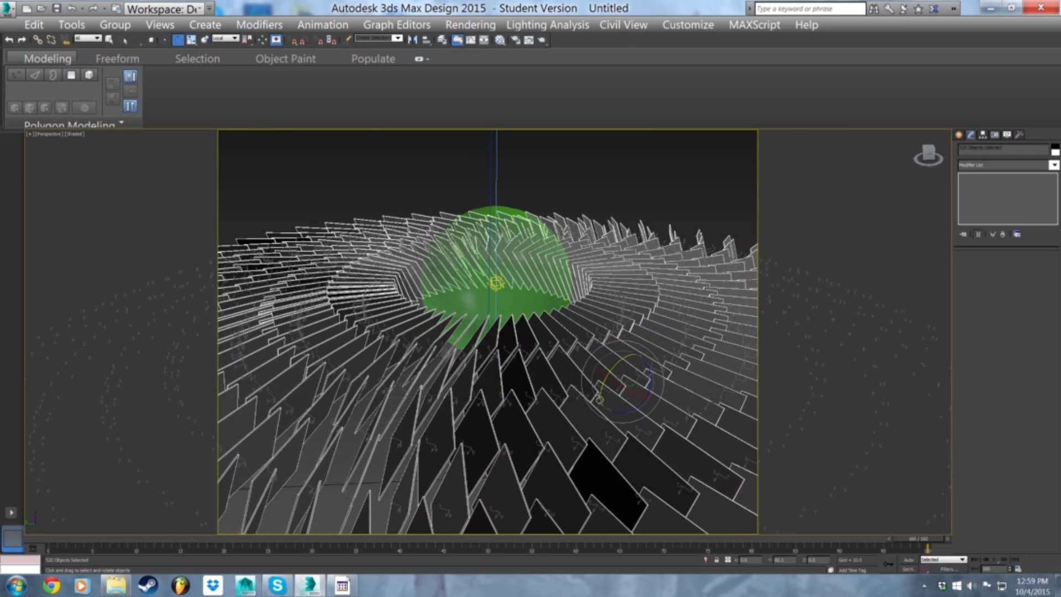
key(c)
key(shift+q)
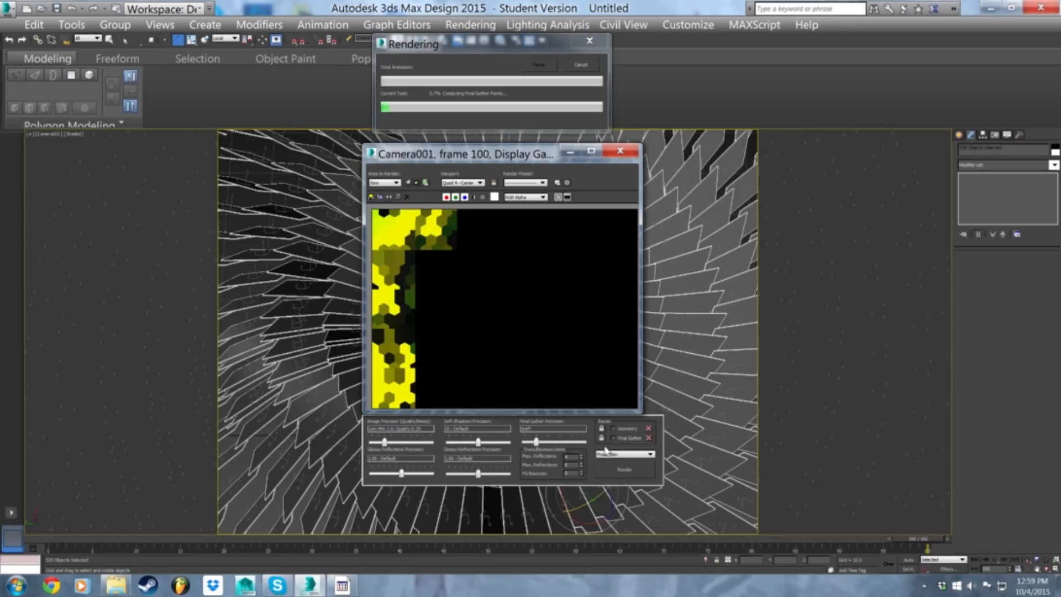
key(Escape)
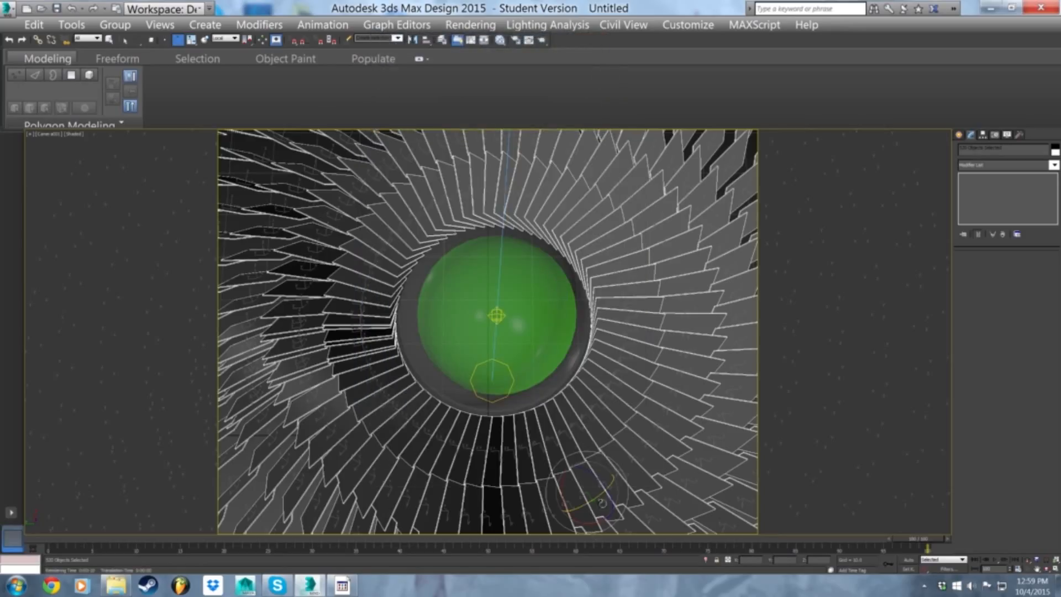
drag(602, 501, 602, 489)
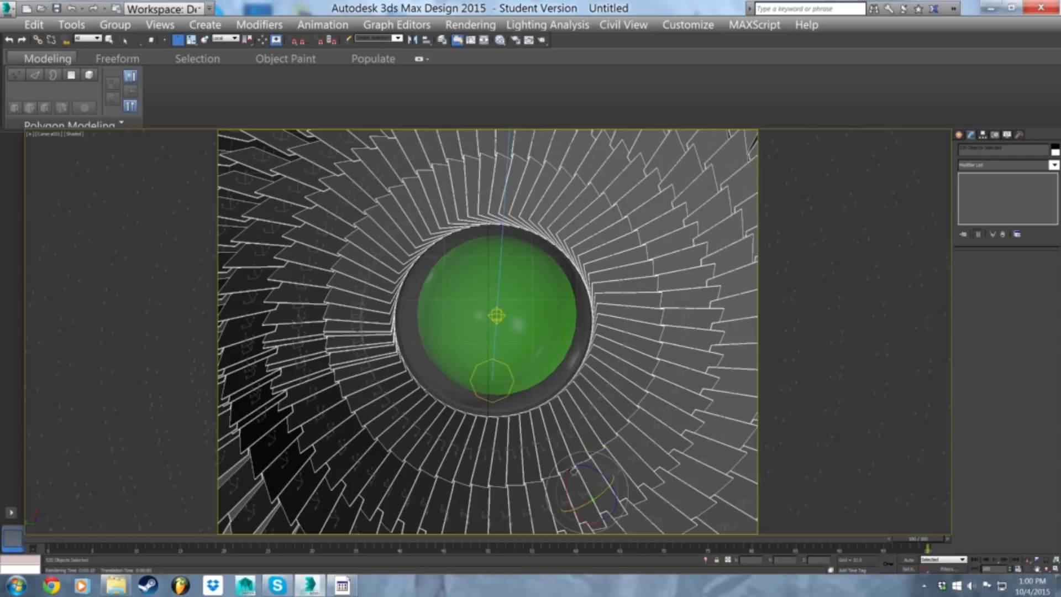
key(shift+q)
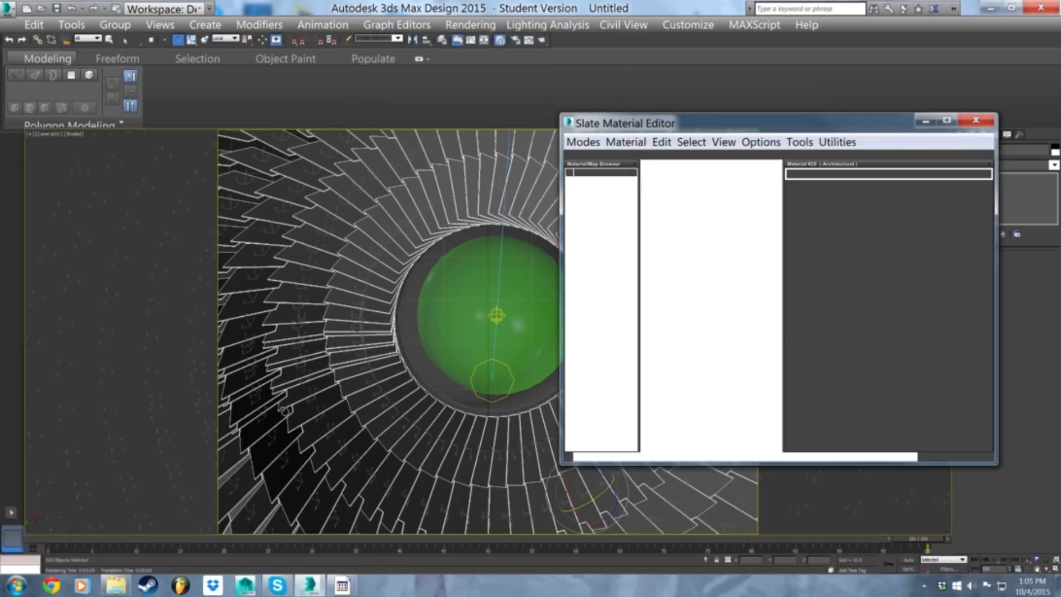
- Examine the Cellular map's tiling settings and its enlarged preview in the Slate Material Editor
double_click(671, 249)
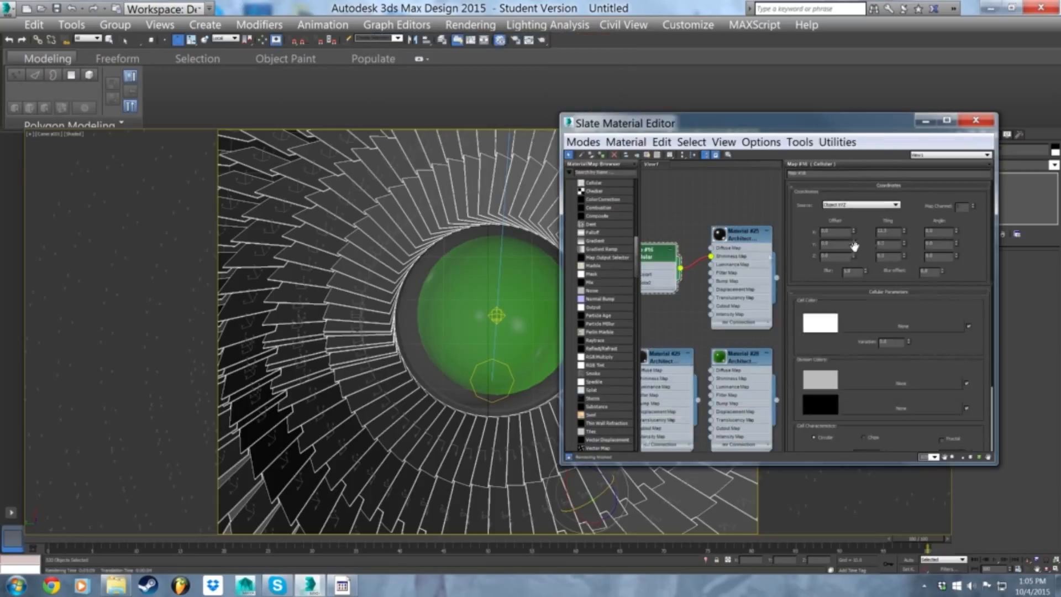
middle_drag(661, 218, 702, 220)
double_click(898, 232)
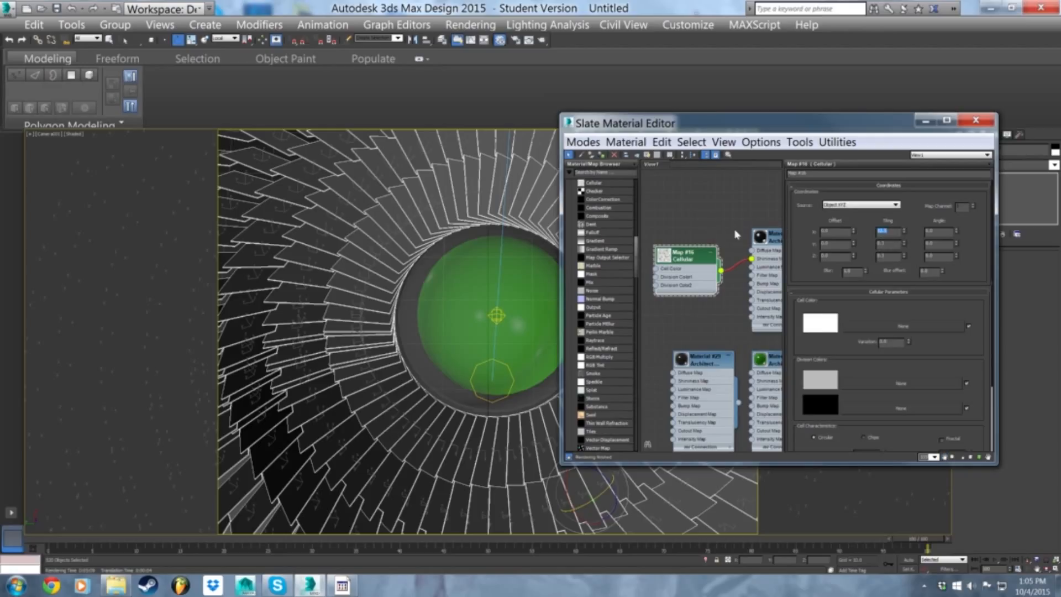
double_click(665, 262)
scroll(665, 264, up, 5)
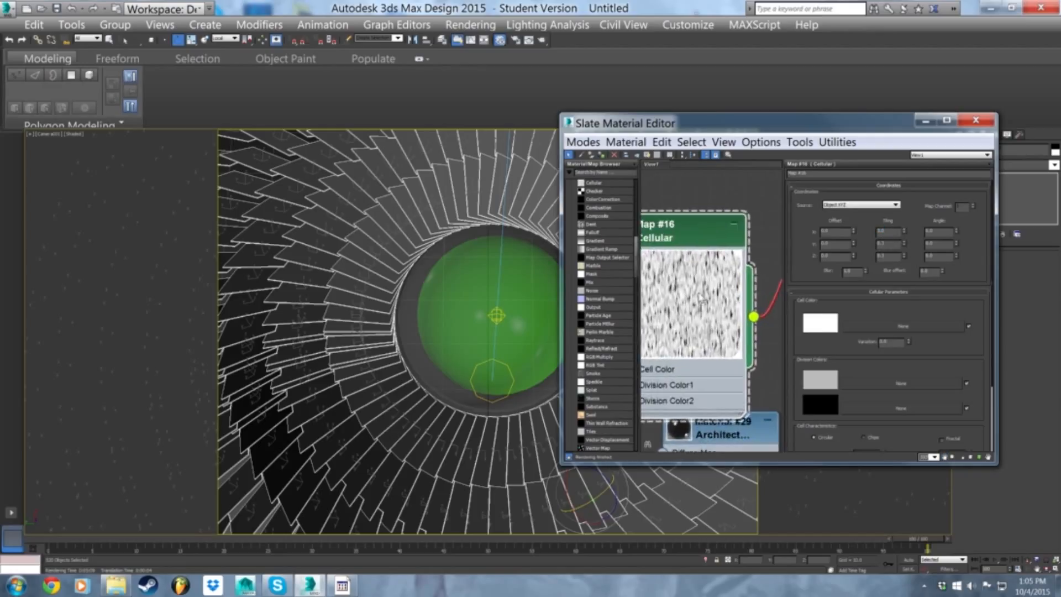
click(975, 120)
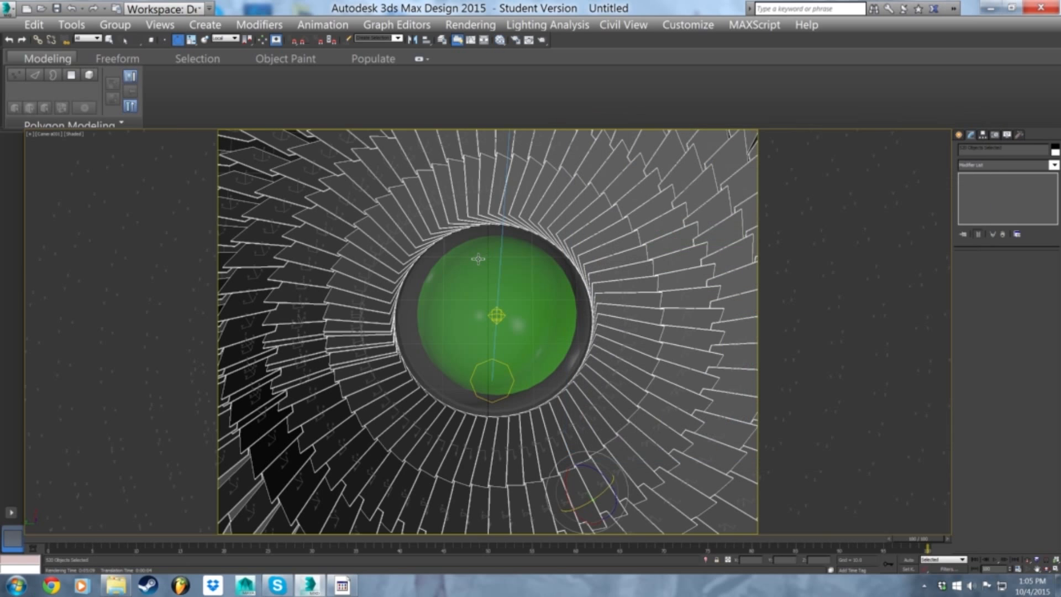
- Set the intensity multiplier of the spotlight below the disc to 10
key(p)
scroll(478, 258, down, 3)
alt+middle_drag(549, 393, 539, 335)
scroll(543, 331, down, 2)
scroll(541, 345, down, 2)
click(540, 497)
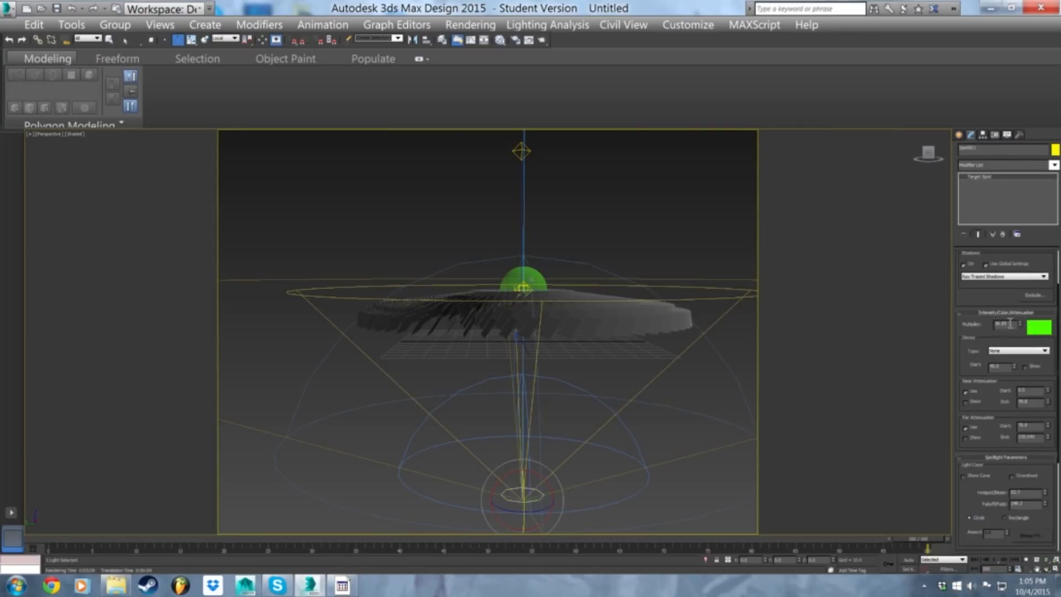
drag(1020, 325, 1023, 384)
drag(1013, 323, 820, 316)
text(10)
key(Return)
- Start a test render of the camera view and cancel it
key(c)
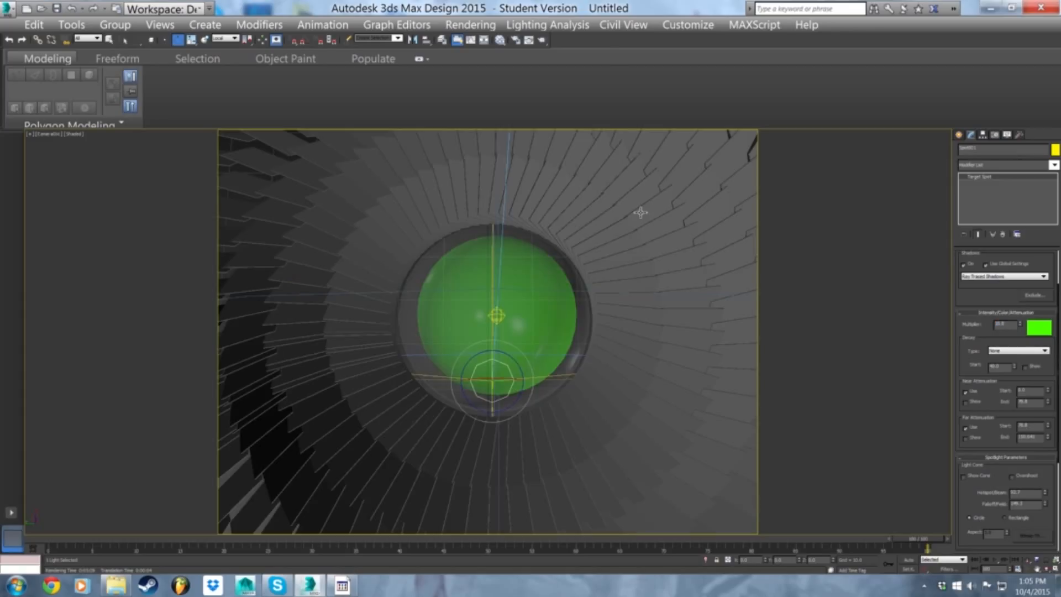
key(shift+q)
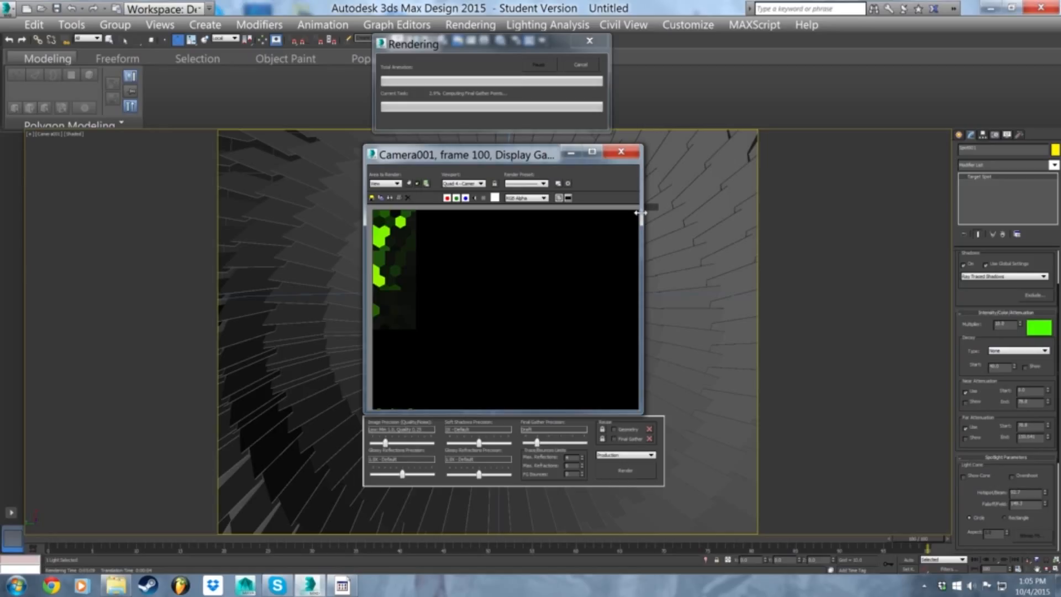
click(621, 152)
key(Escape)
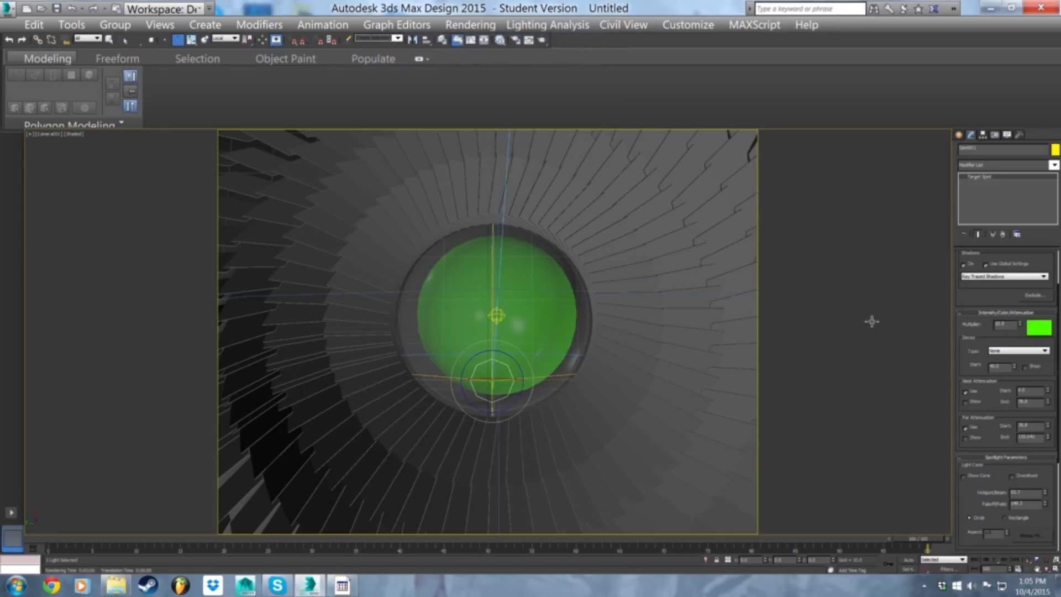
- Reduce the lower spotlight's intensity multiplier further and render the camera view again
double_click(1001, 324)
click(651, 268)
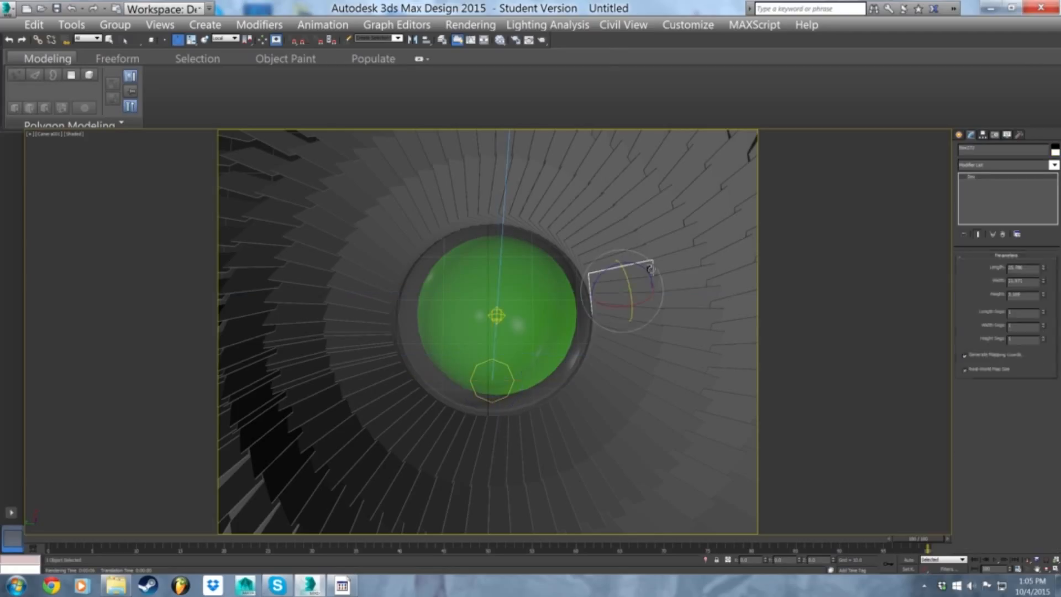
key(ctrl+z)
key(shift+q)
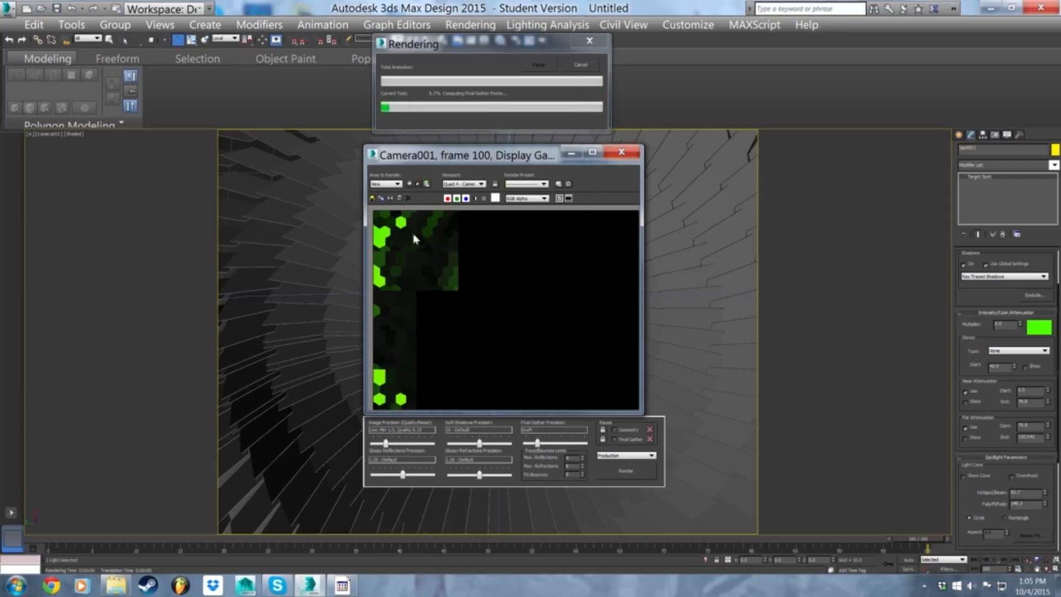
- Set the lower spotlight's decay type to Inverse, increase its decay start distance, and test-render the camera view
click(621, 153)
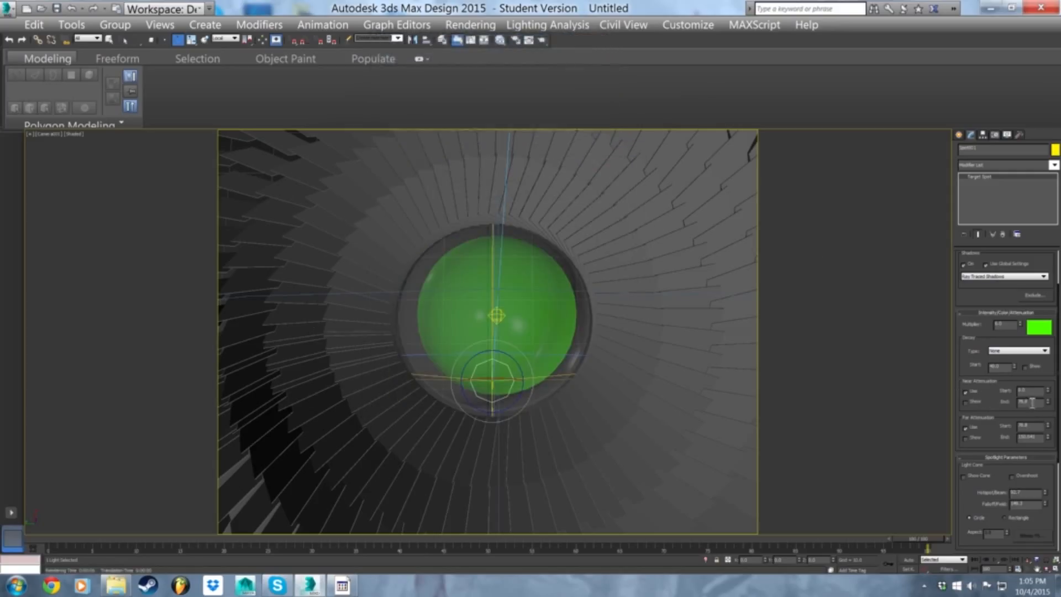
click(1015, 352)
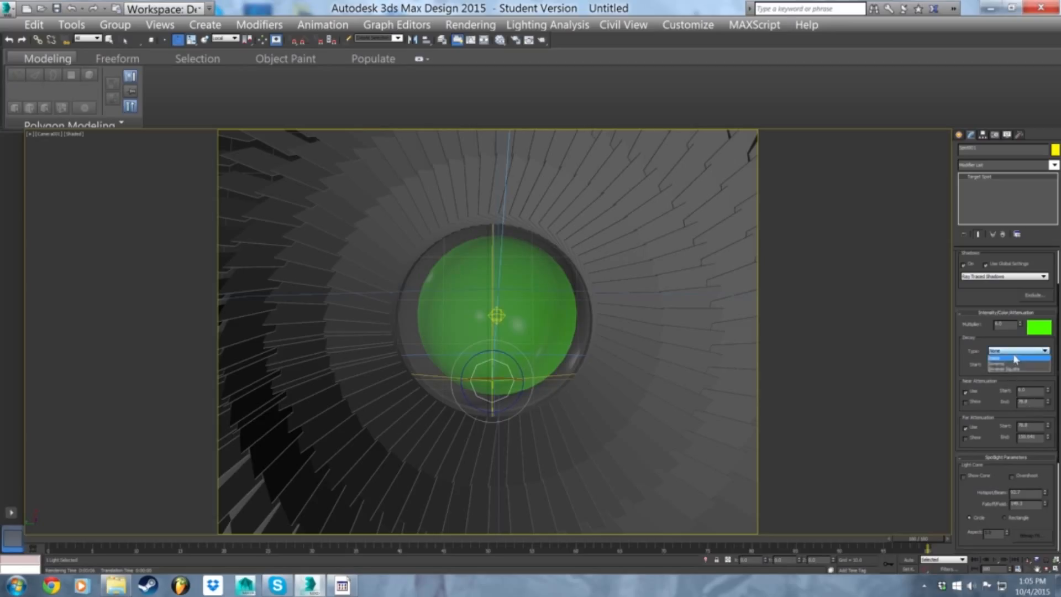
click(1014, 363)
key(p)
scroll(564, 444, down, 4)
alt+middle_drag(563, 442, 558, 383)
drag(1017, 371, 1003, 264)
key(c)
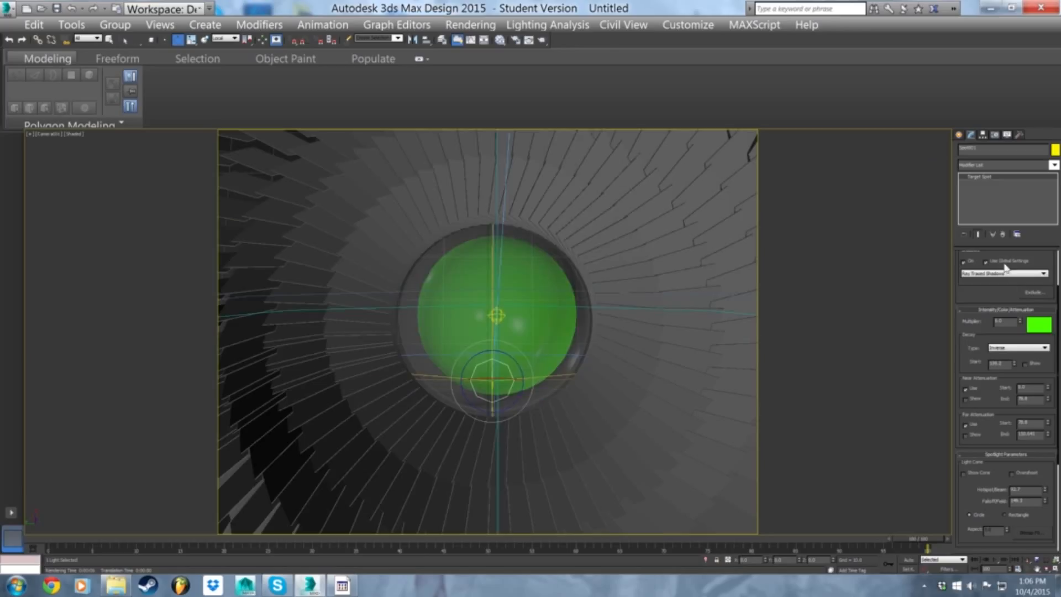
key(shift+q)
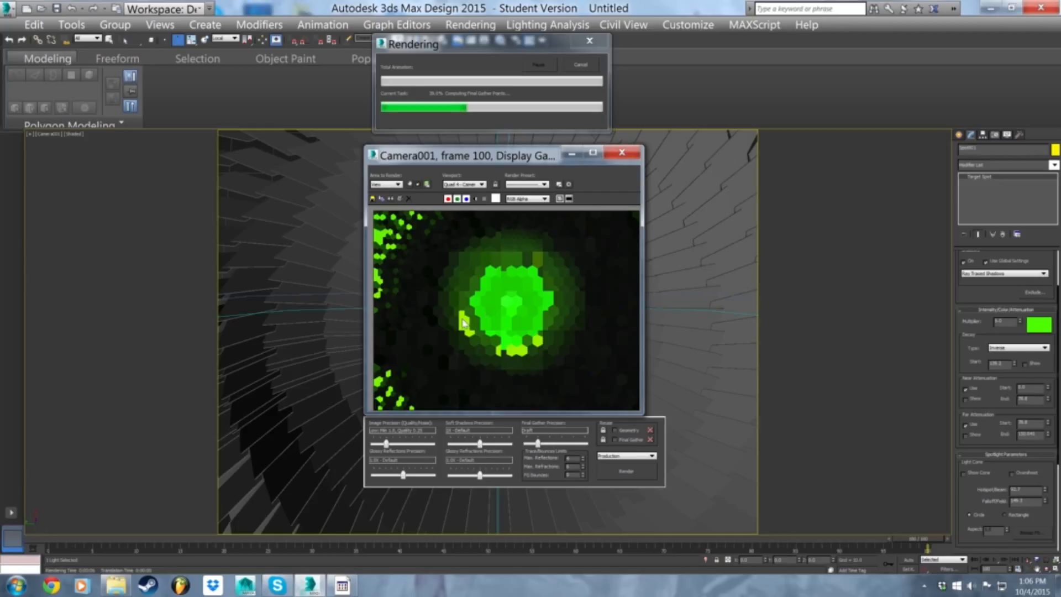
click(622, 153)
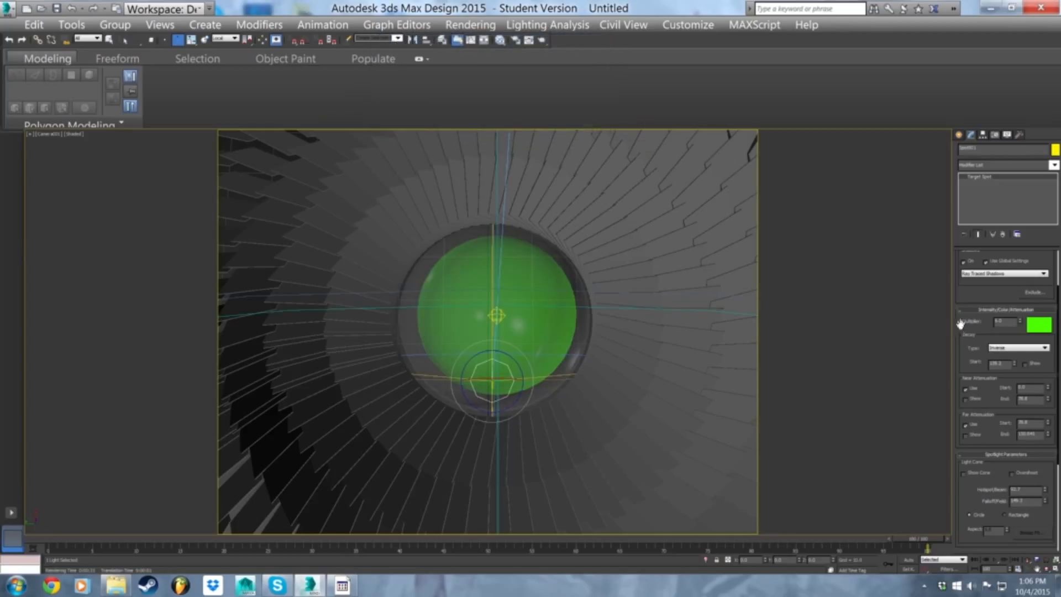
- Try intensity multipliers of 2 and 1.5 on the lower spotlight, with a test render of the camera view in between
drag(1000, 320, 853, 316)
text(2)
key(Return)
click(436, 92)
key(shift+q)
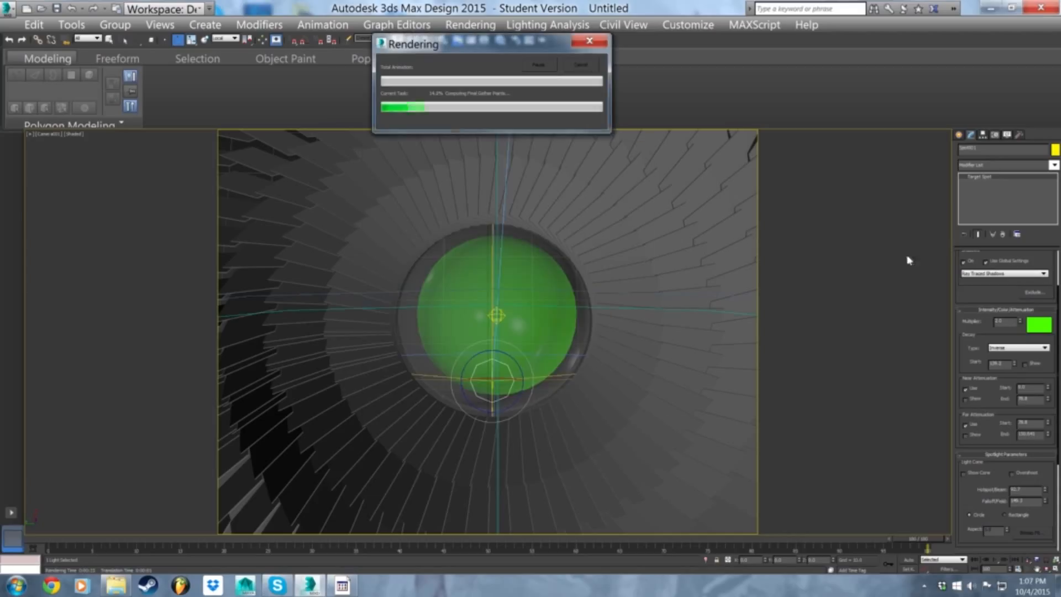
double_click(998, 321)
text(10)
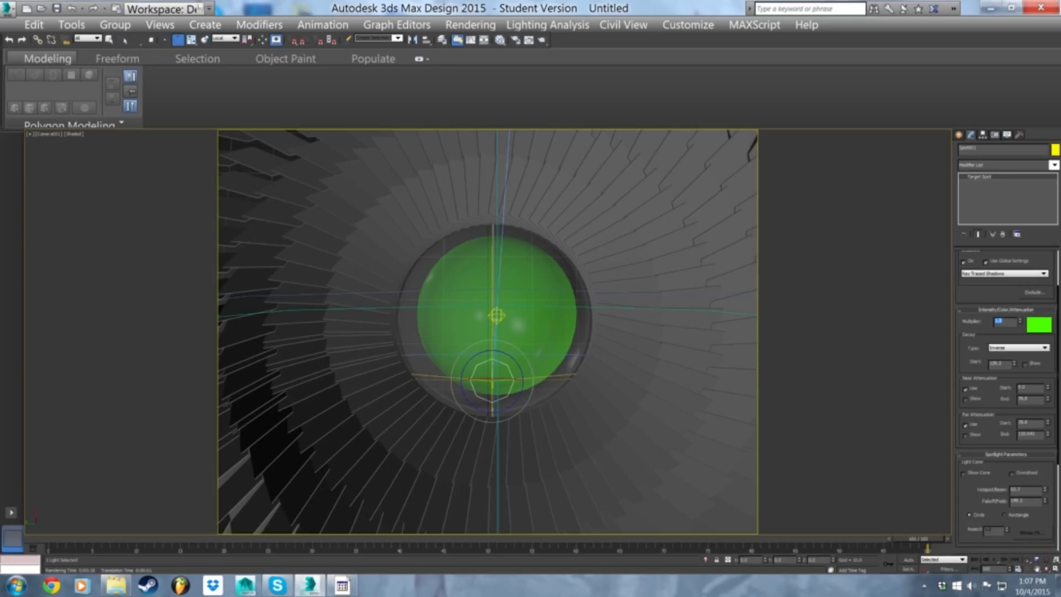
- Save the scene to the Desktop as Lightabstract
click(56, 8)
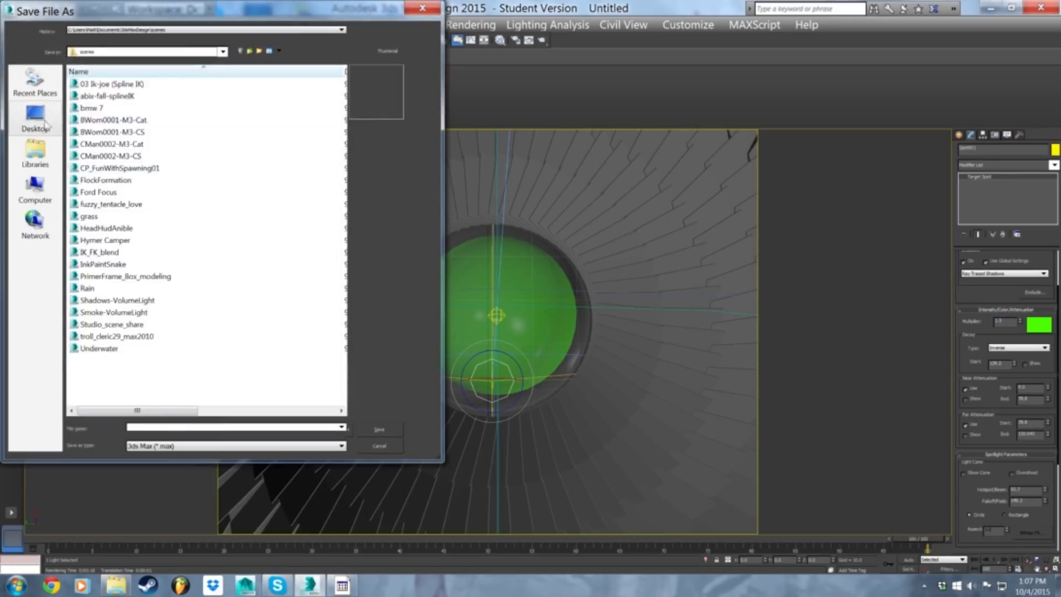
click(36, 117)
click(204, 343)
click(187, 427)
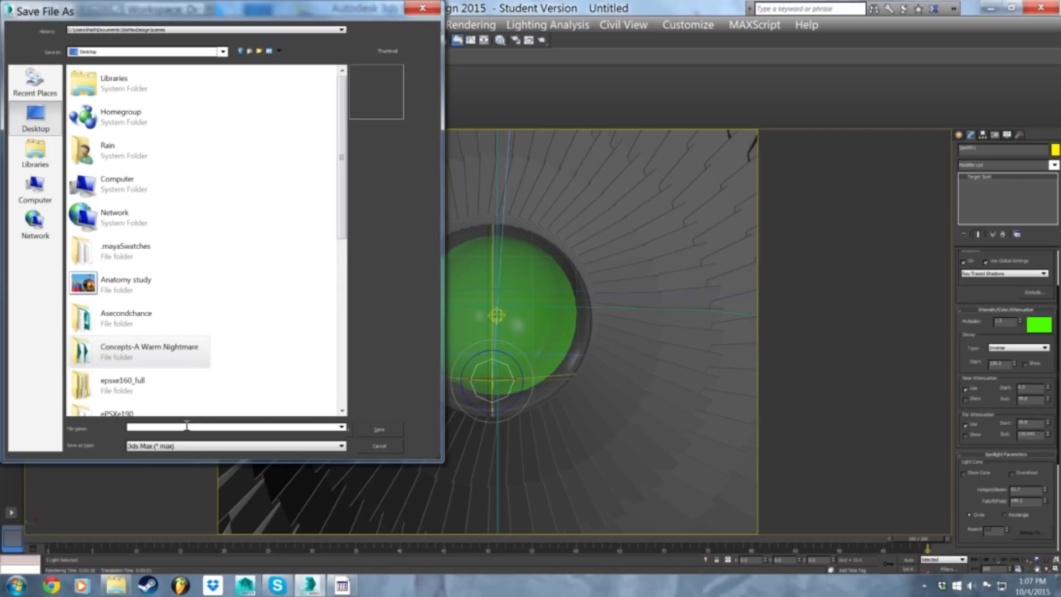
text(LIGHT)
key(BackSpace)
key(BackSpace)
key(BackSpace)
key(BackSpace)
text(Lightabstract)
key(Return)
- Set the lower spotlight's intensity multiplier to 1 between two test renders of the camera view, cancelling both
key(shift+q)
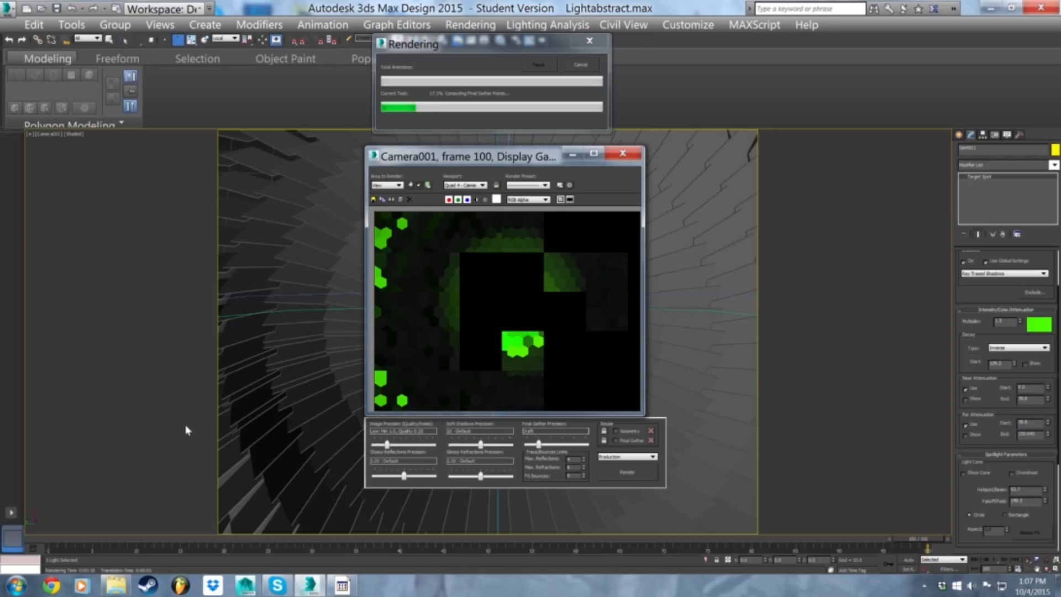
click(623, 153)
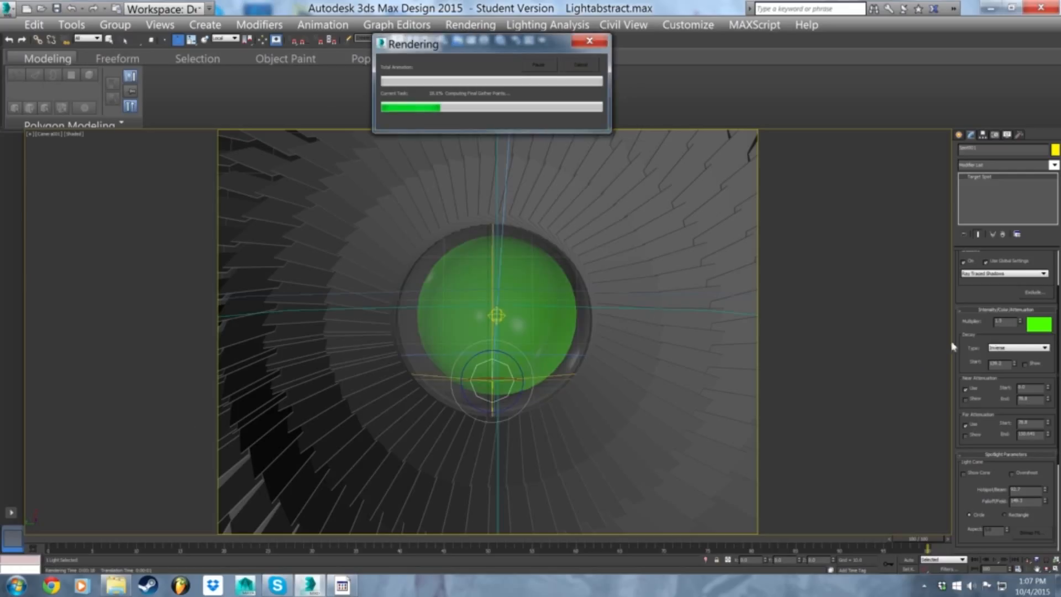
drag(1016, 321, 924, 333)
text(2)
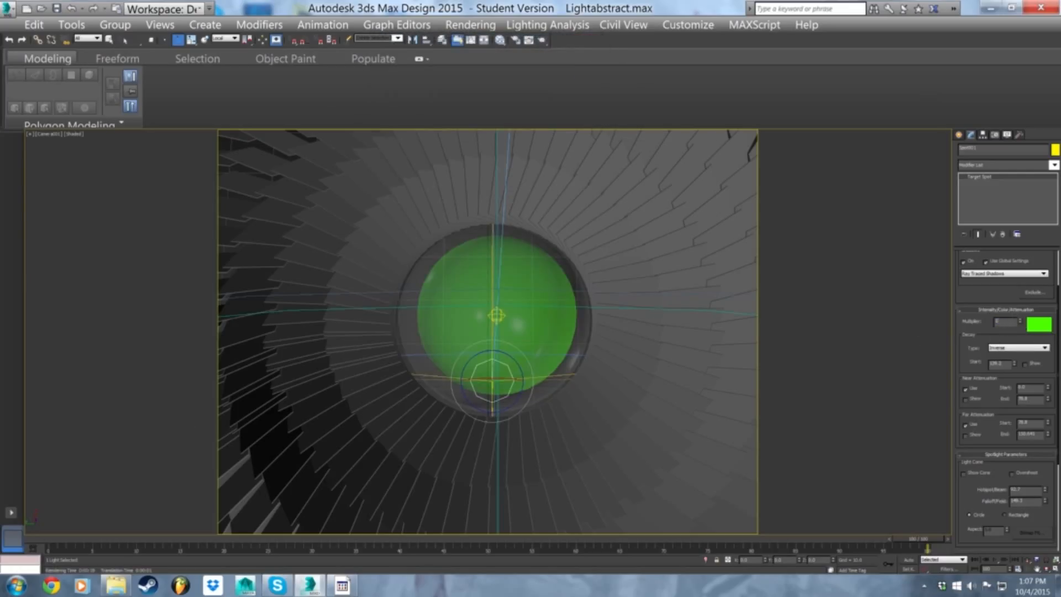
key(Return)
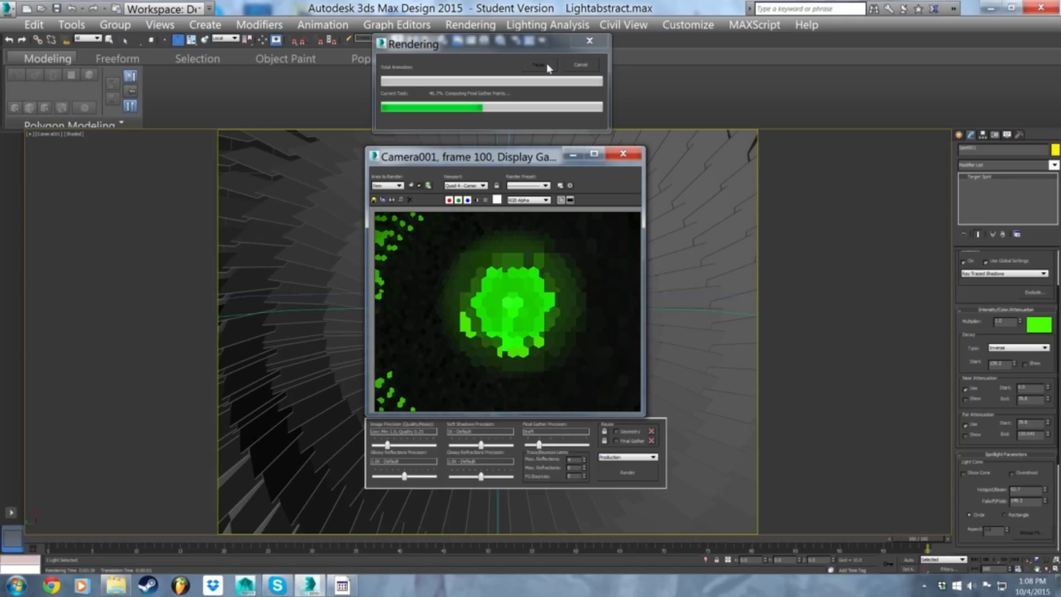
click(580, 64)
click(623, 153)
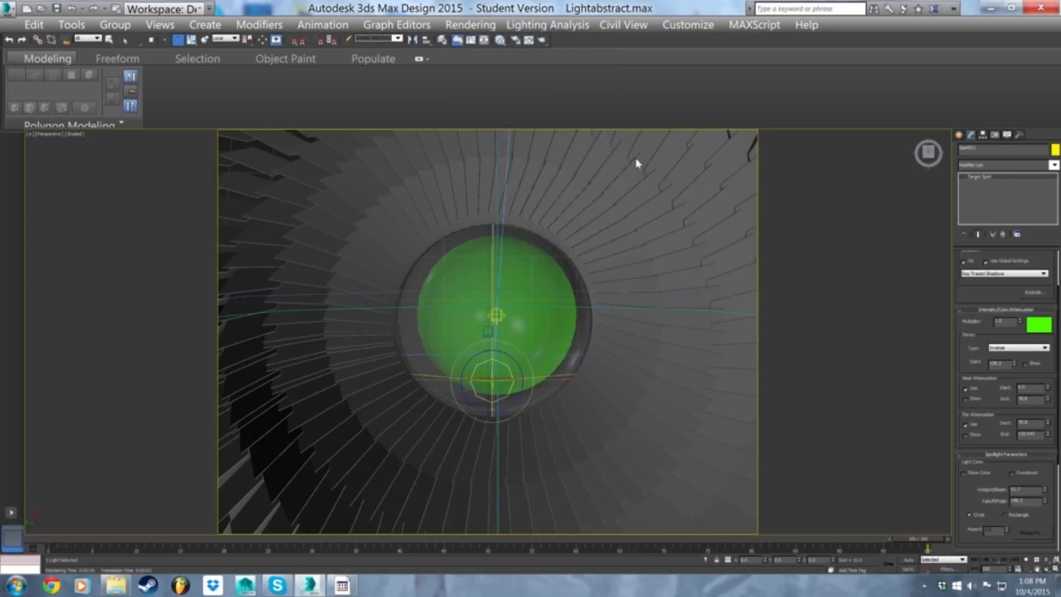
- Create a Torus Knot extended primitive near the disc's centre, with its loops reaching beyond the disc's edge
click(635, 163)
scroll(635, 163, down, 5)
middle_drag(635, 281, 583, 377)
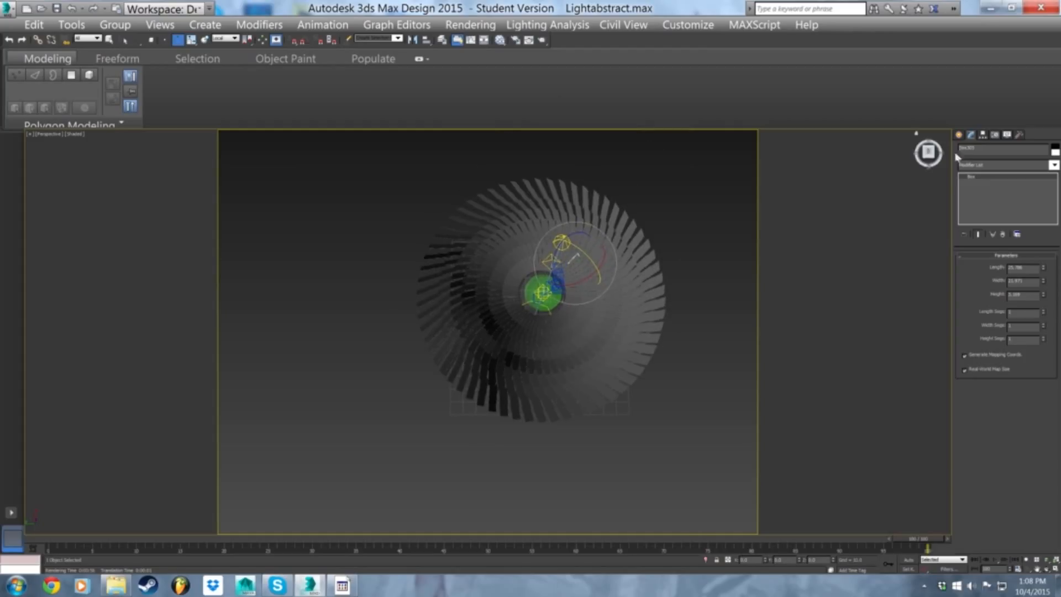
click(959, 135)
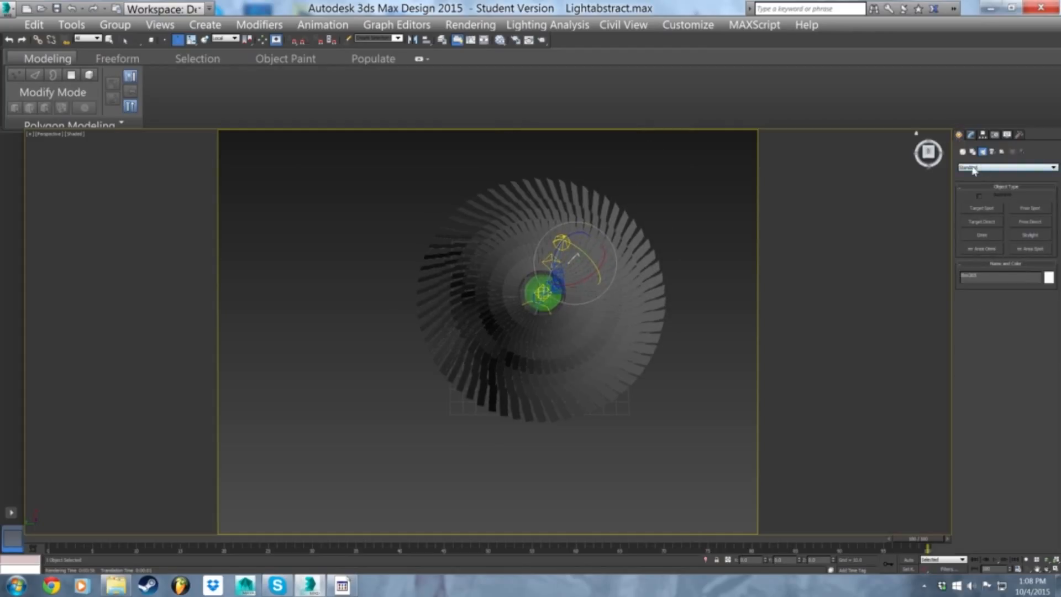
click(963, 152)
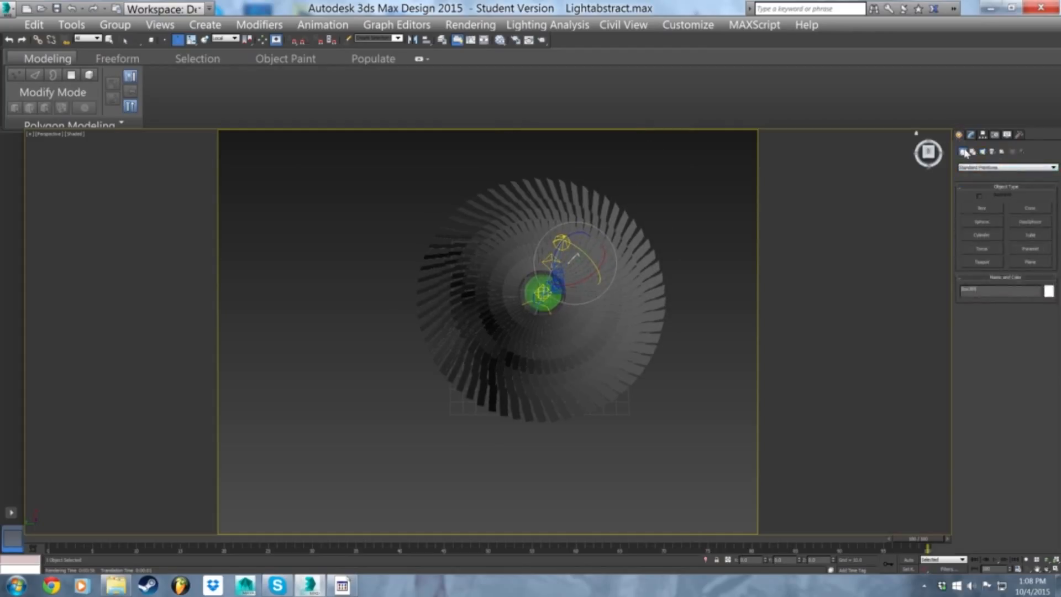
click(972, 167)
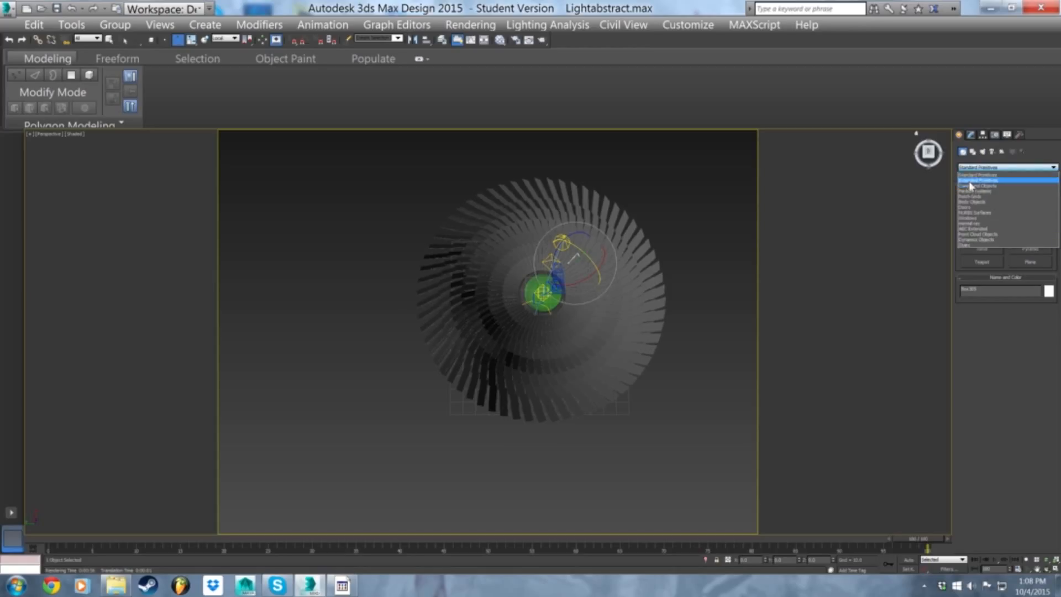
click(969, 182)
click(1030, 207)
drag(552, 327, 620, 256)
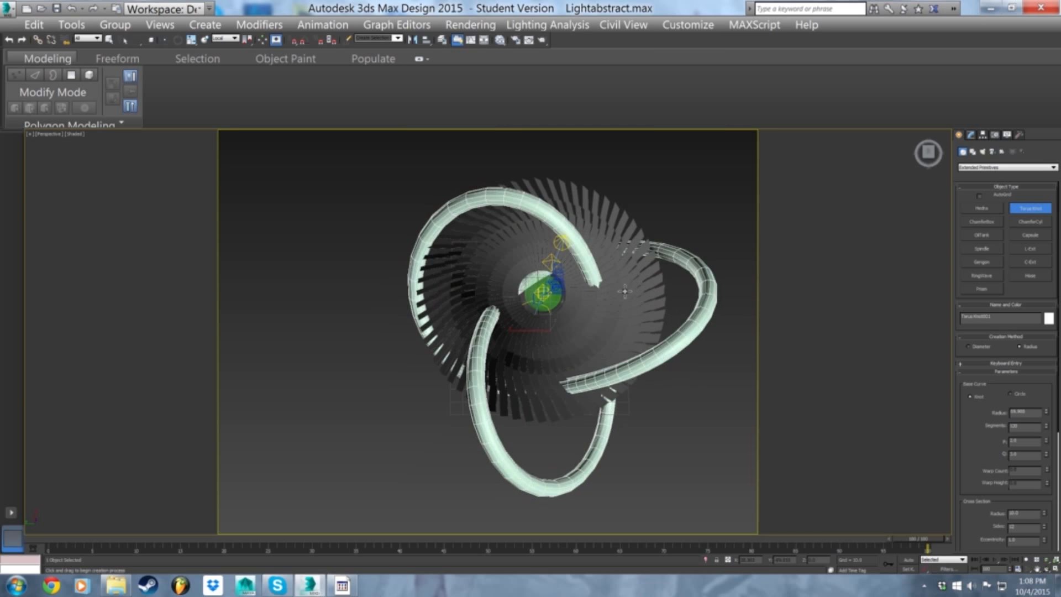
click(620, 301)
- Scale down the torus knot and centre it over the green sphere in the camera view
key(w)
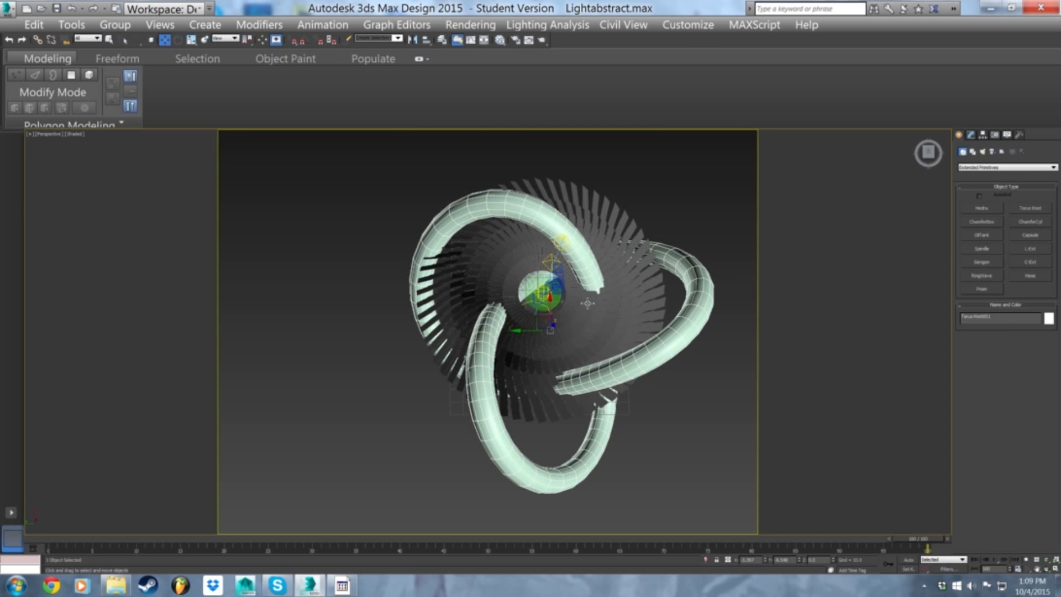
key(c)
click(517, 431)
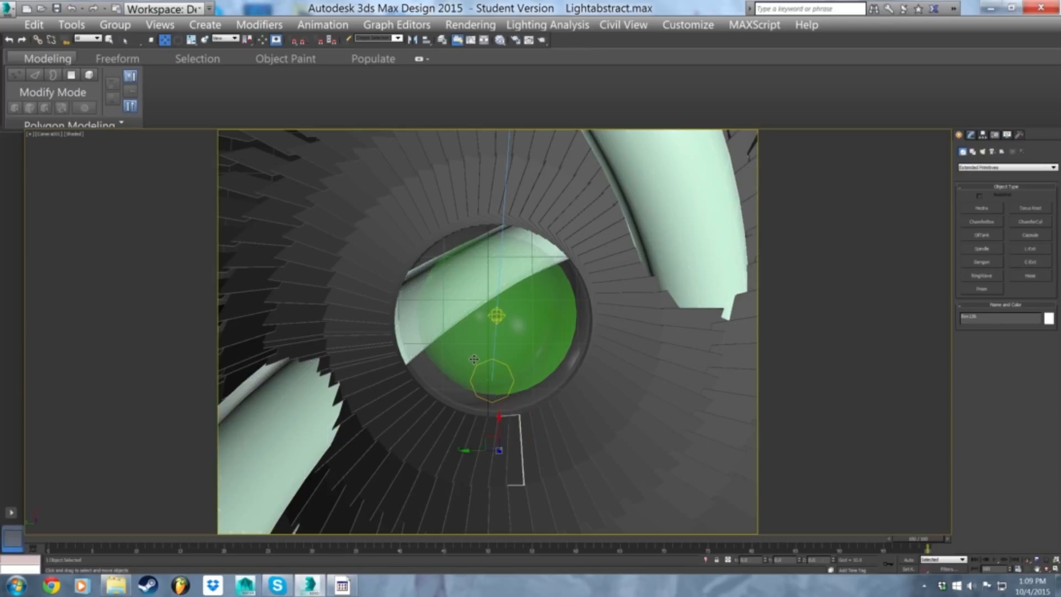
key(ctrl+z)
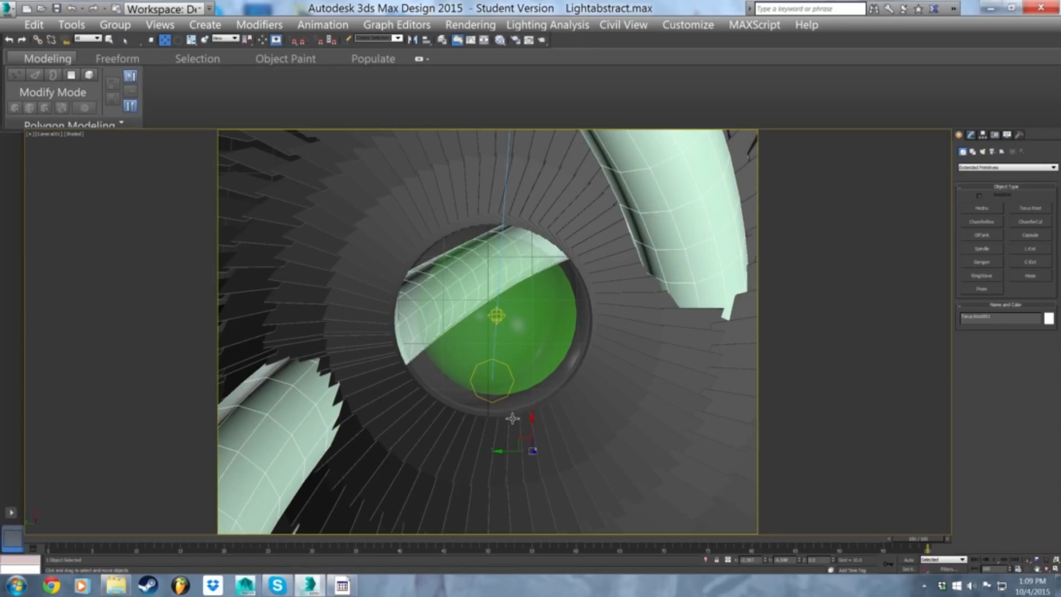
drag(523, 438, 421, 286)
key(r)
drag(417, 343, 403, 369)
key(w)
drag(438, 294, 494, 327)
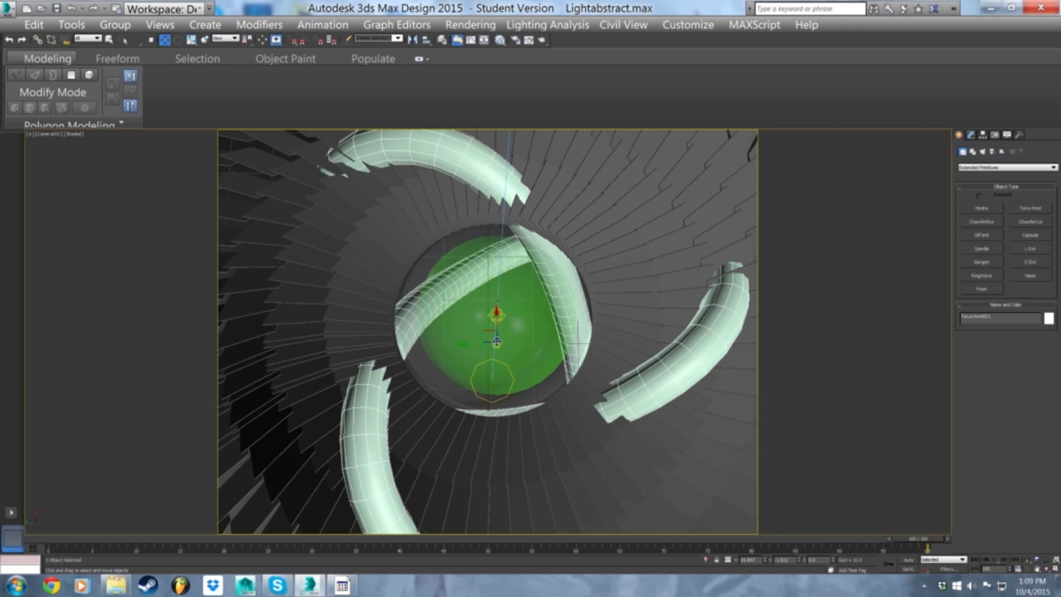
- Raise the torus knot along Z so that its loops stand in front of the disc, and return to the camera view
key(p)
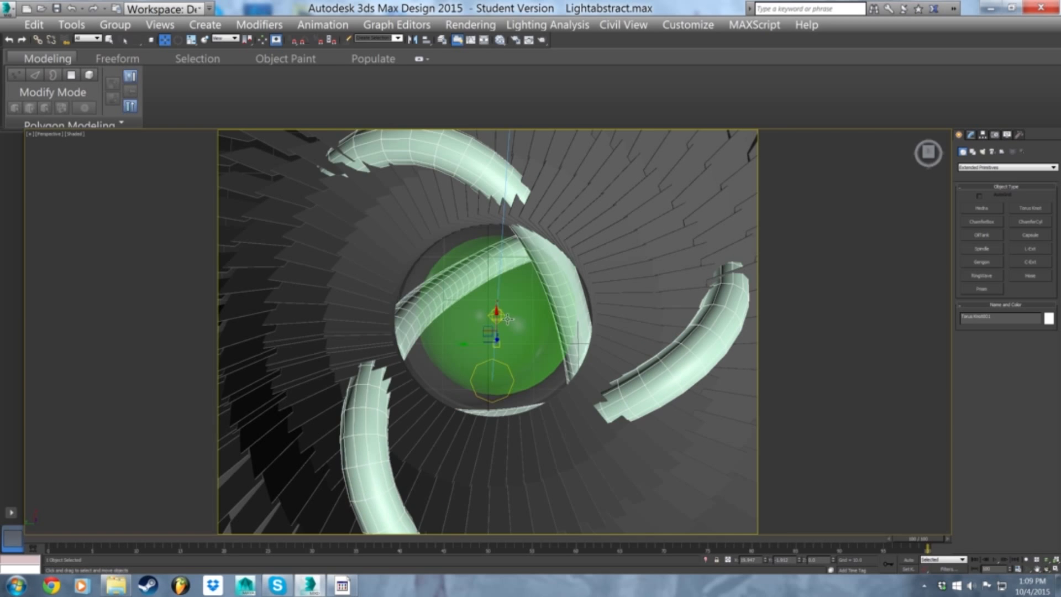
alt+middle_drag(499, 307, 497, 339)
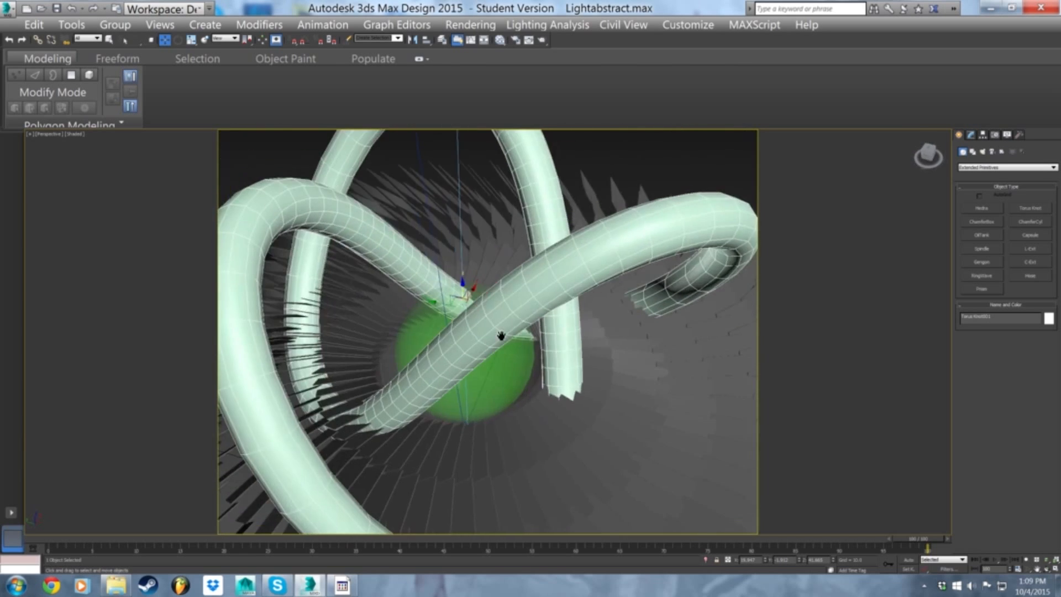
key(c)
- Duplicate the green glass material in the Slate Material Editor and assign the copy to the torus knot
key(m)
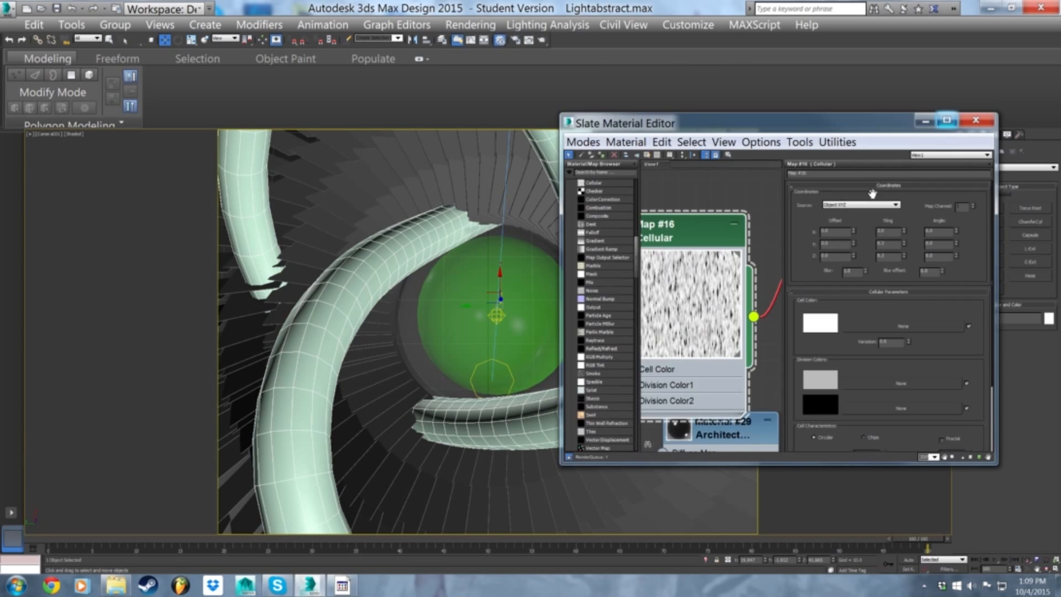
scroll(705, 236, down, 6)
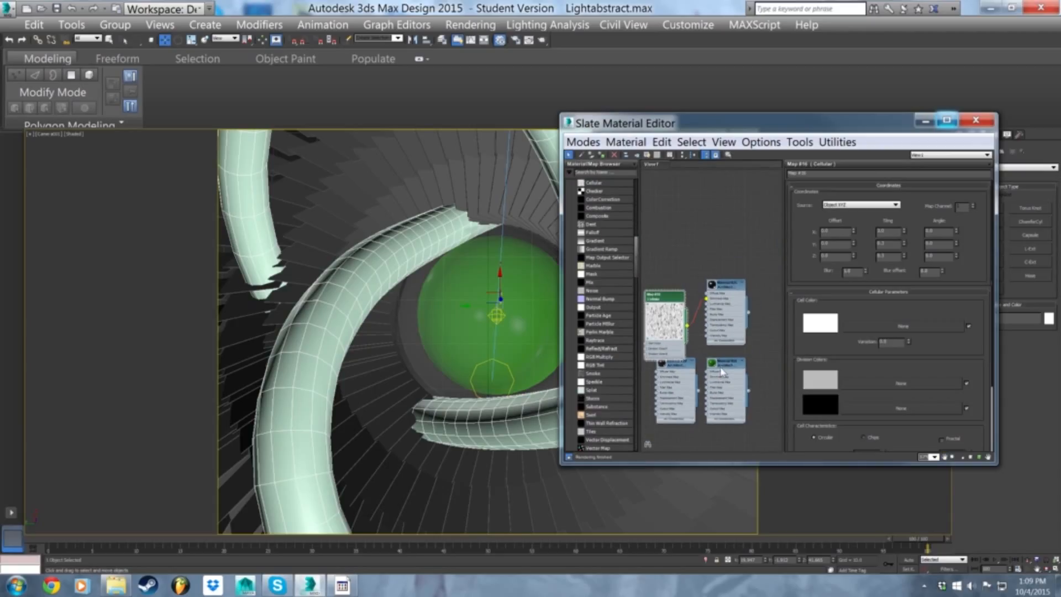
click(730, 362)
shift+drag(730, 363, 724, 184)
right_click(716, 186)
click(688, 184)
double_click(717, 184)
click(603, 156)
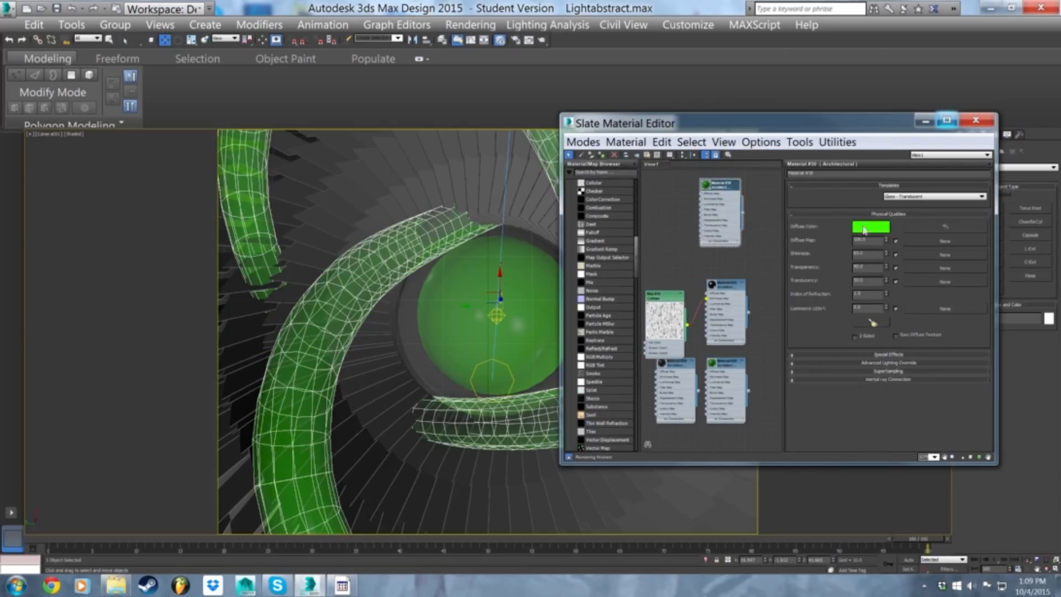
- Set the copied glass material's transparency to 90 and its shininess to 40
click(885, 267)
text(90)
key(Return)
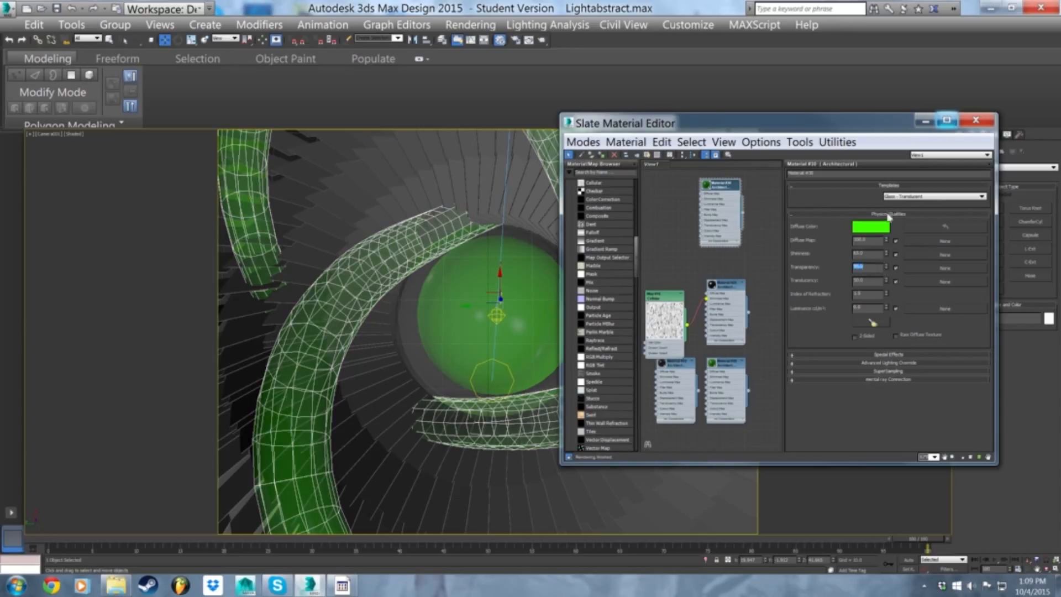
click(869, 254)
text(40)
key(Return)
- Connect the Cellular map to the copied material's shininess map, close the material editor and test-render the camera view
drag(687, 325, 702, 202)
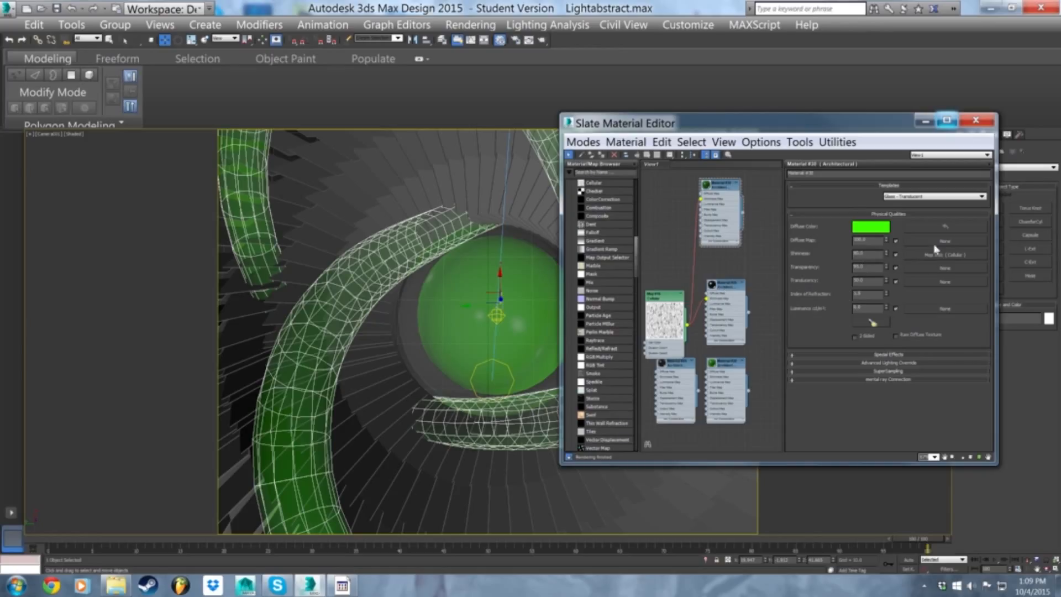
drag(718, 187, 724, 209)
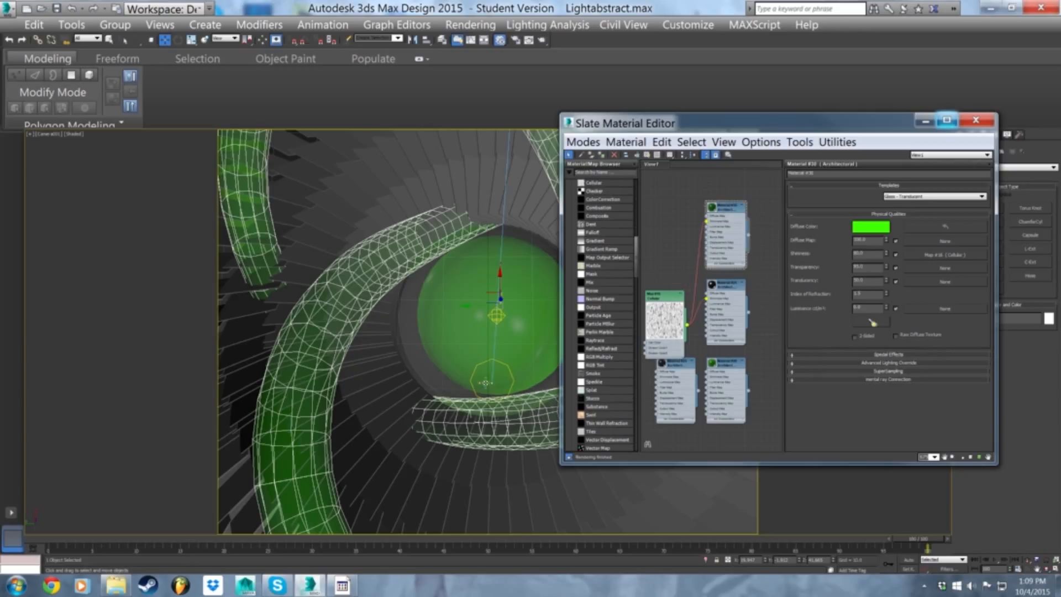
click(495, 301)
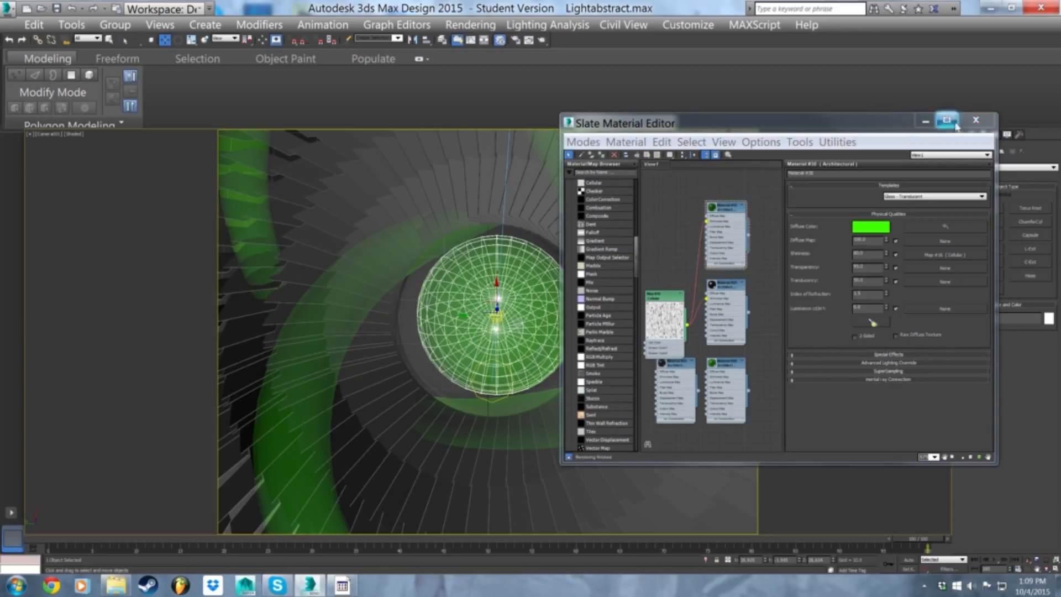
click(975, 120)
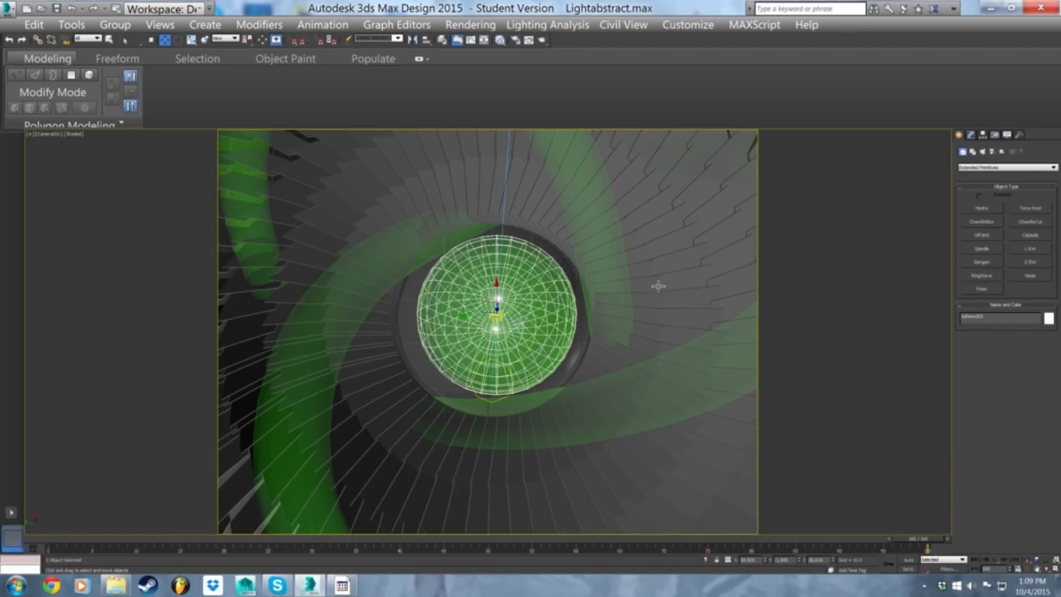
key(shift+q)
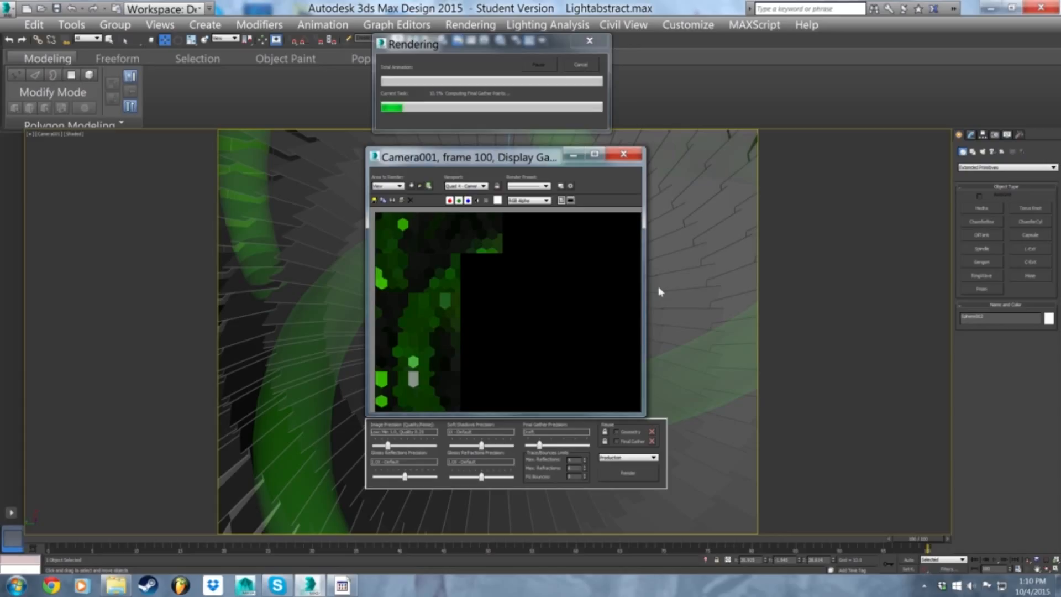
click(624, 154)
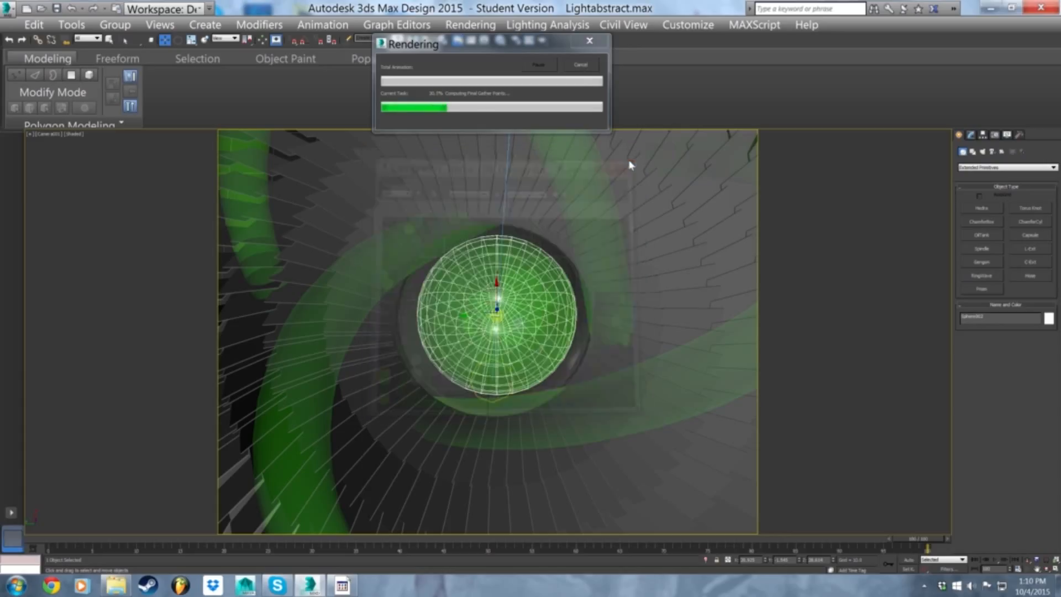
- Cancel the running test render and set the green glass material's translucency to 50 in the Slate Material Editor
click(575, 65)
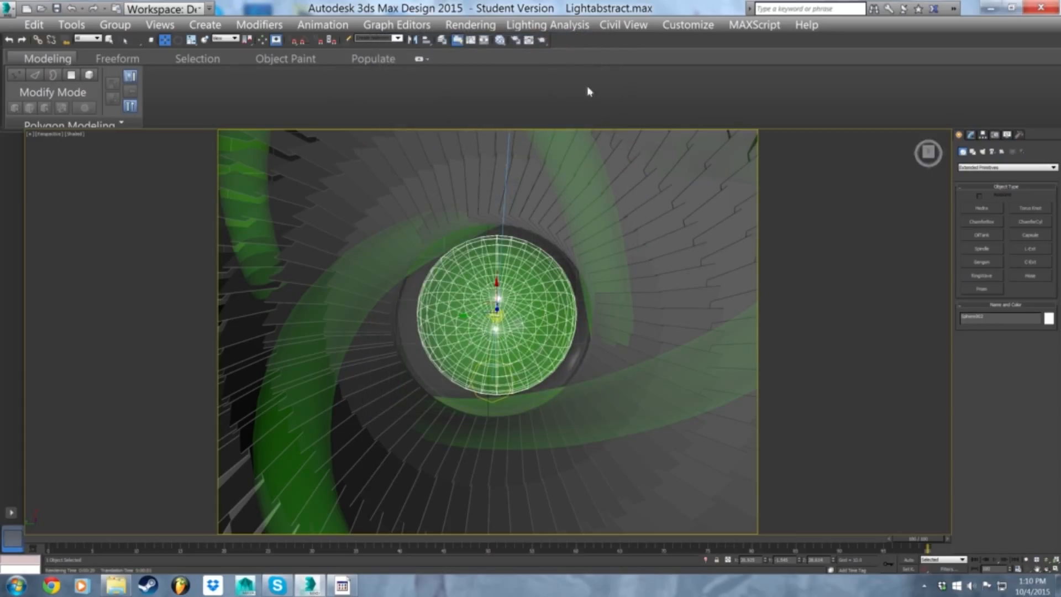
key(m)
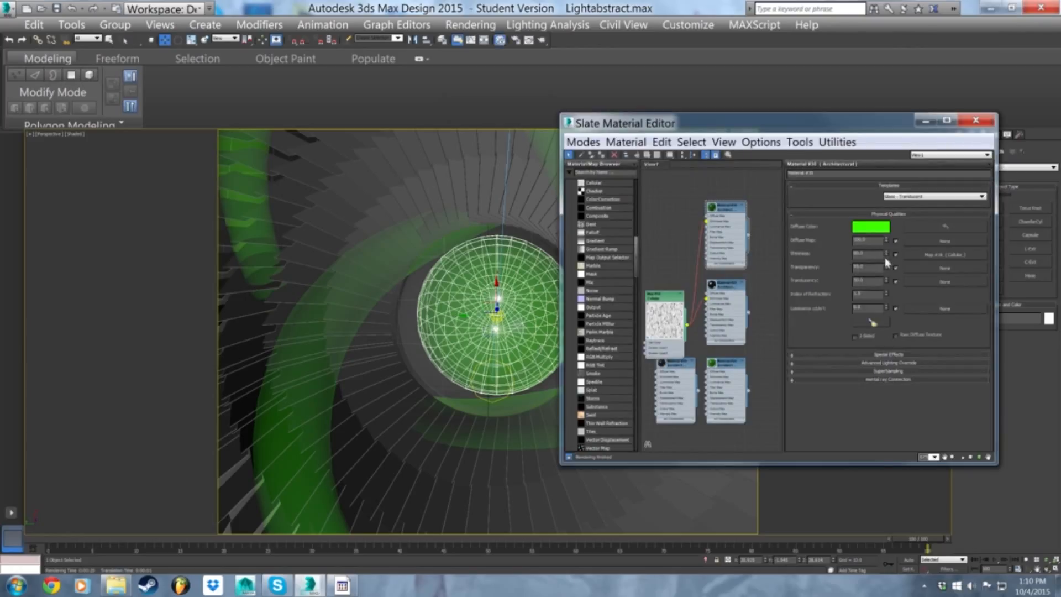
double_click(676, 302)
double_click(718, 226)
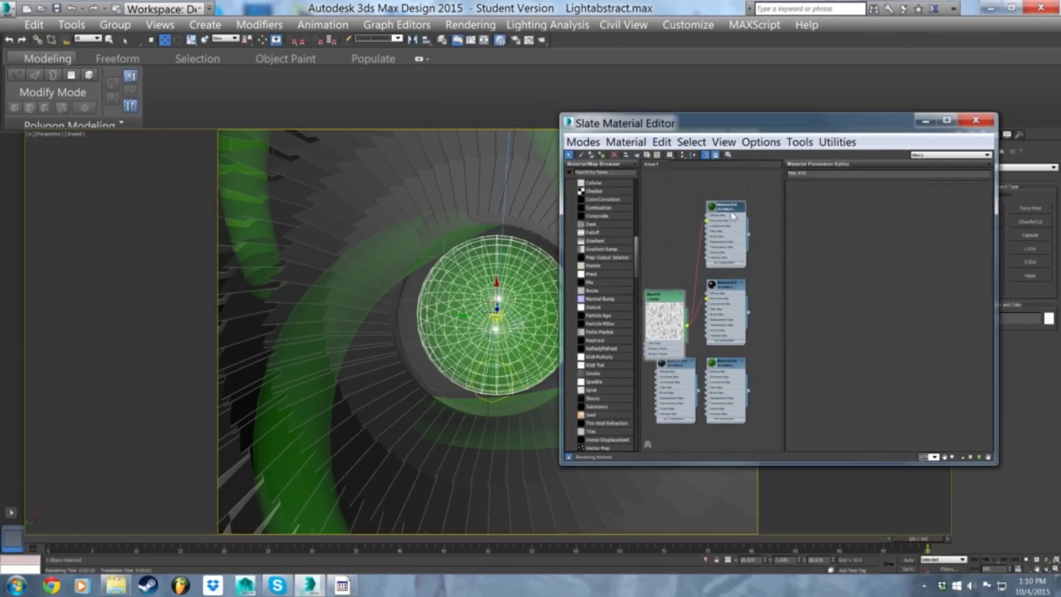
drag(886, 282, 740, 277)
text(50)
key(Return)
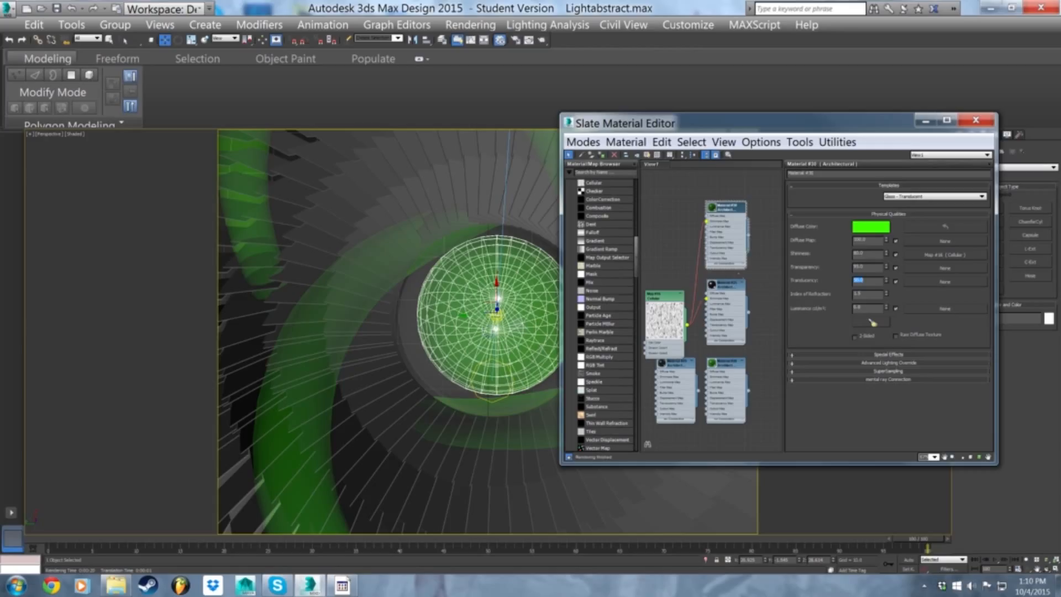
- Set the green glass material's transparency to 90, select the outer sphere around the green one and test-render the view
drag(865, 267, 787, 275)
text(90)
key(Return)
click(413, 333)
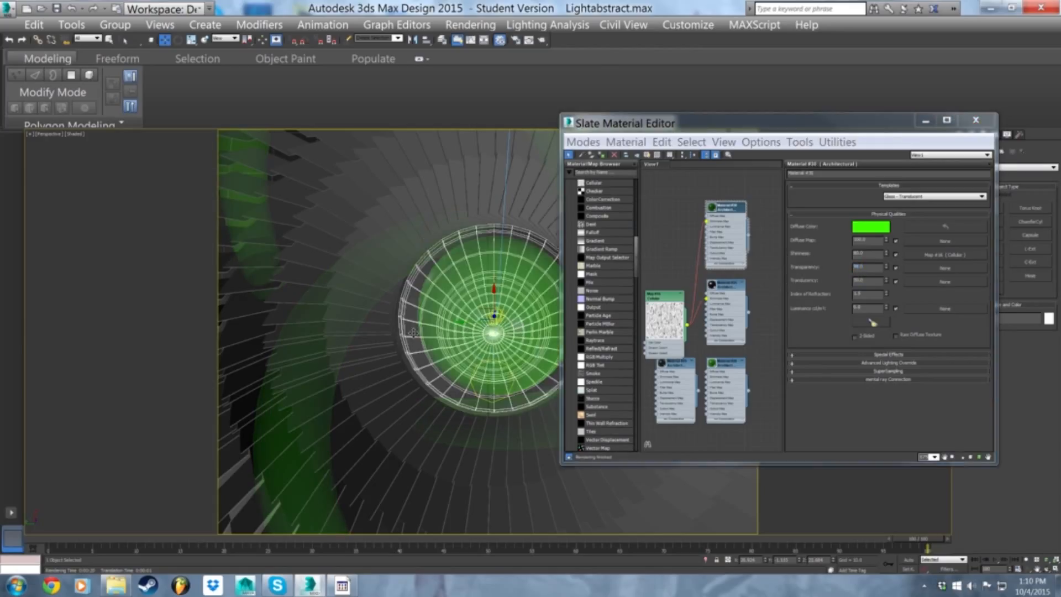
key(shift+q)
- Darken the glass material's diffuse colour to a deep green and test-render the view
click(871, 226)
drag(338, 132, 328, 132)
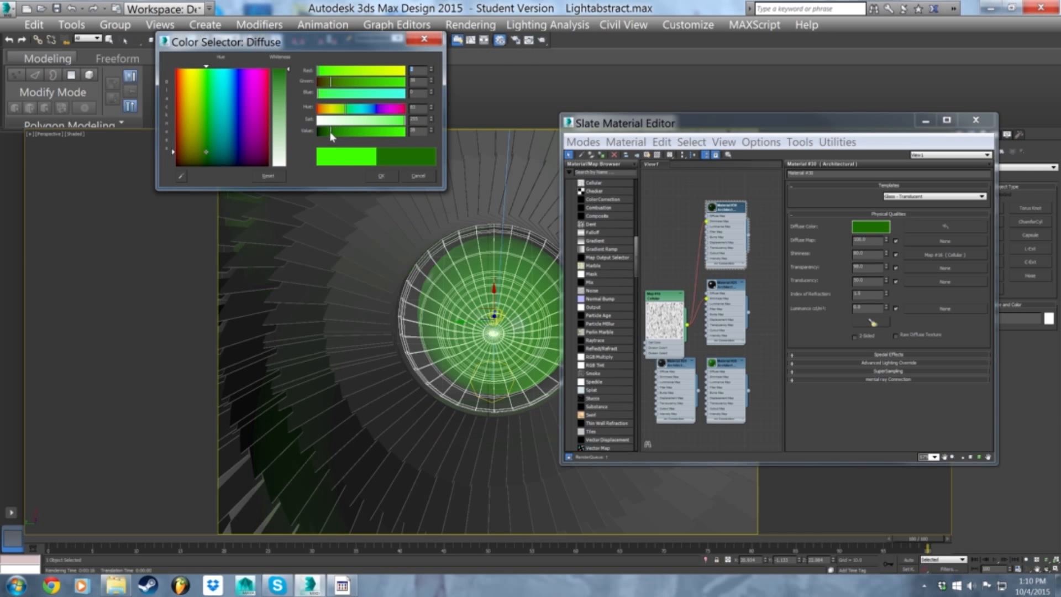
click(383, 176)
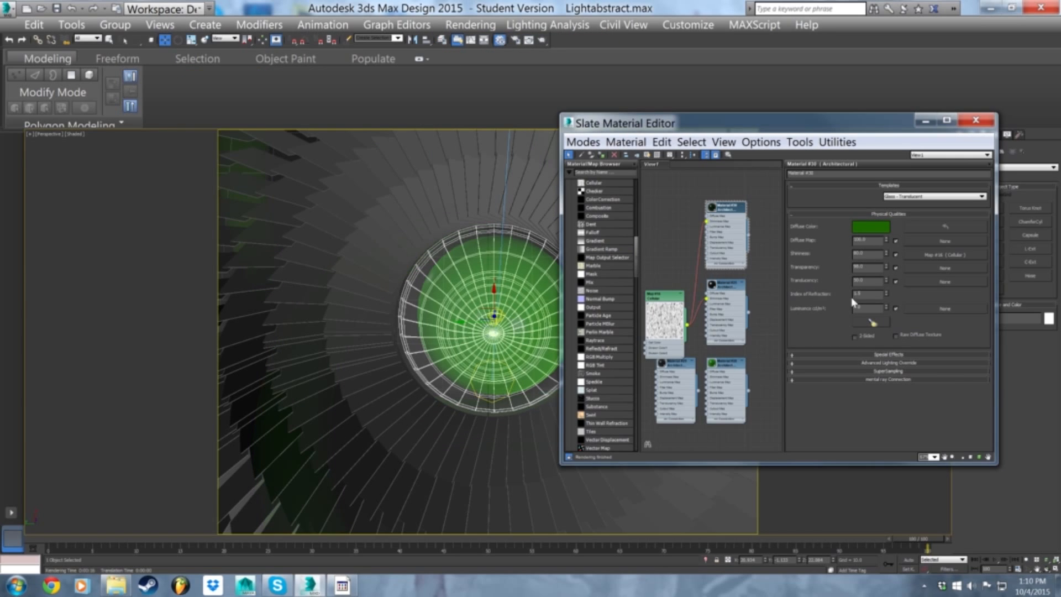
click(877, 320)
key(shift+q)
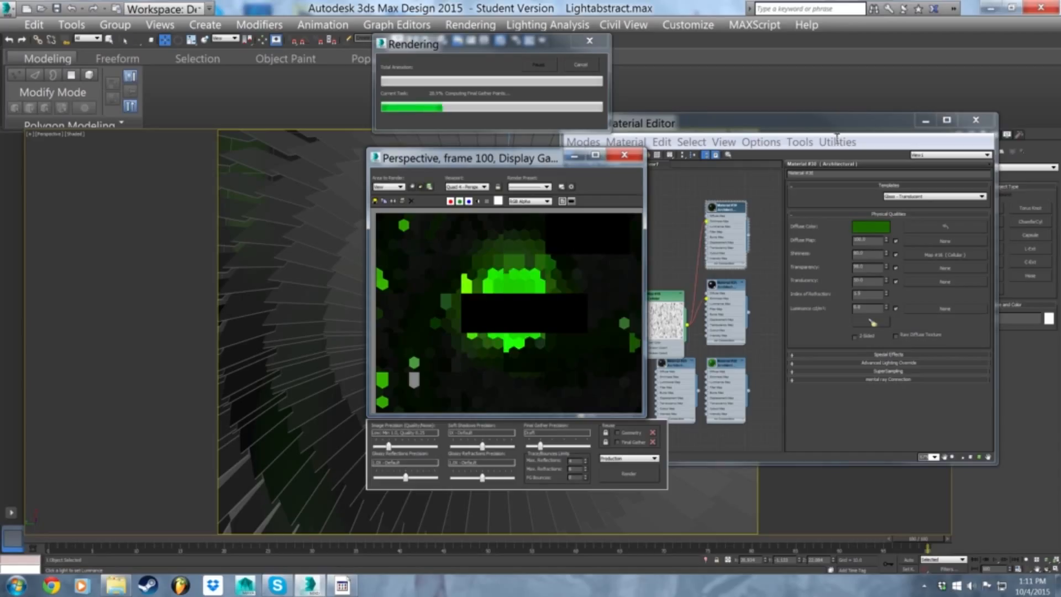
- Change the glass material's diffuse colour to black and test-render the view
click(871, 226)
drag(222, 130, 175, 166)
drag(284, 88, 287, 72)
click(381, 176)
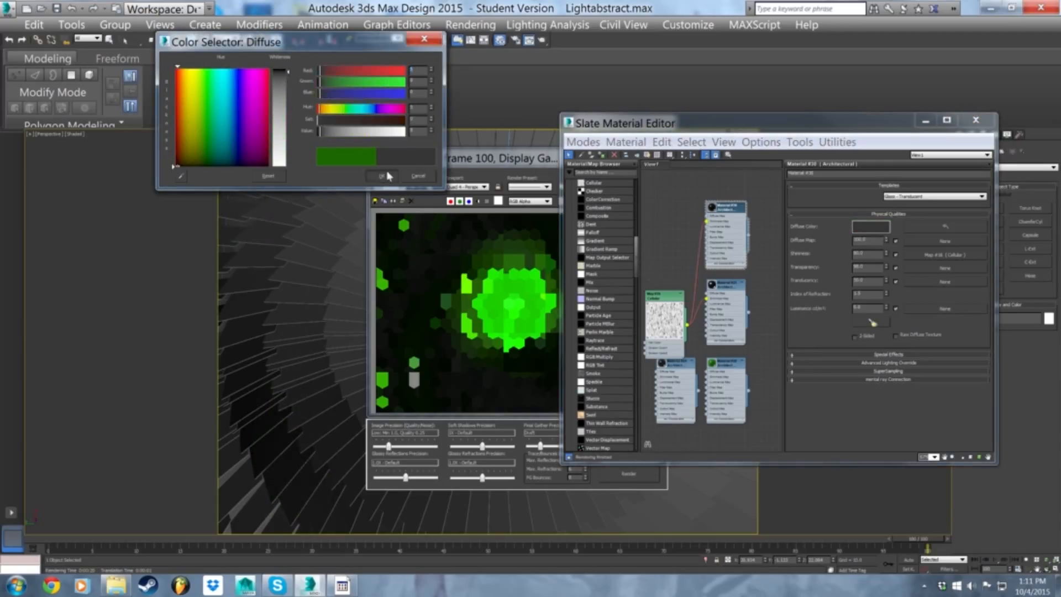
key(shift+q)
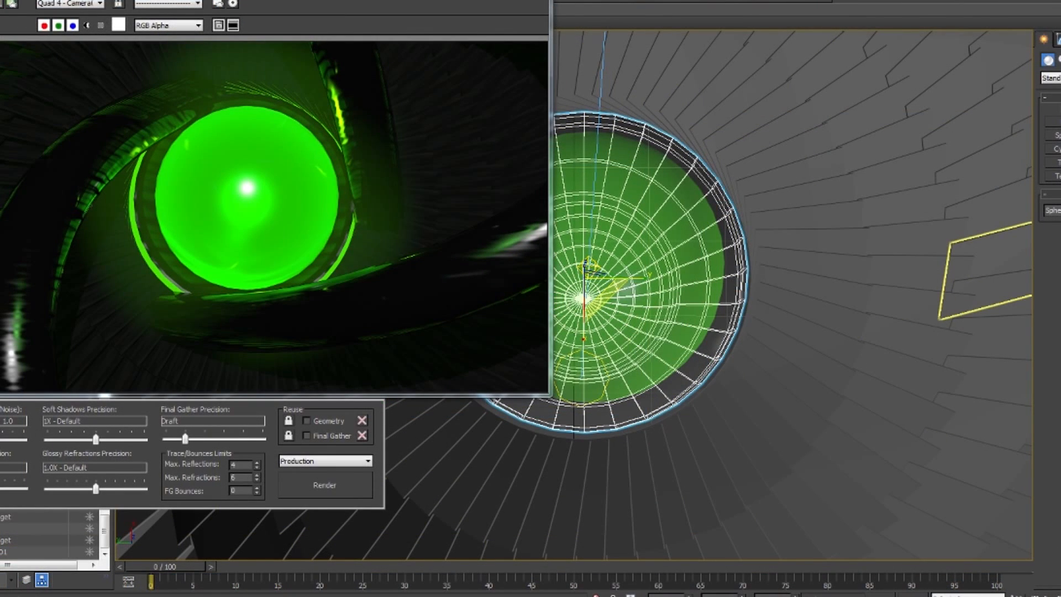
- Bring the finished render into full view and review the renderer choices in Render Setup, keeping NVIDIA mental ray
click(710, 250)
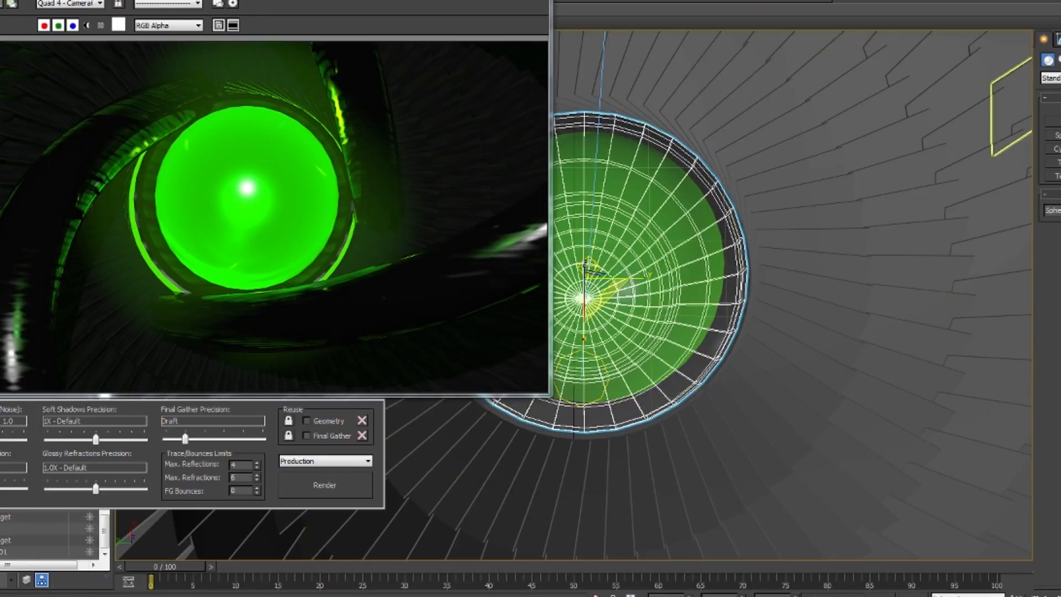
drag(177, 1, 575, 115)
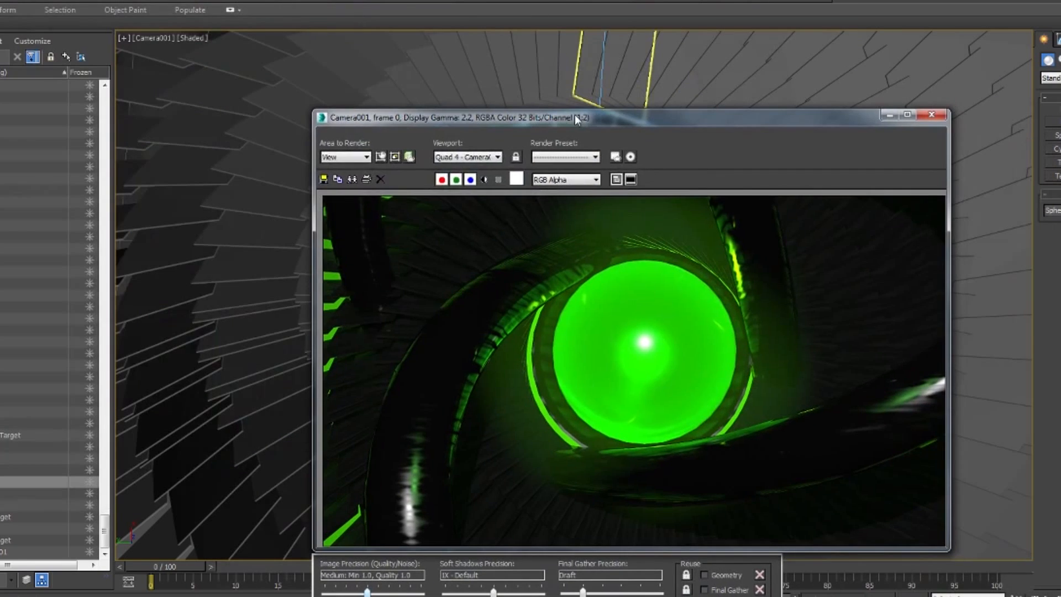
click(290, 0)
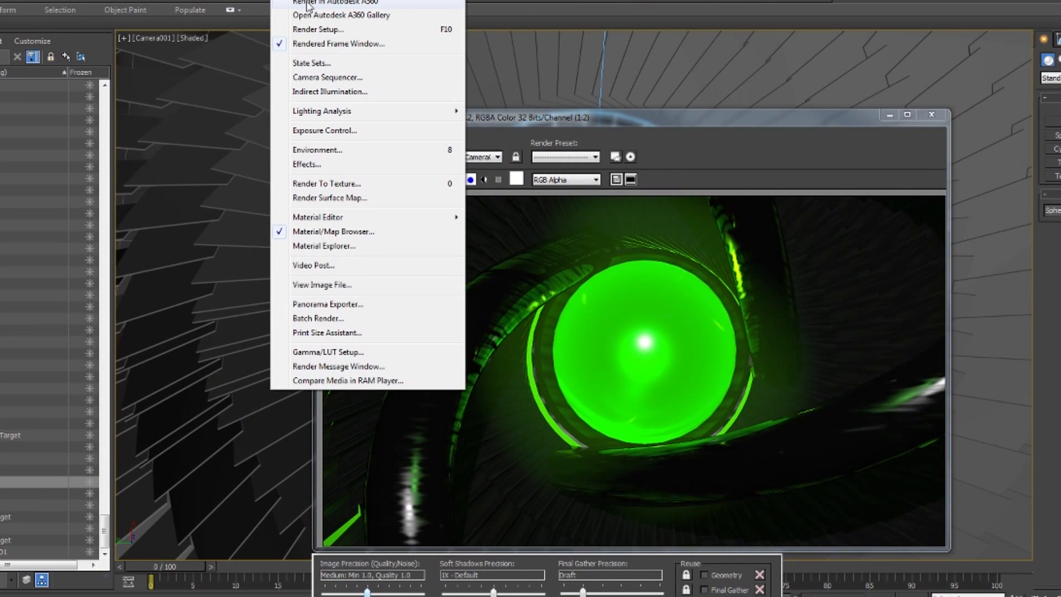
click(313, 29)
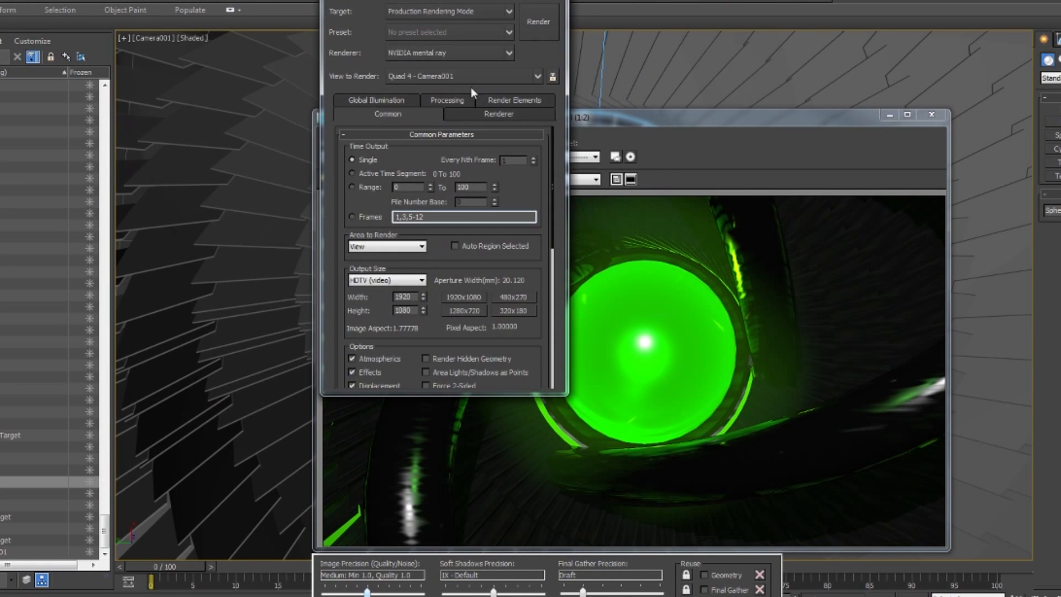
click(434, 52)
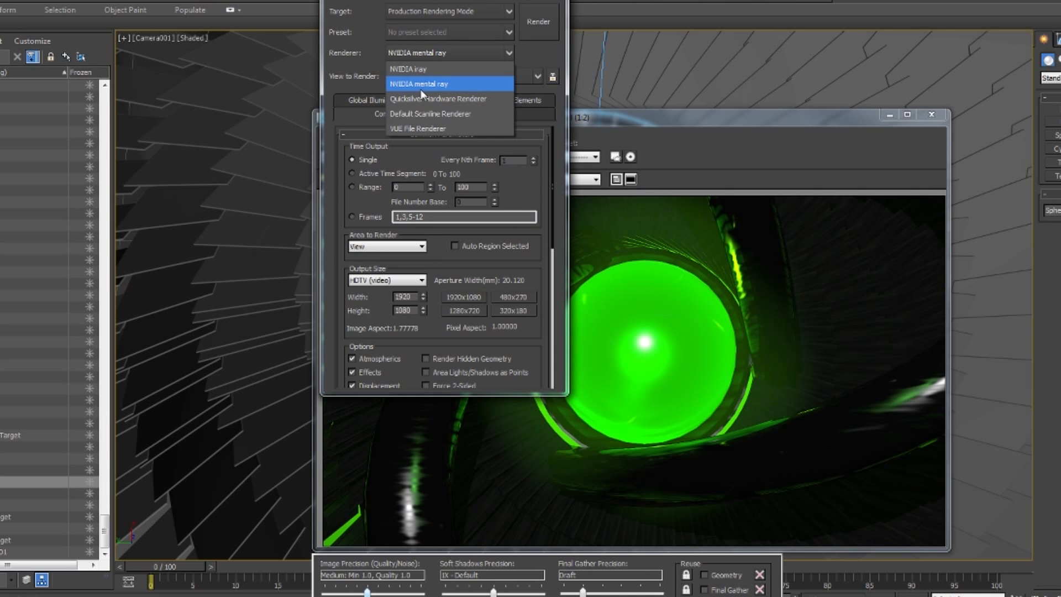
click(438, 51)
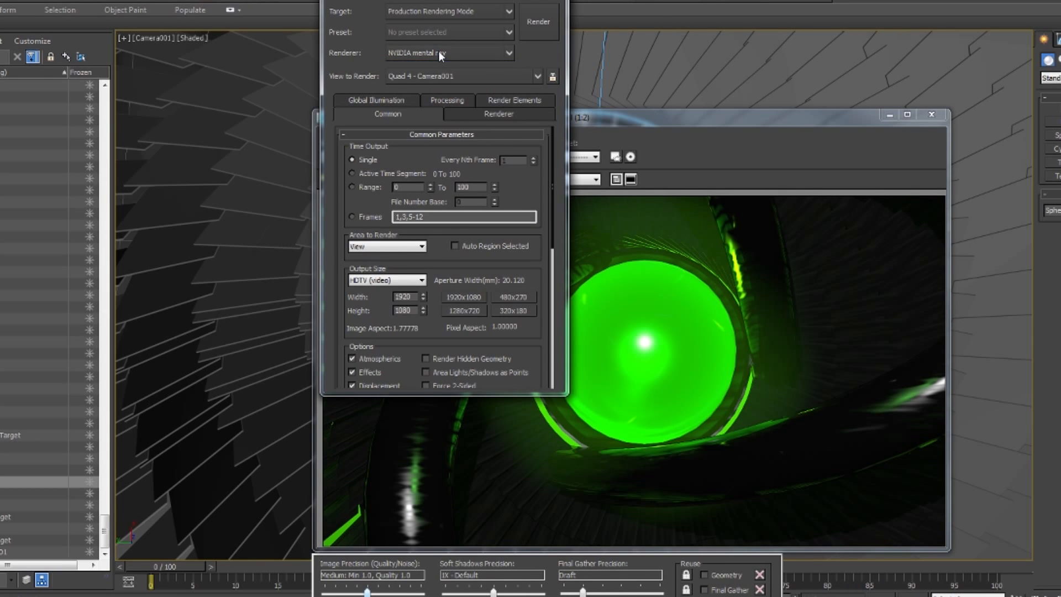
click(557, 3)
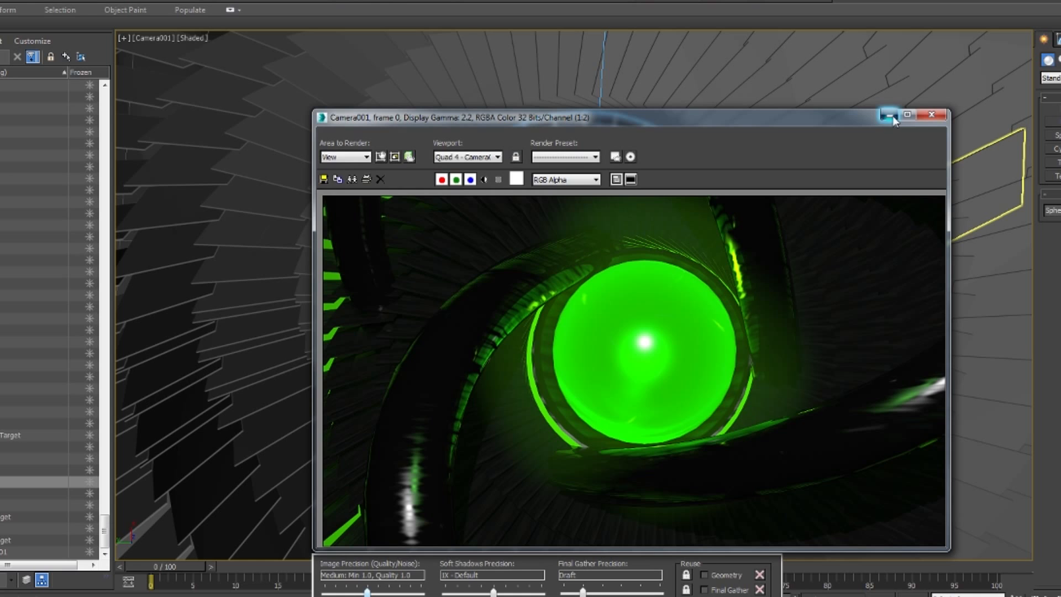
- Minimize the rendered image, switch to the perspective view and select the pink box far away from the disc
drag(788, 122, 520, 0)
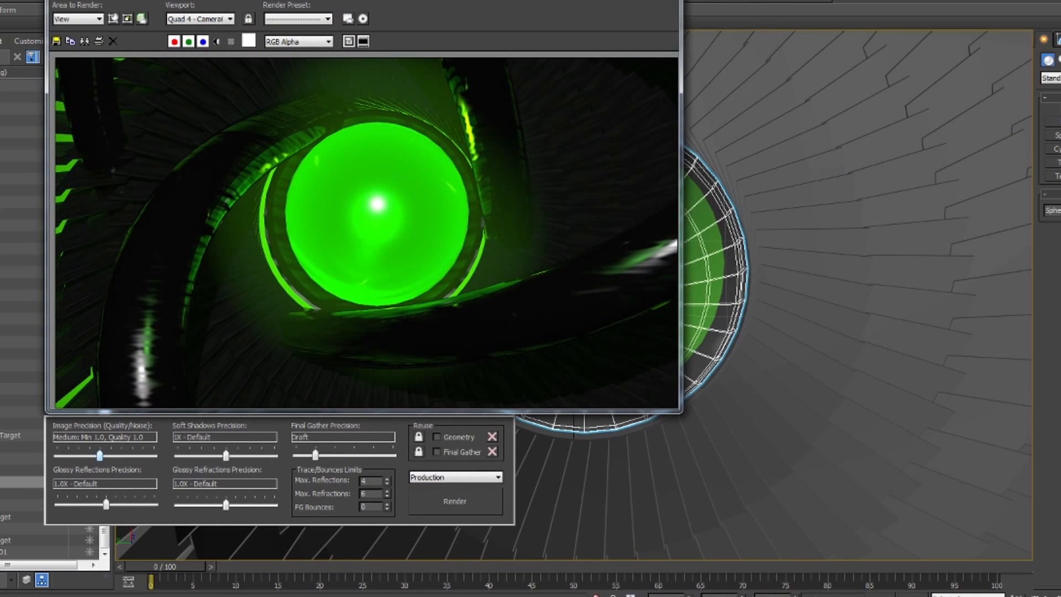
drag(554, 0, 574, 10)
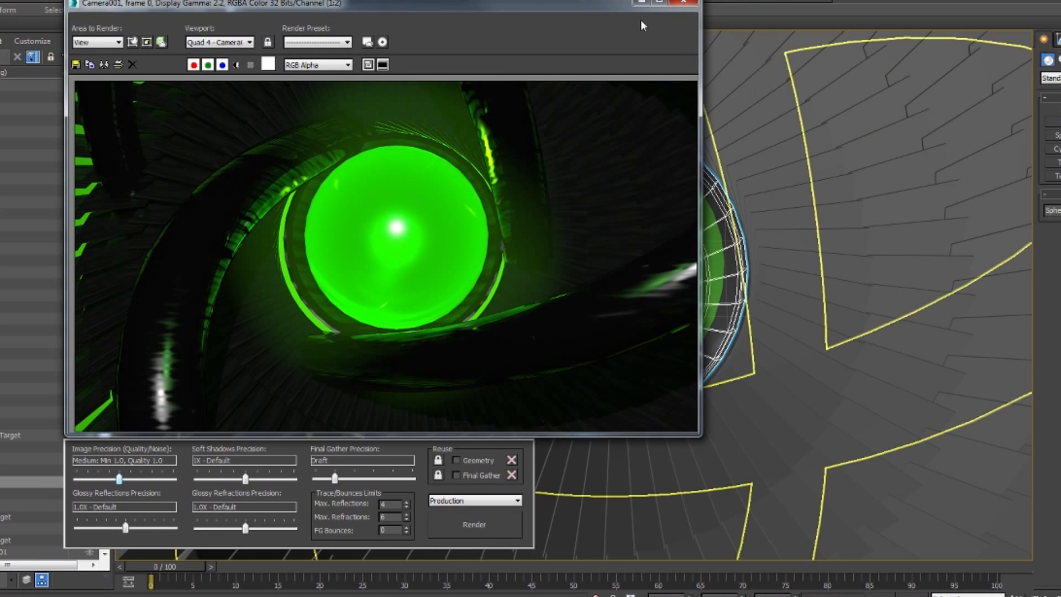
click(641, 2)
click(800, 423)
key(p)
scroll(800, 424, down, 10)
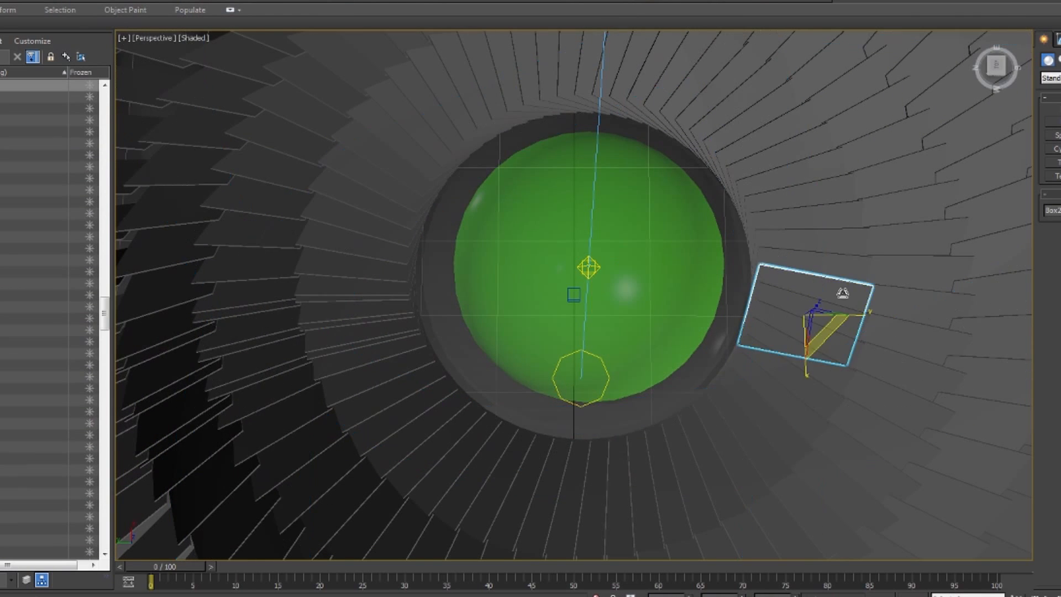
middle_drag(943, 292, 694, 354)
scroll(794, 348, down, 5)
middle_drag(909, 408, 627, 271)
click(938, 410)
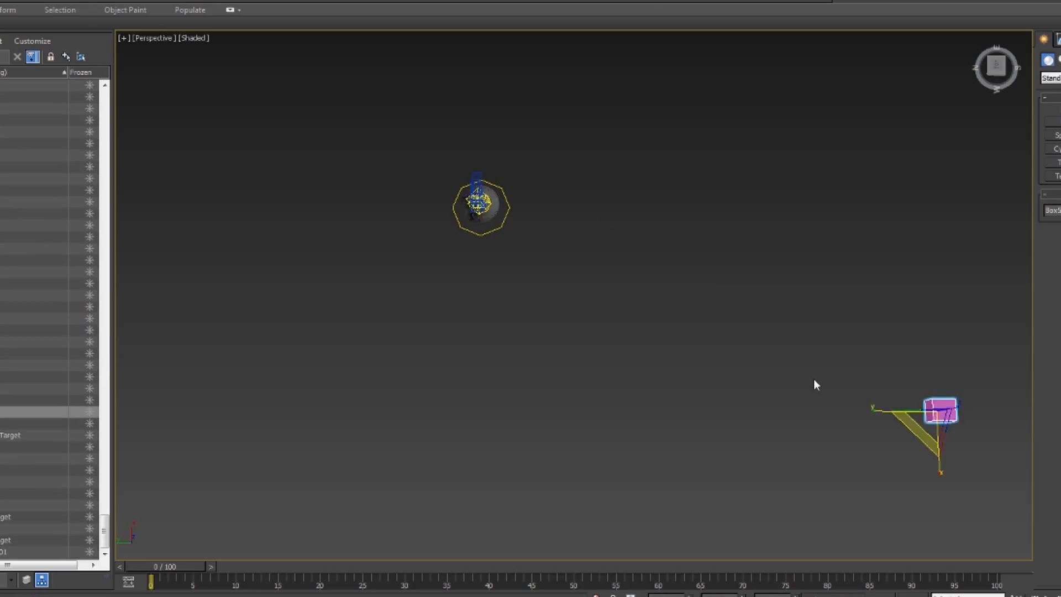
scroll(924, 418, up, 5)
middle_drag(712, 337, 729, 329)
scroll(729, 329, down, 5)
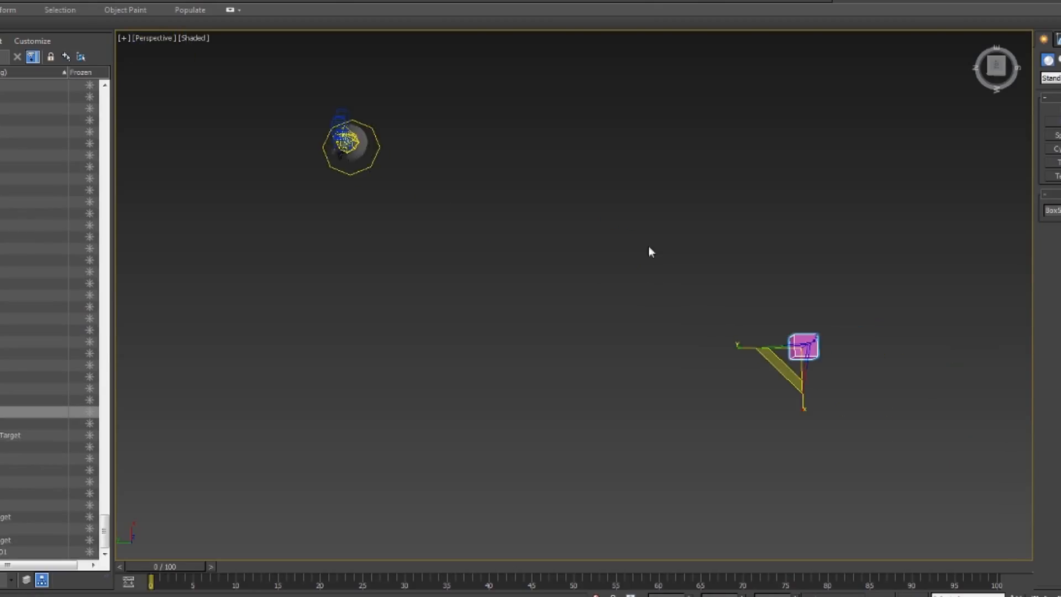
middle_drag(649, 251, 747, 341)
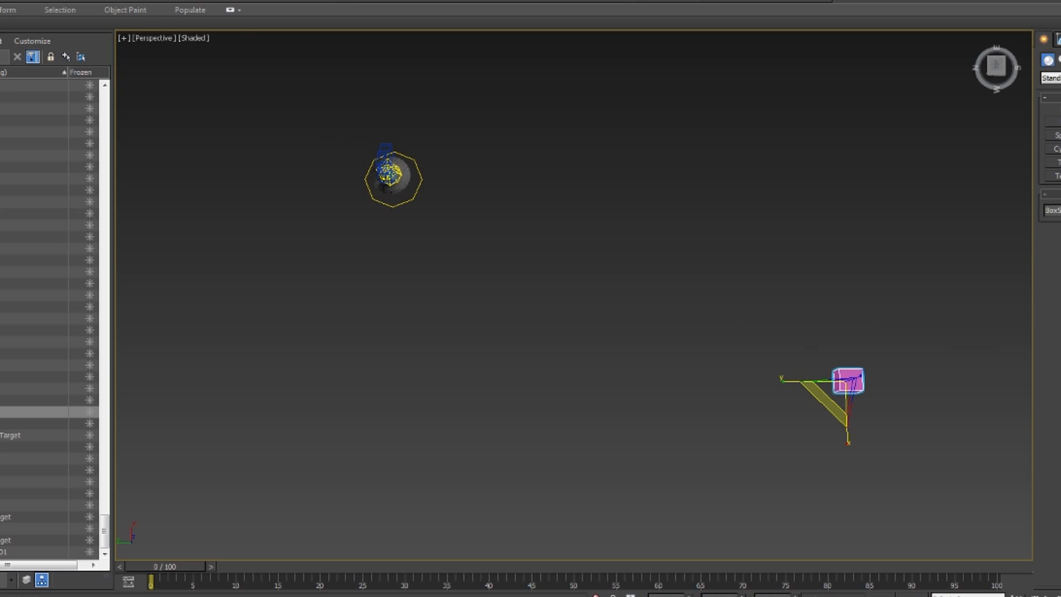
- Inspect the Standard material and the Ambient/Reflective Occlusion map feeding its diffuse colour in the Slate Material Editor
key(m)
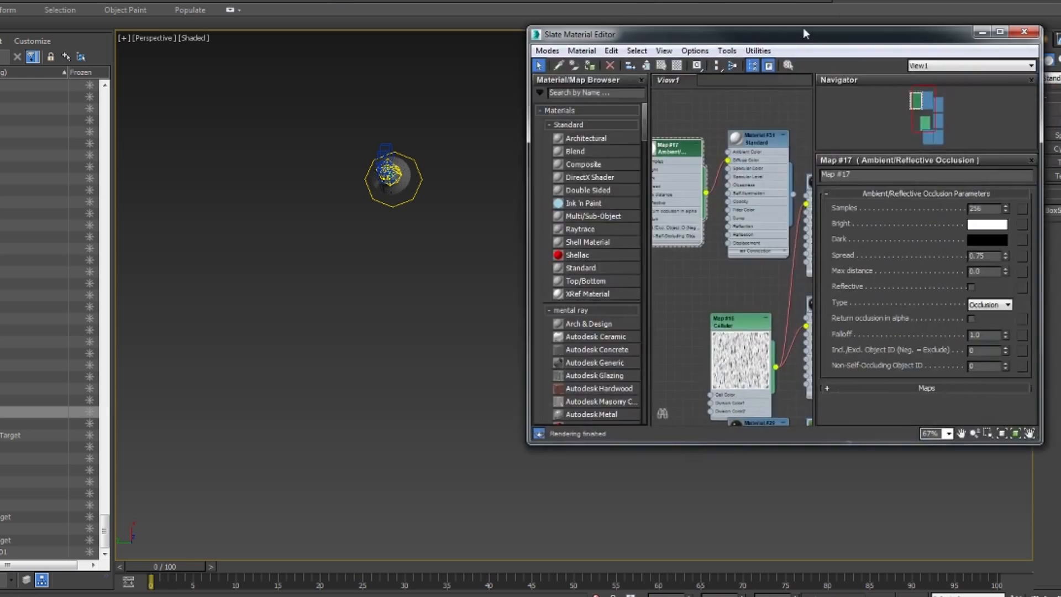
double_click(572, 239)
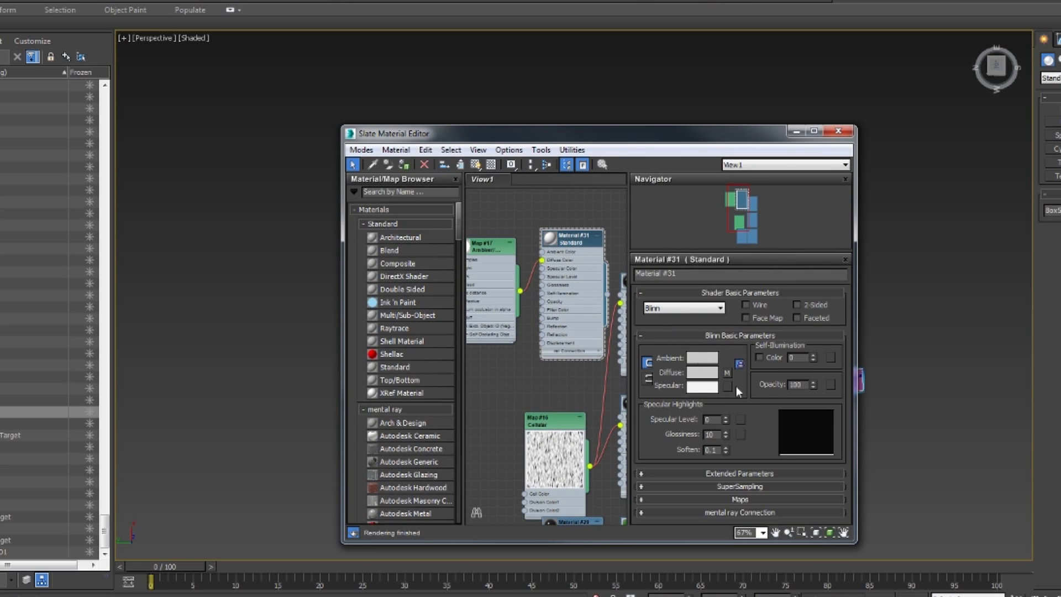
scroll(519, 211, up, 1)
middle_drag(523, 220, 558, 242)
double_click(514, 281)
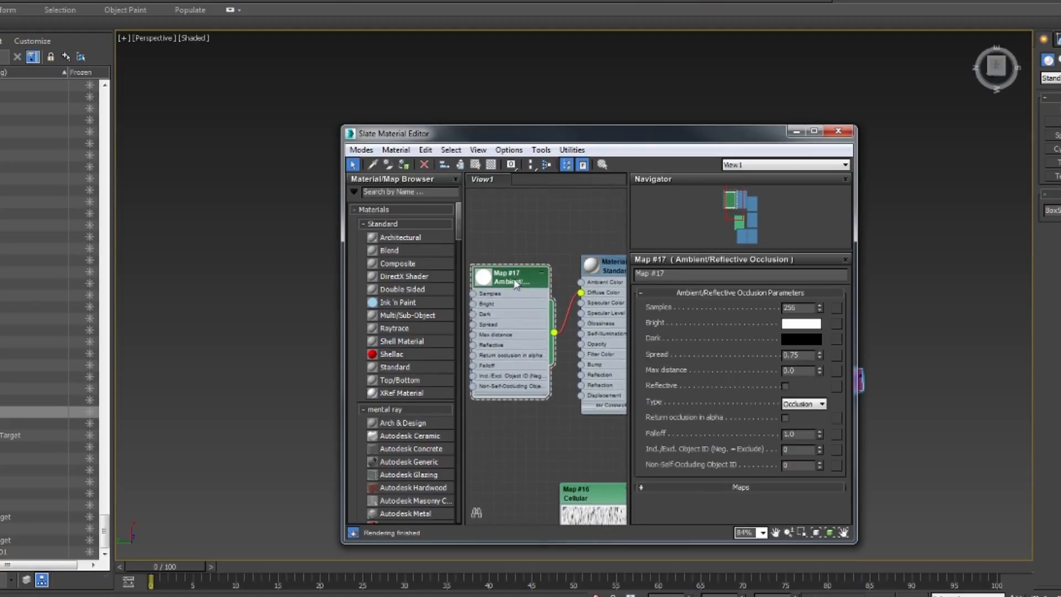
scroll(563, 260, up, 1)
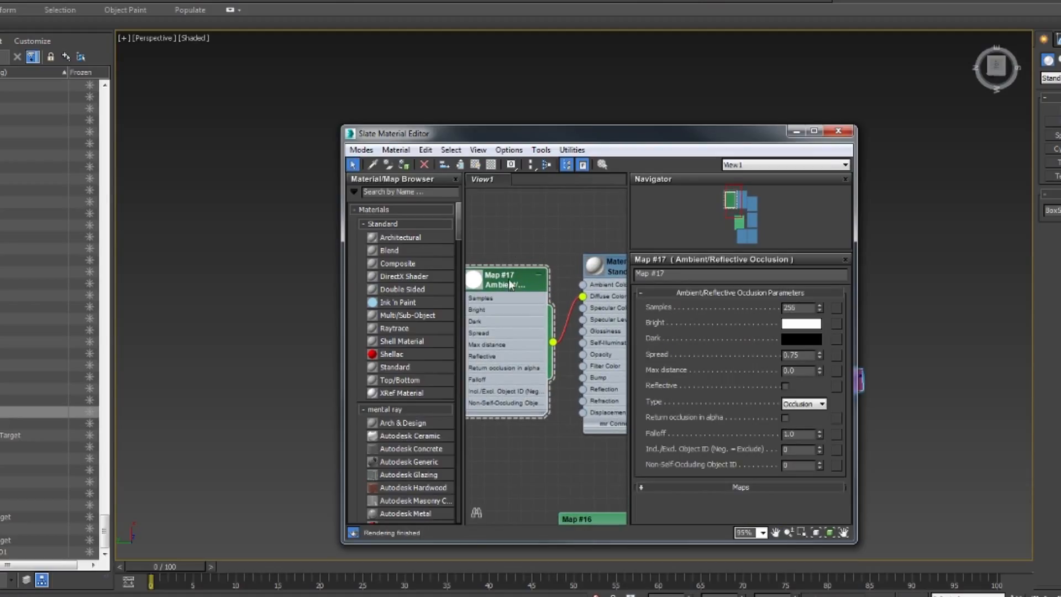
- Search the material and map browser for "ambient", clear the search and close the material editor
click(429, 193)
text(ambient)
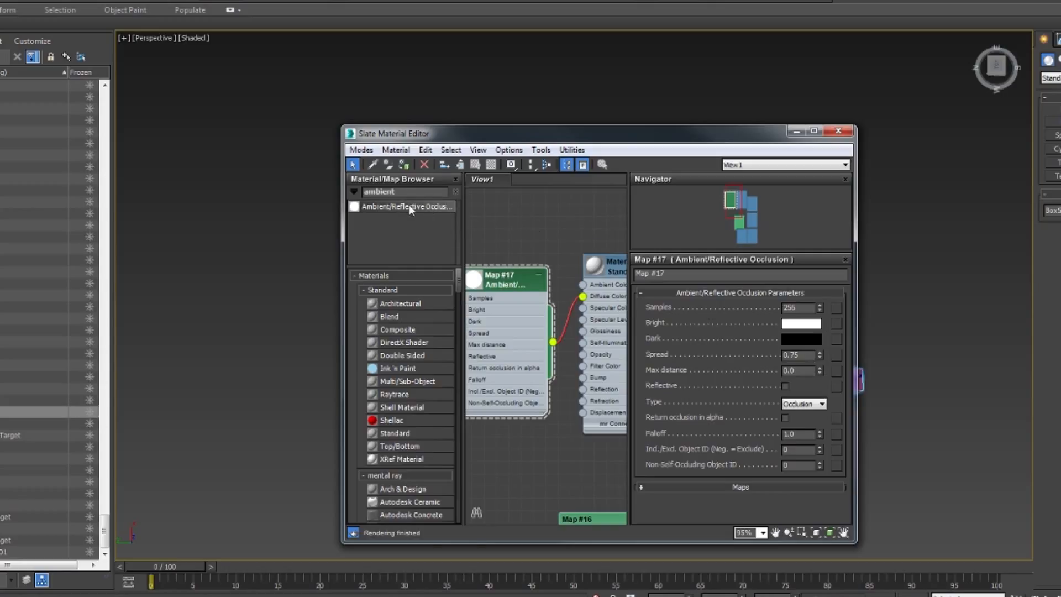
drag(428, 194, 185, 197)
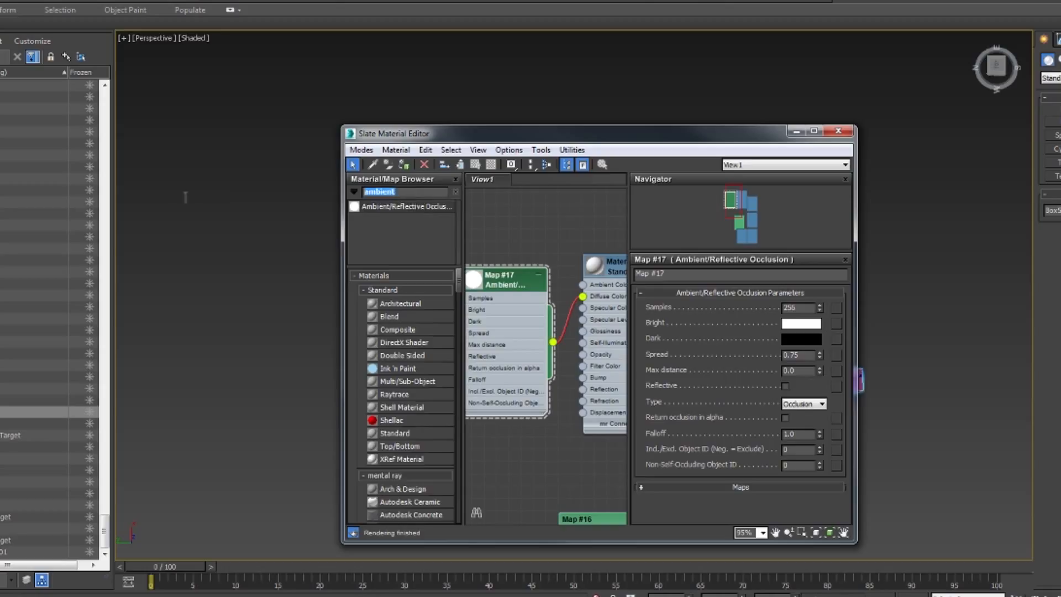
key(BackSpace)
click(593, 263)
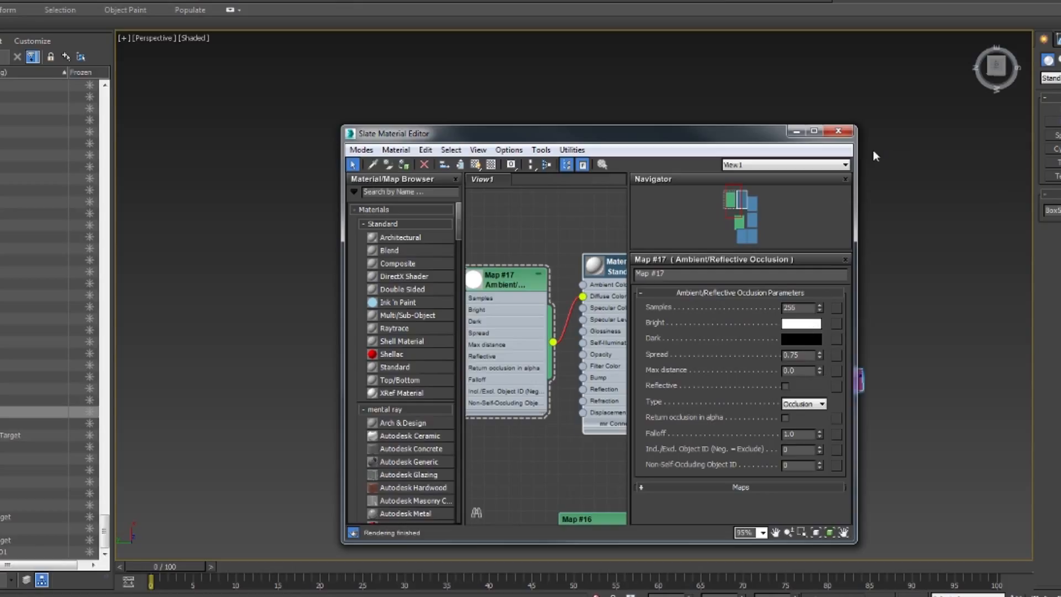
middle_drag(549, 216, 519, 215)
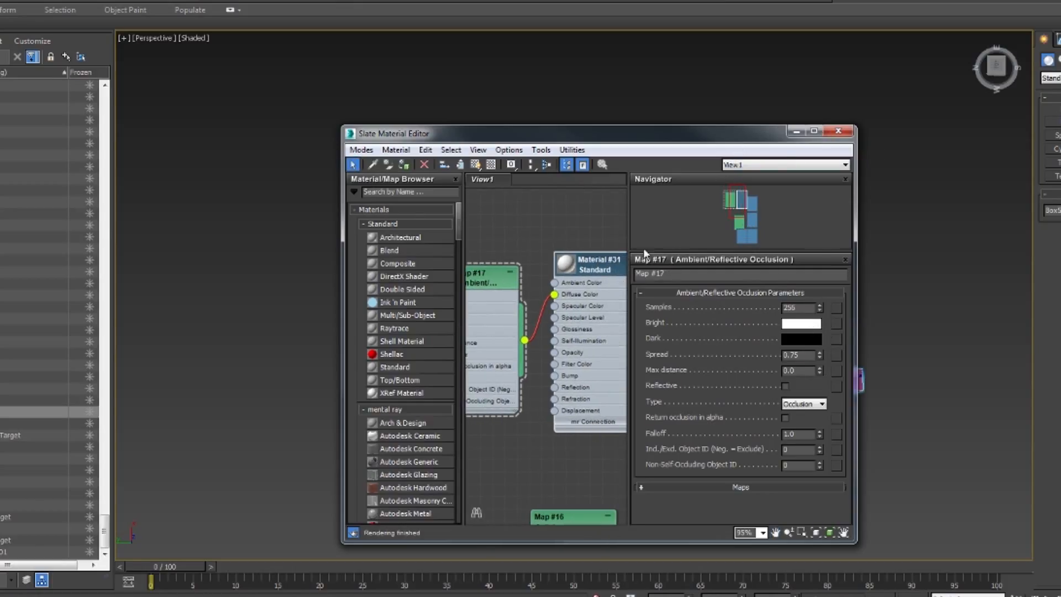
click(838, 131)
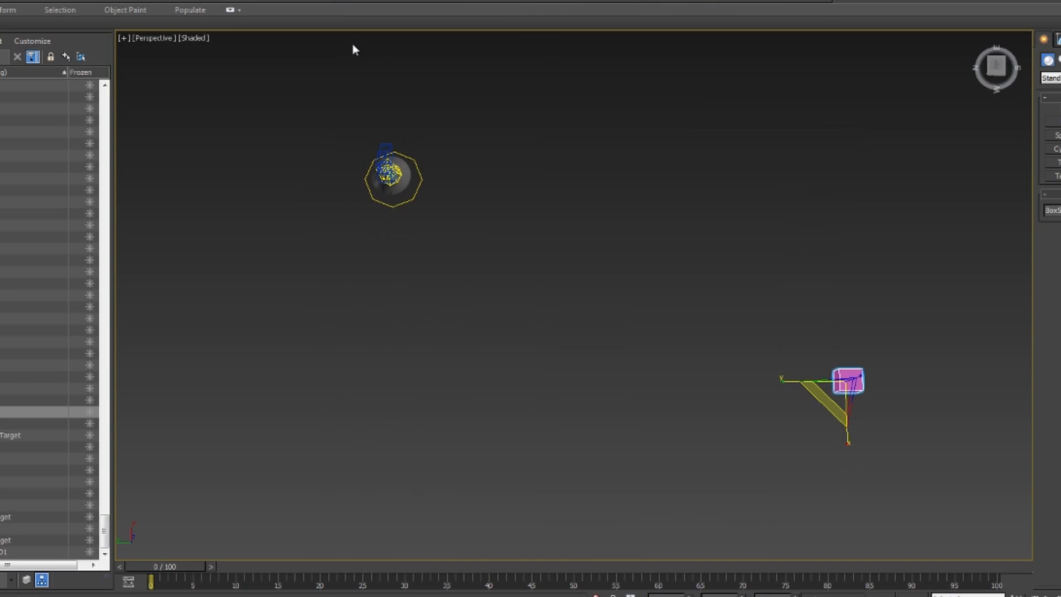
- Check the processing settings in Render Setup, close it and return to the camera view
click(286, 0)
click(314, 32)
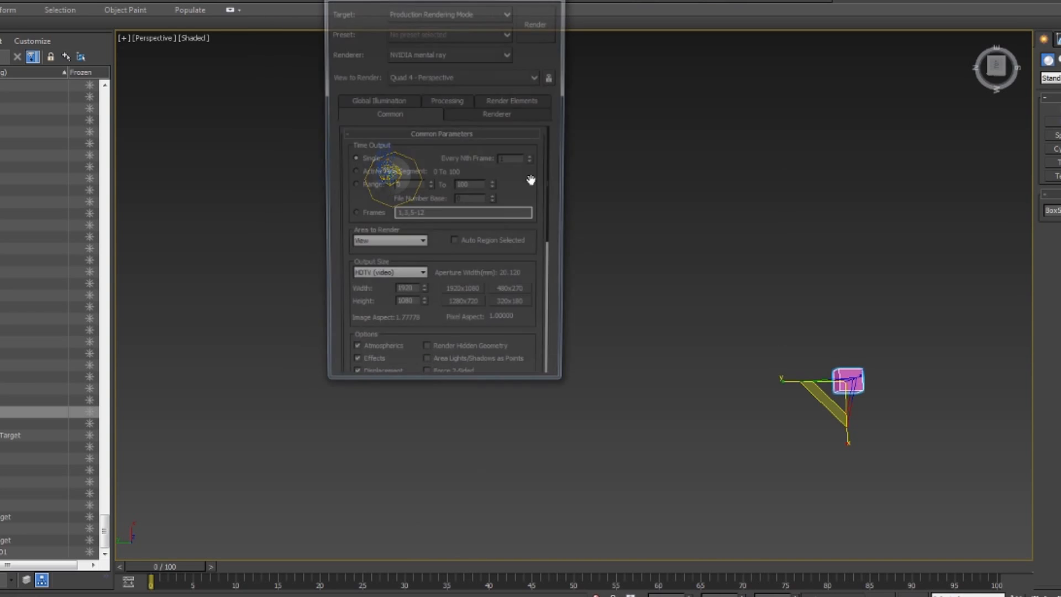
click(452, 101)
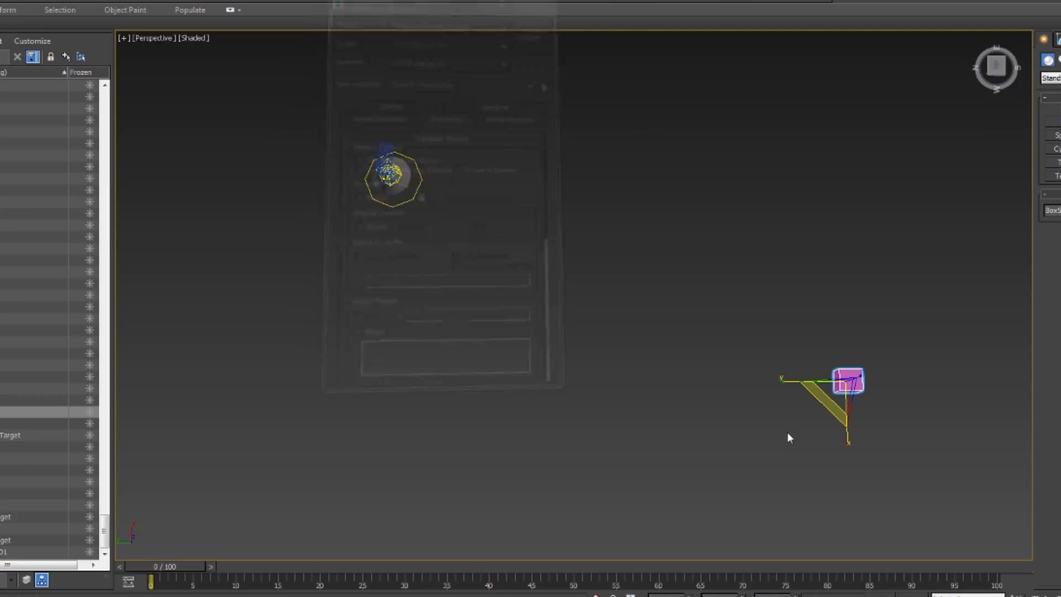
key(c)
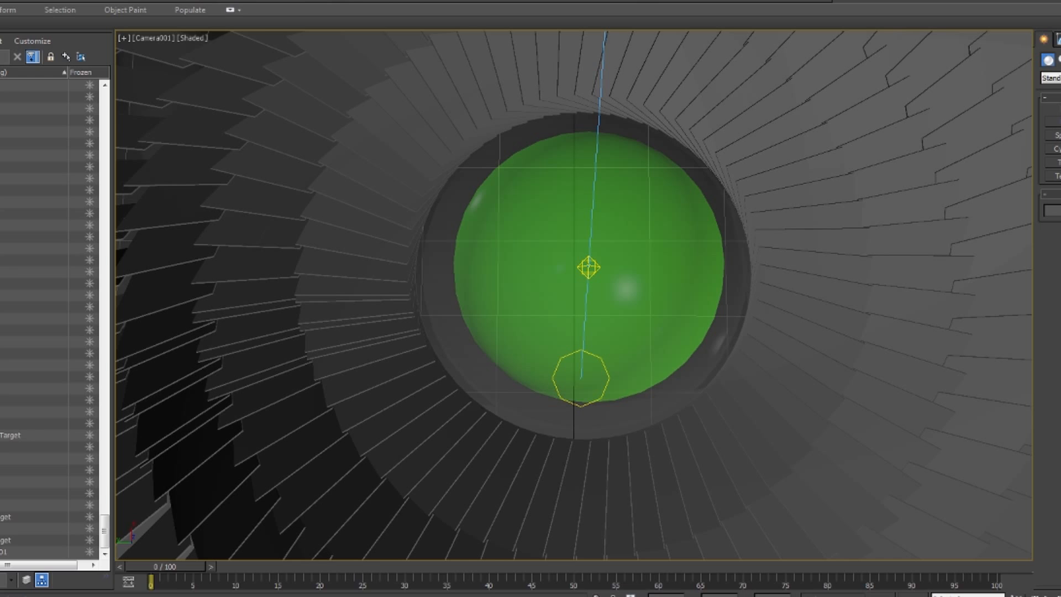
- Switch to Photoshop, dismiss the 3Dconnexion shortcut notice and open the rendered green sphere image
key(super)
text(photo)
key(Return)
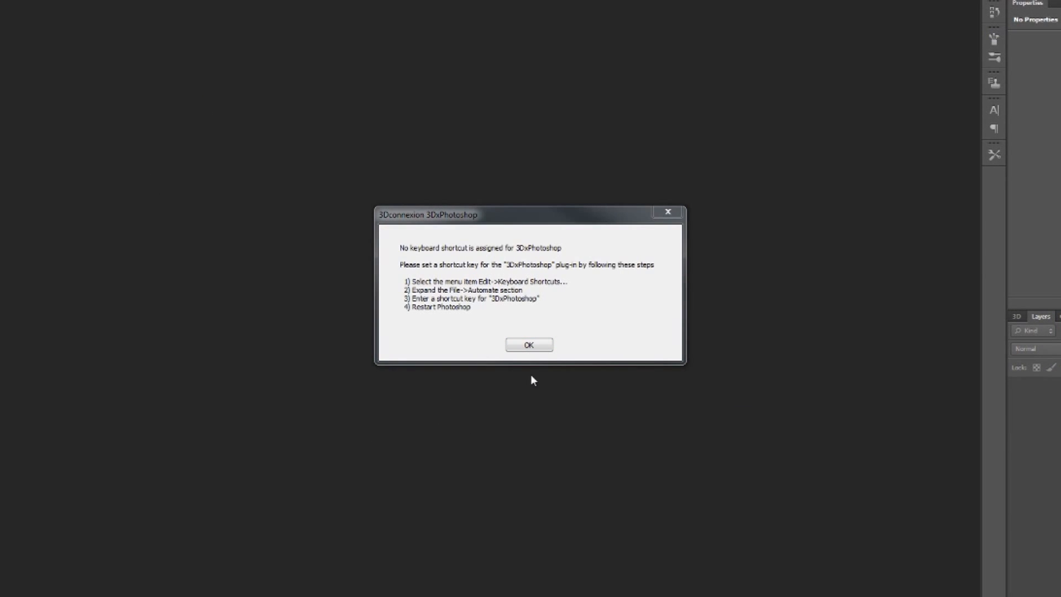
click(532, 347)
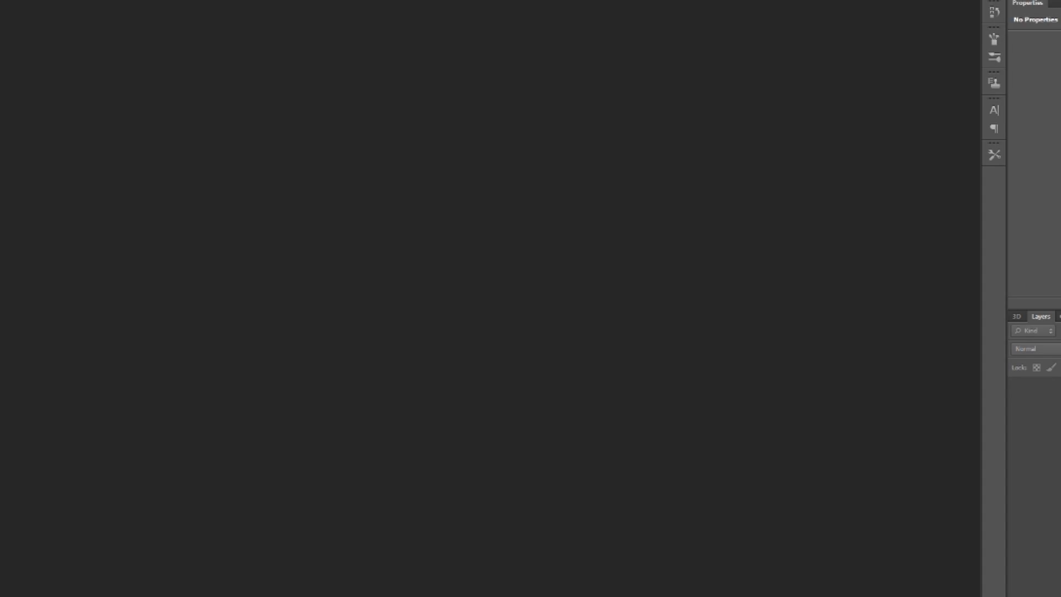
drag(648, 356, 647, 356)
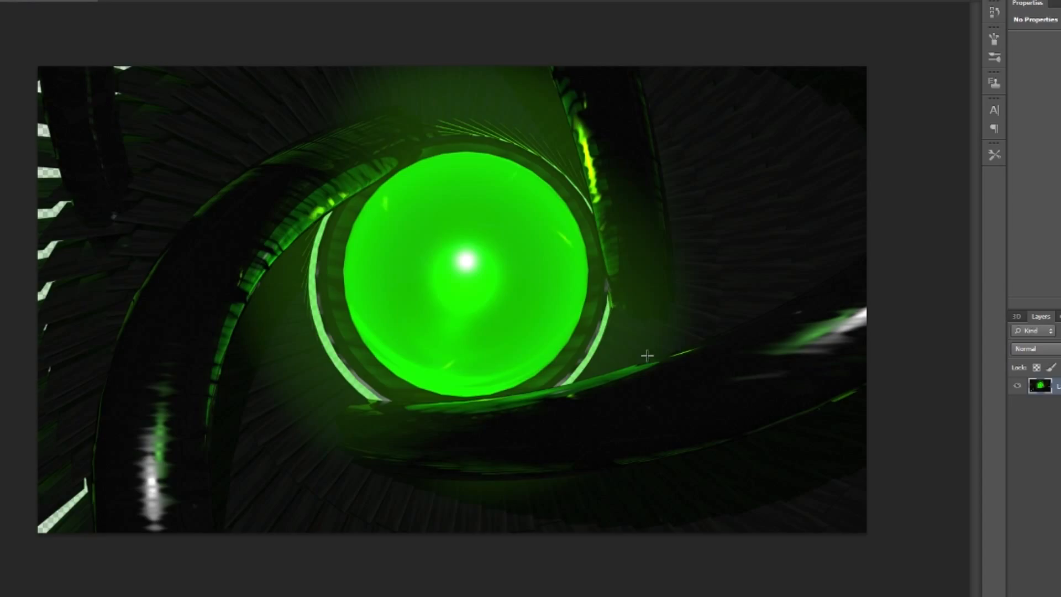
- Place the ambient occlusion render as a layer aligned over the green sphere render and set its blend mode to Overlay
drag(785, 396, 692, 362)
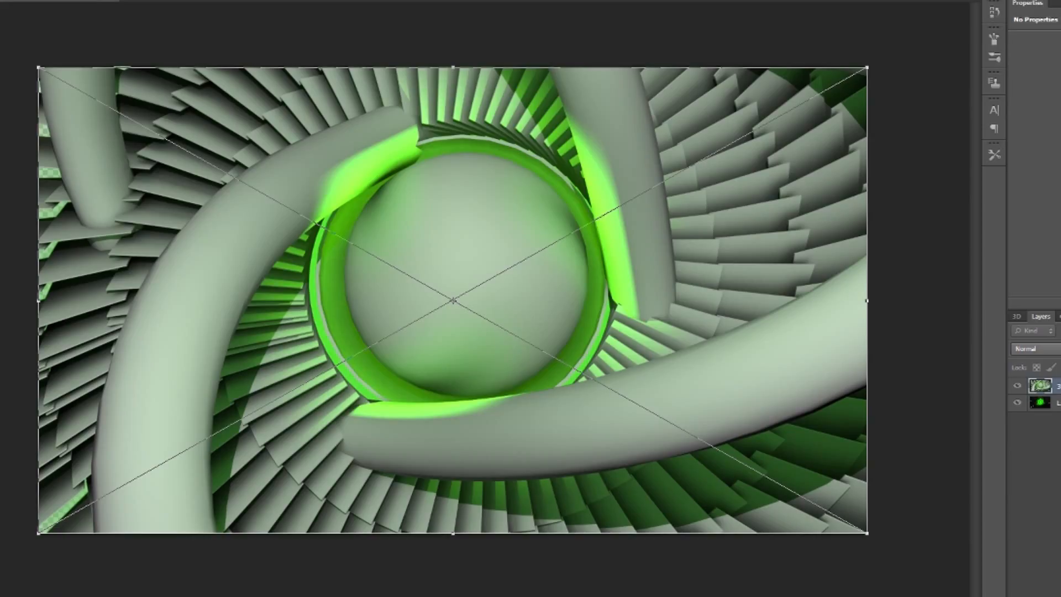
key(Return)
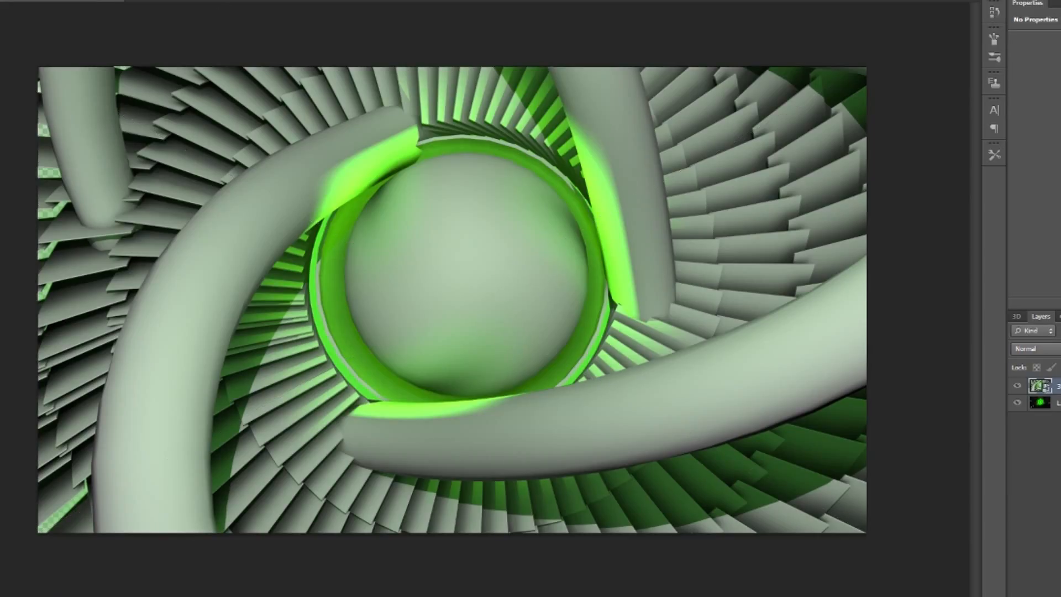
mouse_move(511, 243)
mouse_down()
mouse_move(478, 253)
mouse_move(511, 263)
mouse_move(511, 248)
mouse_up()
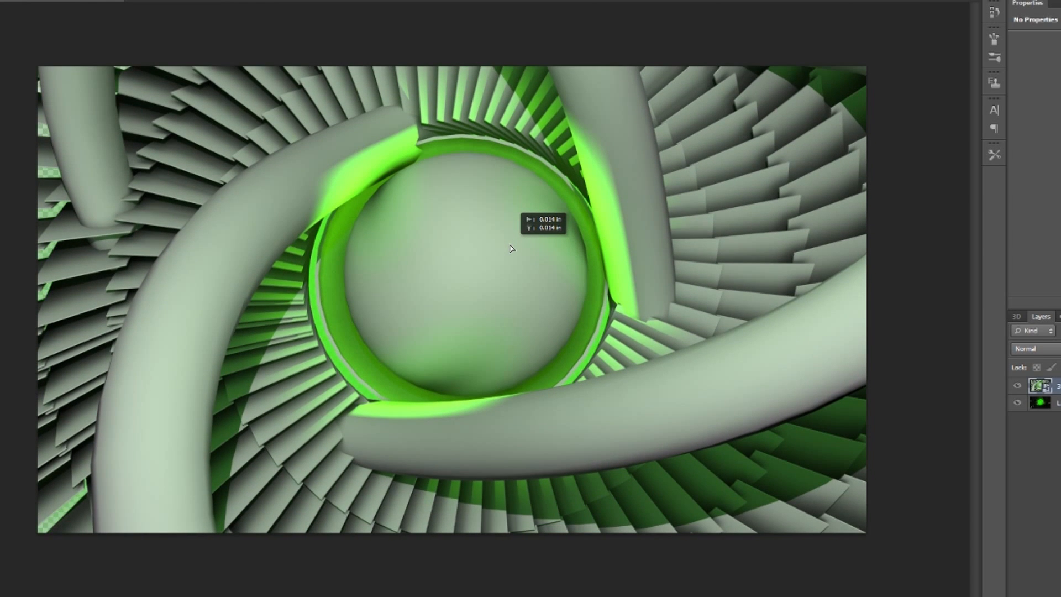
drag(512, 249, 512, 247)
click(1033, 349)
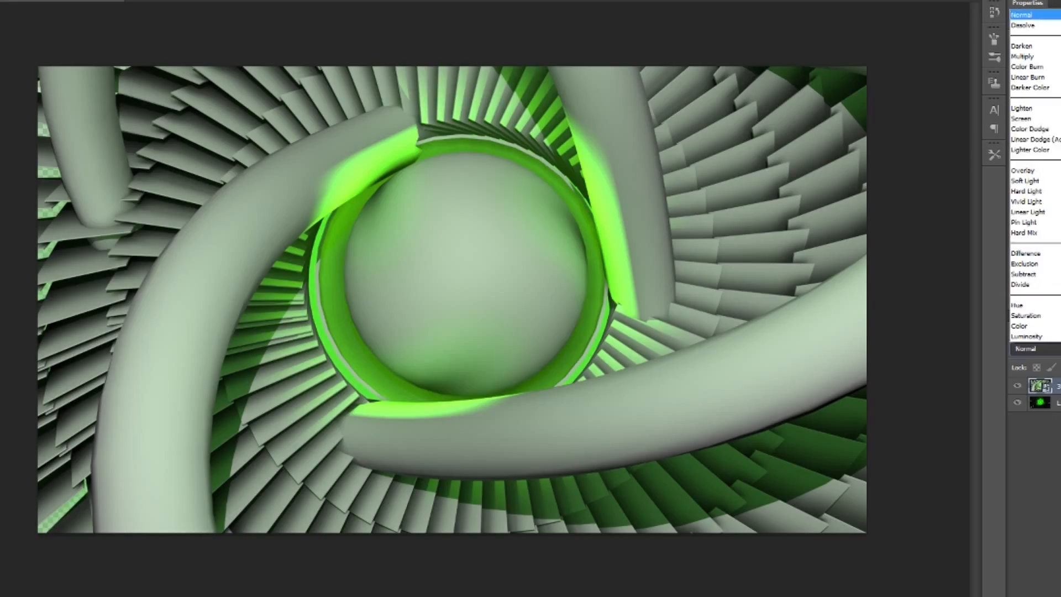
click(1026, 171)
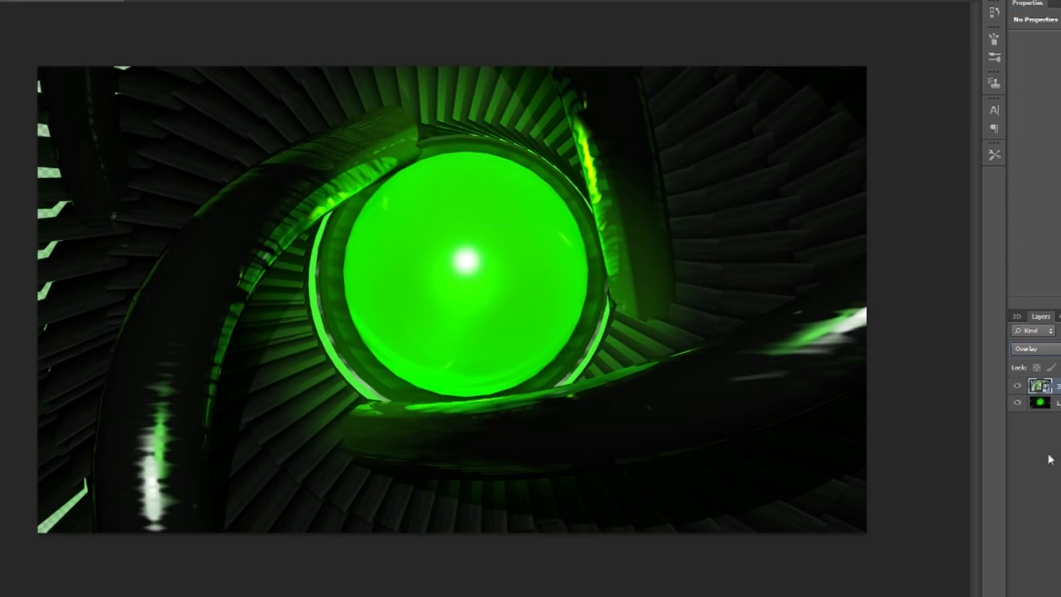
- Toggle the ambient occlusion layer's visibility several times to compare the image with and without it
click(1018, 386)
click(1018, 386)
click(1018, 386)
click(1019, 387)
click(1018, 386)
click(1018, 386)
- Create a new layer named Background above the ambient occlusion layer
click(26, 0)
mouse_move(34, 0)
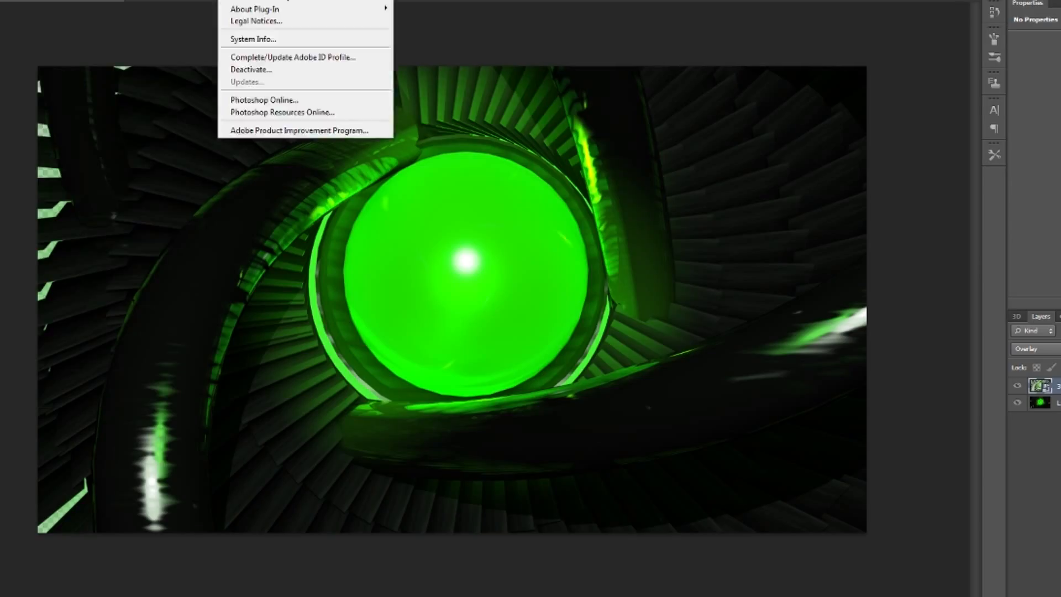
click(82, 0)
click(50, 0)
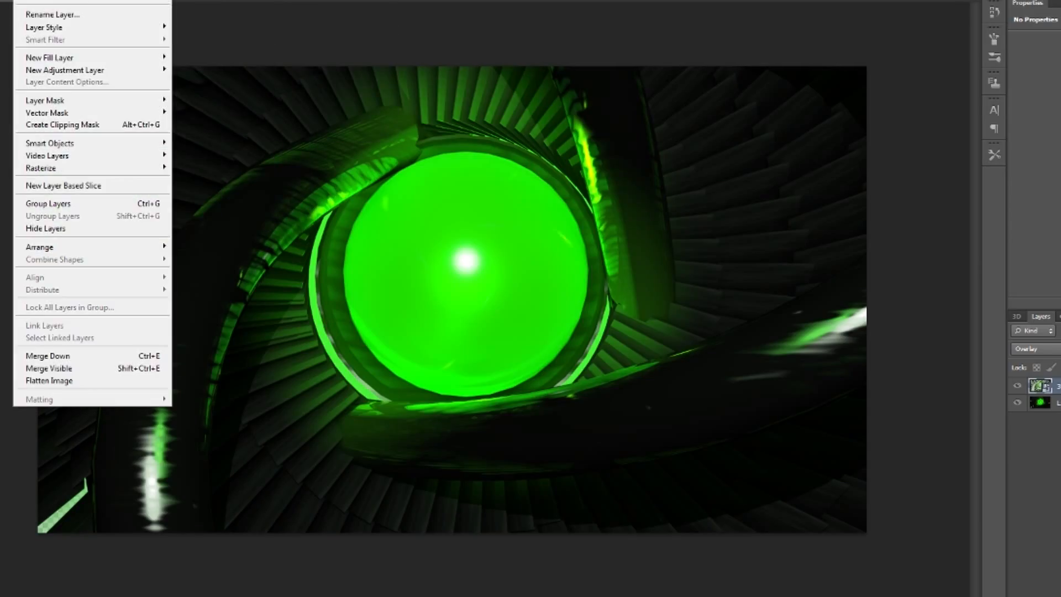
mouse_move(35, 0)
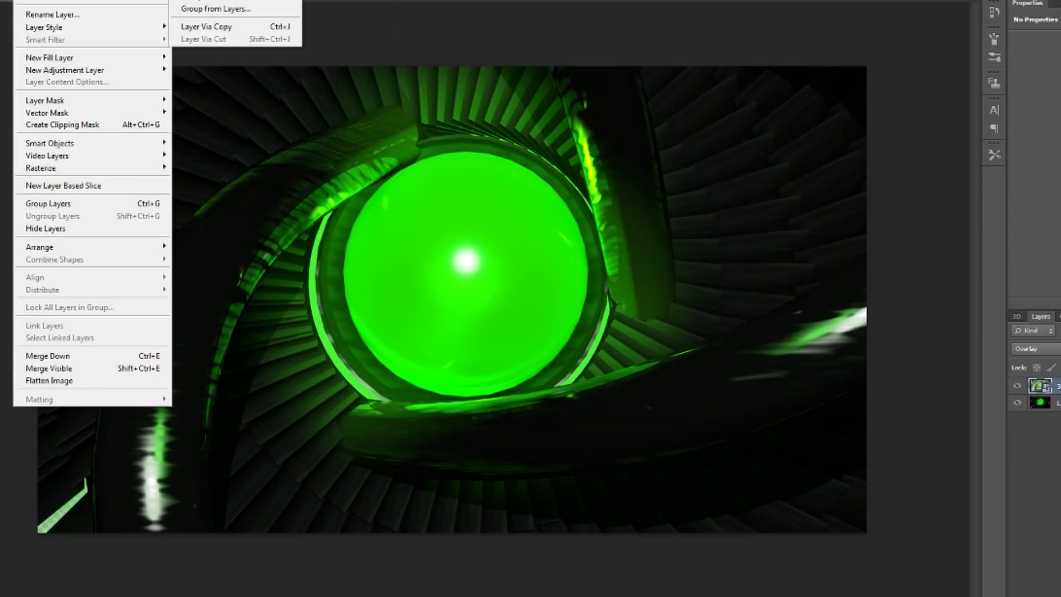
click(205, 0)
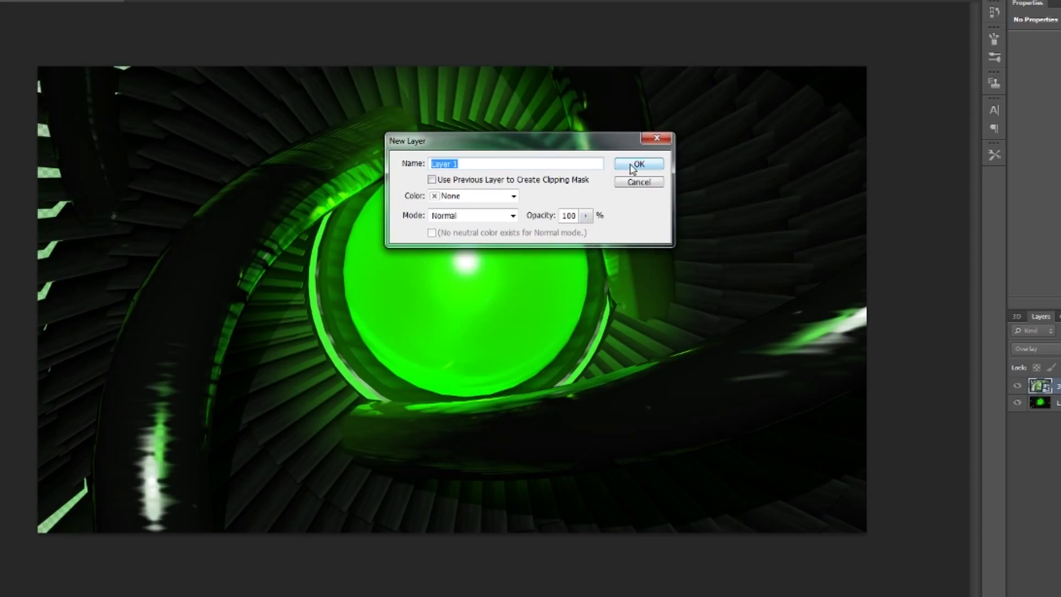
text(Background)
click(636, 165)
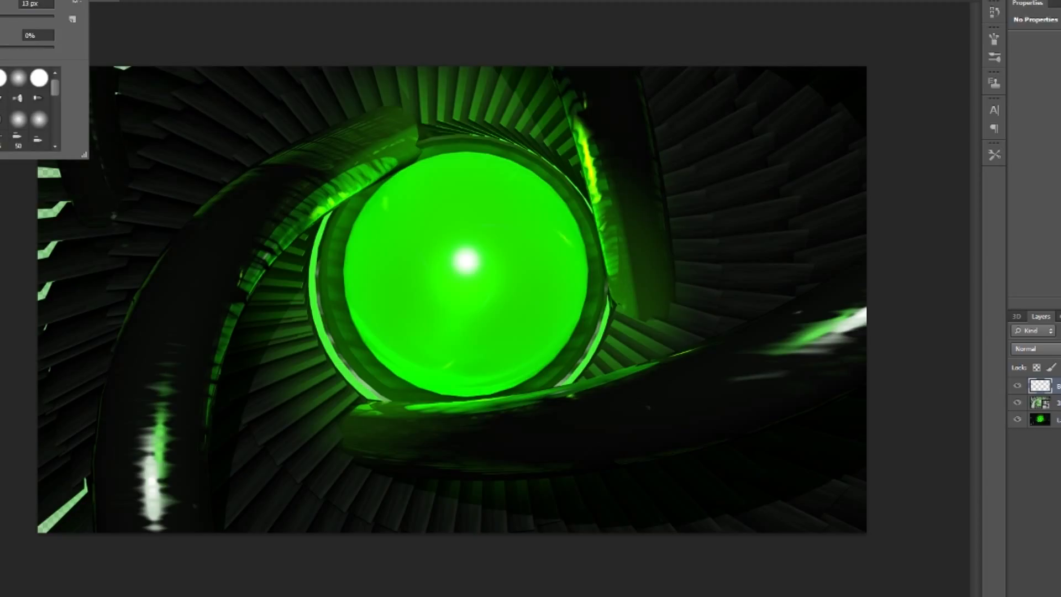
- Fill the Background layer with a black-to-transparent gradient and move it beneath the two render layers
click(143, 201)
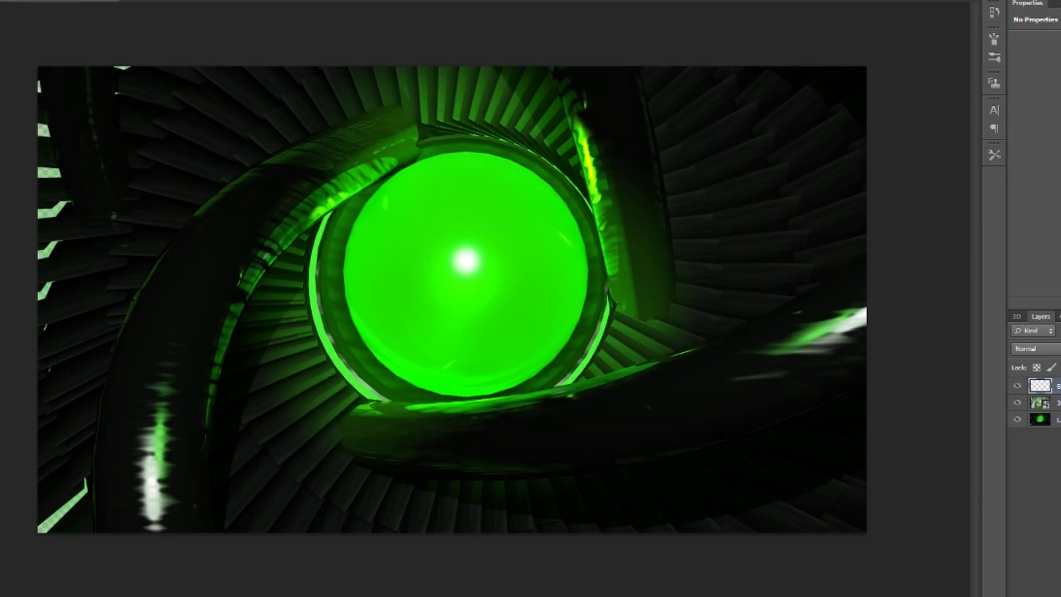
click(243, 216)
click(243, 221)
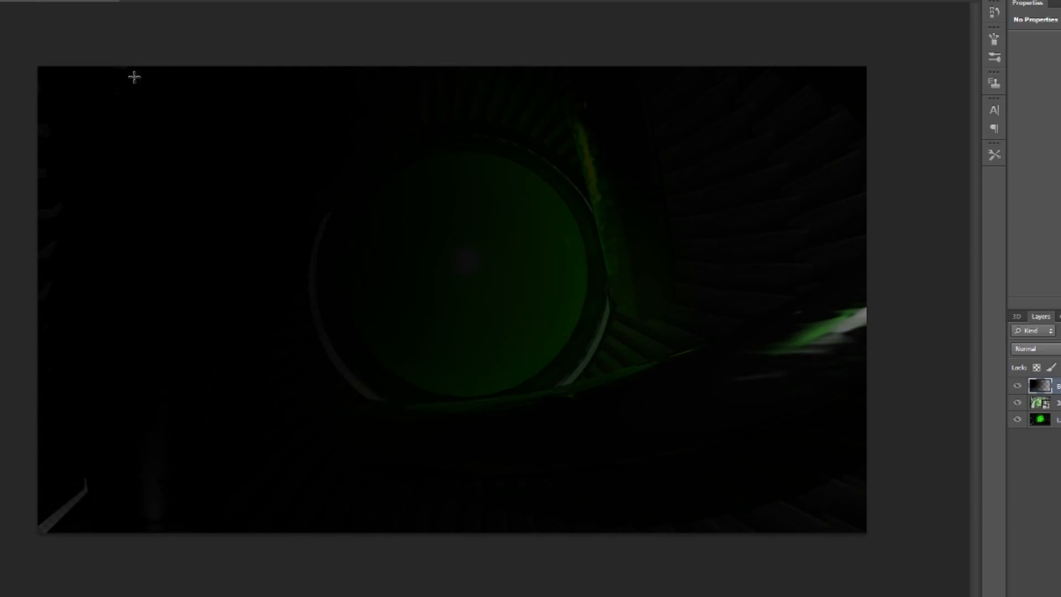
drag(1040, 386, 1040, 433)
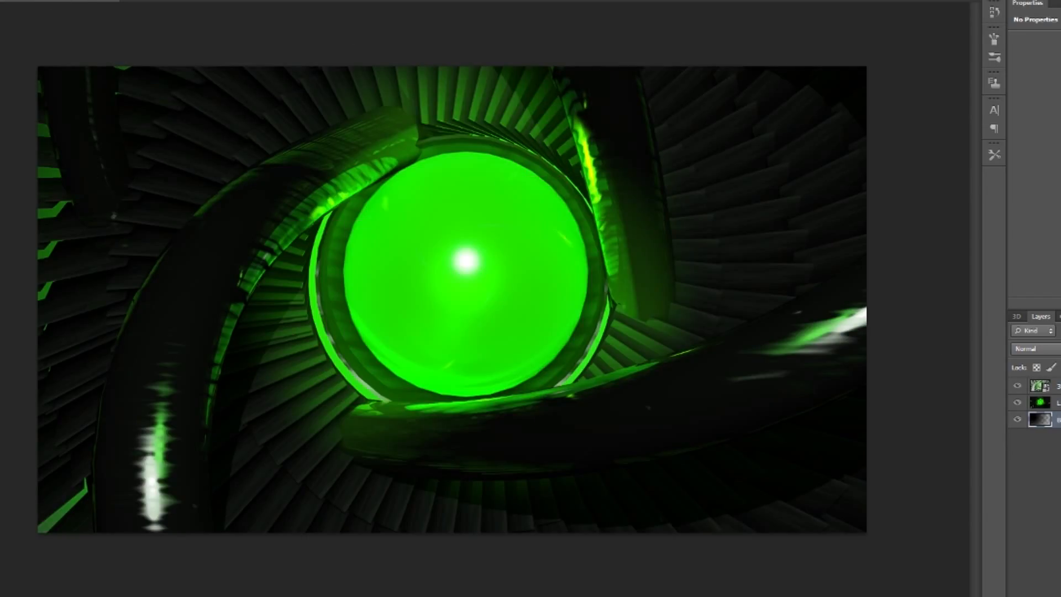
- Enlarge the brush, paint over the Background layer in black and deselect the layer
click(1, 1)
click(10, 17)
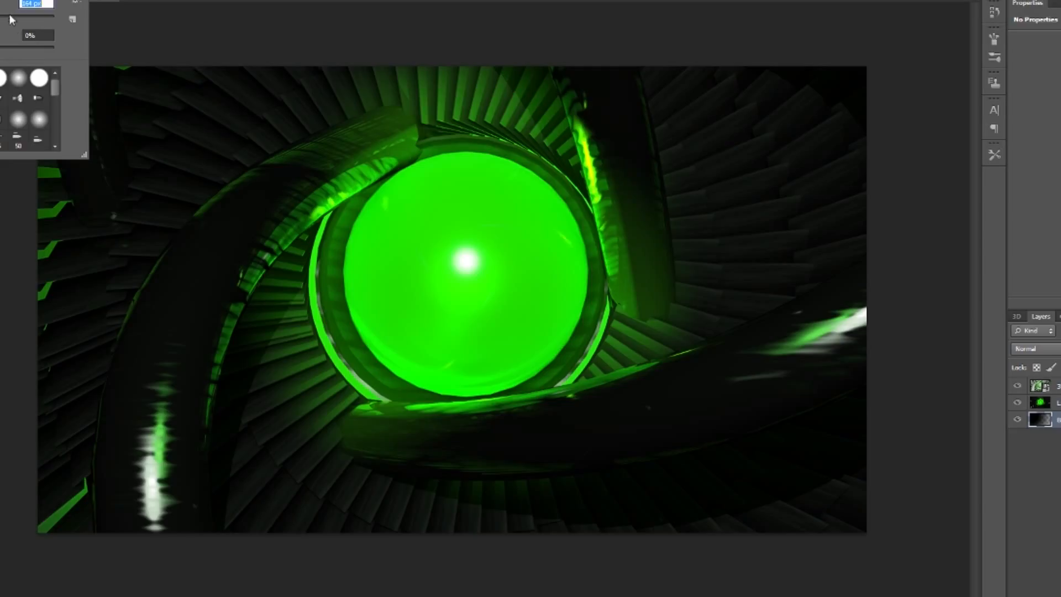
click(226, 91)
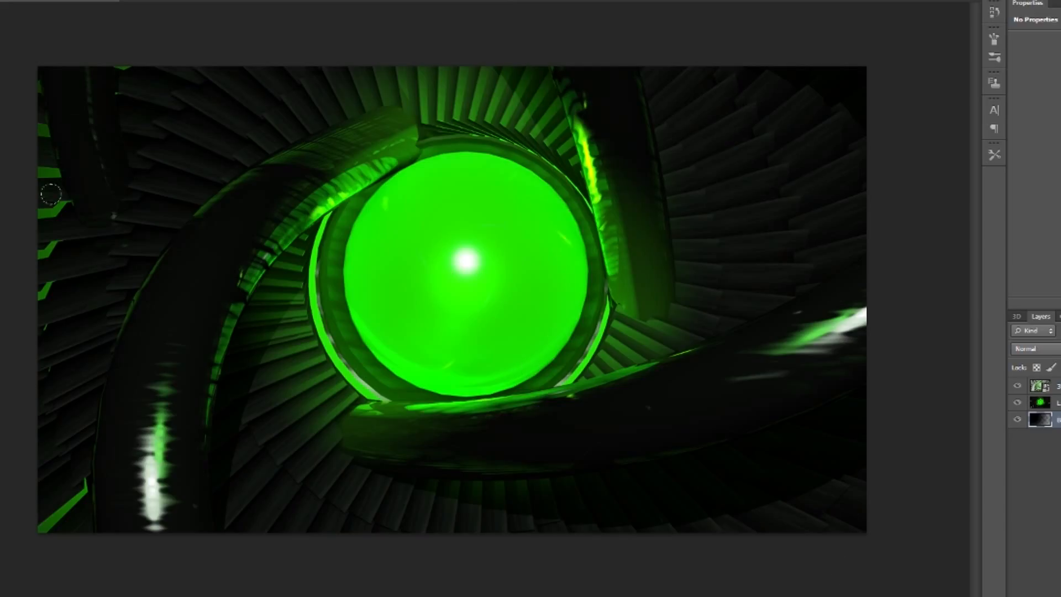
click(1046, 482)
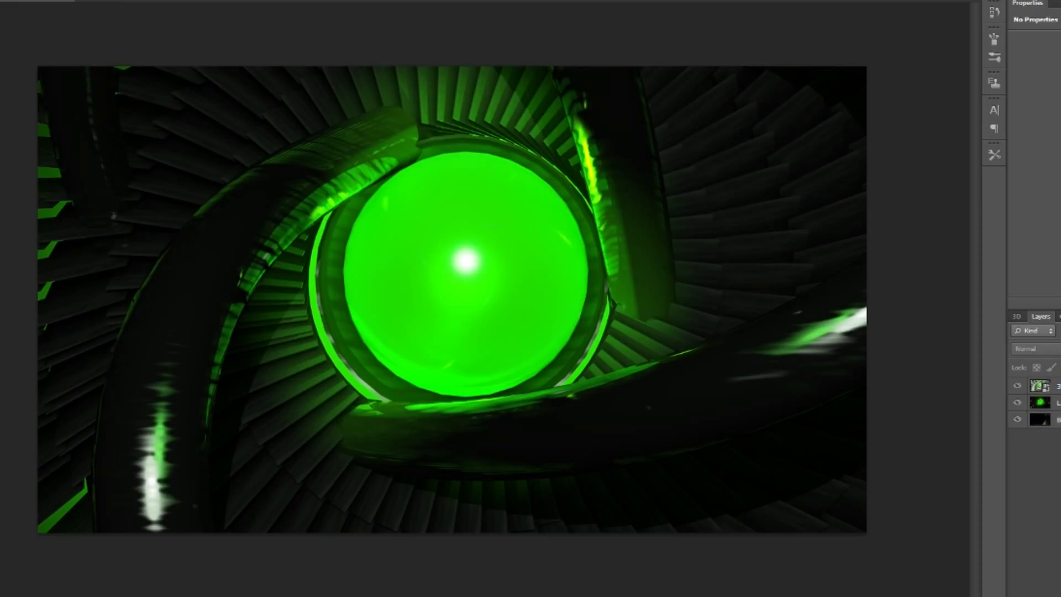
click(1057, 387)
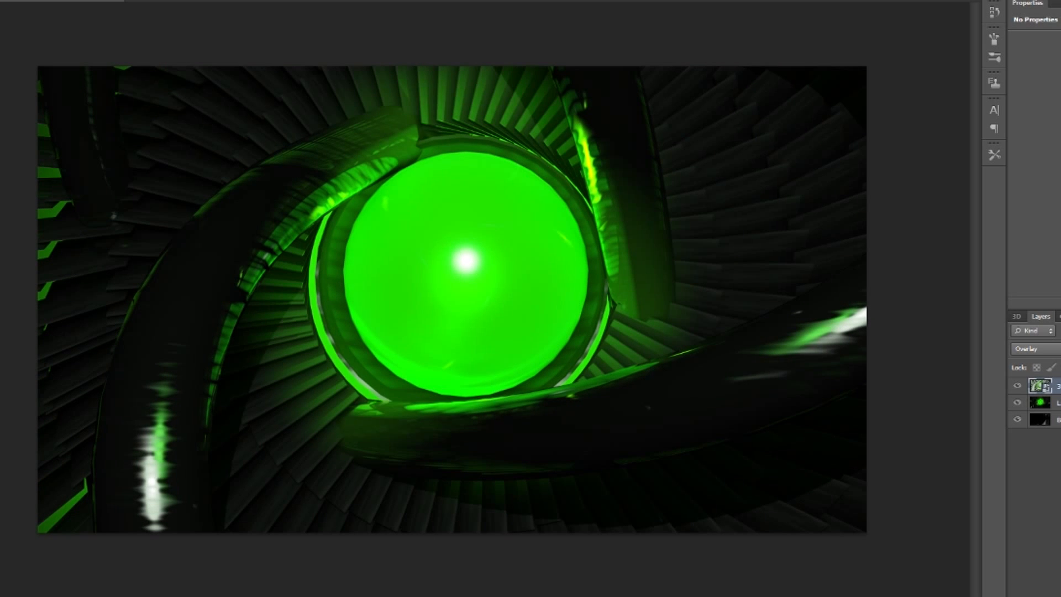
click(1029, 545)
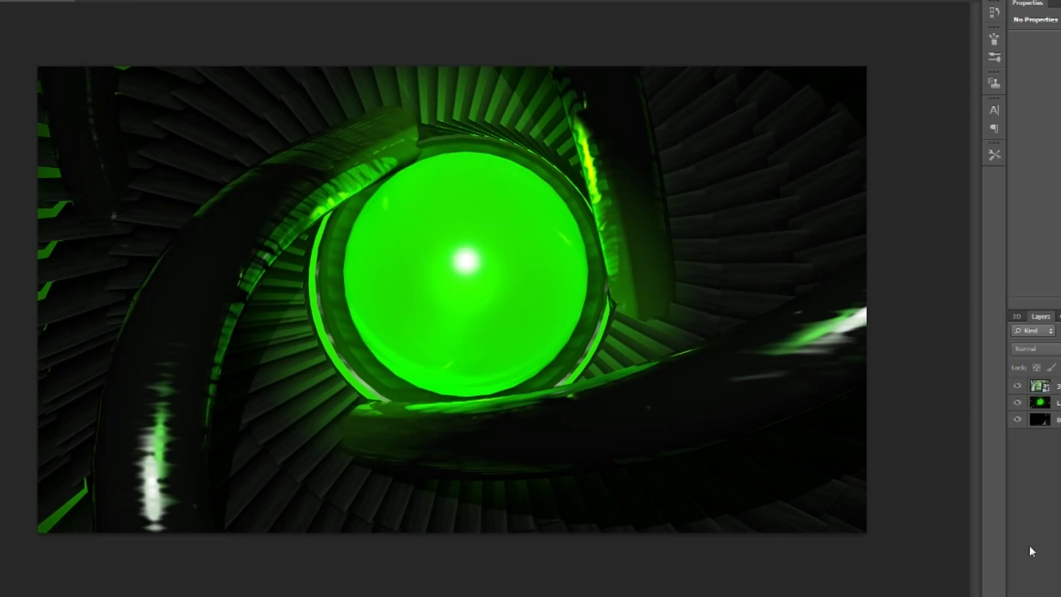
click(1016, 316)
click(1041, 316)
click(1060, 317)
click(1060, 317)
click(1060, 317)
click(1060, 317)
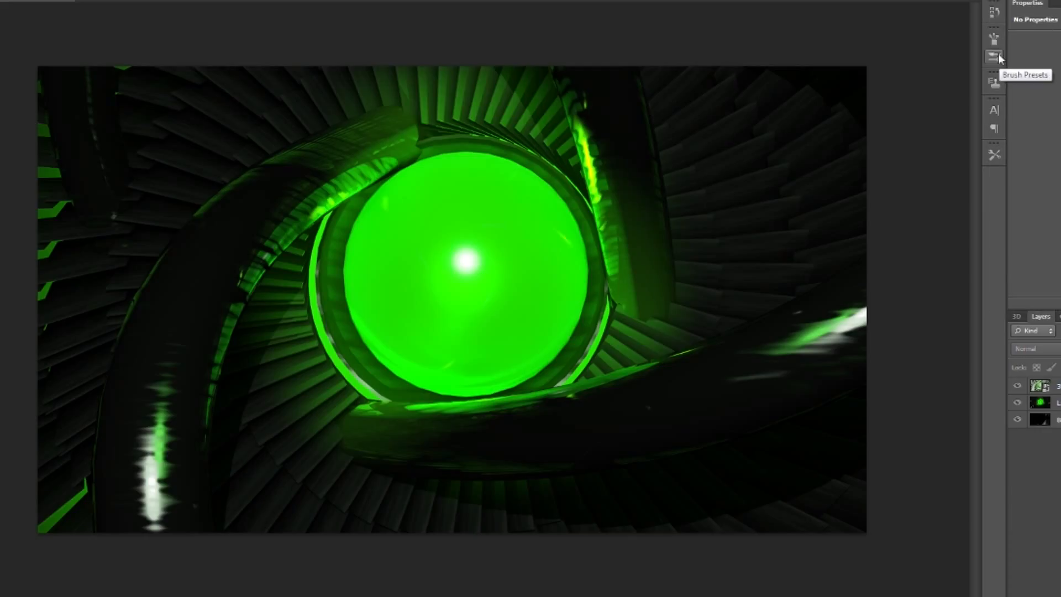
- Add a Curves adjustment layer with the default settings above all the other layers
click(81, 0)
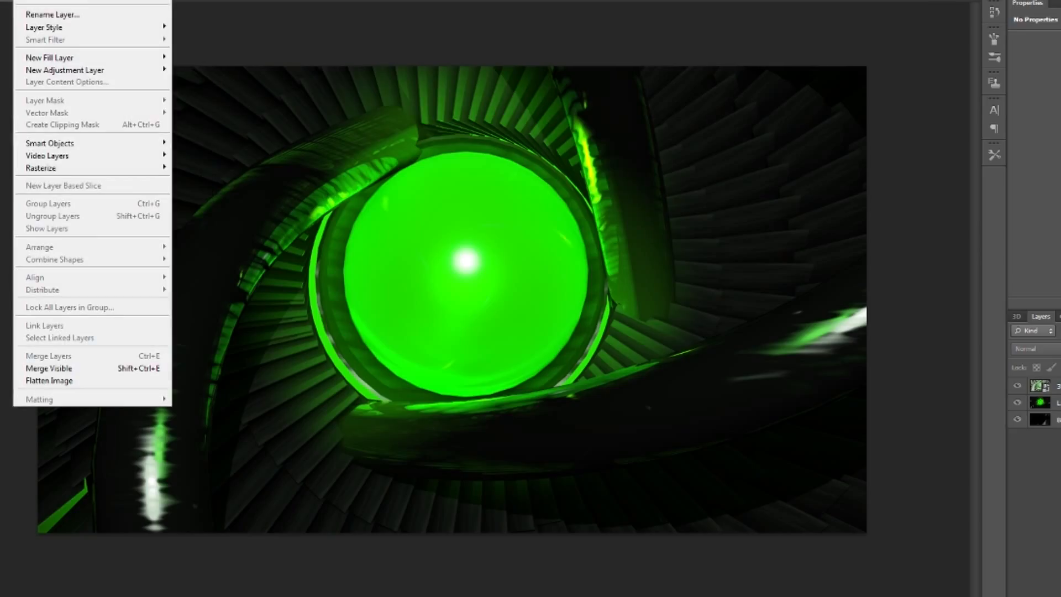
mouse_move(123, 28)
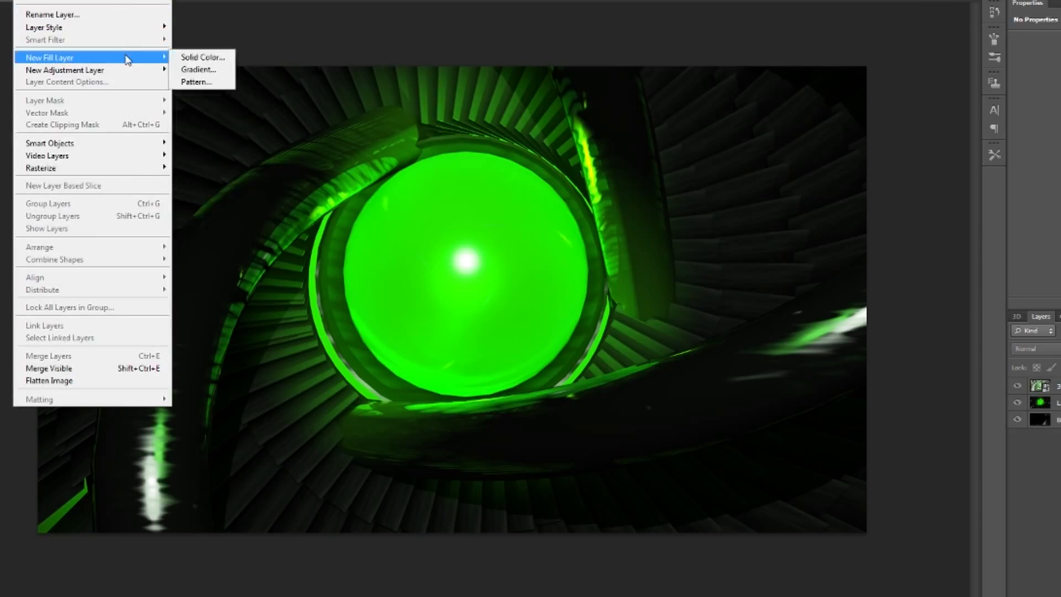
mouse_move(128, 70)
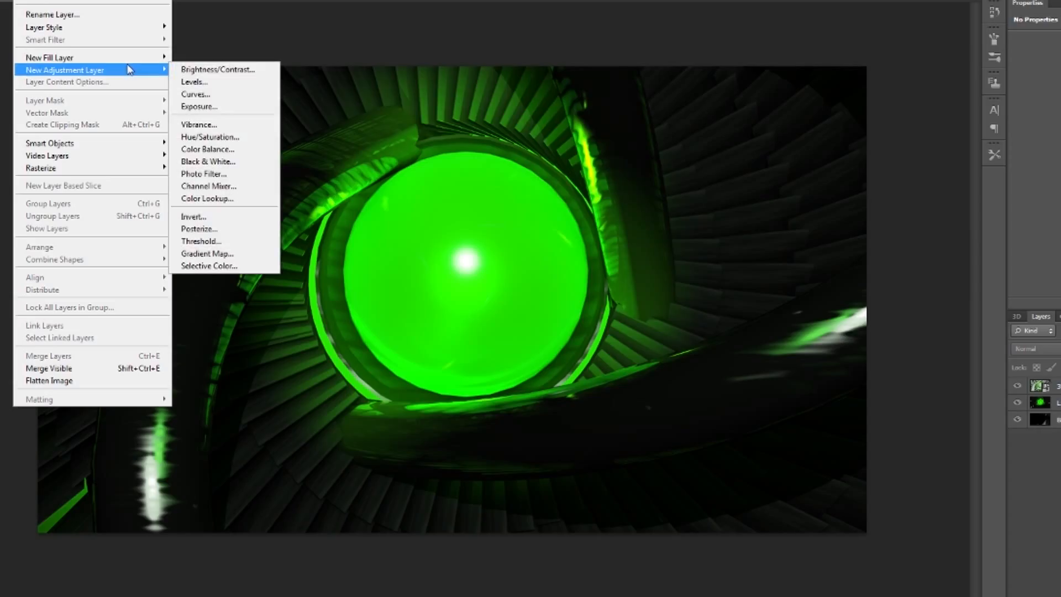
click(213, 96)
click(636, 164)
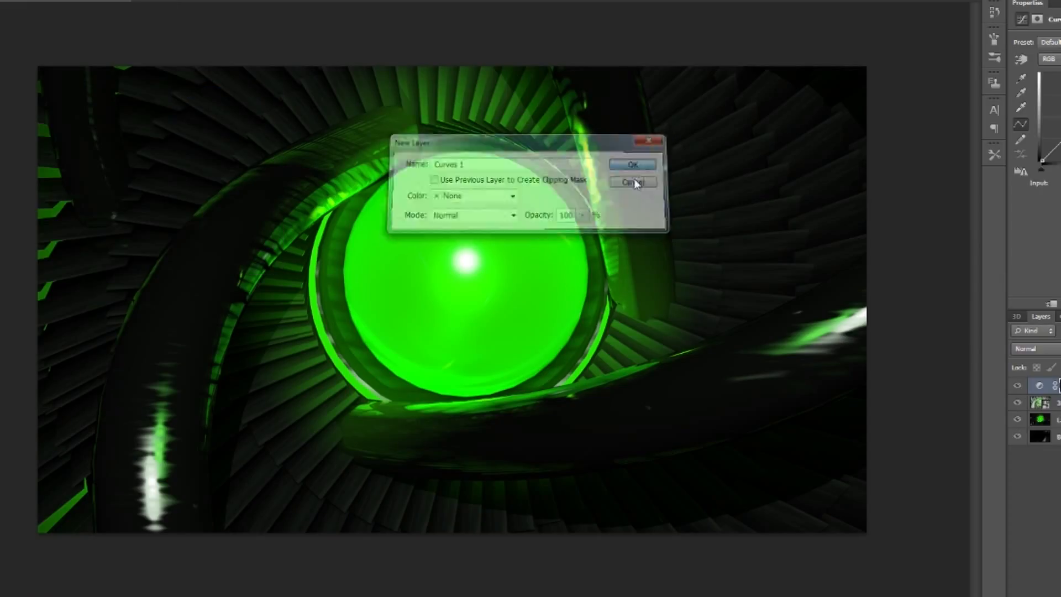
- Shape the RGB curve to brighten the image overall while holding down the darker tones
mouse_move(1060, 92)
mouse_down()
mouse_move(1060, 141)
mouse_move(1060, 88)
mouse_up()
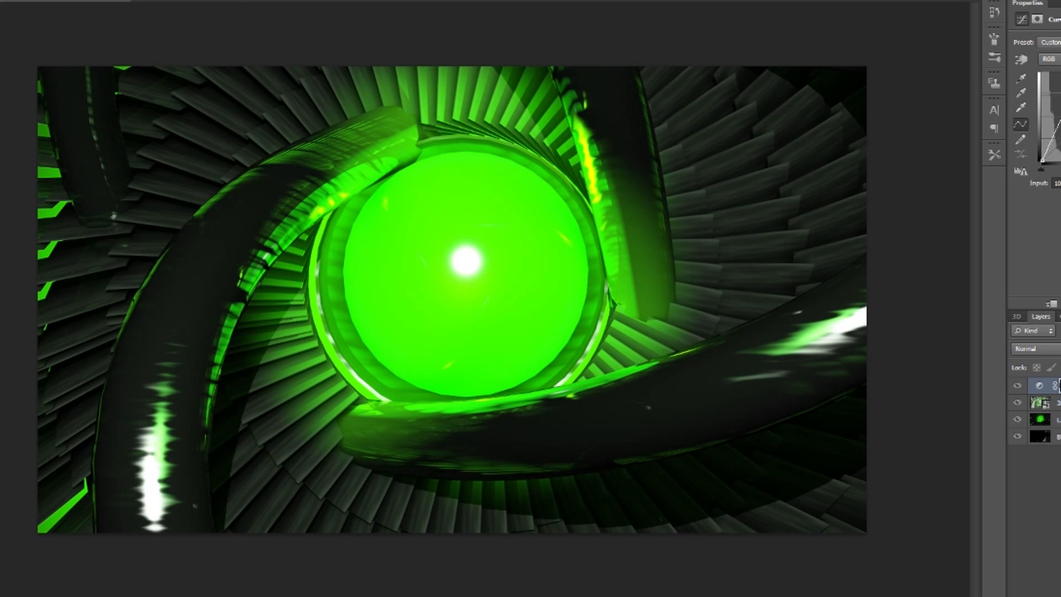
mouse_move(1055, 132)
mouse_down()
mouse_move(1054, 154)
mouse_move(1054, 133)
mouse_up()
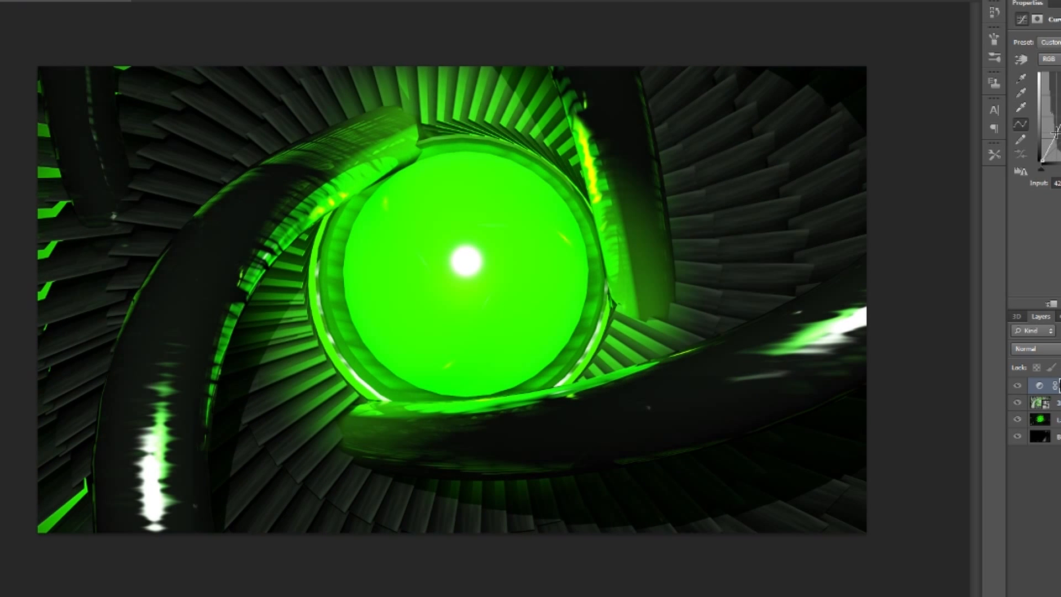
drag(1054, 134, 1056, 129)
mouse_move(1060, 88)
mouse_down()
mouse_move(1060, 111)
mouse_move(1060, 89)
mouse_up()
- Save the layered composition in Photoshop format as 3DAbstractFinal in the Avid folder on the network drive
click(0, 0)
click(0, 116)
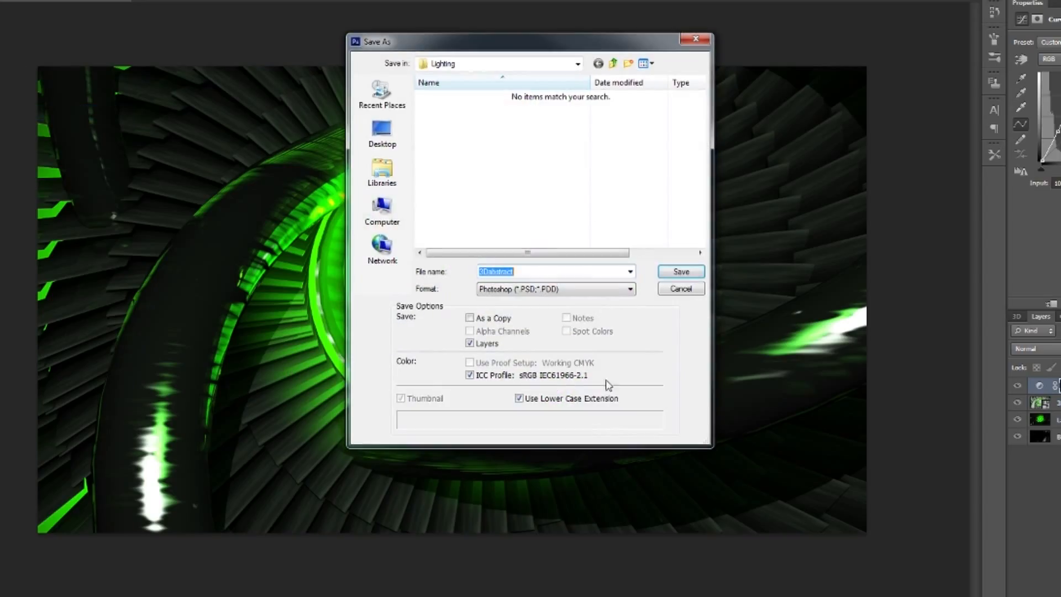
click(382, 210)
double_click(491, 236)
double_click(470, 171)
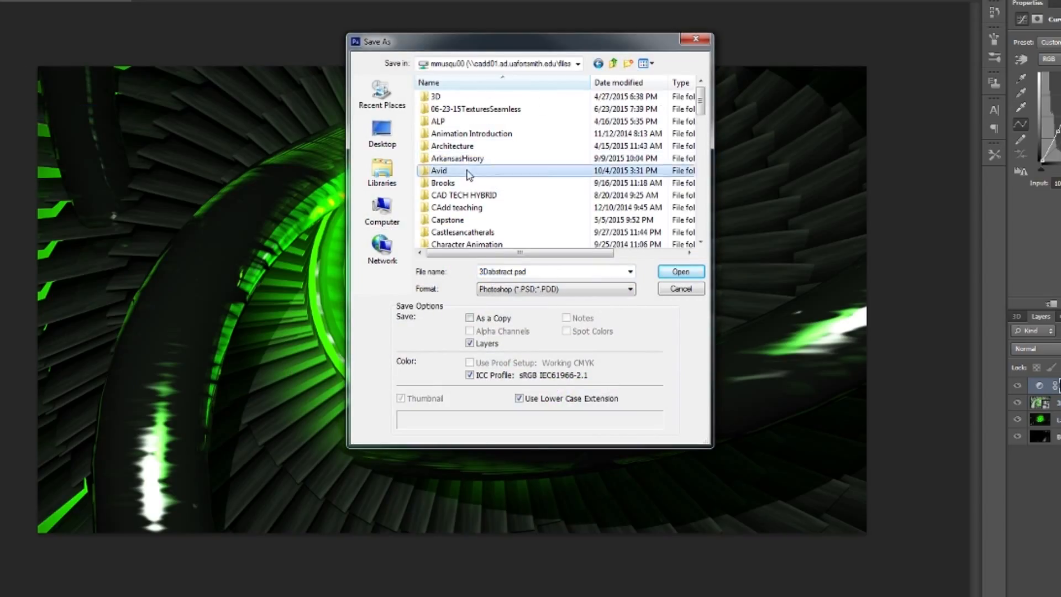
double_click(590, 273)
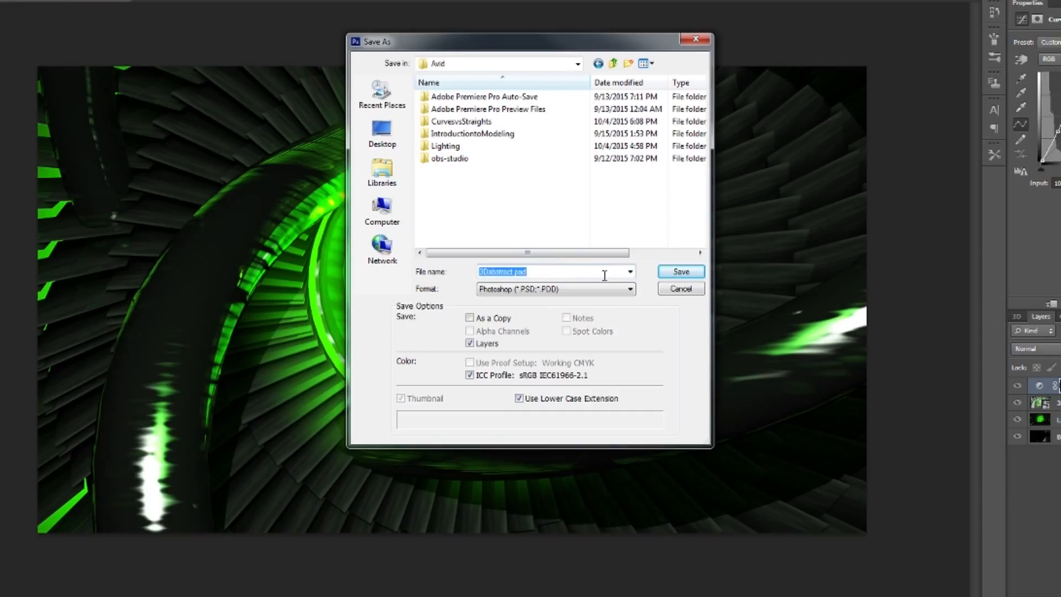
text(3DAbstractZF)
key(BackSpace)
text(Final)
key(Return)
click(670, 166)
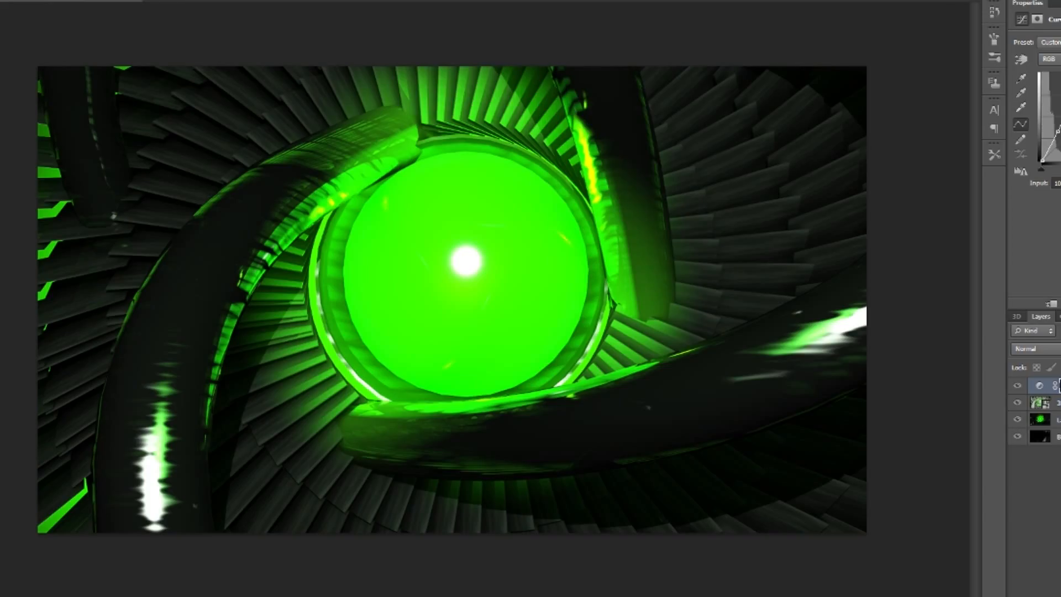
- Save the composition as a JPEG named 3DAbstractFinal in the Lighting folder
click(25, 115)
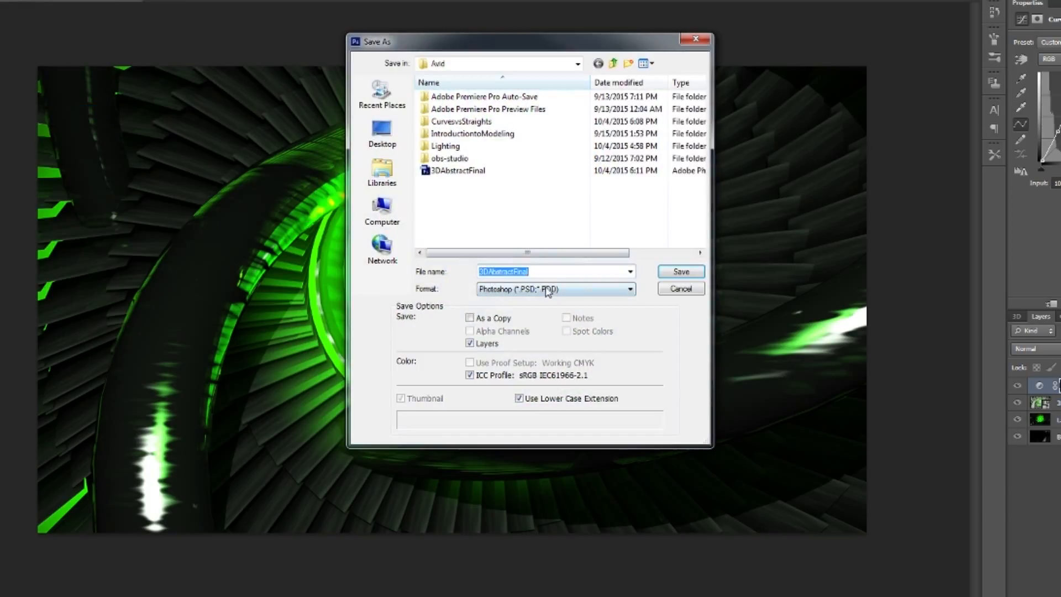
double_click(446, 147)
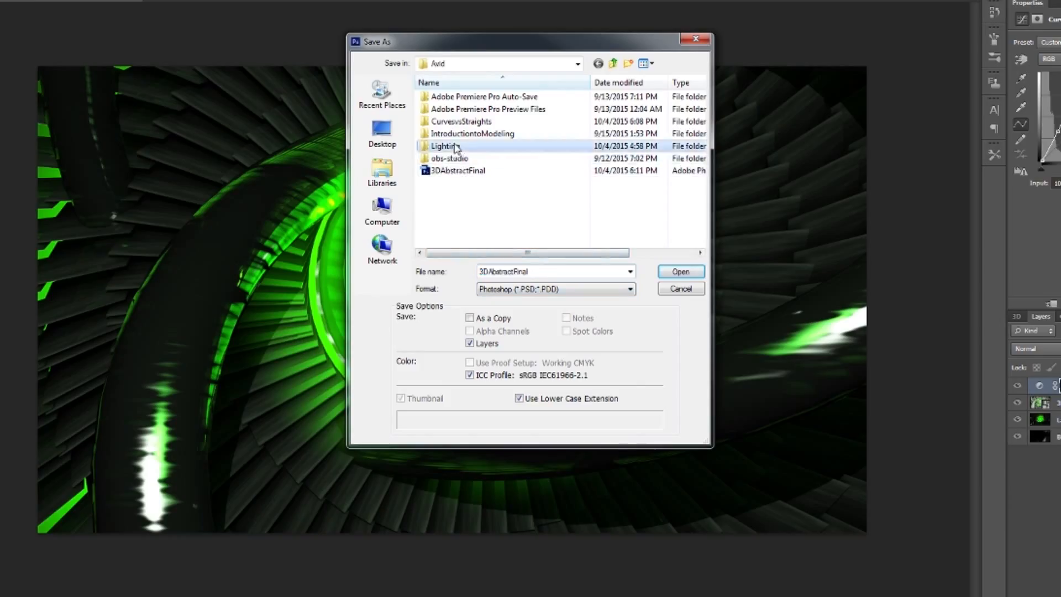
click(536, 287)
click(559, 343)
click(682, 271)
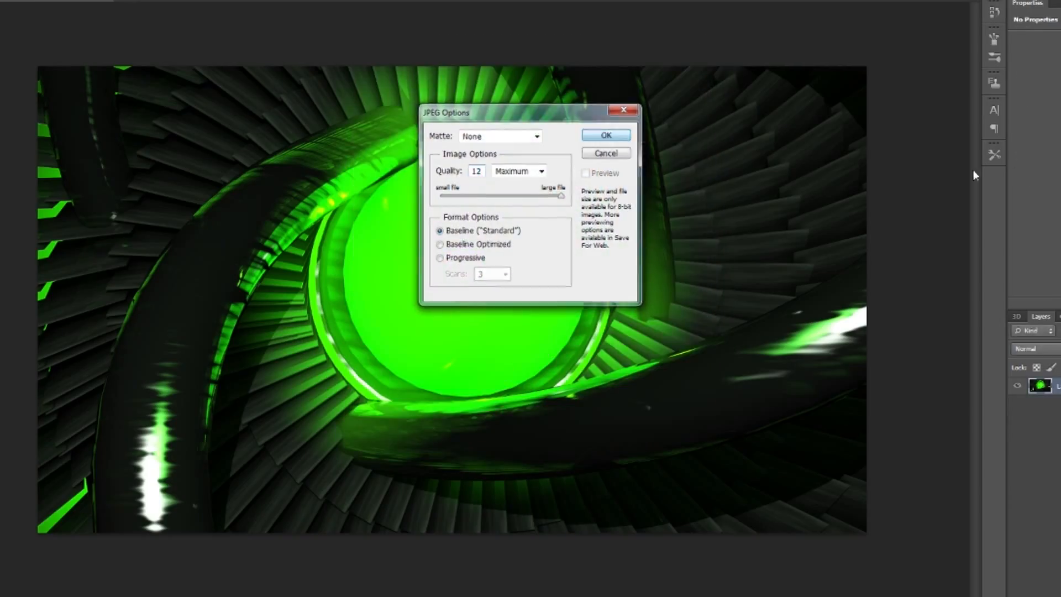